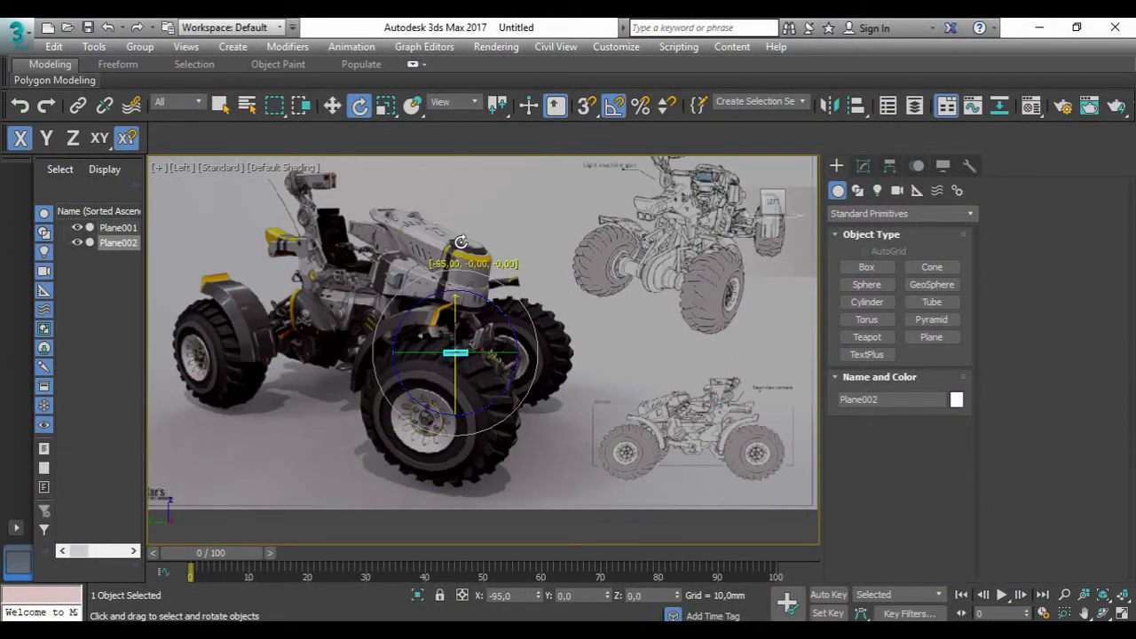
Step: Set Plane002's width to 129.032 mm and its length to 500 mm
key("w")
middle_click_drag(484, 332, 533, 320, "alt")
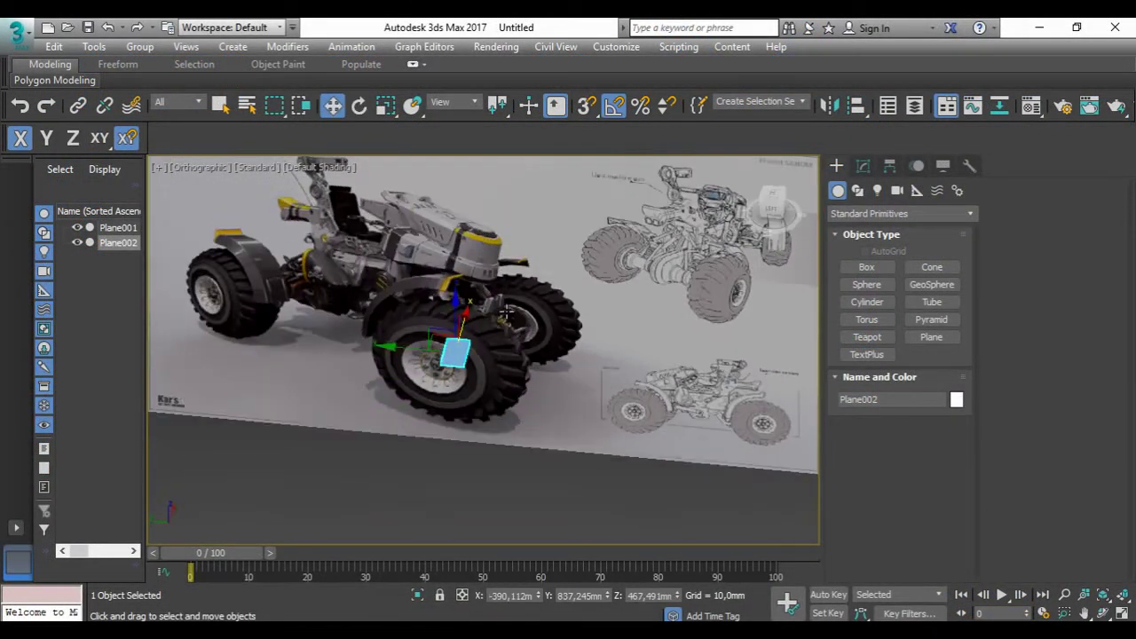
left_click(863, 166)
double_click(932, 426)
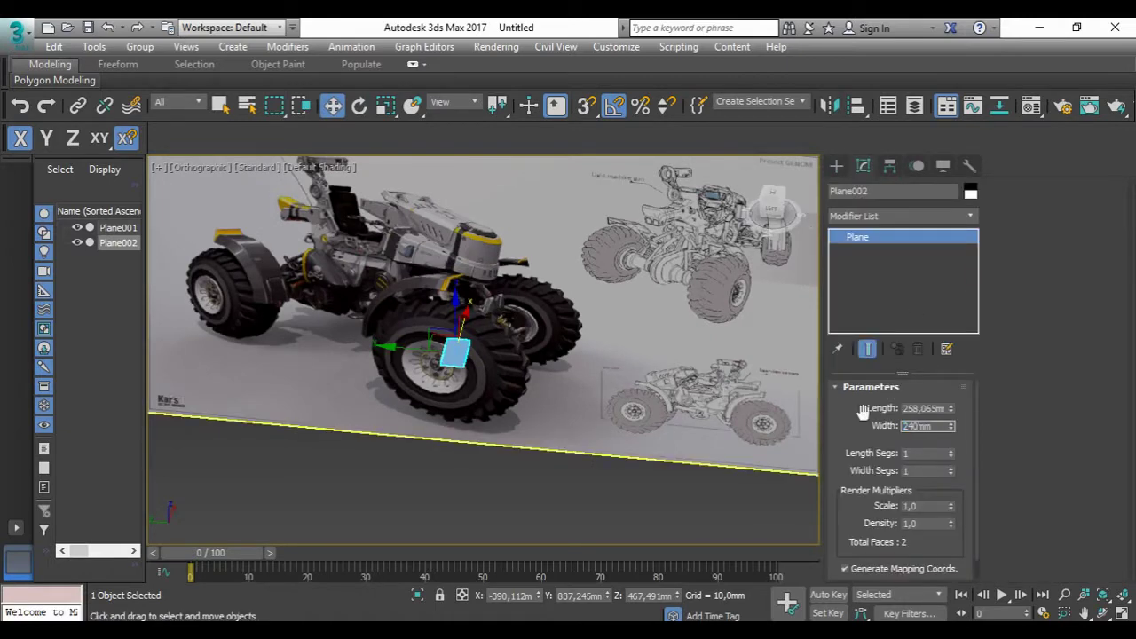
type("129.032")
key("shift+Tab")
type("50")
key("Return")
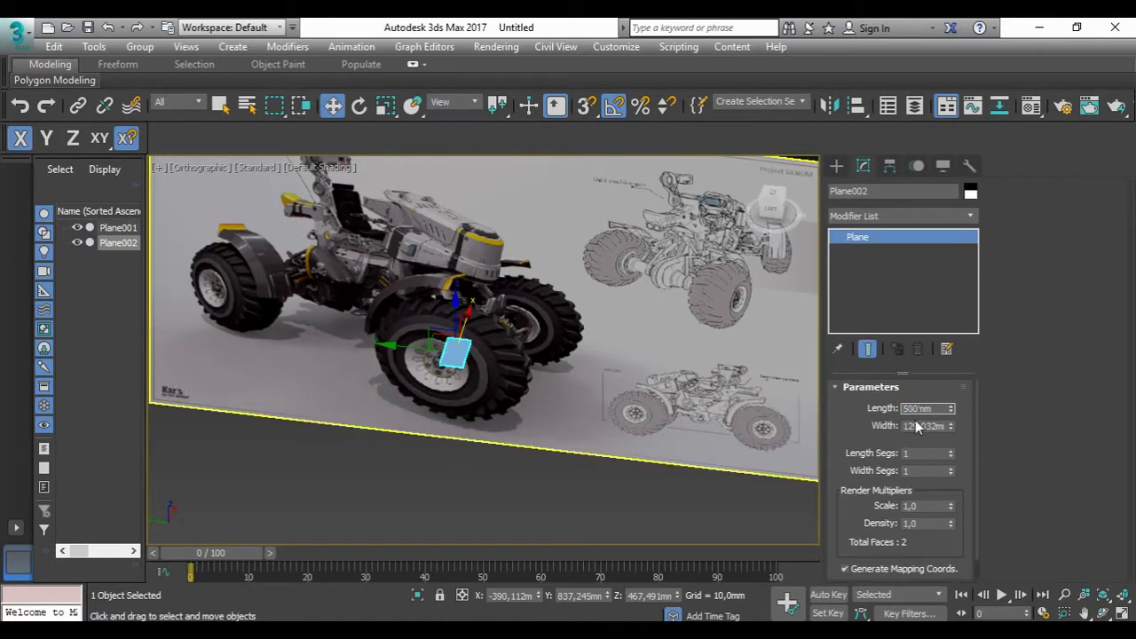
Step: Frame the front wheel and convert Plane002 to an Editable Poly
mouse_move(609, 399)
middle_mouse_down("alt")
mouse_move(604, 371)
mouse_move(530, 315)
middle_mouse_up("alt")
scroll(530, 315, "up", 5)
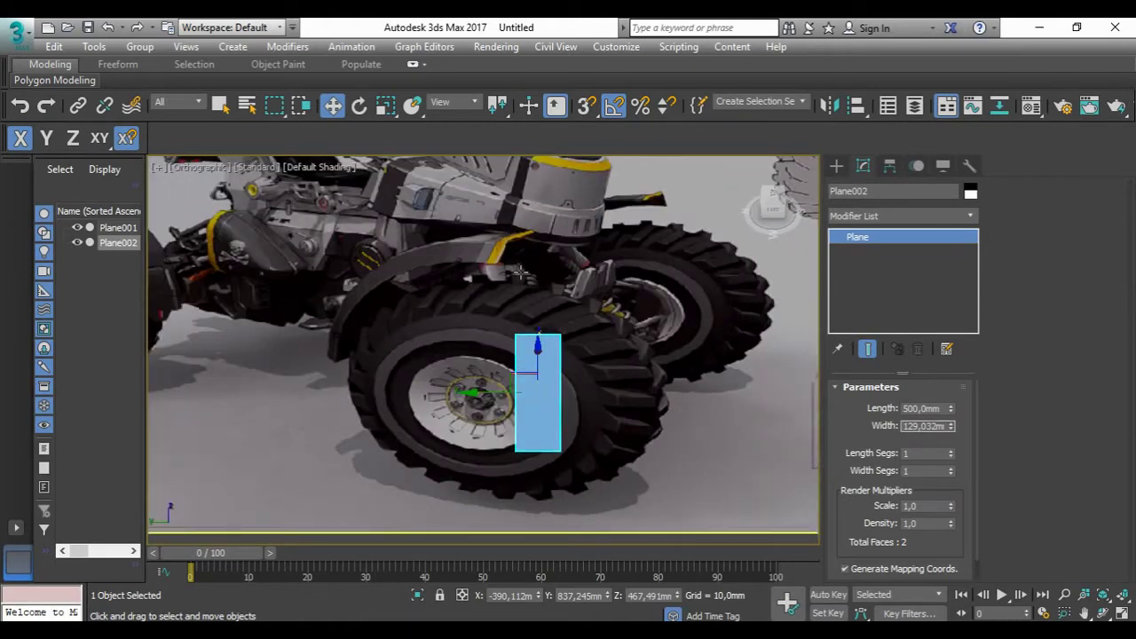
scroll(586, 397, "down", 5)
scroll(575, 384, "up", 5)
right_click(575, 384)
left_click(763, 487)
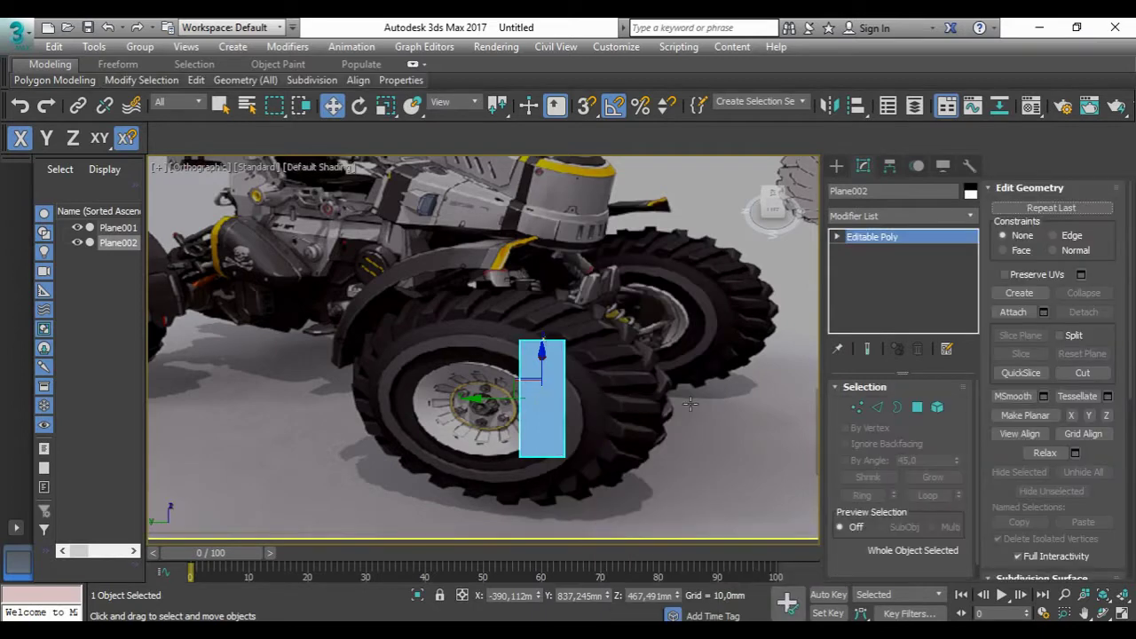
Step: Shift-move Plane002's edge along Y into a new face column, then select the lower-left polygon
left_click(877, 406)
mouse_move(645, 346)
middle_mouse_down("alt")
mouse_move(502, 444)
mouse_move(493, 474)
middle_mouse_up("alt")
key("1")
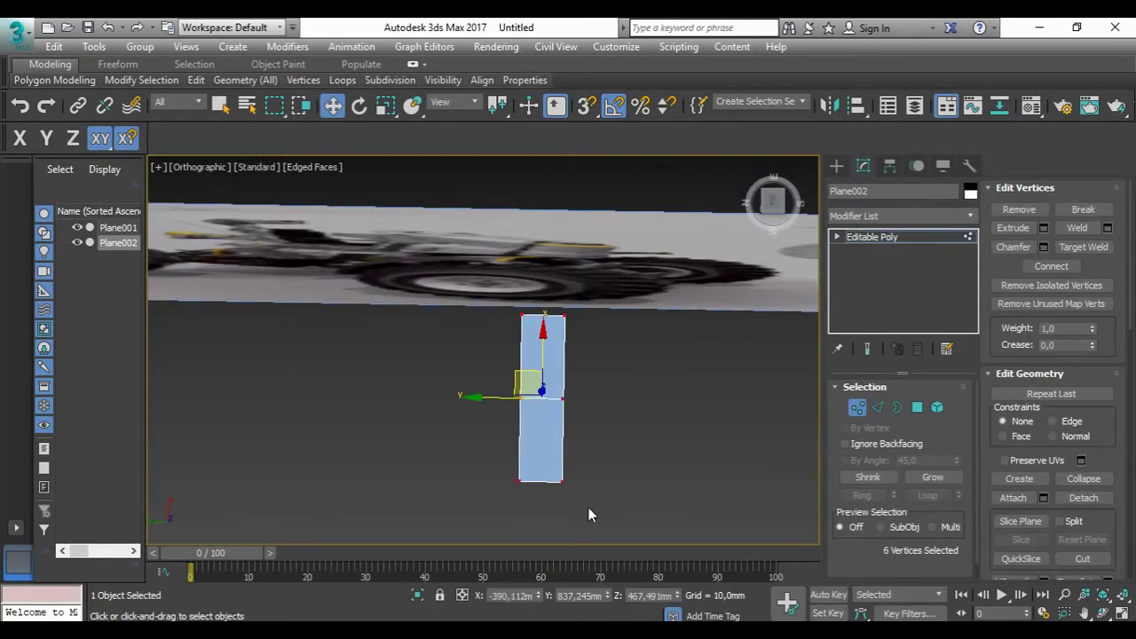
middle_click_drag(588, 509, 609, 394, "alt")
key("r")
key("2")
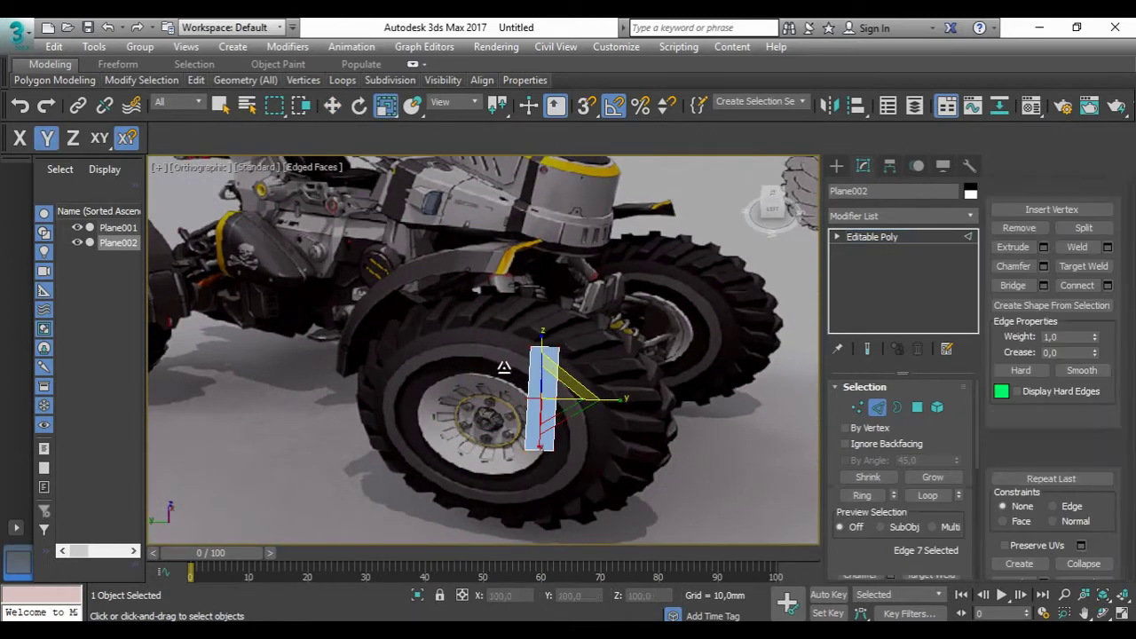
key("w")
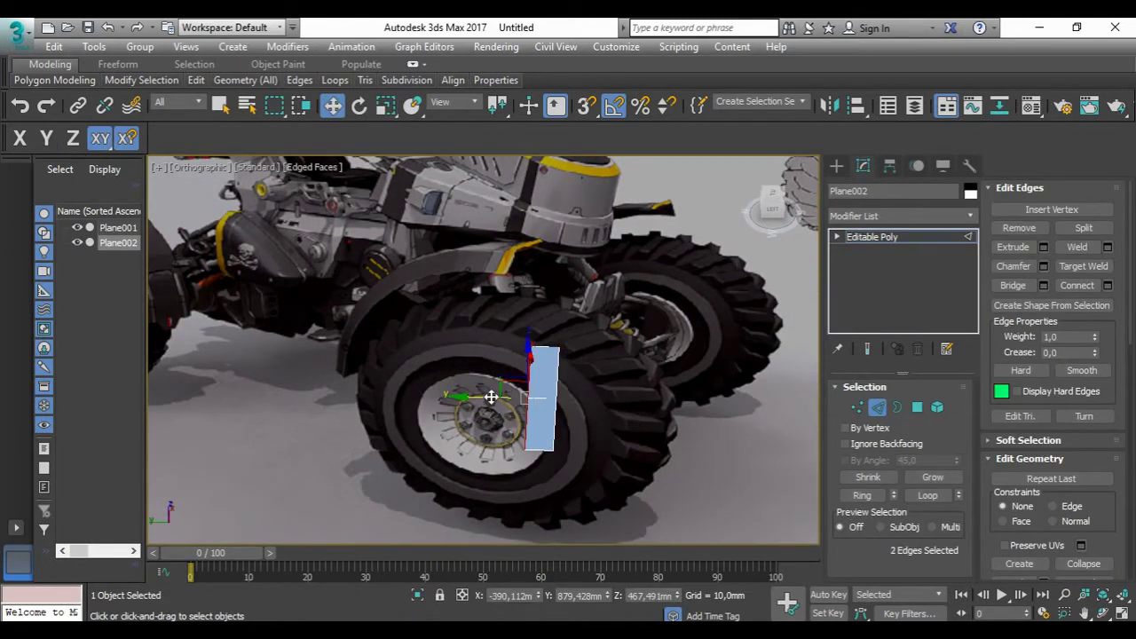
left_click_drag(490, 396, 458, 370, "shift")
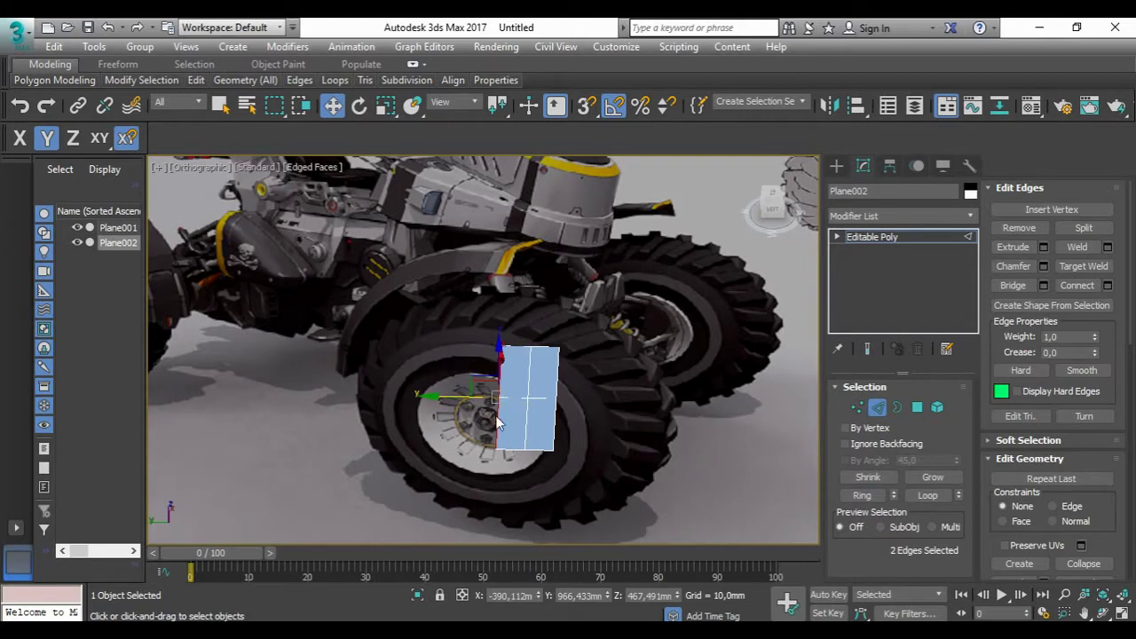
key("4")
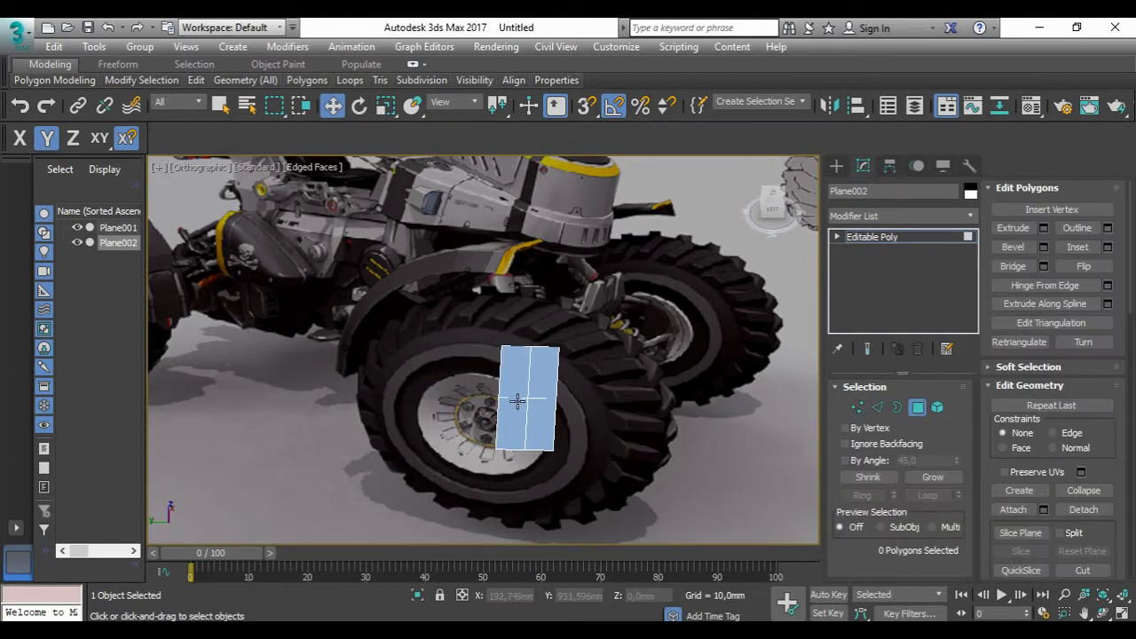
left_click(519, 409)
Step: Extrude the two diagonal faces upward into blocks
left_click(544, 379, "ctrl")
left_click(1044, 228)
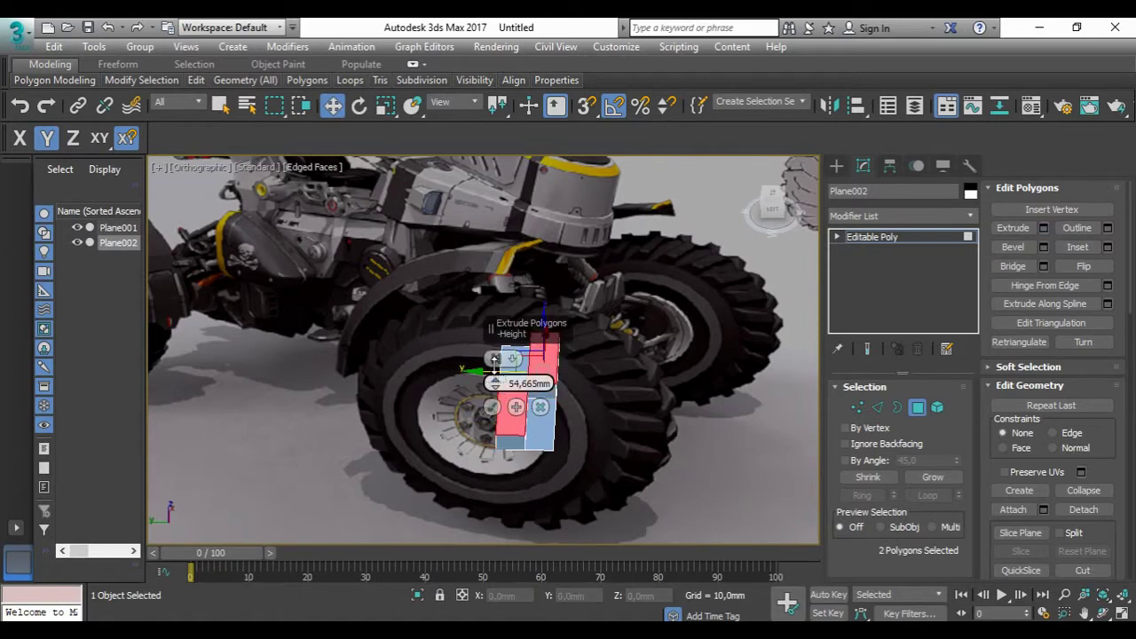
mouse_move(494, 359)
middle_mouse_down("alt")
mouse_move(523, 458)
mouse_move(551, 422)
middle_mouse_up("alt")
left_click(492, 406)
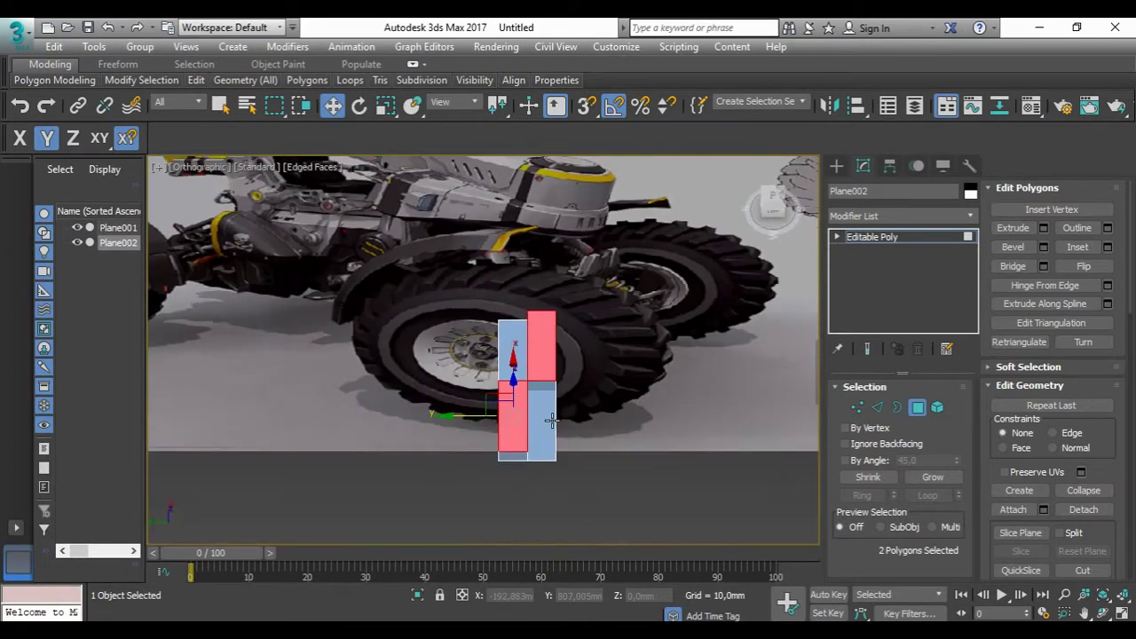
Step: Inset the extruded faces and extrude the inset faces again
left_click(1107, 246)
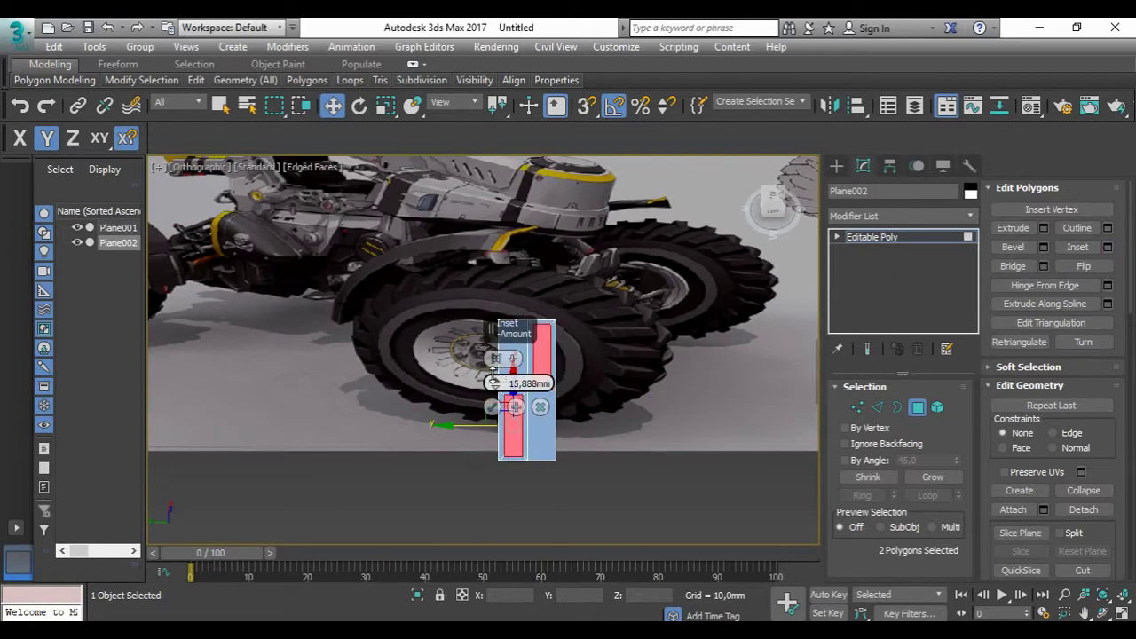
scroll(495, 373, "up", 5)
left_click_drag(494, 384, 494, 355)
left_click(491, 406)
middle_click_drag(491, 407, 888, 333, "alt")
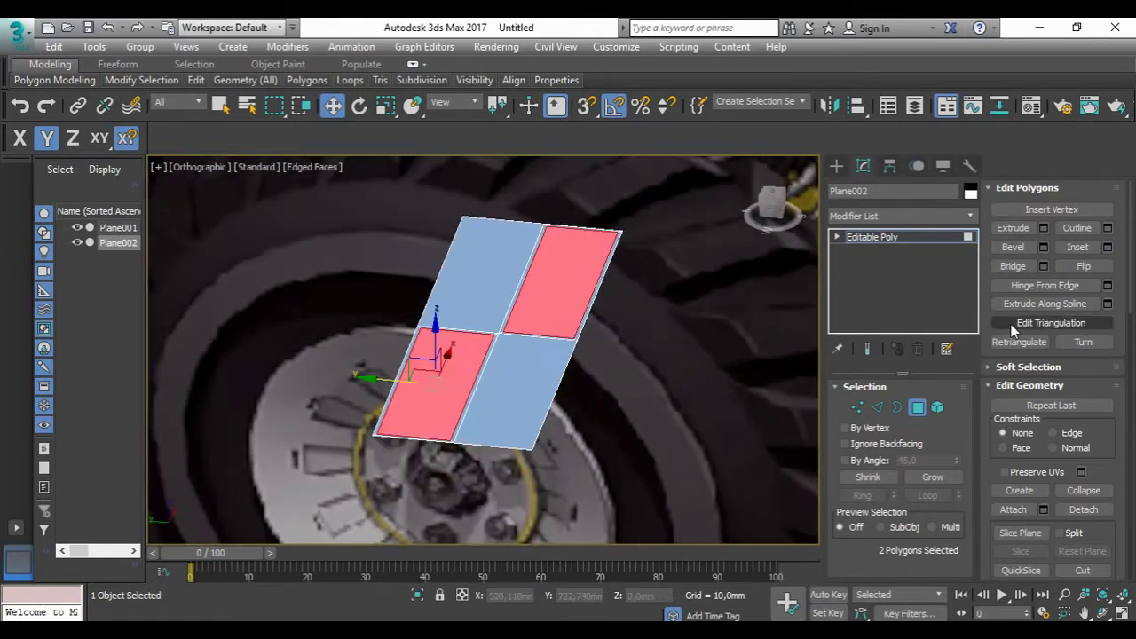
left_click_drag(520, 382, 520, 355)
left_click(491, 407)
middle_click_drag(491, 406, 505, 336, "alt")
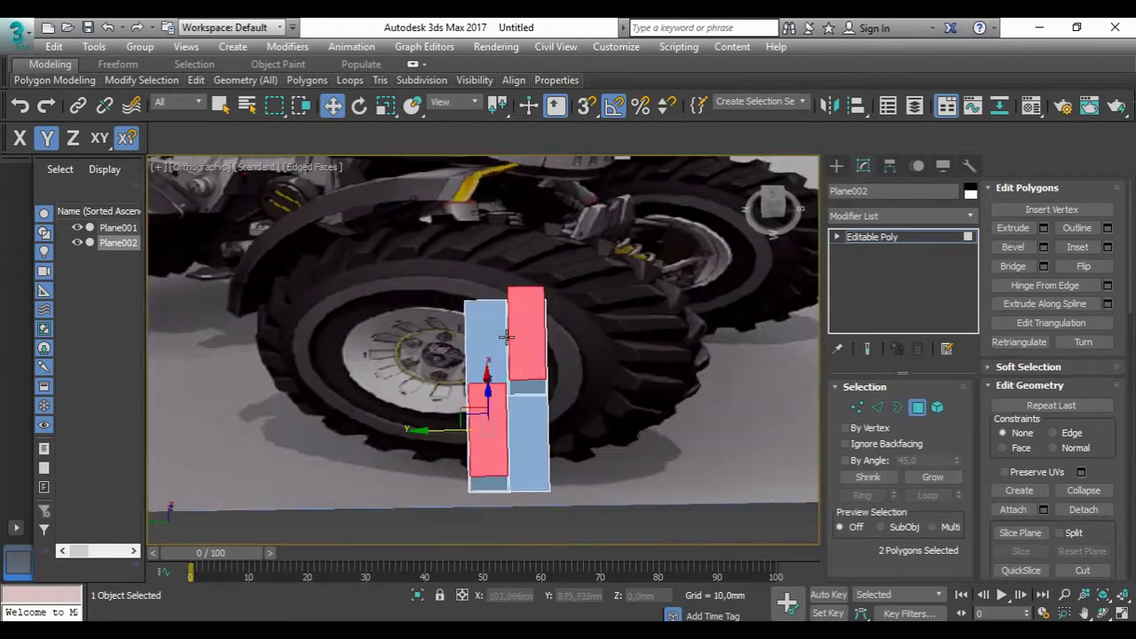
Step: Push the middle vertices outward to bend the part into a chevron
key("1")
key("w")
mouse_move(448, 368)
left_mouse_down()
mouse_move(532, 404)
mouse_move(520, 385)
left_mouse_up()
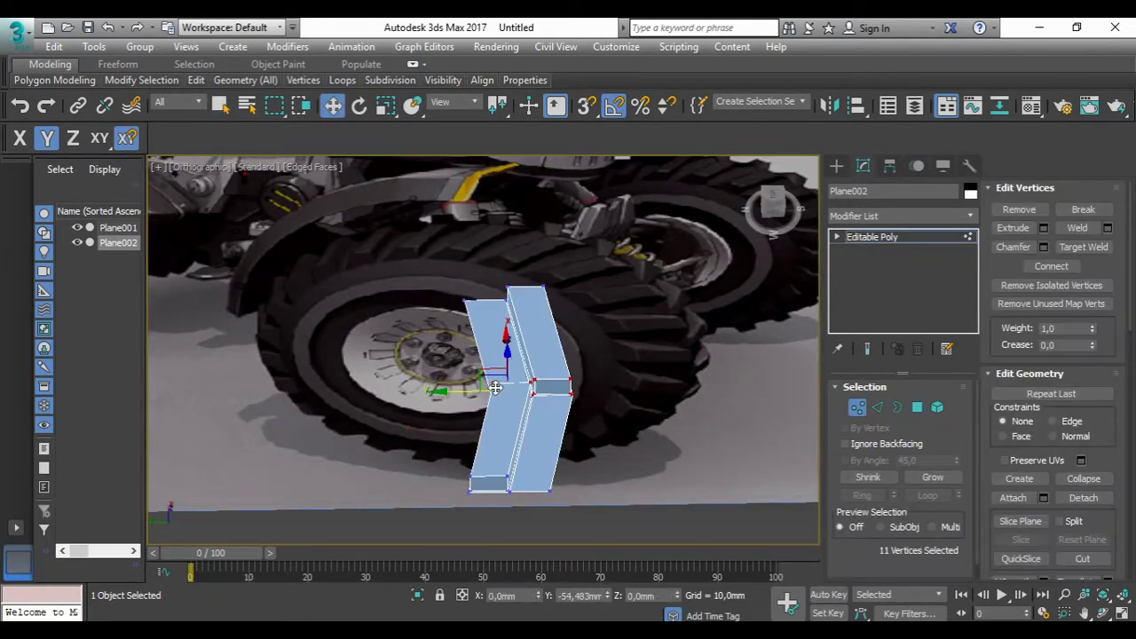
mouse_move(520, 385)
middle_mouse_down("alt")
mouse_move(621, 373)
mouse_move(646, 437)
middle_mouse_up("alt")
Step: Add a TurboSmooth modifier with Iterations set to 2
left_click(900, 215)
scroll(896, 337, "down", 10)
left_click(908, 358)
left_click(954, 413)
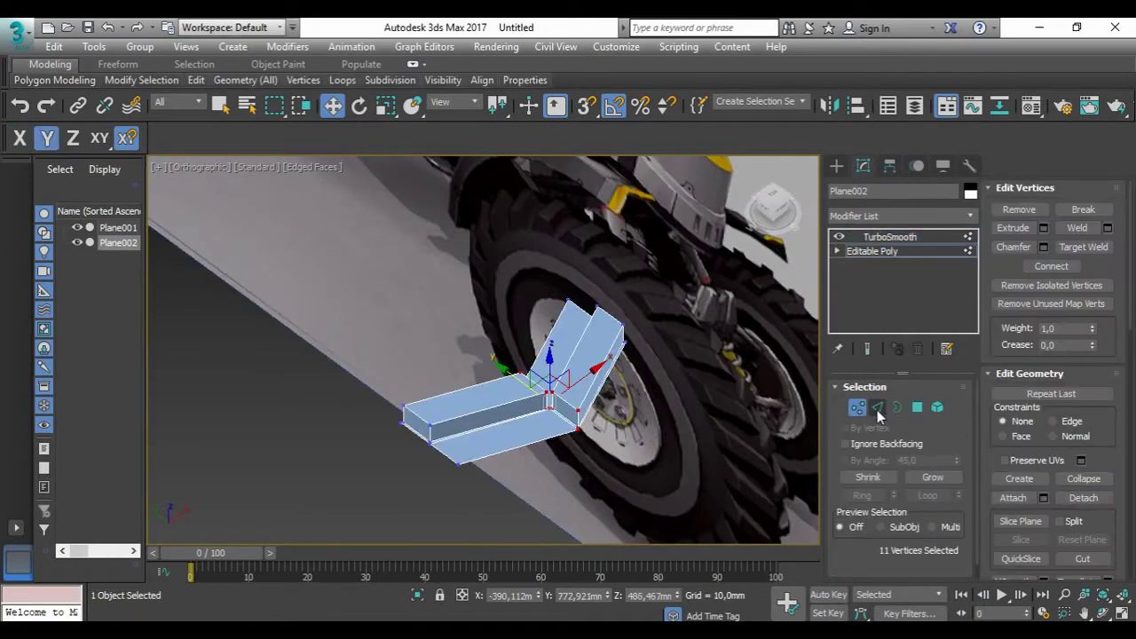
Step: With Show End Result on, connect the left arm's edge ring using Segments 2, Pinch 89
left_click(877, 406)
left_click(868, 347)
middle_click_drag(710, 382, 648, 364, "alt")
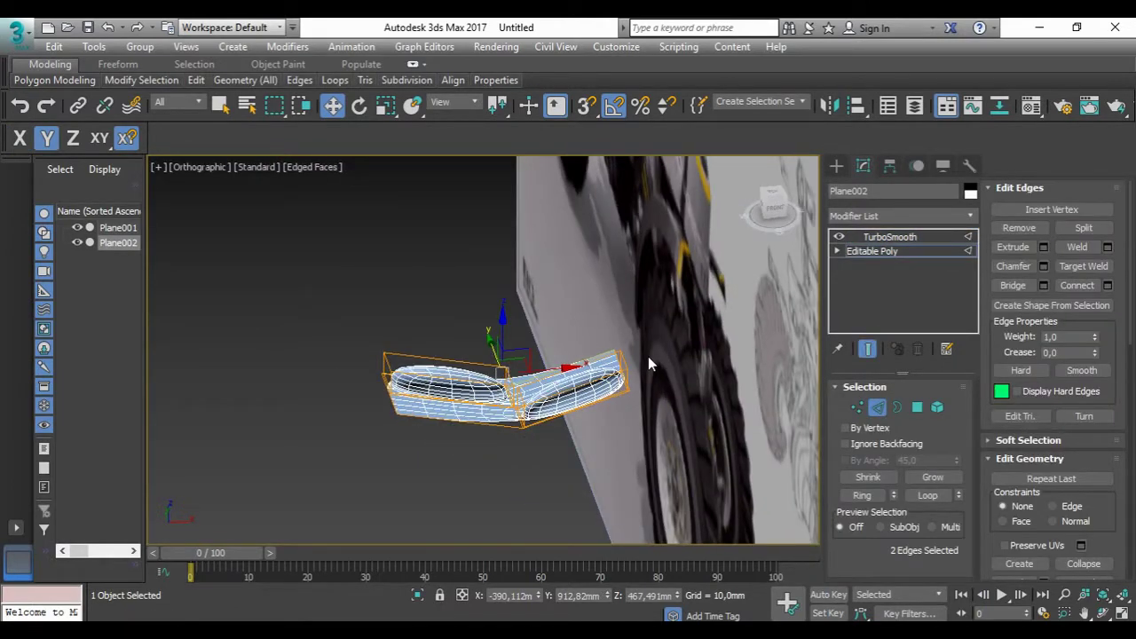
double_click(480, 356)
middle_click_drag(450, 484, 346, 339, "alt")
left_click(1107, 285)
scroll(467, 413, "up", 5)
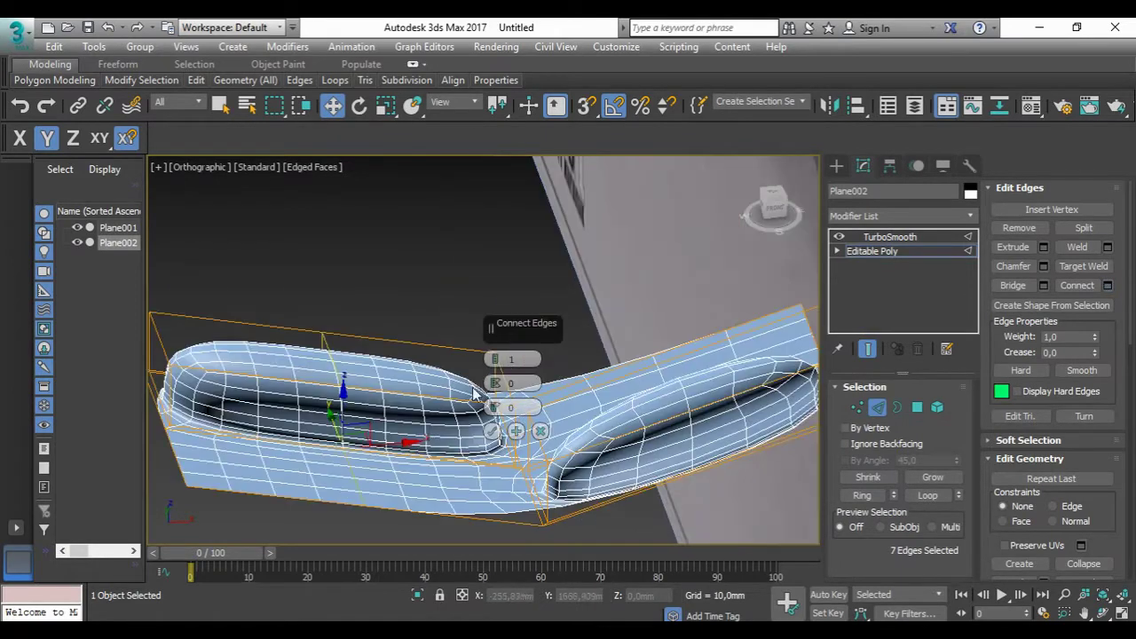
left_click(493, 430)
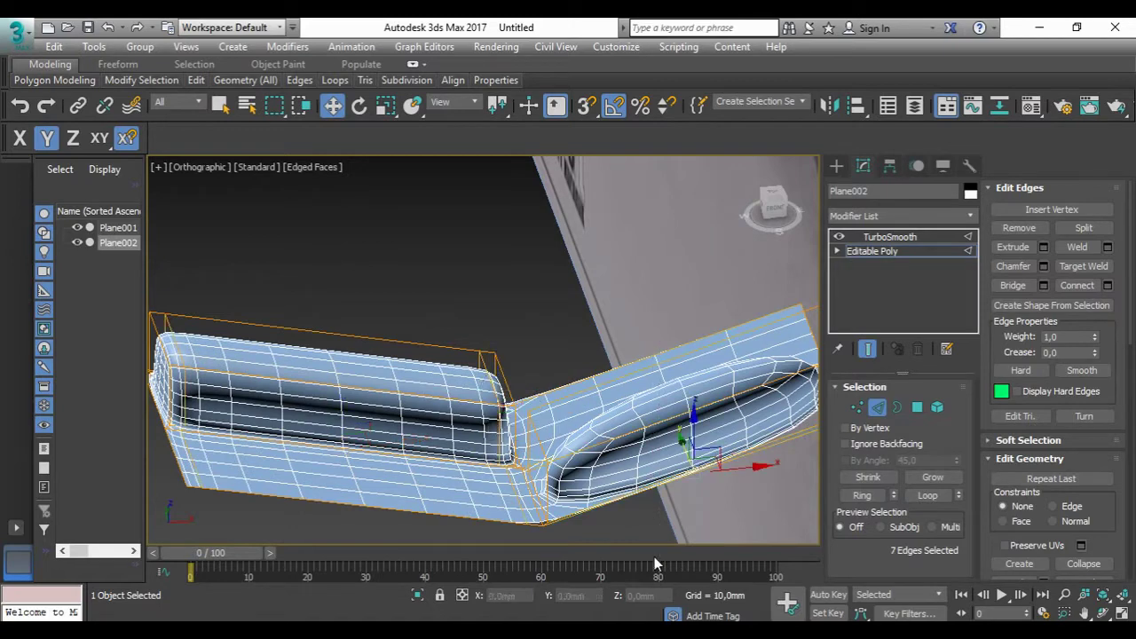
Step: Connect support edges across the right arm and the lower tube section
left_click(1108, 285)
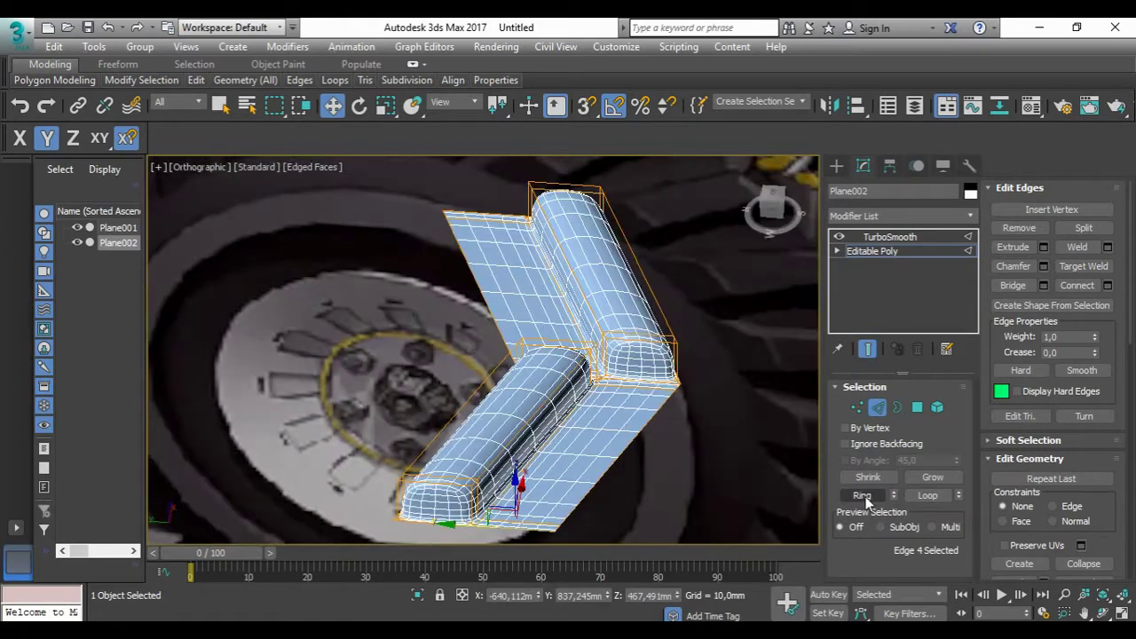
left_click(861, 495)
left_click(1107, 285)
left_click(492, 431)
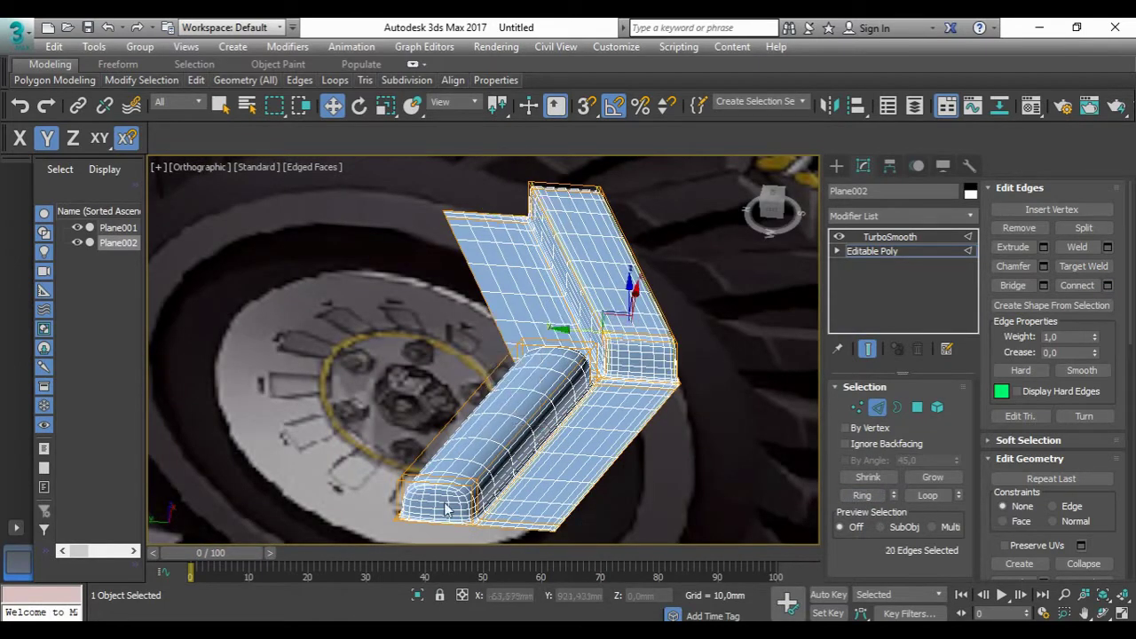
left_click(498, 441, "ctrl")
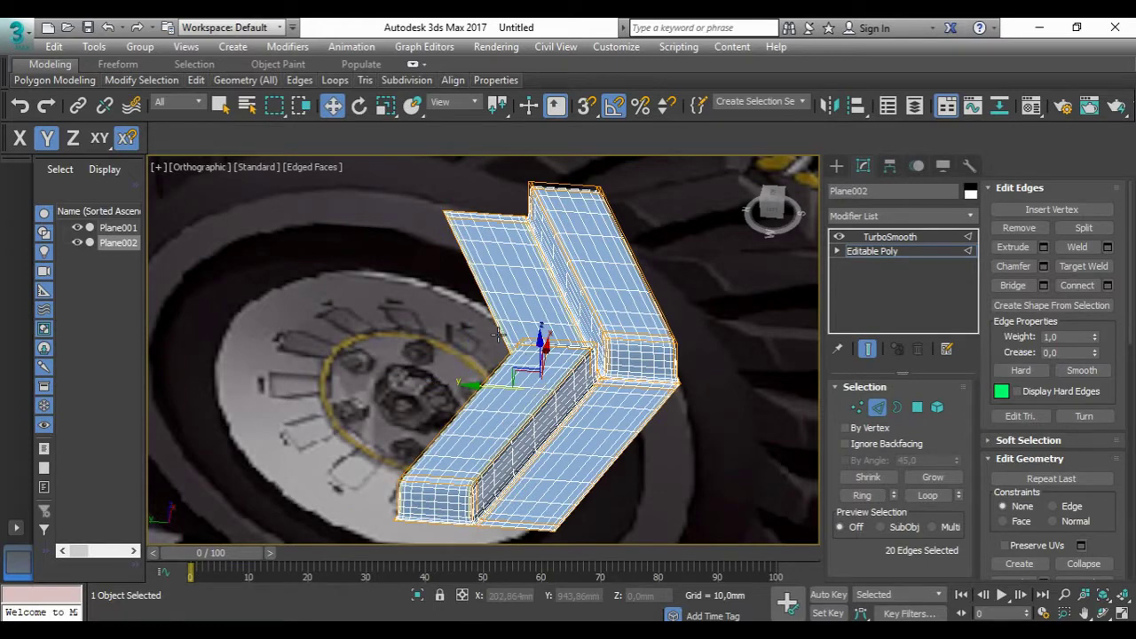
left_click_drag(771, 209, 781, 206)
Step: Box-select the 12 recess vertices from the left-side view
key("1")
left_click(769, 207)
scroll(527, 394, "up", 3)
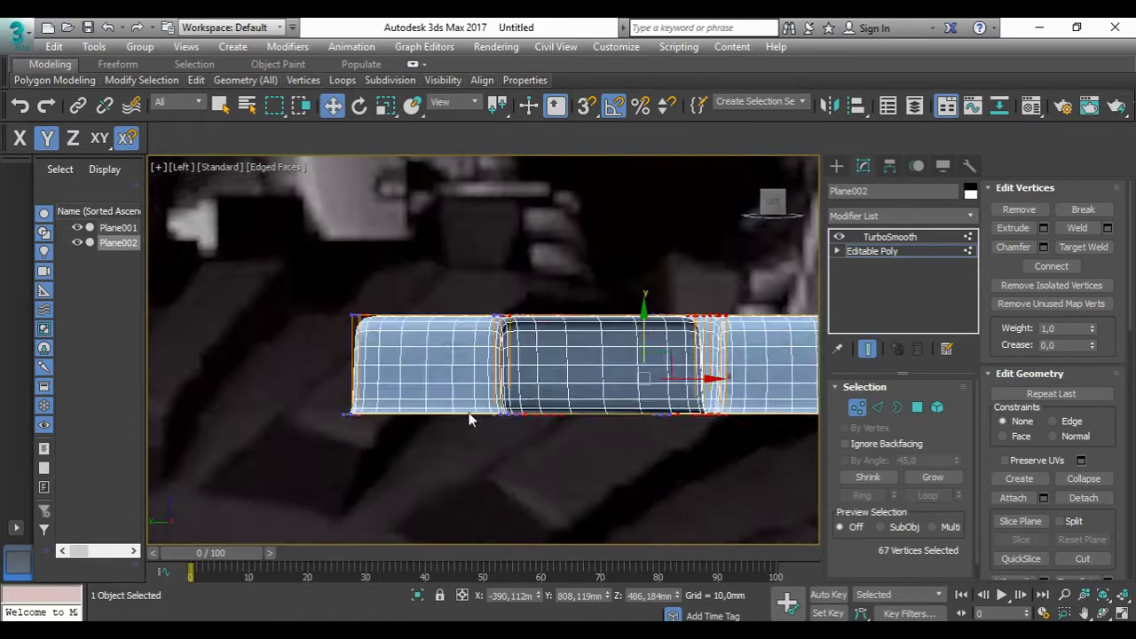
scroll(591, 399, "down", 3)
middle_click_drag(592, 398, 568, 355, "alt")
left_click_drag(608, 286, 509, 410)
mouse_move(510, 410)
middle_mouse_down("alt")
mouse_move(426, 373)
mouse_move(500, 300)
middle_mouse_up("alt")
Step: Scale the recess vertices along Y to narrow the channels and widen the rims
key("r")
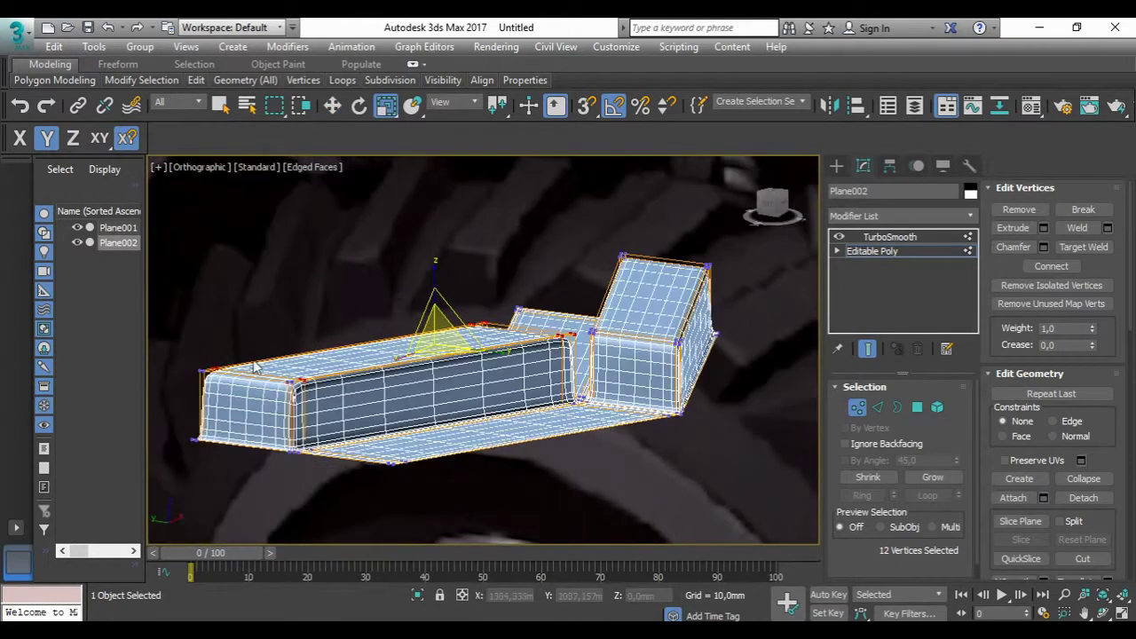
left_click_drag(500, 300, 584, 355, "ctrl")
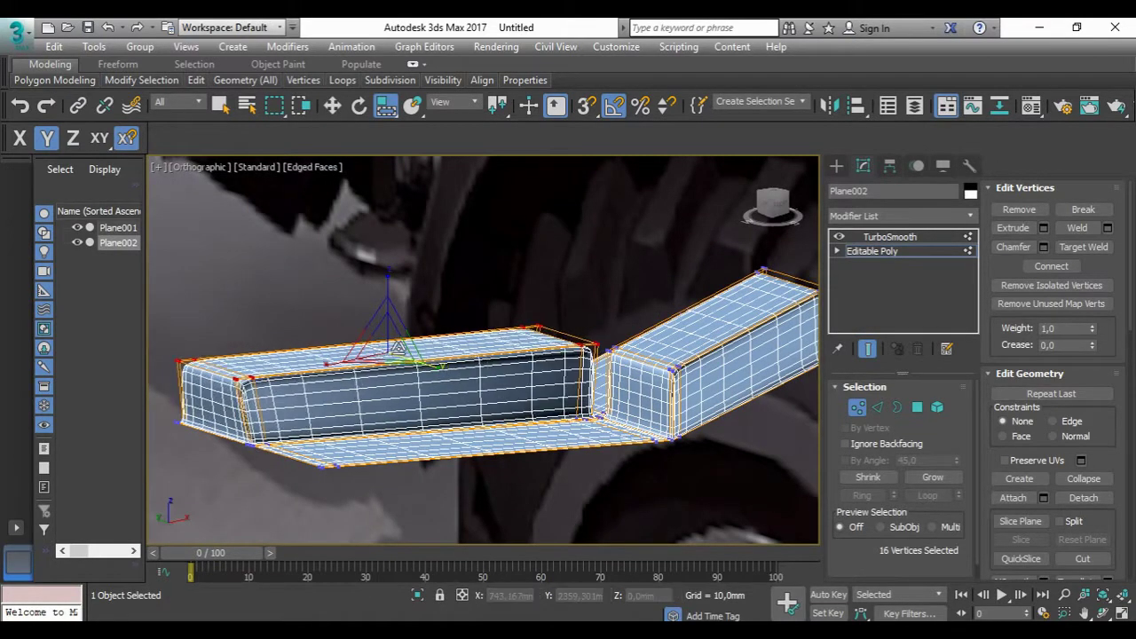
middle_click_drag(568, 355, 470, 255, "alt")
left_click_drag(440, 321, 439, 344)
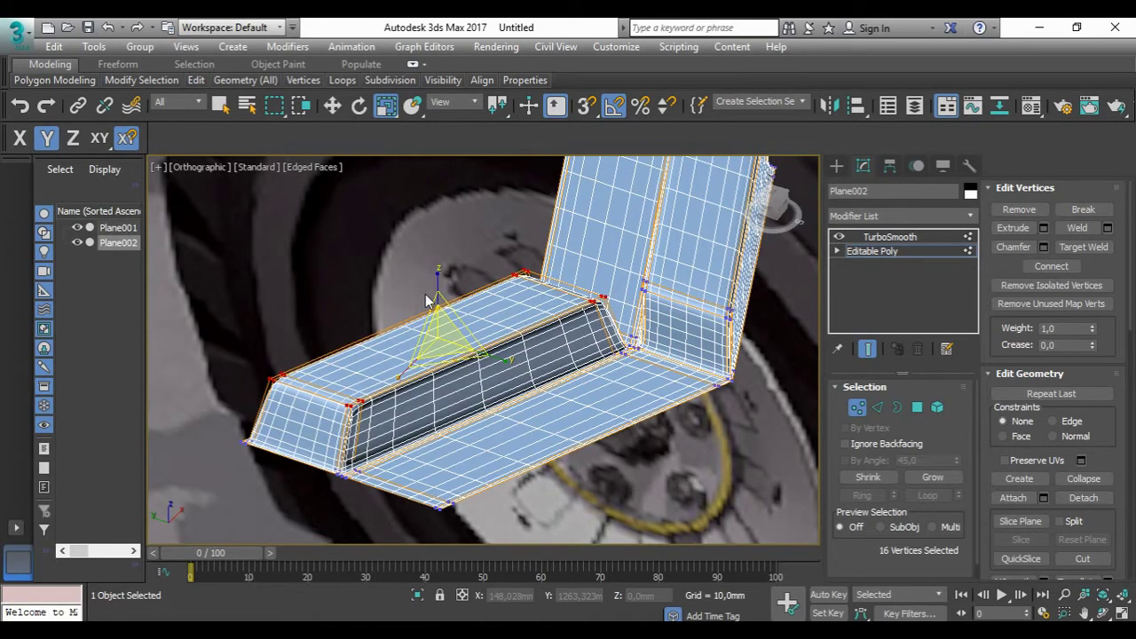
middle_click_drag(603, 346, 687, 333, "alt")
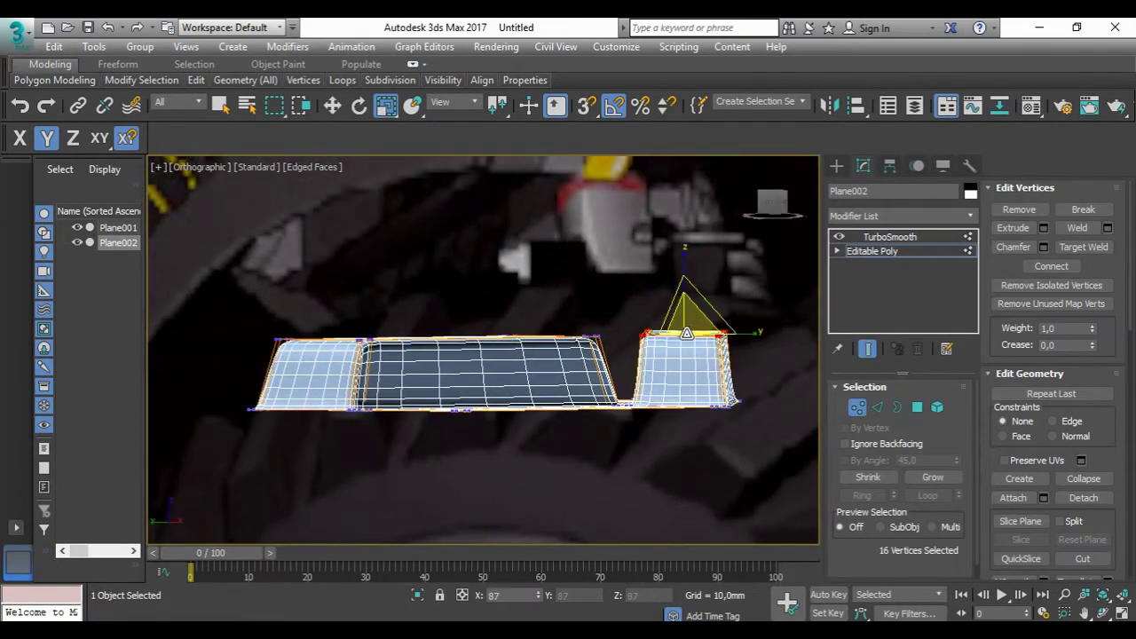
middle_click_drag(650, 364, 710, 337, "alt")
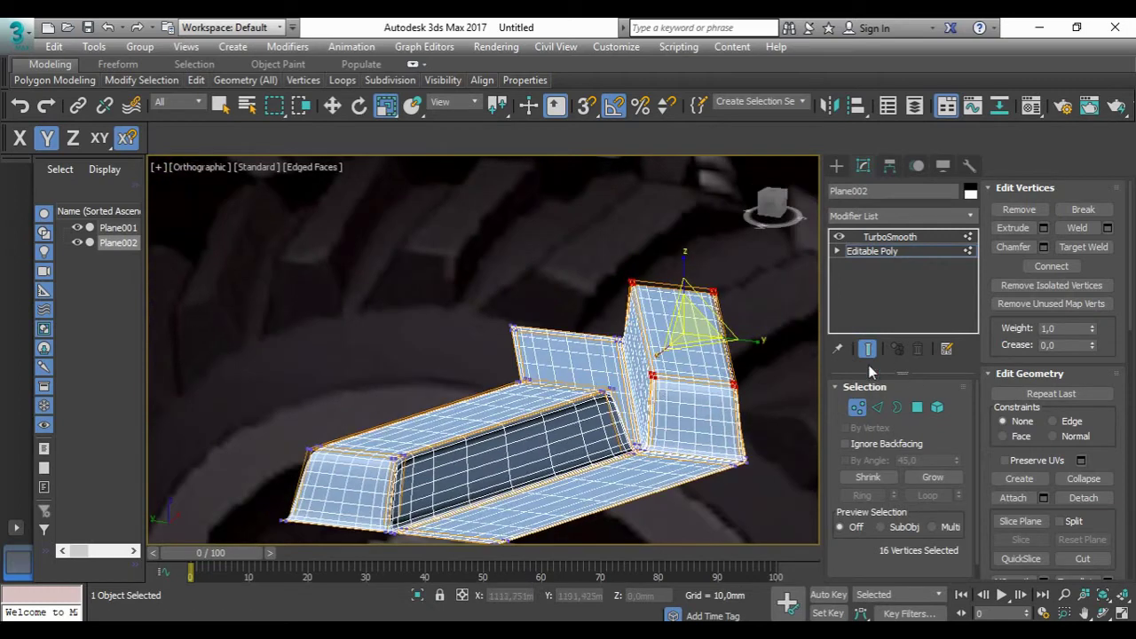
scroll(675, 355, "down", 3)
Step: Select all polygons and Shift-drag a copy of the chevron piece beside the original
key("4")
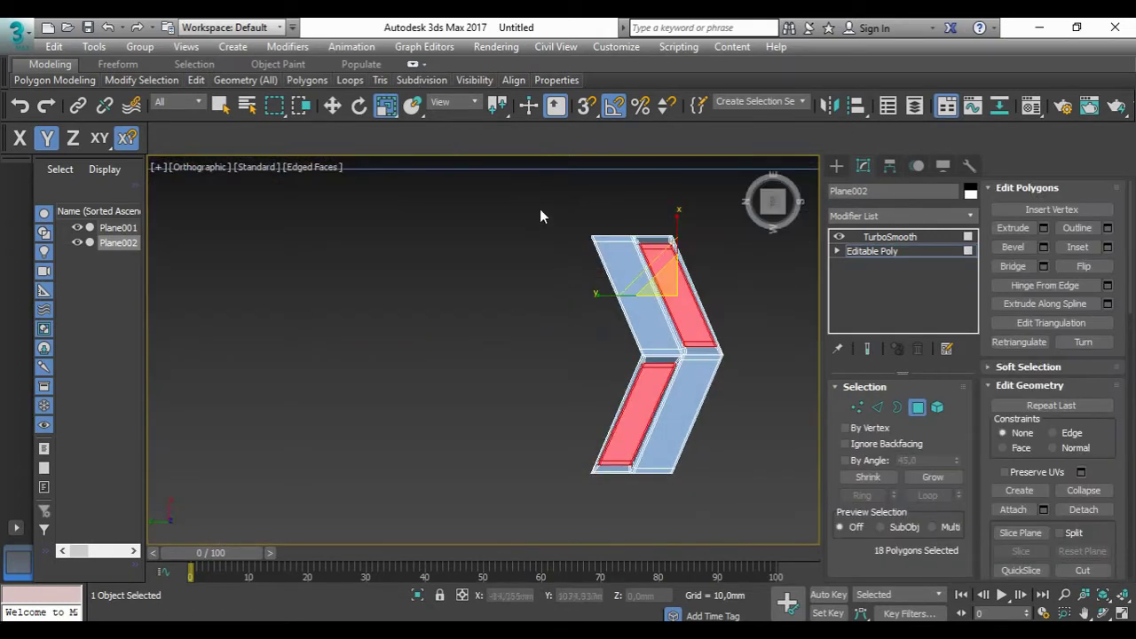
scroll(622, 323, "up", 5)
key("ctrl+a")
key("w")
left_click_drag(603, 342, 468, 302, "shift")
Step: Clone the chevron as an element and vertex-snap it against the original
left_click(622, 343)
scroll(607, 301, "up", 3)
scroll(612, 355, "up", 3)
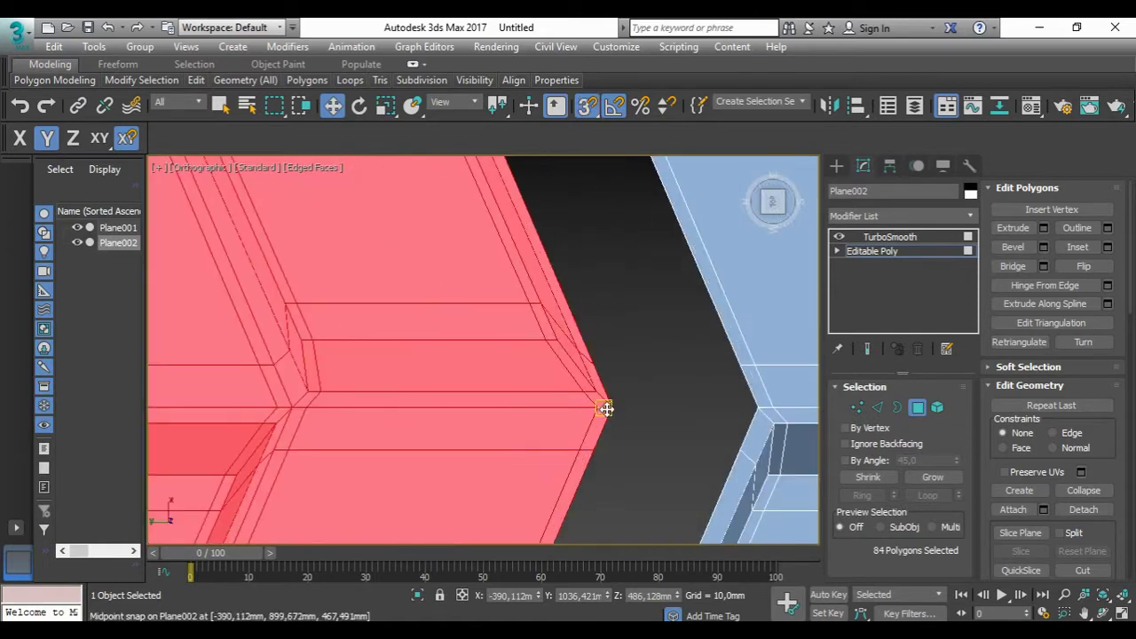
left_click_drag(604, 409, 740, 406)
scroll(591, 291, "down", 3)
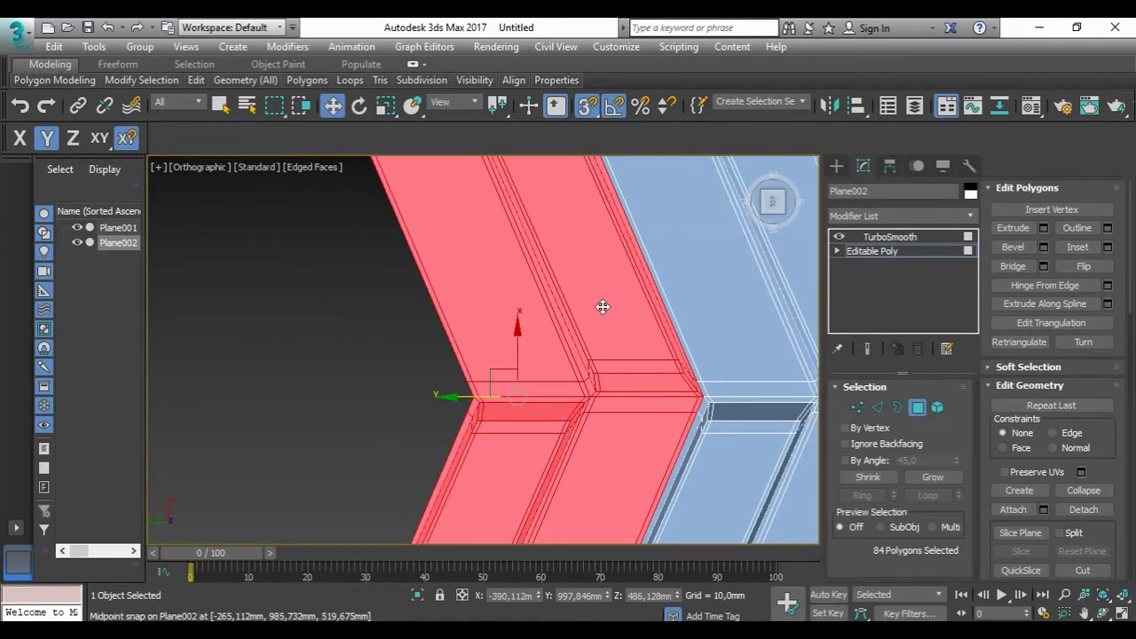
scroll(626, 319, "down", 4)
Step: Clone the chevron again to the left and snap its tip into the notch
key("ctrl+a")
left_click_drag(632, 361, 449, 361, "shift")
left_click(634, 347)
scroll(549, 360, "up", 4)
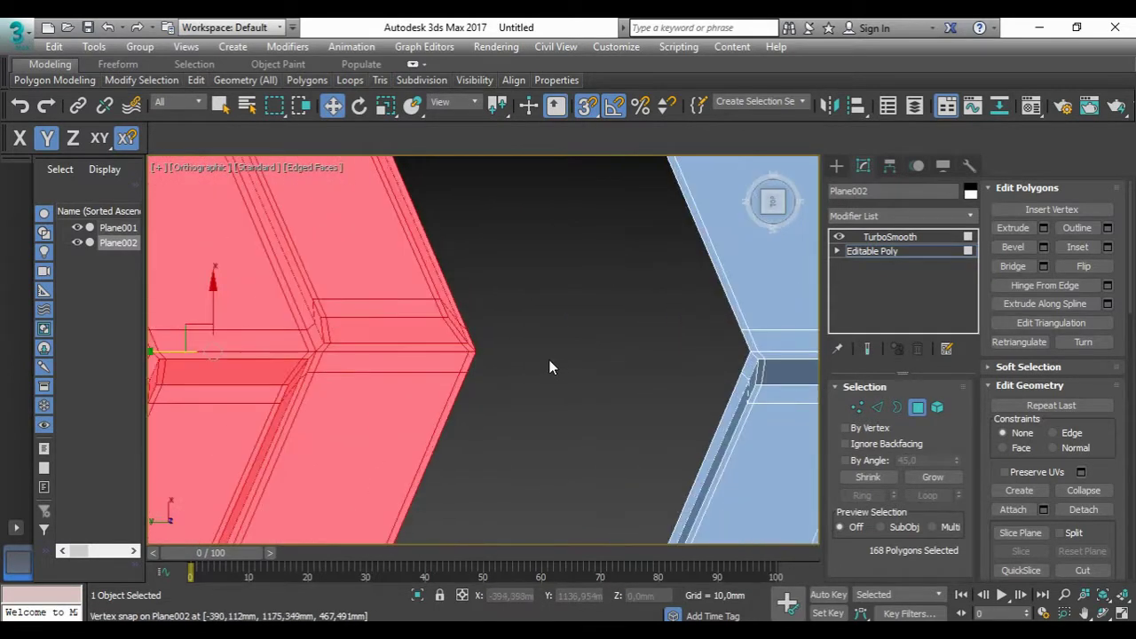
left_click_drag(474, 355, 787, 337)
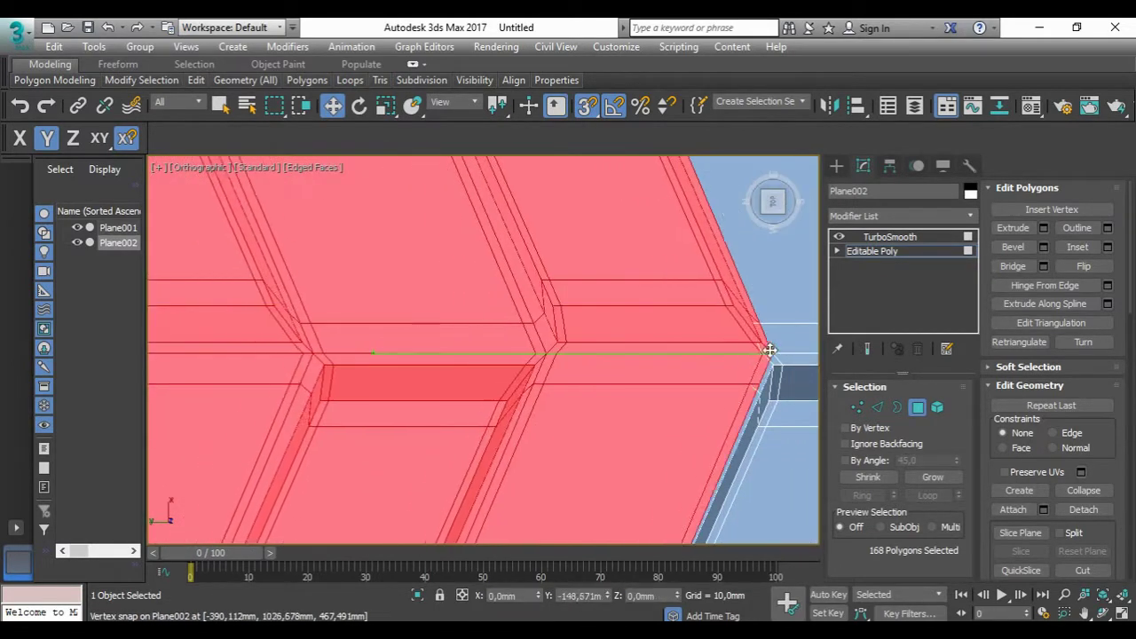
scroll(710, 345, "down", 3)
scroll(646, 346, "down", 3)
Step: Select both chevrons, clone the pair and snap it into the notch
left_click_drag(394, 322, 743, 527)
left_click_drag(578, 349, 311, 349, "shift")
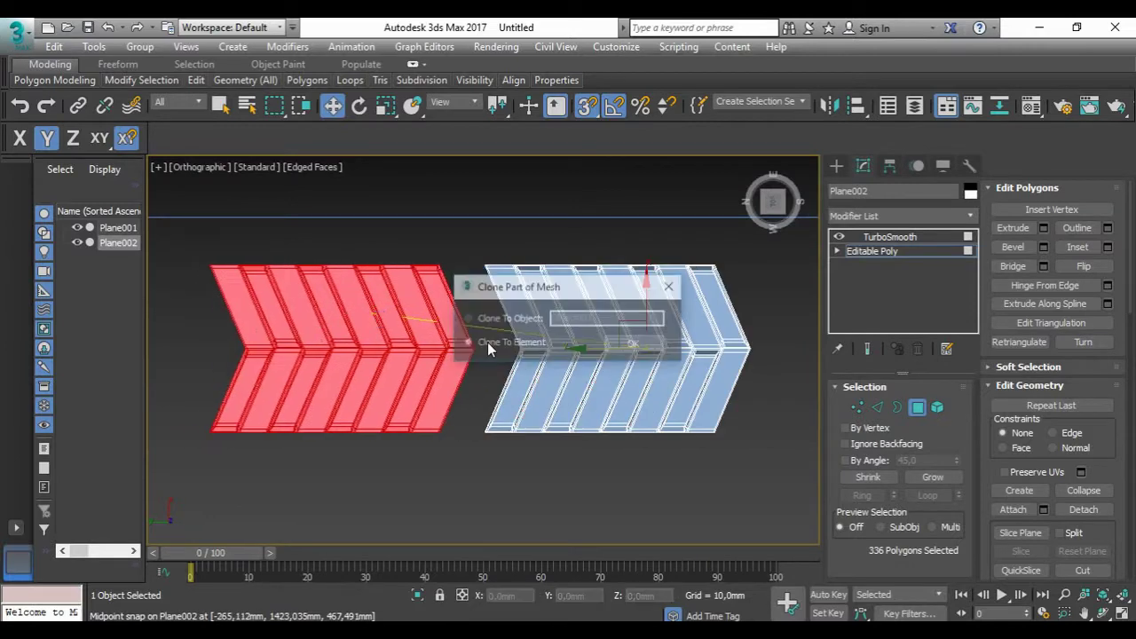
scroll(518, 355, "up", 3)
left_click_drag(525, 341, 649, 338)
scroll(594, 355, "down", 1)
scroll(641, 414, "down", 3)
Step: Clone the whole tread row to the left and snap it against the original row
key("ctrl+a")
scroll(575, 318, "up", 2)
left_click_drag(576, 318, 253, 319, "shift")
left_click(634, 343)
scroll(424, 330, "up", 5)
left_click_drag(414, 341, 619, 352)
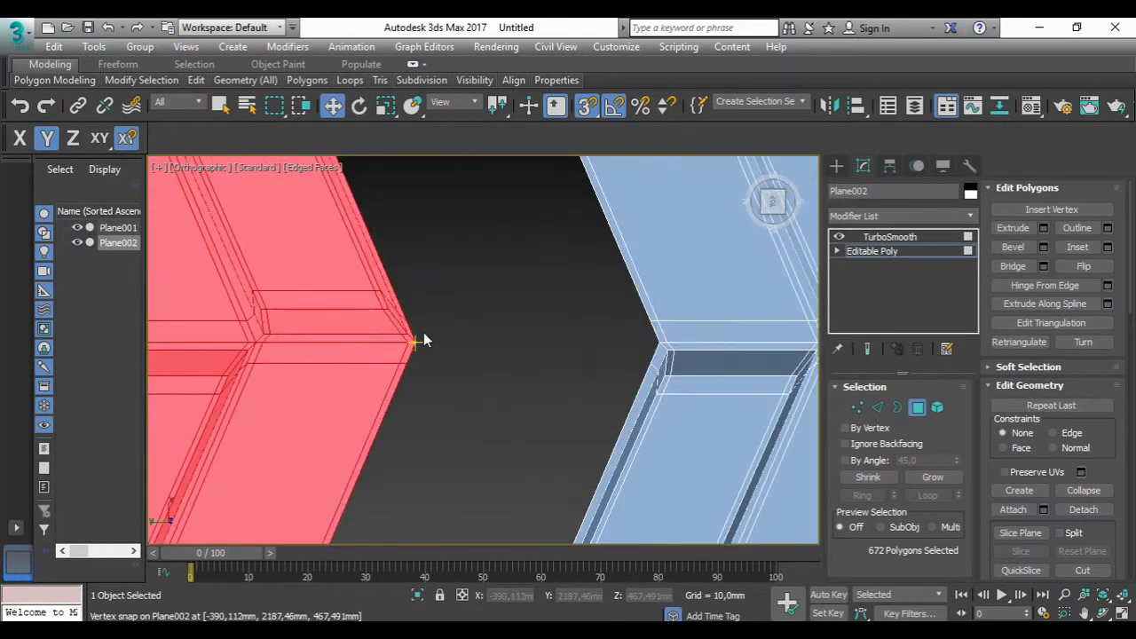
mouse_move(413, 344)
left_mouse_down()
mouse_move(657, 344)
mouse_move(469, 329)
left_mouse_up()
scroll(498, 366, "down", 5)
Step: Delete a misplaced clone and reselect all of the strip's polygons
key("ctrl+a")
left_click(632, 347)
key("Delete")
key("ctrl+a")
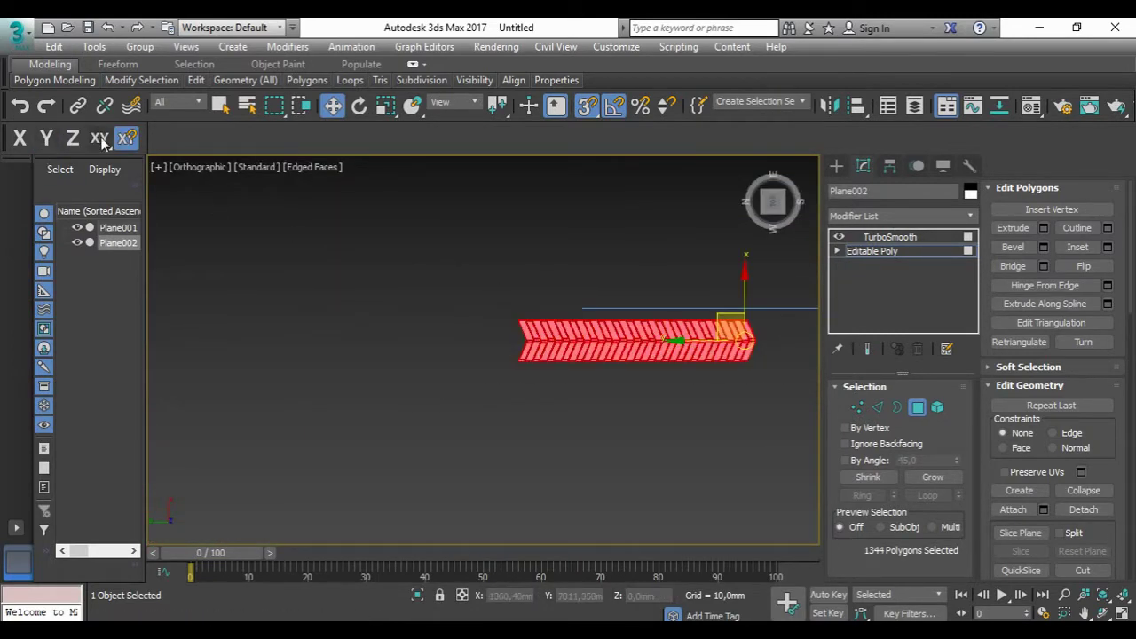
Step: Constrain moves to XY, clone the strip and snap it end to end, then leave polygon mode
left_click(99, 138)
left_click_drag(476, 340, 210, 340, "shift")
left_click(664, 314)
scroll(393, 342, "up", 3)
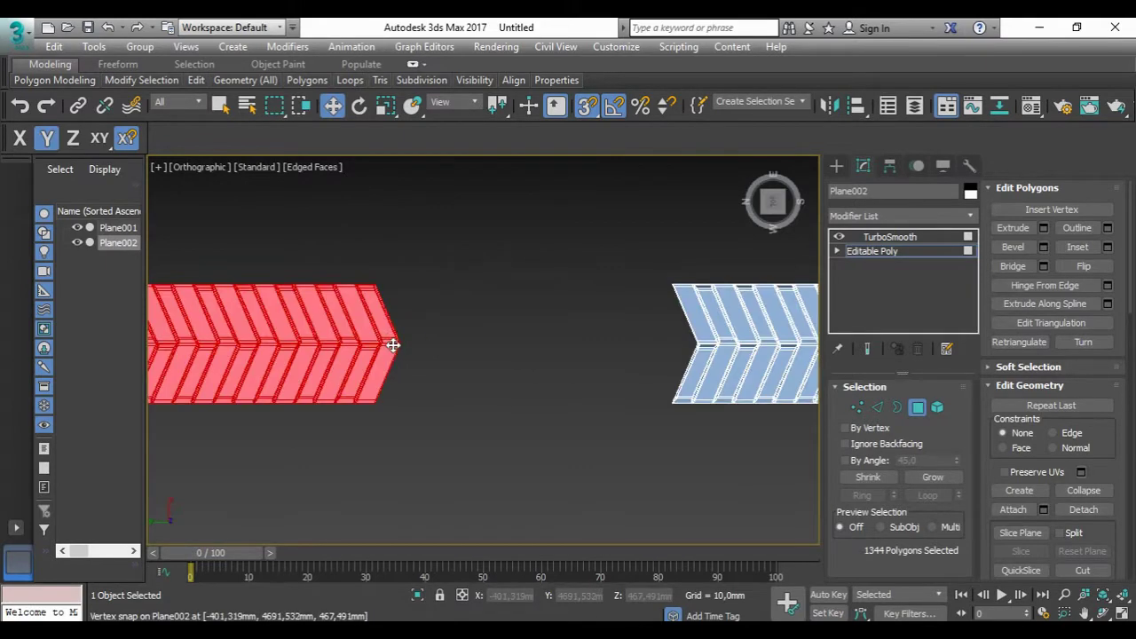
left_click_drag(393, 342, 666, 338)
scroll(687, 341, "up", 5)
scroll(686, 340, "down", 5)
scroll(464, 347, "up", 2)
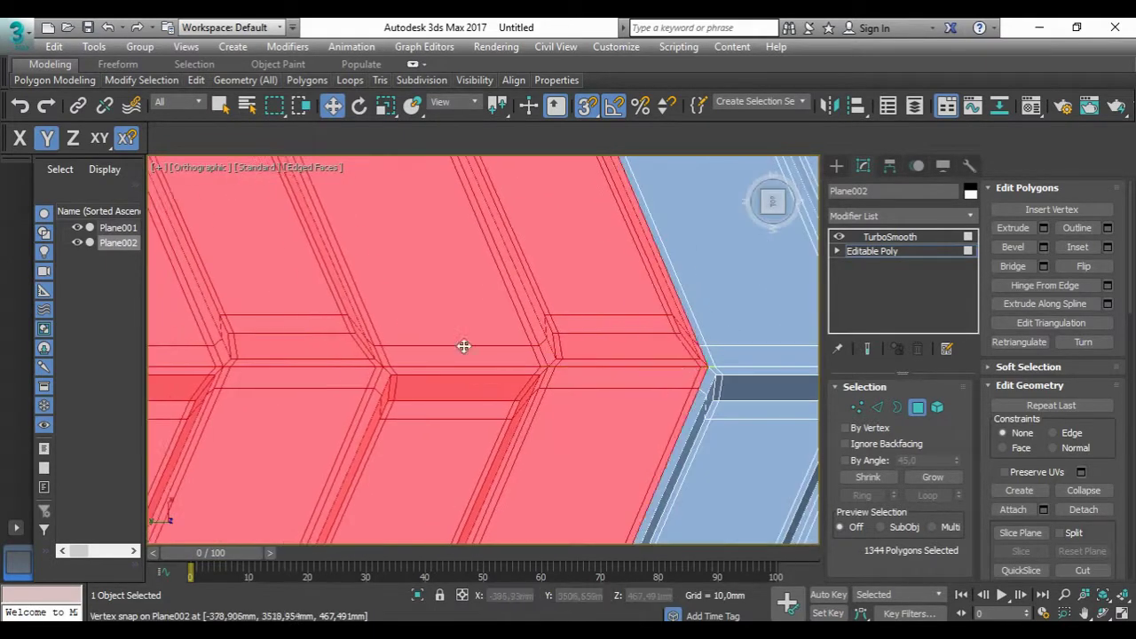
scroll(558, 292, "down", 6)
left_click(775, 210)
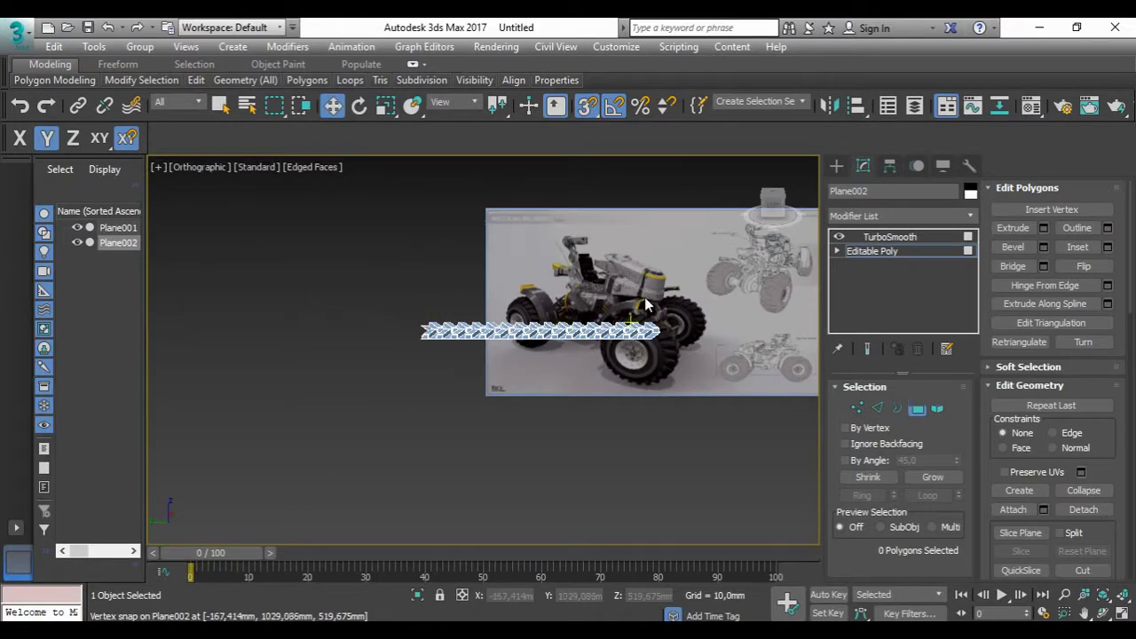
left_click(897, 236)
Step: Add a Bend modifier on the X axis with a 360-degree angle
left_click(912, 216)
key("b")
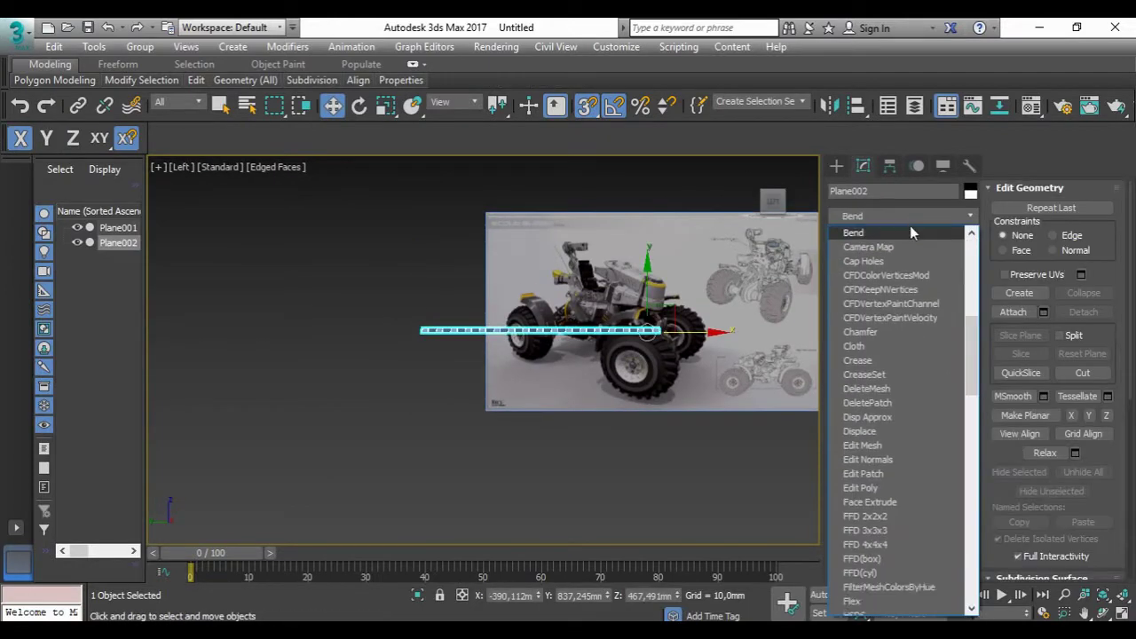
left_click(907, 235)
left_click_drag(942, 418, 942, 390)
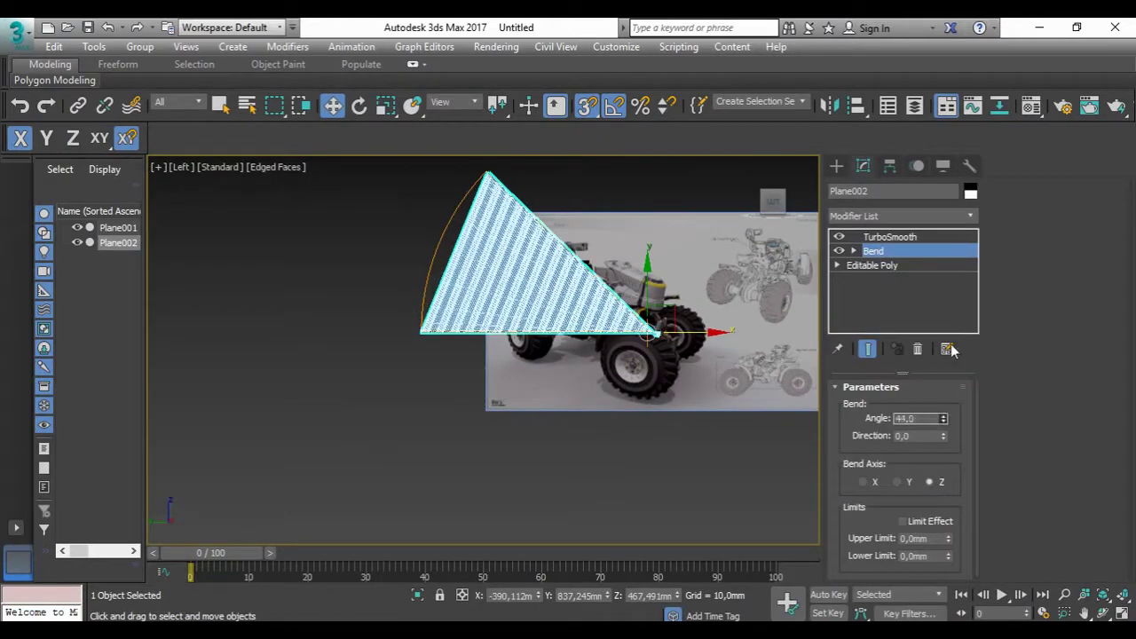
left_click(896, 482)
middle_click_drag(755, 497, 821, 517, "alt")
left_click(862, 482)
left_click(775, 211)
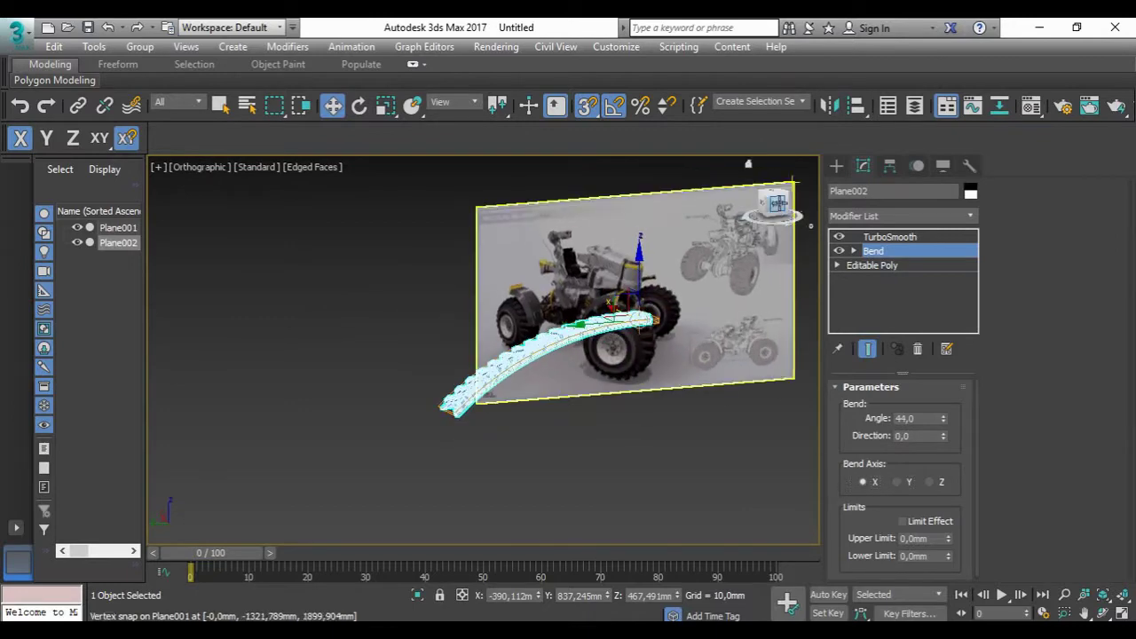
type("360")
key("Return")
Step: Move Bend above TurboSmooth, center the ring over the front wheel, then disable Bend
scroll(661, 350, "up", 5)
scroll(641, 340, "up", 5)
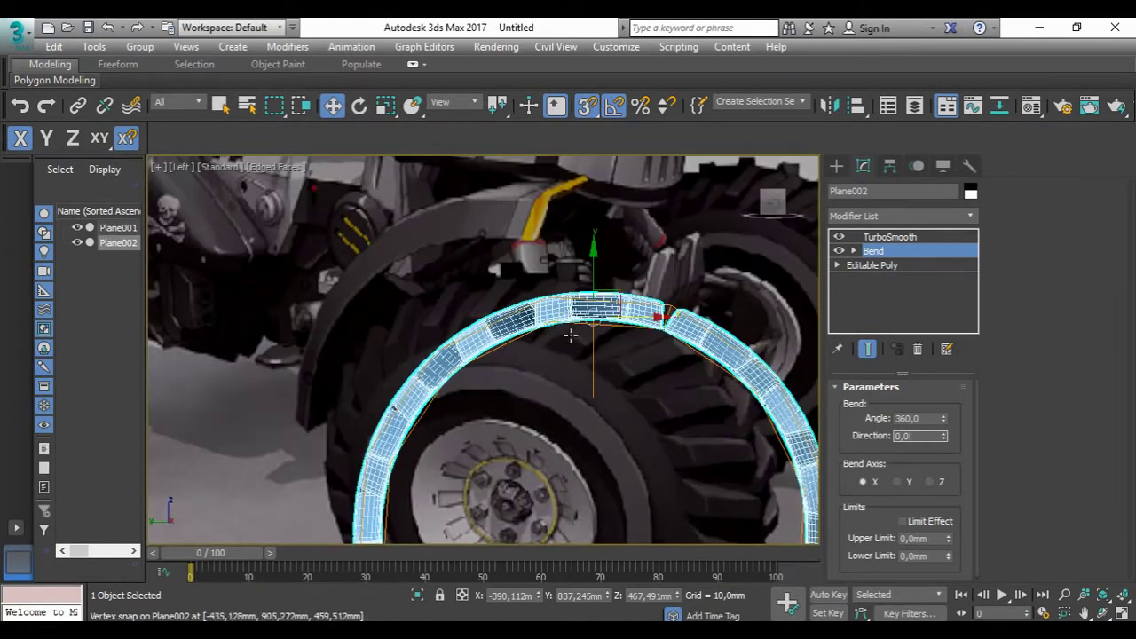
scroll(621, 266, "up", 2)
left_click_drag(873, 251, 878, 235)
scroll(614, 235, "down", 3)
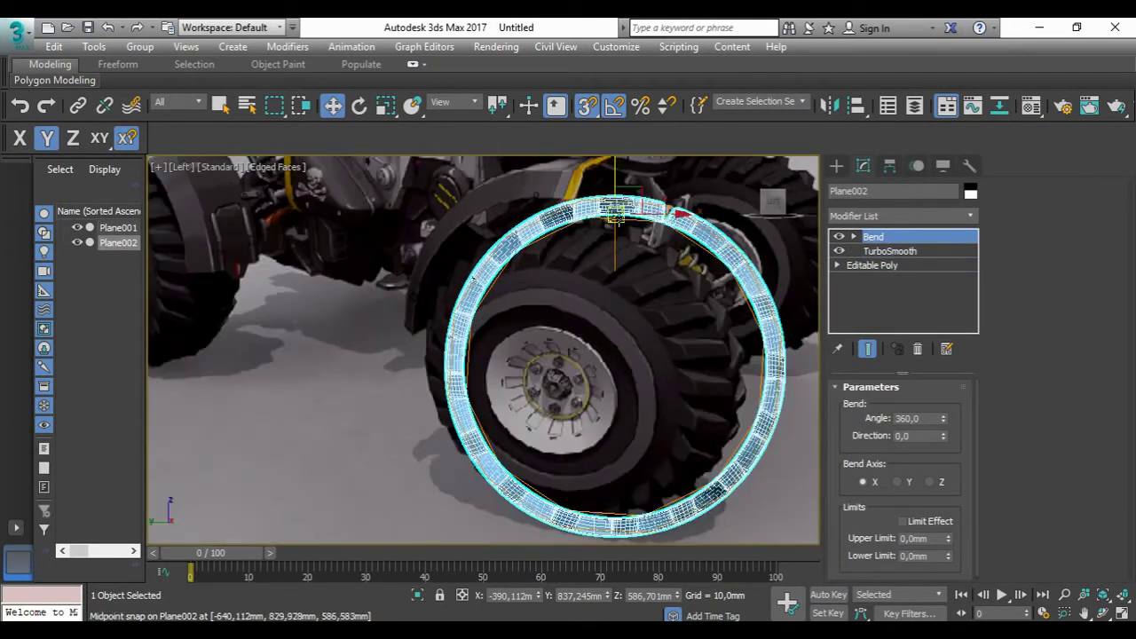
left_click_drag(637, 189, 626, 216)
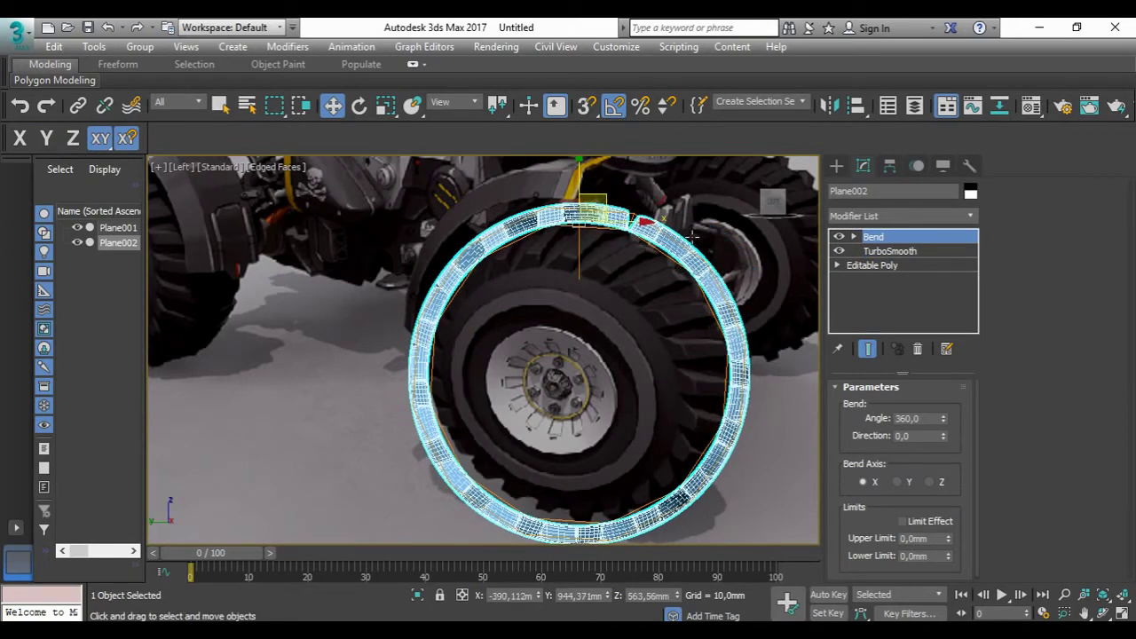
left_click(839, 240)
middle_click_drag(621, 355, 711, 225, "alt")
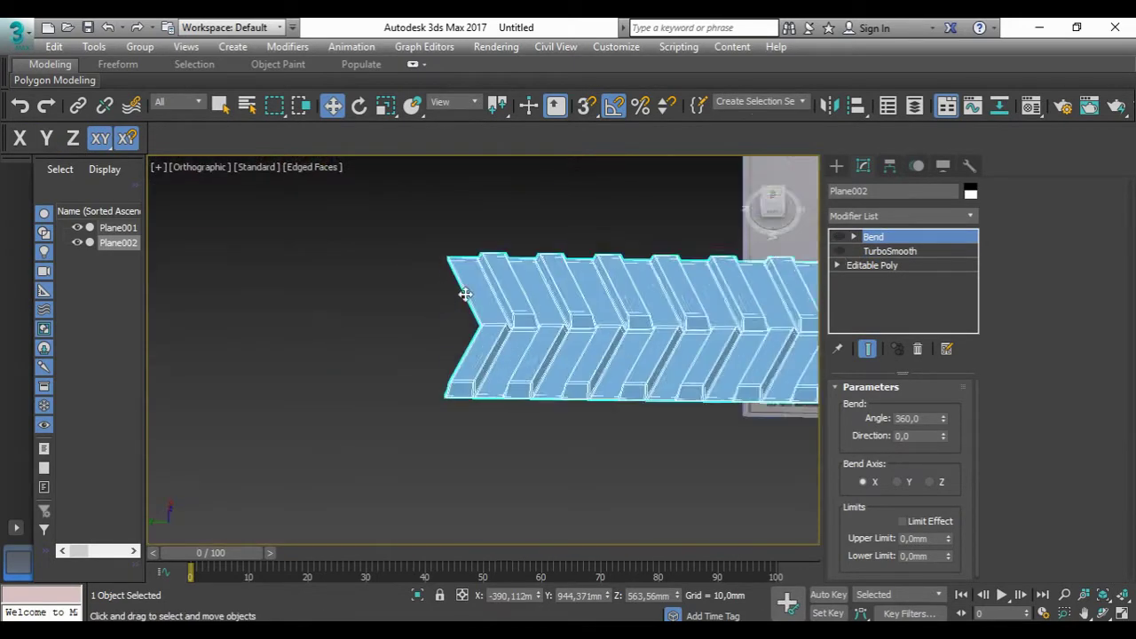
Step: Return to the strip's Editable Poly and box-select polygons on both rows in Polygon mode
scroll(712, 225, "up", 3)
left_click(870, 265)
key("4")
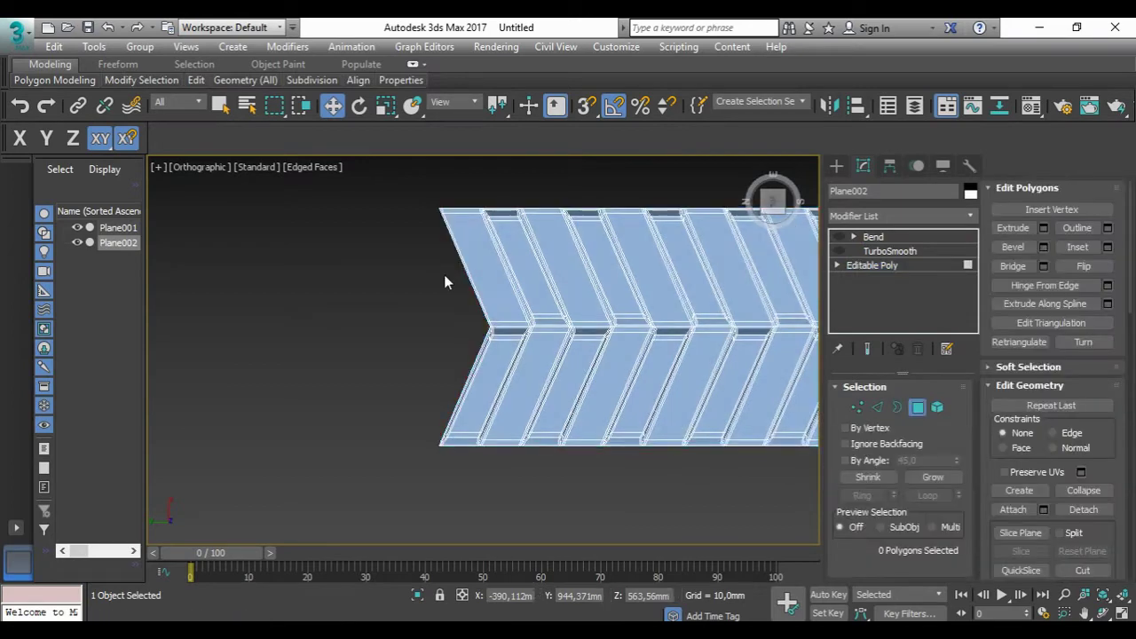
left_click_drag(399, 195, 543, 266)
left_click_drag(406, 295, 483, 408, "ctrl")
Step: Add another strip polygon and the stray box's faces to the selection, then delete them
scroll(541, 329, "up", 5)
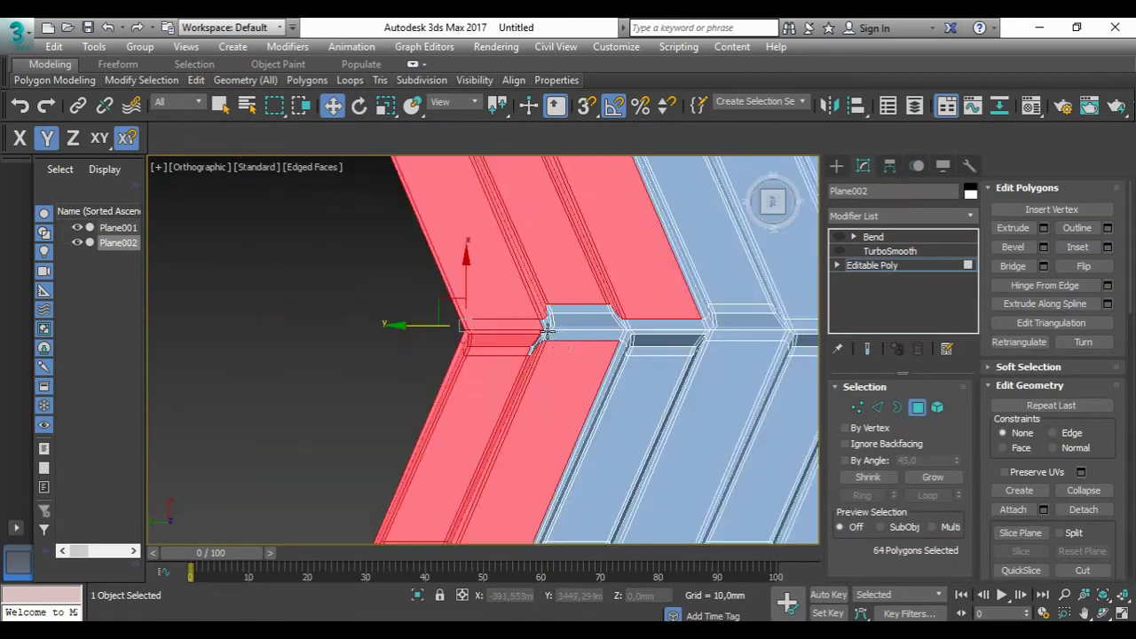
scroll(654, 329, "up", 3)
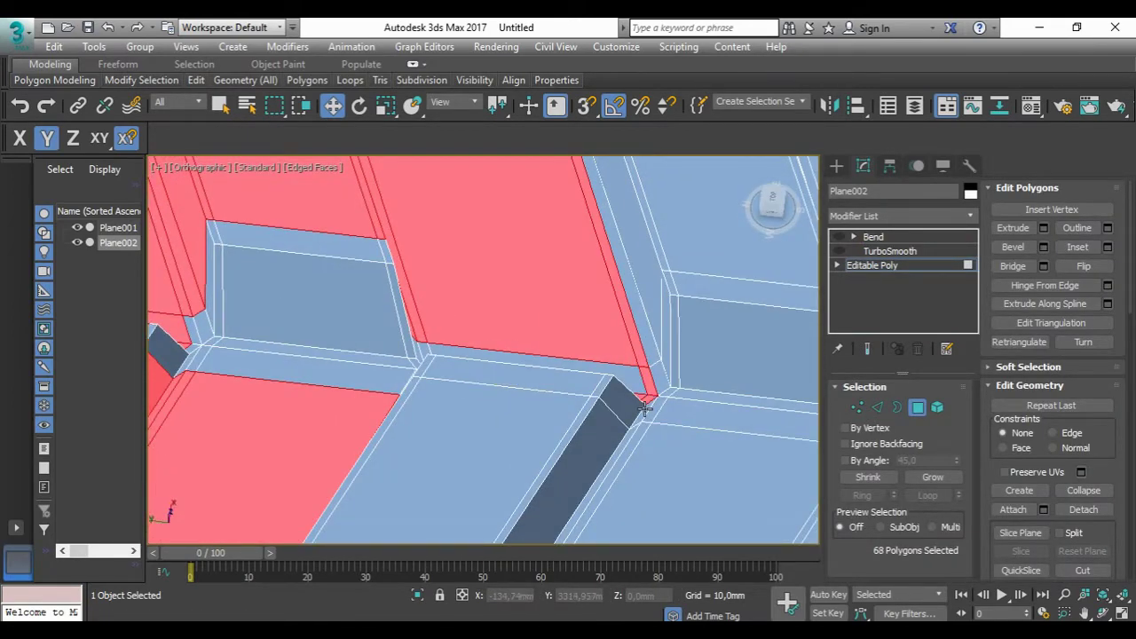
scroll(649, 401, "down", 5)
scroll(610, 228, "up", 5)
middle_click_drag(610, 227, 626, 283, "alt")
scroll(627, 283, "down", 5)
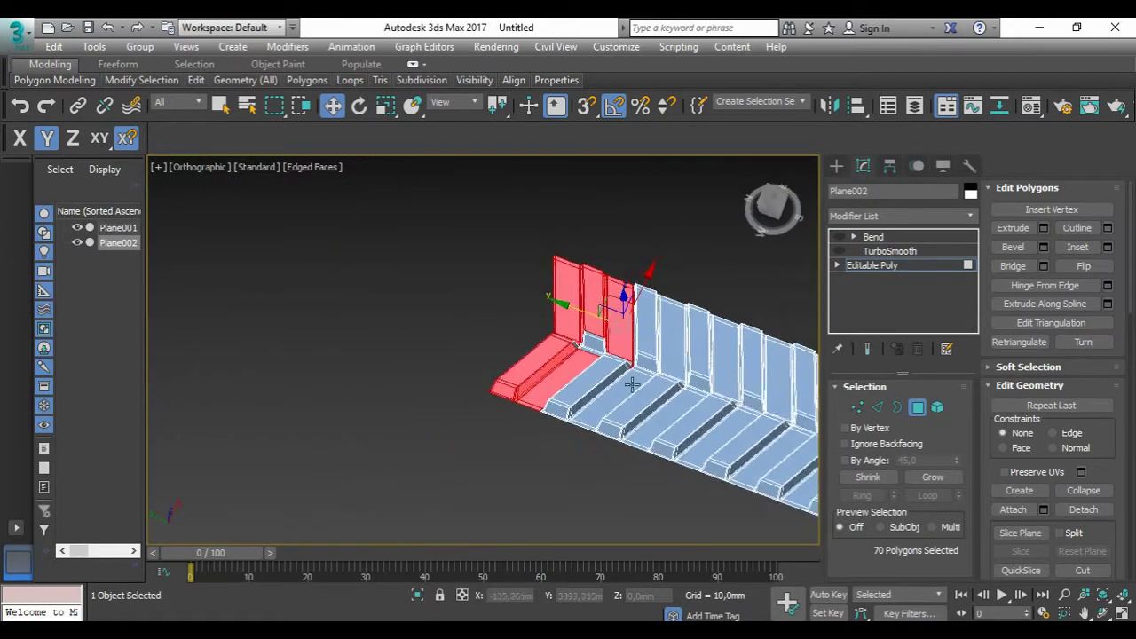
scroll(632, 383, "up", 5)
left_click(643, 338, "ctrl")
middle_click_drag(644, 338, 410, 504)
scroll(383, 498, "down", 3)
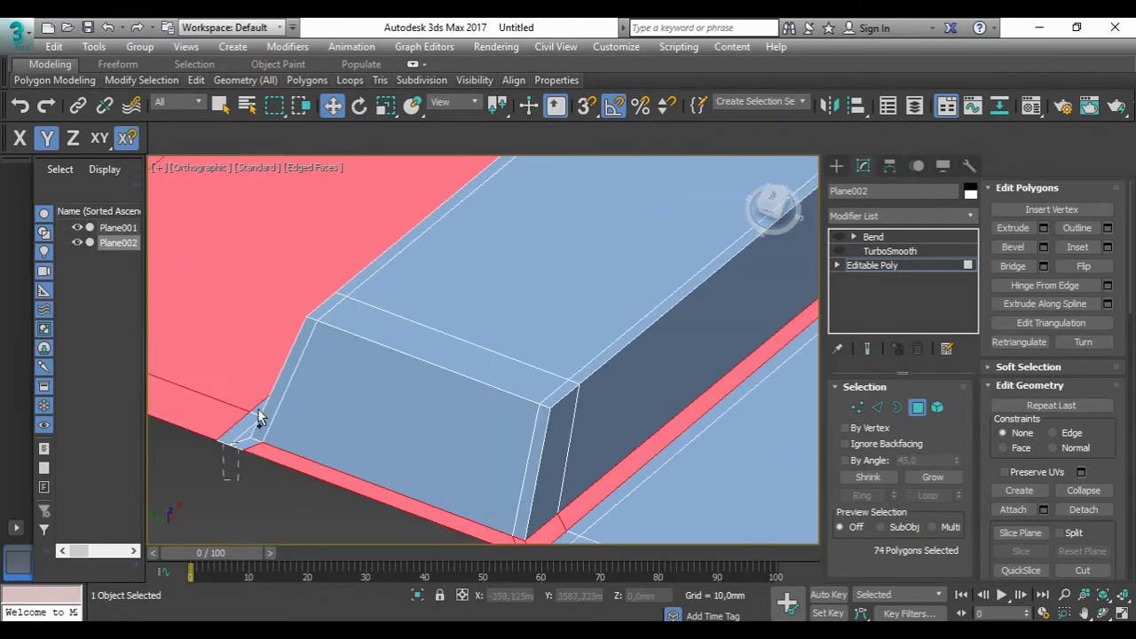
scroll(288, 434, "down", 3)
left_click(338, 469)
key("Delete")
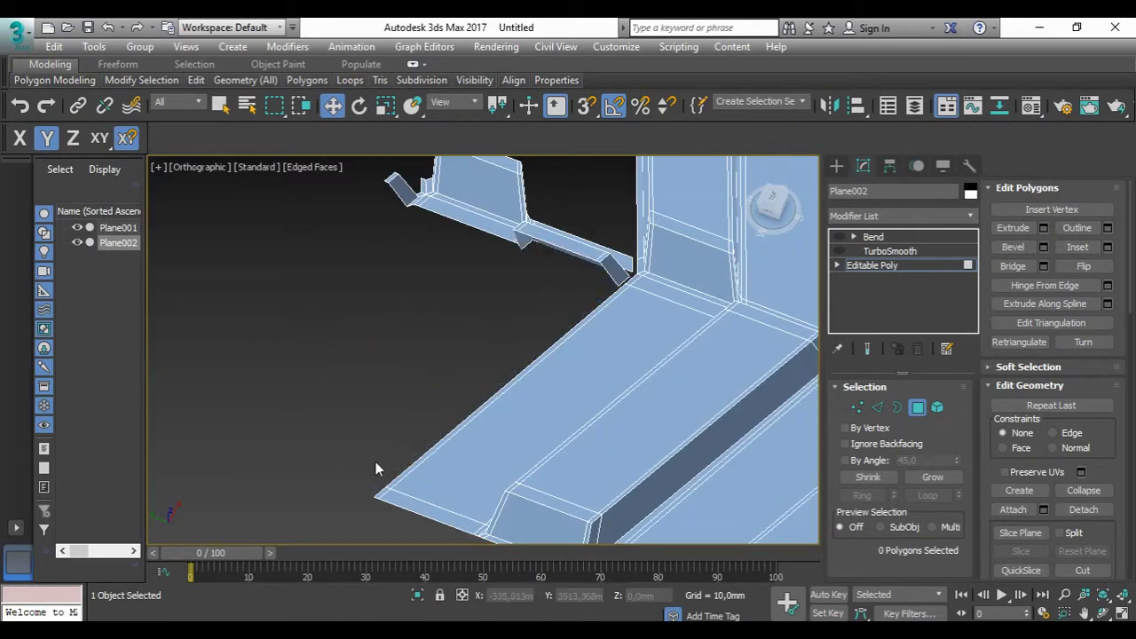
Step: Re-enable TurboSmooth on the tread strip and select the Bend modifier
scroll(413, 185, "down", 3)
scroll(545, 260, "down", 2)
scroll(545, 261, "down", 3)
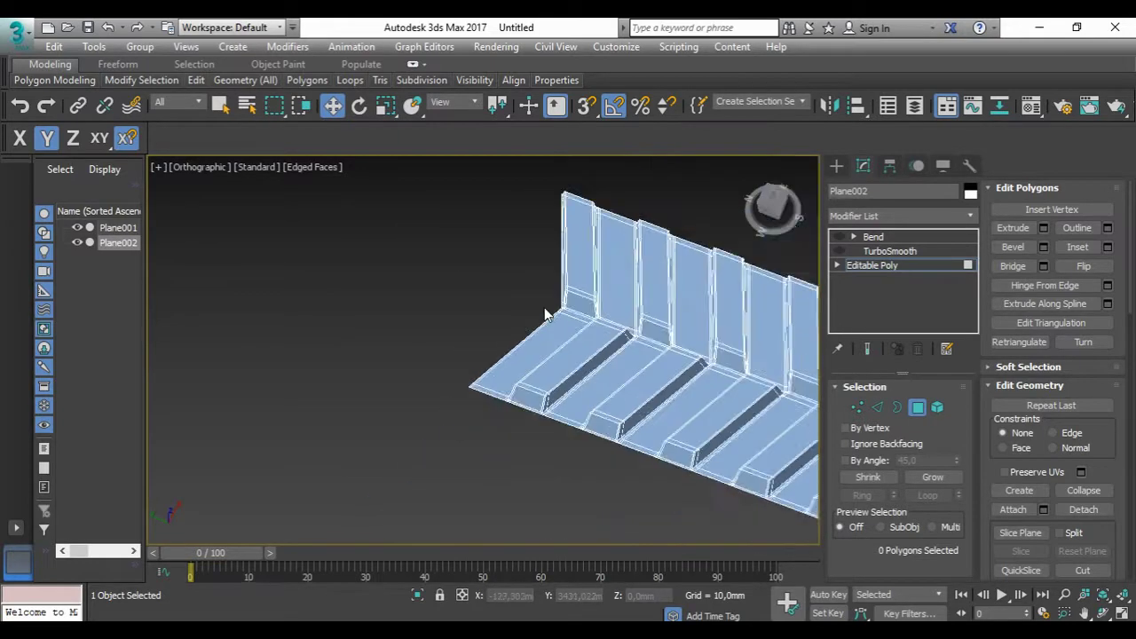
left_click(839, 251)
left_click(873, 236)
scroll(583, 319, "down", 3)
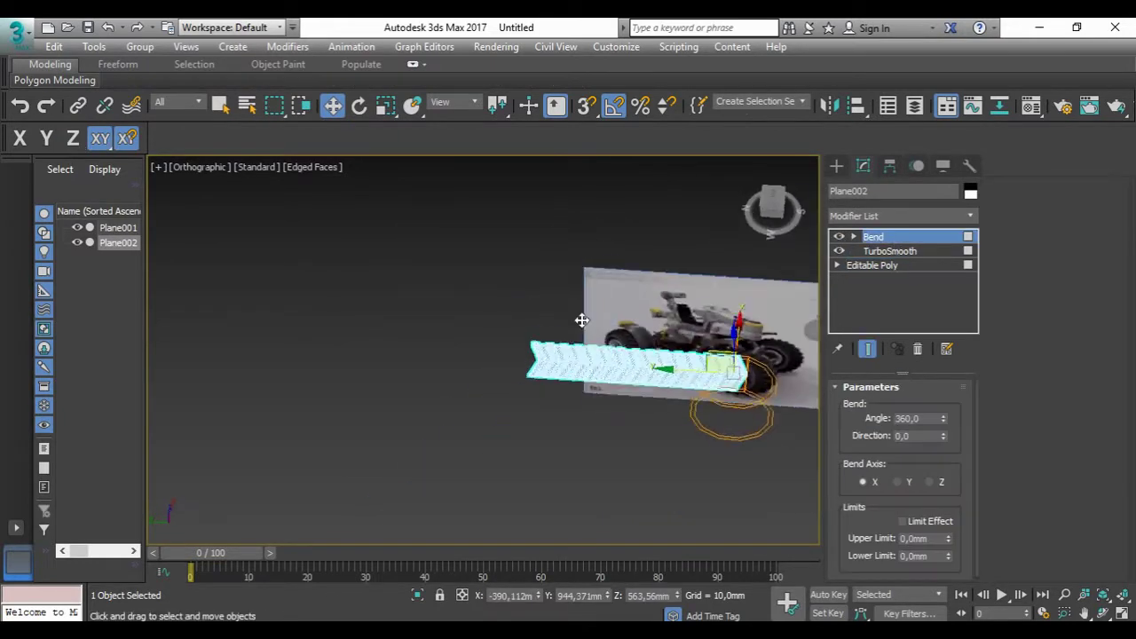
Step: Turn Bend back on, order it before TurboSmooth, and raise its angle to 413°
left_click(872, 265)
left_click(874, 236)
left_click(752, 234)
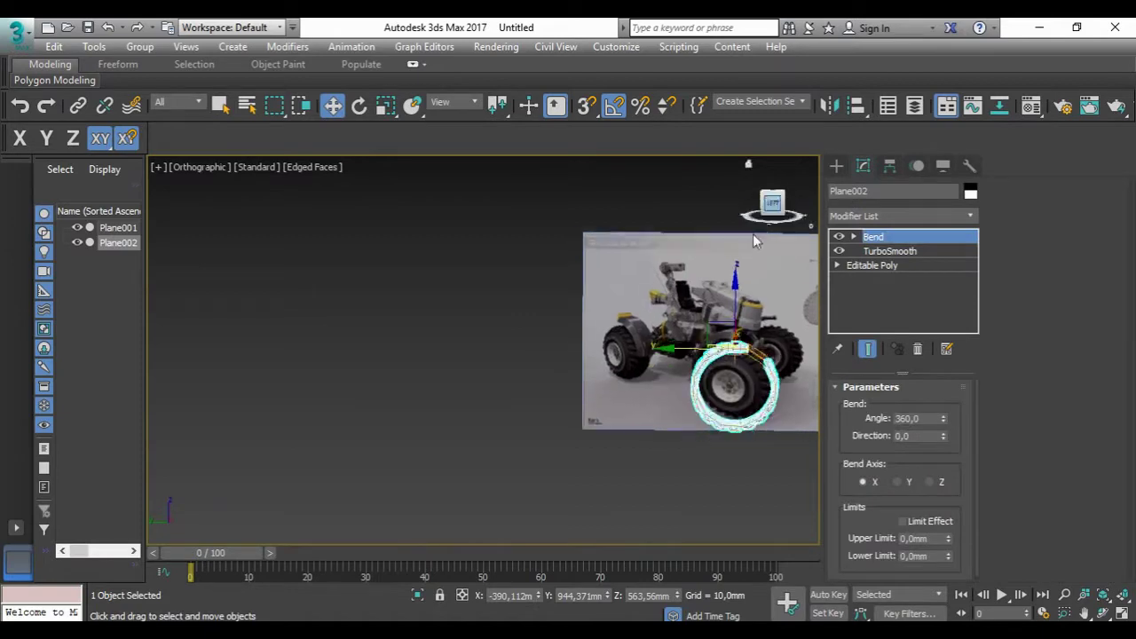
left_click_drag(942, 416, 938, 363)
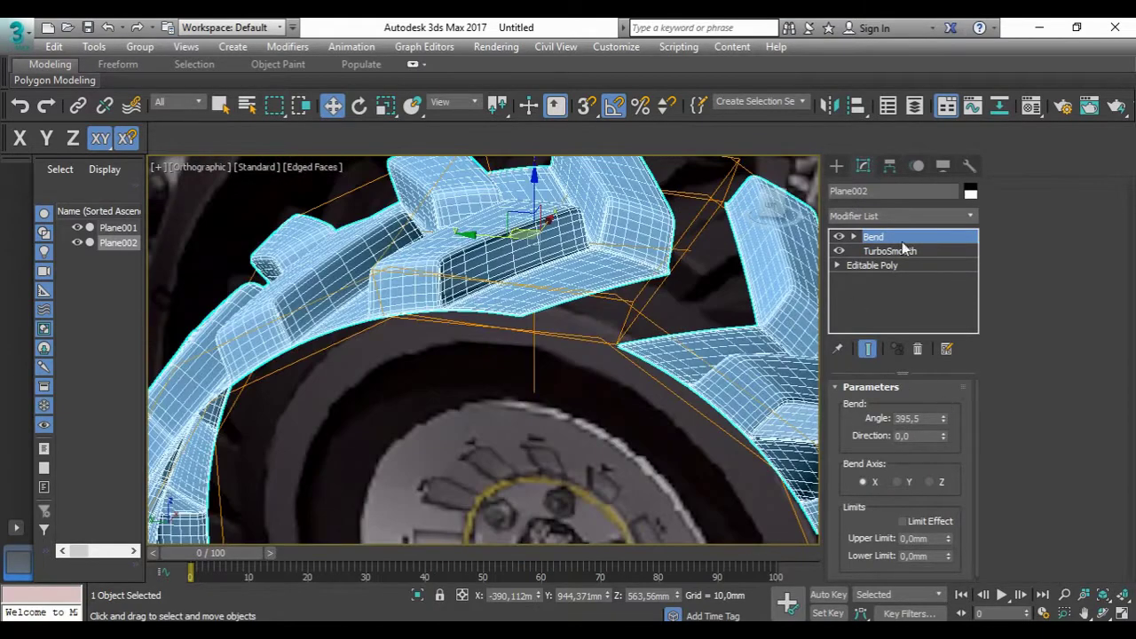
left_click_drag(904, 249, 892, 270)
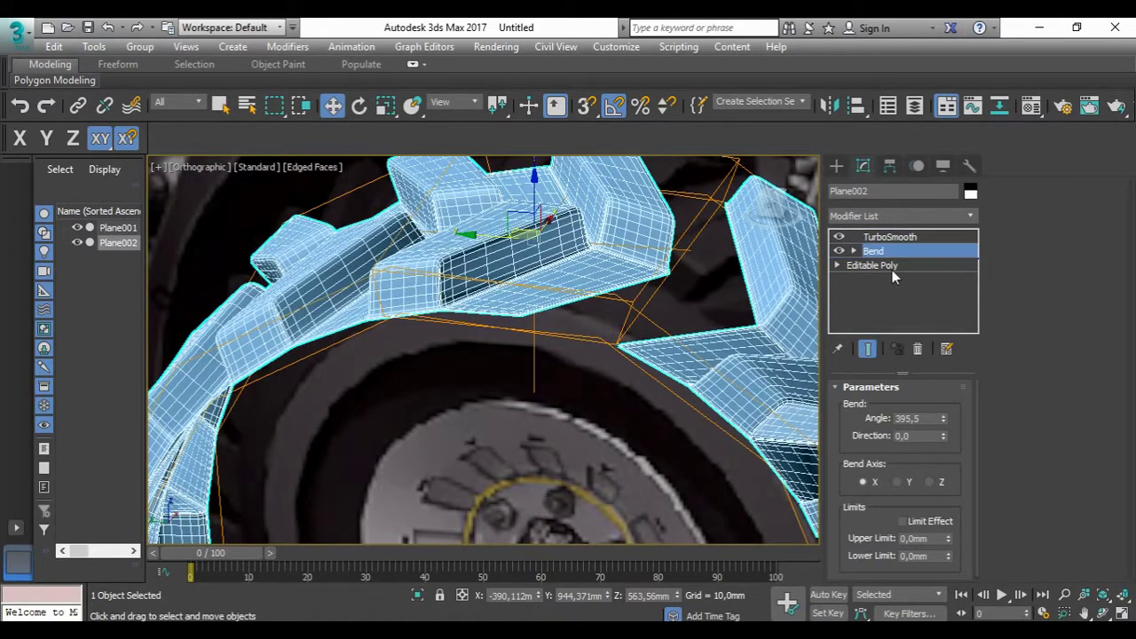
left_click(944, 416)
left_click(944, 415)
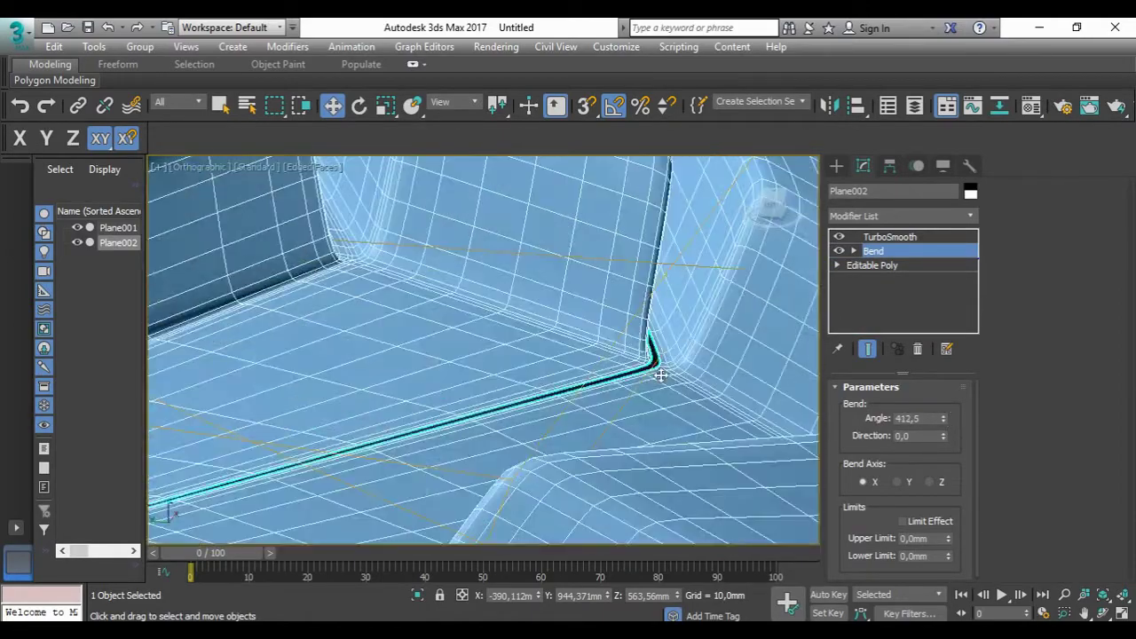
left_click(944, 416)
Step: Collapse the stack through Bend to bake the ring, then edit the base mesh's vertices
right_click(874, 251)
left_click(879, 393)
left_click(643, 398)
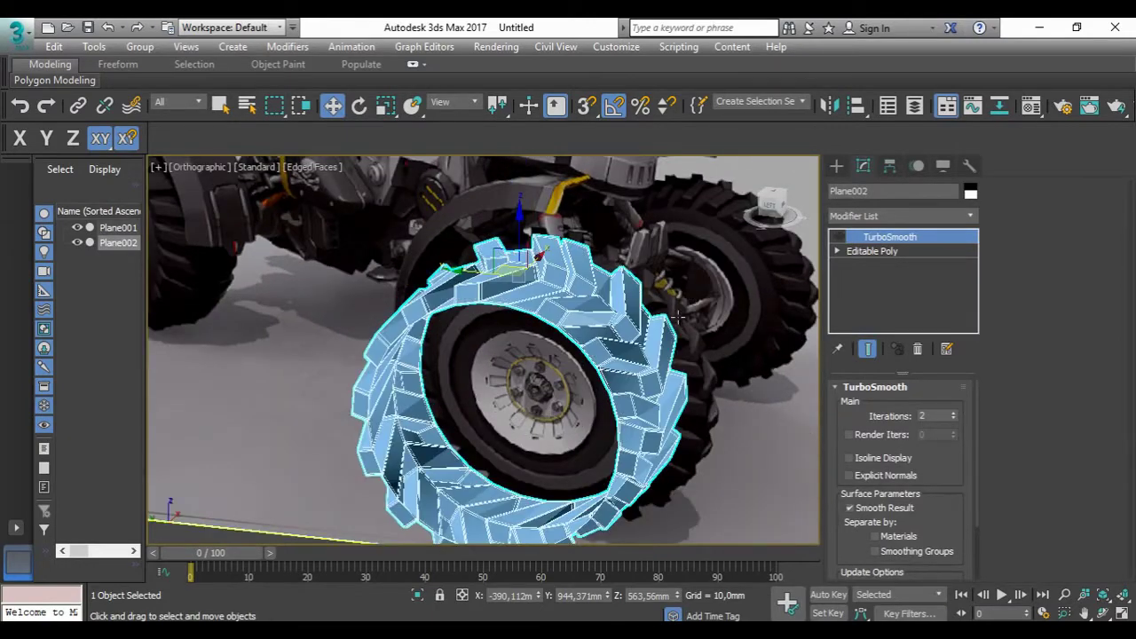
left_click(869, 250)
left_click(857, 406)
scroll(385, 213, "up", 5)
scroll(510, 251, "down", 5)
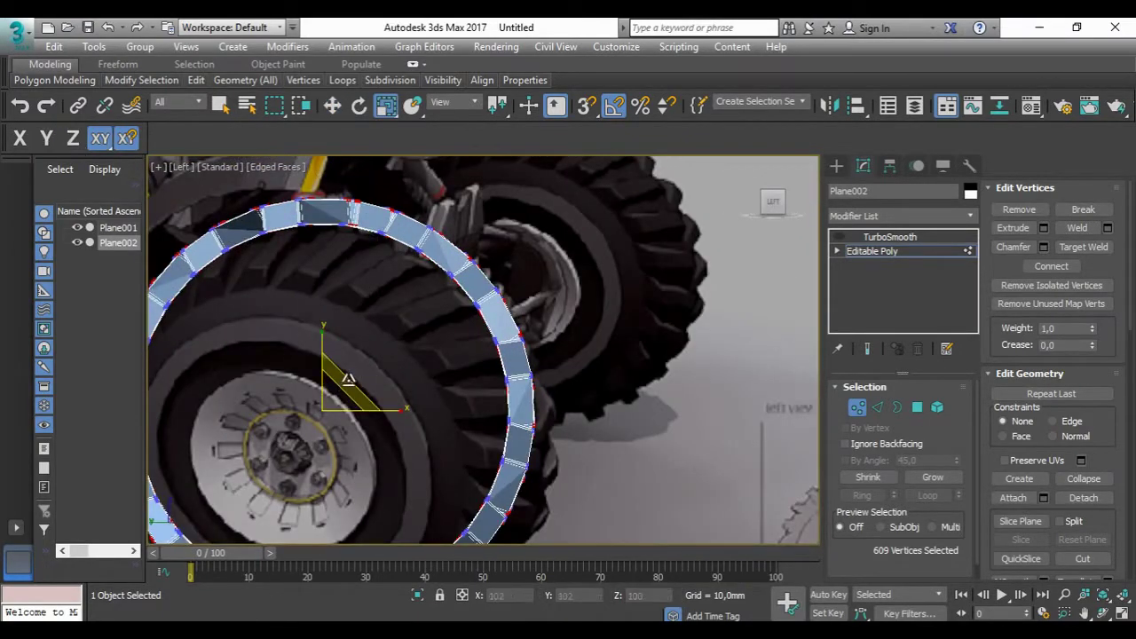
Step: Scale the tire ring slightly larger and frame it in the Left view
left_click_drag(347, 382, 348, 375)
left_click(868, 348)
middle_click_drag(589, 367, 432, 355, "alt")
key("l")
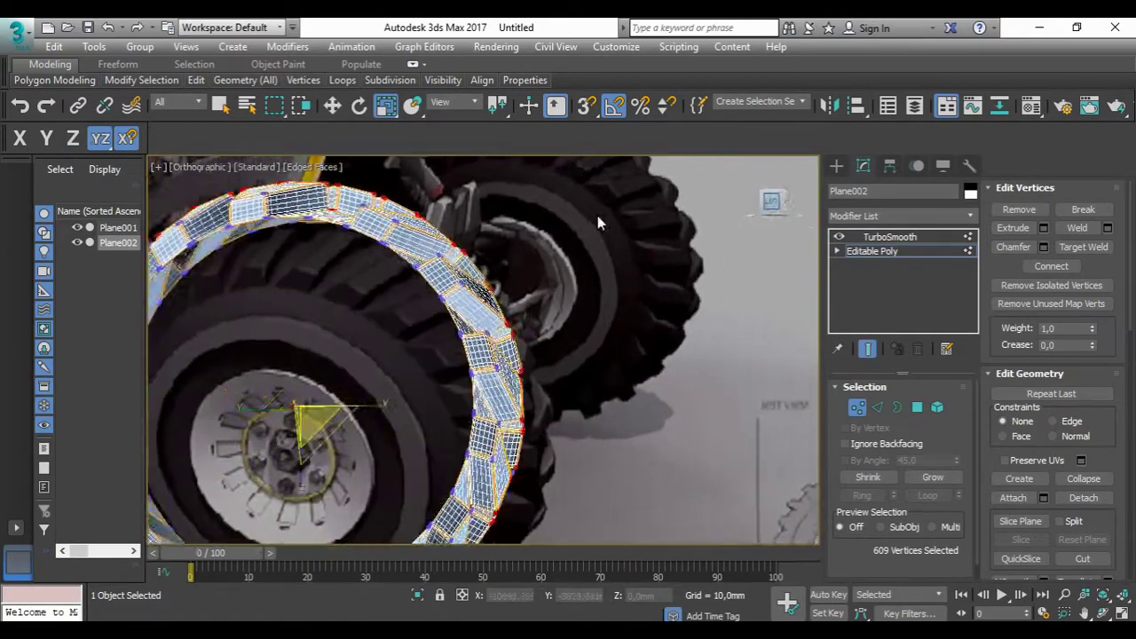
key("z")
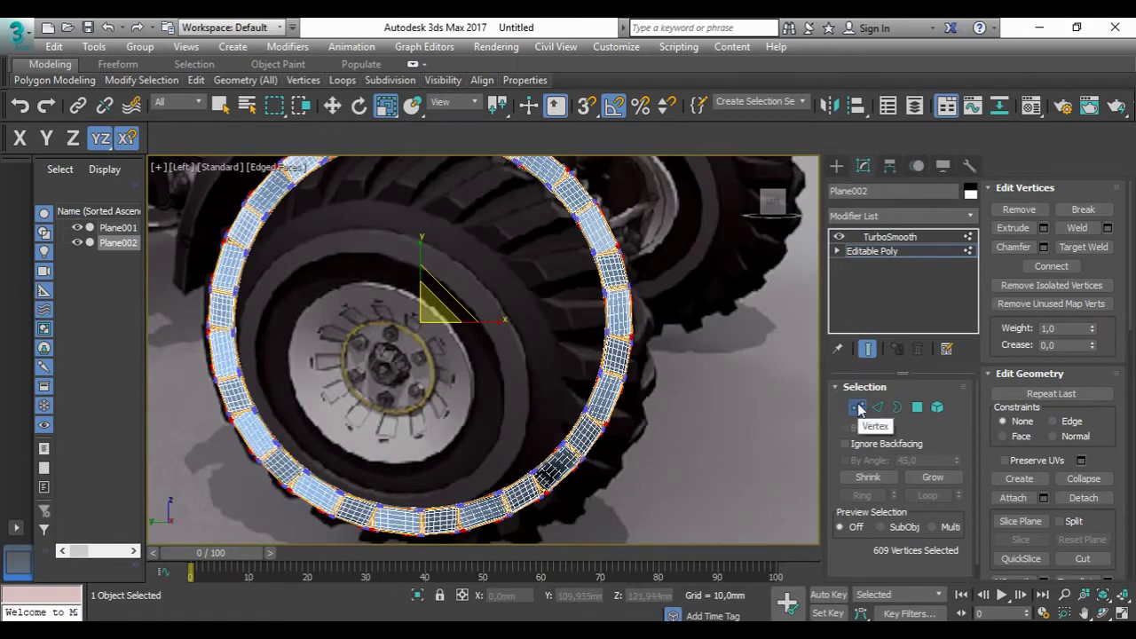
Step: Add an FFD 3x3x3 lattice atop the tire's stack and view its control points from several angles
left_click(858, 407)
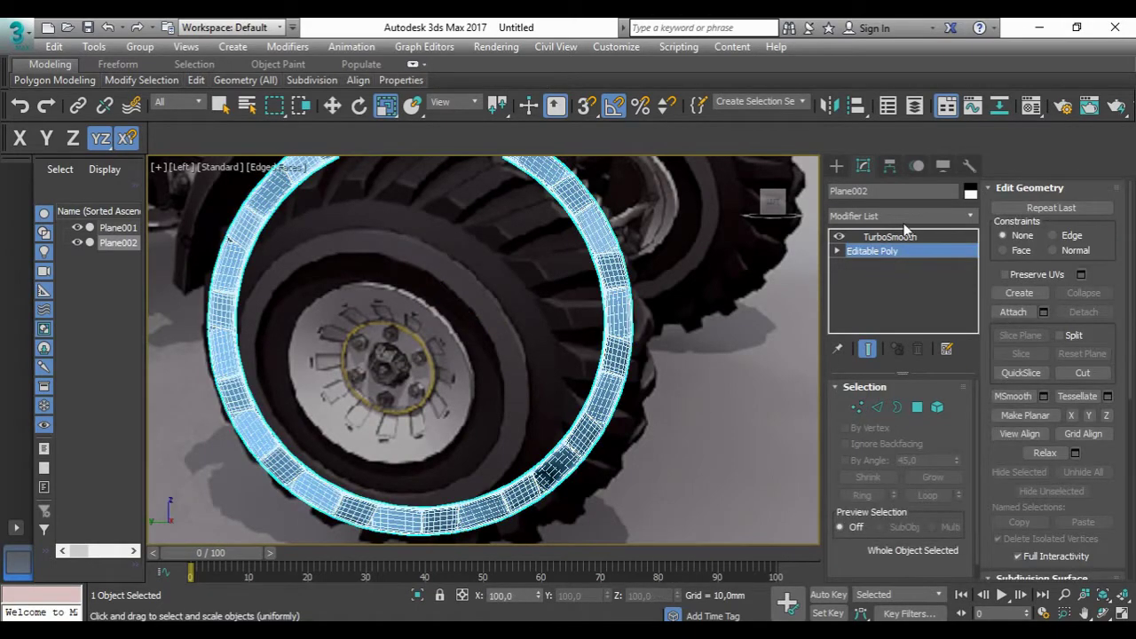
left_click(891, 236)
left_click(885, 217)
left_click(865, 261)
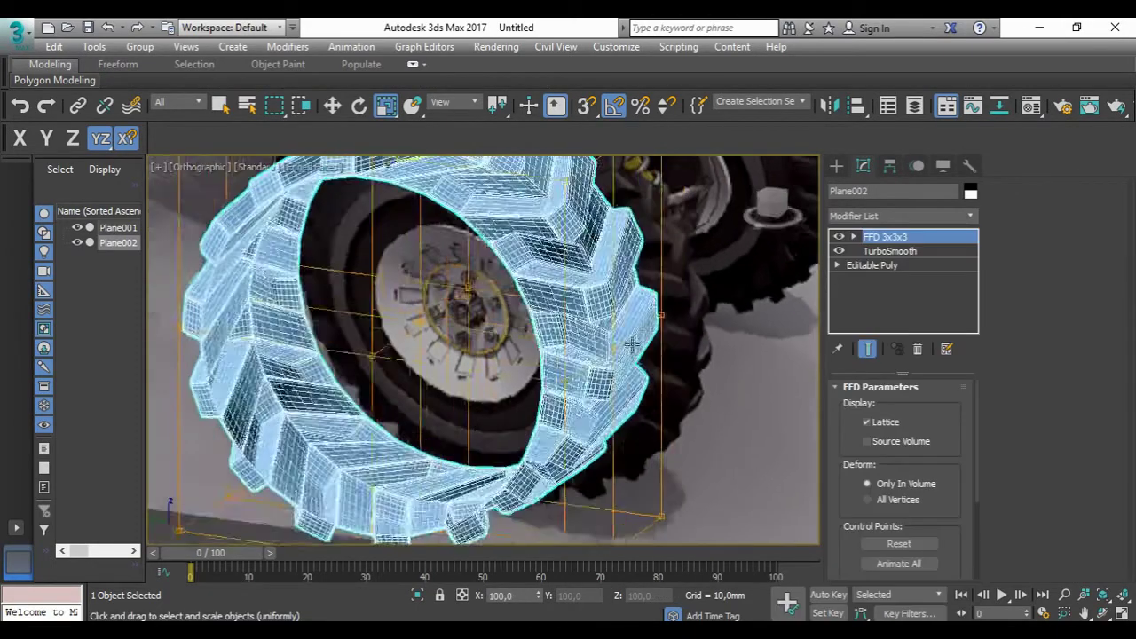
middle_click_drag(621, 310, 744, 293, "alt")
key("1")
key("shift+z")
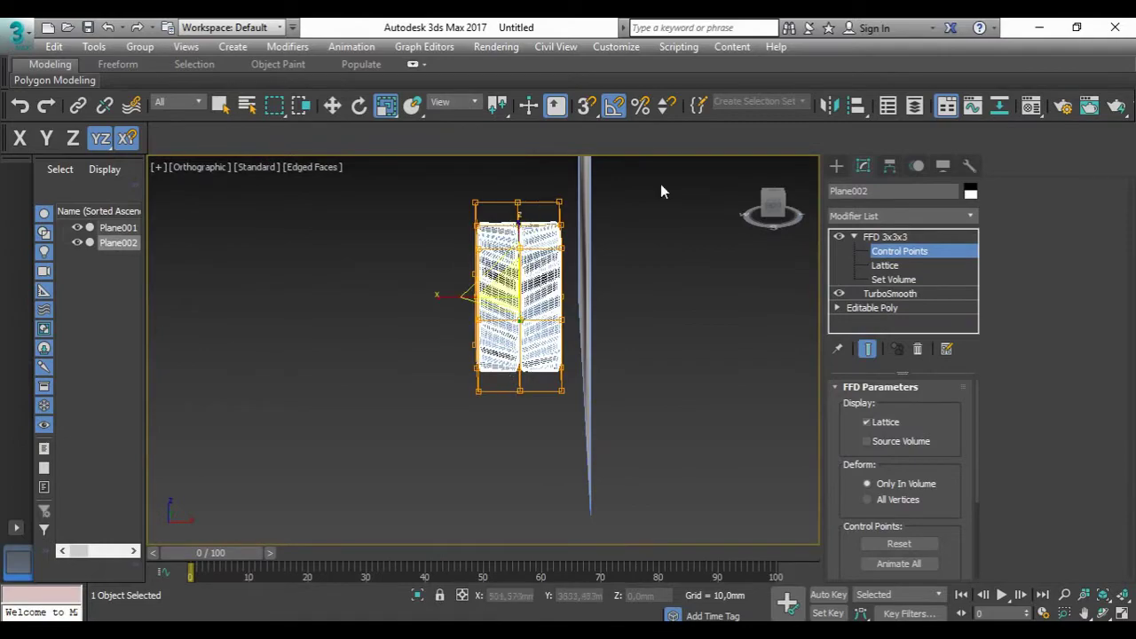
key("shift+z")
key("shift+z")
key("shift+z")
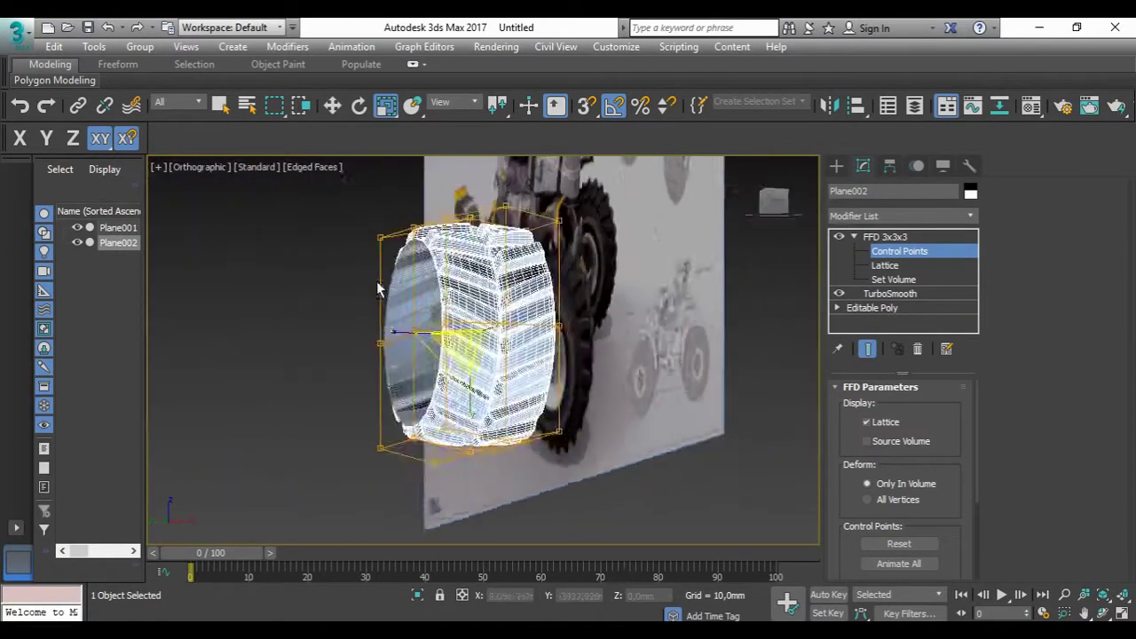
key("shift+z")
Step: Drop to the base mesh's edge level with the modifiers above hidden
key("shift+z")
left_click(872, 307)
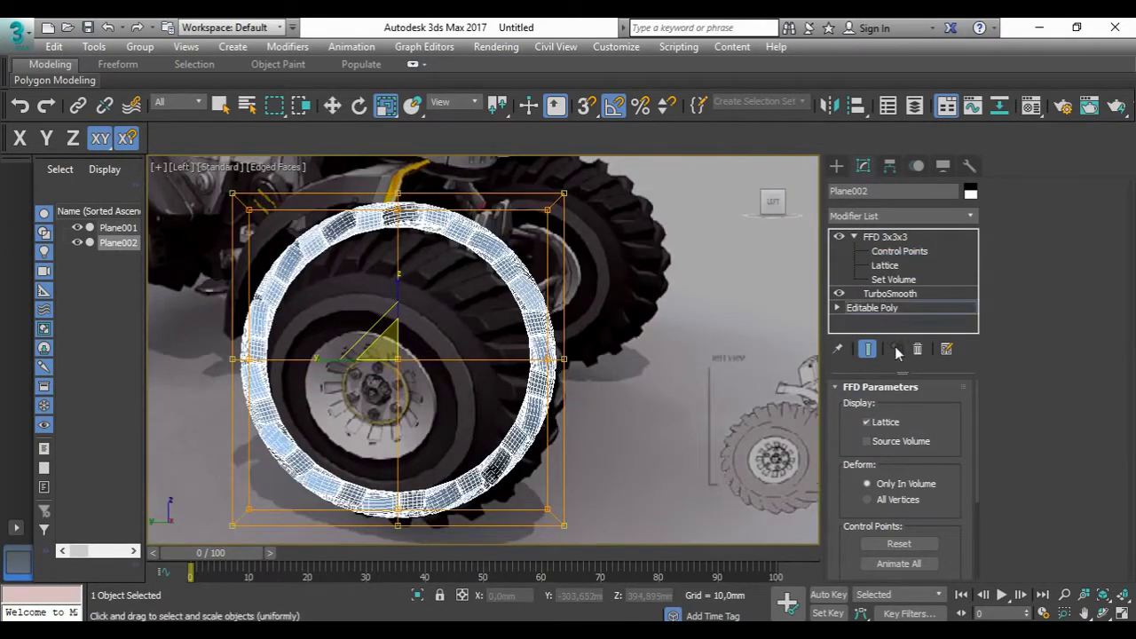
key("shift+z")
left_click(867, 349)
scroll(493, 376, "up", 5)
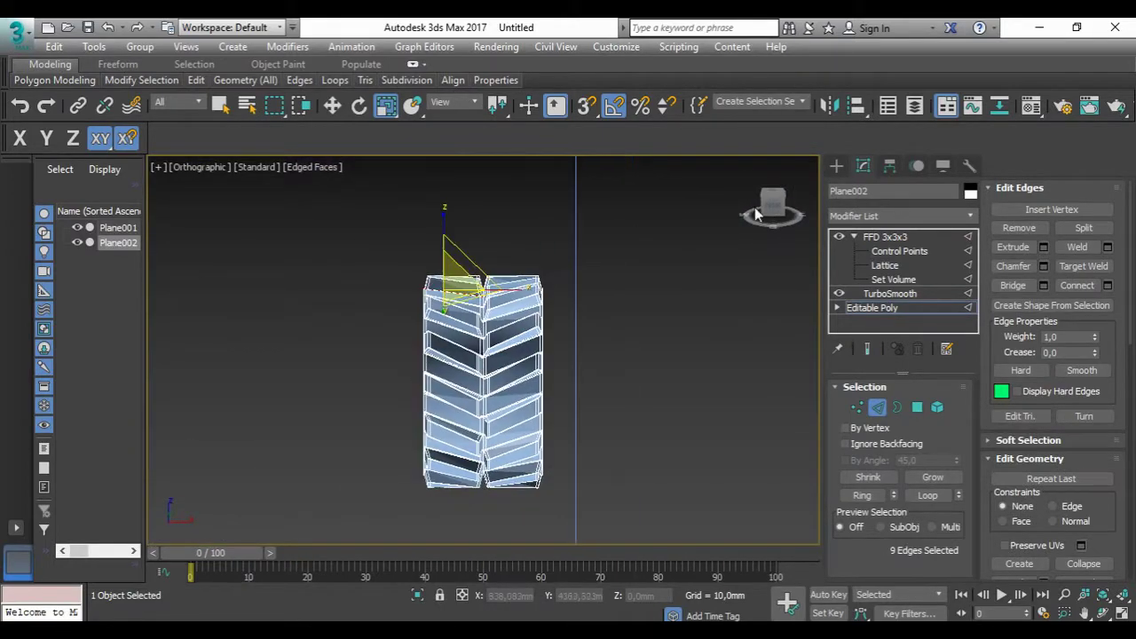
Step: In Front view, select all the tire's edges, then deselect unwanted ones on its left side
key("f")
key("ctrl+a")
key("z")
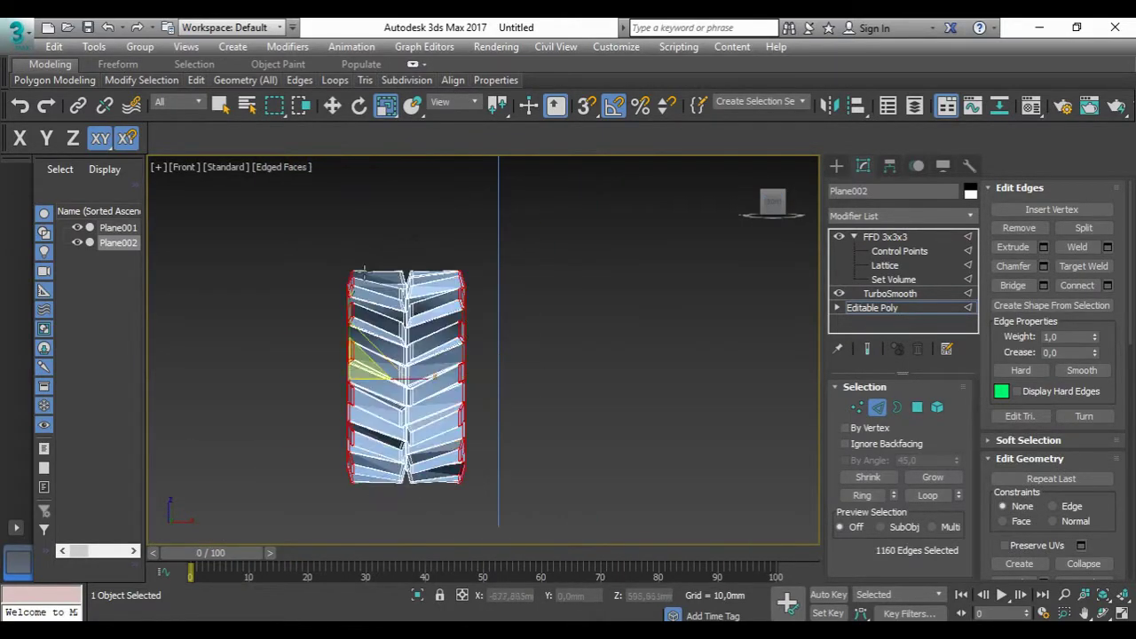
scroll(381, 252, "up", 5)
left_click_drag(381, 203, 304, 489)
scroll(293, 277, "down", 2)
mouse_move(368, 189)
left_mouse_down()
mouse_move(283, 409)
mouse_move(355, 231)
left_mouse_up()
Step: Deselect further groups of tread edges along the tire with box drags
scroll(318, 316, "down", 2)
scroll(355, 230, "up", 2)
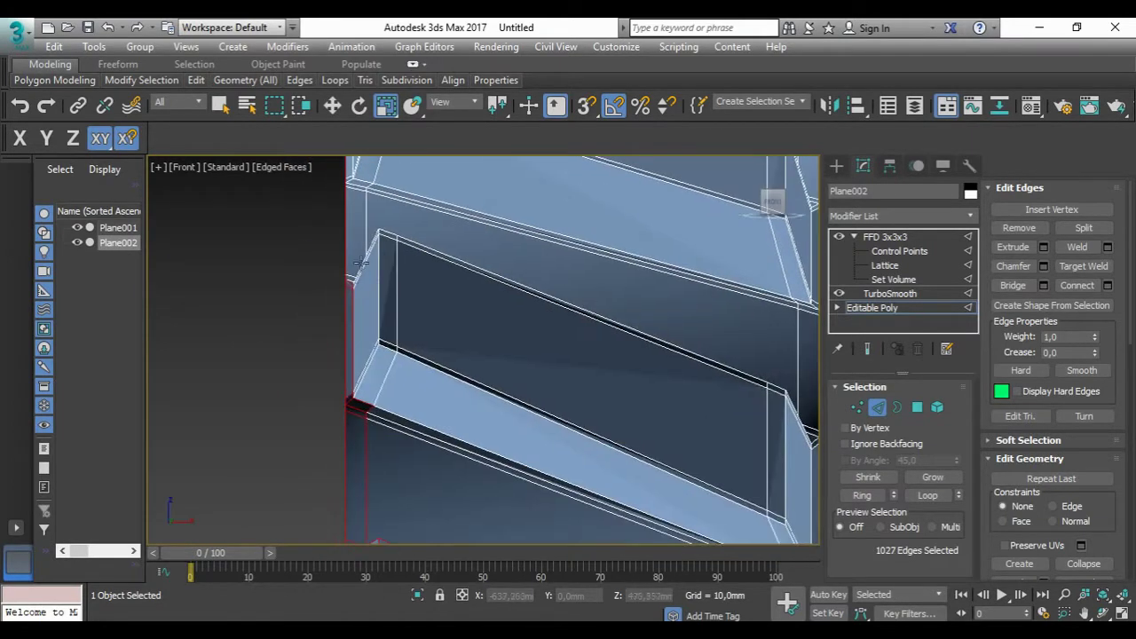
left_click_drag(435, 261, 349, 468, "alt")
scroll(355, 444, "up", 2)
scroll(382, 381, "up", 2)
scroll(399, 346, "up", 2)
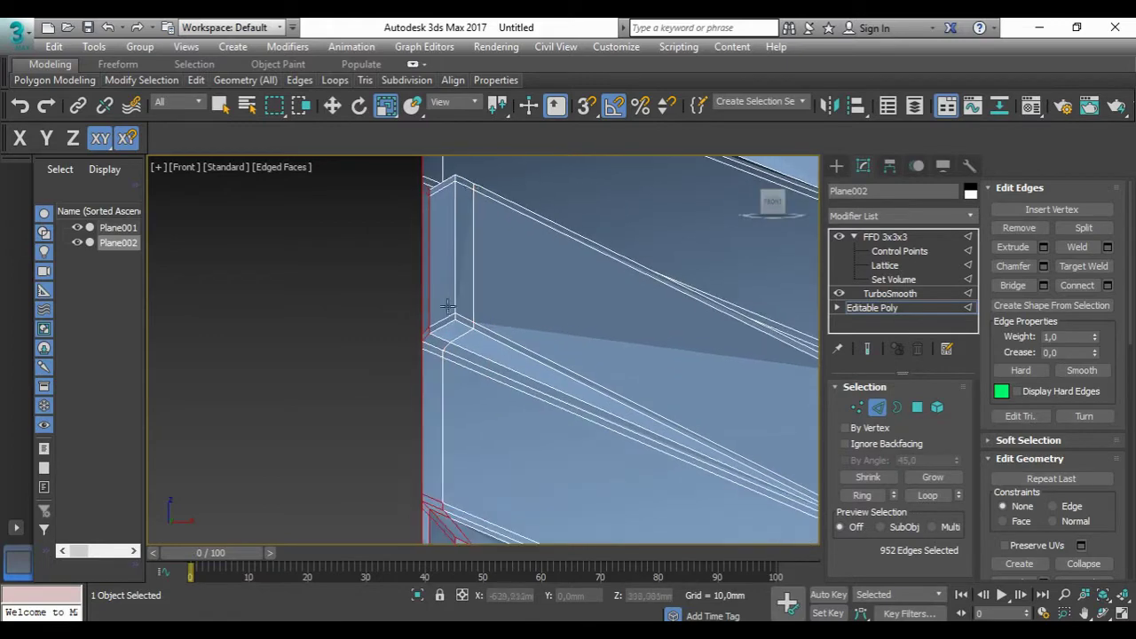
scroll(404, 331, "up", 2)
left_click_drag(429, 162, 404, 331, "alt")
scroll(443, 266, "down", 2)
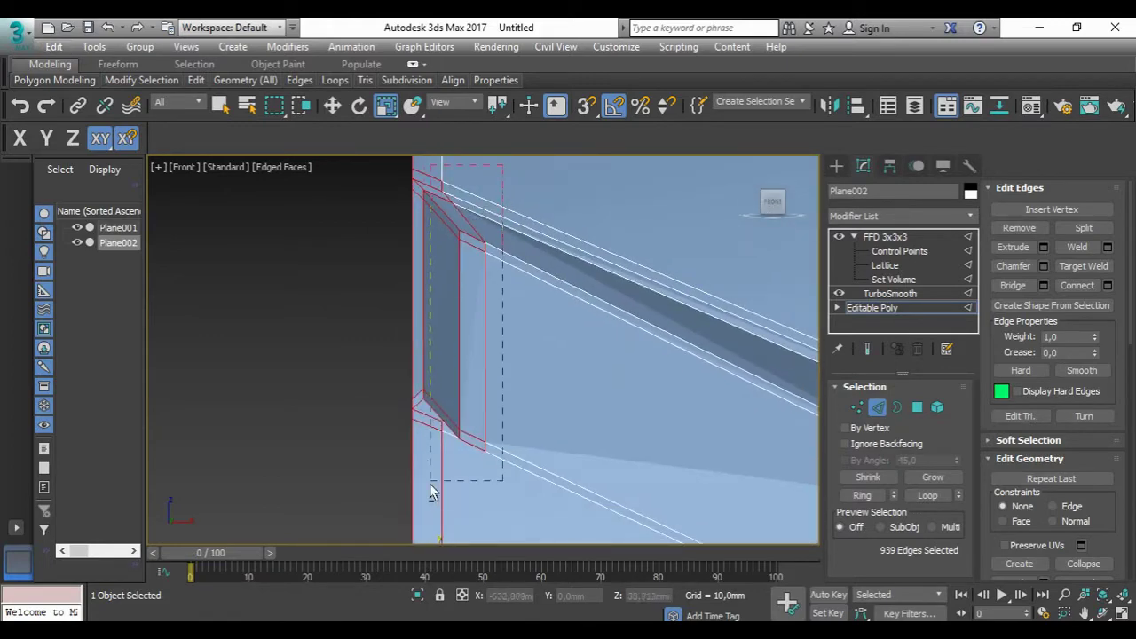
scroll(425, 492, "down", 2)
left_click_drag(558, 279, 440, 486, "alt")
scroll(455, 466, "up", 2)
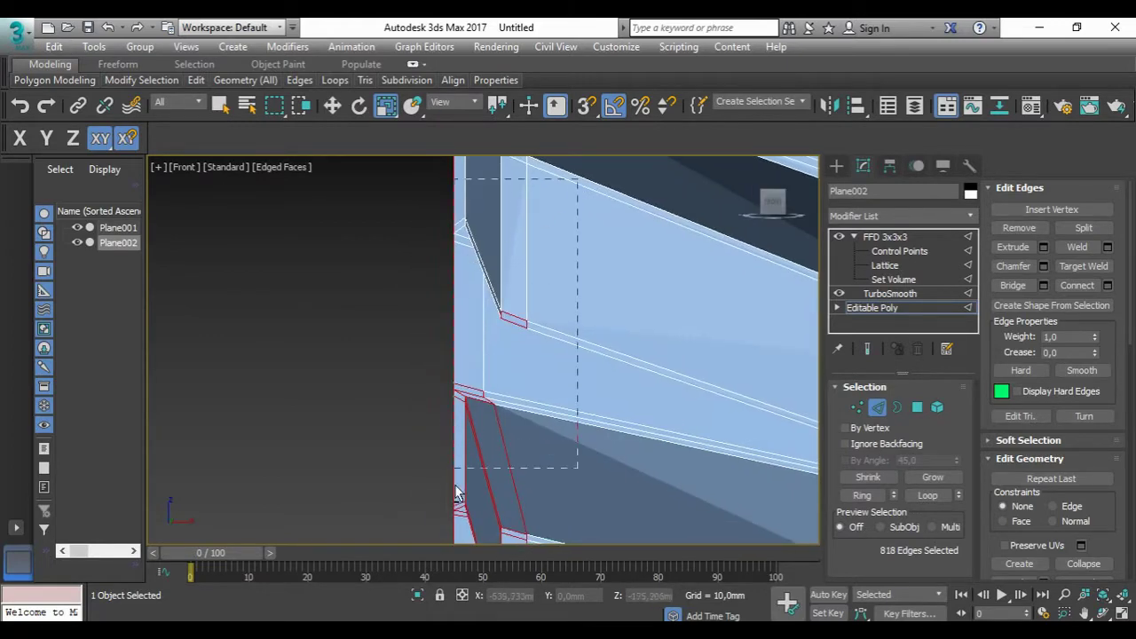
scroll(612, 206, "down", 1)
left_click_drag(462, 533, 493, 557, "alt")
Step: Orbit around the tire to check the remaining edge selection from angled views
mouse_move(493, 557)
middle_mouse_down("alt")
mouse_move(599, 425)
mouse_move(609, 472)
mouse_move(416, 376)
mouse_move(572, 308)
middle_mouse_up("alt")
scroll(461, 393, "down", 3)
scroll(415, 377, "up", 2)
scroll(520, 321, "up", 2)
mouse_move(632, 269)
middle_mouse_down("alt")
mouse_move(582, 237)
mouse_move(561, 249)
middle_mouse_up("alt")
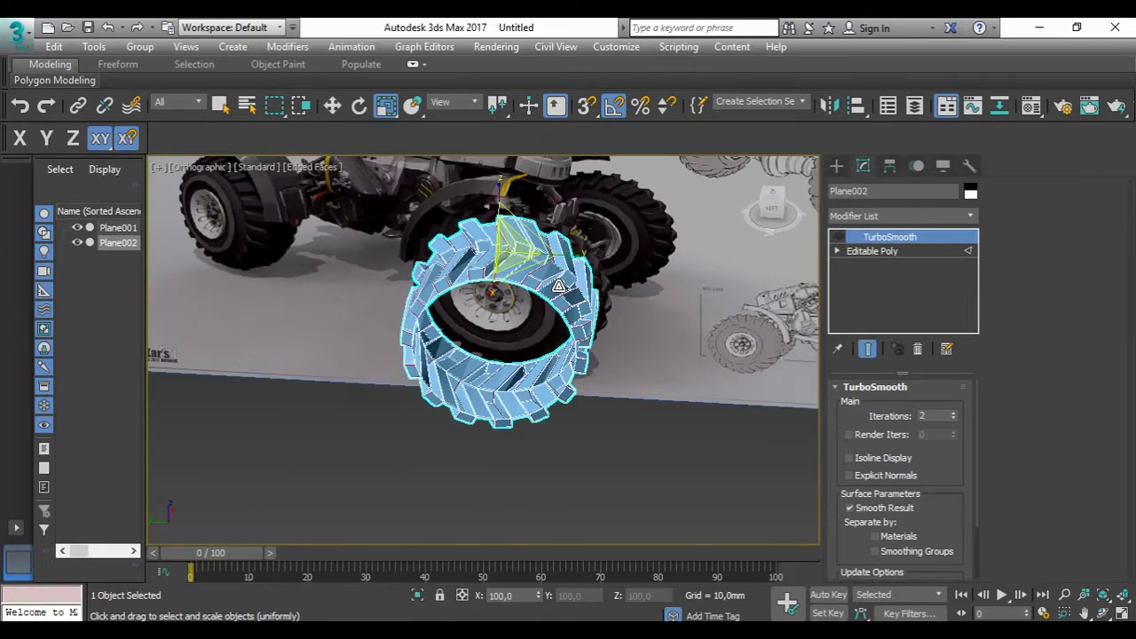
scroll(457, 338, "up", 5)
Step: Delete TurboSmooth from the tire and select one tread block's faces in Polygon mode
right_click(890, 236)
left_click(923, 264)
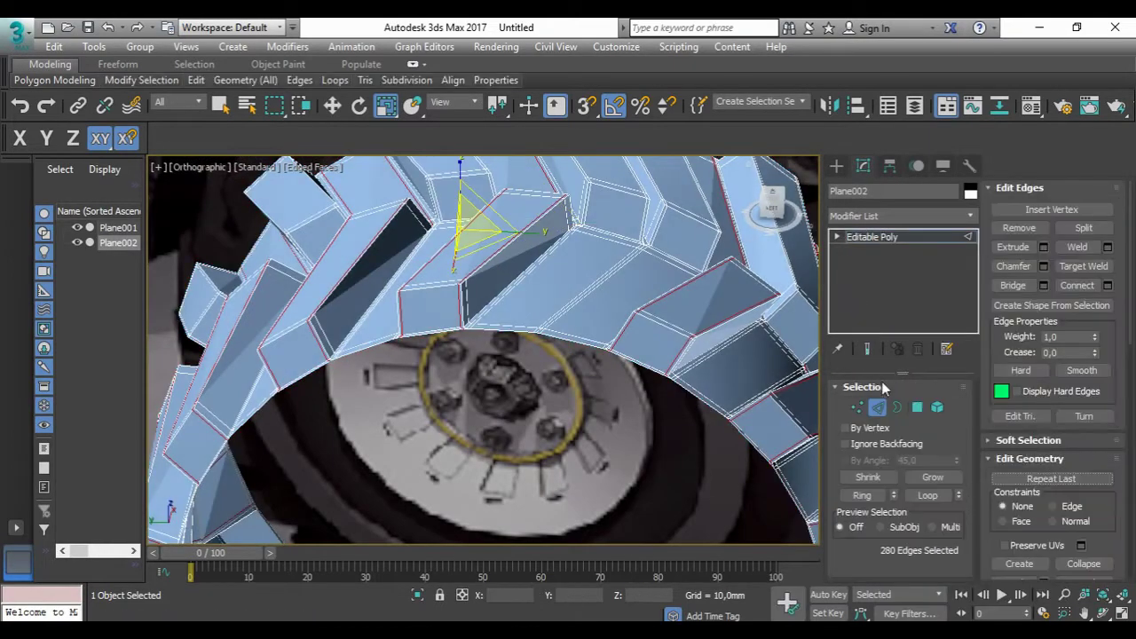
key("4")
mouse_move(648, 304)
middle_mouse_down("alt")
mouse_move(527, 325)
mouse_move(491, 307)
mouse_move(432, 204)
mouse_move(363, 343)
middle_mouse_up("alt")
scroll(491, 307, "down", 5)
scroll(363, 343, "up", 5)
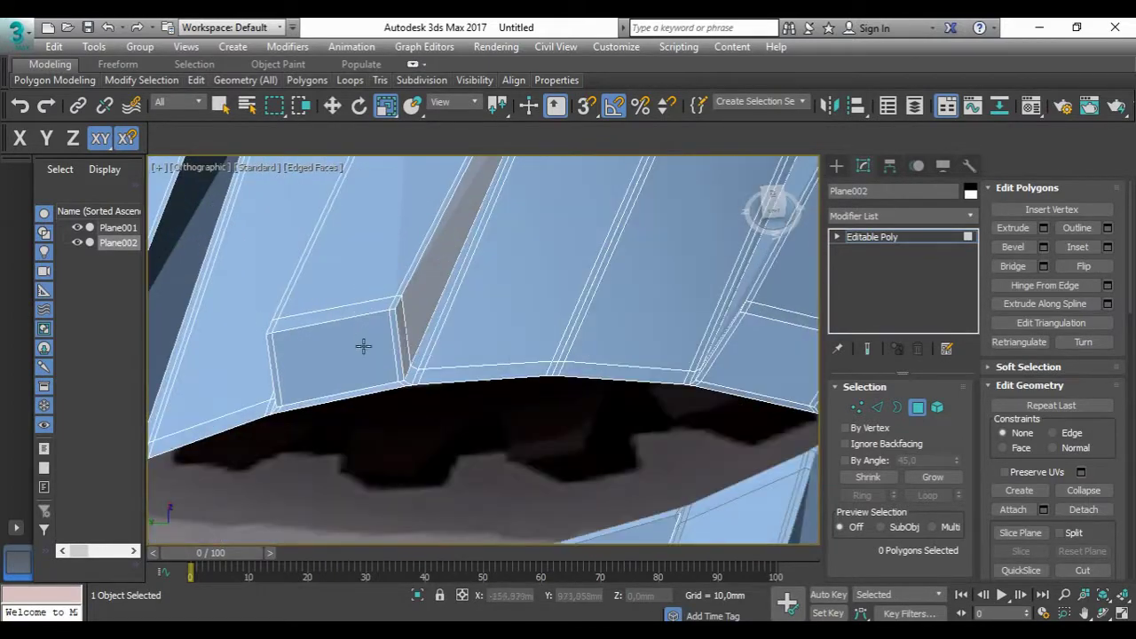
left_click(424, 307)
Step: Grow the tread polygon selection twice and add one more face
middle_click_drag(424, 306, 381, 272, "alt")
scroll(381, 271, "down", 3)
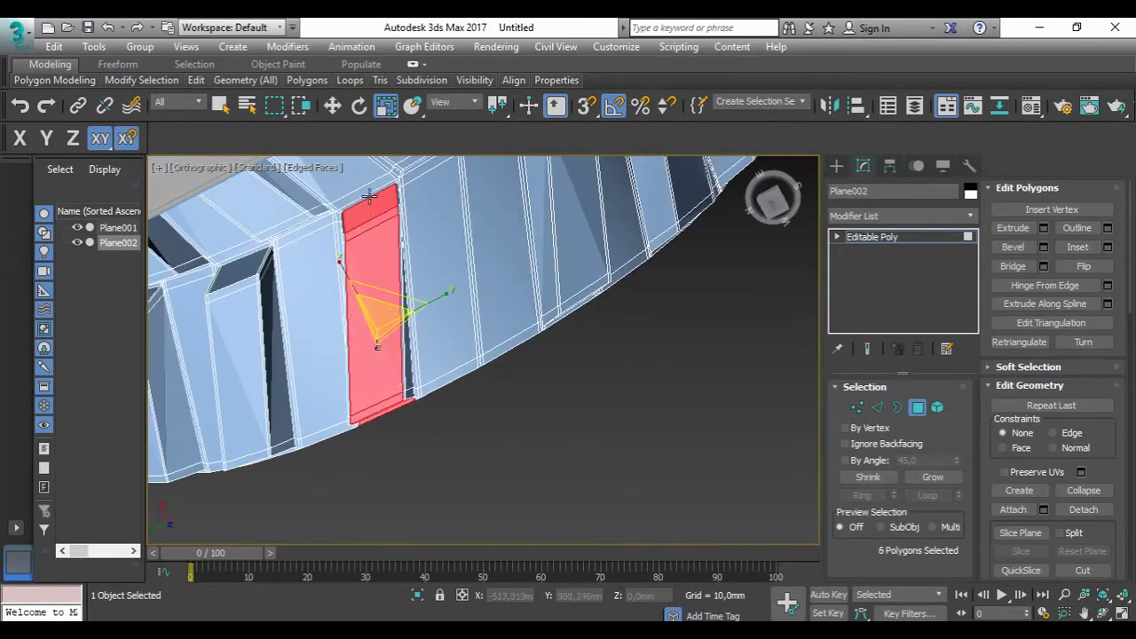
middle_click_drag(365, 196, 362, 195, "alt")
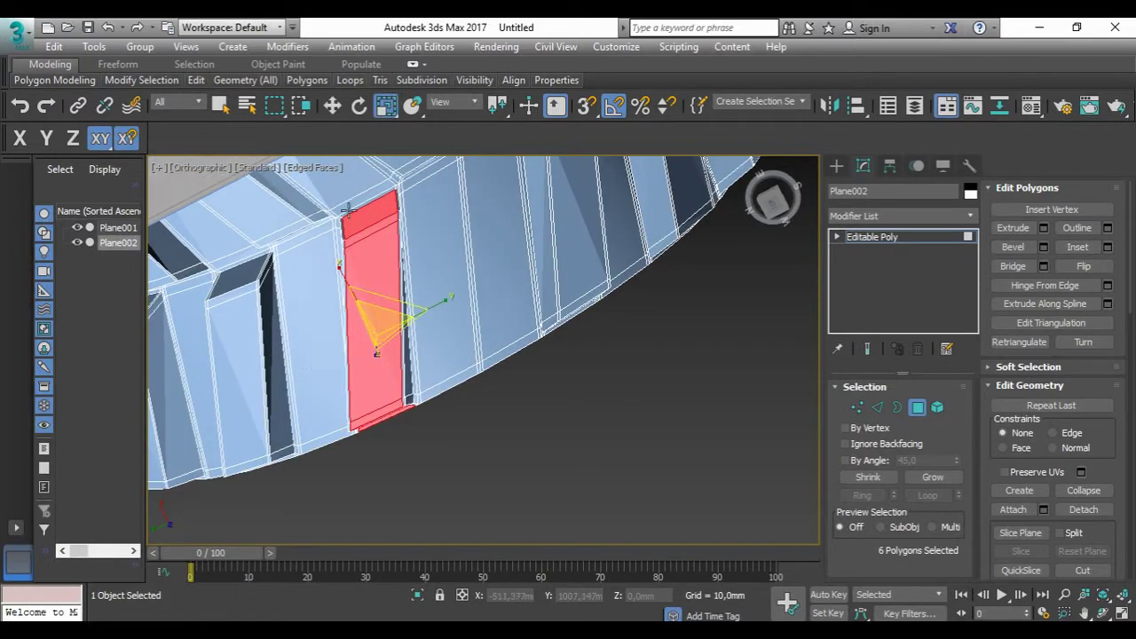
middle_click_drag(366, 213, 368, 277, "alt")
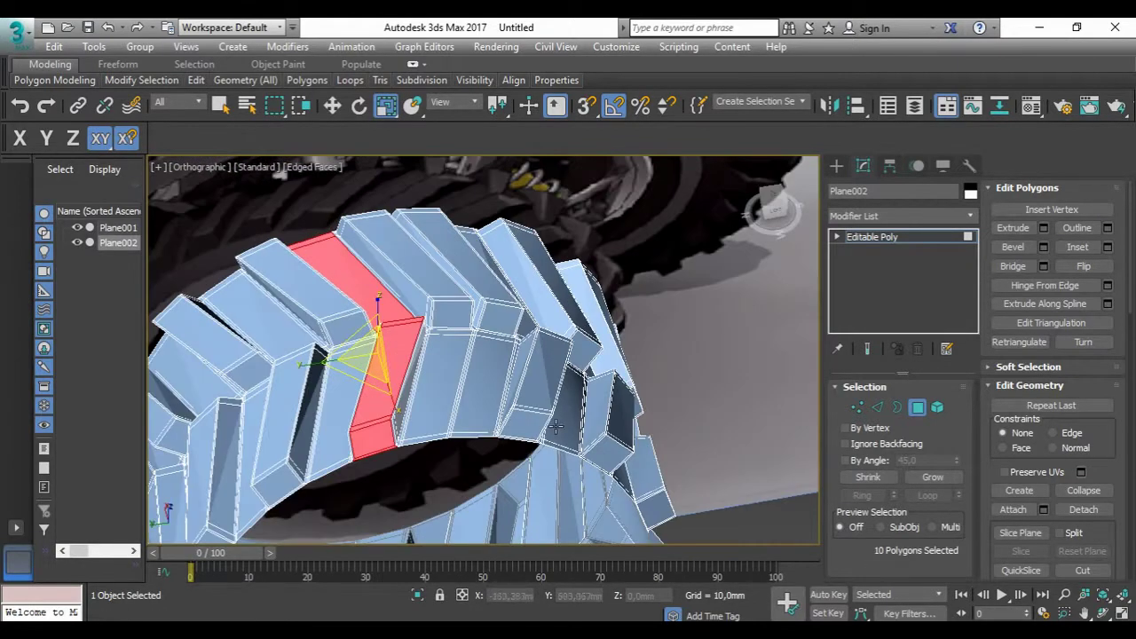
left_click(934, 478)
left_click(934, 478)
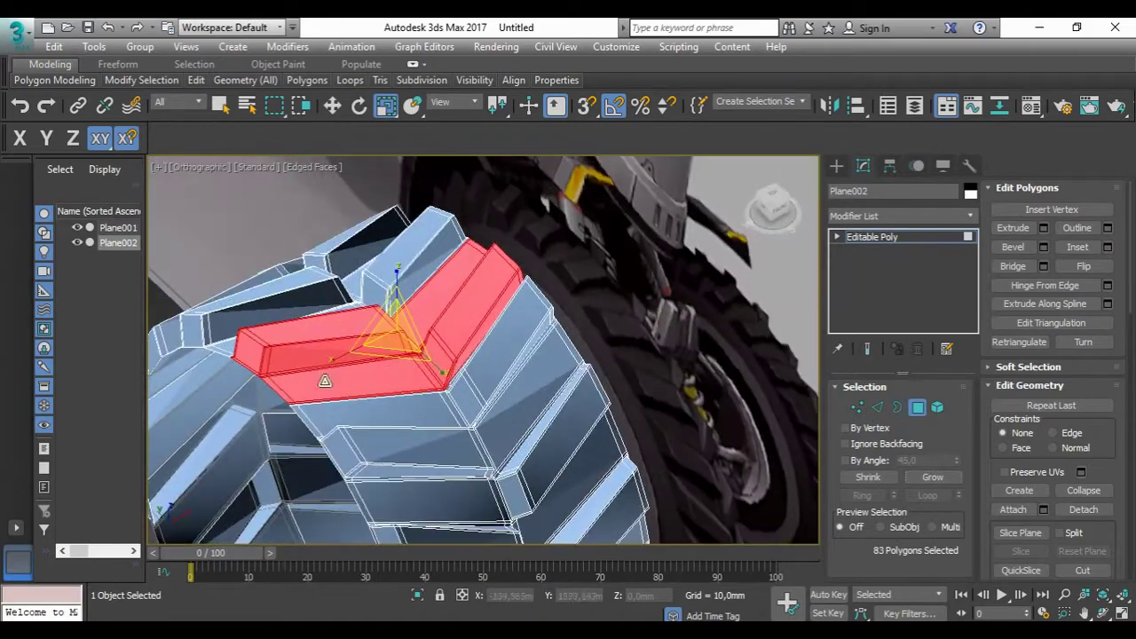
scroll(372, 362, "up", 5)
left_click(375, 355, "ctrl")
scroll(375, 355, "down", 2)
scroll(378, 355, "down", 2)
middle_click_drag(378, 355, 423, 259, "alt")
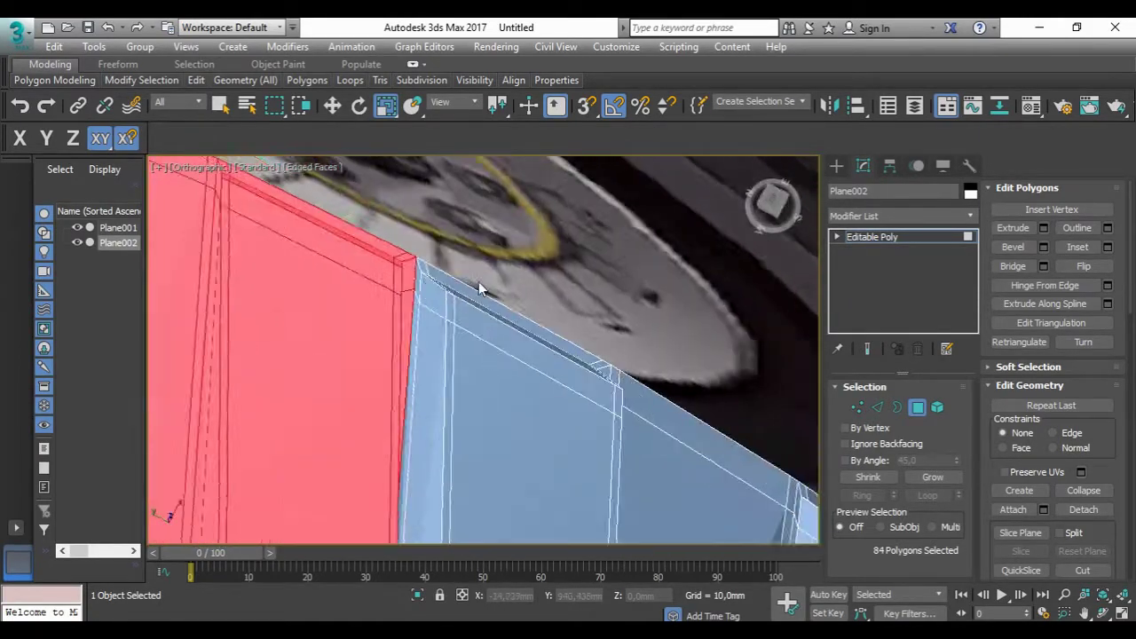
scroll(498, 257, "down", 5)
middle_click_drag(593, 385, 770, 203, "alt")
left_click(770, 203)
Step: Draw a wide flat plane below the tire and convert it to Editable Poly
left_click(931, 336)
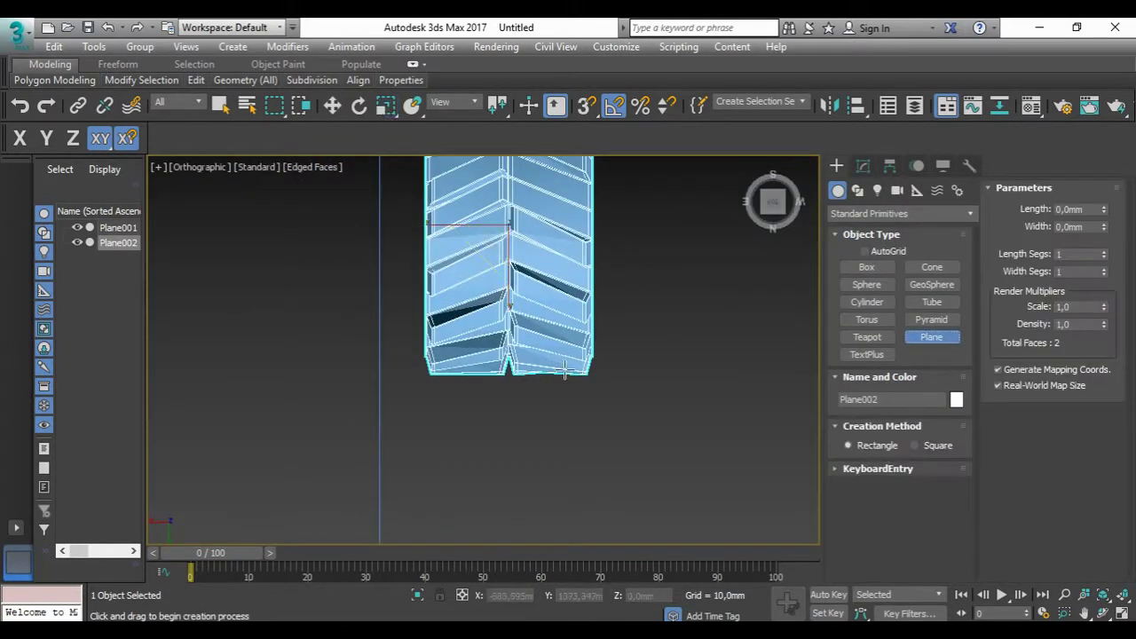
scroll(603, 360, "up", 2)
left_click_drag(293, 396, 628, 456)
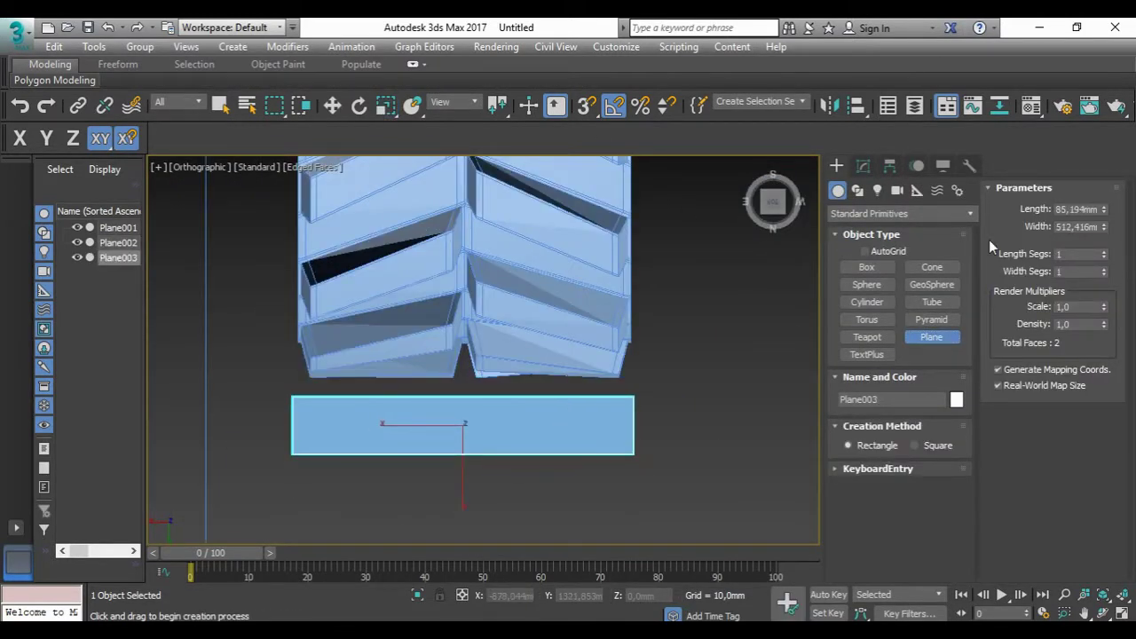
scroll(558, 424, "down", 3)
key("r")
scroll(510, 418, "up", 2)
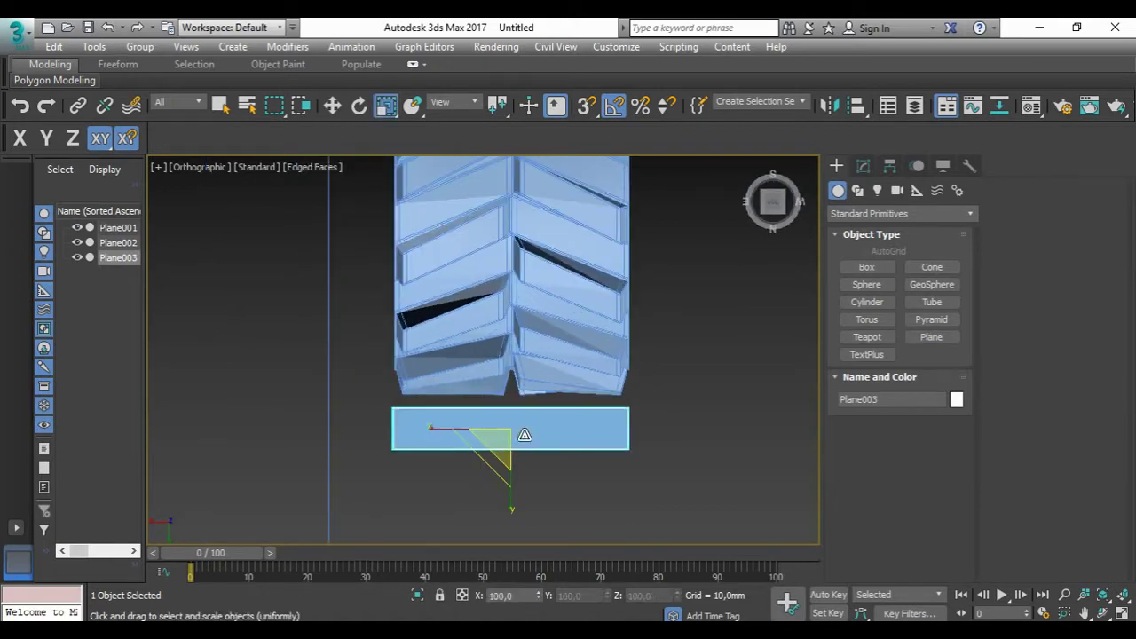
right_click(519, 358)
left_click(746, 556)
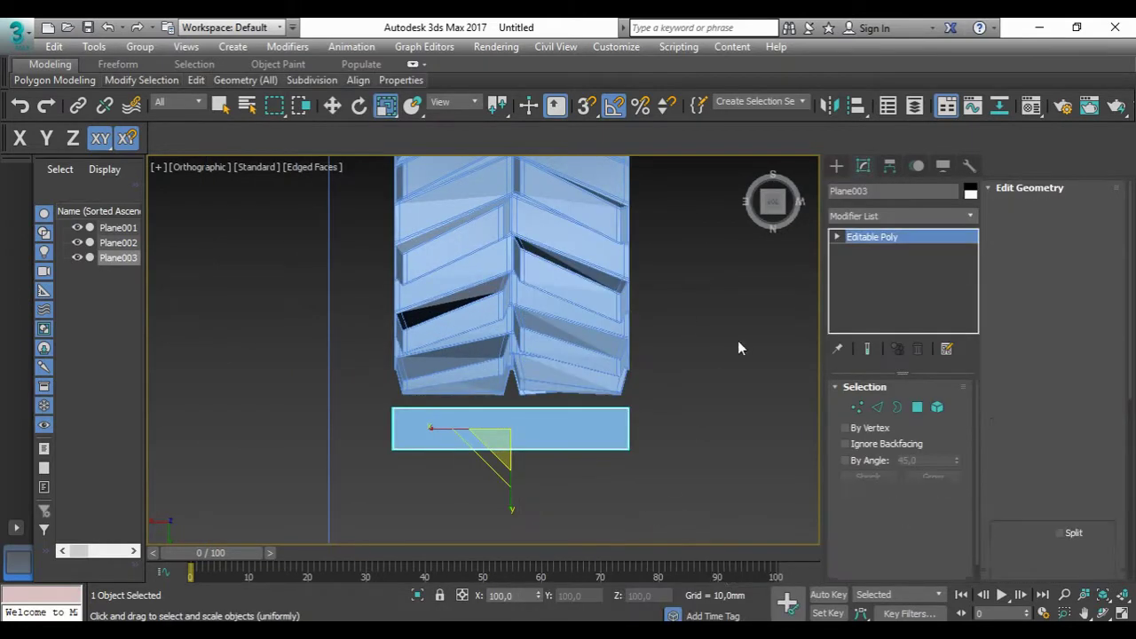
Step: Clone the plane's face downward, snap it against the original, and split both rows with a center edge
key("1")
left_click_drag(520, 312, 751, 393)
key("4")
key("w")
left_click_drag(656, 395, 347, 453)
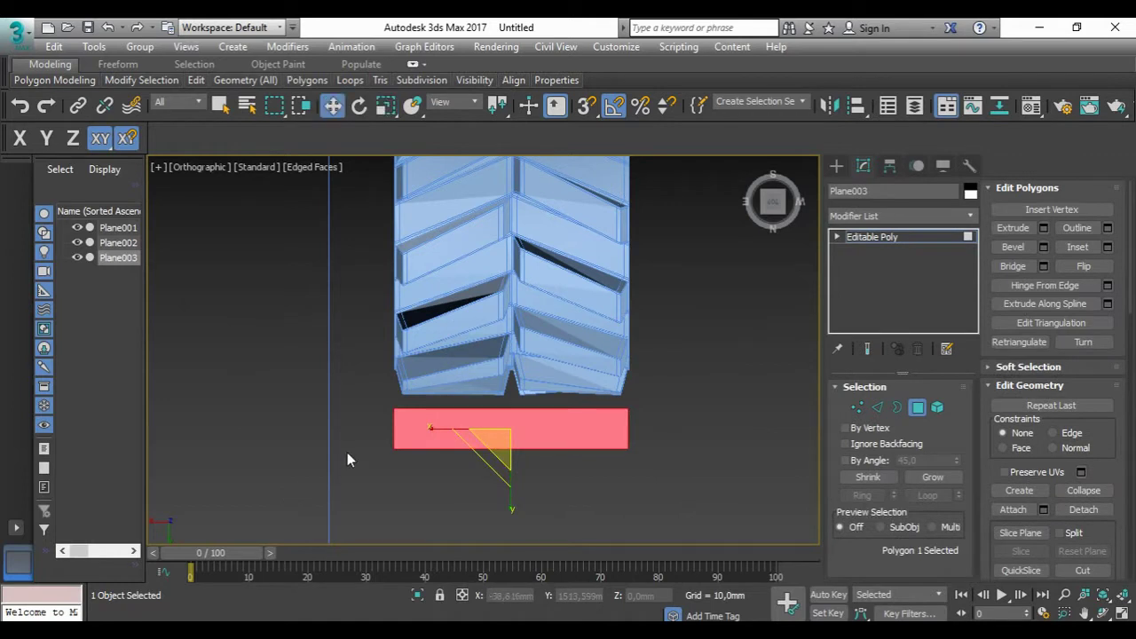
left_click_drag(510, 462, 510, 524, "shift")
left_click(632, 344)
key("s")
left_click_drag(396, 468, 401, 461)
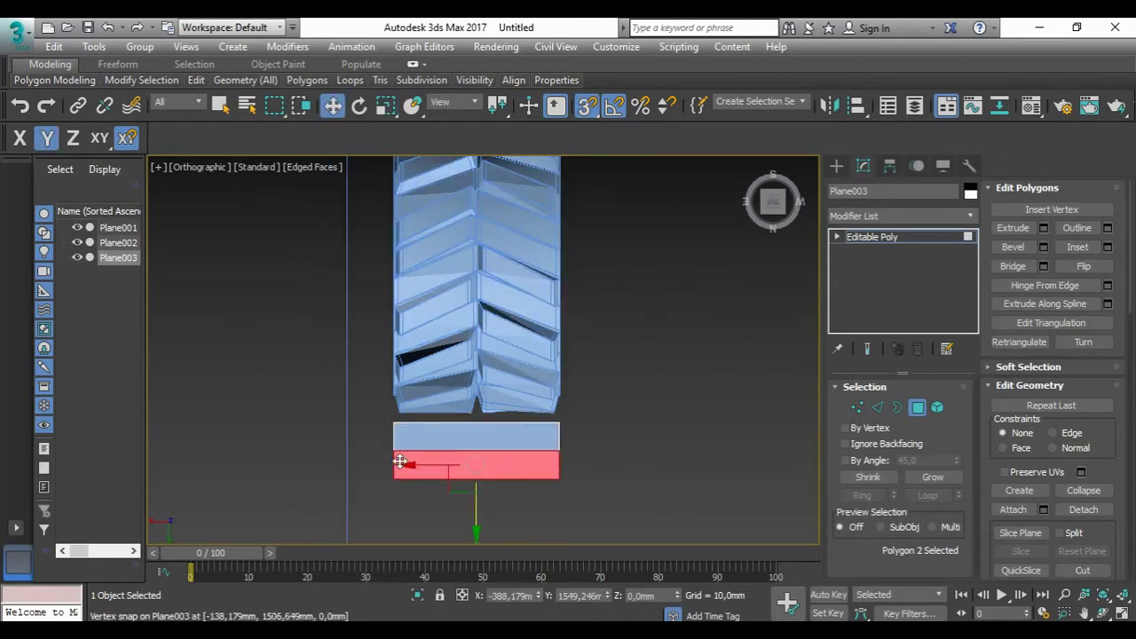
key("1")
key("2")
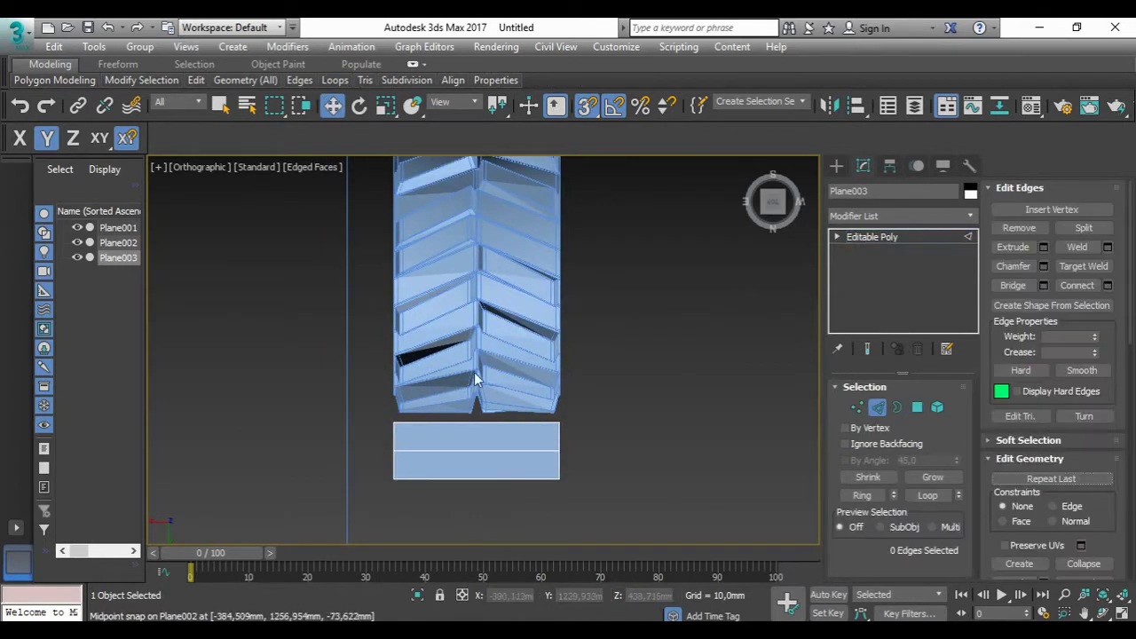
left_click(492, 431)
Step: Inset the two selected panels about 8 mm and extrude them about 38 mm
key("4")
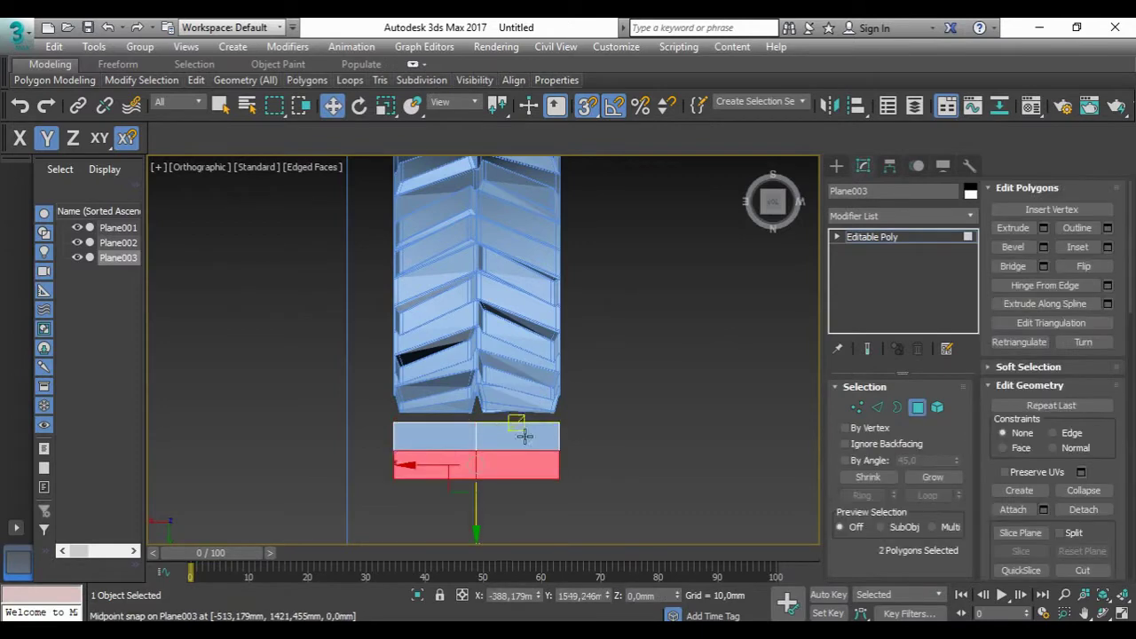
scroll(568, 423, "up", 3)
left_click(1107, 247)
left_click_drag(495, 382, 500, 372)
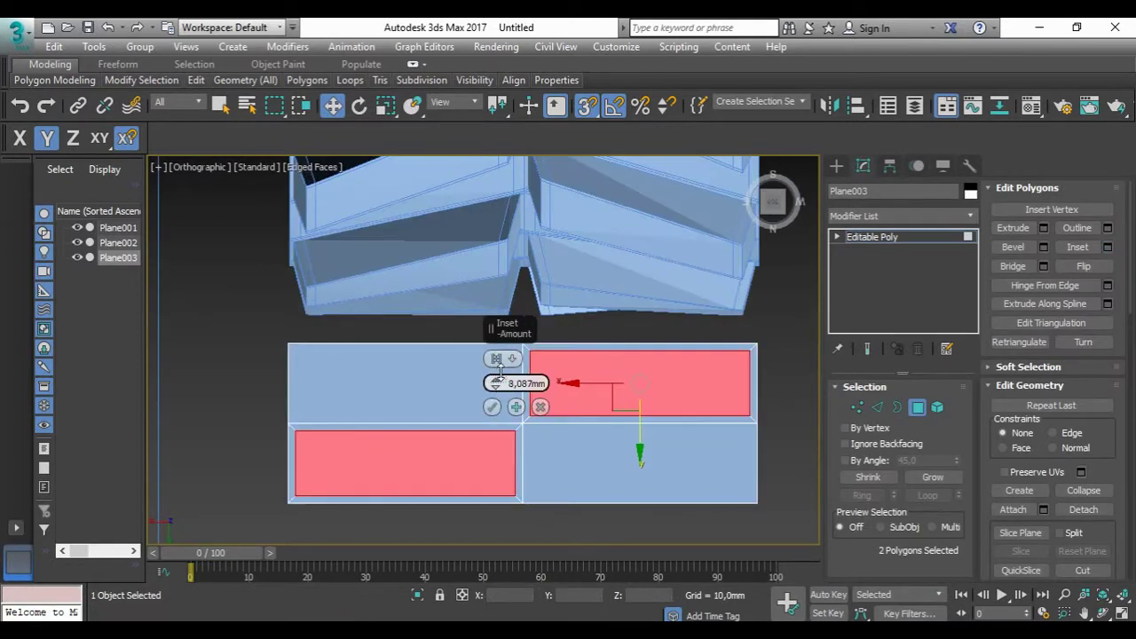
middle_click_drag(553, 413, 525, 294, "alt")
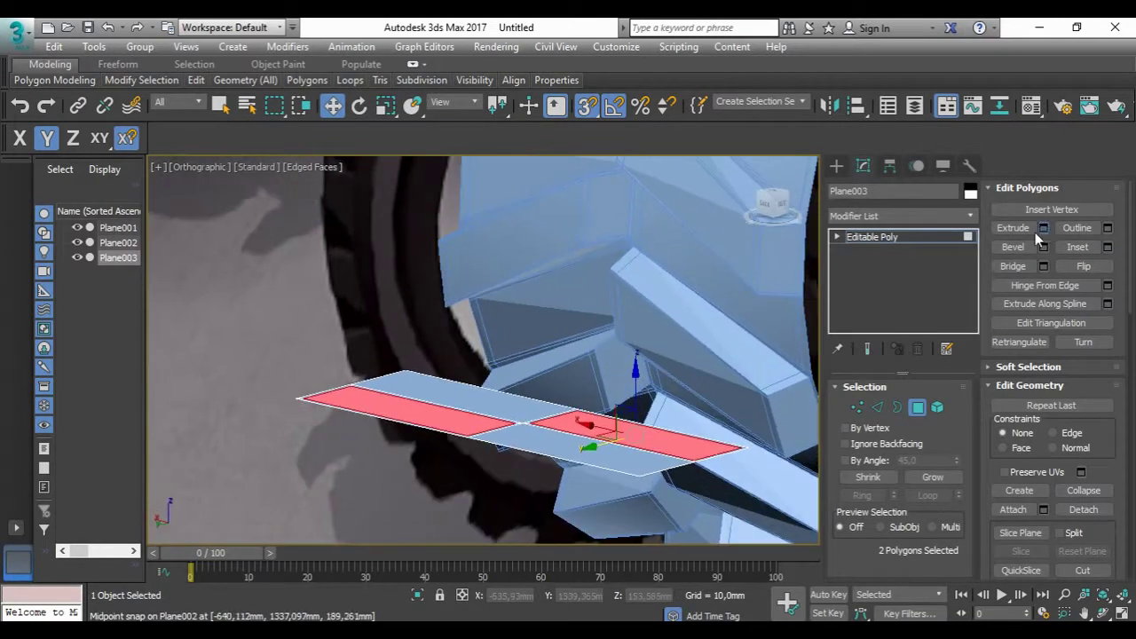
left_click(1042, 228)
left_click_drag(494, 383, 508, 357)
left_click(491, 406)
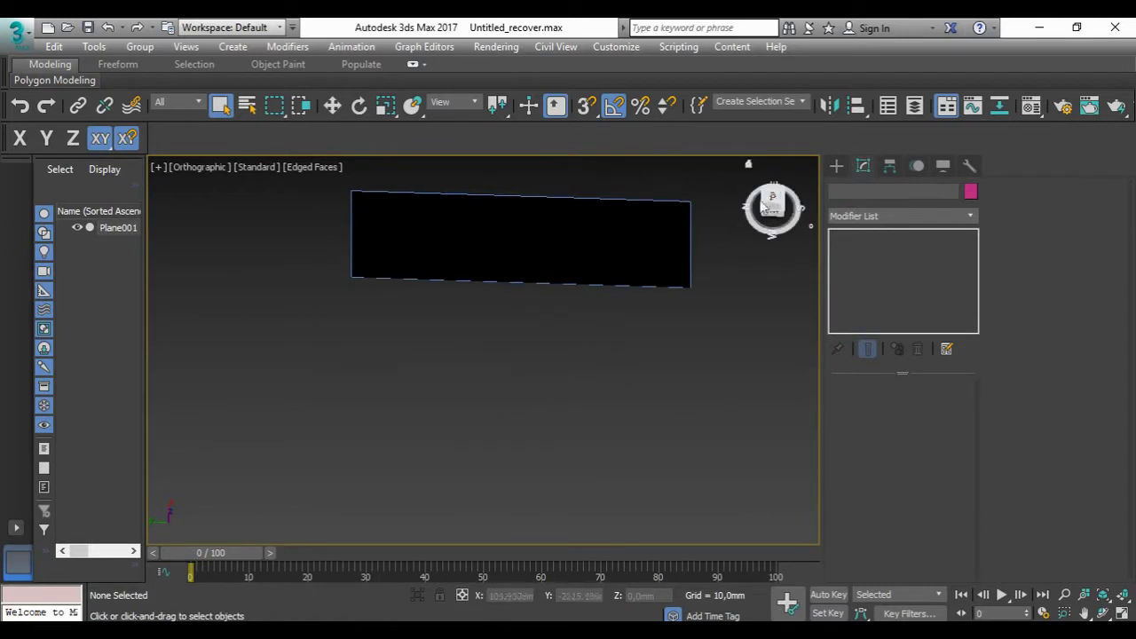
Step: Create a narrow second plane, Plane002, and convert it to Editable Poly
left_click(771, 195)
left_click(836, 166)
left_click_drag(530, 303, 551, 428)
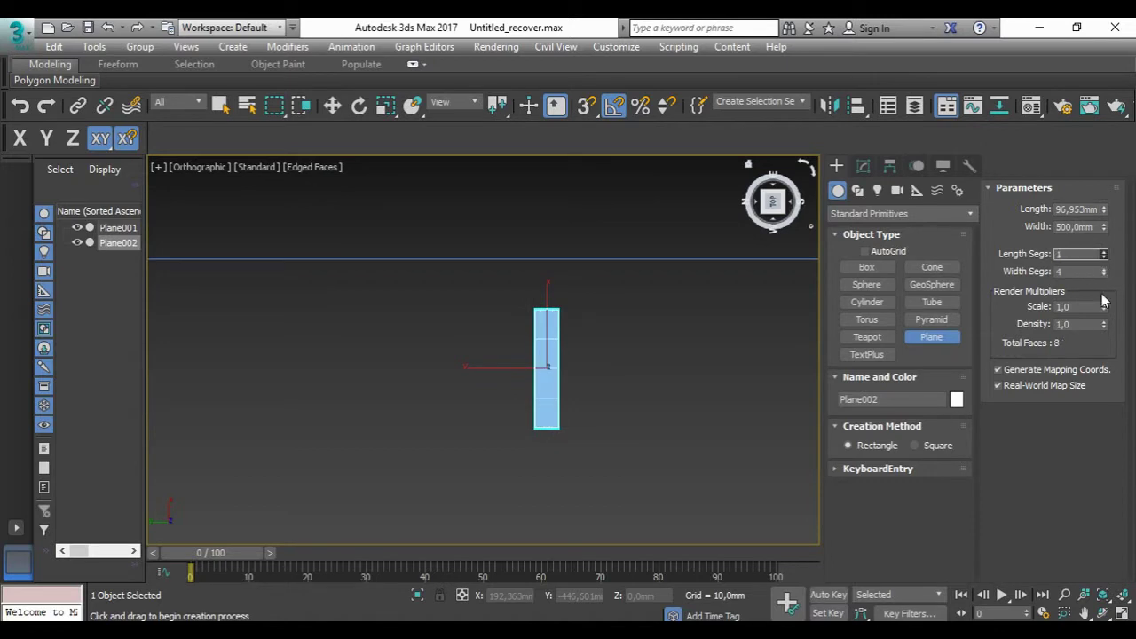
right_click(548, 371)
right_click(548, 371)
left_click(775, 539)
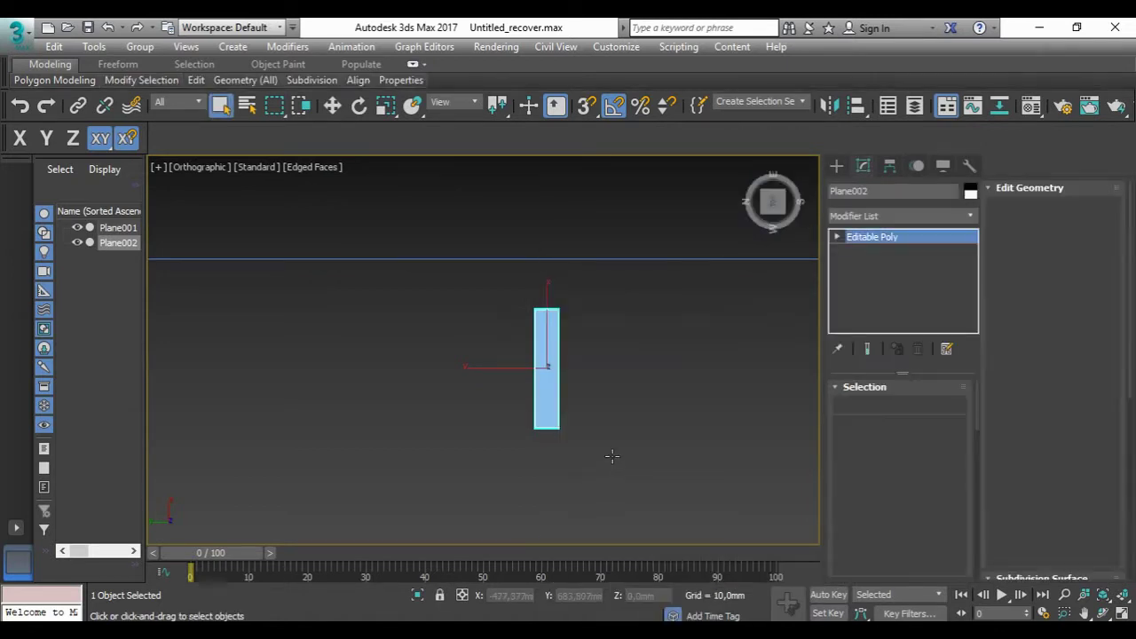
Step: Shift-move a clone of the plane's polygon to the left along one axis
scroll(611, 459, "up", 3)
middle_click_drag(515, 353, 365, 394)
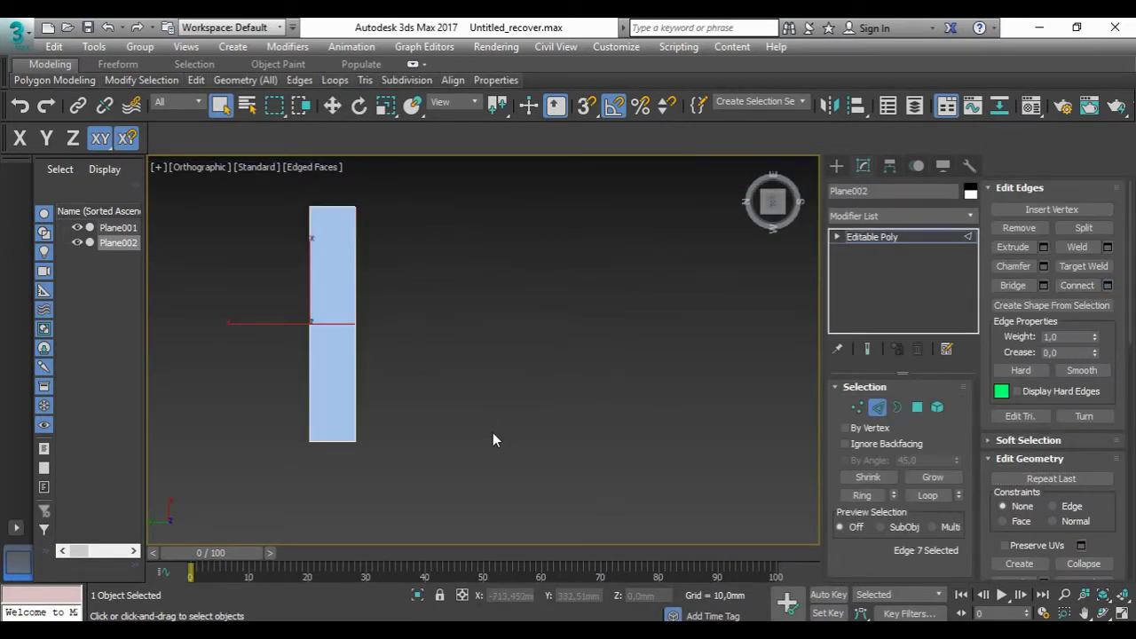
key("4")
left_click_drag(224, 431, 373, 266)
key("w")
key("s")
mouse_move(348, 450)
left_mouse_down("shift")
mouse_move(263, 450)
mouse_move(309, 437)
left_mouse_up("shift")
key("Return")
Step: Inset and extrude the two diagonal faces to raise the tread
scroll(355, 435, "down", 3)
scroll(364, 435, "up", 2)
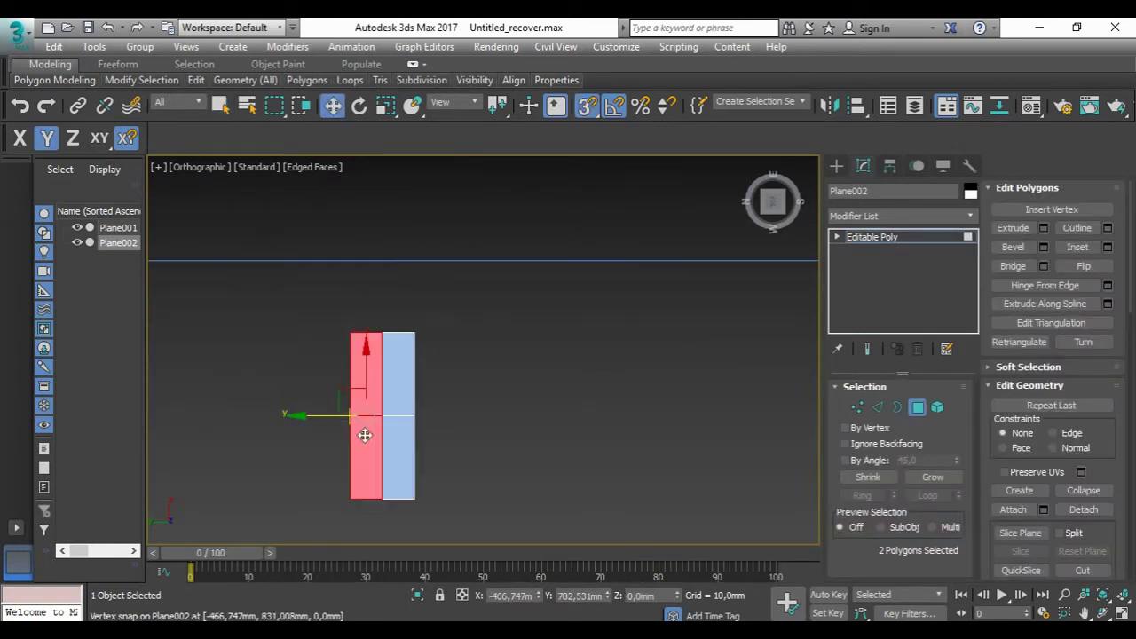
key("1")
left_click_drag(462, 315, 238, 583)
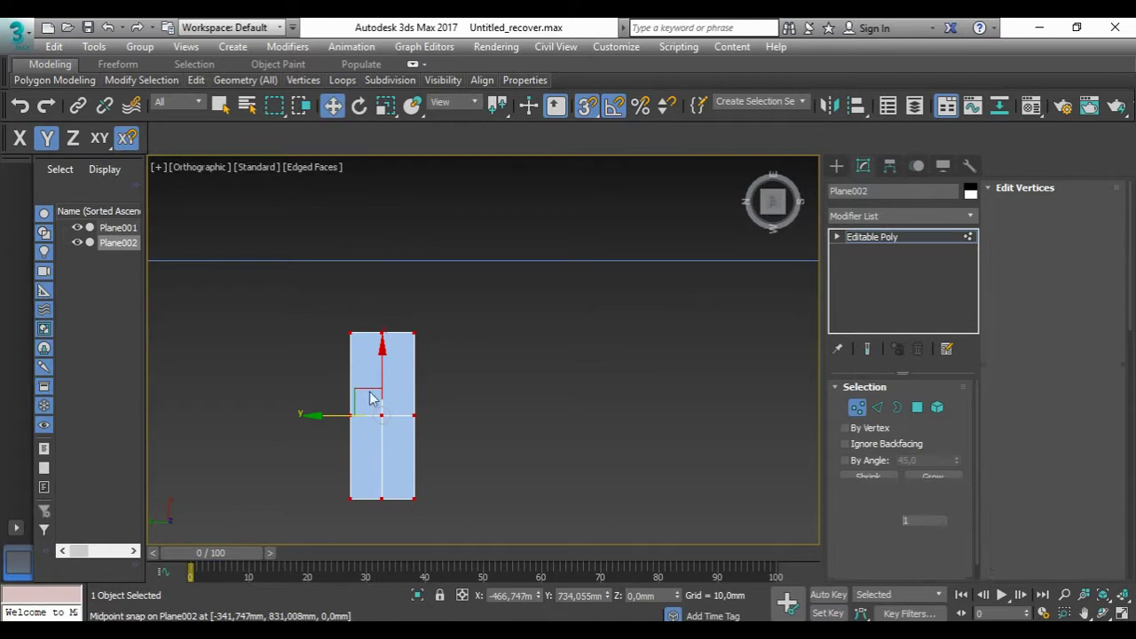
key("4")
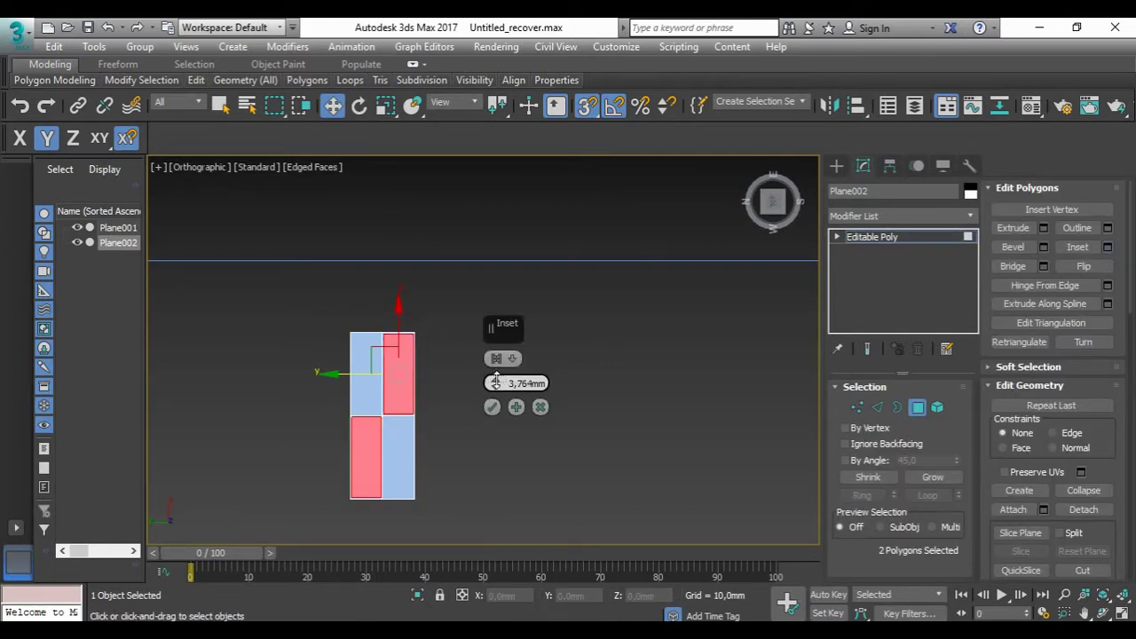
middle_click_drag(498, 436, 371, 382, "alt")
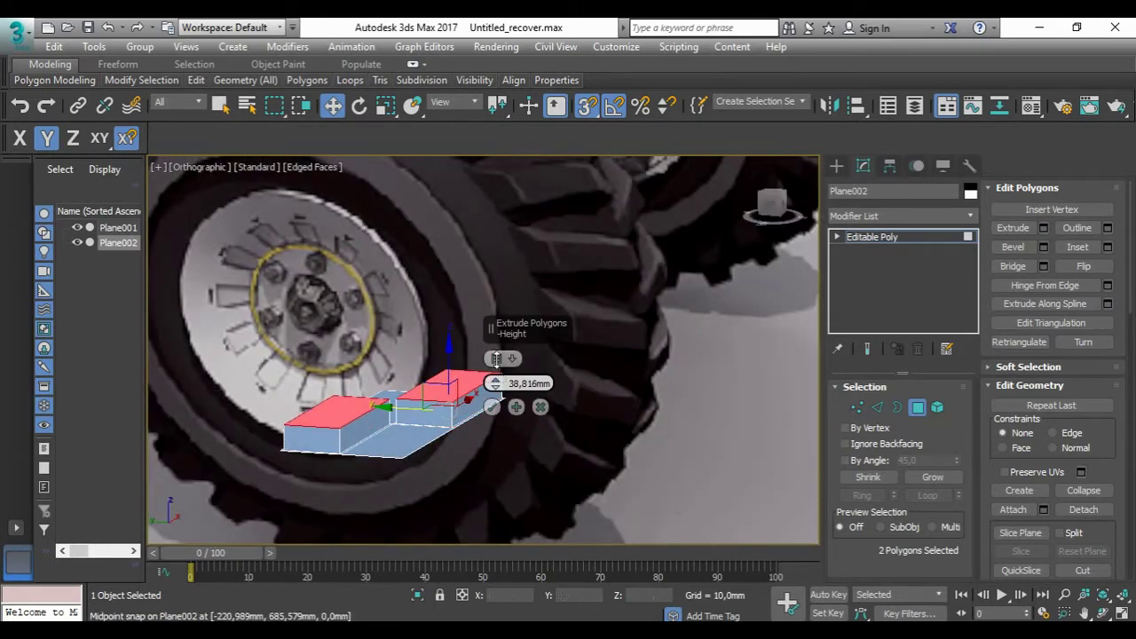
left_click(491, 406)
Step: Move the strip's vertices to bend its halves into a chevron
key("1")
middle_click_drag(487, 476, 511, 485, "alt")
mouse_move(387, 401)
left_mouse_down()
mouse_move(379, 417)
mouse_move(443, 411)
left_mouse_up()
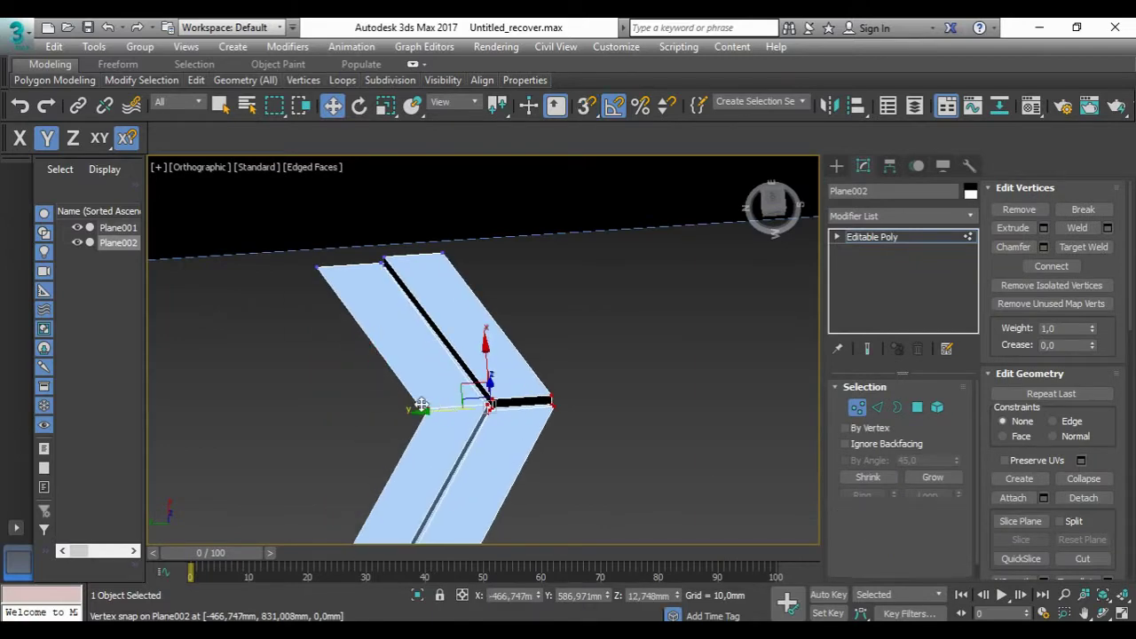
Step: Connect the selected tread edges to add a first support loop
key("2")
scroll(364, 449, "down", 2)
left_click(1108, 285)
scroll(426, 417, "up", 3)
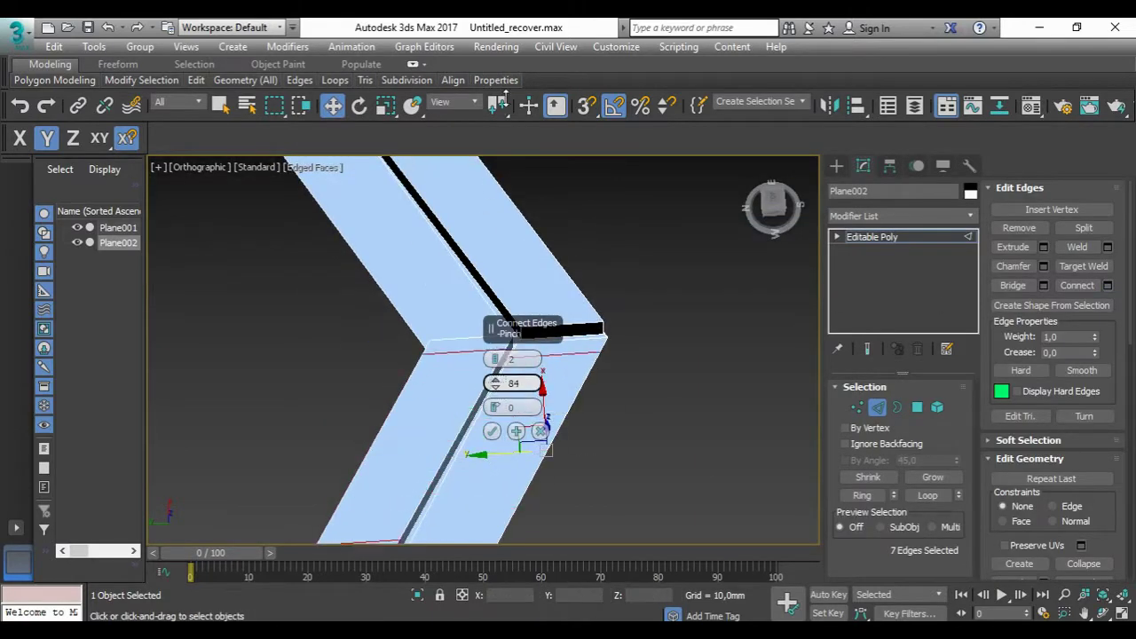
left_click(1107, 285)
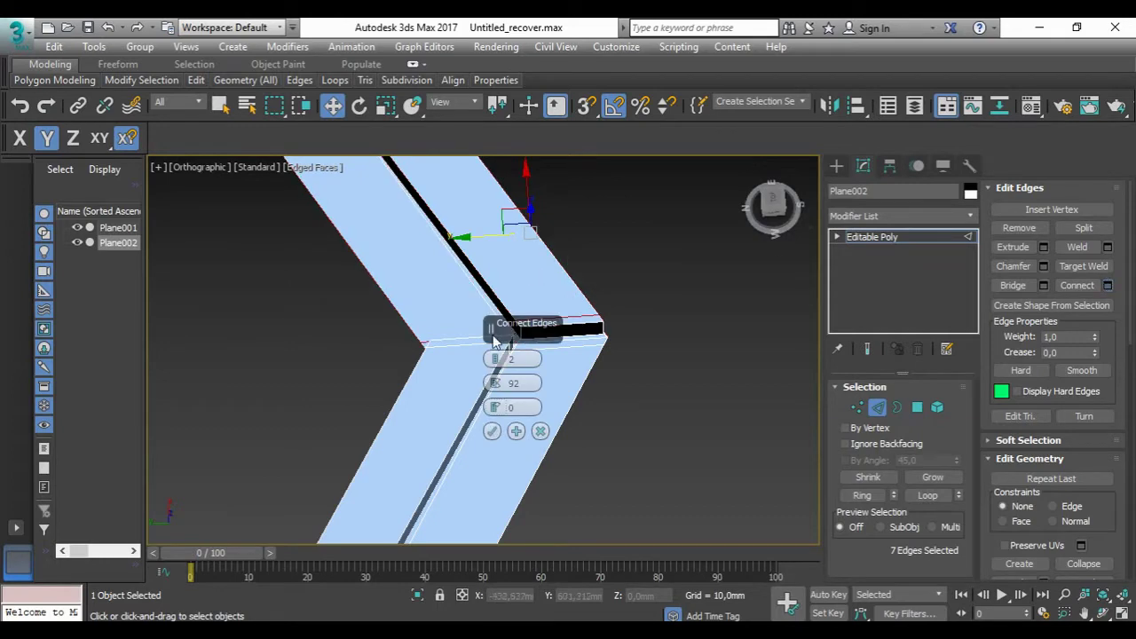
Step: Connect another edge set with 2 pinched segments using Apply and Continue
left_click(528, 377)
scroll(528, 384, "down", 3)
left_click(1107, 285)
scroll(502, 381, "up", 2)
scroll(499, 390, "up", 3)
scroll(493, 441, "down", 4)
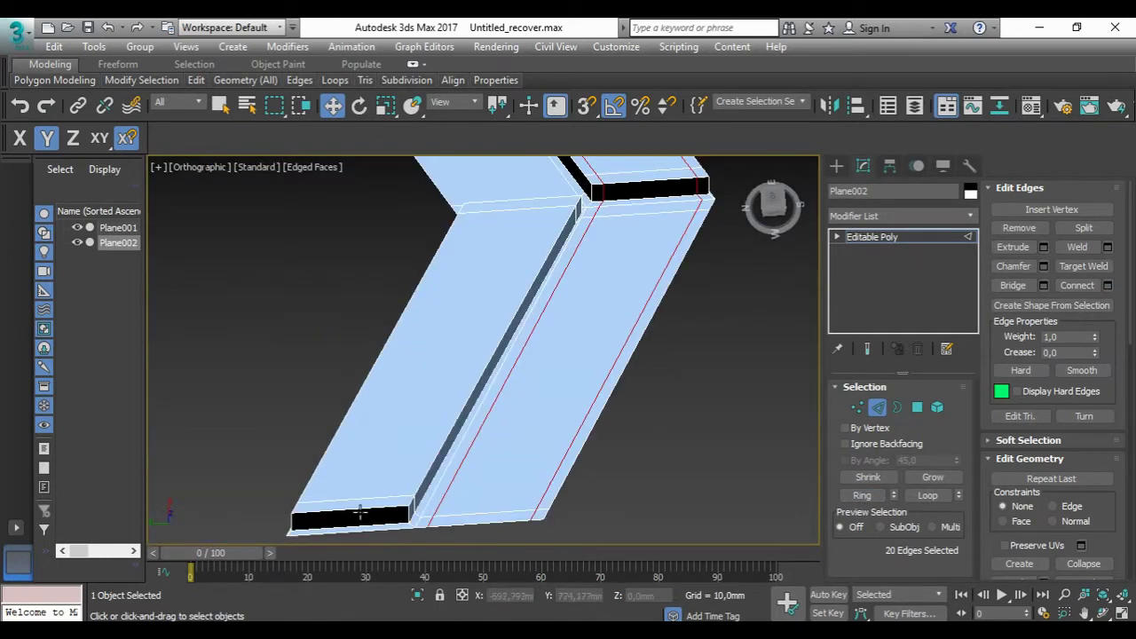
left_click(1108, 285)
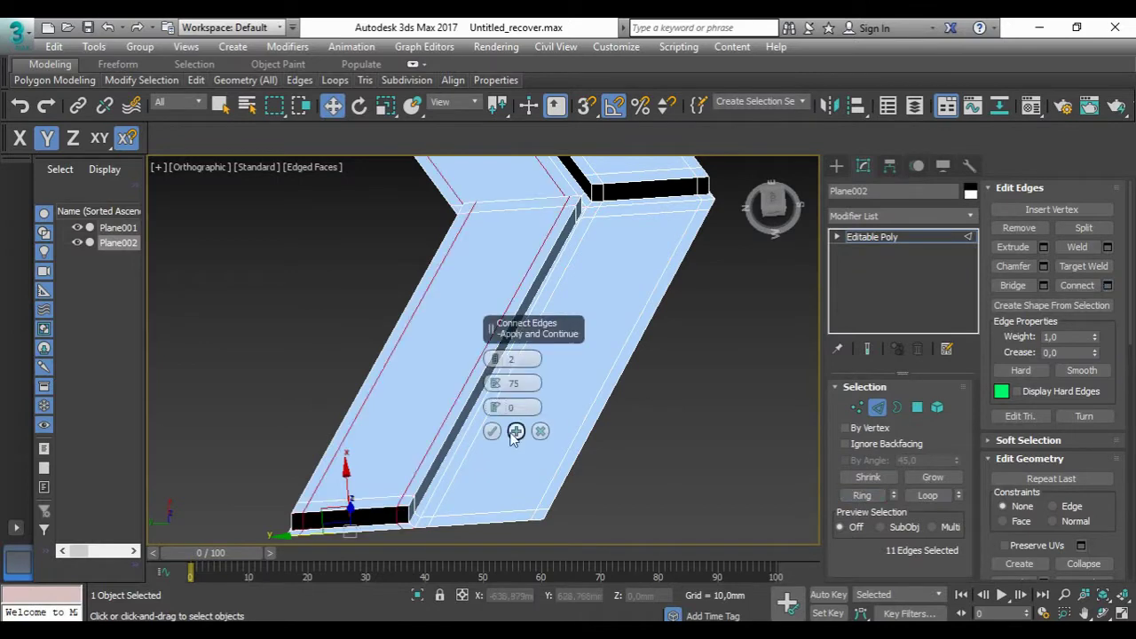
left_click(531, 381)
Step: Select all tread polygons, view the chevron from above, and enable 3D snapping
scroll(530, 382, "down", 3)
key("4")
key("ctrl+a")
middle_click_drag(381, 440, 497, 399, "alt")
scroll(505, 358, "up", 2)
scroll(514, 374, "up", 2)
key("s")
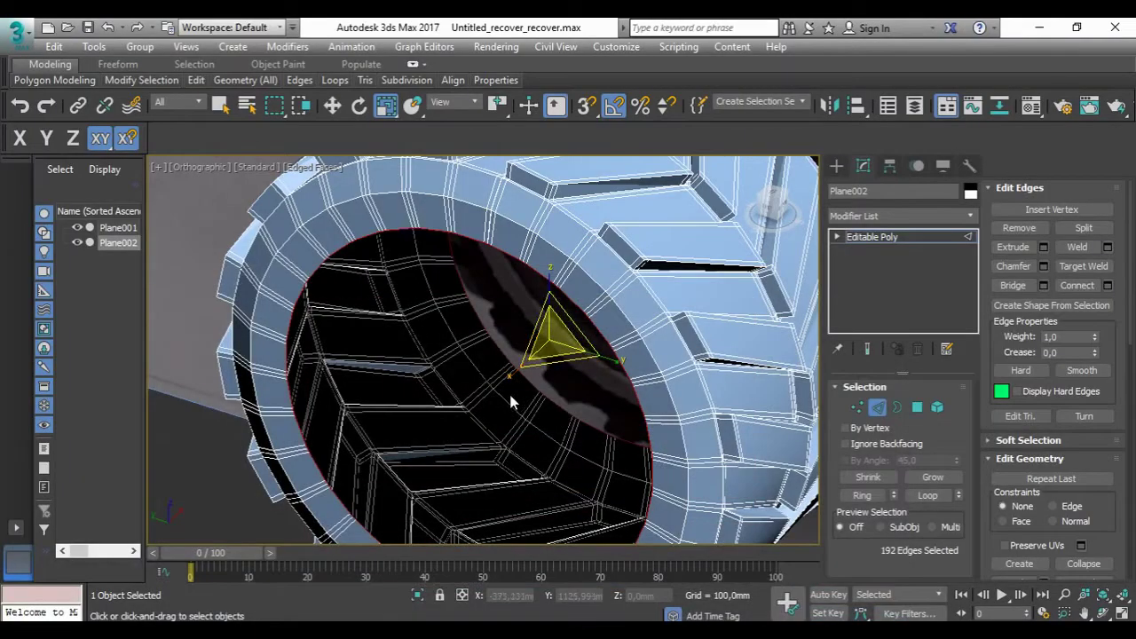
Step: Add a TurboSmooth modifier to the tire ring
key("l")
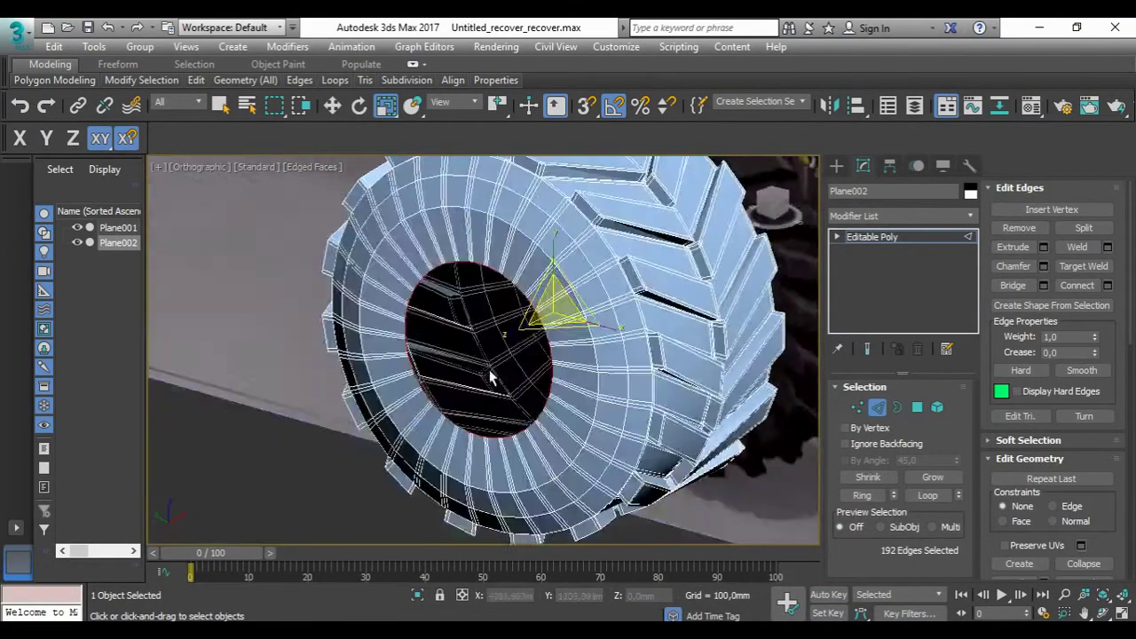
mouse_move(586, 282)
middle_mouse_down("alt")
mouse_move(524, 329)
mouse_move(497, 320)
middle_mouse_up("alt")
left_click(894, 216)
key("u")
key("Return")
mouse_move(675, 292)
middle_mouse_down("alt")
mouse_move(753, 287)
mouse_move(647, 276)
mouse_move(605, 293)
middle_mouse_up("alt")
Step: Add an FFD 3x3x3, delete the misplaced modifier, and reselect TurboSmooth
left_click(925, 217)
key("f")
left_click(902, 261)
right_click(905, 236)
left_click(928, 263)
left_click(897, 251)
left_click(888, 236)
Step: Stack FFD 3x3x3 above TurboSmooth and enter its Control Points sub-level
left_click(899, 216)
left_click(899, 230)
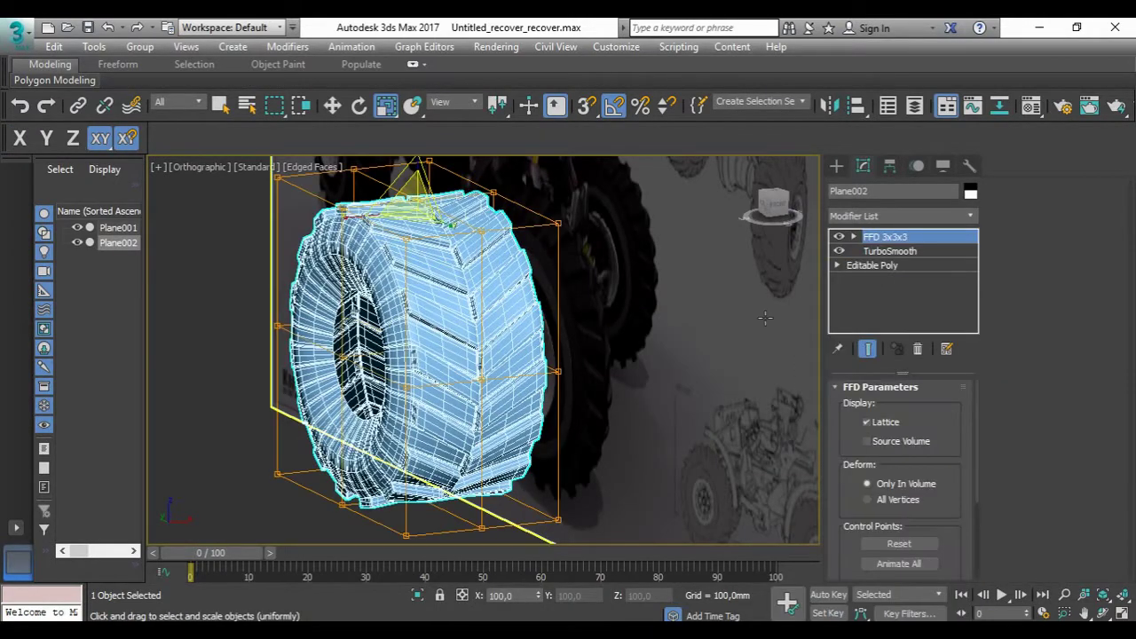
middle_click_drag(621, 399, 432, 524, "alt")
left_click(854, 236)
left_click(898, 251)
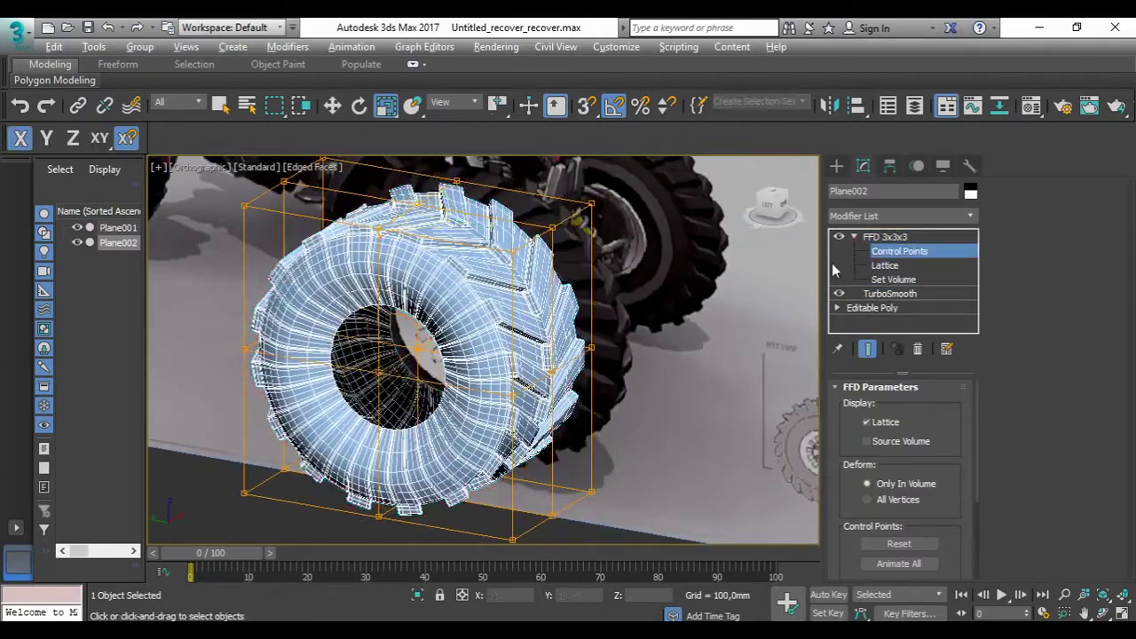
Step: View the tire head-on and return to its modifier stack
middle_click_drag(465, 237, 497, 266, "alt")
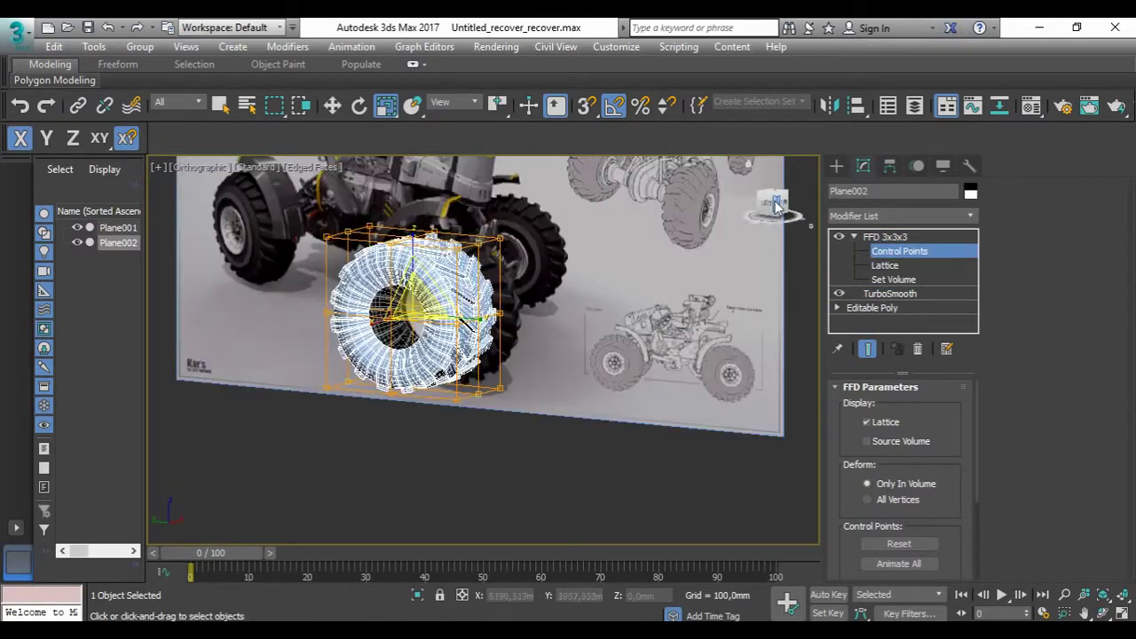
scroll(443, 328, "up", 5)
left_click(837, 166)
middle_click_drag(444, 311, 479, 319, "alt")
scroll(393, 254, "up", 5)
left_click(863, 166)
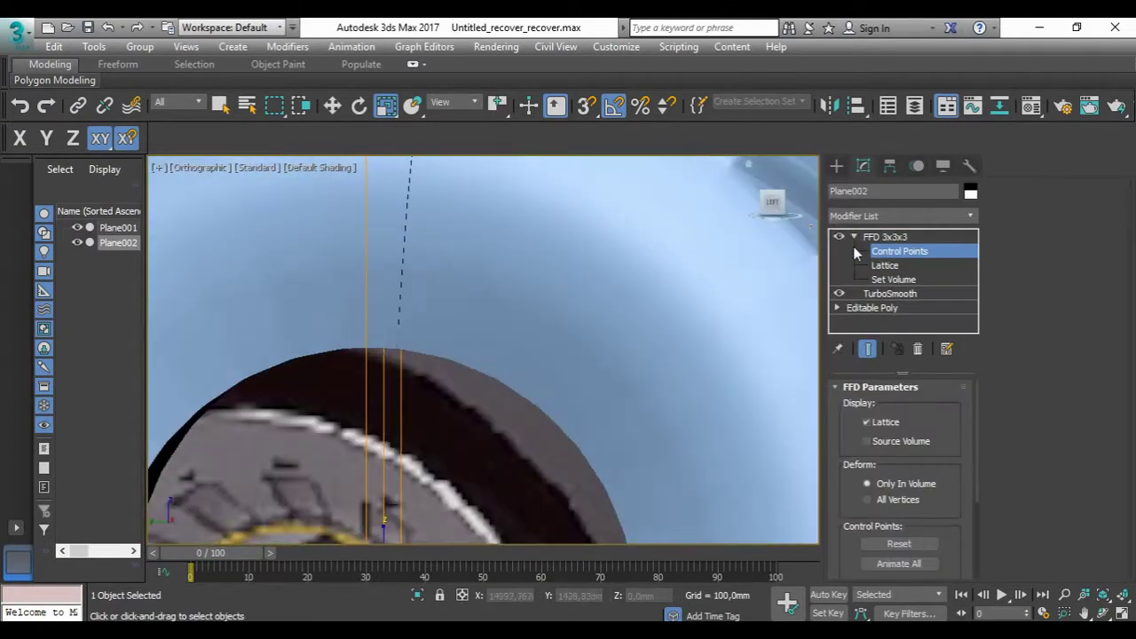
Step: Drop to the base Editable Poly in Vertex mode and pick seam vertices in Left view
left_click(871, 307)
key("1")
scroll(449, 391, "up", 3)
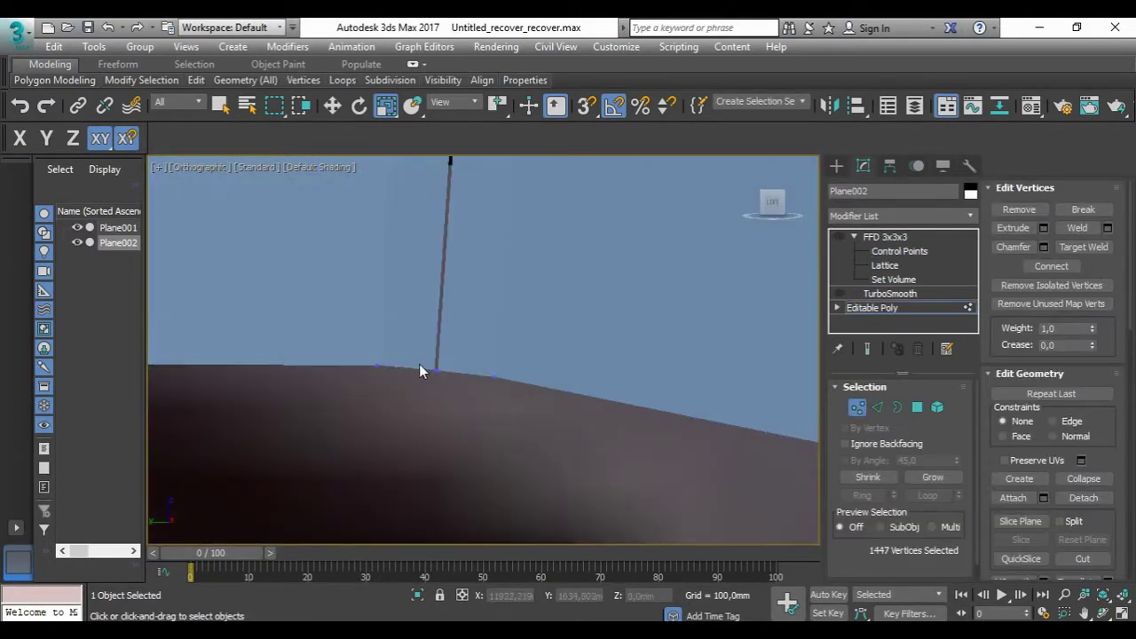
left_click(772, 202)
middle_click_drag(655, 373, 592, 327, "alt")
left_click(1083, 478)
middle_click_drag(708, 519, 683, 441)
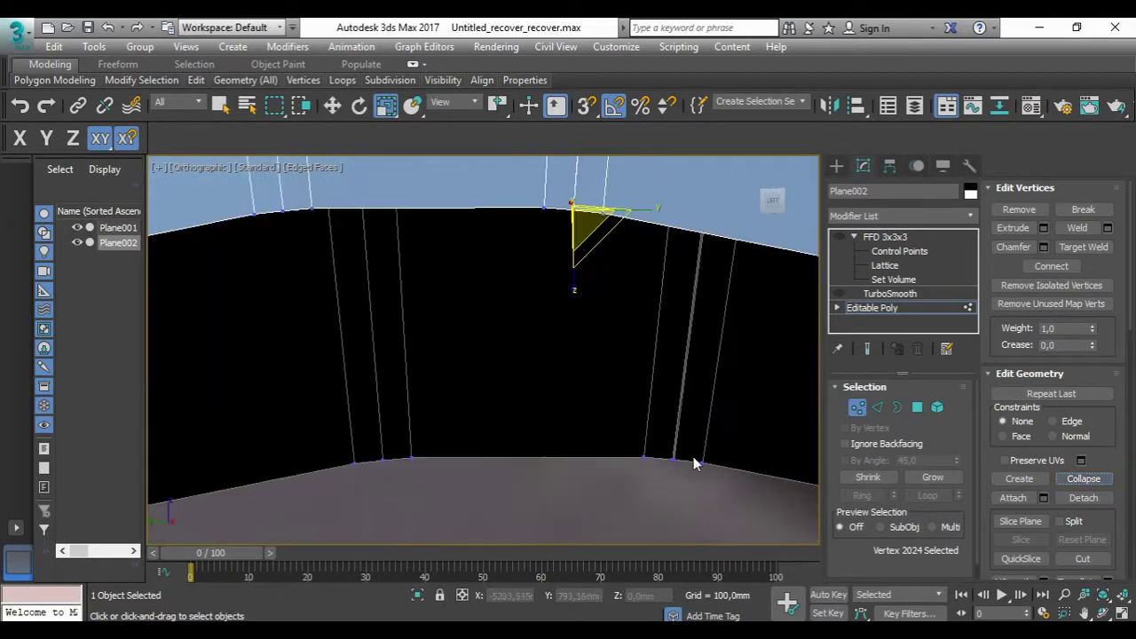
key("l")
left_click(621, 351)
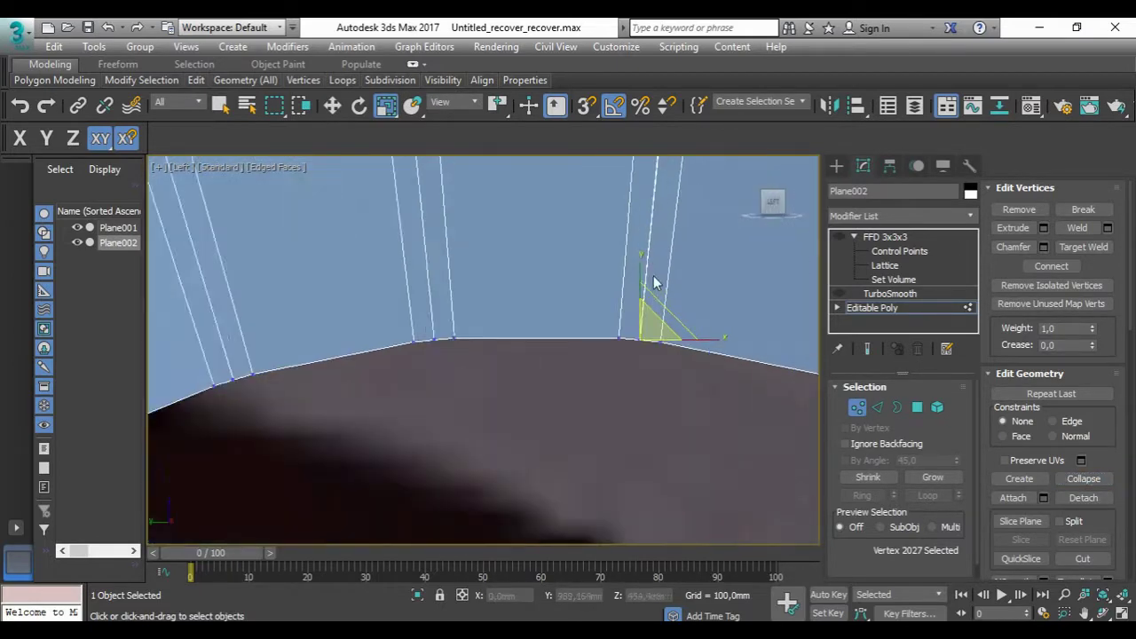
Step: Zoom in on the tire seam in wireframe and select seam vertices
middle_click_drag(725, 202, 559, 406)
left_click_drag(559, 239, 604, 275)
middle_click_drag(603, 293, 504, 372, "alt")
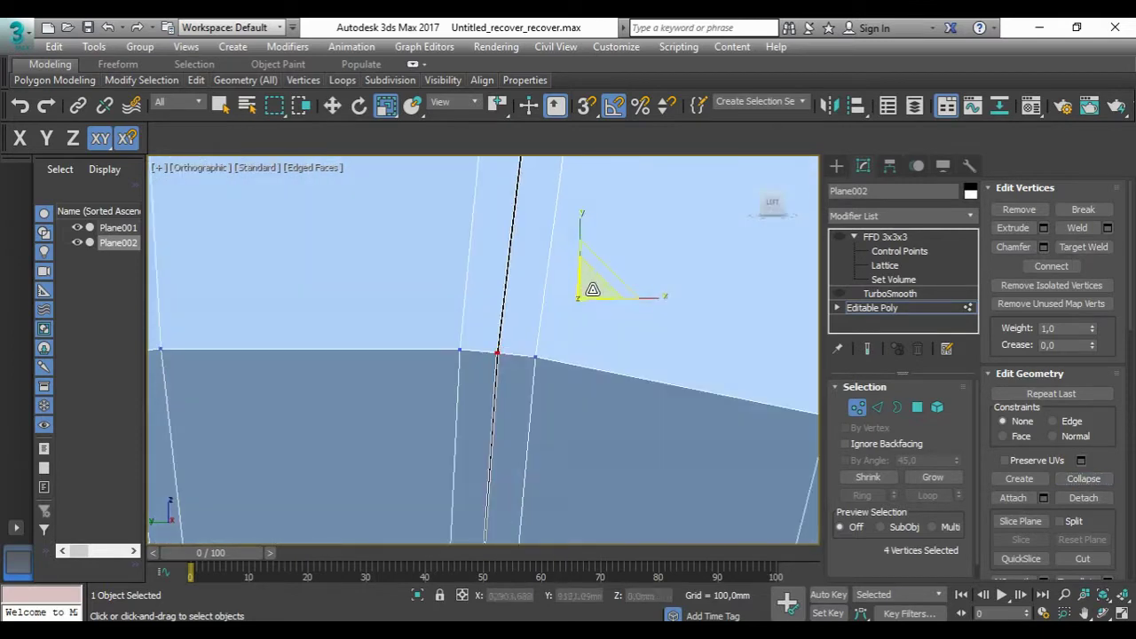
key("F3")
mouse_move(507, 317)
middle_mouse_down()
mouse_move(472, 300)
mouse_move(1031, 353)
middle_mouse_up()
left_click(479, 297)
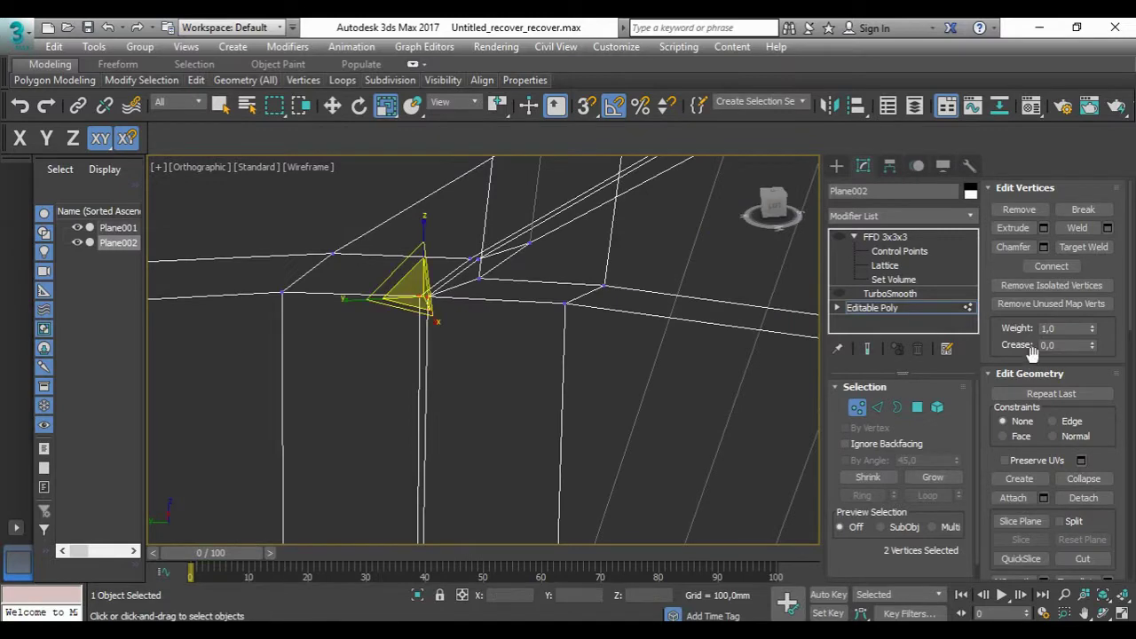
mouse_move(543, 286)
middle_mouse_down("alt")
mouse_move(436, 241)
mouse_move(489, 495)
mouse_move(388, 304)
mouse_move(435, 266)
middle_mouse_up("alt")
scroll(490, 233, "up", 3)
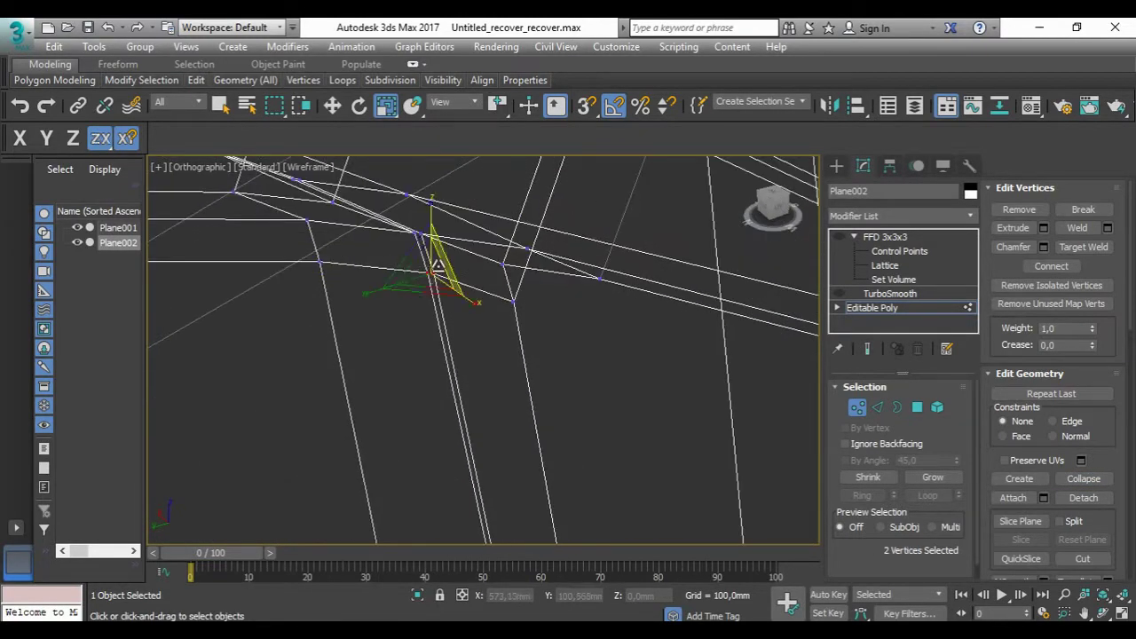
mouse_move(755, 337)
middle_mouse_down("alt")
mouse_move(572, 327)
mouse_move(532, 284)
middle_mouse_up("alt")
scroll(529, 272, "up", 3)
mouse_move(611, 263)
middle_mouse_down("alt")
mouse_move(633, 209)
mouse_move(706, 190)
mouse_move(591, 269)
mouse_move(701, 282)
mouse_move(644, 224)
middle_mouse_up("alt")
Step: Select a doubled seam vertex pair and Collapse it into one vertex
left_click(701, 282, "ctrl")
left_click(699, 284, "ctrl")
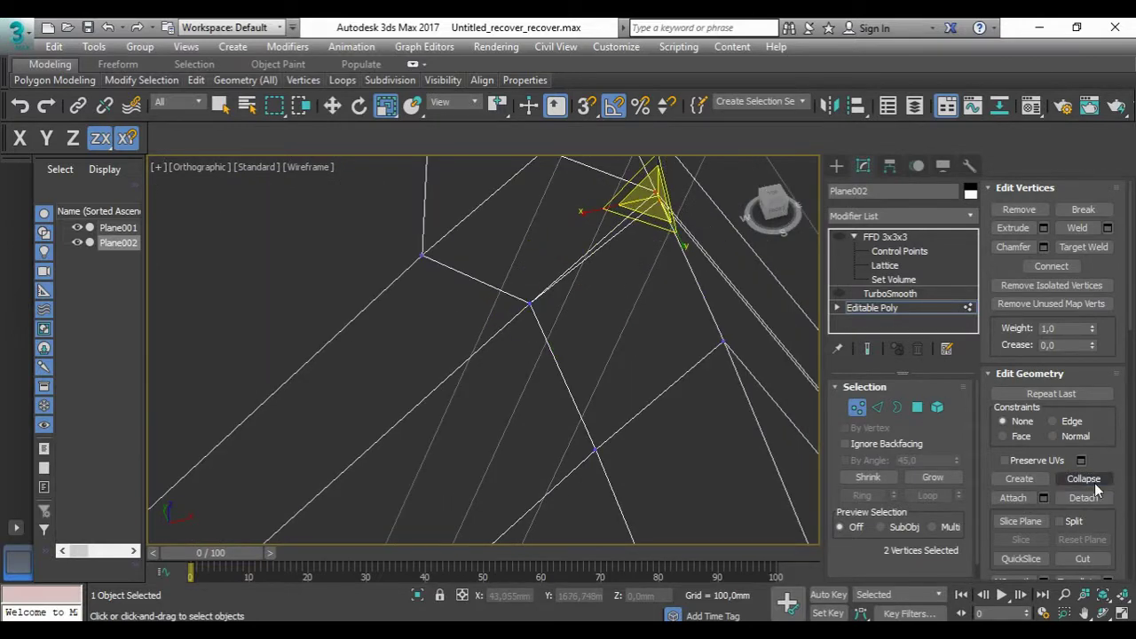
left_click(1083, 479)
middle_click_drag(459, 251, 489, 109, "alt")
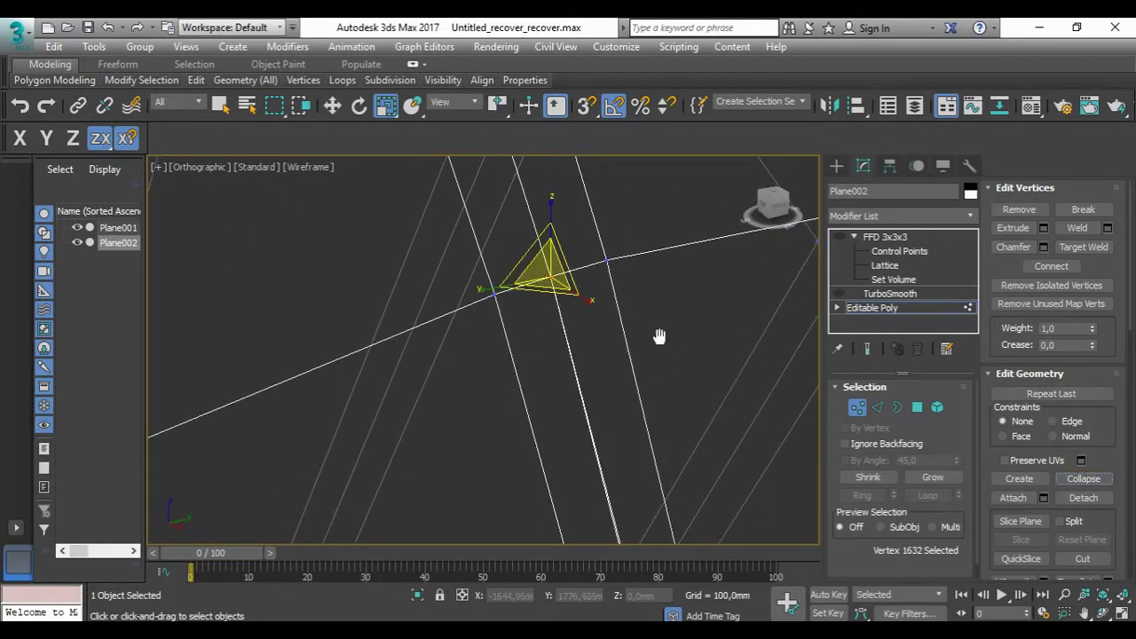
middle_click_drag(658, 336, 623, 404, "alt")
Step: Box-select the next seam vertices, restore shaded display, and reselect FFD 3x3x3
middle_click_drag(568, 373, 462, 391, "alt")
left_click_drag(444, 406, 461, 376)
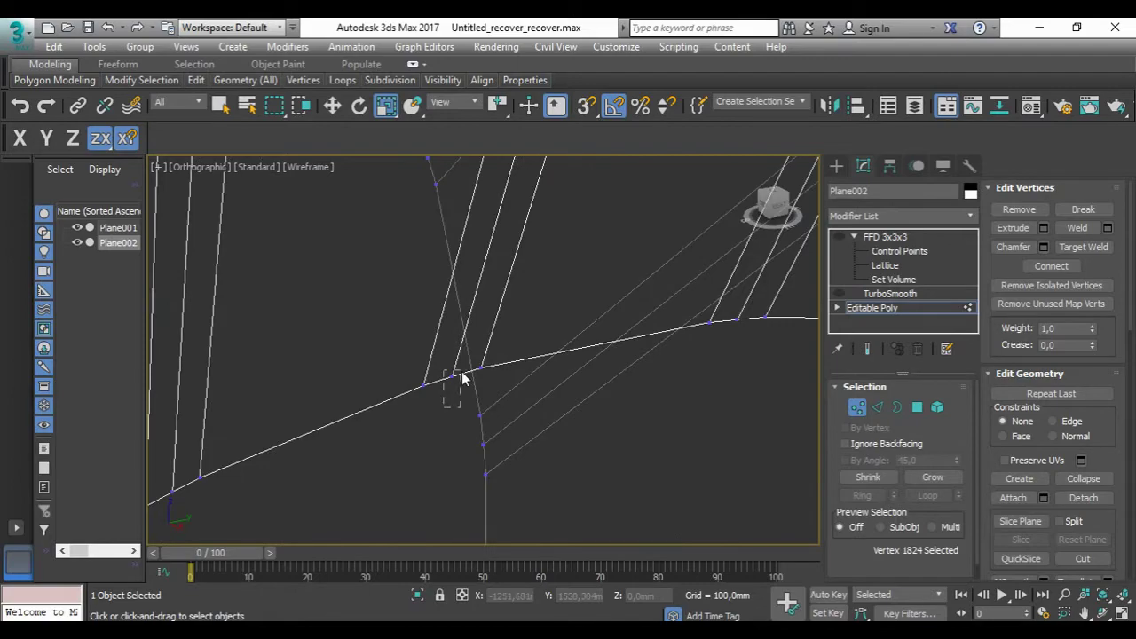
key("F3")
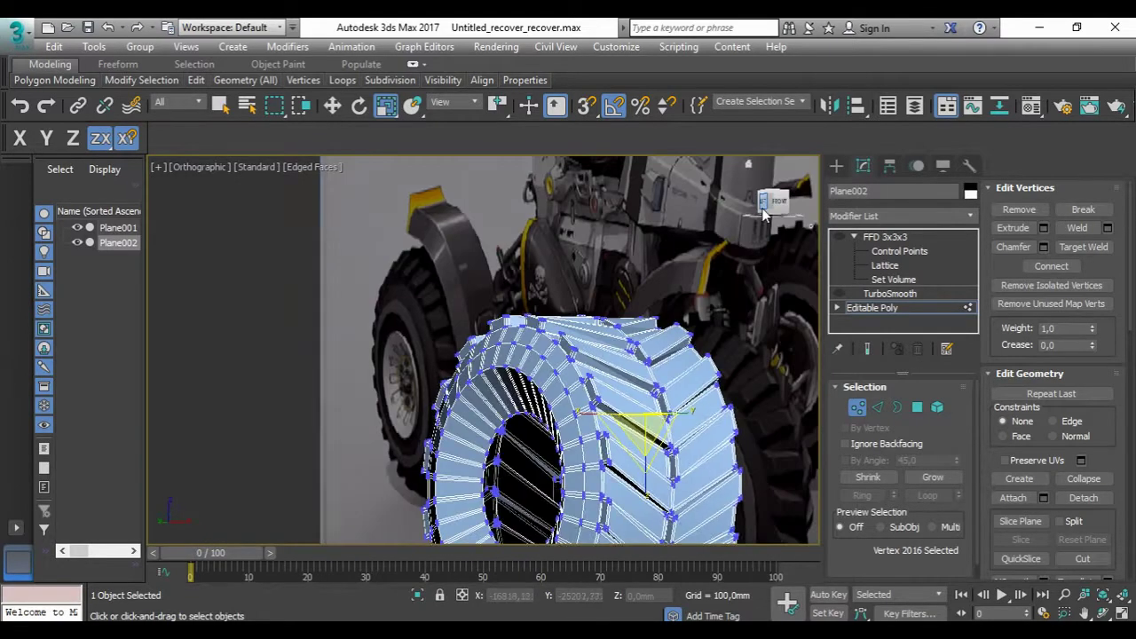
left_click(762, 212)
left_click(883, 237)
key("z")
mouse_move(577, 373)
middle_mouse_down("alt")
mouse_move(508, 366)
mouse_move(621, 341)
middle_mouse_up("alt")
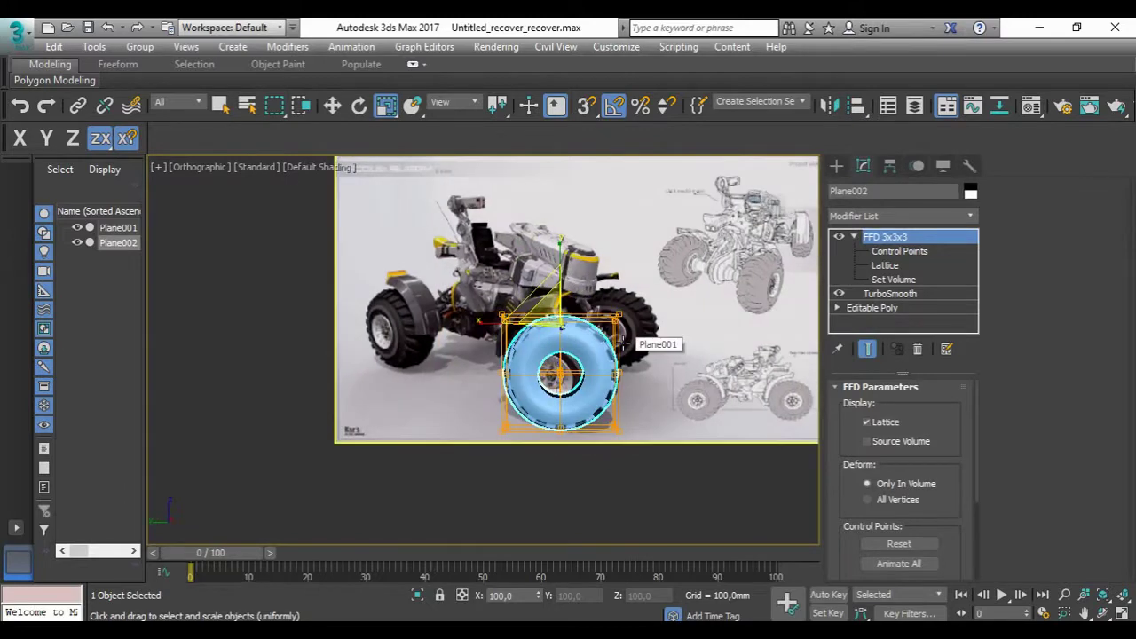
Step: Draw Cylinder001 at the centre of the tire in Left view
scroll(590, 355, "up", 2)
scroll(590, 356, "up", 2)
key("l")
left_click(837, 166)
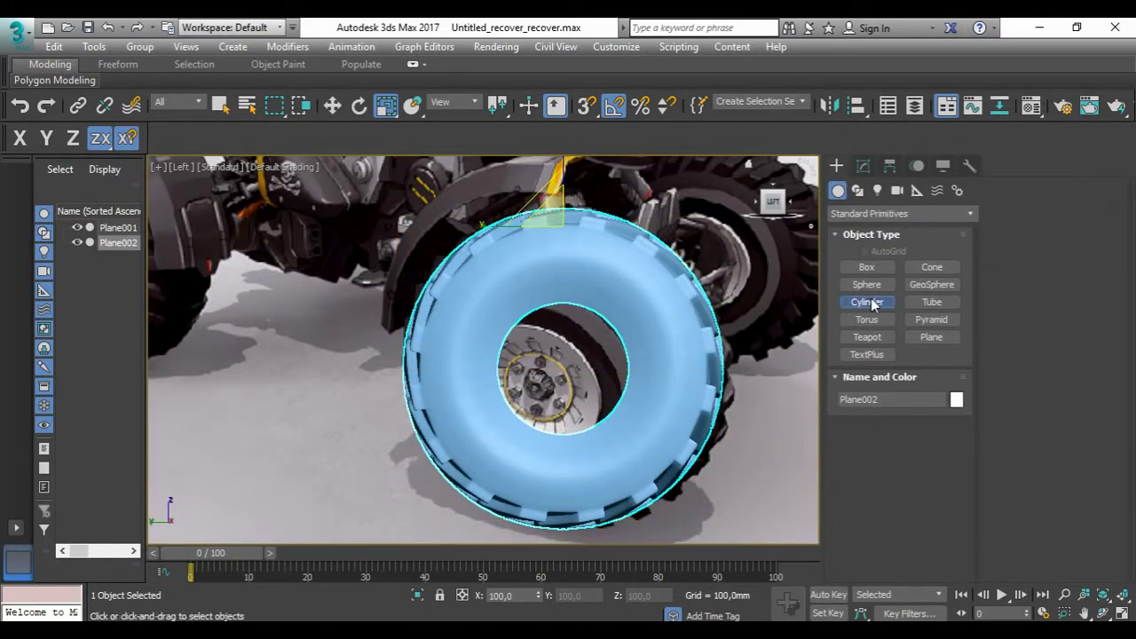
left_click(872, 304)
left_click_drag(565, 365, 585, 288)
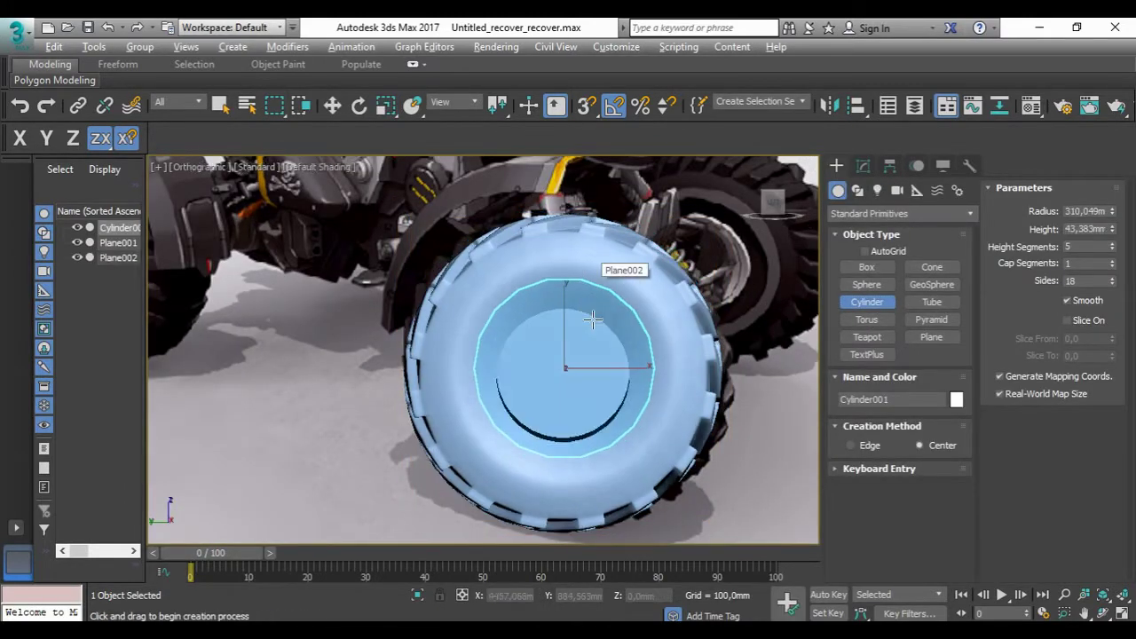
left_click(594, 307)
Step: Convert Cylinder001 to Editable Poly
key("w")
middle_click_drag(594, 308, 533, 364, "alt")
right_click(582, 358)
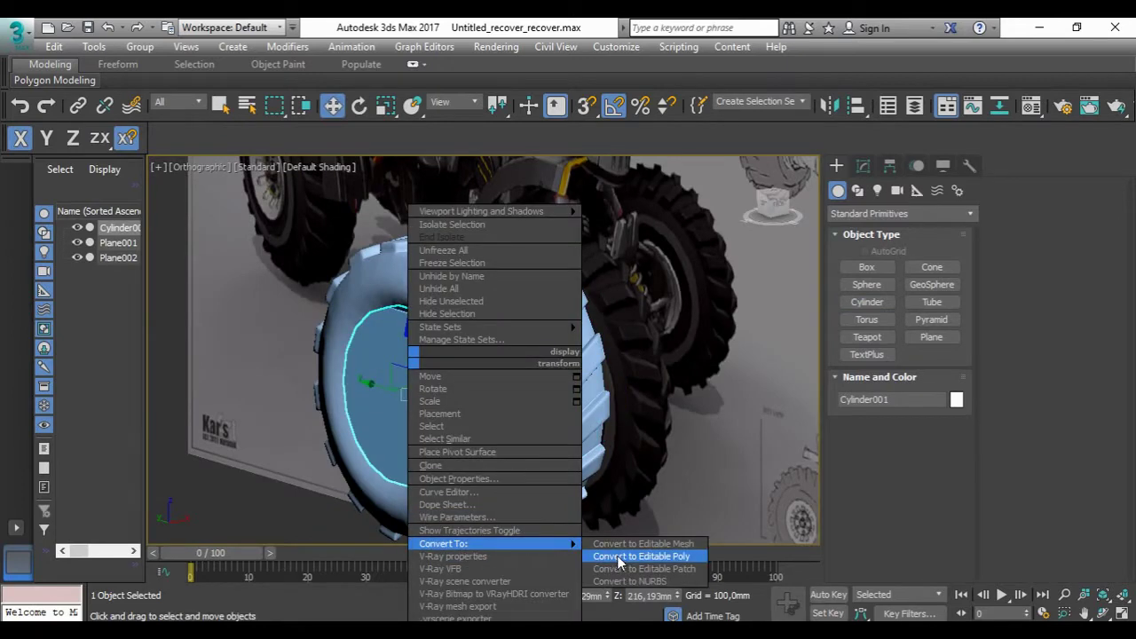
left_click(618, 557)
key("ctrl+z")
right_click(404, 369)
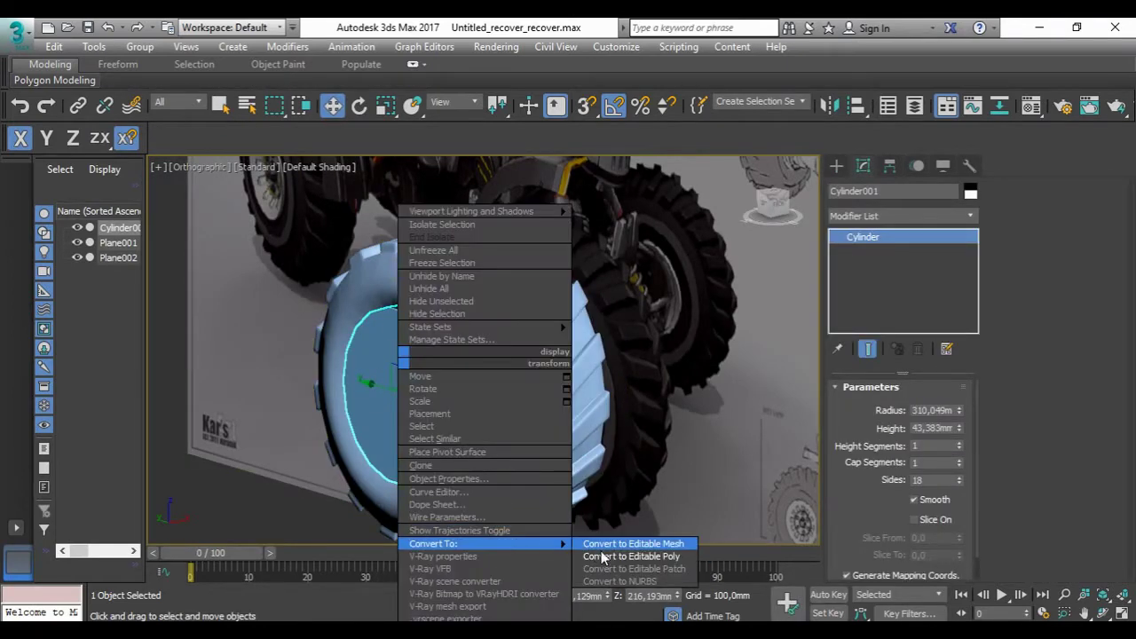
left_click(634, 545)
scroll(412, 399, "up", 5)
Step: Select the cylinder's cap polygon and its ring of cap vertices
key("4")
left_click(575, 315)
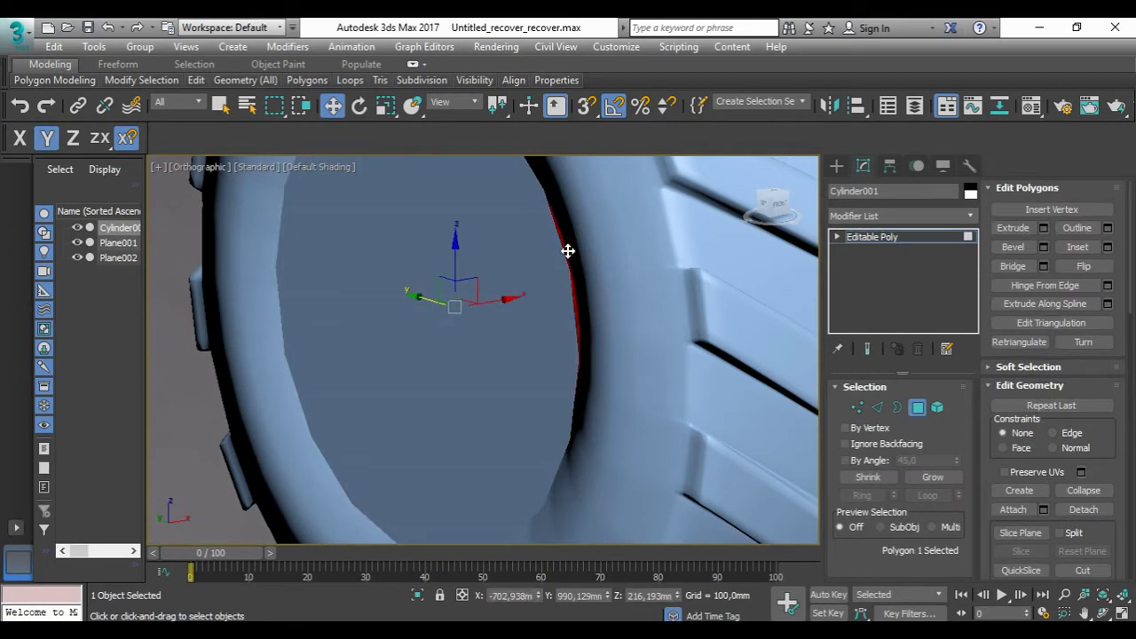
scroll(568, 251, "down", 5)
key("1")
mouse_move(568, 251)
middle_mouse_down("alt")
mouse_move(373, 391)
mouse_move(578, 284)
middle_mouse_up("alt")
scroll(578, 284, "down", 4)
scroll(578, 302, "up", 4)
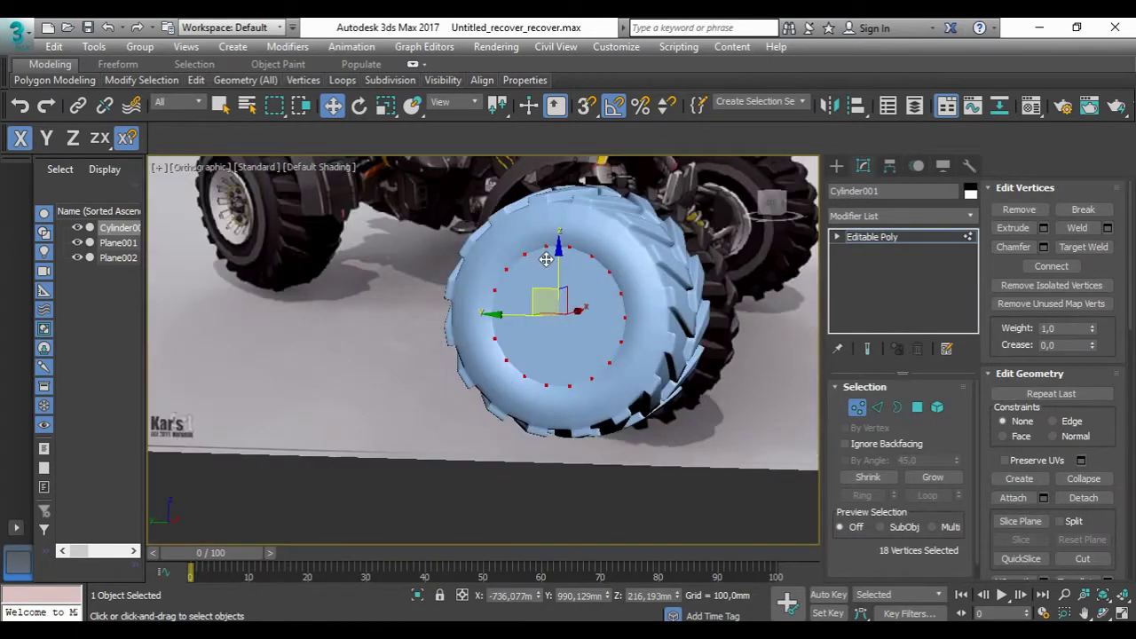
scroll(580, 318, "down", 1)
key("4")
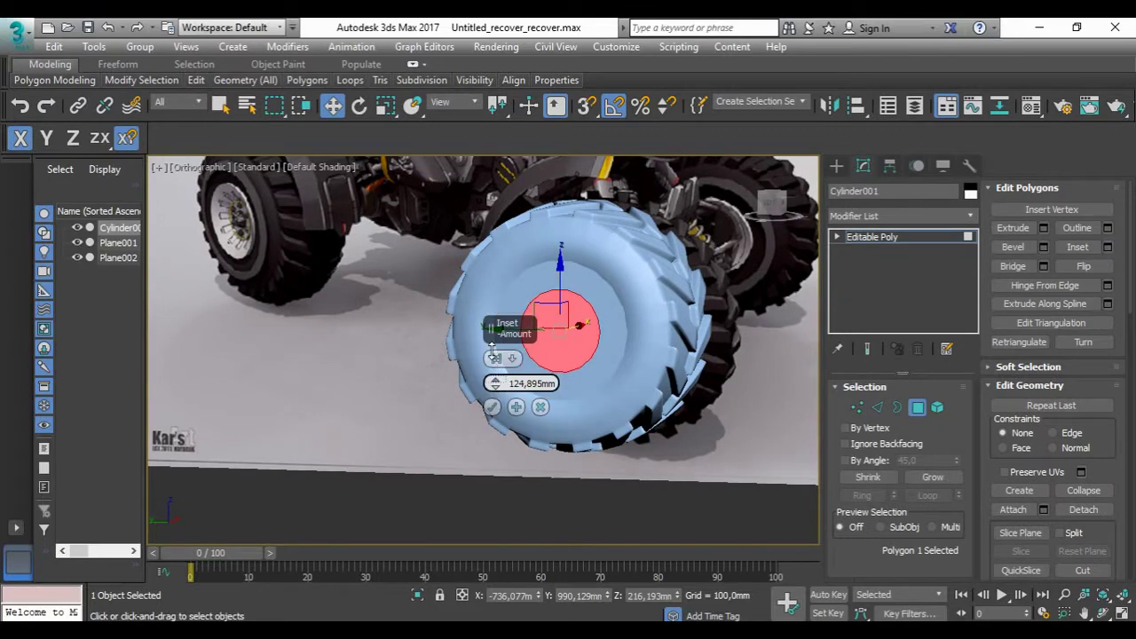
Step: Inset the cap polygon into a smaller inner ring and show edged faces
scroll(490, 412, "up", 2)
scroll(548, 319, "down", 3)
middle_click_drag(547, 320, 524, 302, "alt")
left_click(1107, 247)
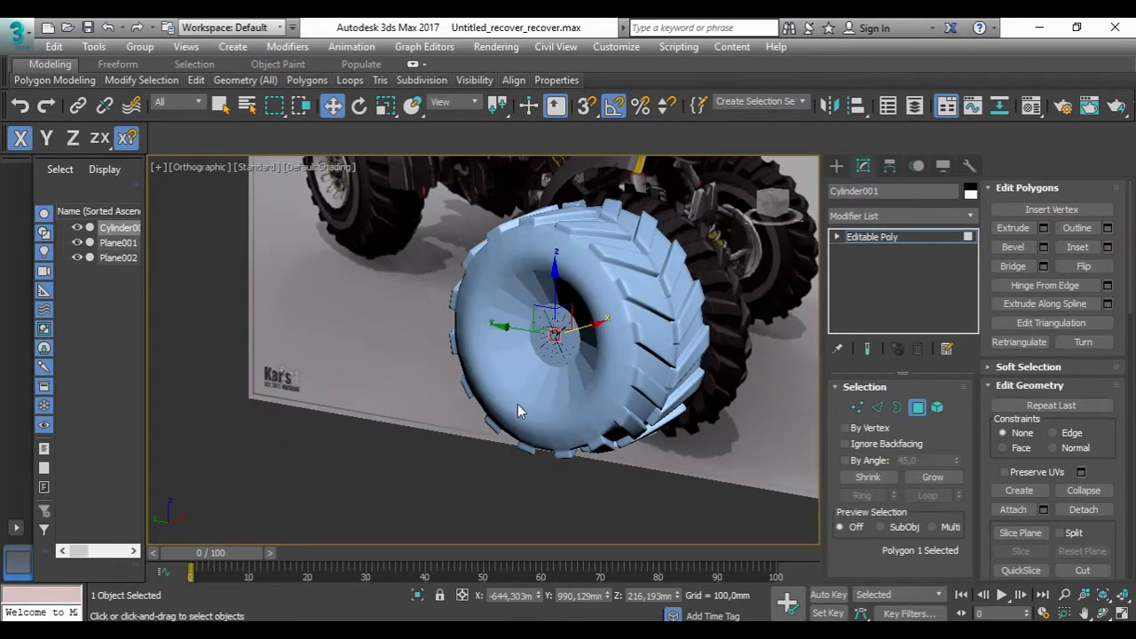
scroll(665, 337, "up", 5)
key("F4")
left_click(931, 214)
scroll(923, 293, "down", 10)
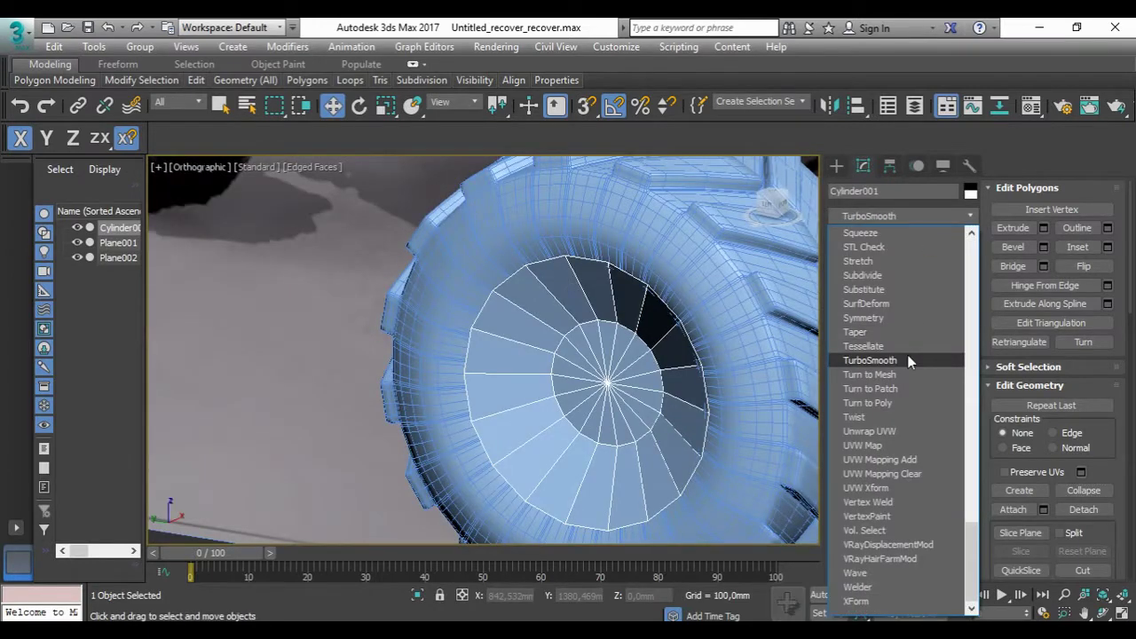
Step: Add TurboSmooth and a Shell modifier with a 5 mm outer amount to the rim disc
left_click(907, 359)
left_click(898, 252)
left_click(898, 219)
scroll(894, 221, "down", 10)
left_click(886, 235)
type("5")
left_click(839, 236)
scroll(612, 373, "up", 3)
Step: Collapse the stack to the Shell and convert the rim back to Editable Poly
right_click(872, 251)
left_click(888, 368)
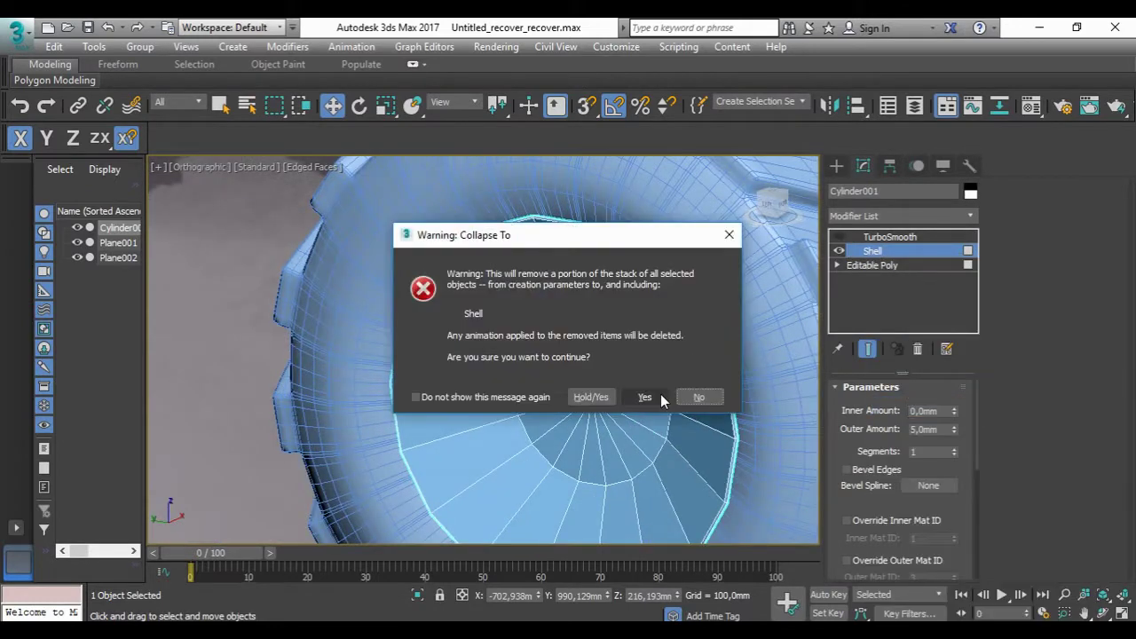
left_click(644, 397)
right_click(896, 237)
right_click(661, 337)
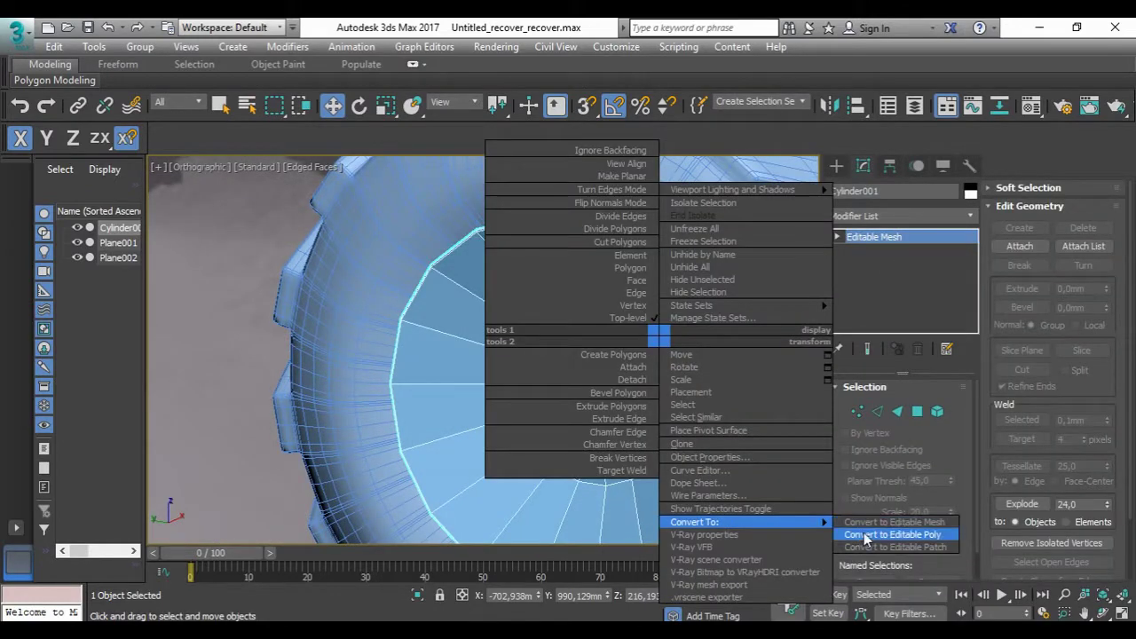
left_click(863, 535)
Step: Ring-select the cap edges and connect them with a loop slid toward the cap edge
left_click(877, 408)
scroll(503, 317, "up", 2)
left_click(861, 494)
left_click(1106, 285)
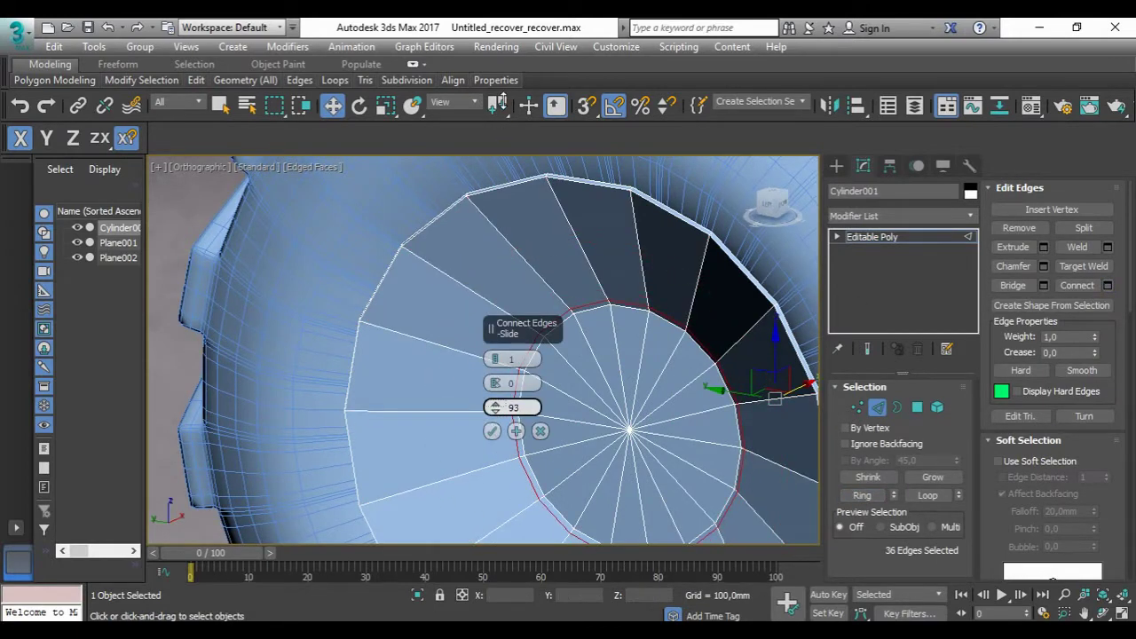
left_click(492, 432)
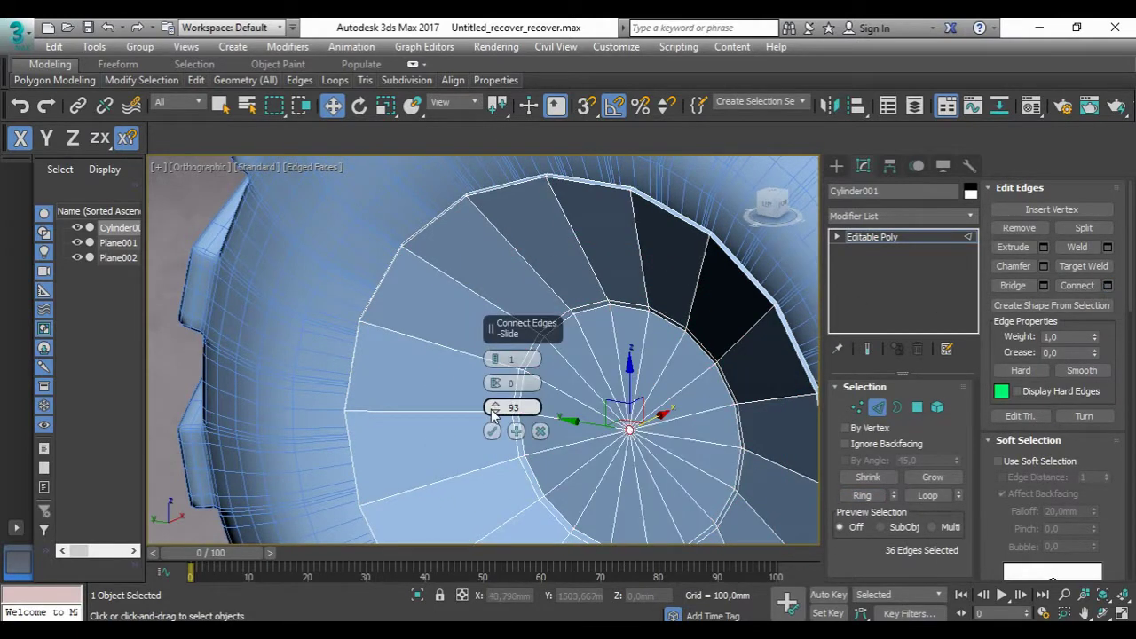
left_click_drag(496, 407, 489, 451)
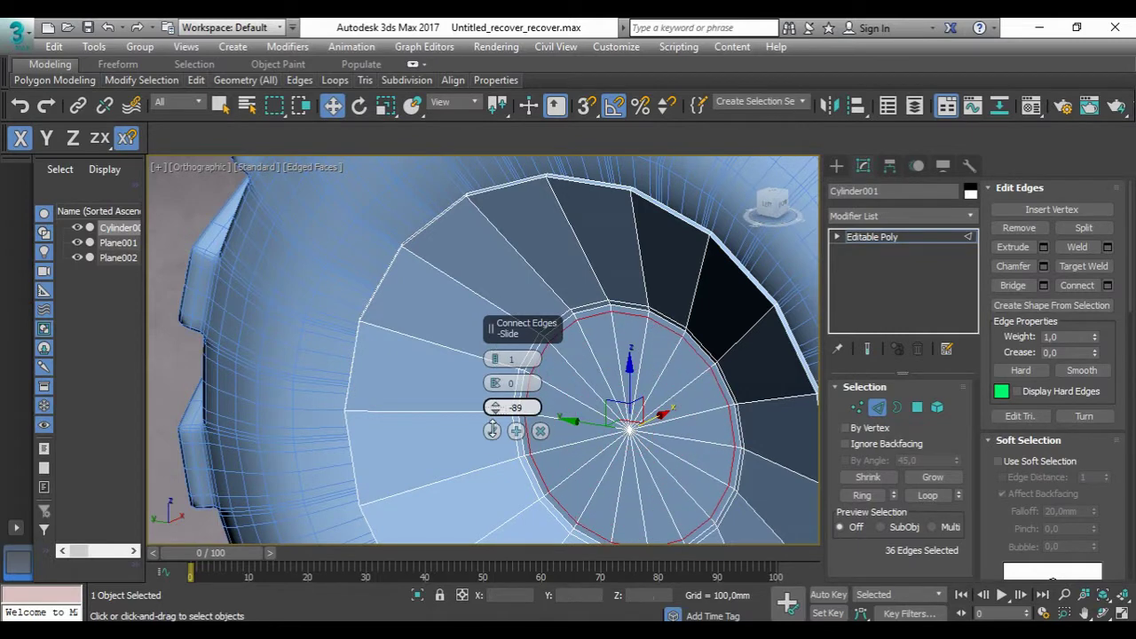
left_click(493, 432)
Step: Reapply TurboSmooth on top of the rim's editable poly
left_click(871, 237)
right_click(875, 241)
left_click(900, 246)
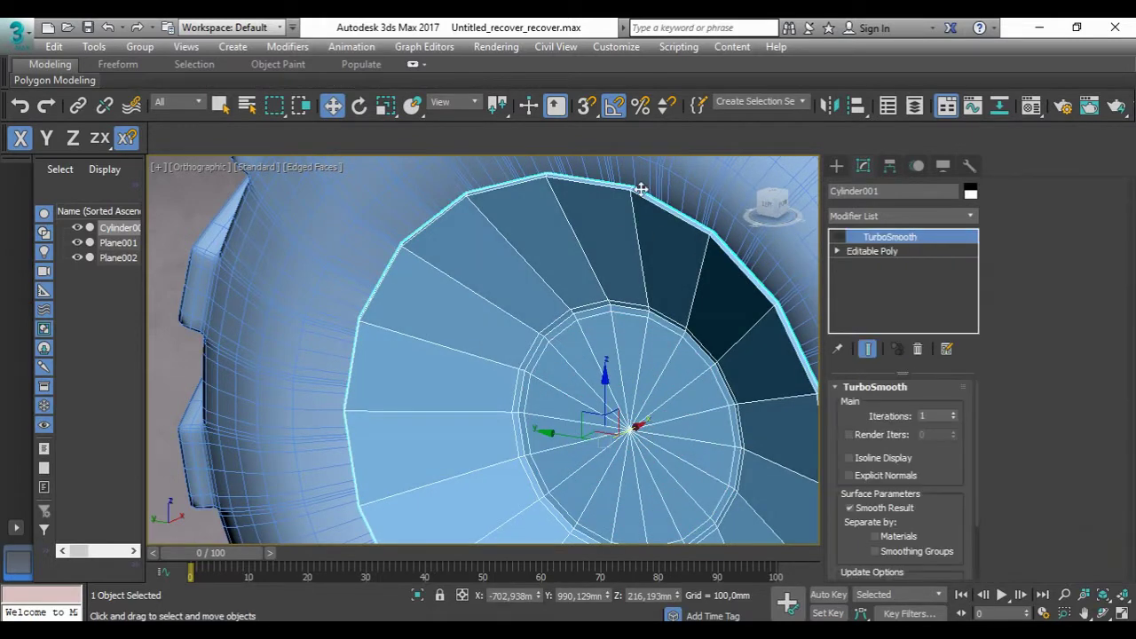
scroll(626, 215, "up", 5)
Step: Connect two new edge loops around the outer band, spread toward the band edges
left_click(872, 251)
left_click(877, 406)
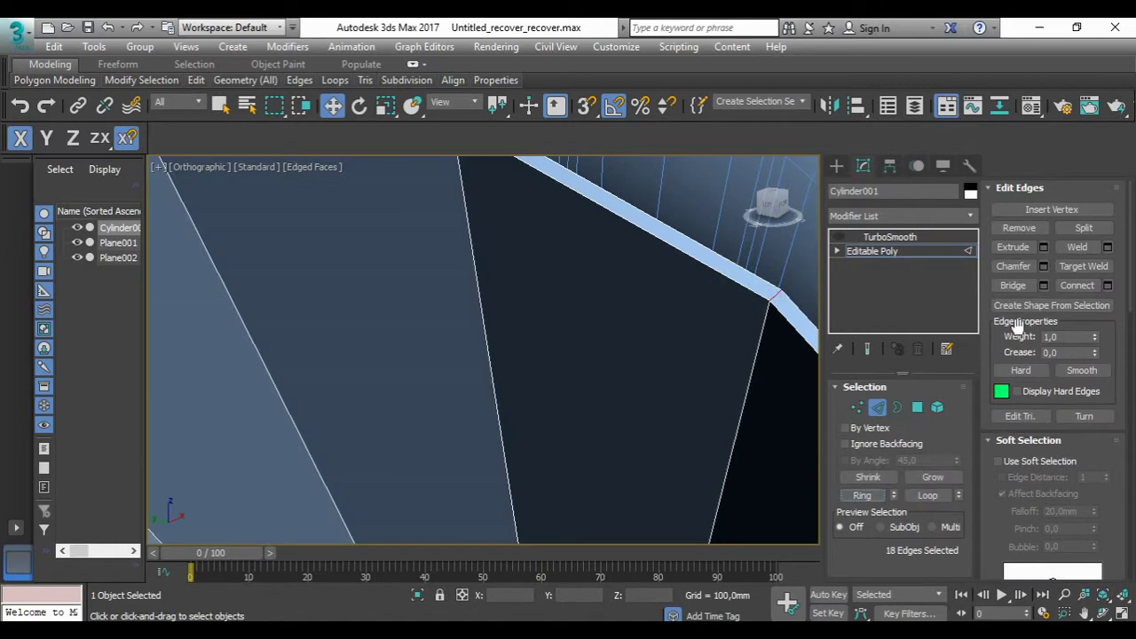
left_click(1107, 285)
scroll(443, 344, "up", 3)
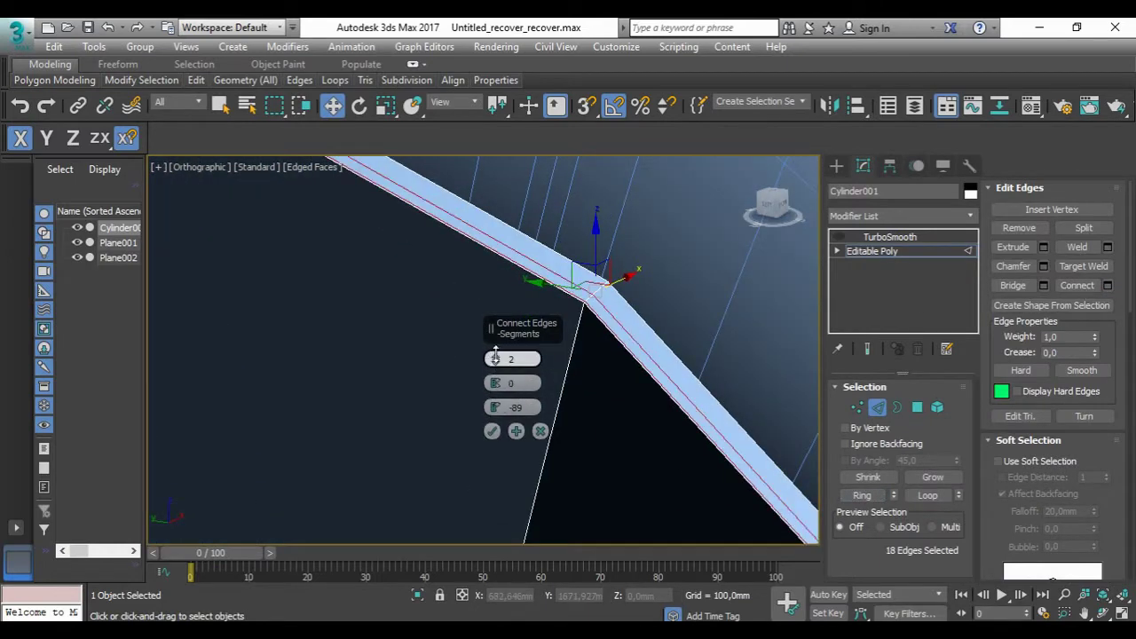
right_click(495, 409)
left_click_drag(494, 371, 495, 390)
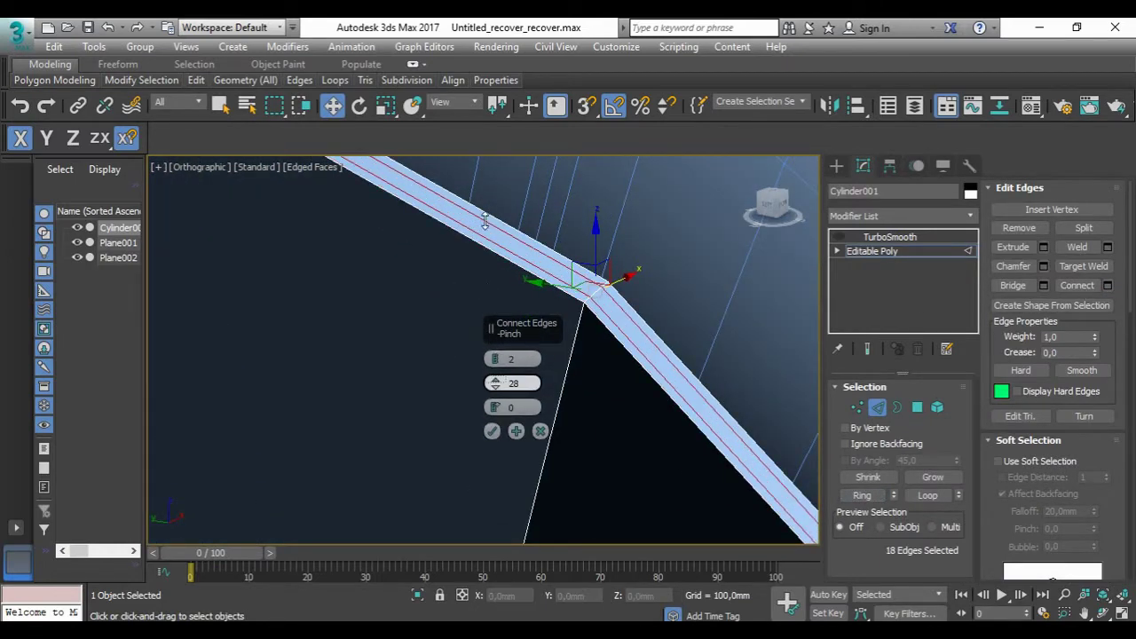
left_click(492, 432)
scroll(498, 430, "down", 5)
Step: Leave edge mode and orbit around the smoothed rim to review it
left_click(877, 406)
left_click(890, 236)
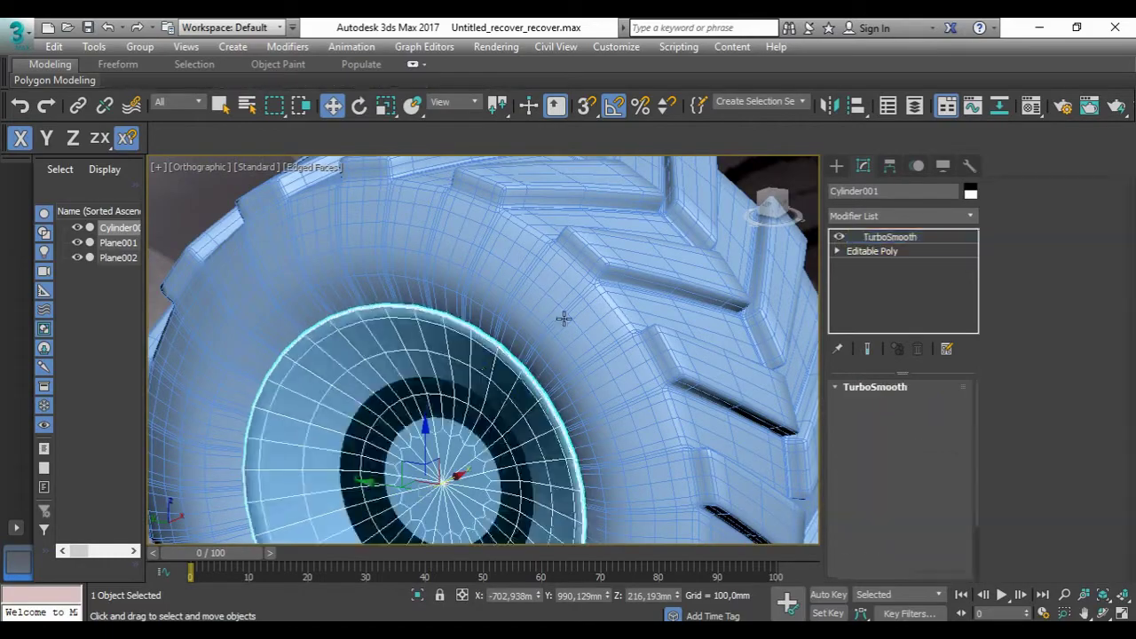
scroll(505, 400, "up", 3)
scroll(604, 358, "up", 2)
scroll(604, 358, "down", 1)
scroll(612, 364, "down", 3)
middle_click_drag(581, 386, 846, 253, "alt")
middle_click_drag(558, 347, 510, 306, "alt")
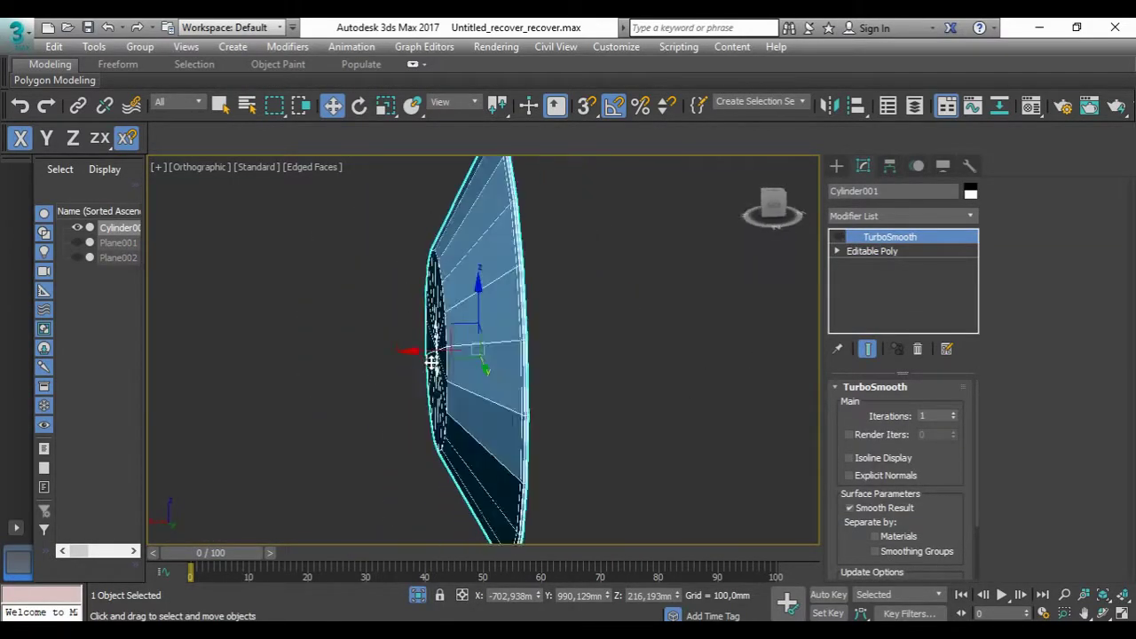
Step: Ring-select the centre cap edges and connect them into extra edge loops
left_click(888, 251)
middle_click_drag(585, 337, 533, 304, "alt")
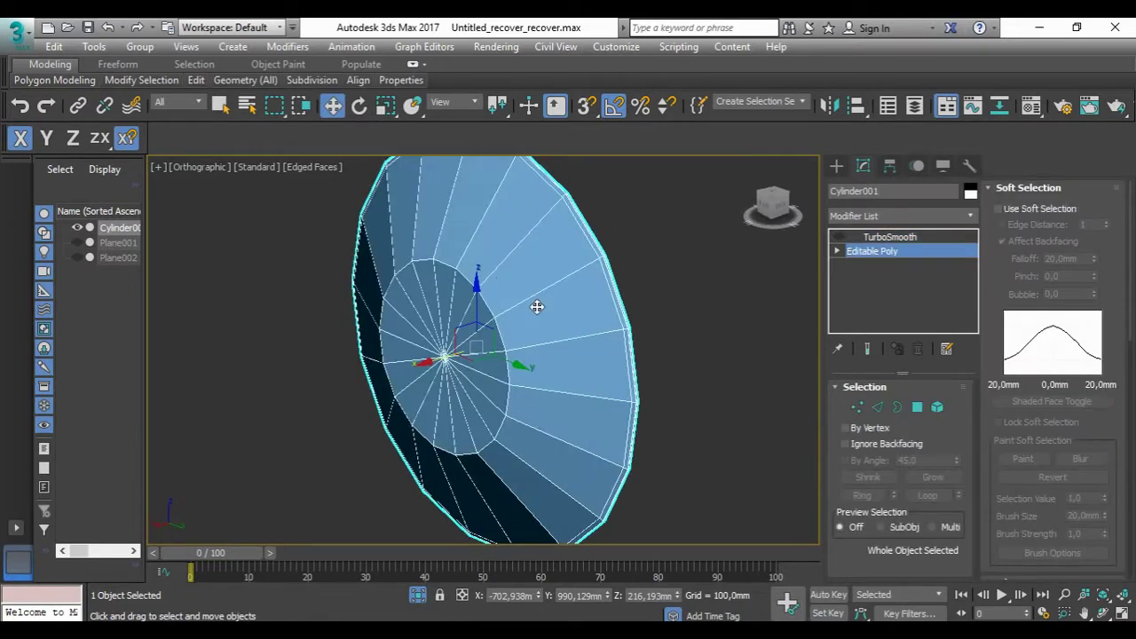
key("2")
left_click(862, 496)
left_click(1107, 285)
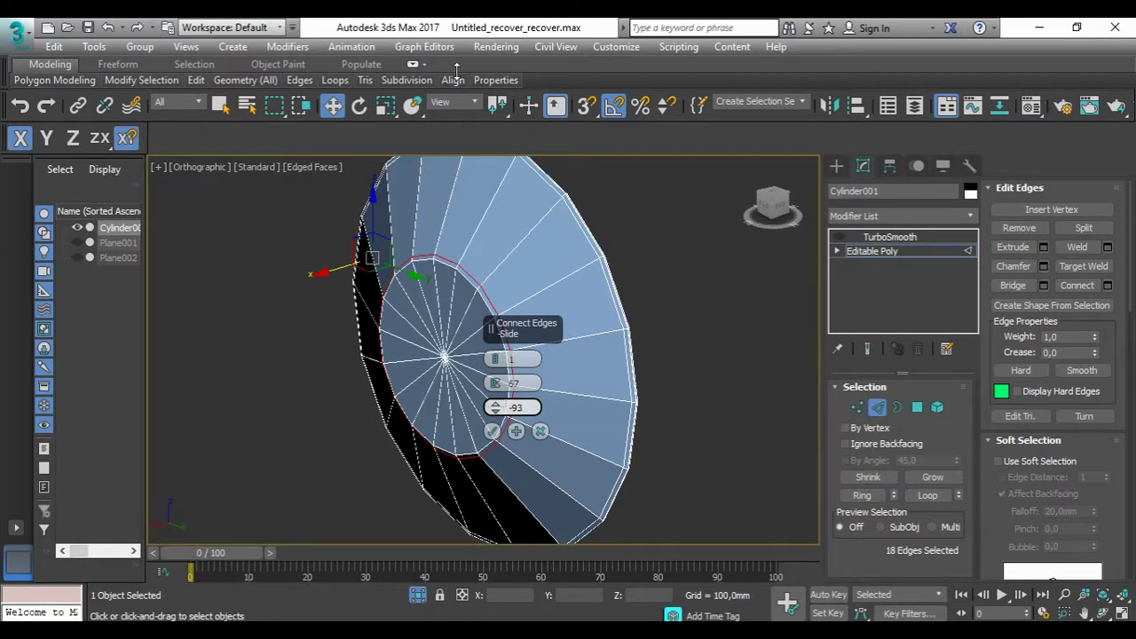
left_click(492, 432)
mouse_move(492, 434)
middle_mouse_down("alt")
mouse_move(414, 316)
mouse_move(309, 373)
middle_mouse_up("alt")
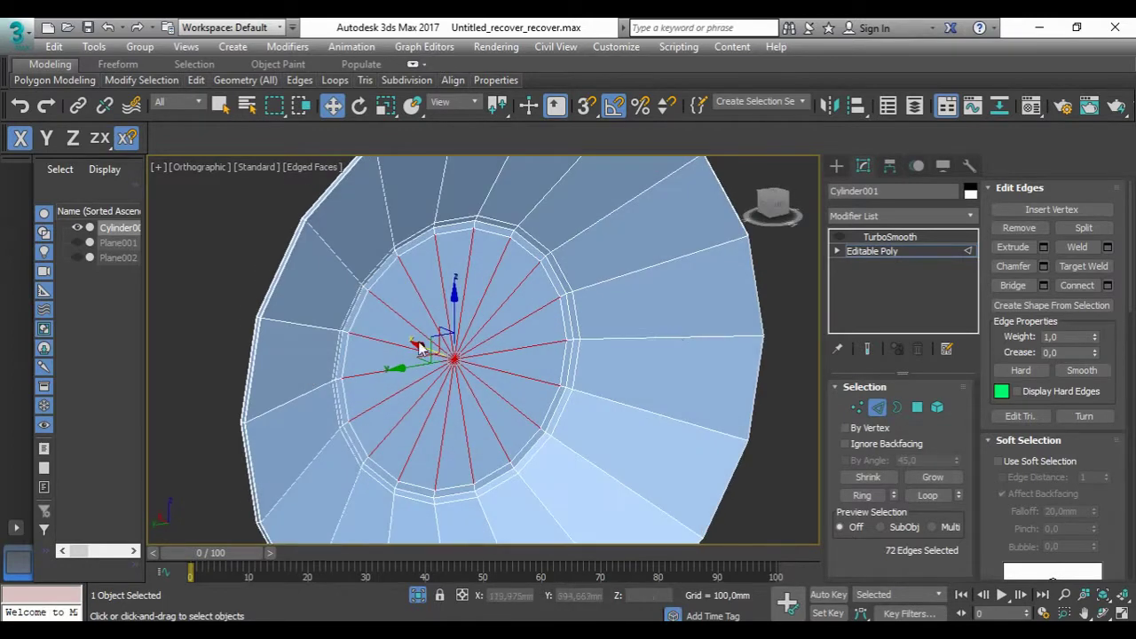
middle_click_drag(621, 355, 481, 346, "alt")
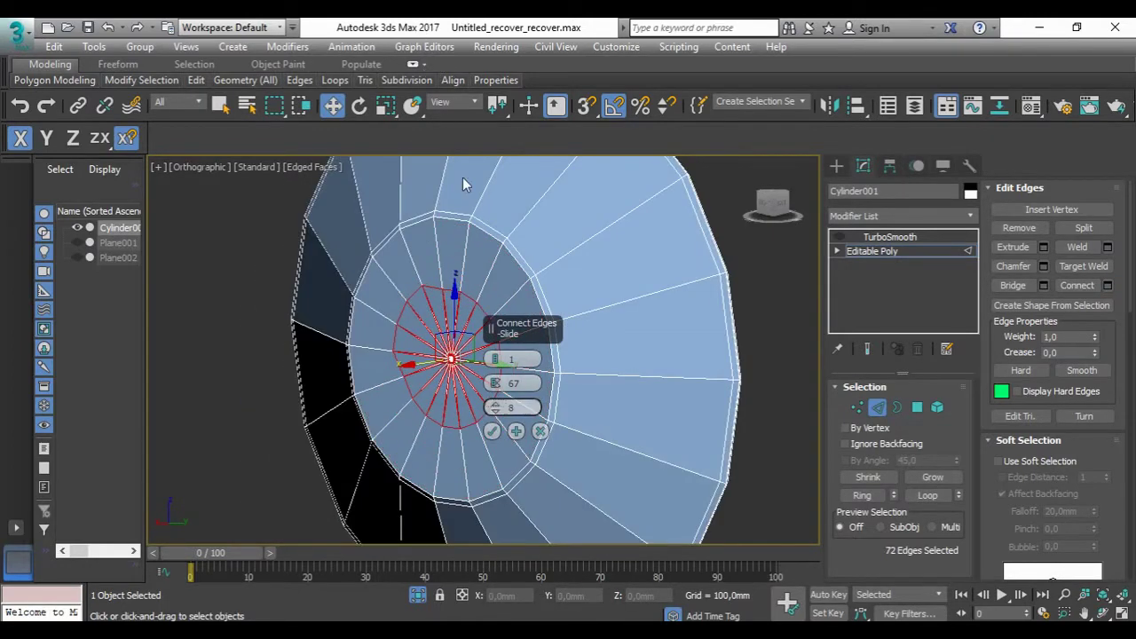
left_click(492, 432)
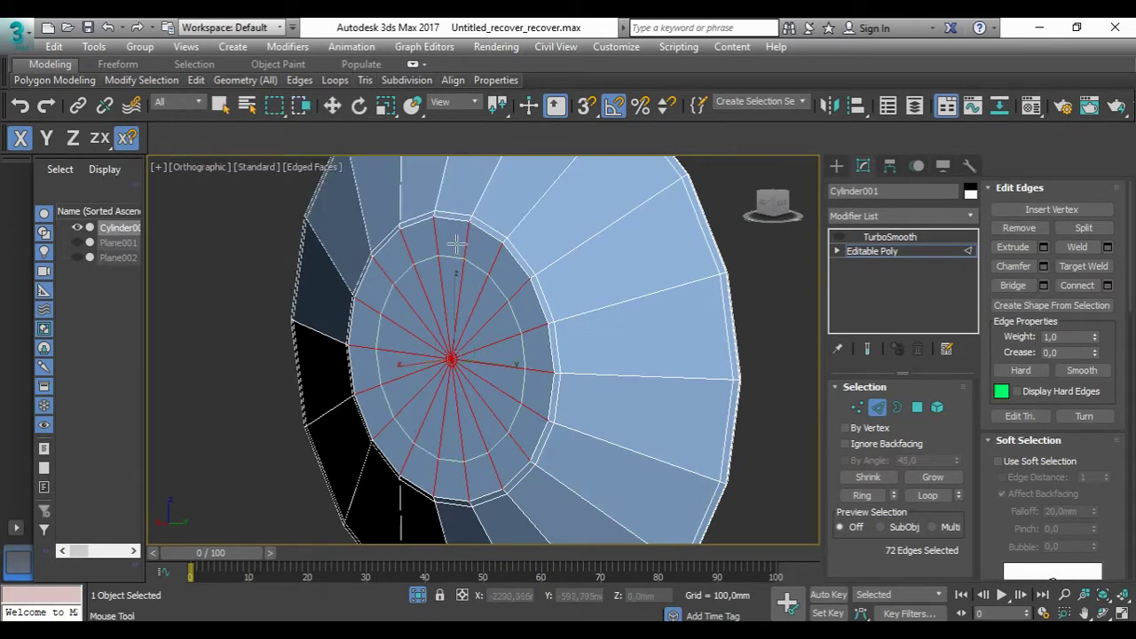
Step: Show the smoothed end result with Edged Faces off, then reselect the rim
left_click(772, 293)
left_click(877, 407)
left_click(868, 348)
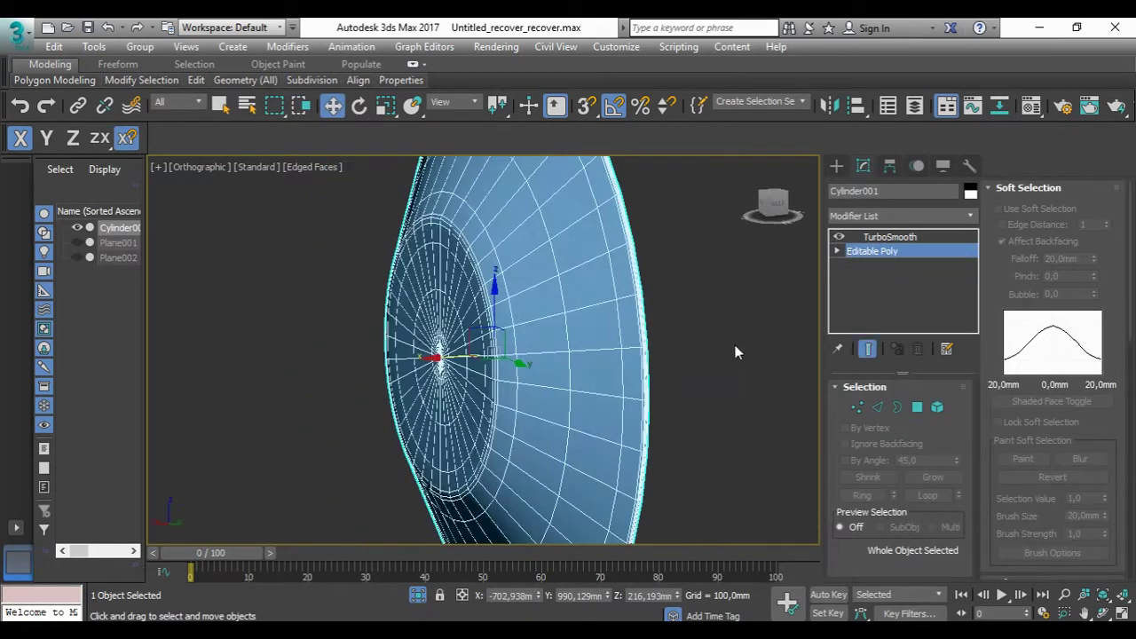
key("F4")
scroll(500, 487, "down", 3)
scroll(409, 453, "down", 5)
middle_click_drag(405, 433, 409, 373, "alt")
scroll(601, 381, "up", 5)
left_click(430, 340)
scroll(430, 340, "down", 3)
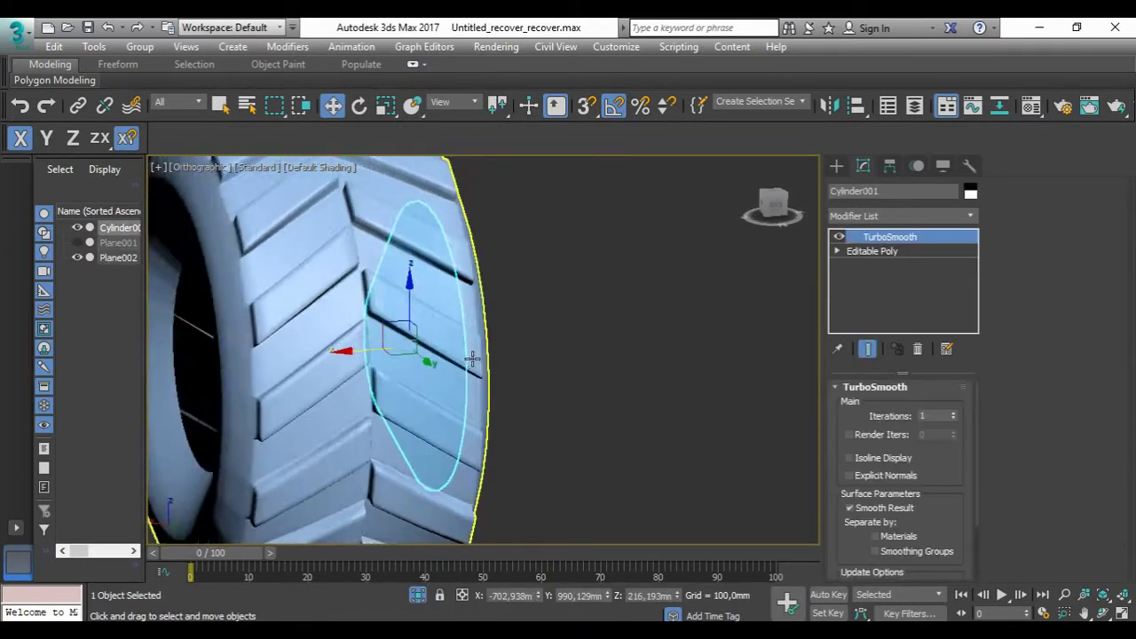
Step: Clone the rim as a Copy, mirror it across X and place it on the tire's far side
scroll(426, 355, "down", 3)
left_click_drag(417, 368, 298, 373, "shift")
left_click(574, 398)
left_click(830, 106)
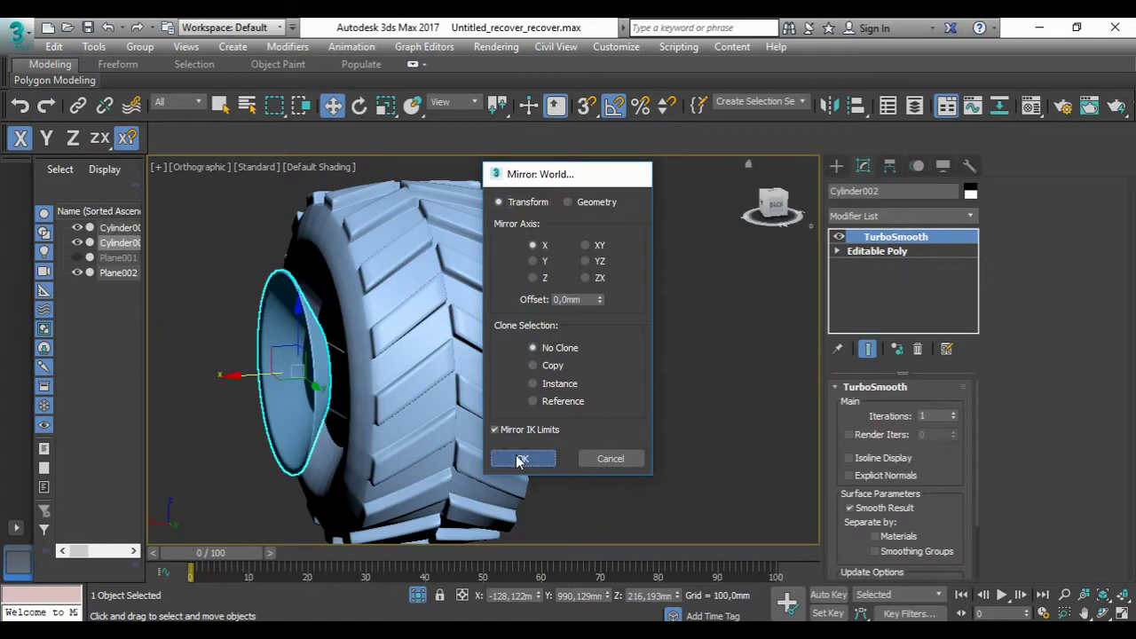
left_click(528, 460)
scroll(266, 371, "up", 4)
scroll(283, 373, "up", 2)
scroll(283, 373, "down", 4)
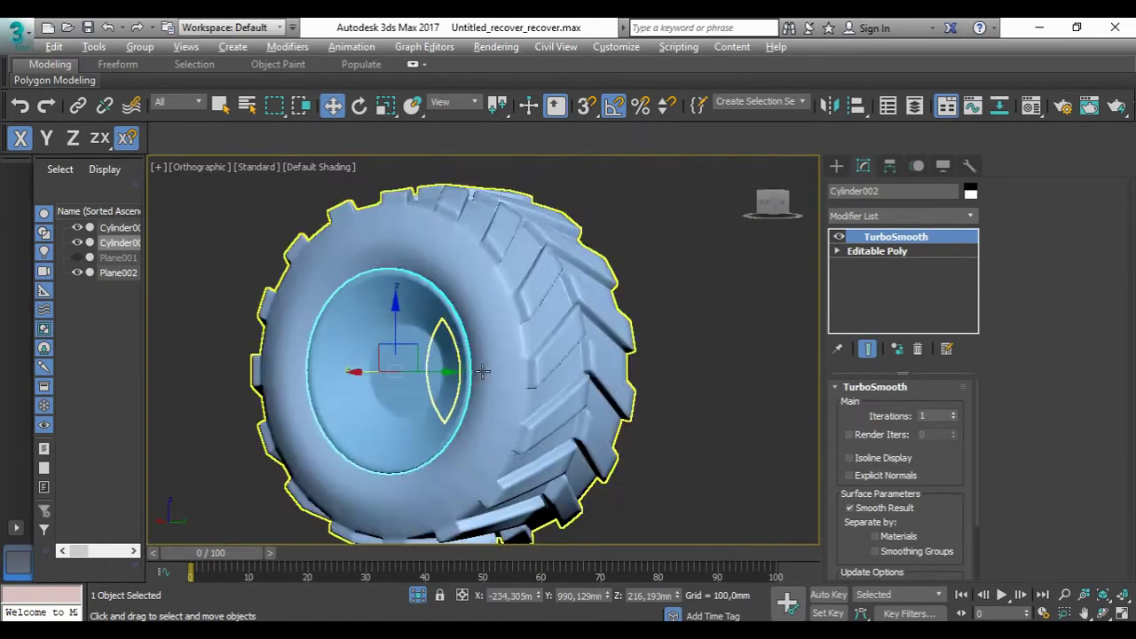
middle_click_drag(301, 373, 375, 305, "alt")
scroll(390, 355, "down", 3)
mouse_move(401, 380)
middle_mouse_down("alt")
mouse_move(340, 386)
mouse_move(343, 370)
middle_mouse_up("alt")
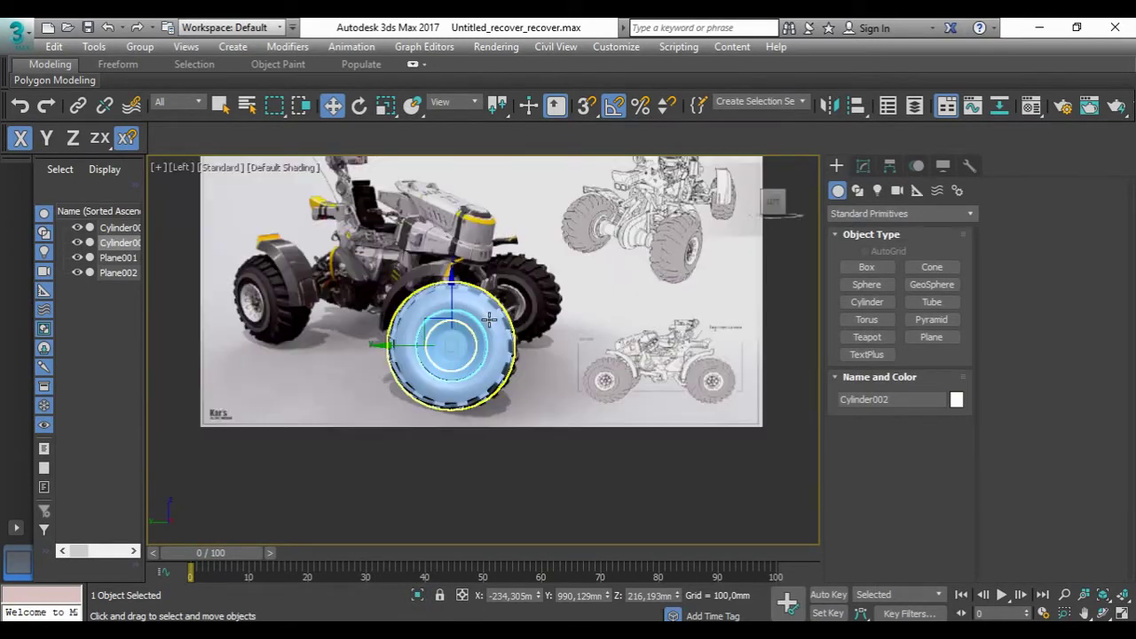
Step: Clone the tire and both rims along X, including an Instance copy alongside
left_click(772, 213)
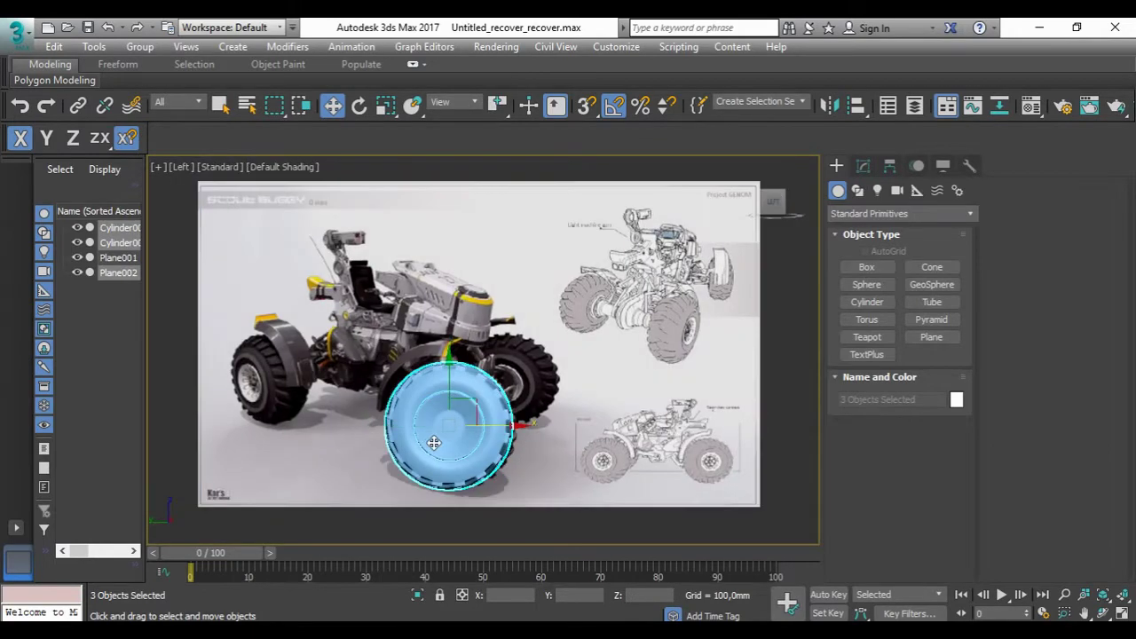
left_click_drag(487, 384, 214, 386, "shift")
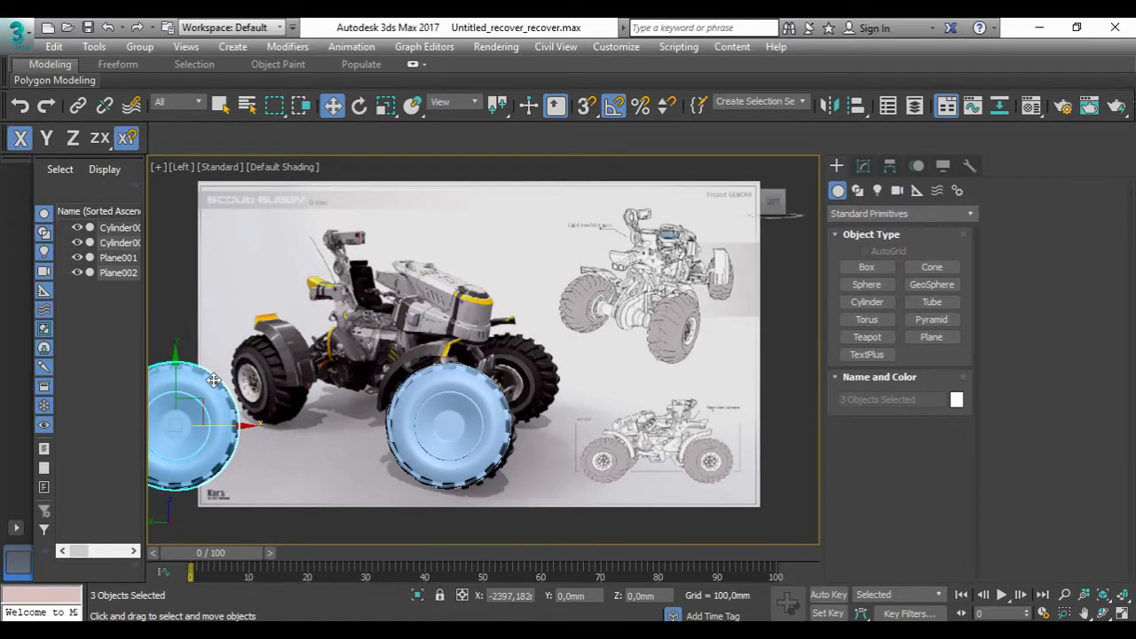
left_click(577, 399)
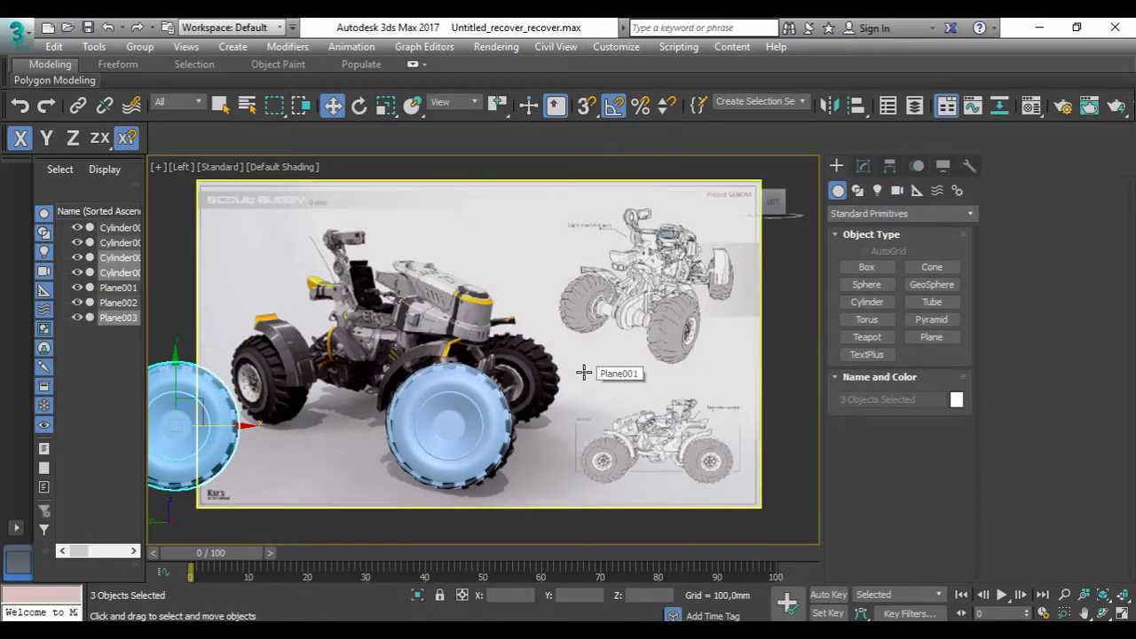
scroll(460, 386, "up", 4)
scroll(477, 357, "down", 4)
mouse_move(476, 357)
middle_mouse_down("alt")
mouse_move(494, 387)
mouse_move(543, 363)
middle_mouse_up("alt")
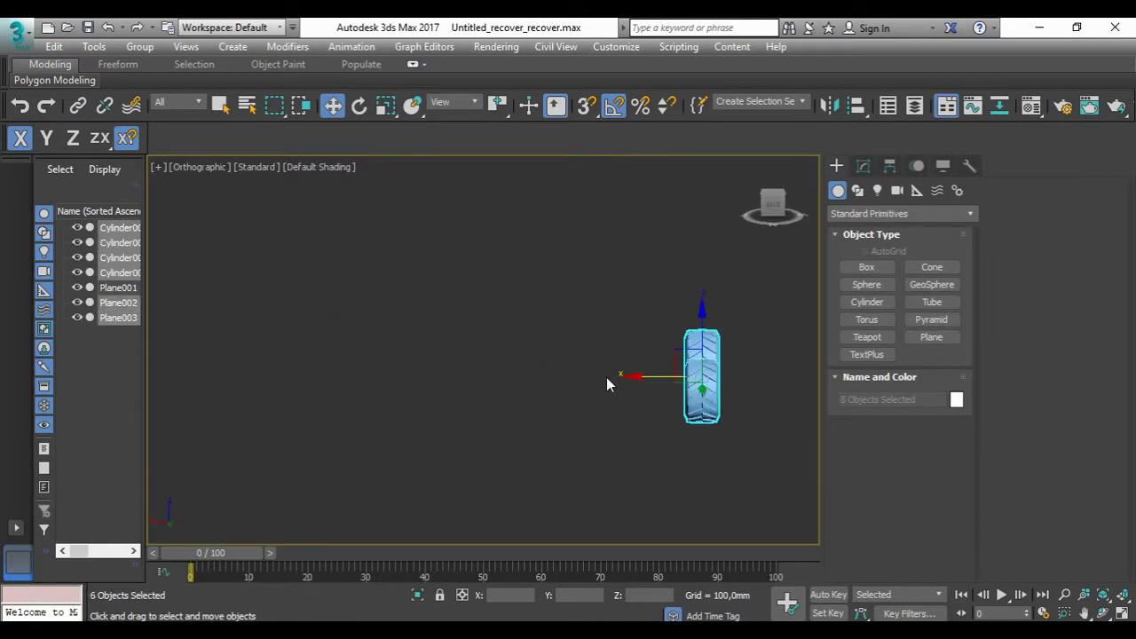
left_click_drag(639, 376, 502, 351, "shift")
left_click(582, 400)
Step: Return to the side view and start a Cylinder in wireframe display
key("shift+z")
key("shift+z")
key("shift+z")
key("shift+z")
left_click(866, 301)
key("F3")
scroll(412, 413, "up", 5)
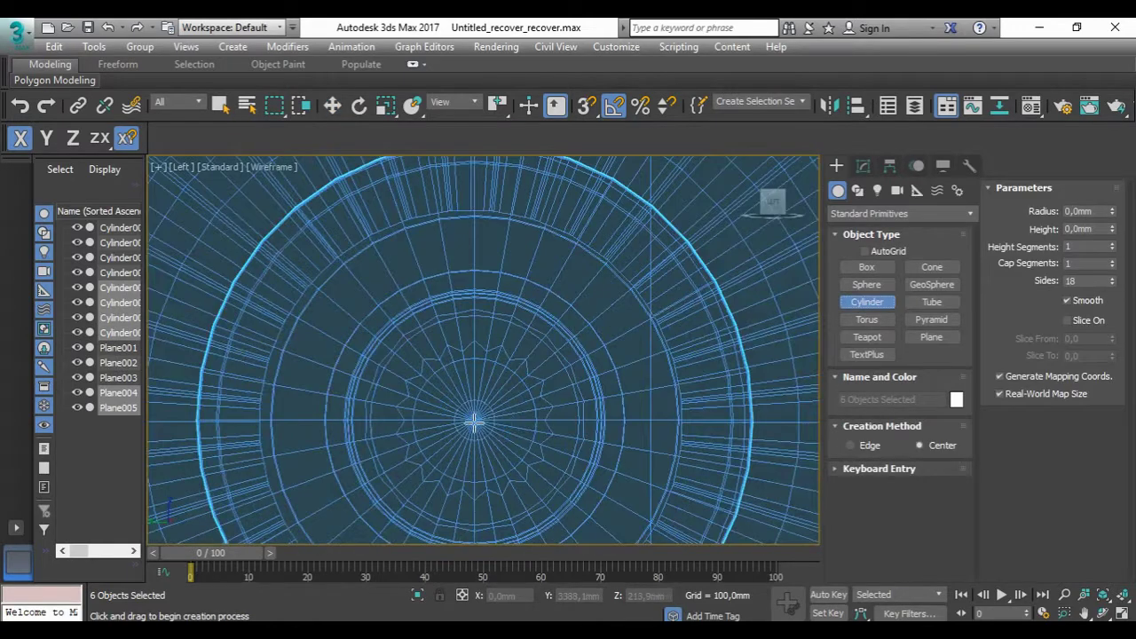
Step: Draw a cylinder at the wheel centre and convert it to Editable Poly
left_click_drag(475, 416, 476, 305)
key("F3")
scroll(475, 287, "down", 5)
middle_click_drag(476, 287, 532, 293, "alt")
key("w")
right_click(479, 351)
left_click(722, 553)
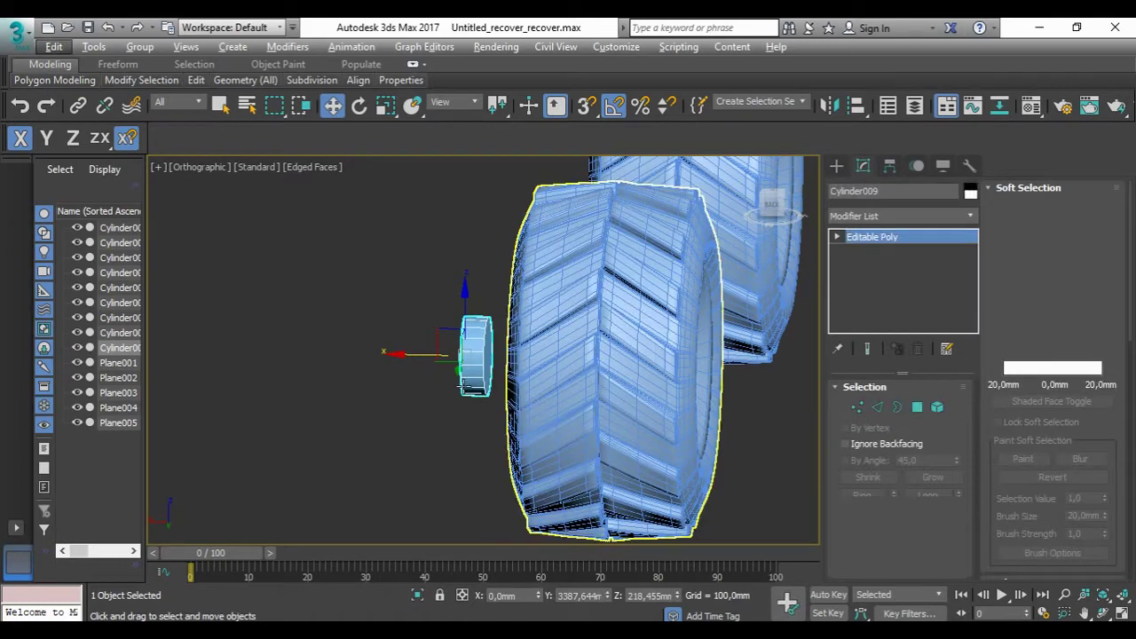
Step: Vertex-snap the cylinder's end vertices onto the far wheel hub to span both wheels
middle_click_drag(723, 553, 506, 381, "alt")
left_click_drag(478, 422, 480, 422)
mouse_move(485, 420)
middle_mouse_down("alt")
mouse_move(516, 310)
mouse_move(526, 421)
middle_mouse_up("alt")
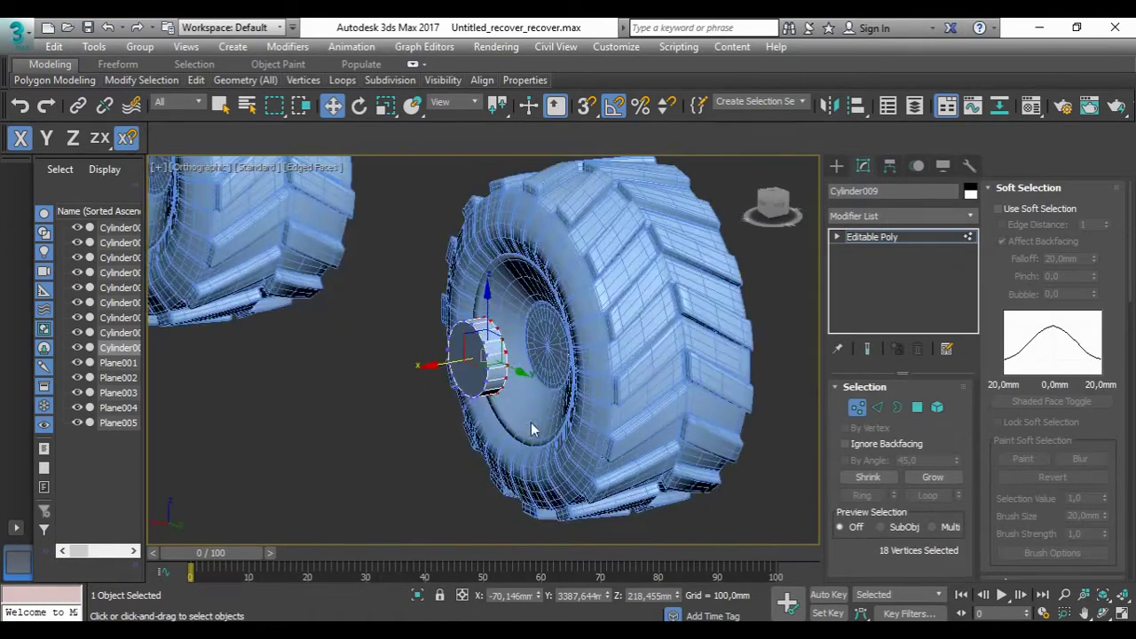
scroll(550, 355, "up", 5)
key("s")
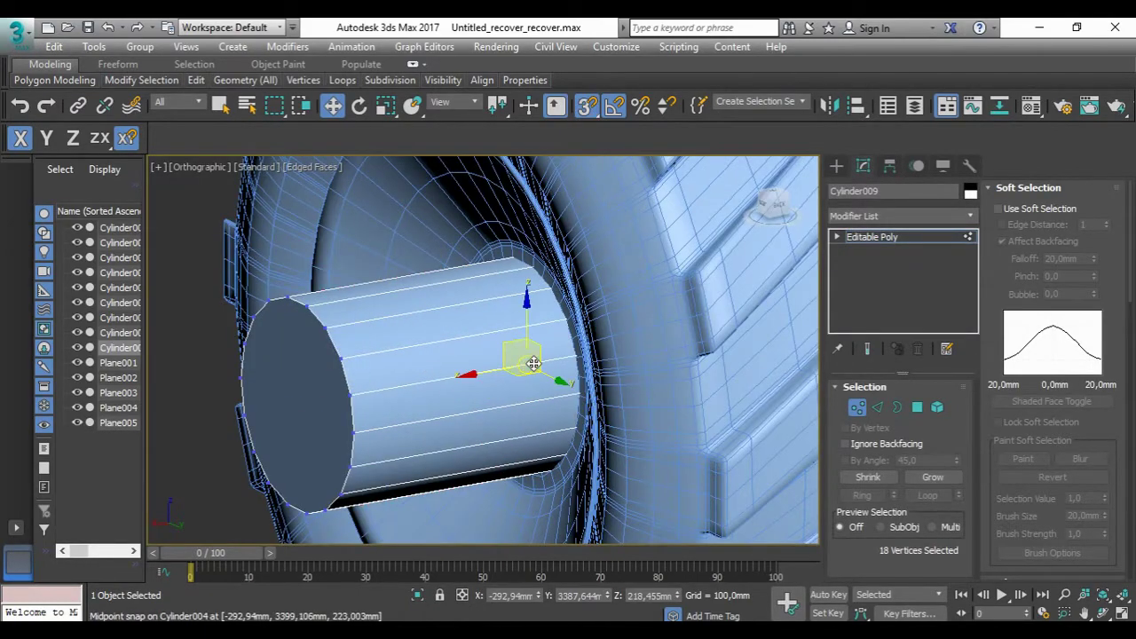
scroll(521, 359, "down", 4)
scroll(324, 296, "down", 4)
scroll(324, 297, "down", 4)
middle_click_drag(324, 296, 566, 318, "alt")
left_click_drag(566, 318, 178, 302)
middle_click_drag(178, 301, 313, 309, "alt")
scroll(312, 309, "up", 5)
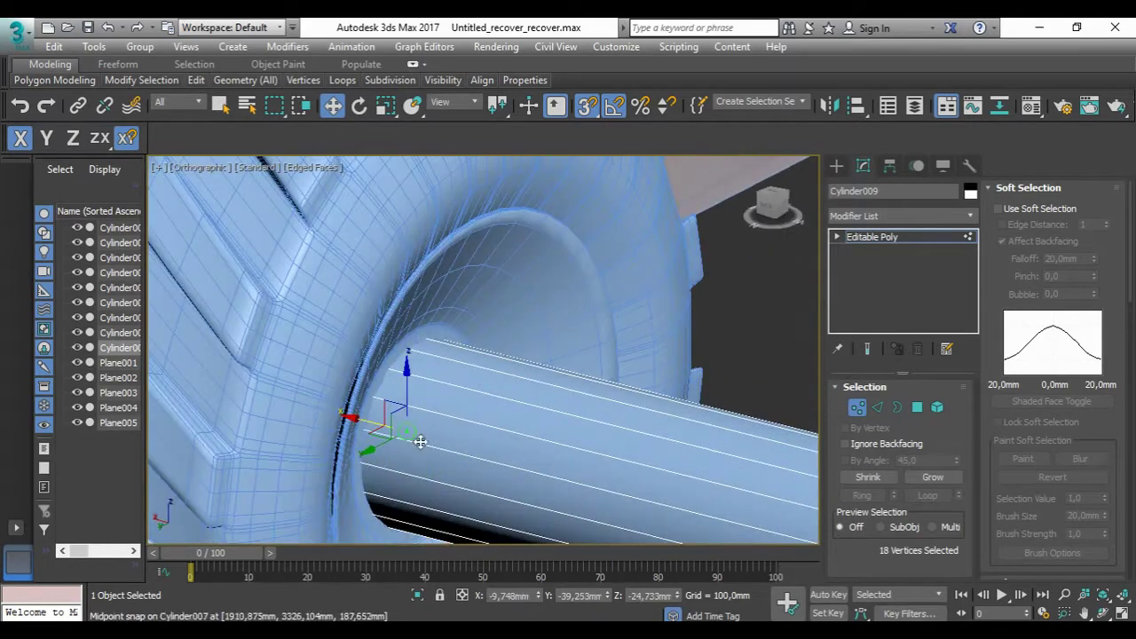
scroll(457, 326, "down", 5)
scroll(472, 385, "down", 3)
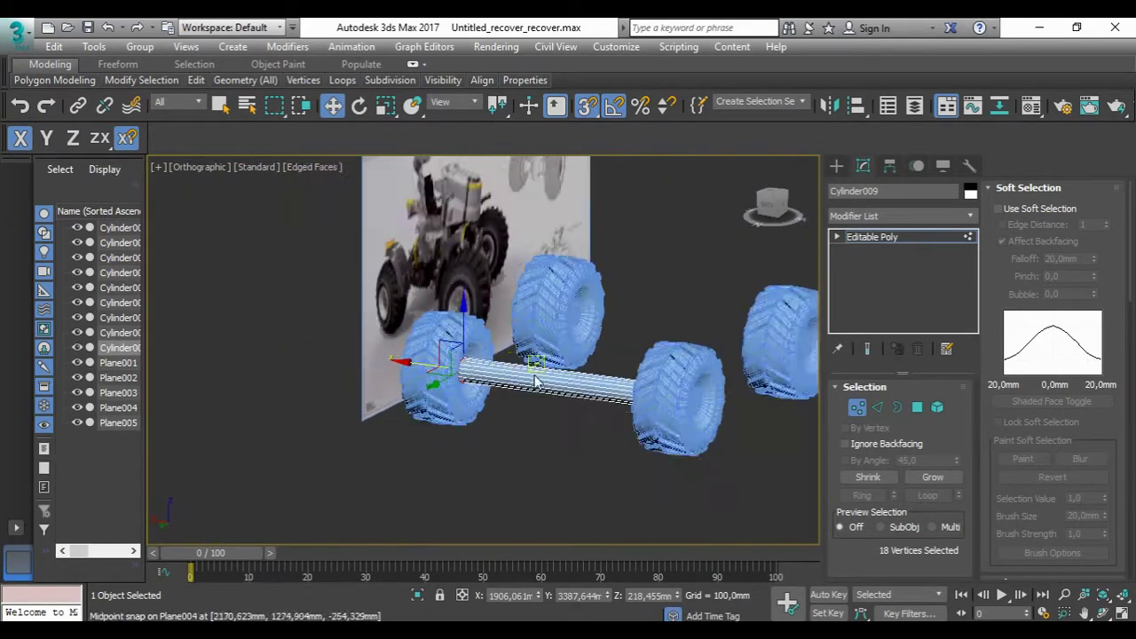
scroll(238, 286, "up", 3)
scroll(674, 469, "up", 2)
Step: Scale the axle's end vertex ring up in the hub plane to fit the hub
key("r")
key("F8")
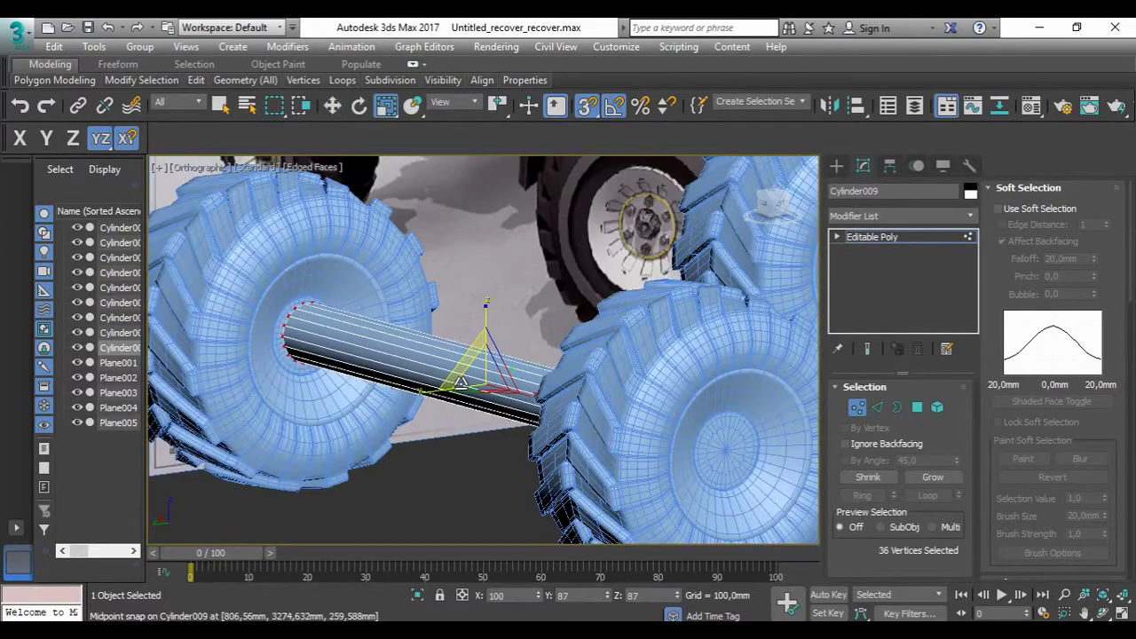
mouse_move(675, 469)
middle_mouse_down("alt")
mouse_move(672, 538)
mouse_move(583, 310)
middle_mouse_up("alt")
key("F3")
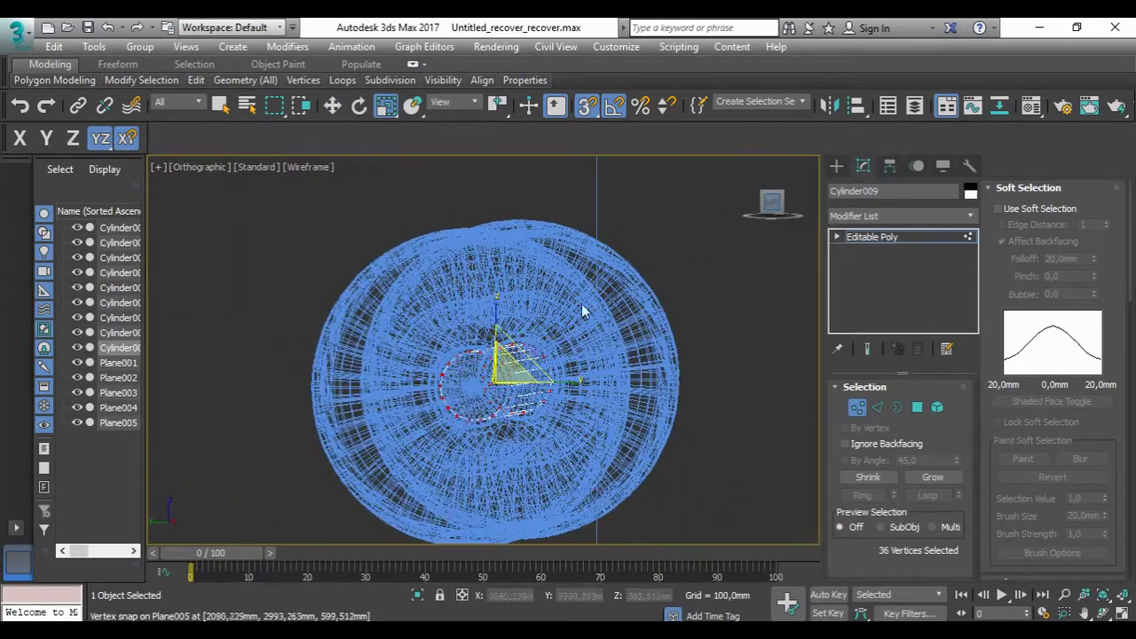
key("l")
scroll(540, 363, "up", 3)
key("F8")
left_click_drag(532, 410, 530, 364)
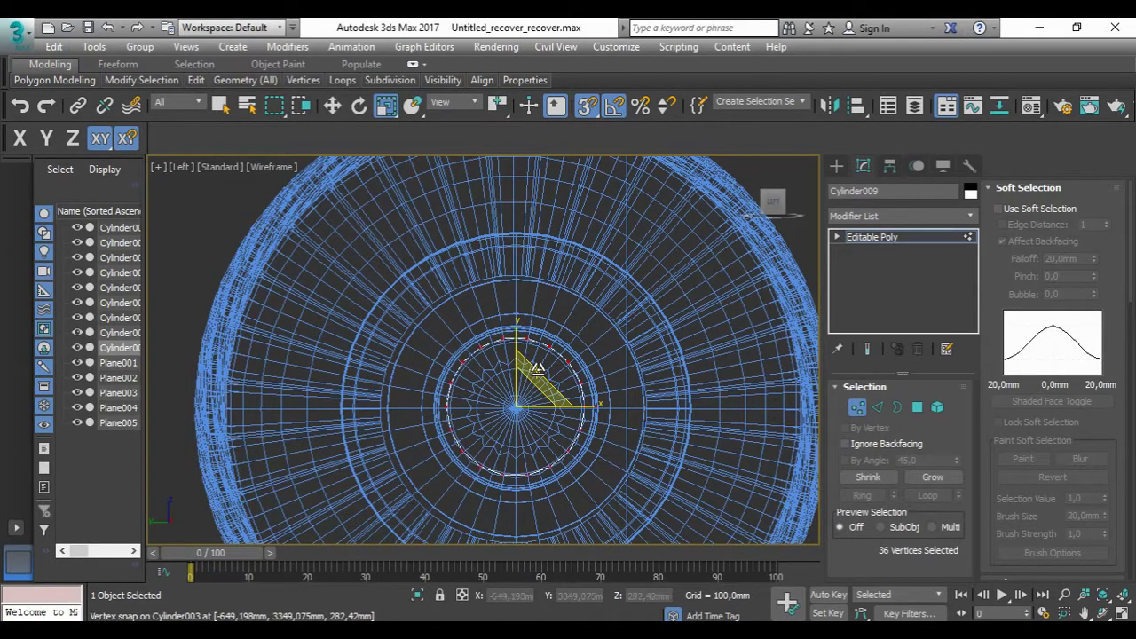
left_click_drag(504, 527, 503, 254)
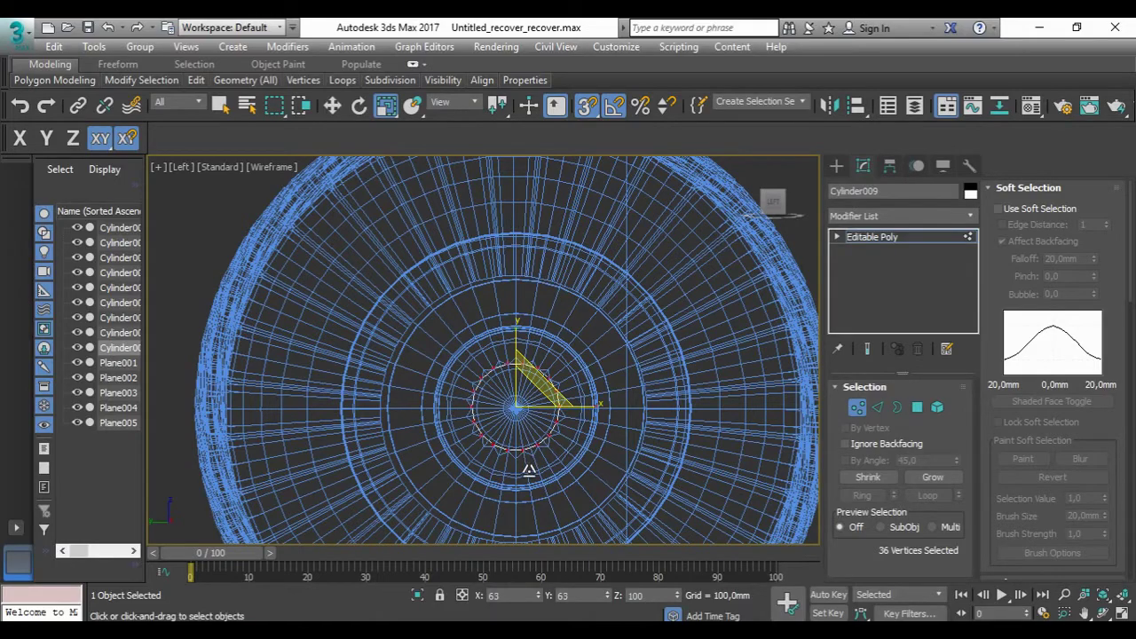
Step: Back in shaded view, Connect 2 edge loops along the axle's edges
key("F3")
middle_click_drag(506, 417, 569, 400, "alt")
scroll(604, 417, "up", 3)
scroll(624, 429, "up", 2)
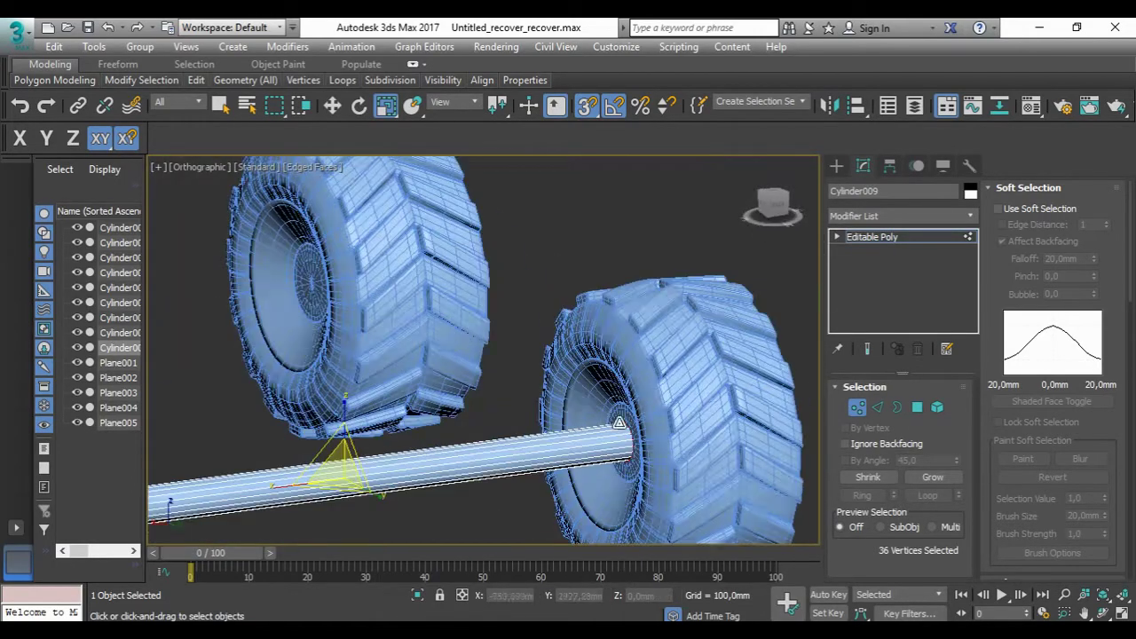
scroll(577, 444, "up", 2)
key("2")
left_click(1108, 285)
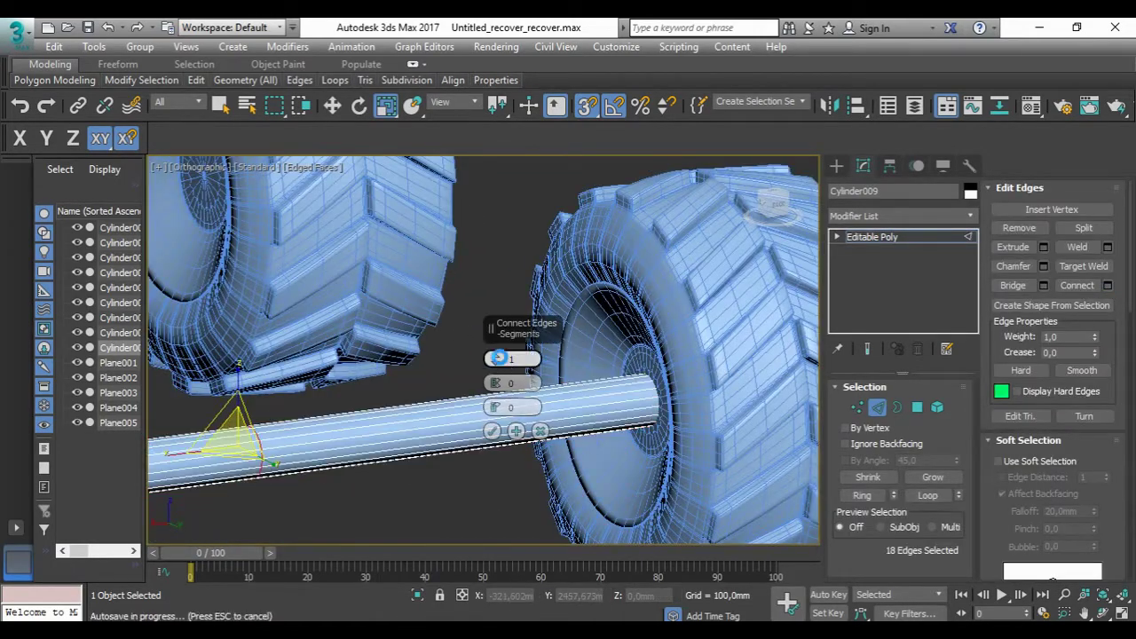
Step: Confirm the new edge loops along axle Cylinder009 and view it from behind
left_click(492, 431)
scroll(497, 417, "up", 2)
key("4")
scroll(488, 390, "down", 3)
scroll(482, 369, "down", 3)
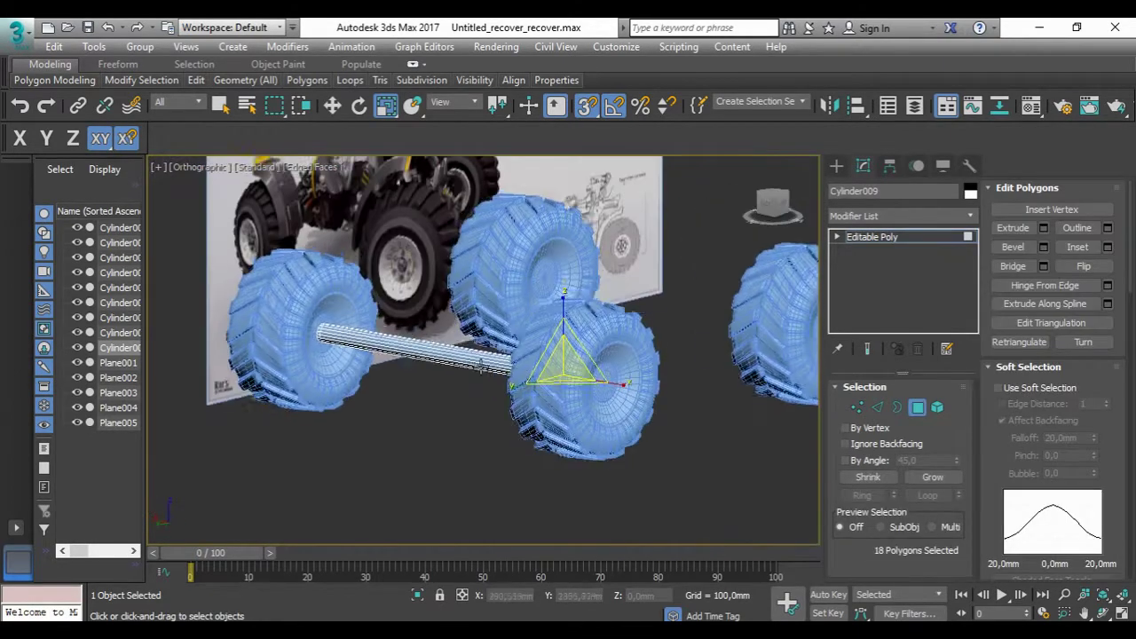
key("k")
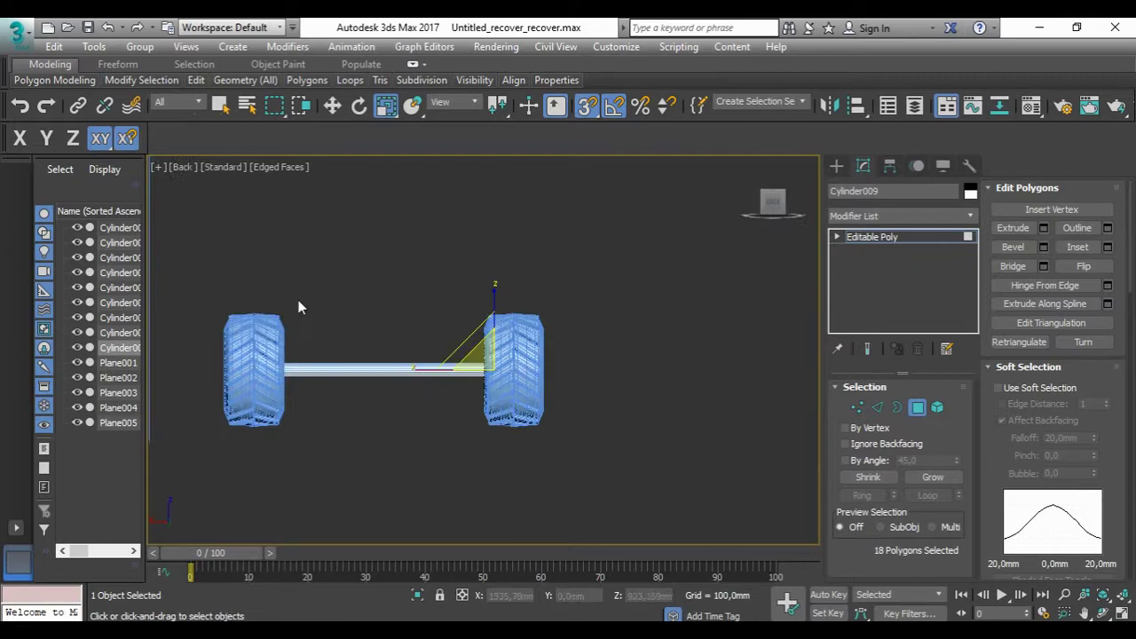
Step: Move the left wheel set to the right, with snapping turned off
left_click(836, 166)
left_click_drag(184, 279, 319, 471)
key("w")
left_click_drag(318, 369, 367, 368)
key("s")
Step: Reselect the axle in face mode and show its end in wireframe
left_click(279, 348)
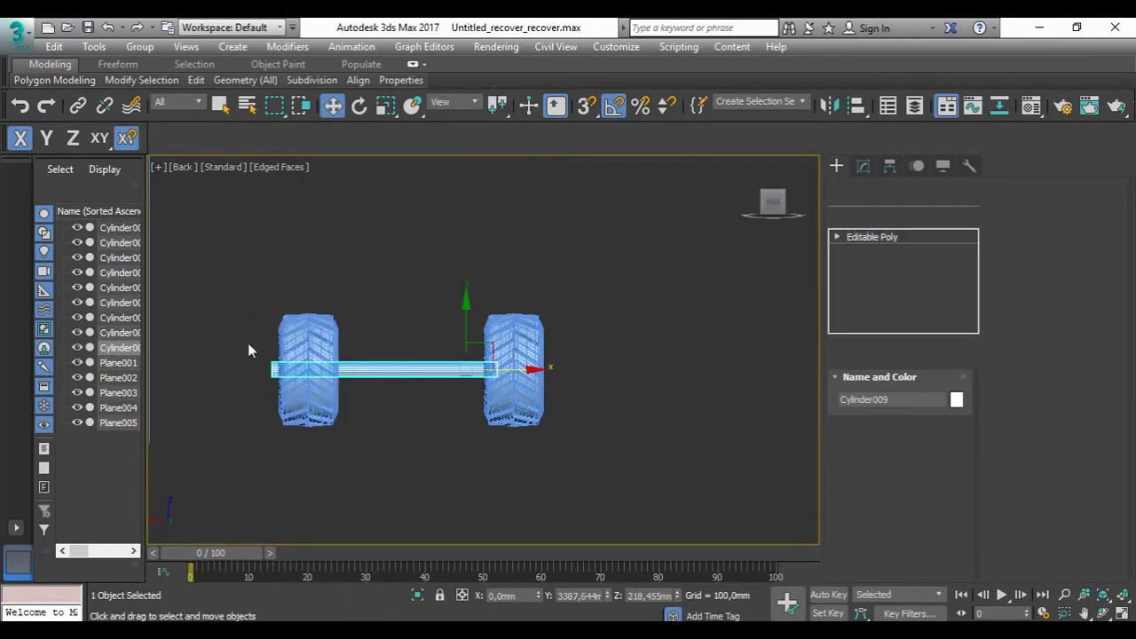
key("1")
scroll(299, 391, "up", 4)
key("F3")
key("F3")
scroll(417, 372, "down", 4)
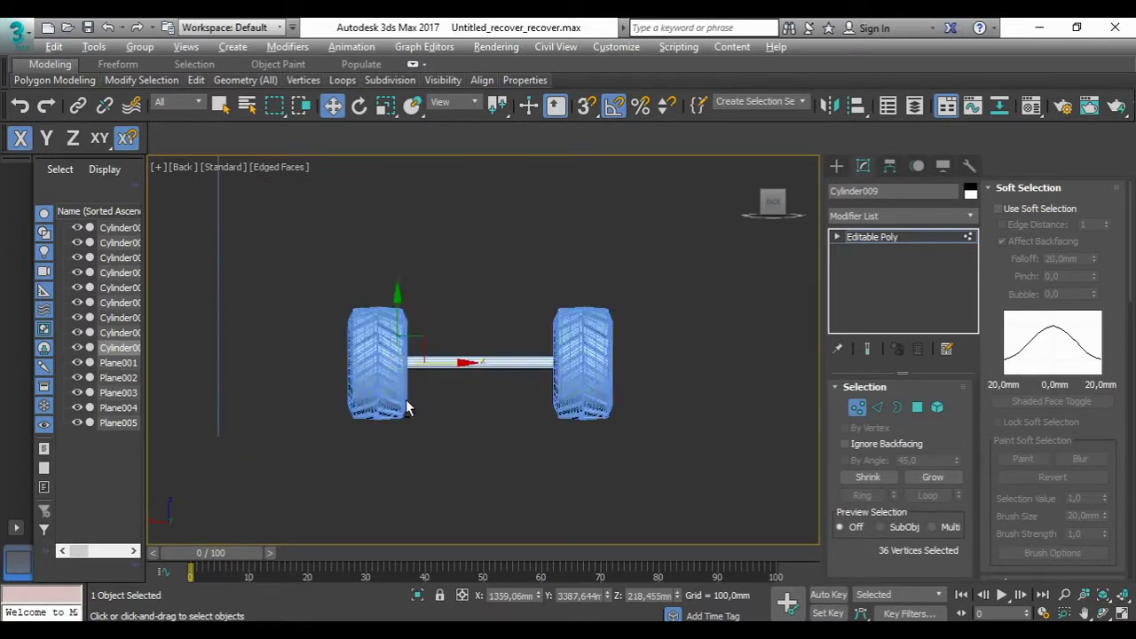
middle_click_drag(405, 400, 399, 373, "alt")
key("4")
scroll(391, 337, "up", 5)
scroll(389, 327, "up", 2)
scroll(389, 327, "down", 5)
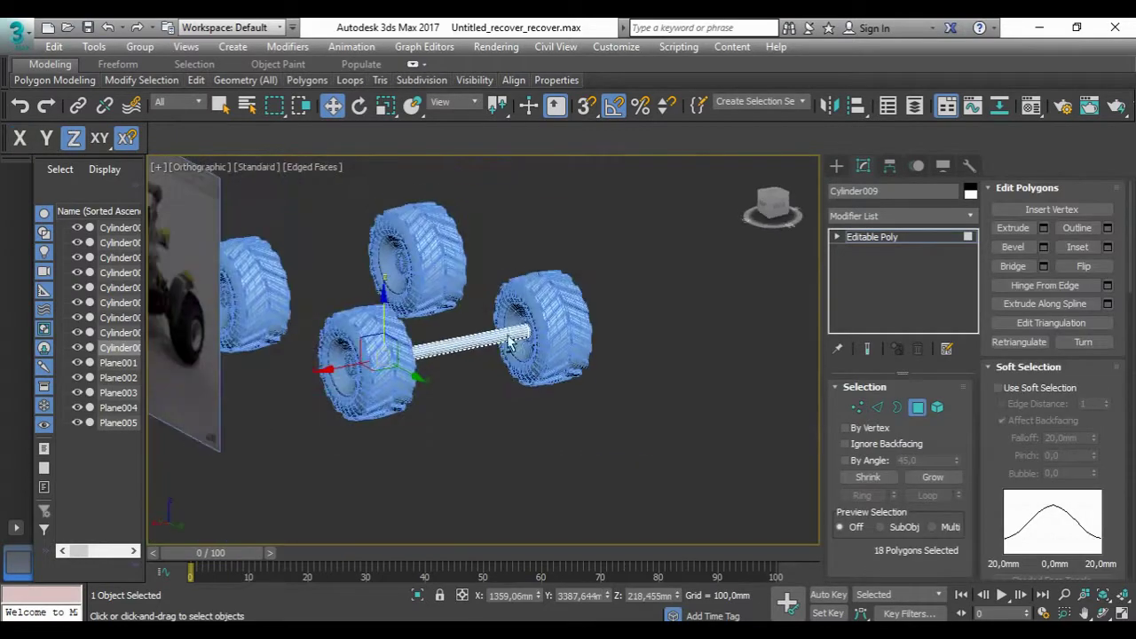
middle_click_drag(389, 327, 497, 355, "alt")
scroll(530, 364, "up", 5)
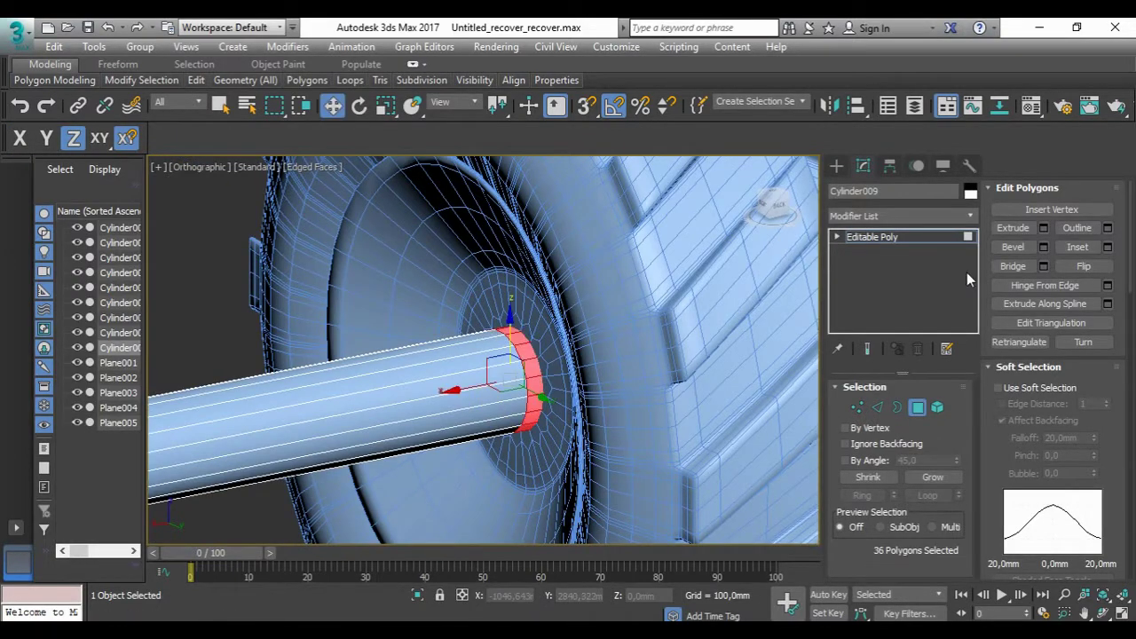
Step: Extrude the axle end faces outward into flanges against the wheel hubs
left_click(1043, 228)
left_click_drag(519, 388, 519, 368)
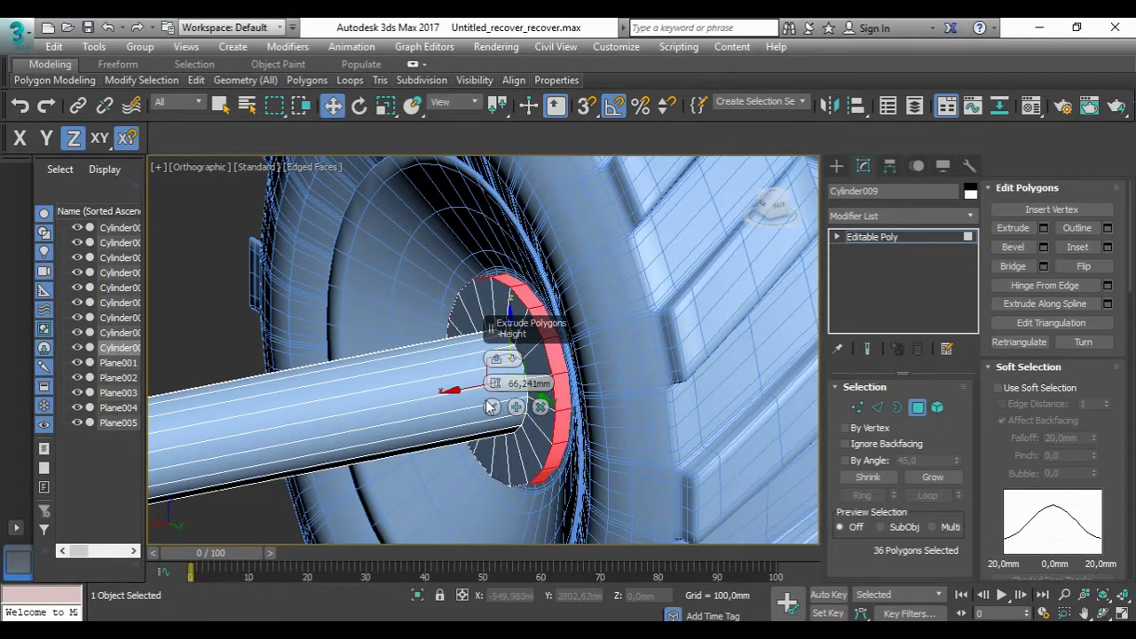
scroll(426, 340, "down", 5)
mouse_move(427, 341)
middle_mouse_down("alt")
mouse_move(369, 216)
mouse_move(433, 382)
middle_mouse_up("alt")
scroll(370, 217, "up", 3)
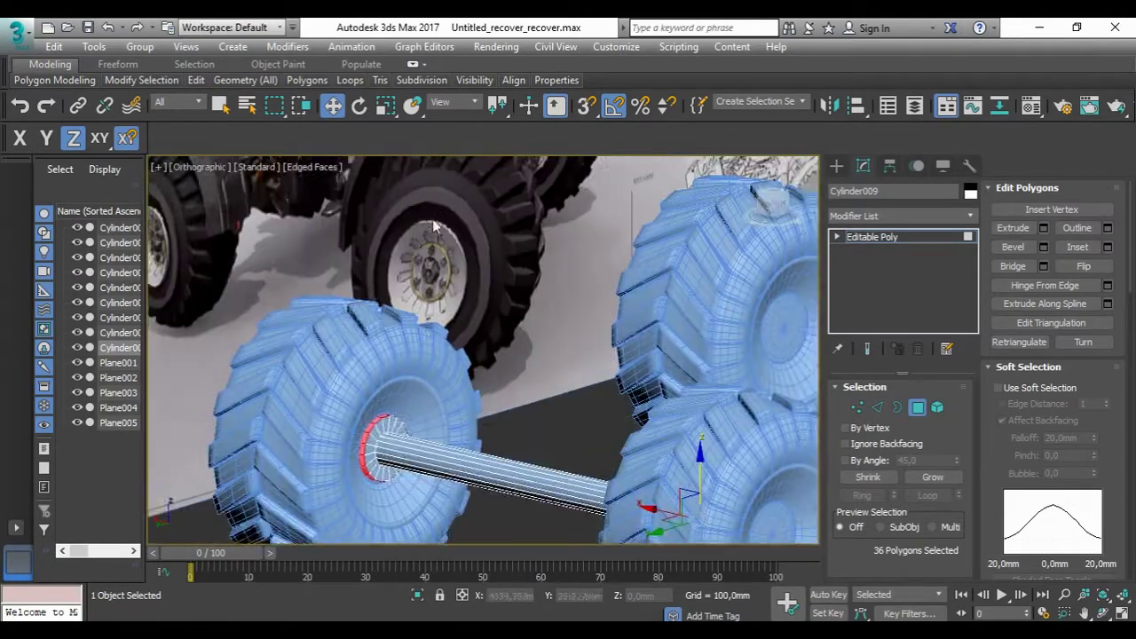
scroll(432, 382, "down", 2)
scroll(351, 337, "down", 3)
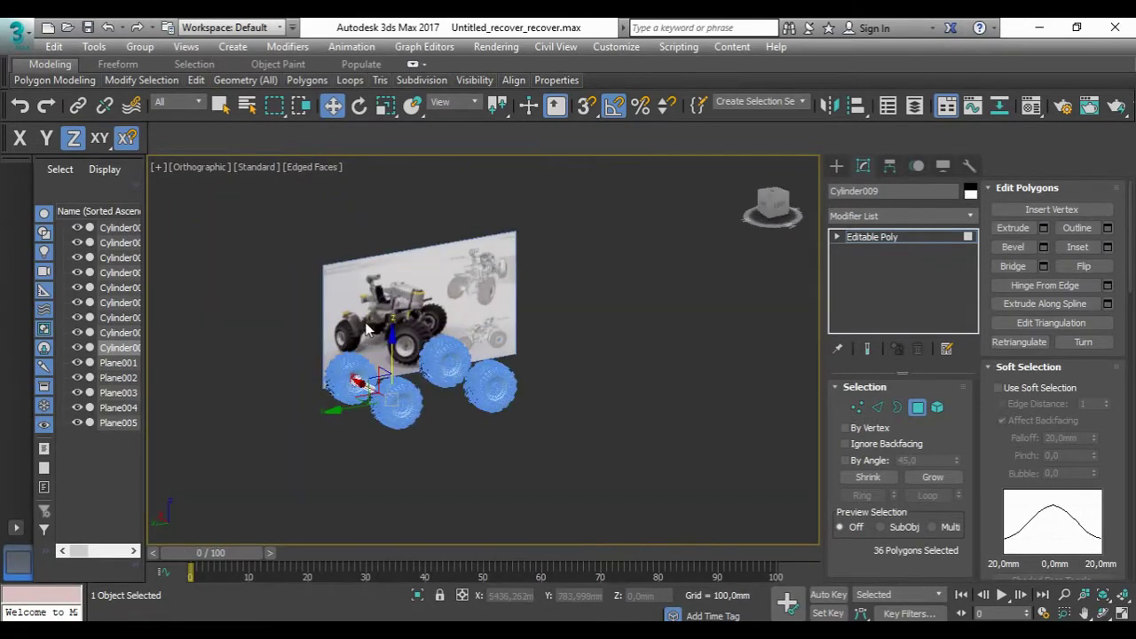
scroll(391, 328, "up", 3)
scroll(556, 410, "up", 3)
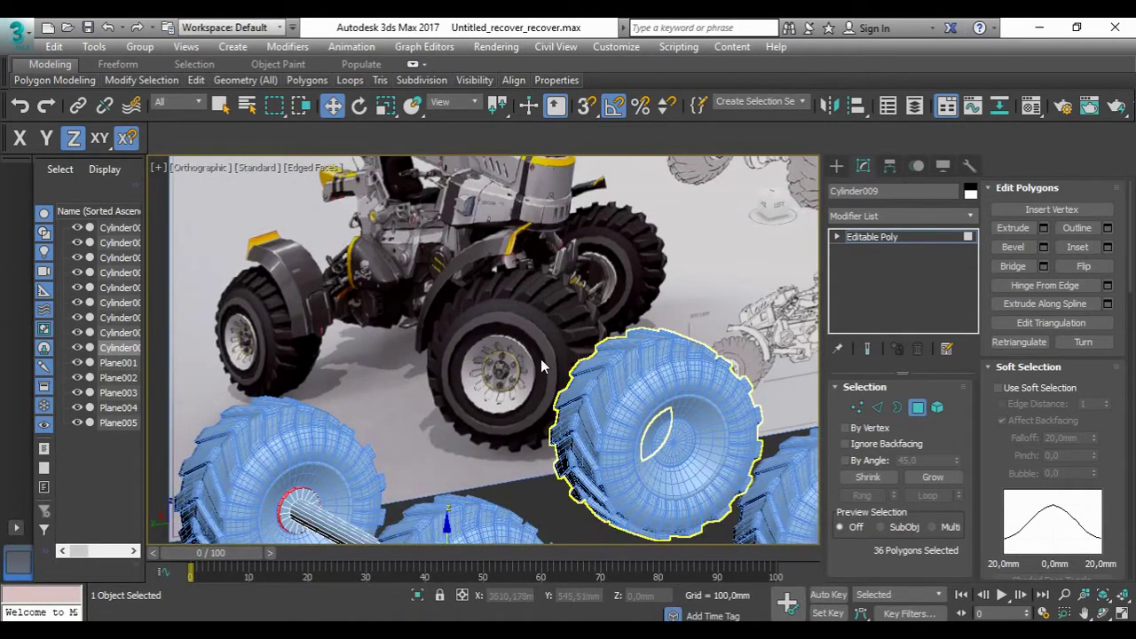
scroll(514, 286, "down", 3)
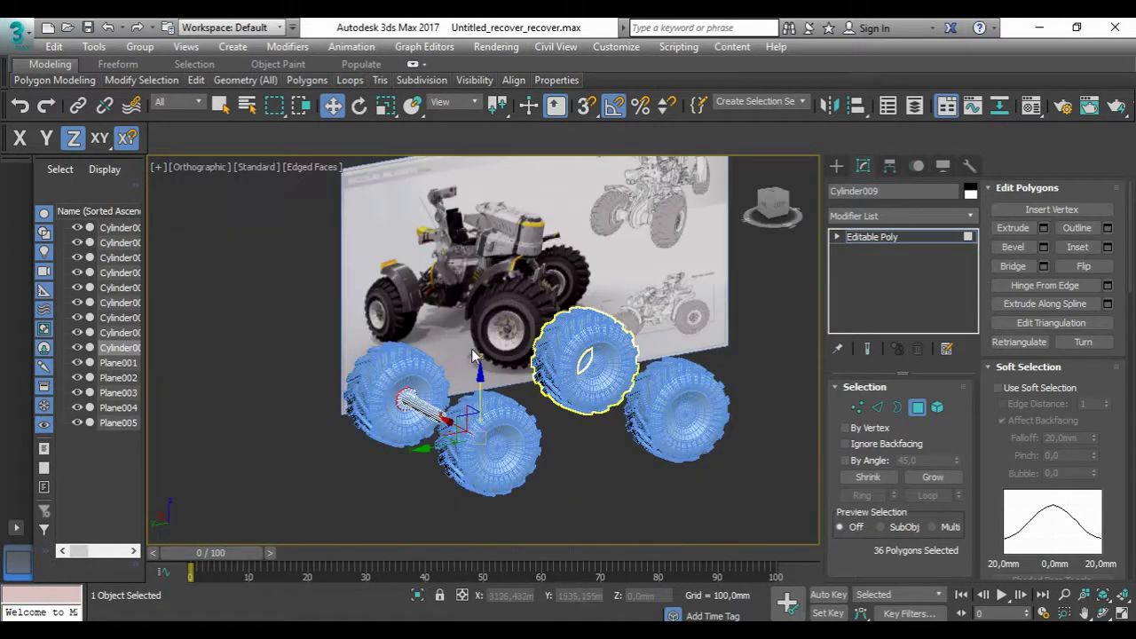
scroll(514, 355, "up", 2)
Step: Exit face editing on the axle from a close side view
mouse_move(513, 355)
middle_mouse_down("alt")
mouse_move(668, 376)
mouse_move(704, 266)
middle_mouse_up("alt")
key("4")
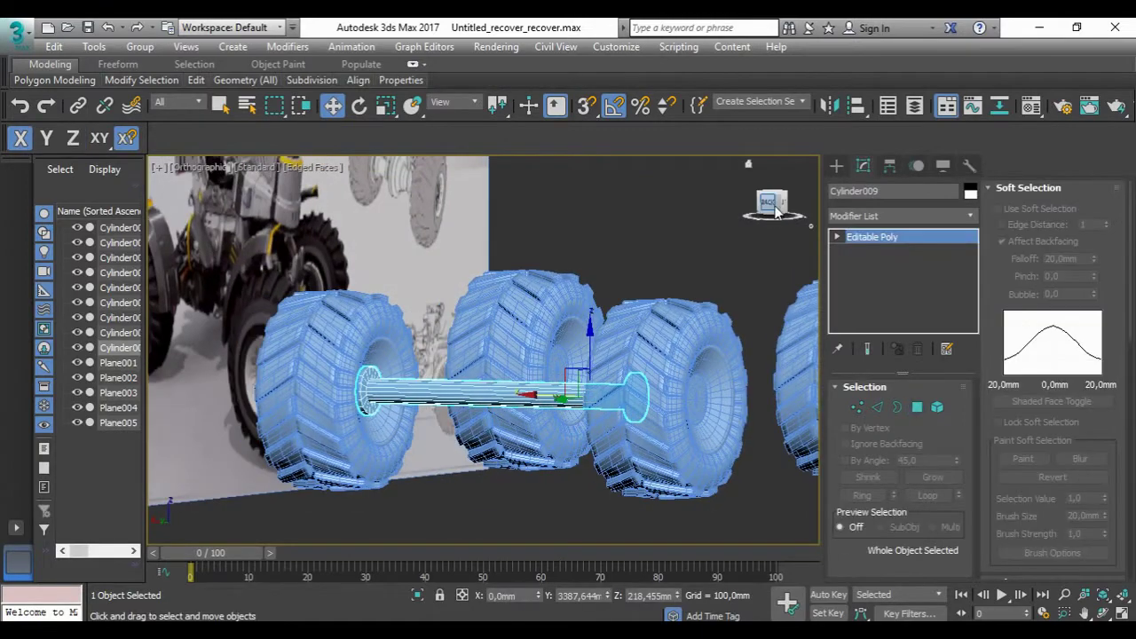
scroll(704, 266, "up", 2)
scroll(704, 246, "up", 1)
left_click(836, 166)
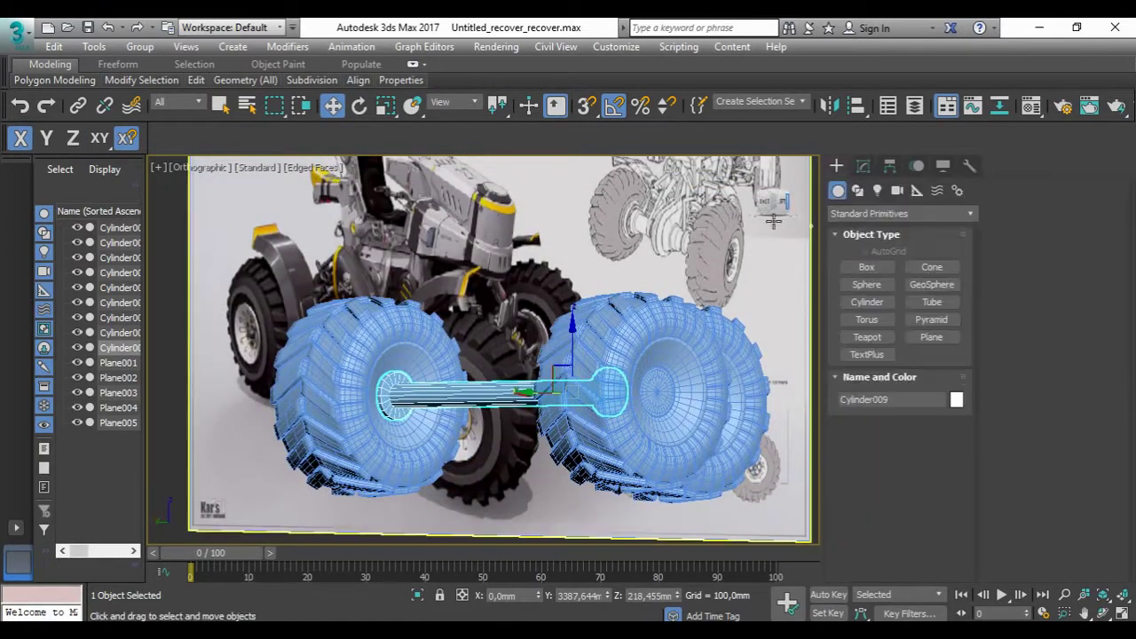
Step: Create a new 12-sided cylinder, Cylinder010, beside the wheel
middle_click_drag(710, 230, 774, 201, "alt")
left_click(774, 201)
scroll(633, 366, "up", 3)
left_click(867, 302)
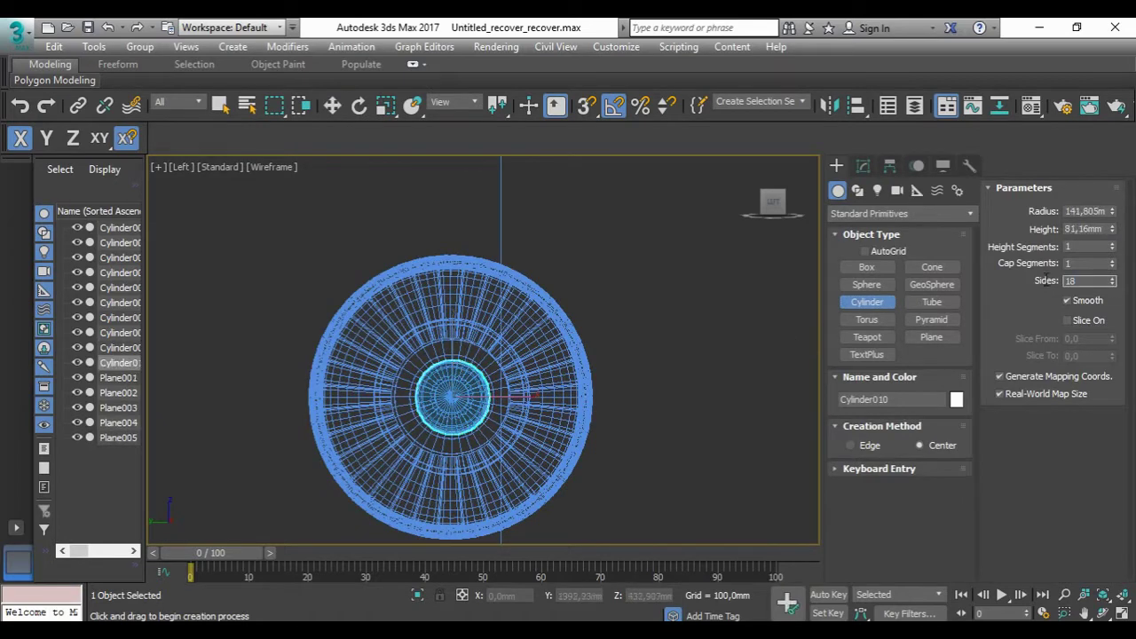
key("Return")
Step: Convert Cylinder010 to Editable Poly and pull its vertices into an elongated teardrop block
scroll(490, 375, "up", 3)
right_click(487, 364)
left_click(657, 547)
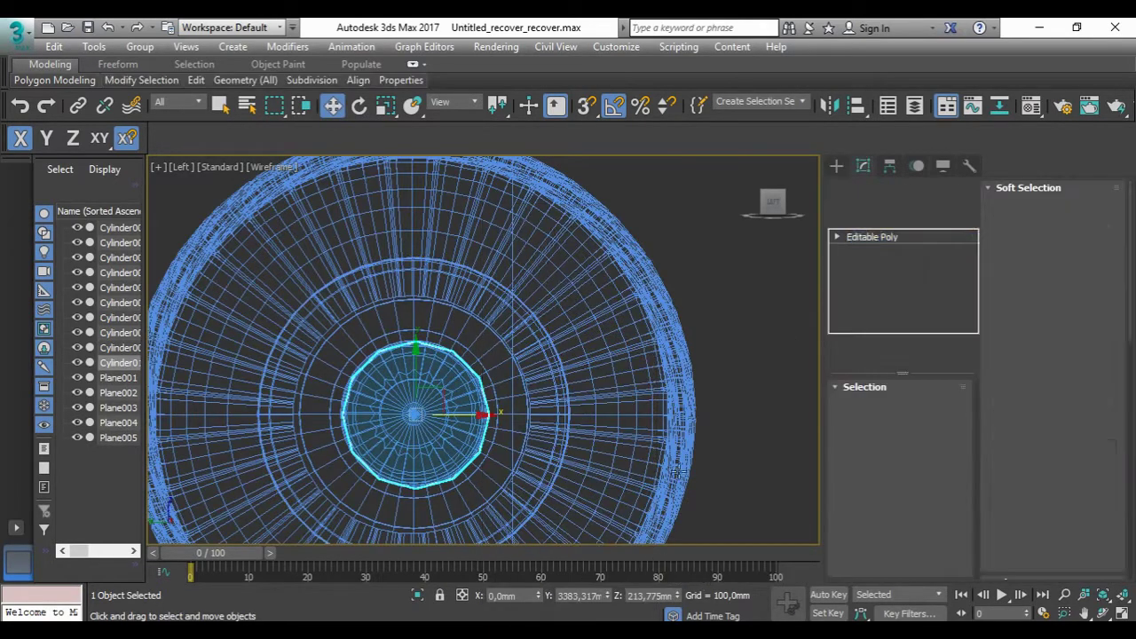
key("1")
key("1")
key("alt+q")
key("1")
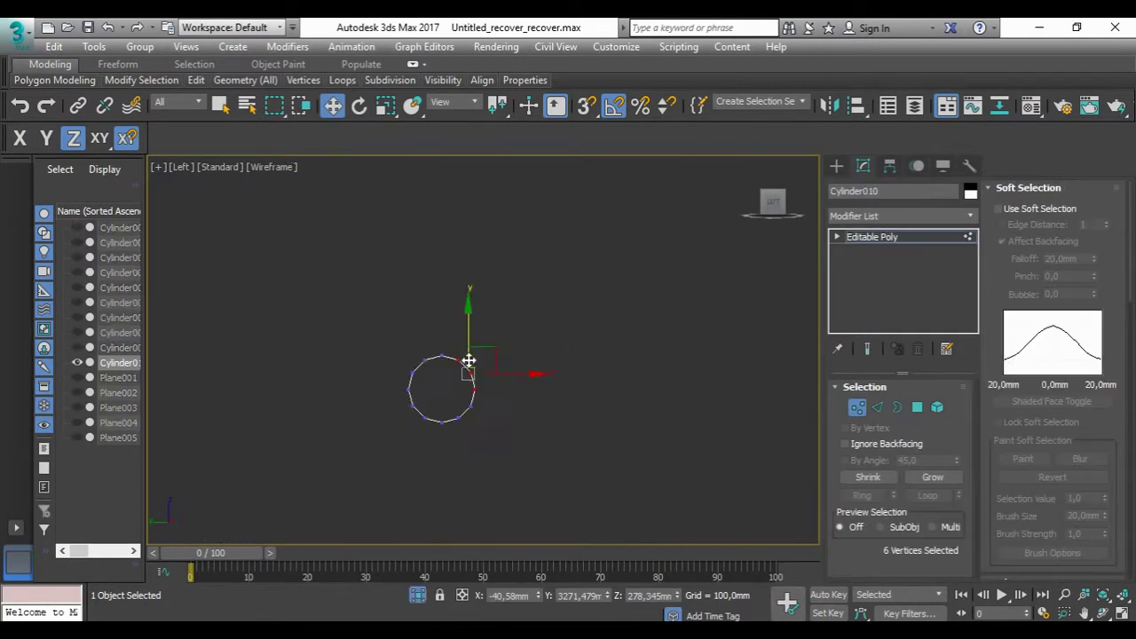
left_click_drag(467, 370, 560, 331)
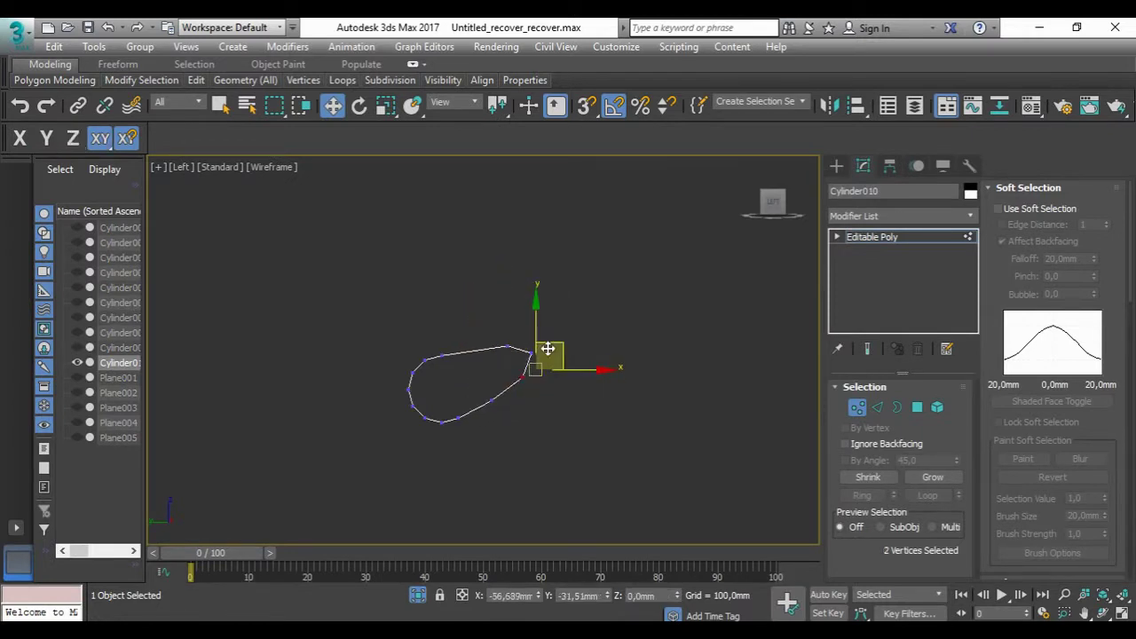
scroll(572, 335, "up", 3)
left_click(508, 348, "alt")
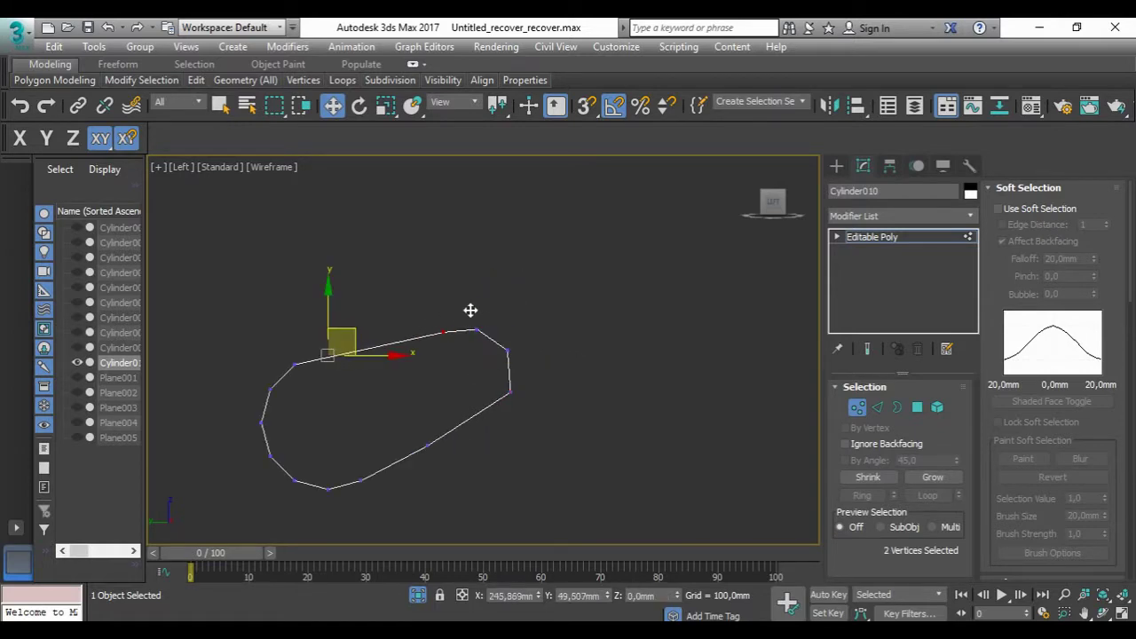
Step: In Back view with X constraint and snaps, slide the block along the axle beside the wheel
middle_click_drag(477, 419, 560, 450, "alt")
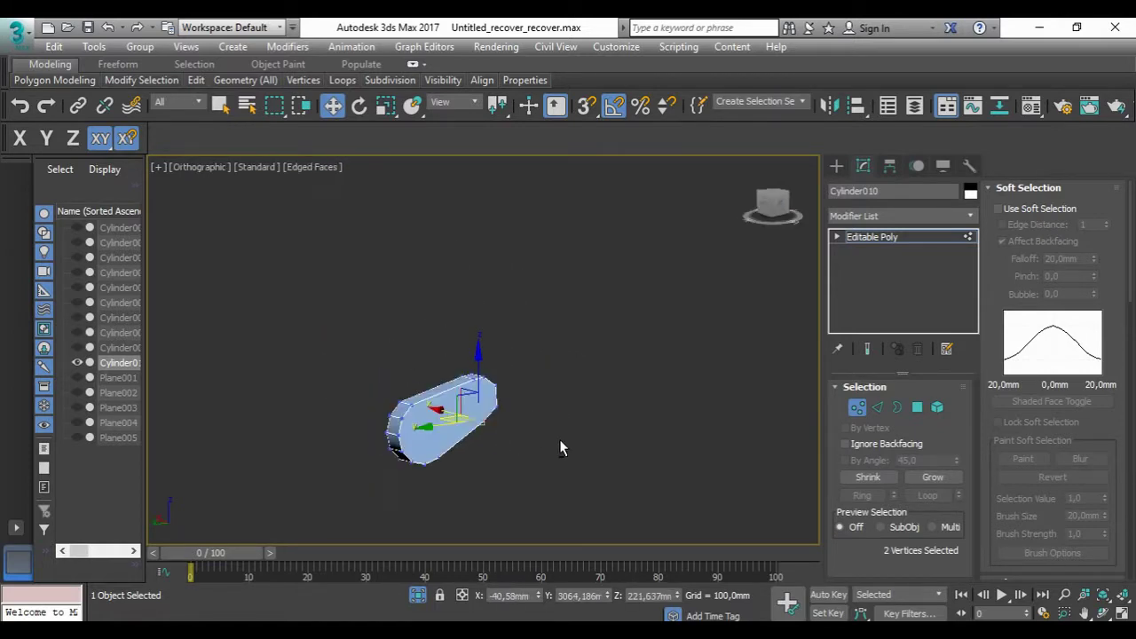
key("alt+q")
left_click(781, 204)
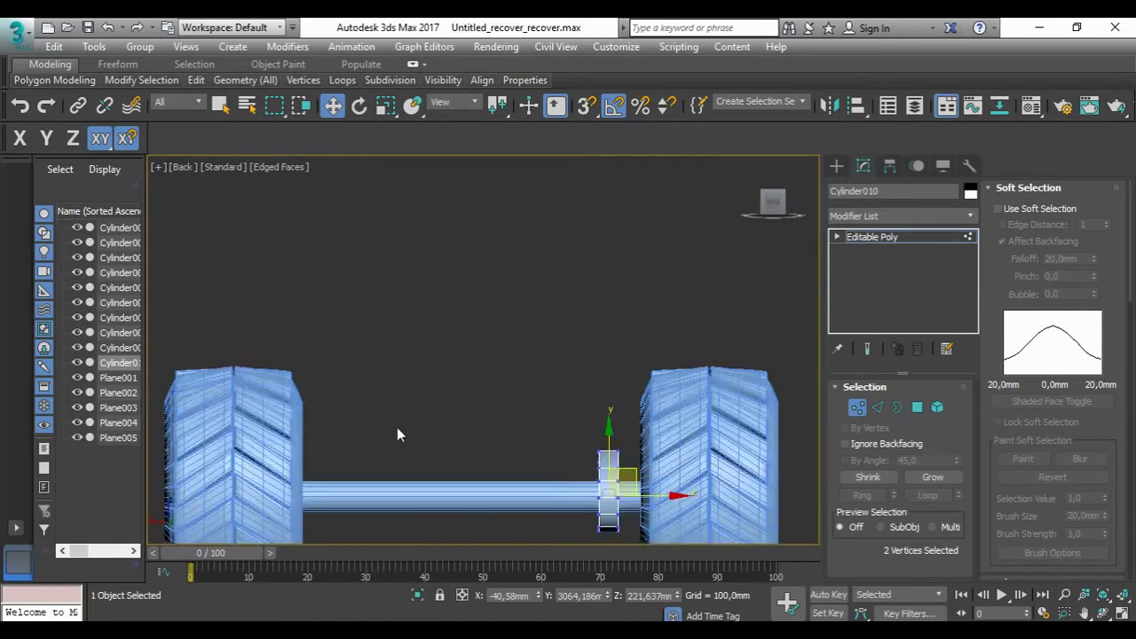
key("F5")
key("1")
left_click(837, 166)
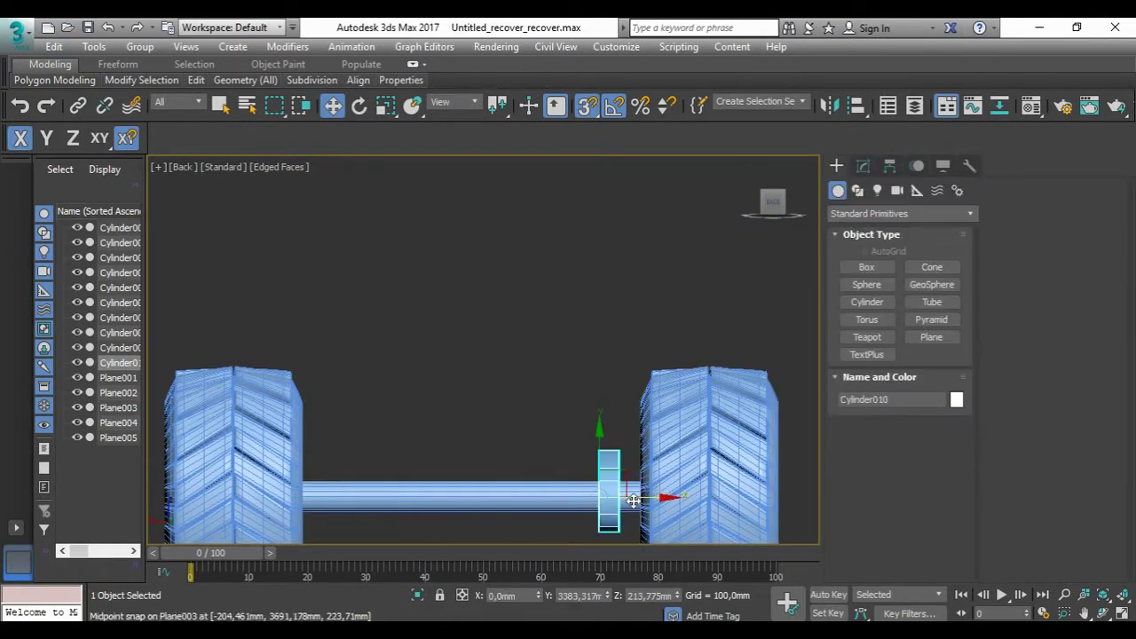
left_click_drag(608, 488, 498, 482)
key("shift+z")
key("r")
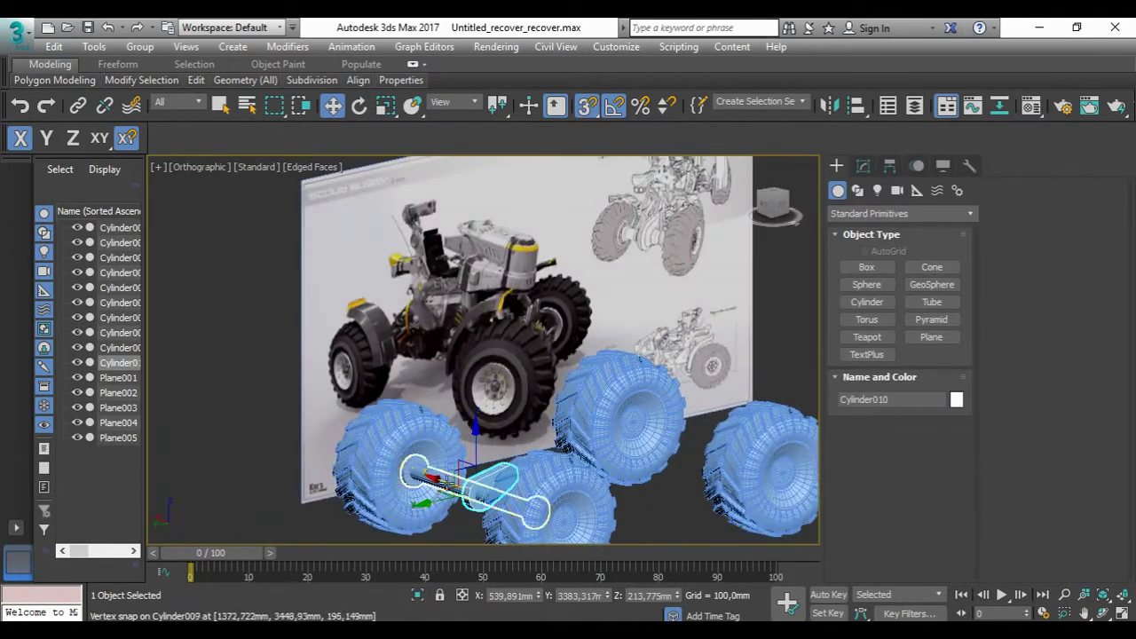
scroll(485, 462, "up", 3)
key("shift+z")
left_click(862, 166)
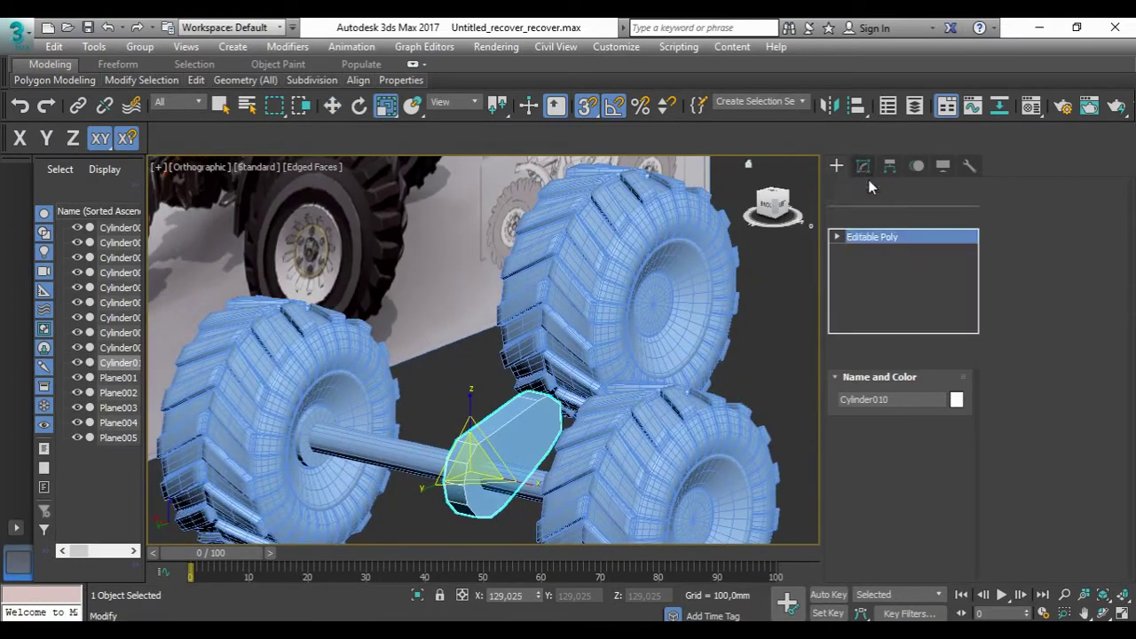
Step: Add a TurboSmooth modifier to the hub block
left_click(888, 215)
scroll(899, 361, "down", 15)
left_click(898, 361)
left_click(887, 251)
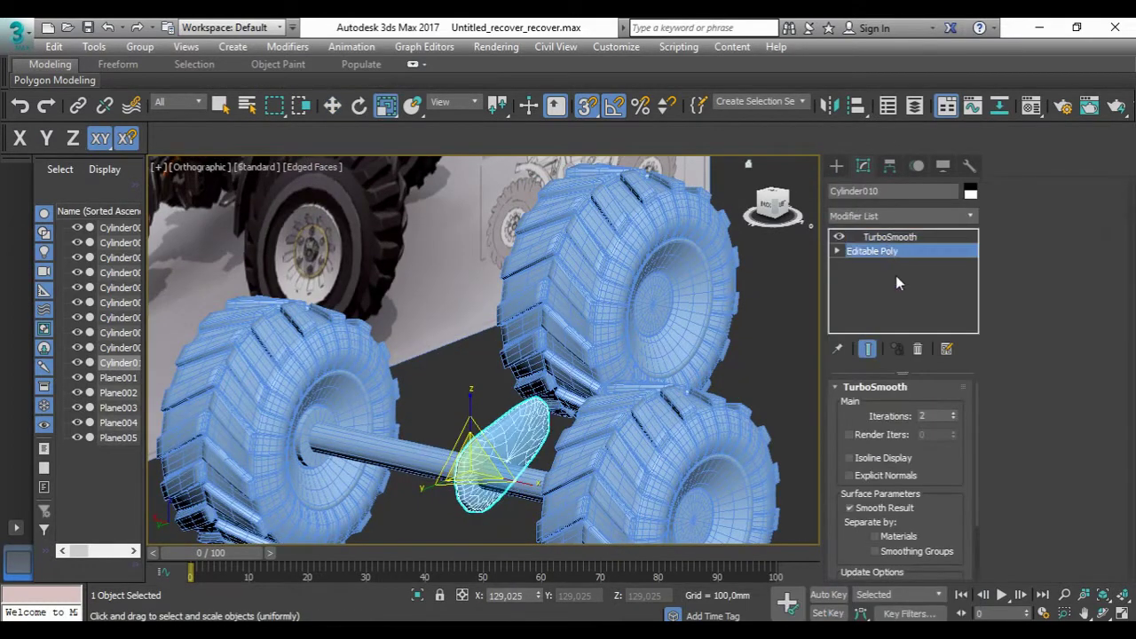
Step: Select an edge ring around the block and Connect it into a pinched edge loop
left_click(878, 406)
scroll(465, 459, "up", 2)
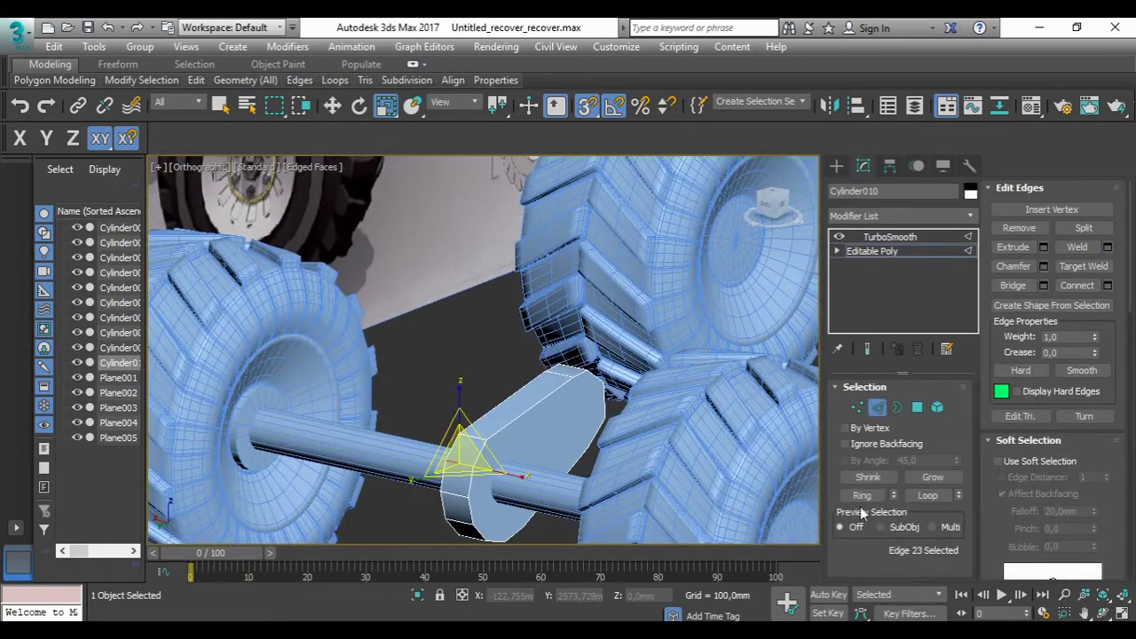
left_click(862, 494)
left_click(1108, 285)
scroll(514, 409, "up", 3)
left_click_drag(503, 382, 513, 196)
left_click(492, 430)
Step: Inset both side faces of the block by 1,0 mm
key("4")
left_click(525, 435)
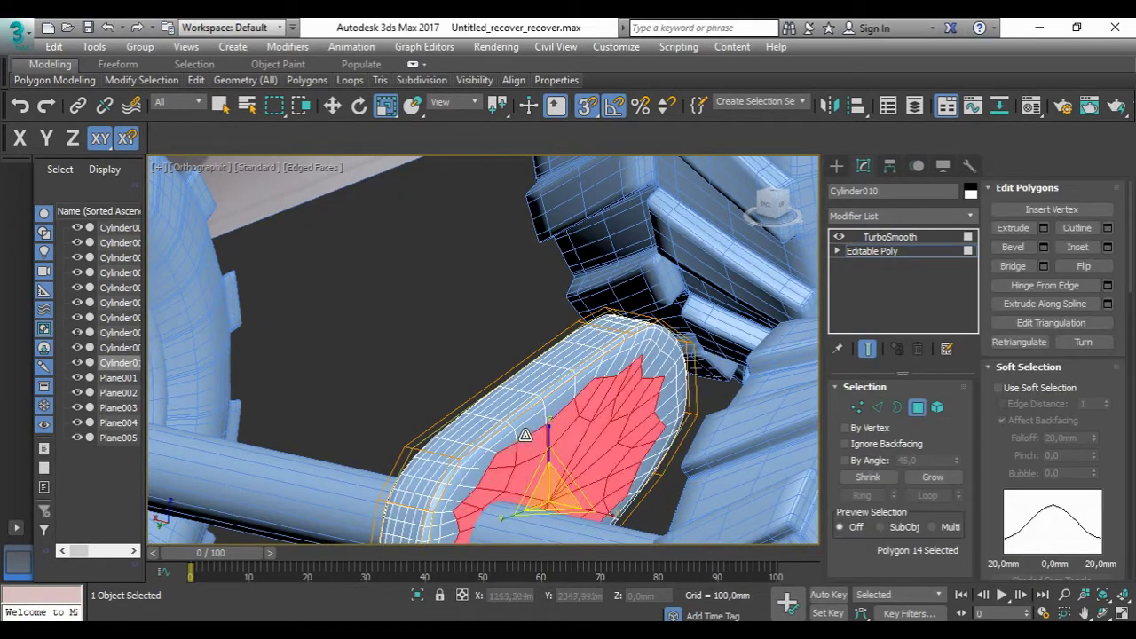
middle_click_drag(525, 435, 497, 417, "alt")
left_click(488, 479, "ctrl")
middle_click_drag(488, 480, 515, 444, "alt")
left_click(1108, 247)
left_click_drag(472, 380, 484, 371)
left_click(492, 415)
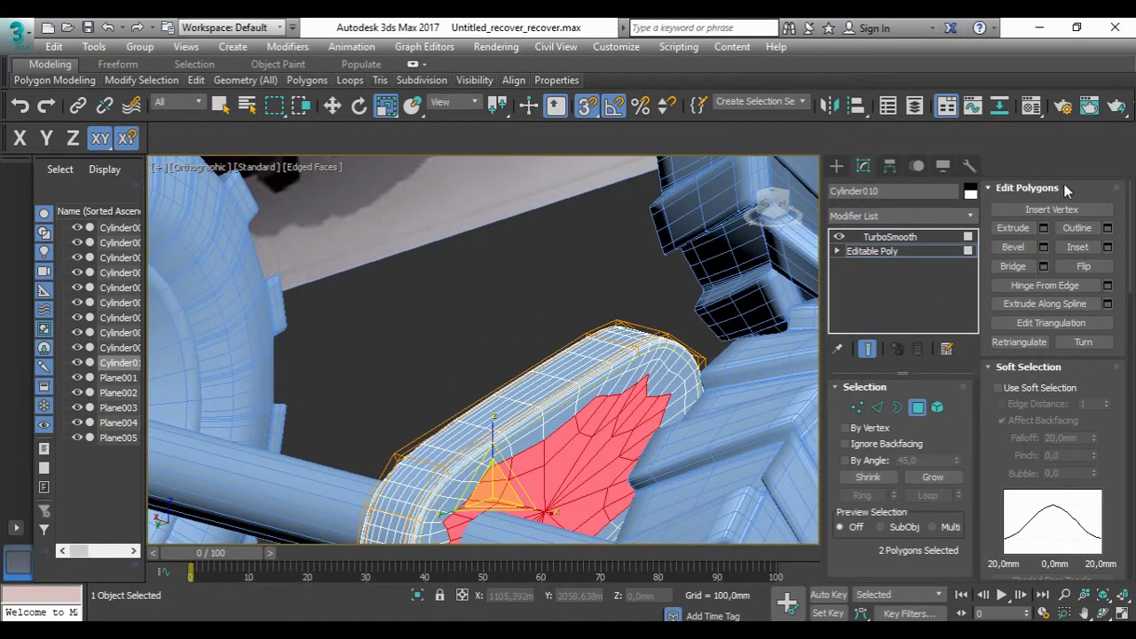
Step: Collapse the soft selection and subdivision rollouts and clear the polygon selection
scroll(1047, 400, "down", 3)
left_click(1028, 266)
left_click(1046, 304)
scroll(1039, 346, "up", 1)
scroll(1036, 355, "up", 1)
left_click(1036, 365)
left_click(1029, 196)
left_click(1034, 211)
scroll(601, 401, "down", 5)
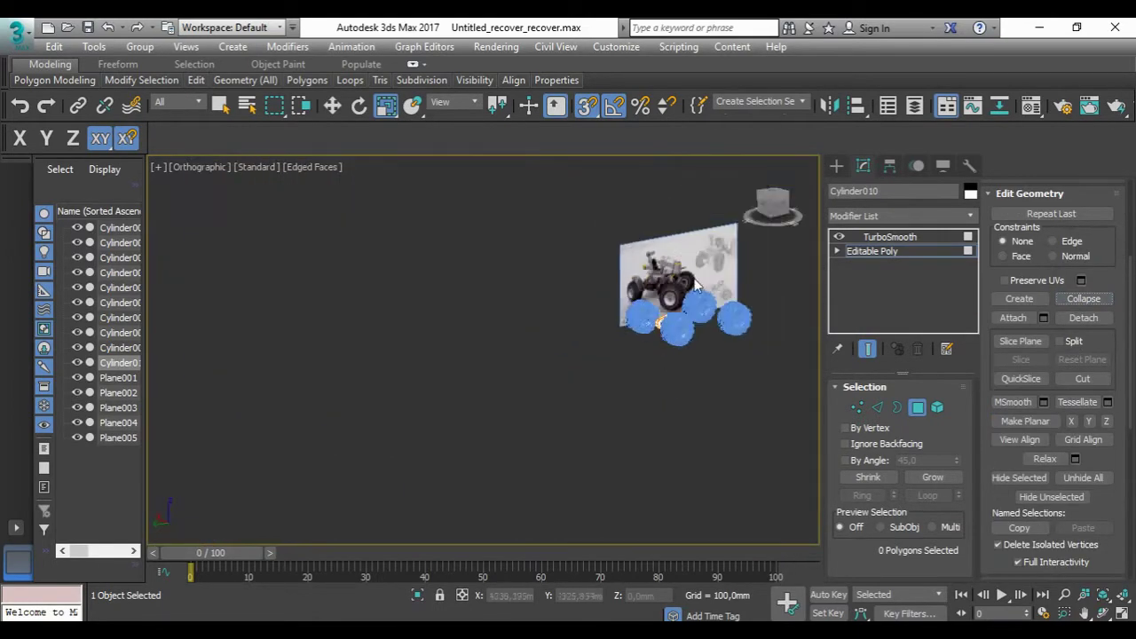
Step: Orbit to face the buggy reference image and switch to the Left view
scroll(601, 401, "up", 3)
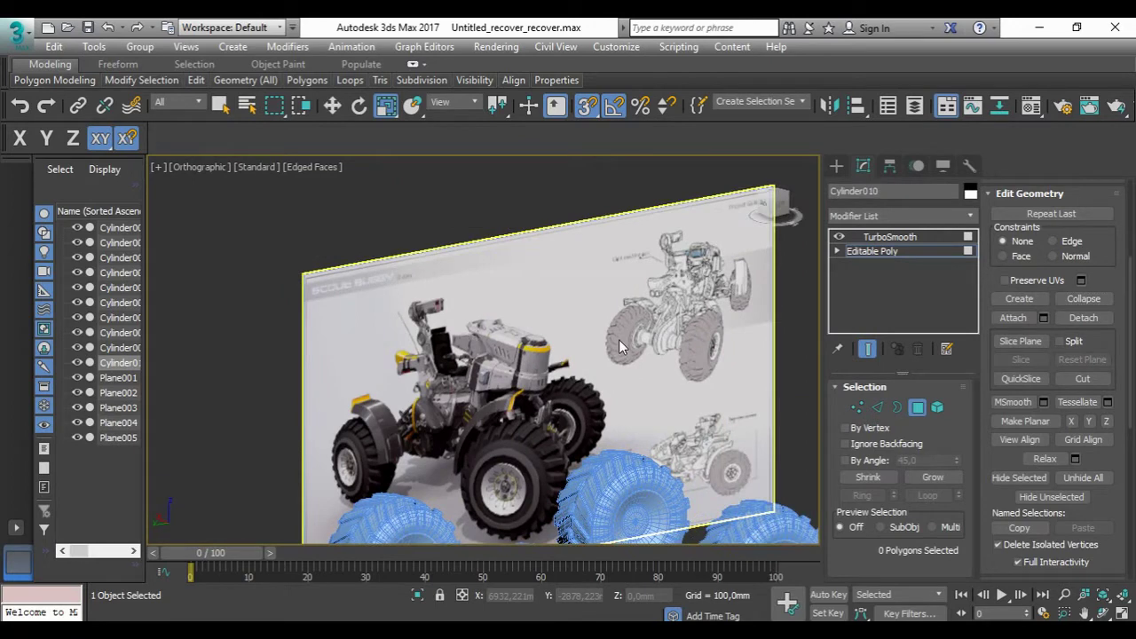
scroll(627, 316, "up", 2)
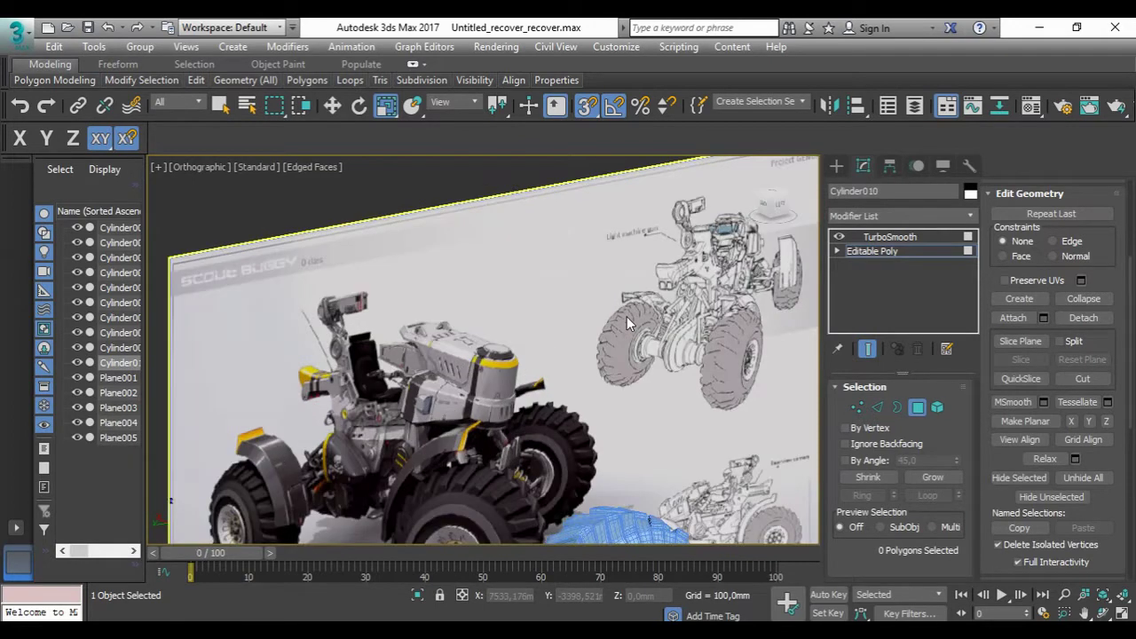
scroll(627, 315, "down", 3)
middle_click_drag(627, 315, 749, 282, "alt")
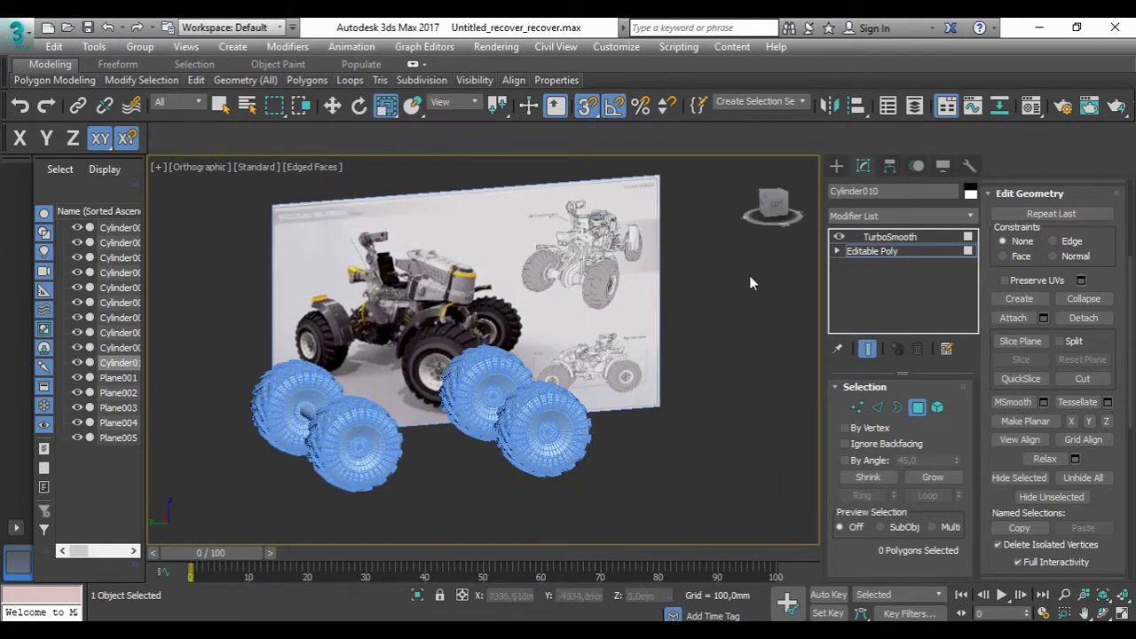
left_click(791, 211)
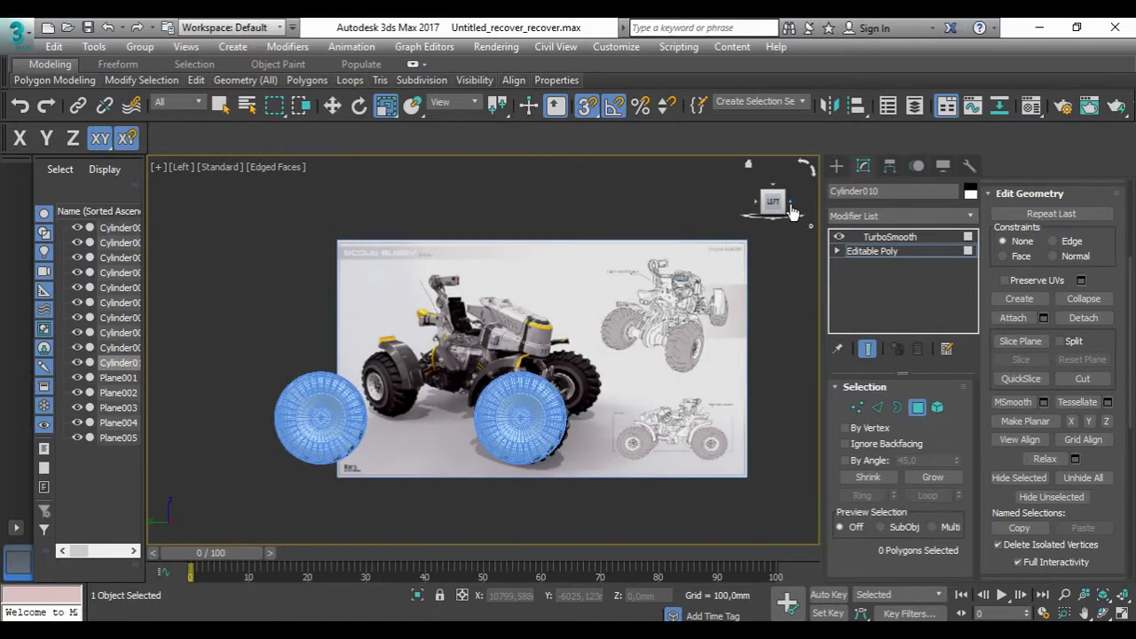
Step: Frame the reference beside the right-hand wheel and pick the Cylinder primitive
scroll(575, 330, "up", 2)
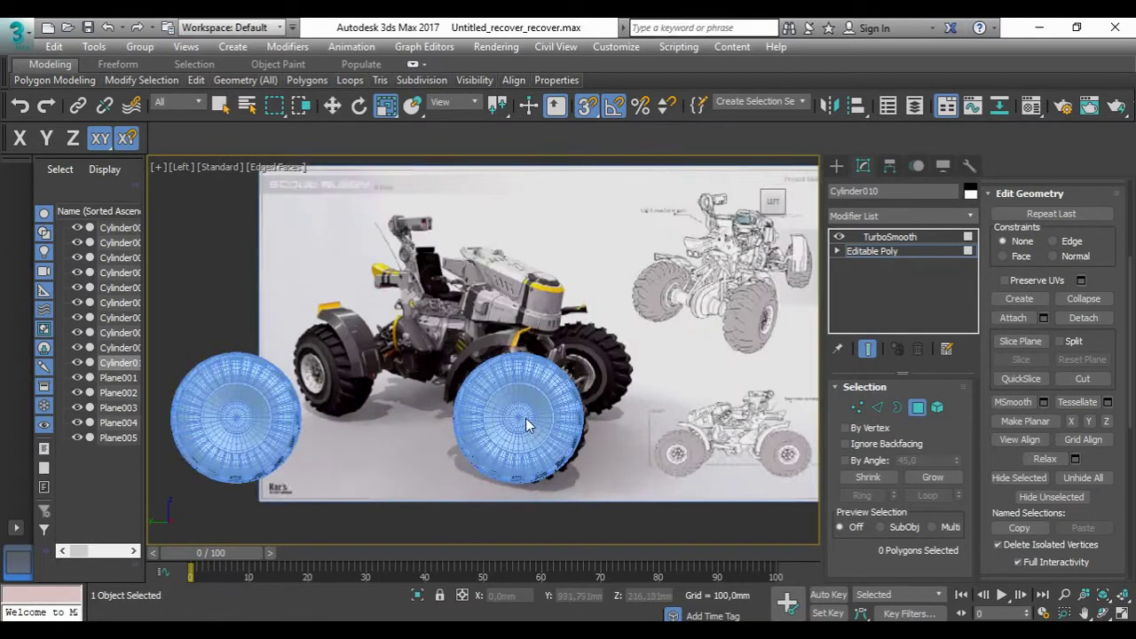
scroll(575, 330, "up", 2)
scroll(575, 330, "up", 1)
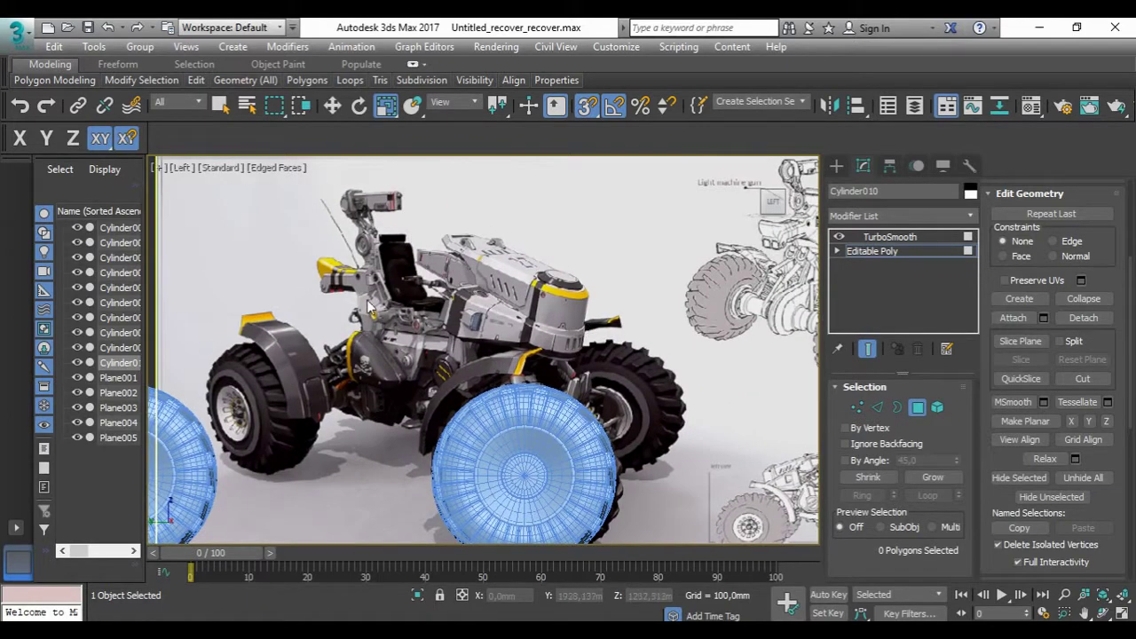
middle_click_drag(369, 306, 410, 273)
scroll(386, 315, "down", 2)
scroll(386, 315, "down", 2)
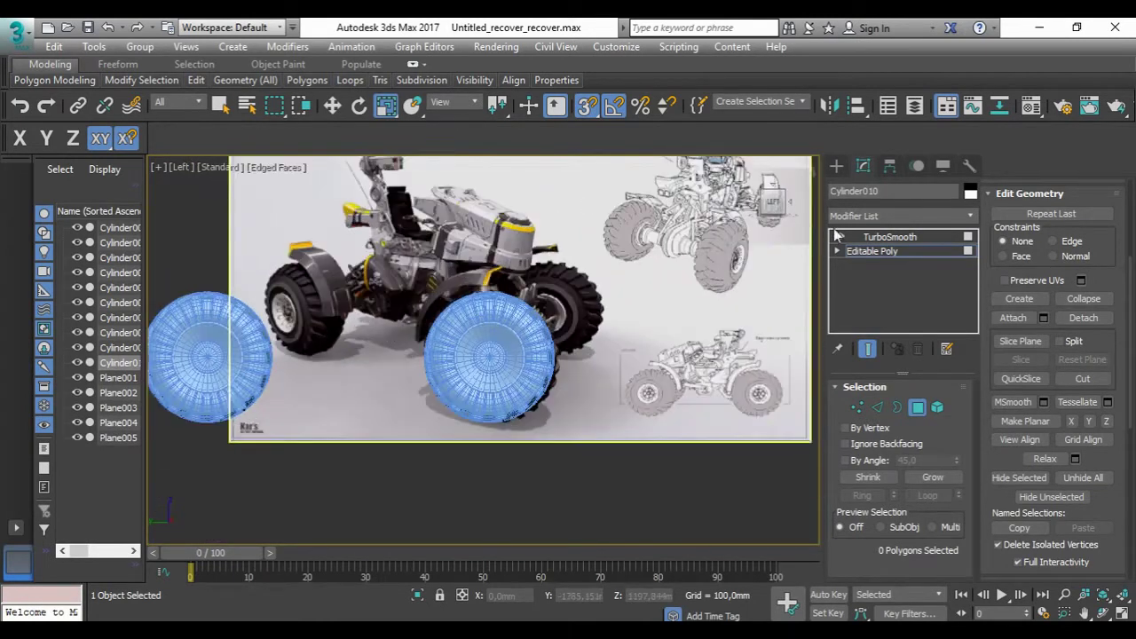
left_click(836, 166)
left_click(866, 302)
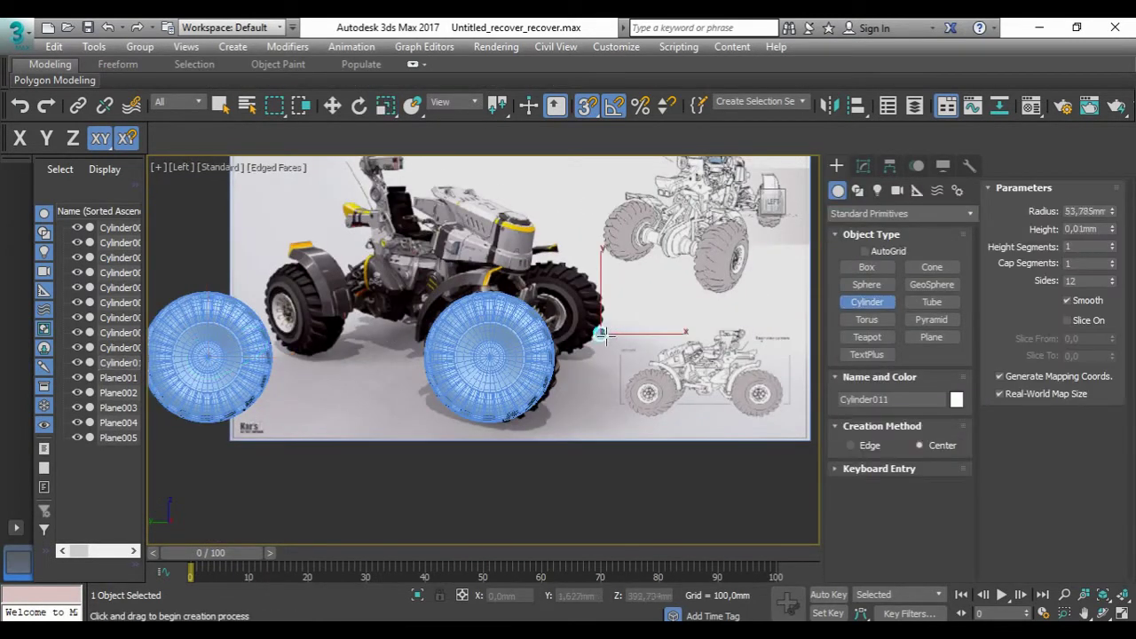
Step: Finish drawing Cylinder011 and stand it upright by rotating -90° on X
key("e")
left_click_drag(607, 300, 600, 244)
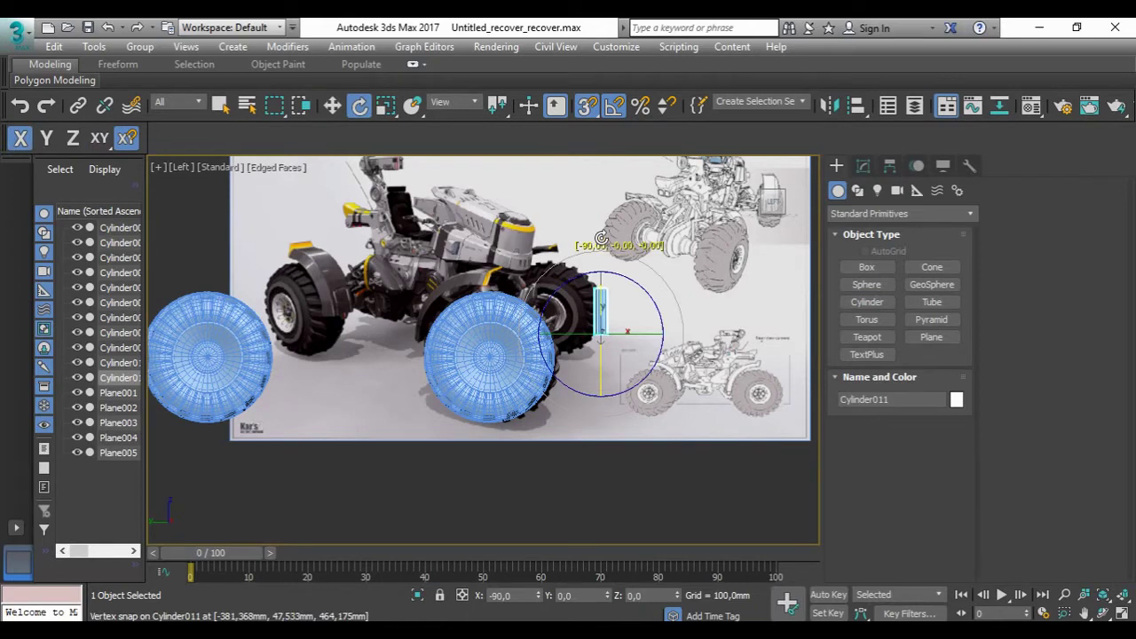
scroll(601, 238, "up", 3)
left_click(863, 166)
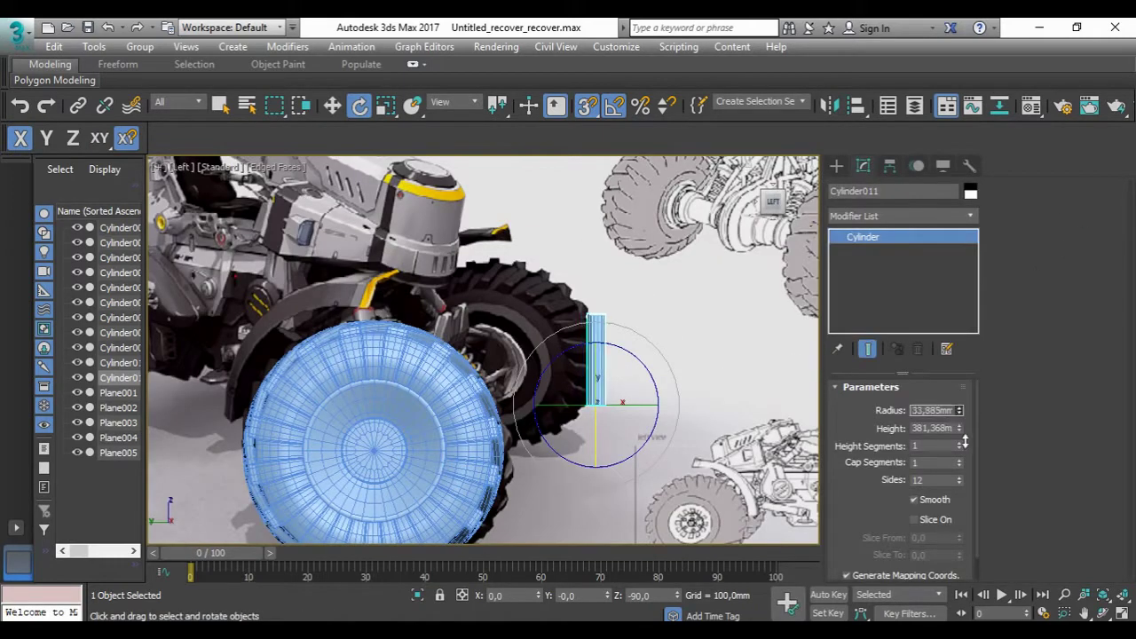
Step: Isolate the cylinder and draw Helix001 out from its centre
left_click(836, 166)
left_click(858, 190)
left_click(932, 350)
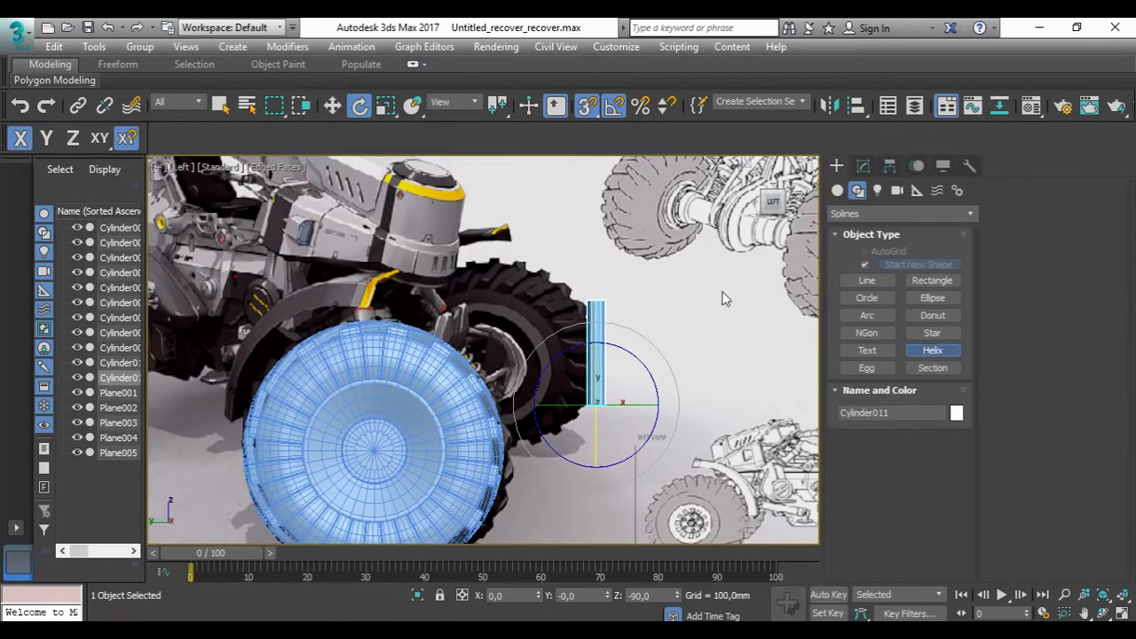
key("alt+q")
mouse_move(651, 335)
middle_mouse_down("alt")
mouse_move(725, 210)
mouse_move(484, 356)
middle_mouse_up("alt")
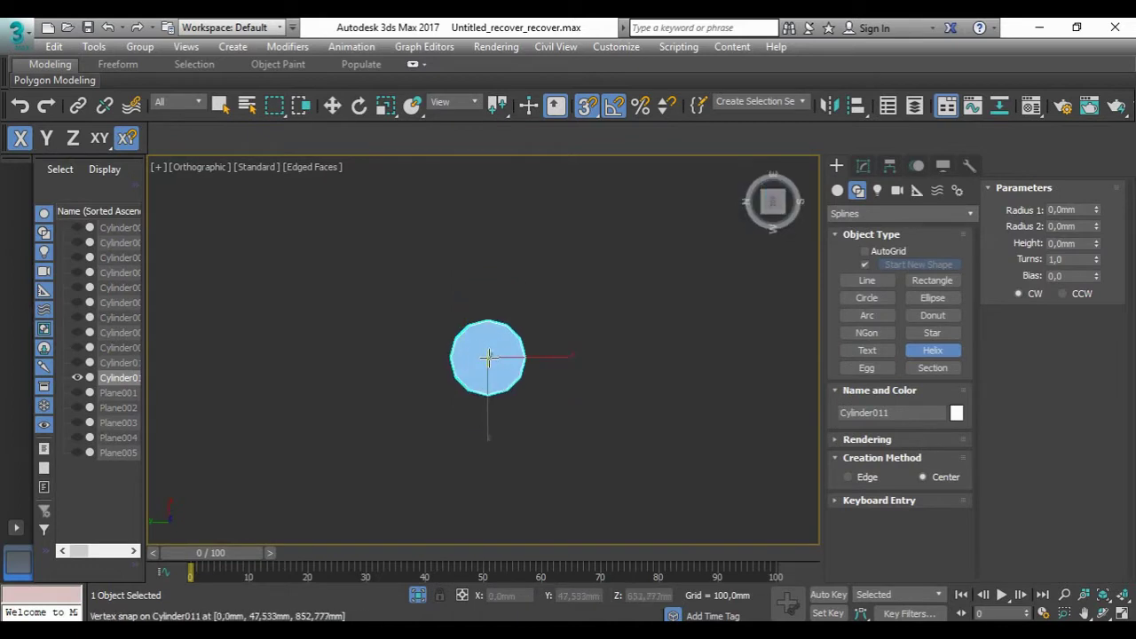
key("s")
left_click_drag(488, 356, 488, 325)
middle_click_drag(487, 239, 734, 227, "alt")
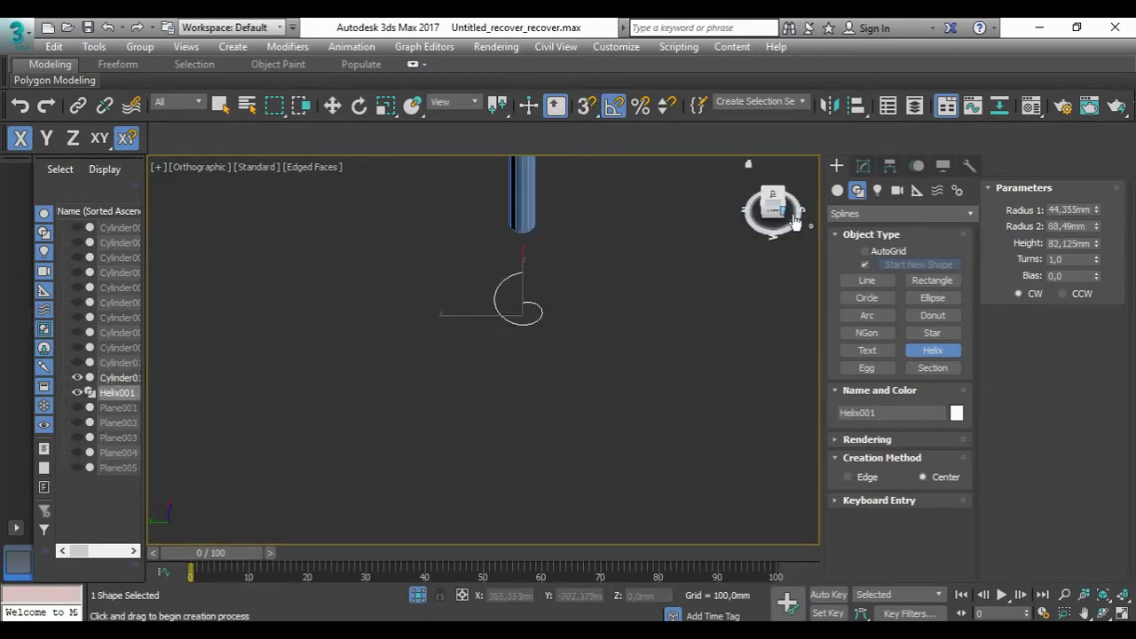
Step: Move the helix to the cylinder base: 45 mm radii, 1 turn, about 438.5 mm height
key("l")
key("w")
left_click_drag(518, 279, 515, 233)
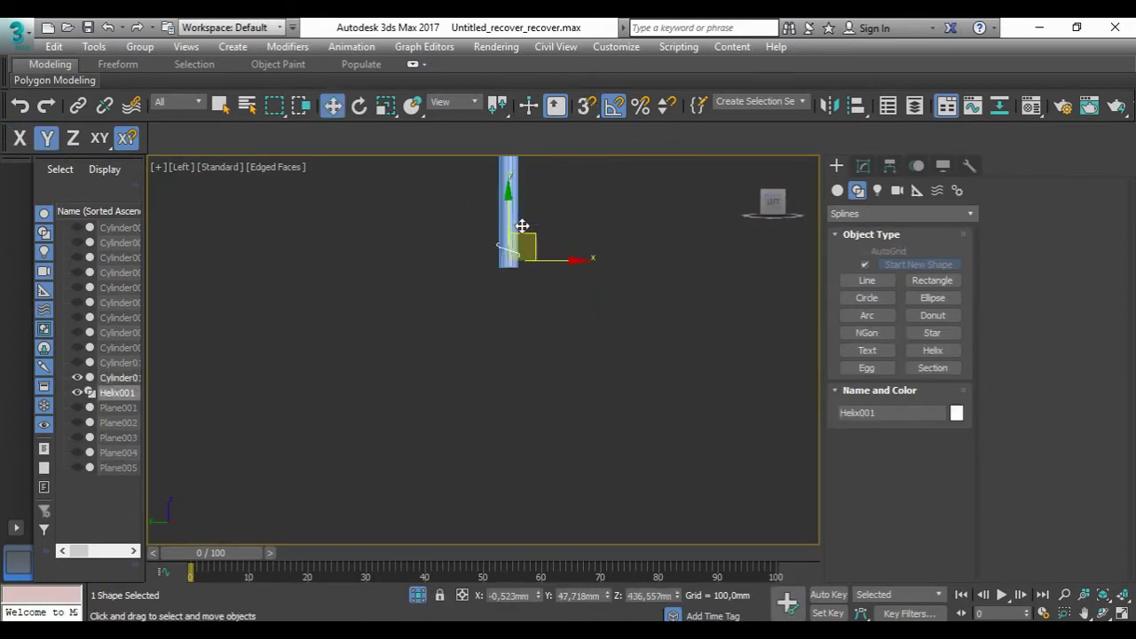
scroll(514, 232, "up", 3)
scroll(513, 258, "down", 1)
scroll(635, 257, "down", 2)
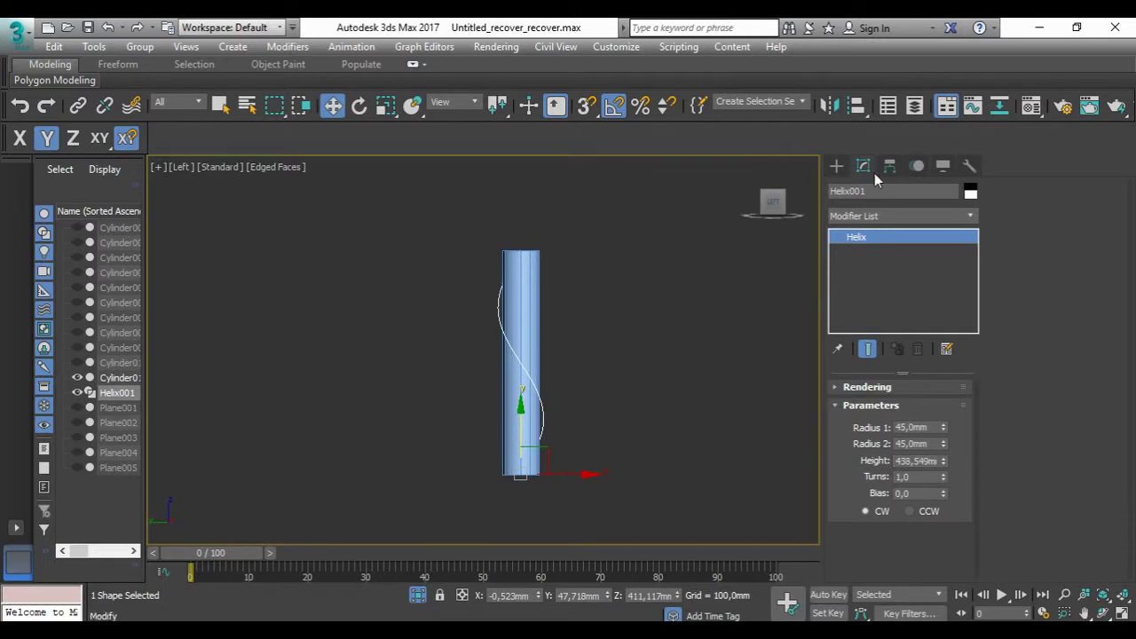
Step: Set the helix to 15.63 turns and sweep it into a coil with a round cylinder cross-section
left_click_drag(943, 477, 963, 450)
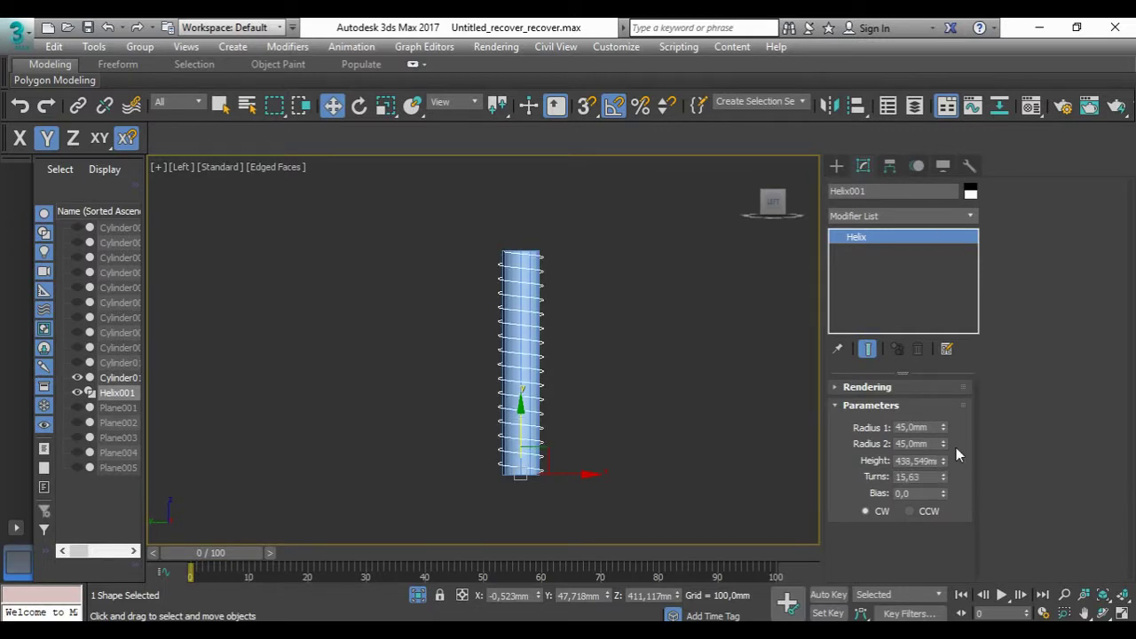
left_click(919, 215)
scroll(919, 216, "down", 10)
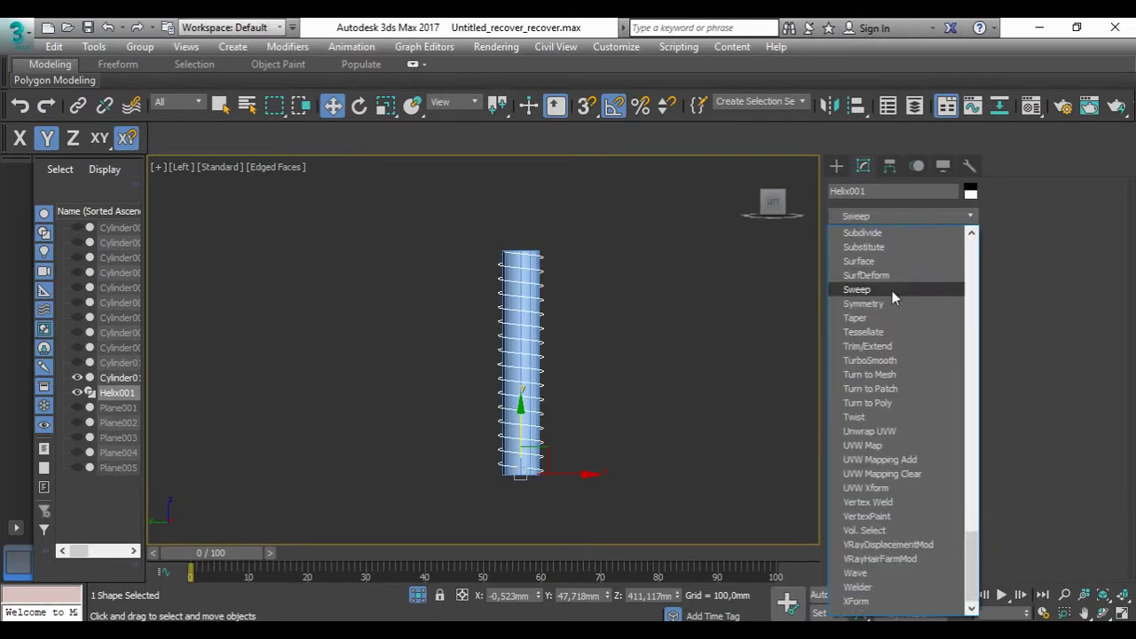
left_click(891, 300)
left_click(901, 448)
left_click(879, 500)
scroll(521, 364, "up", 5)
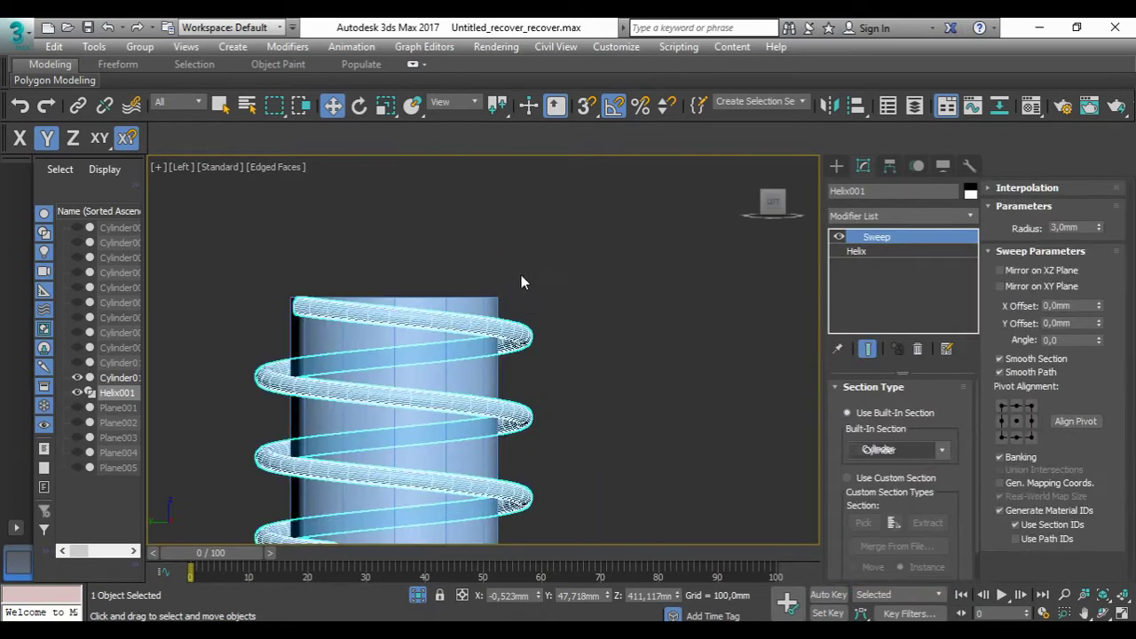
Step: Convert the shock cylinder to an editable poly and select its end faces
right_click(500, 320)
left_click(730, 515)
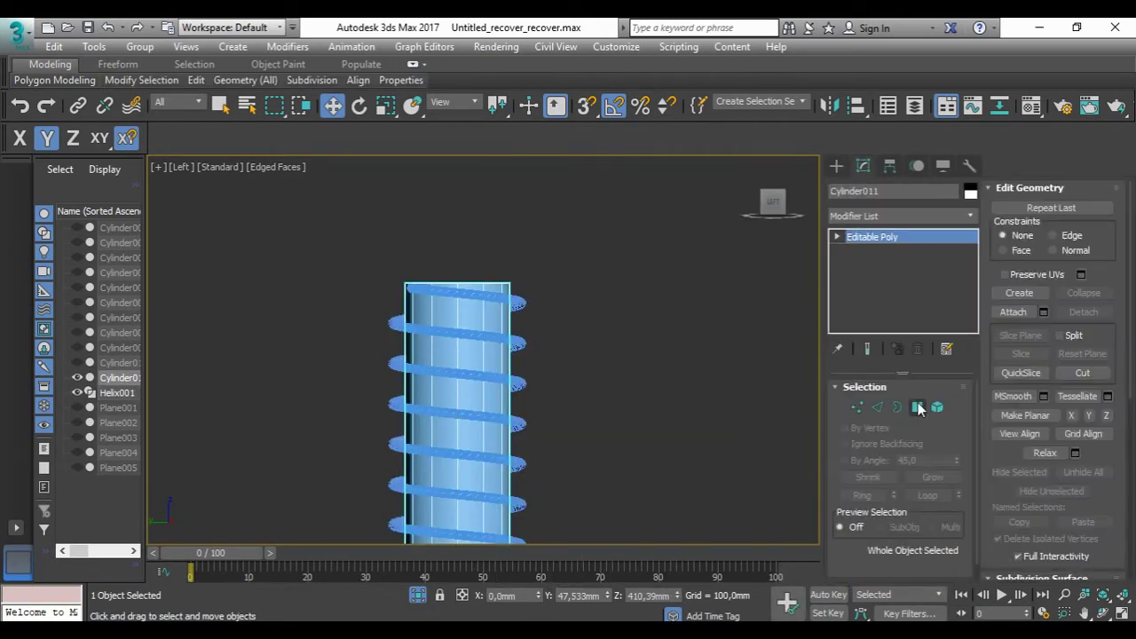
key("4")
scroll(577, 266, "down", 5)
key("ctrl+a")
scroll(619, 330, "up", 5)
Step: Extrude the top and bottom cap faces slightly into thin flanges
left_click(1044, 228)
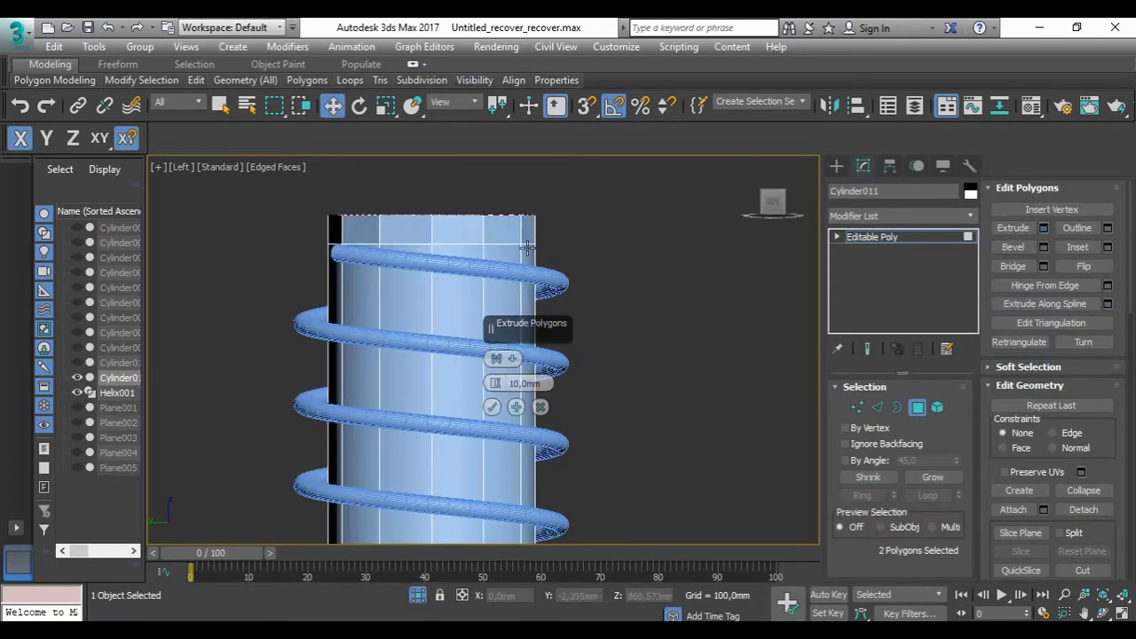
scroll(519, 242, "up", 3)
scroll(532, 293, "down", 5)
left_click(543, 371, "ctrl")
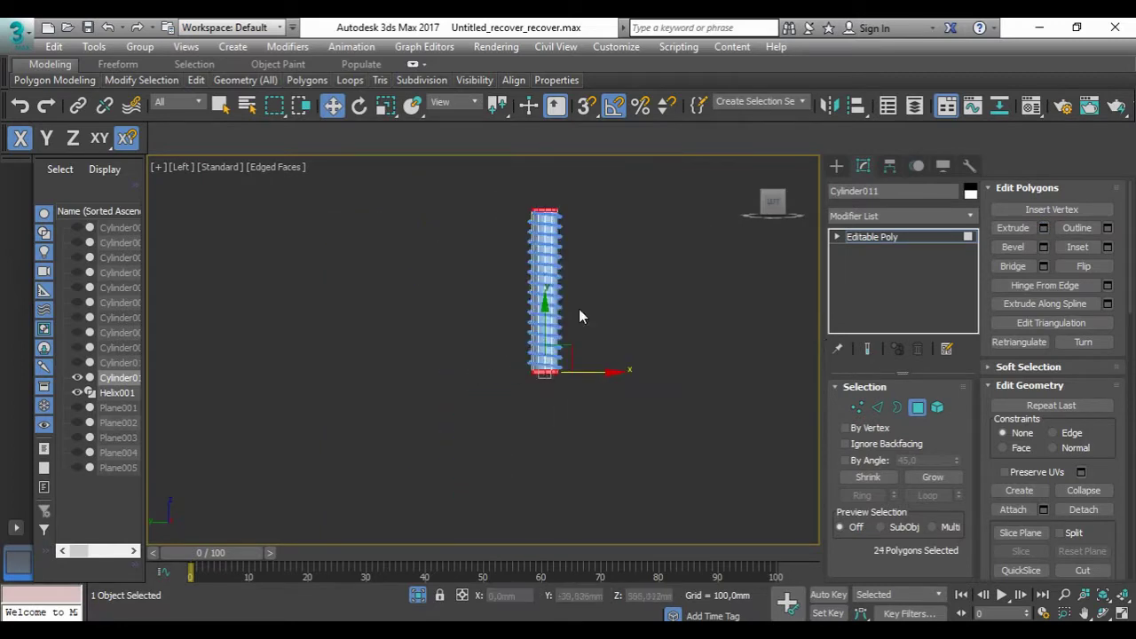
scroll(579, 311, "up", 3)
left_click(1044, 228)
scroll(491, 365, "up", 3)
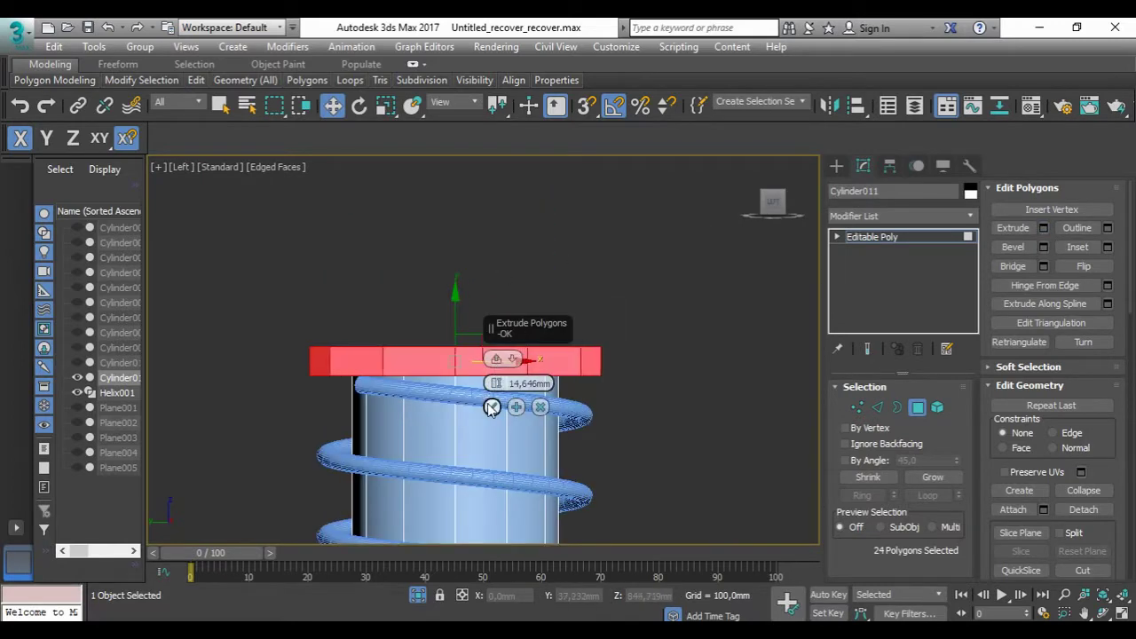
left_click(490, 406)
Step: Group the shock cylinder and its coil spring as Group001
scroll(1003, 396, "down", 5)
scroll(1022, 430, "down", 5)
scroll(1023, 429, "down", 3)
left_click(521, 275)
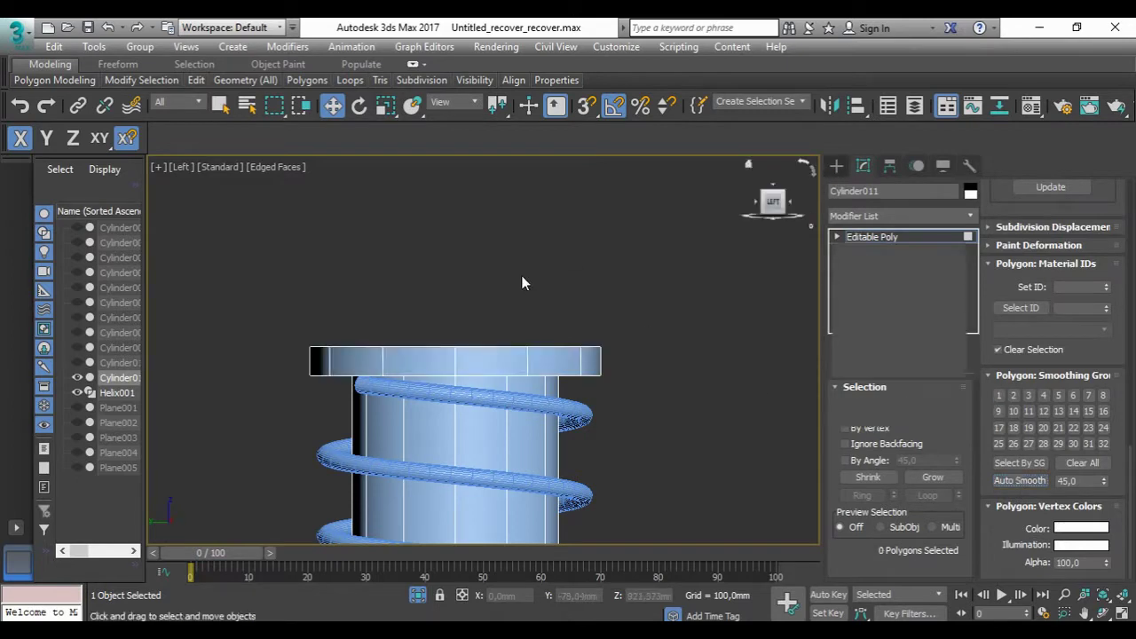
key("Return")
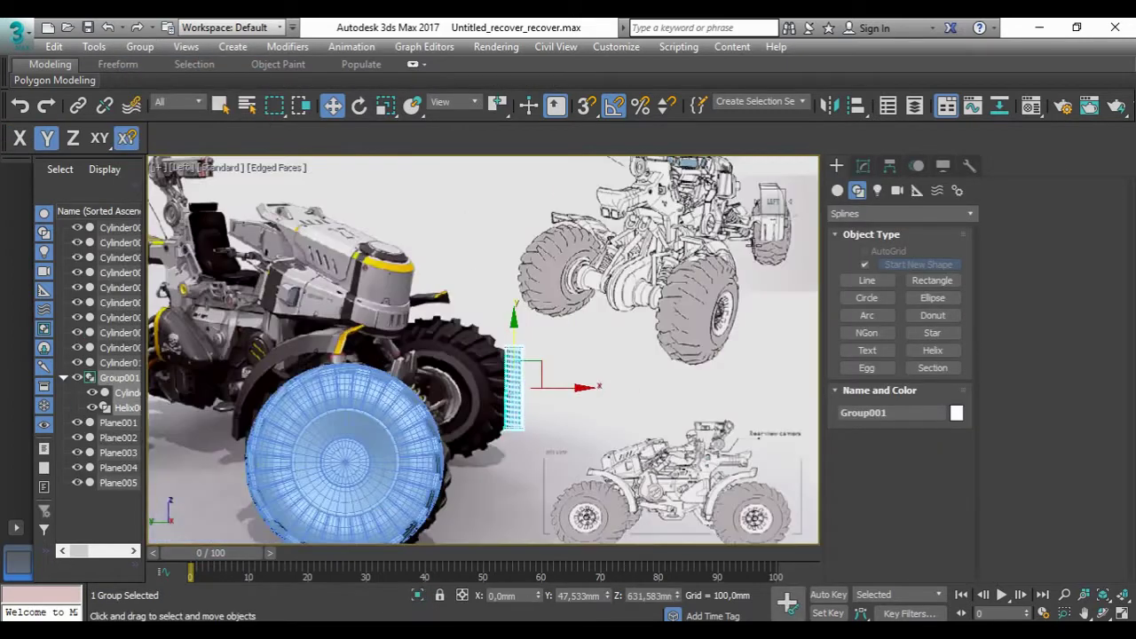
Step: Place a scaled-up, diagonally tilted copy of the shock on the front wheel and delete the upright original
left_click_drag(513, 355, 346, 371)
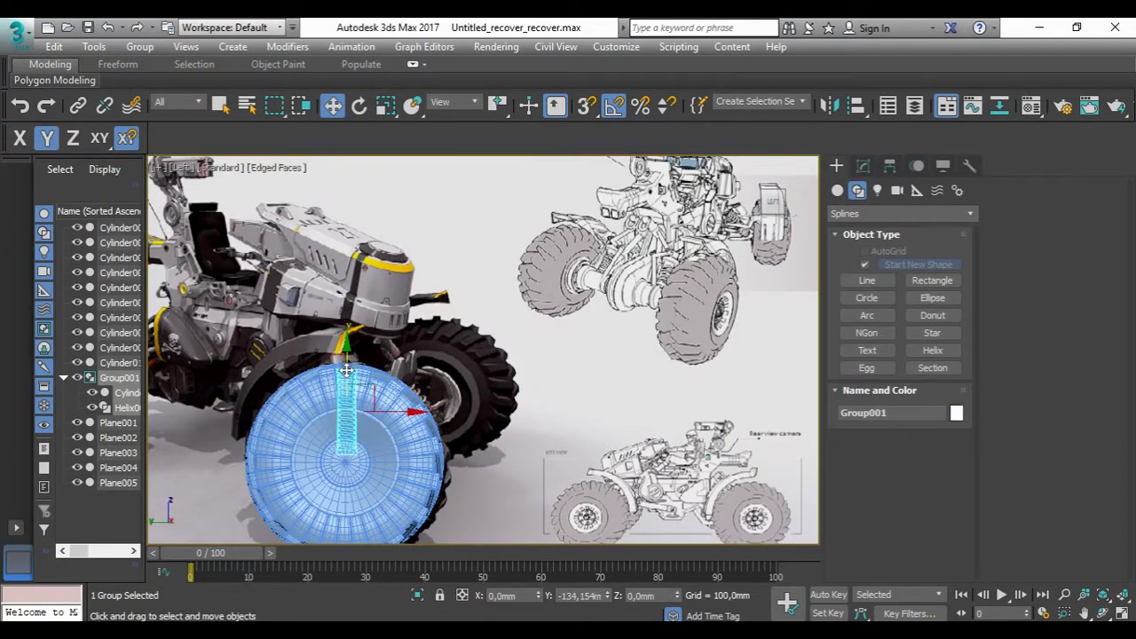
key("F5")
key("u")
key("r")
key("f")
mouse_move(436, 422)
left_mouse_down()
mouse_move(444, 403)
mouse_move(651, 426)
mouse_move(664, 406)
left_mouse_up()
key("w")
left_click(569, 401)
key("e")
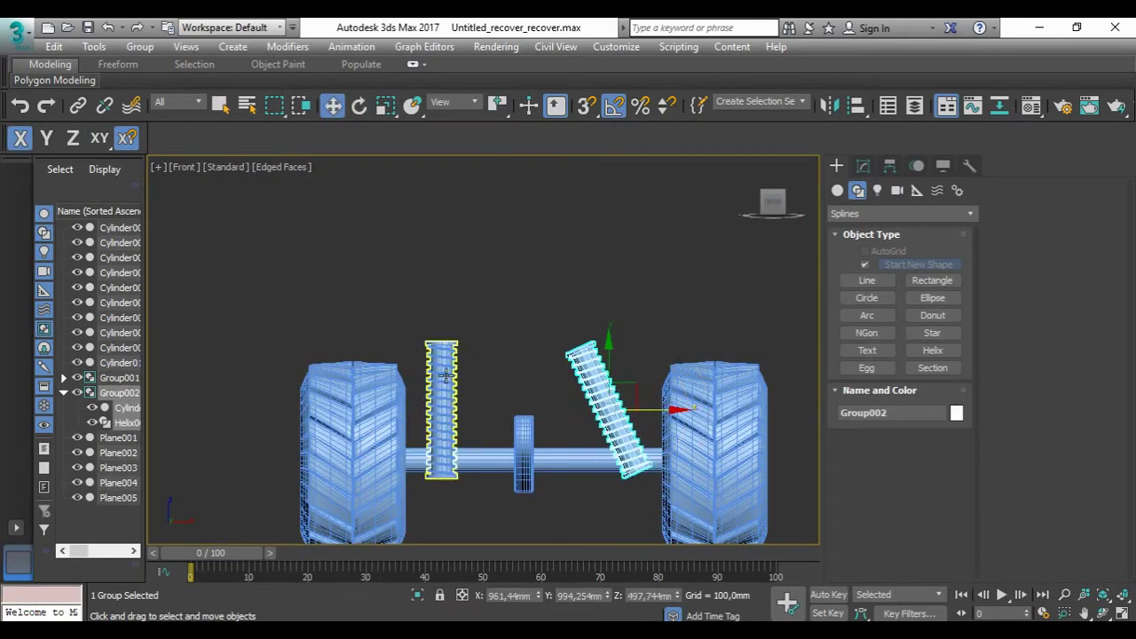
left_click(442, 394)
key("Delete")
Step: Copy the tilted shock to the left and mirror the copy as Group003
left_click(603, 403)
key("w")
mouse_move(615, 388)
left_mouse_down("shift")
mouse_move(530, 389)
mouse_move(506, 413)
left_mouse_up("shift")
left_click(572, 399)
left_click(828, 106)
left_click(539, 459)
Step: Nudge the centre hub cylinder slightly right, then check the assembly from the left side
left_click(522, 424)
left_click_drag(578, 459, 591, 460)
middle_click_drag(590, 460, 559, 349, "alt")
scroll(559, 349, "up", 5)
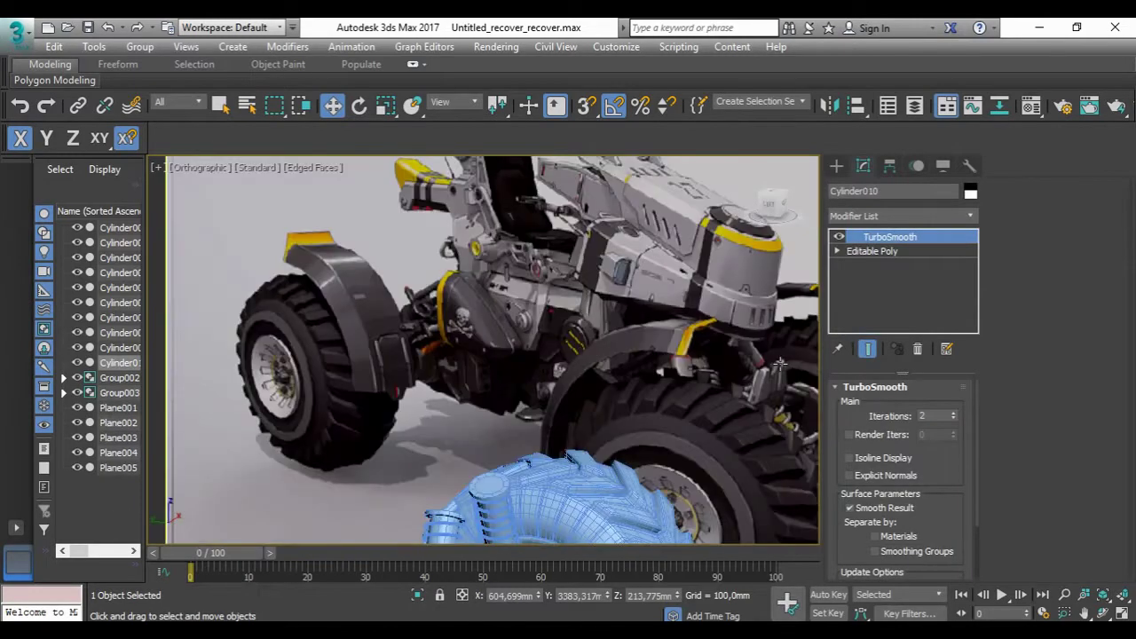
scroll(559, 349, "down", 5)
middle_click_drag(559, 349, 672, 254, "alt")
key("l")
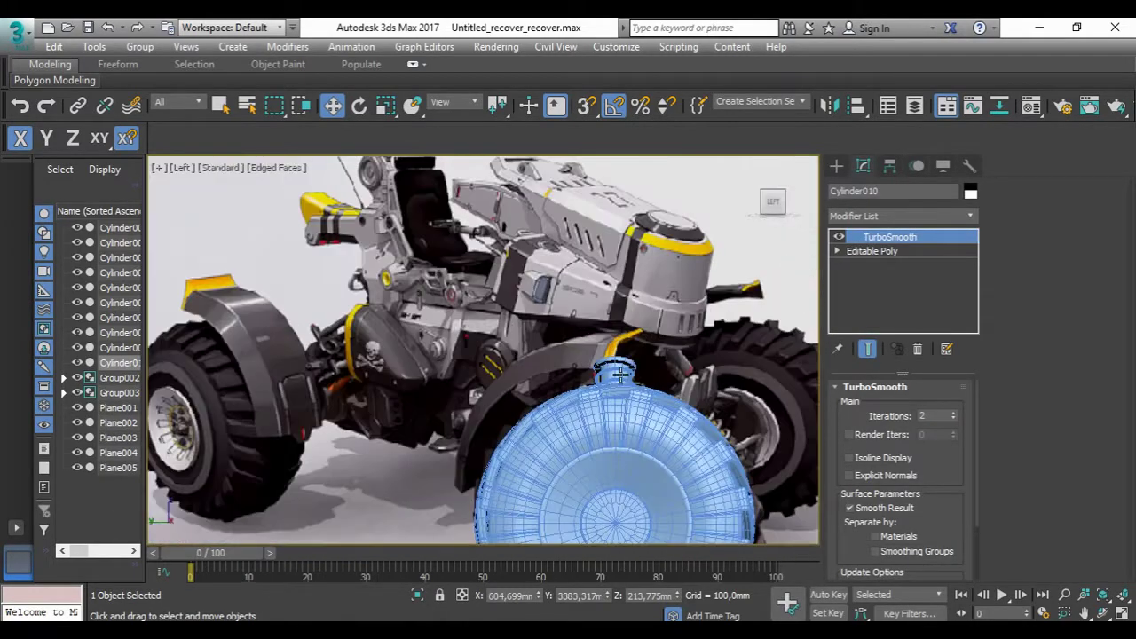
scroll(608, 388, "down", 5)
Step: Copy the front wheel assembly to the left as Group004 and tilt its spring diagonally
left_click(608, 388)
left_click_drag(608, 388, 404, 388, "shift")
left_click(563, 398)
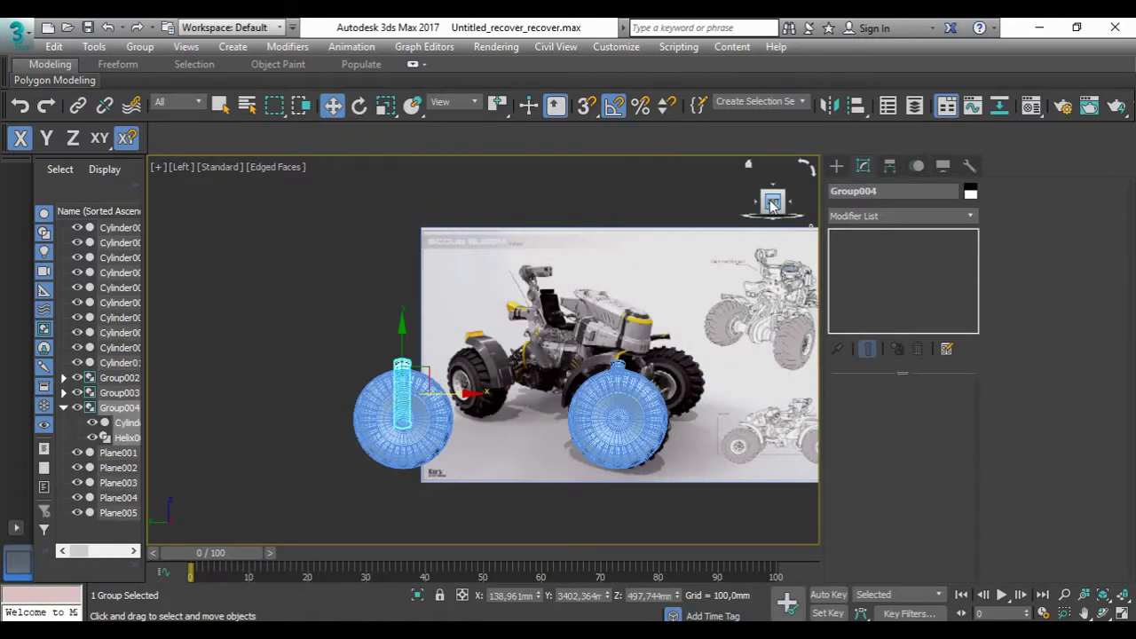
scroll(404, 388, "up", 5)
key("e")
mouse_move(404, 387)
left_mouse_down()
mouse_move(417, 355)
mouse_move(458, 349)
left_mouse_up()
key("w")
Step: Copy the tilted spring across the axle as Group005, mirror it, and move it into place
middle_click_drag(459, 349, 533, 319, "alt")
scroll(532, 319, "down", 5)
key("k")
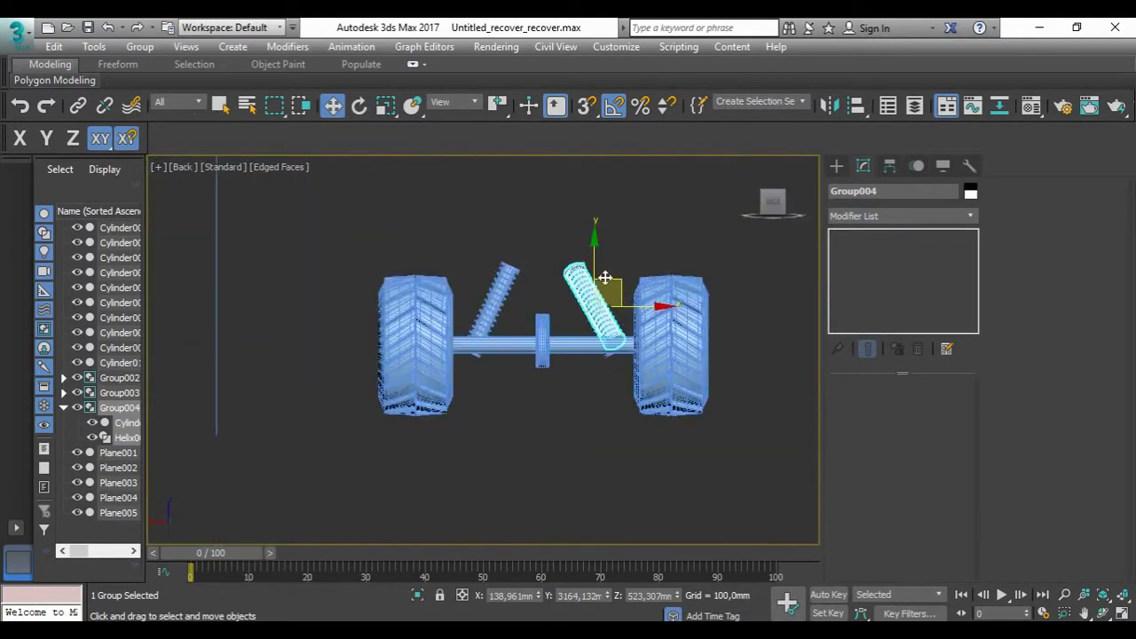
left_click_drag(626, 299, 584, 388, "shift")
left_click(569, 400)
left_click(828, 106)
left_click(527, 456)
left_click(497, 267)
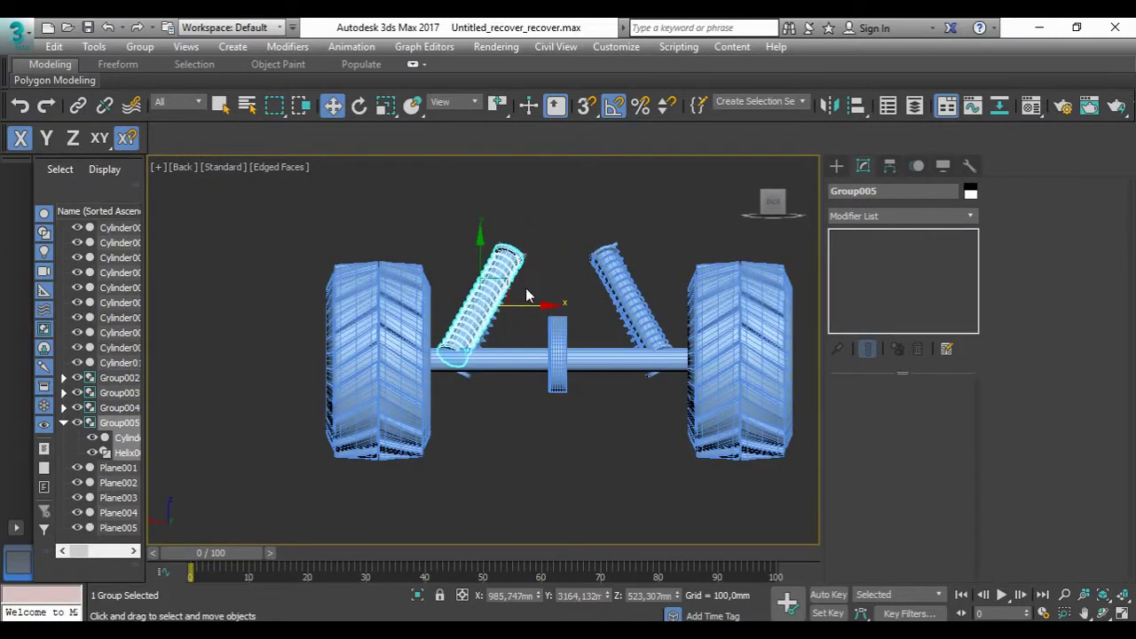
middle_click_drag(526, 288, 520, 284, "alt")
key("l")
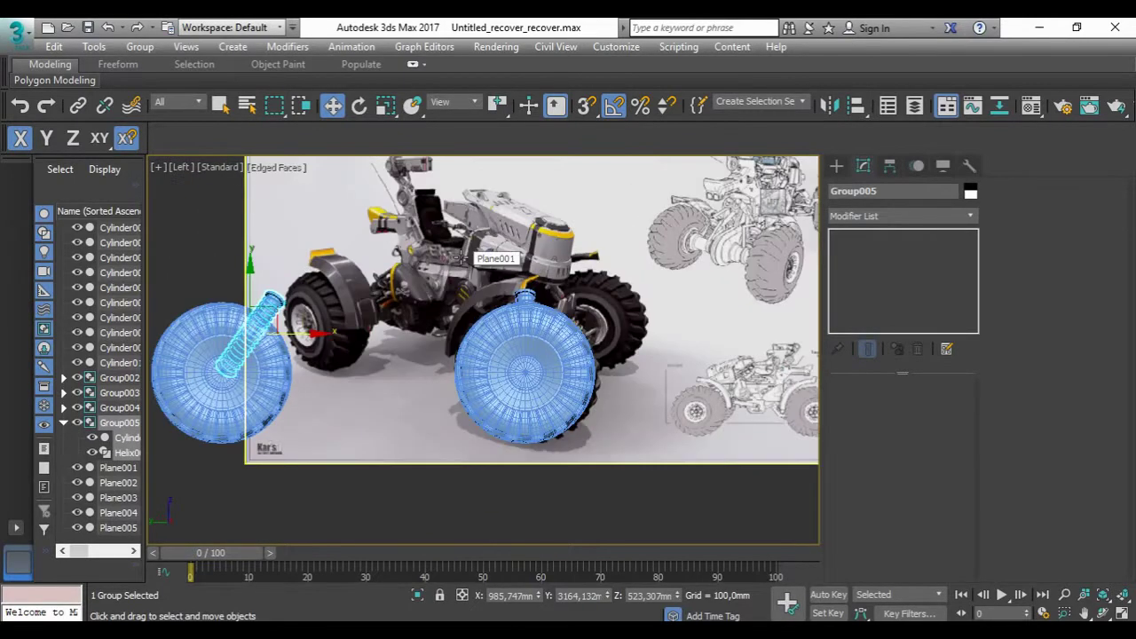
Step: Scale up the smoothed cylinder Cylinder010
scroll(462, 258, "down", 3)
scroll(497, 271, "up", 4)
scroll(526, 284, "down", 1)
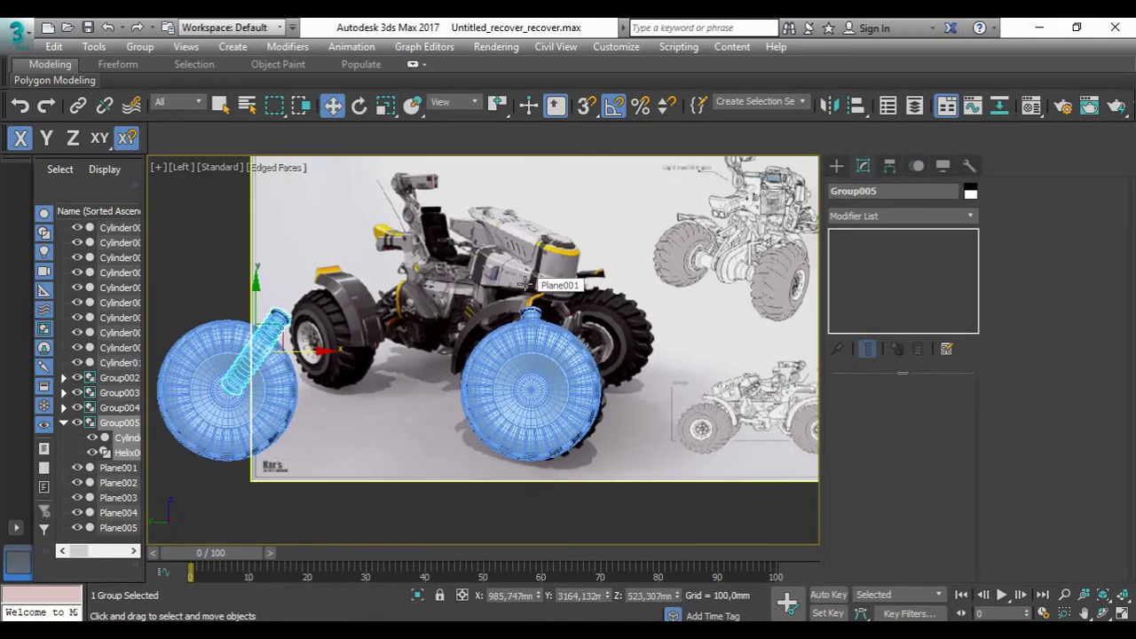
key("F3")
scroll(366, 313, "up", 5)
scroll(267, 417, "down", 5)
left_click(266, 417)
key("r")
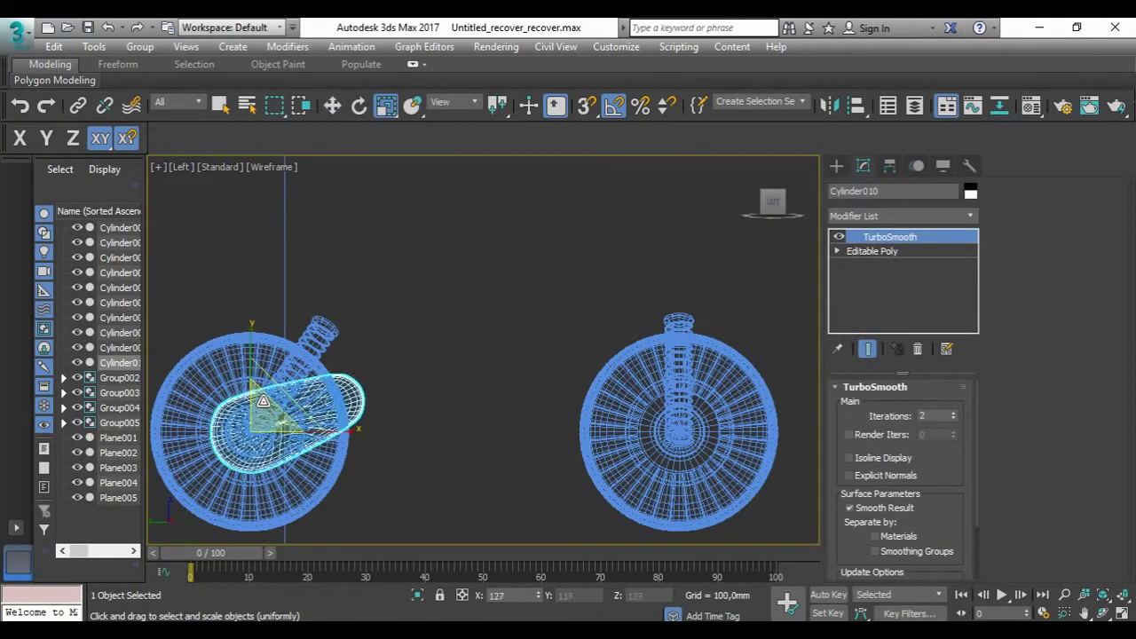
left_click_drag(262, 425, 316, 404)
key("F3")
Step: Draw a flat Box001 beside the front wheel in the Left viewport
left_click(837, 166)
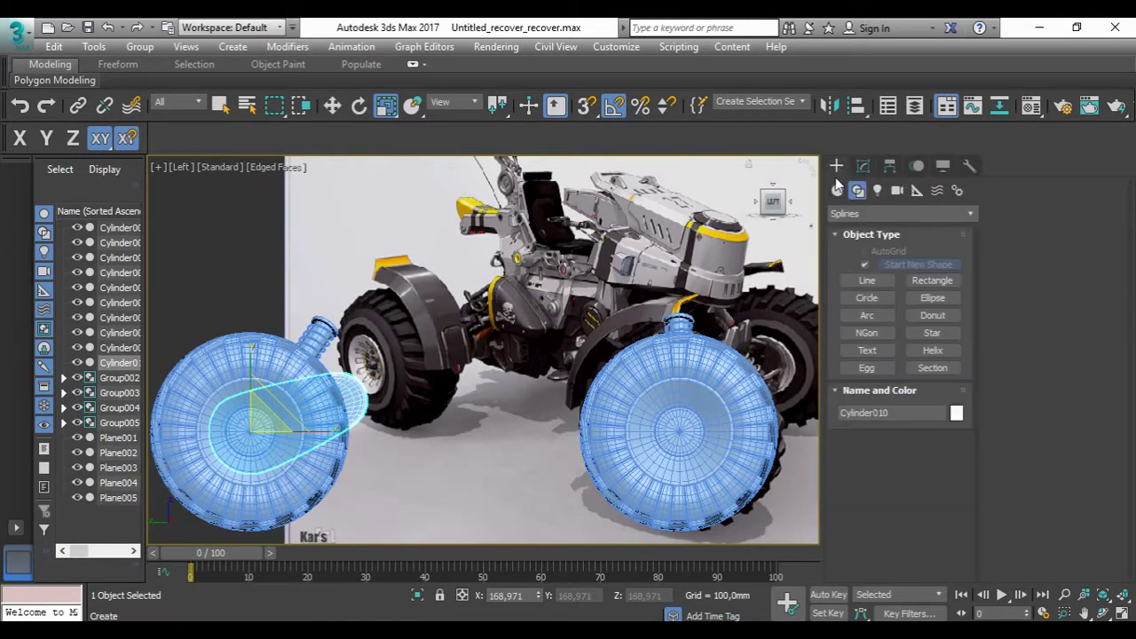
left_click(866, 267)
left_click_drag(370, 364, 418, 408)
Step: Convert Box001 to an editable poly and select all its vertices
right_click(401, 377)
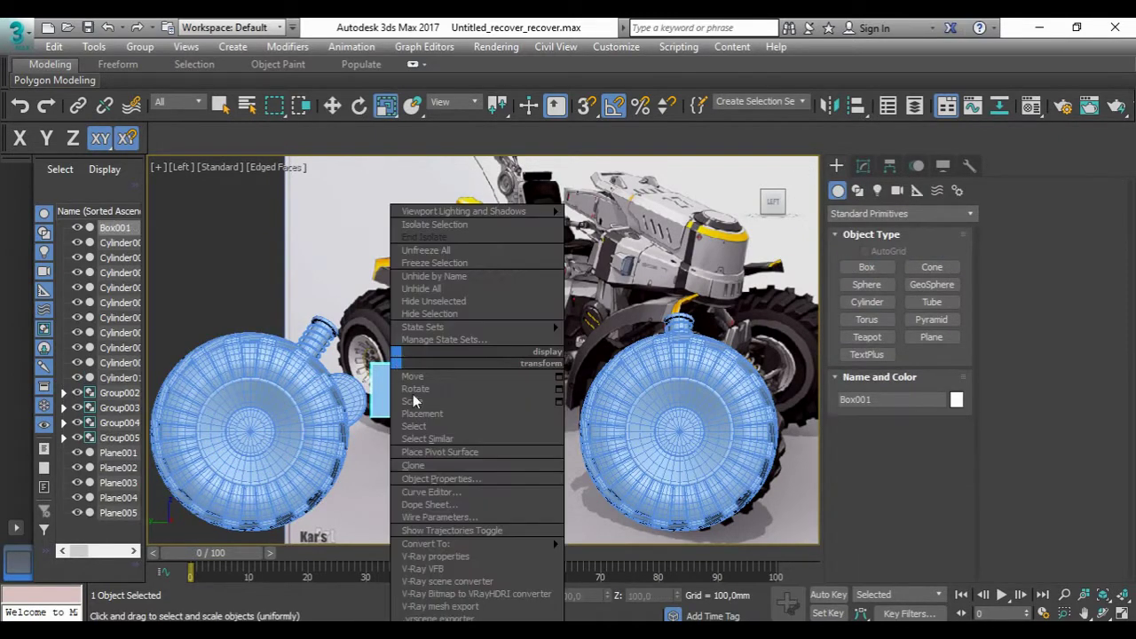
left_click(621, 559)
scroll(489, 328, "up", 3)
key("w")
left_click_drag(319, 373, 426, 443)
scroll(417, 391, "down", 3)
scroll(436, 433, "up", 4)
Step: Extrude the box's front face upward
key("F6")
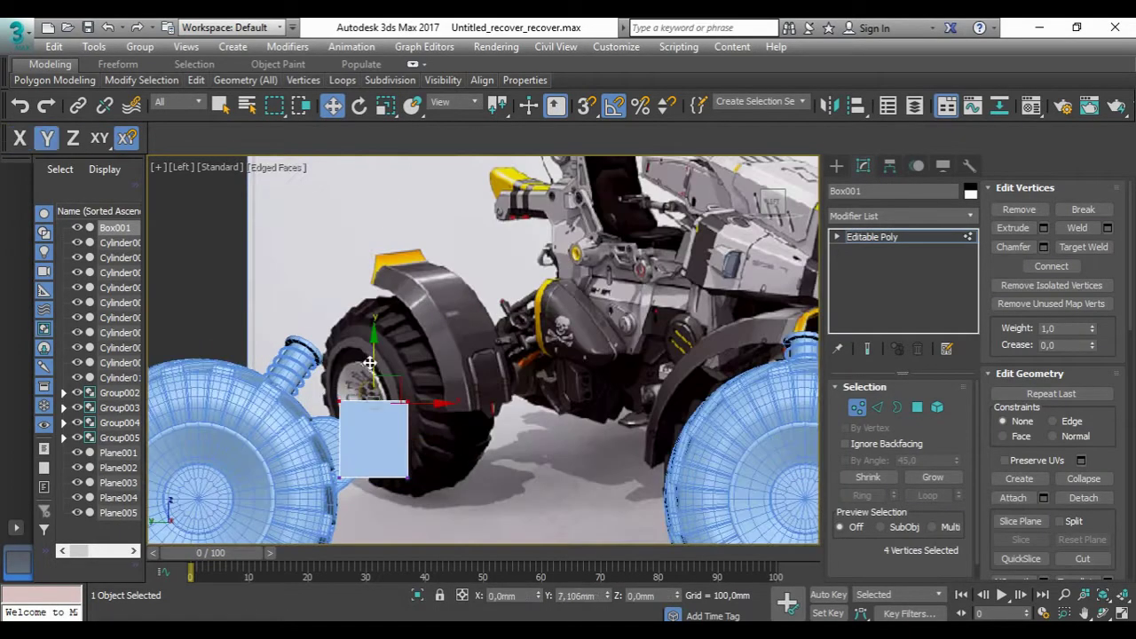
scroll(373, 404, "down", 3)
key("4")
scroll(350, 404, "up", 3)
left_click(350, 404)
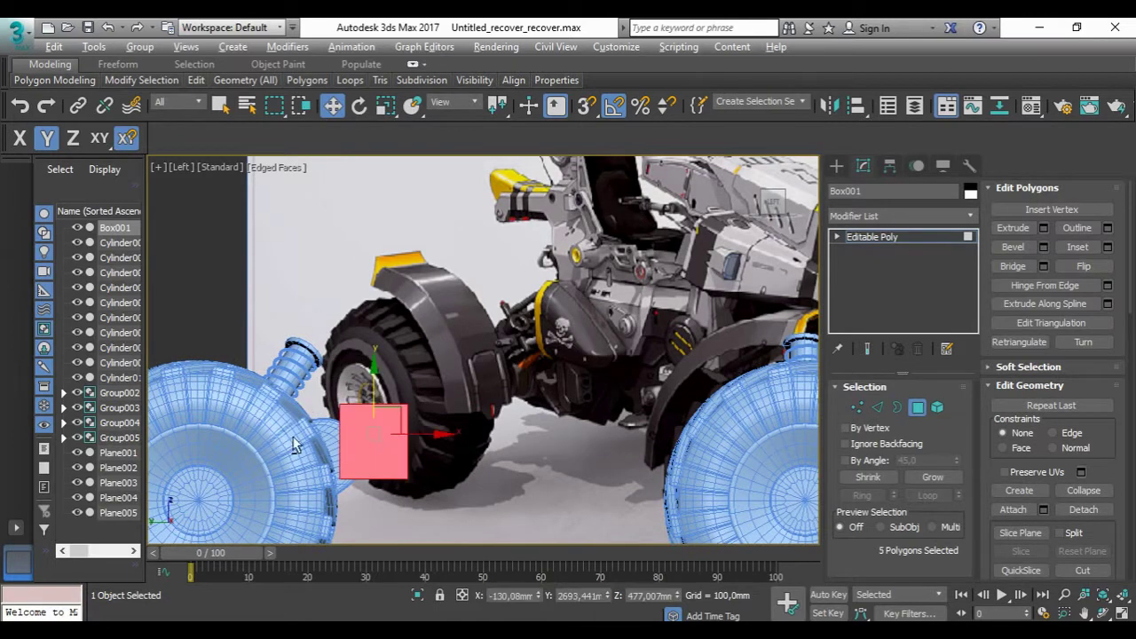
left_click(1043, 229)
left_click_drag(495, 384, 490, 346)
left_click(493, 407)
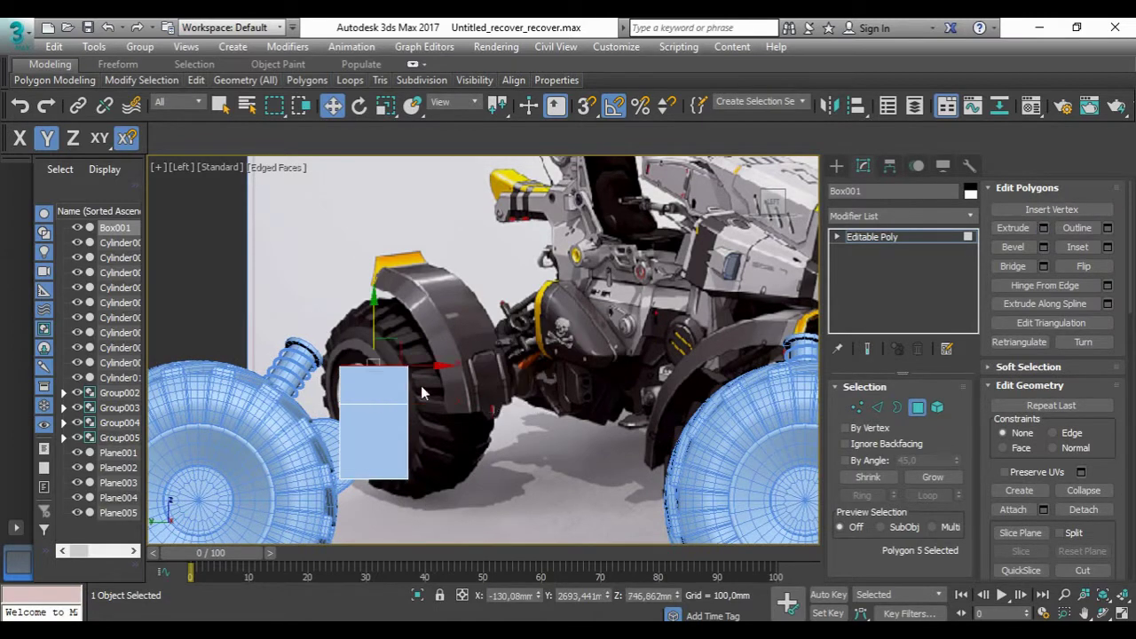
Step: Extrude the top face up by 203,815 mm to form a tall column
key("1")
left_click_drag(321, 351, 376, 366)
key("F5")
key("4")
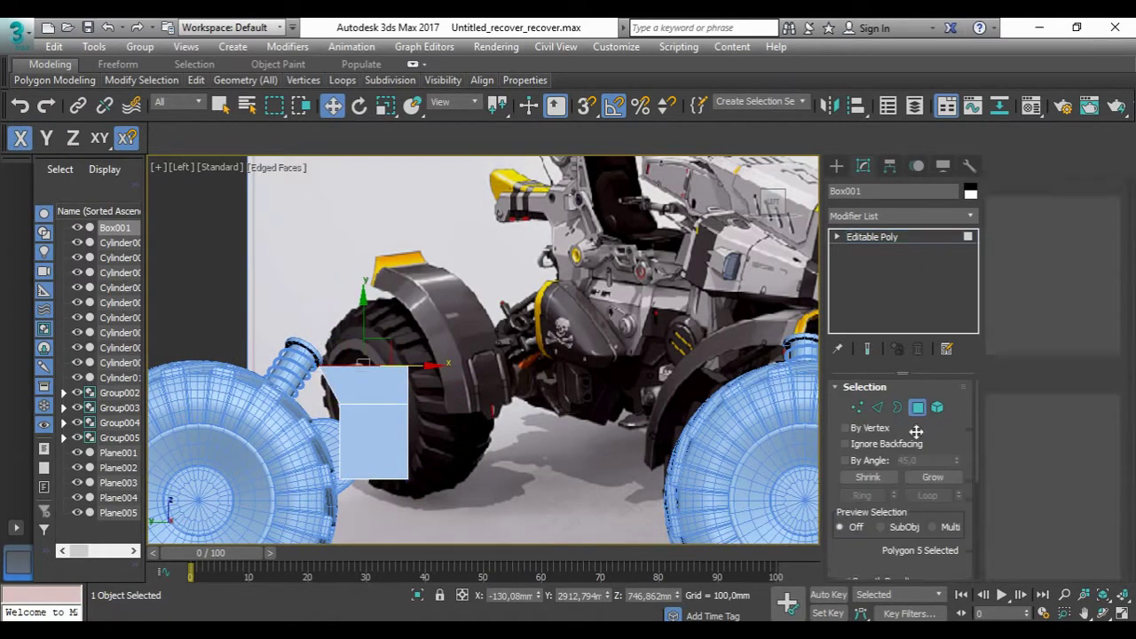
left_click(1044, 228)
left_click_drag(494, 371, 497, 368)
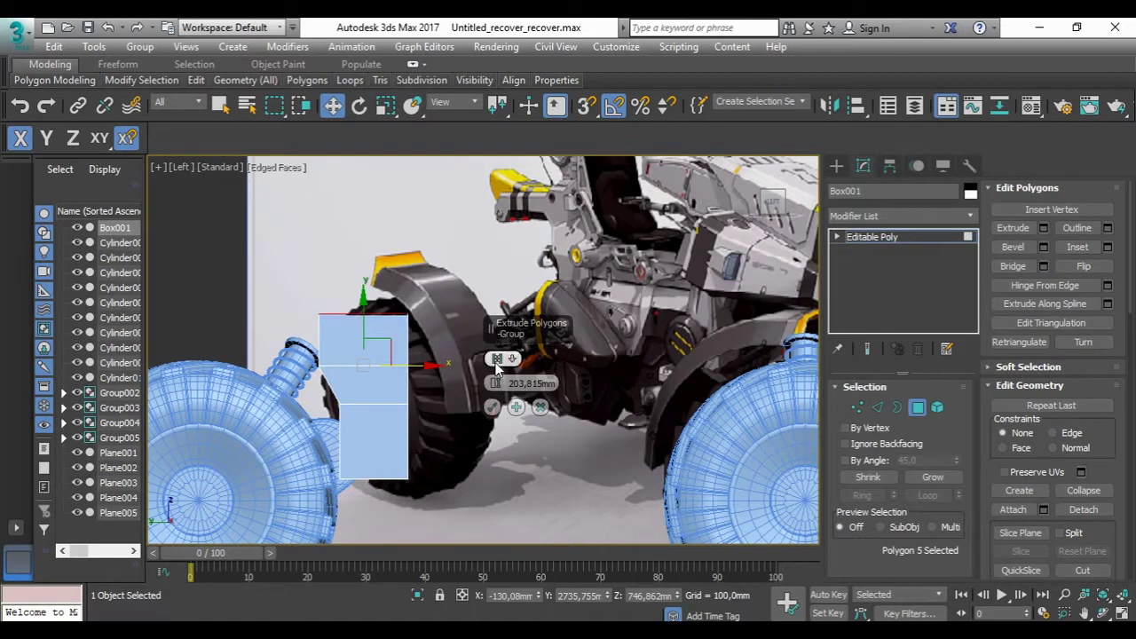
left_click(493, 407)
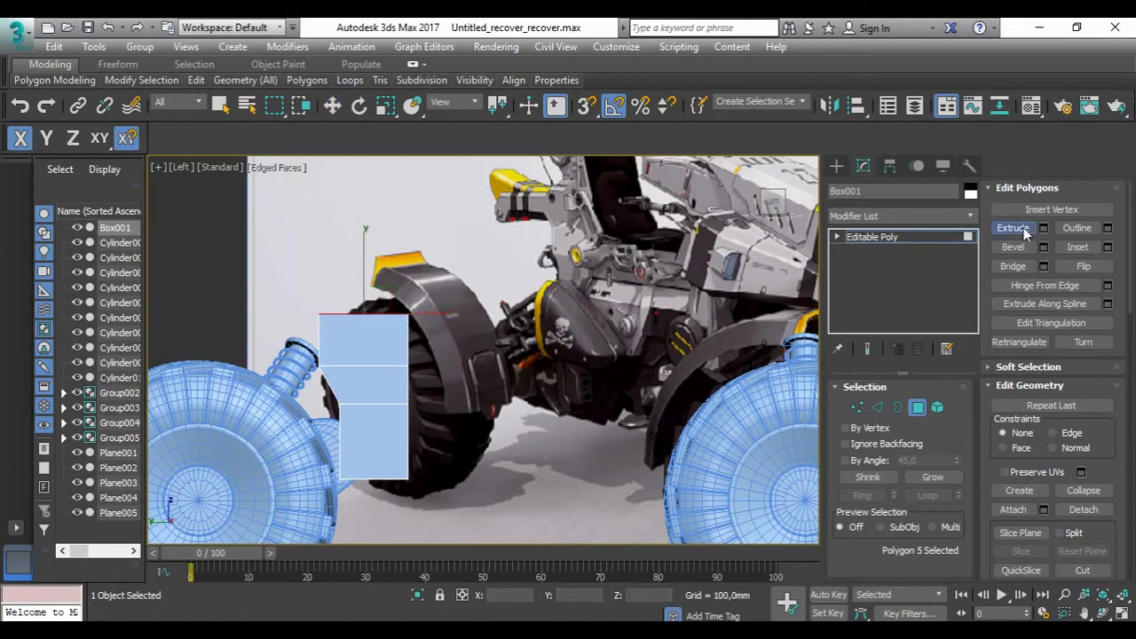
Step: Add a shorter 65,845 mm extrusion and pull the top corner vertices out left
left_click(1043, 228)
key("w")
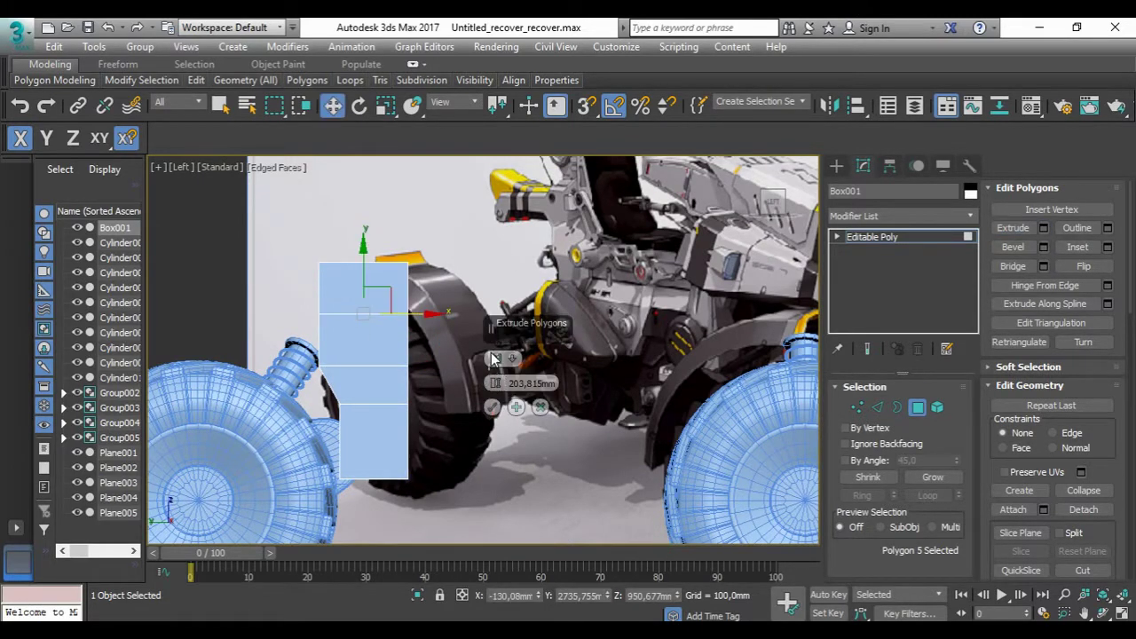
left_click_drag(493, 383, 489, 418)
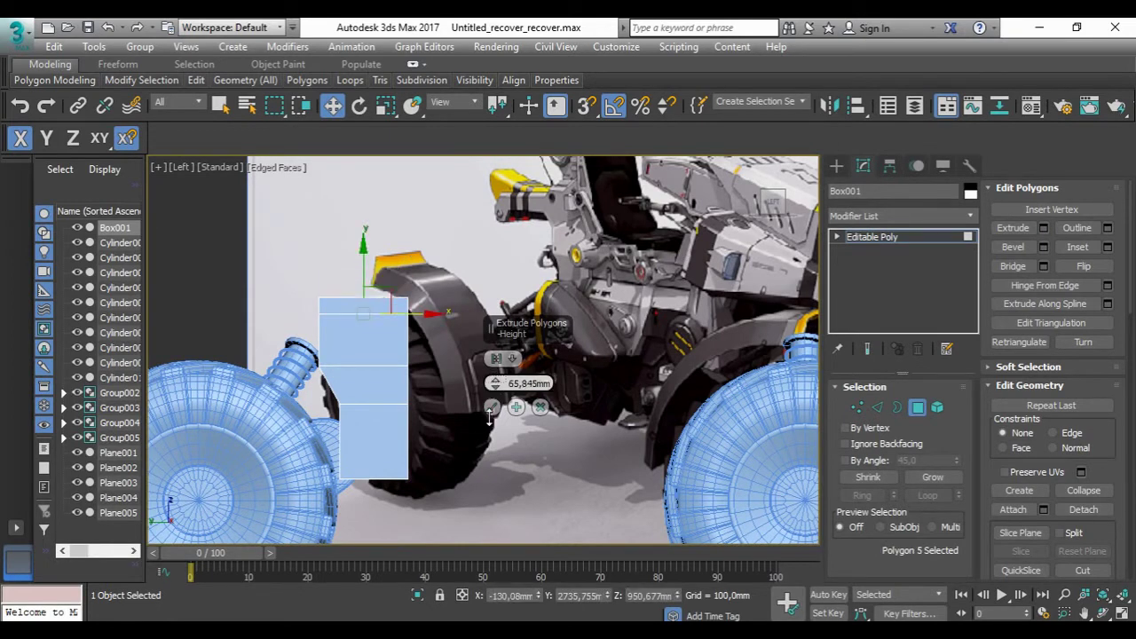
left_click(490, 408)
key("1")
left_click_drag(302, 266, 330, 299)
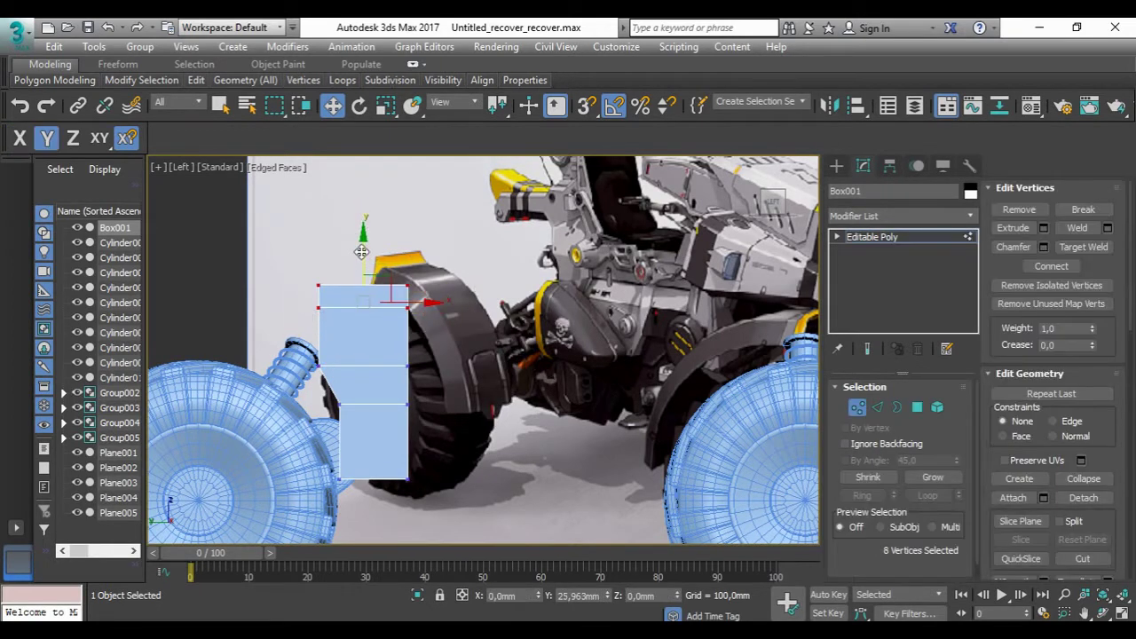
key("4")
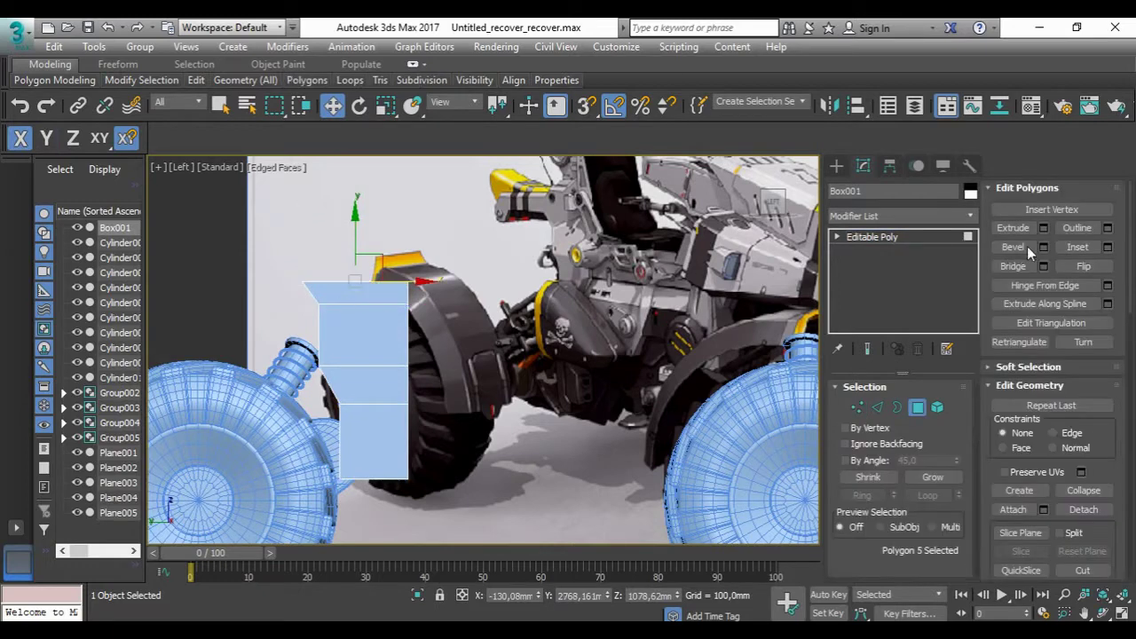
Step: Extrude the column's top face sideways into a horizontal arm over the wheel
left_click_drag(306, 298, 473, 245)
left_click(355, 270)
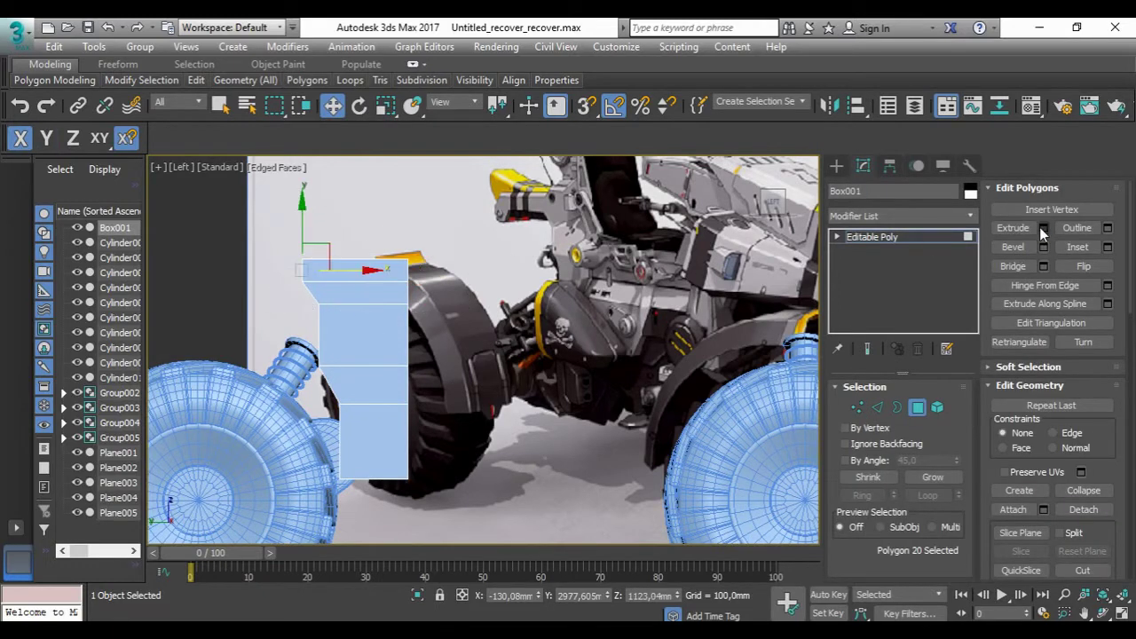
left_click(1043, 227)
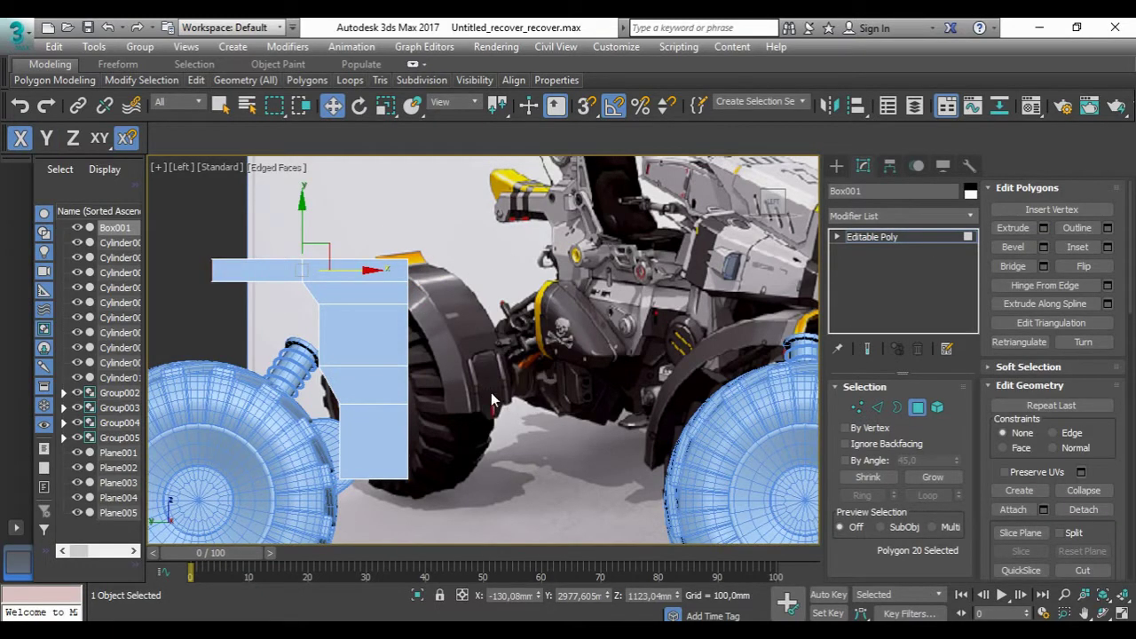
middle_click_drag(491, 392, 1035, 228, "alt")
left_click(492, 407)
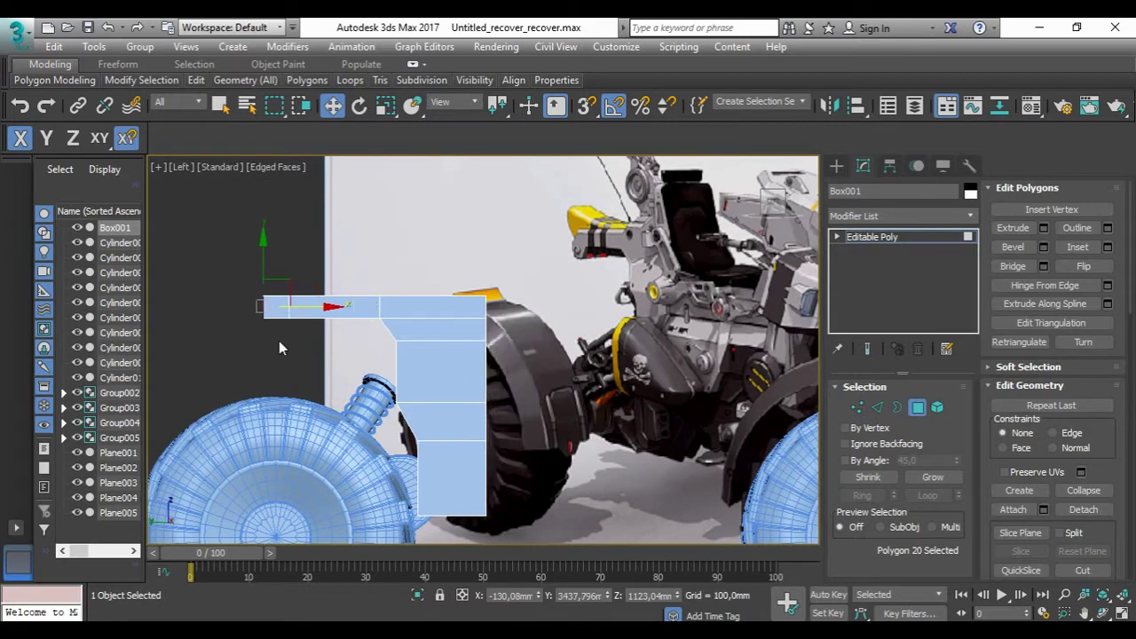
Step: Move the arm's end vertices further left along X and adjust the arm's top face
scroll(279, 340, "up", 2)
key("1")
left_click_drag(242, 331, 271, 271)
left_click_drag(203, 276, 270, 361)
key("F5")
scroll(316, 313, "down", 2)
left_click_drag(316, 313, 297, 312)
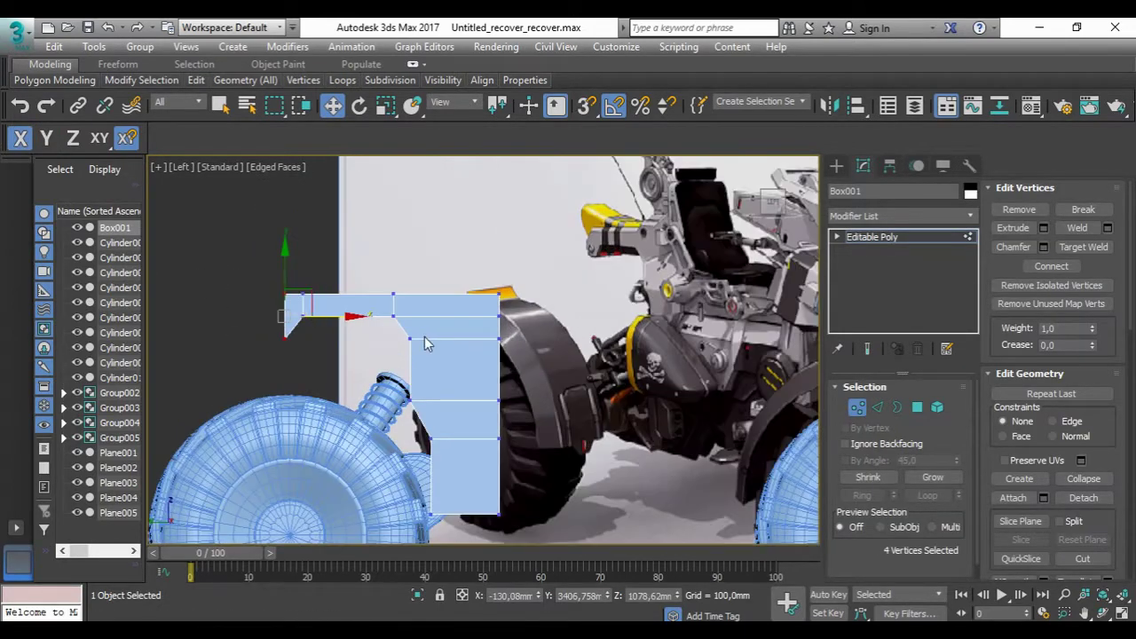
key("4")
left_click(368, 328)
middle_click_drag(368, 327, 350, 305)
scroll(350, 304, "up", 2)
Step: Cancel the last vertex move, inspect the bracket in 3D, and return to the Left view
key("1")
scroll(321, 319, "down", 2)
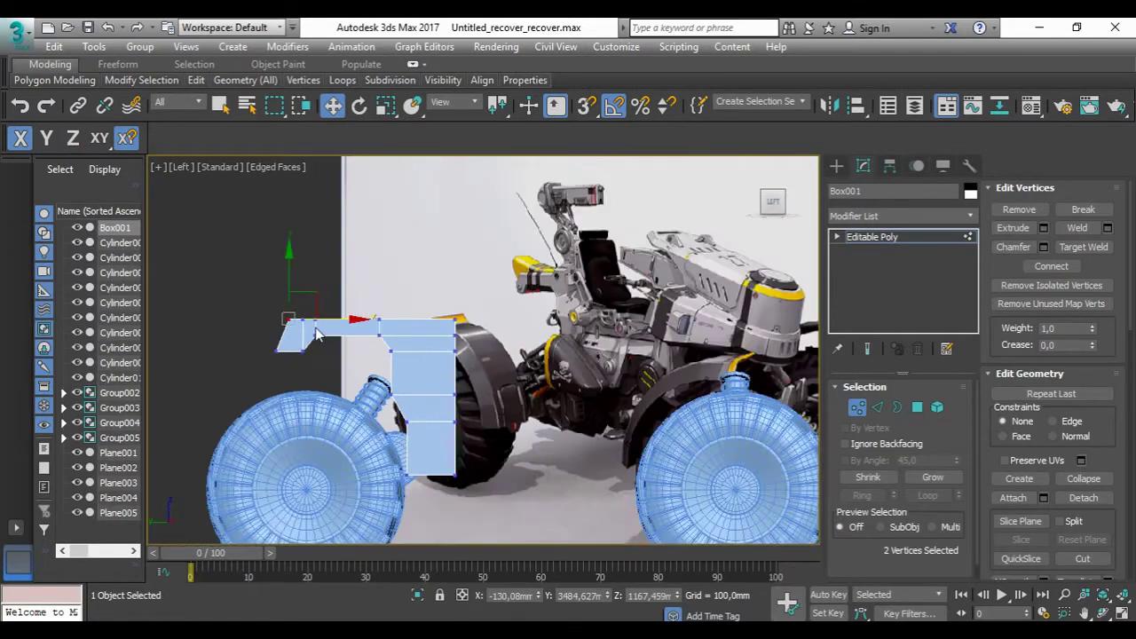
scroll(300, 368, "up", 2)
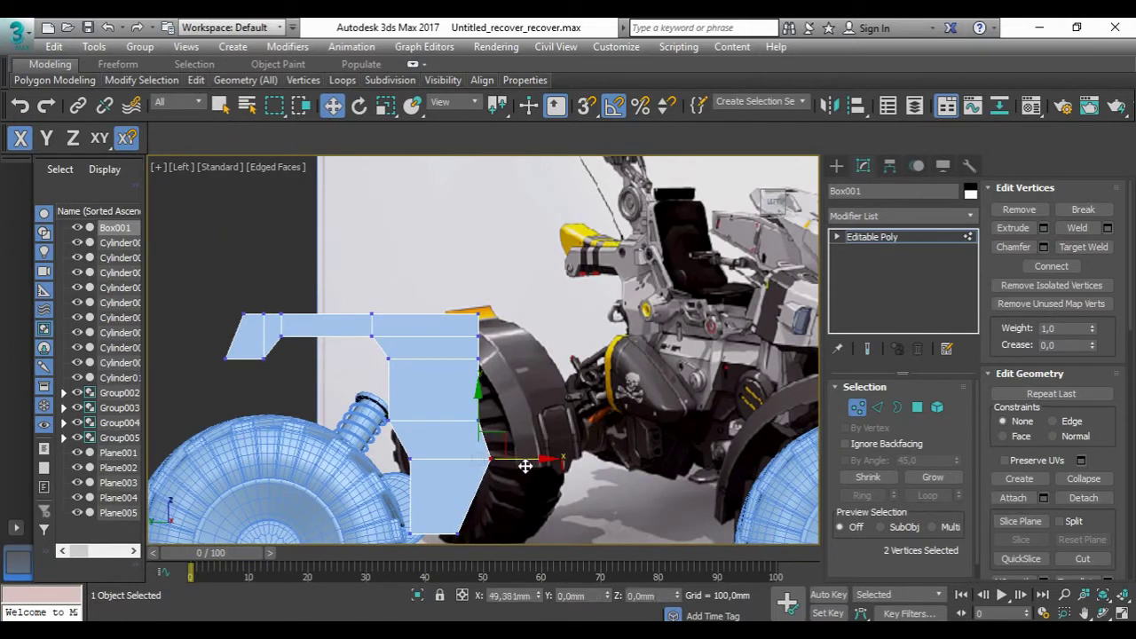
right_click(491, 332)
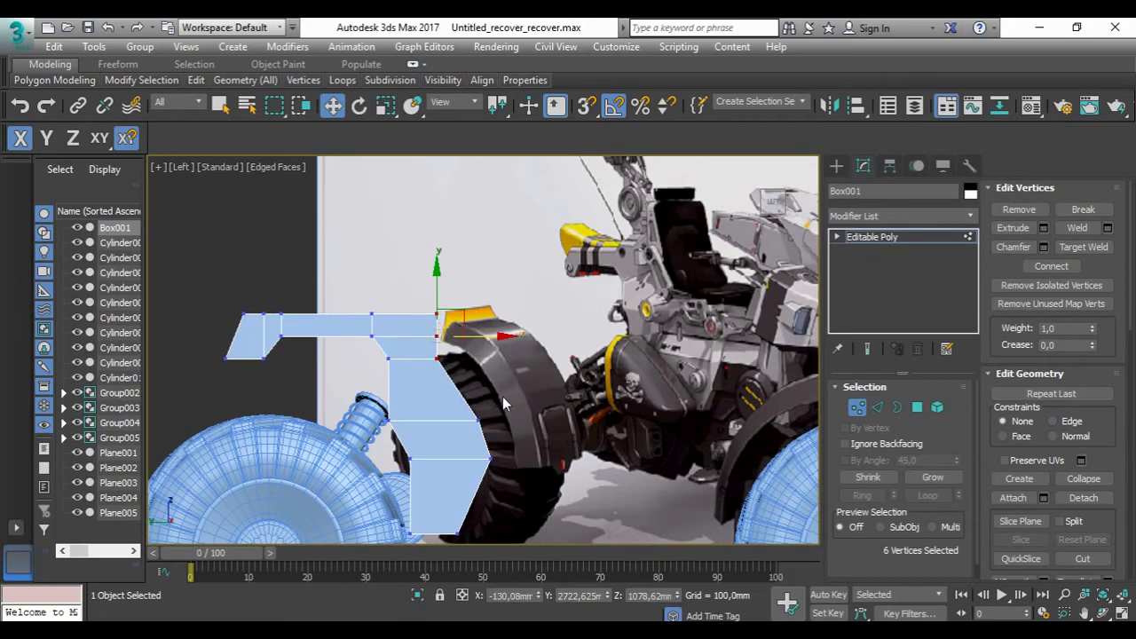
middle_click_drag(441, 407, 463, 431, "alt")
key("F5")
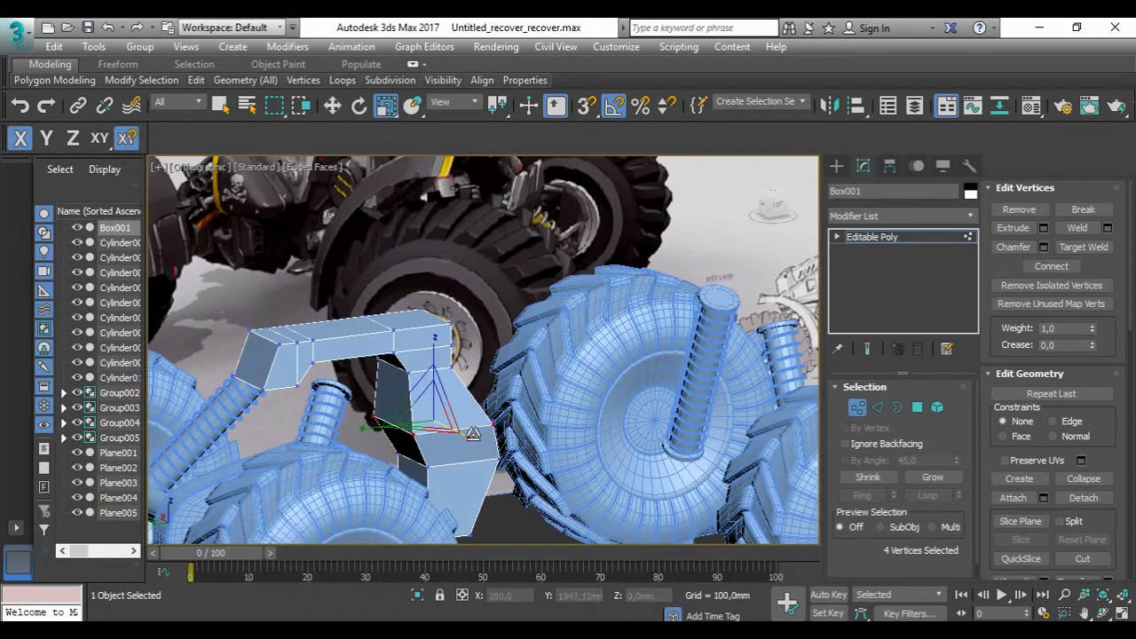
key("l")
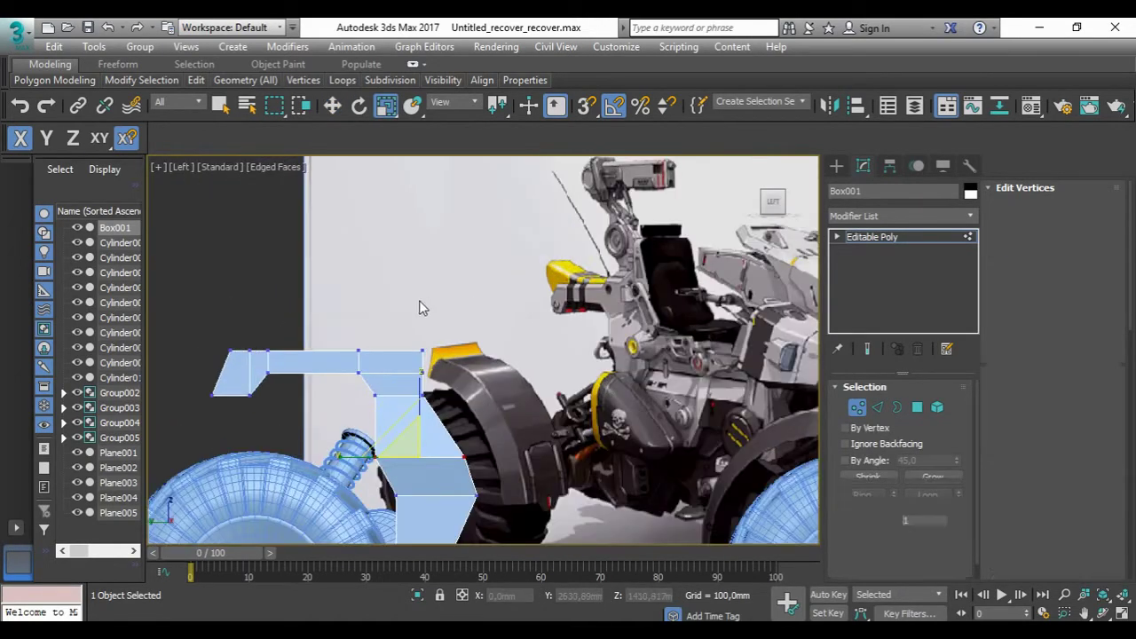
Step: Extrude the bracket's top face upward about 148 mm
key("4")
key("shift+z")
left_click(391, 322)
key("shift+z")
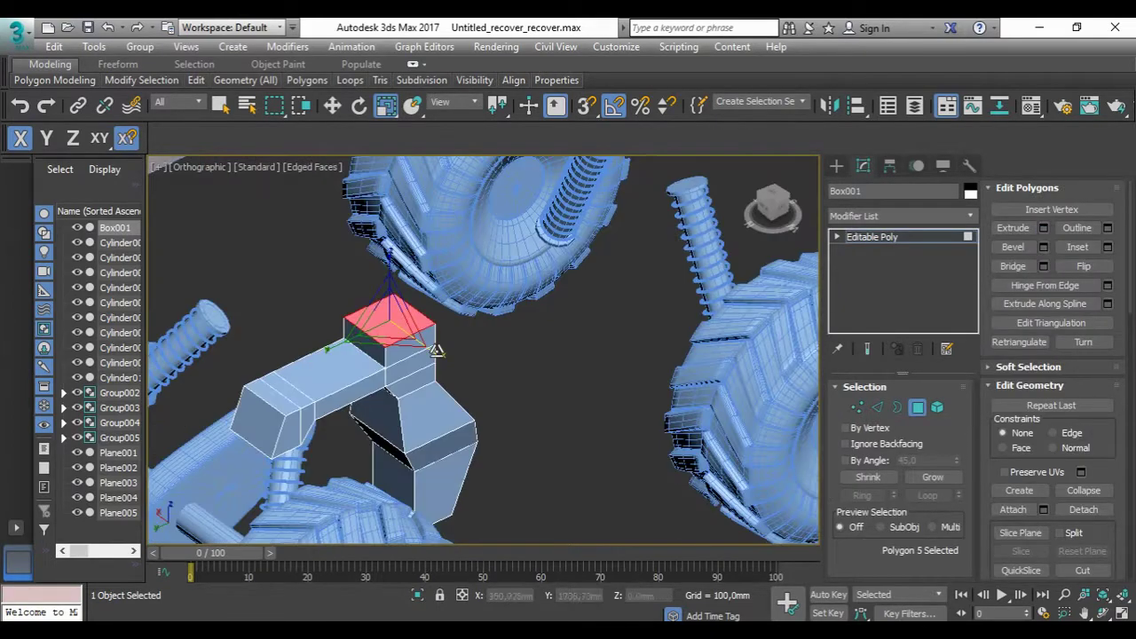
key("shift+z")
scroll(395, 305, "up", 2)
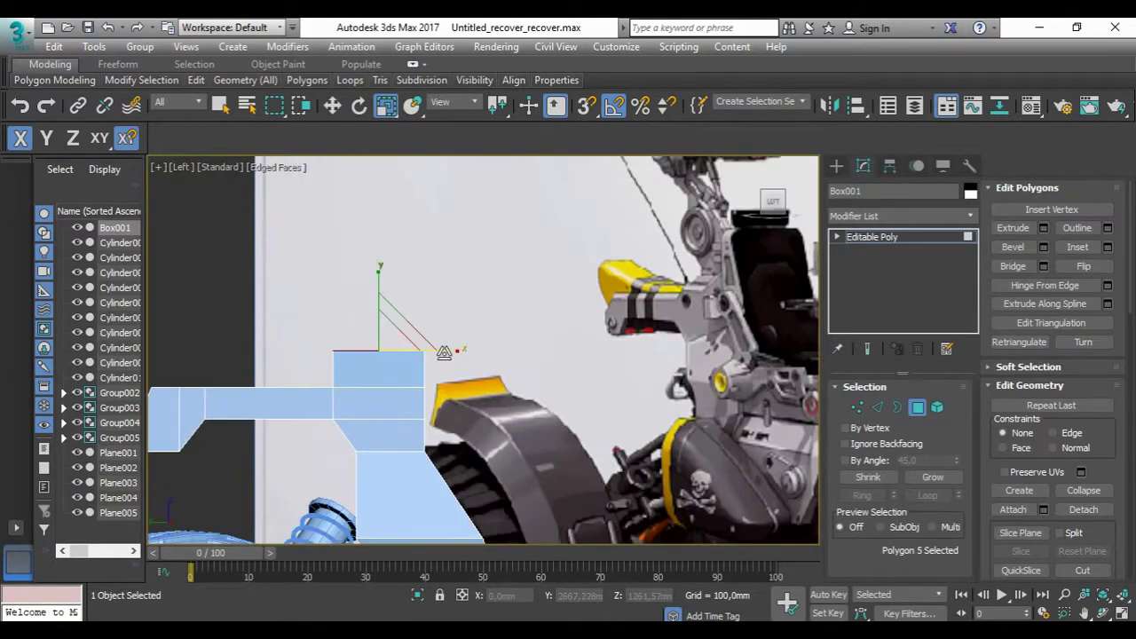
left_click(1043, 228)
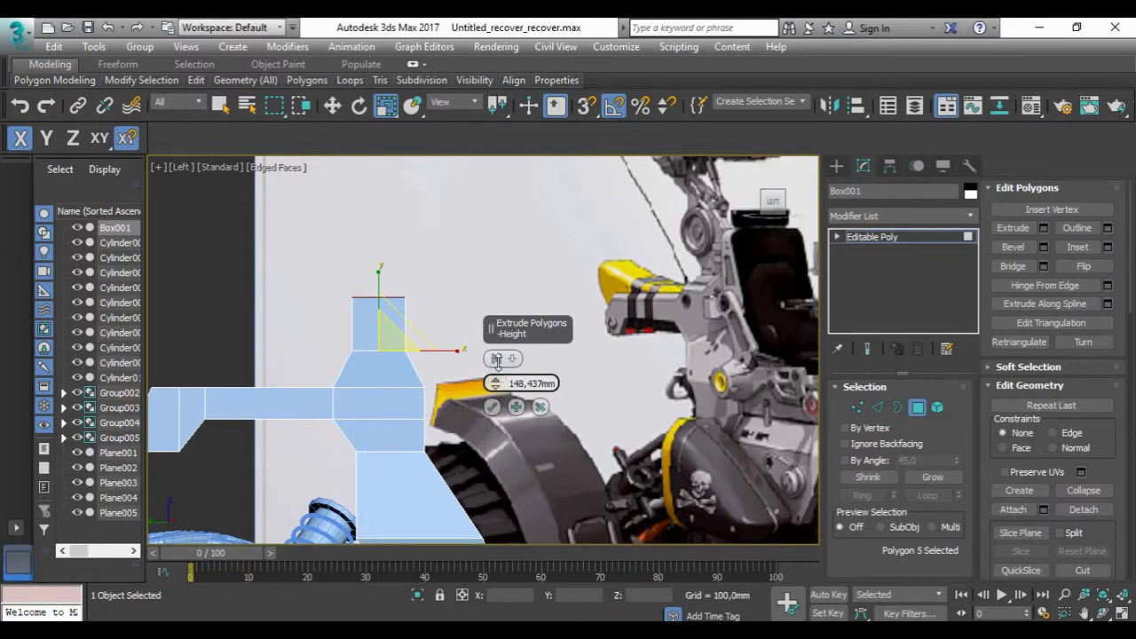
key("shift+z")
key("shift+z")
key("shift+z")
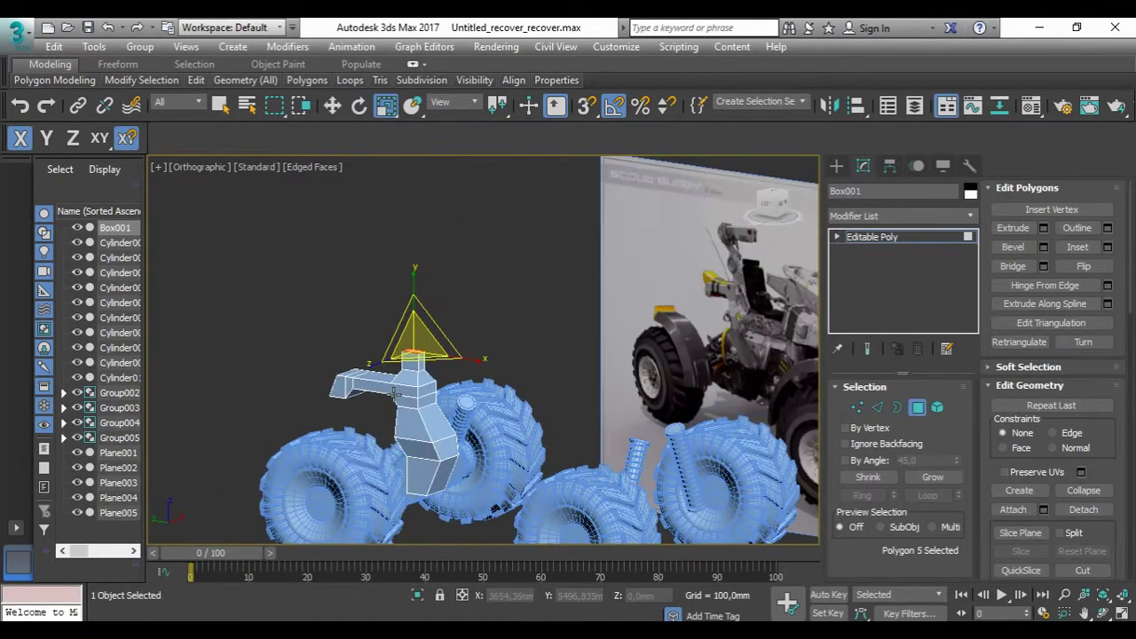
scroll(395, 393, "up", 2)
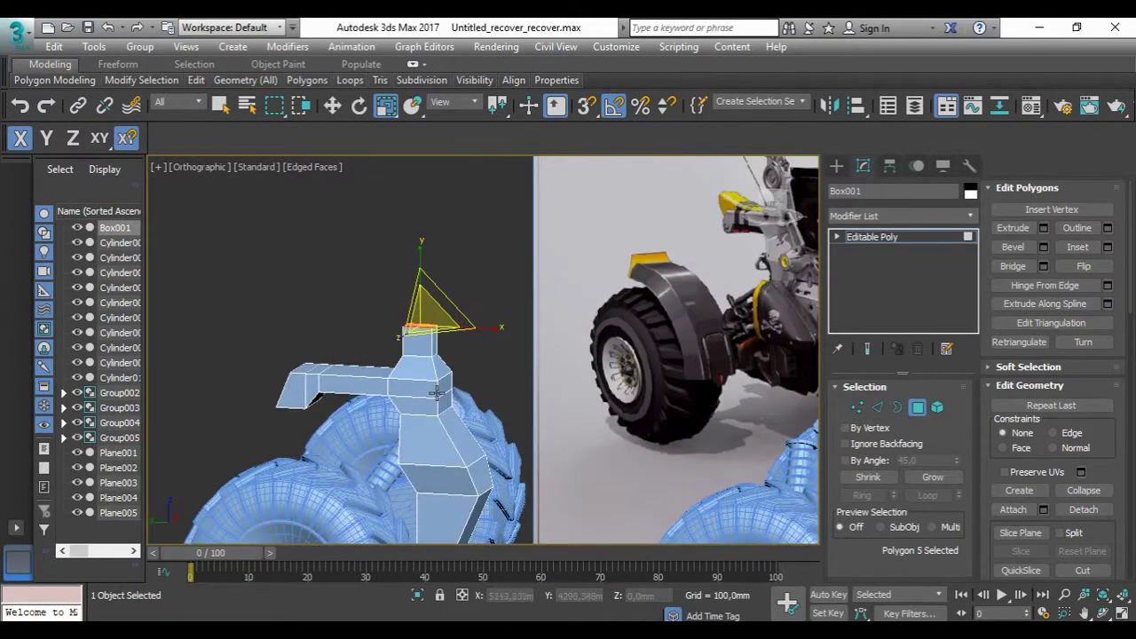
left_click(772, 201)
Step: Raise and narrow the top vertices to shape the neck above the fender
key("1")
left_click_drag(414, 268, 413, 251)
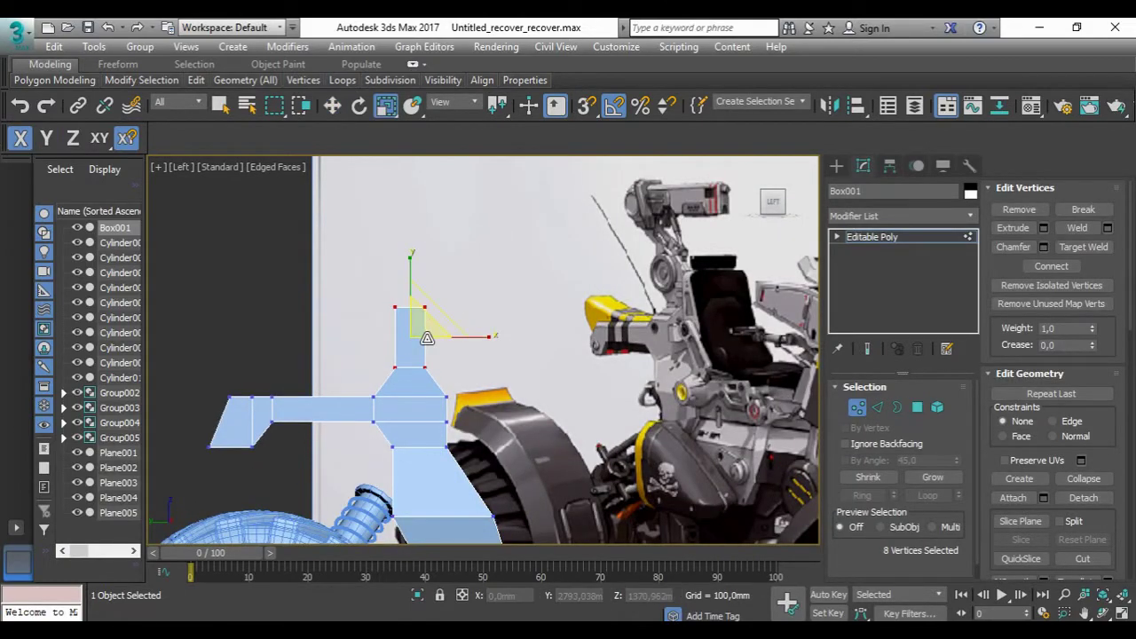
scroll(439, 346, "down", 2)
middle_click_drag(435, 409, 419, 432, "alt")
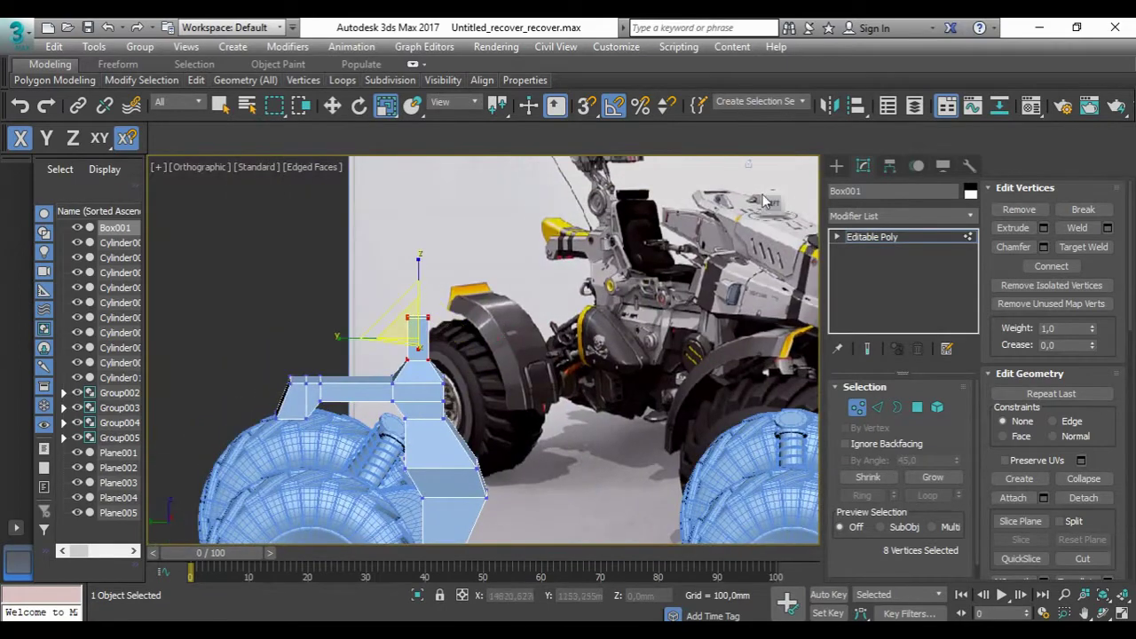
left_click(763, 201)
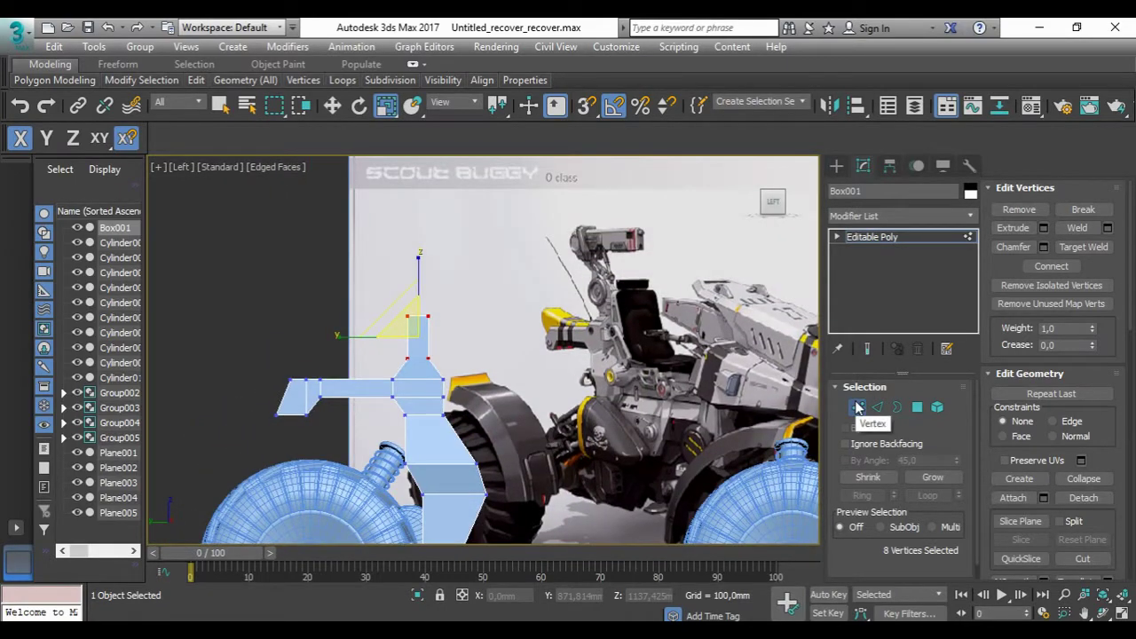
middle_click_drag(615, 407, 621, 417, "alt")
left_click(772, 200)
left_click(901, 216)
Step: Apply TurboSmooth to the bracket, then return to Editable Poly edge level
type("tu")
key("Return")
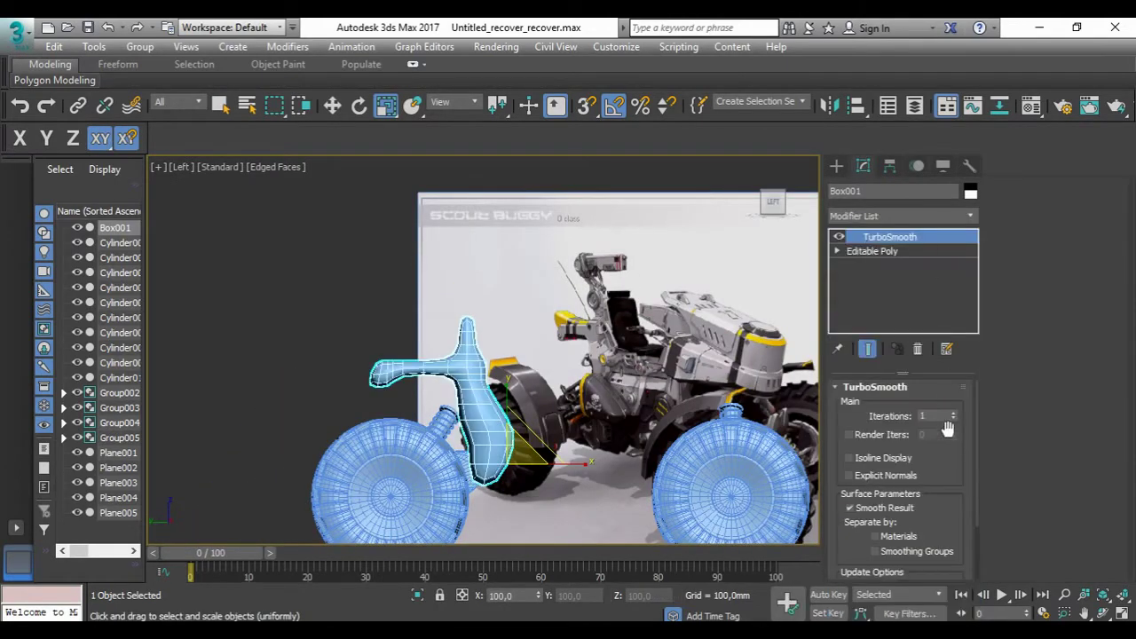
left_click(887, 251)
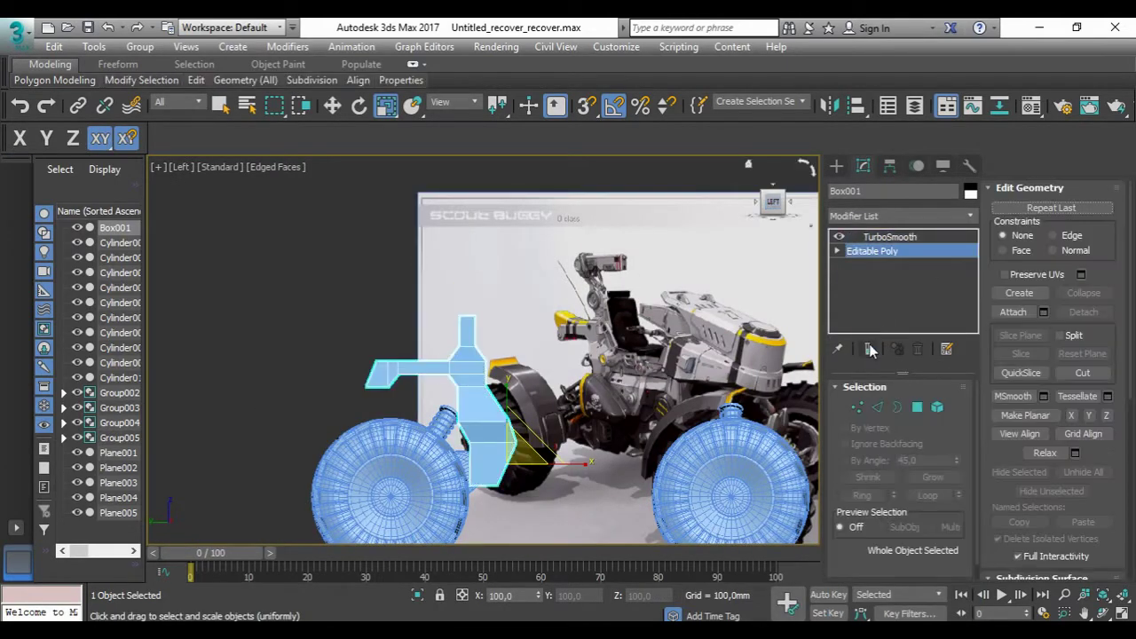
left_click(876, 407)
scroll(534, 466, "up", 5)
middle_click_drag(535, 466, 476, 495, "alt")
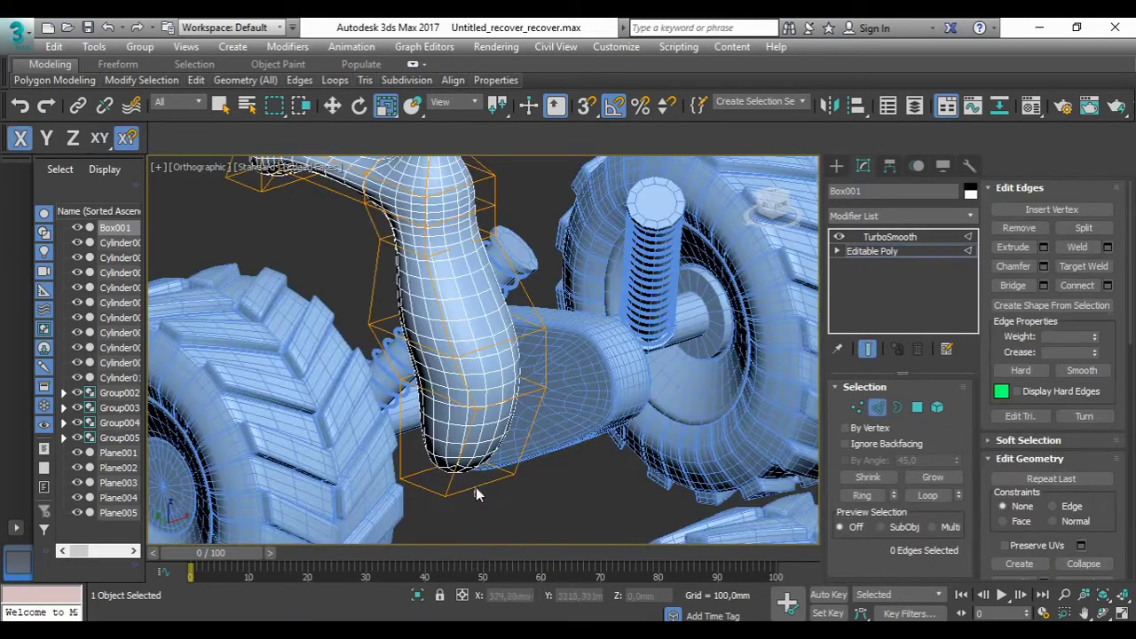
Step: Connect the selected edges with a pinch of 87 to add support loops
left_click(1108, 285)
left_click_drag(495, 382, 488, 311)
left_click(493, 432)
middle_click_drag(493, 432, 550, 428, "alt")
key("l")
Step: Add connecting edge loops around the top of the neck
middle_click_drag(530, 255, 529, 406)
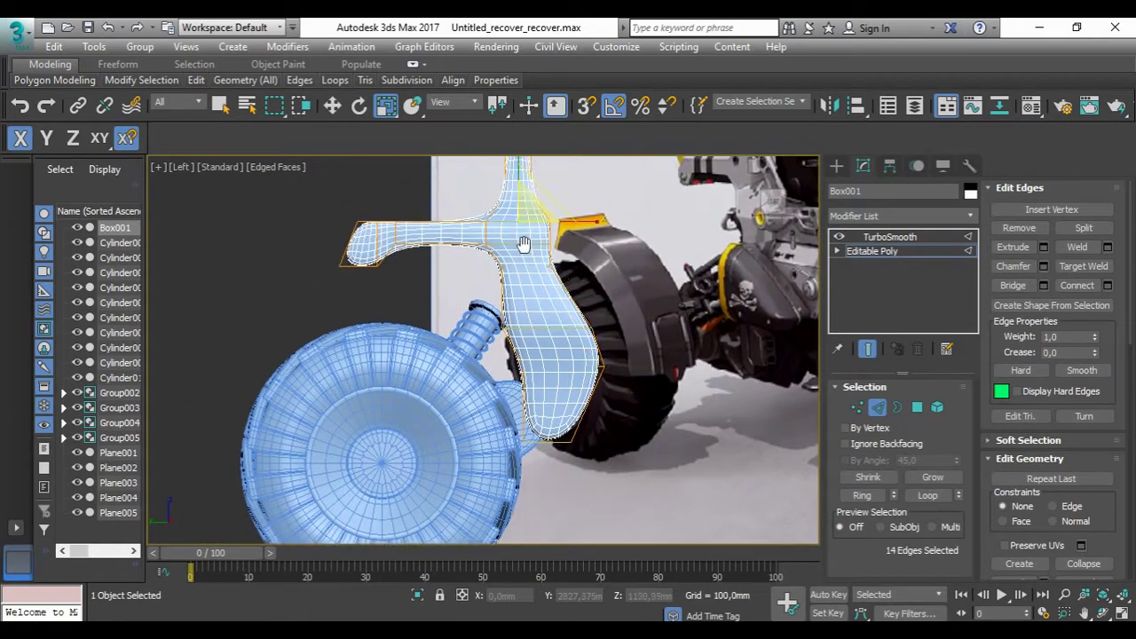
left_click(519, 249, "ctrl")
left_click(1108, 285)
scroll(563, 296, "up", 5)
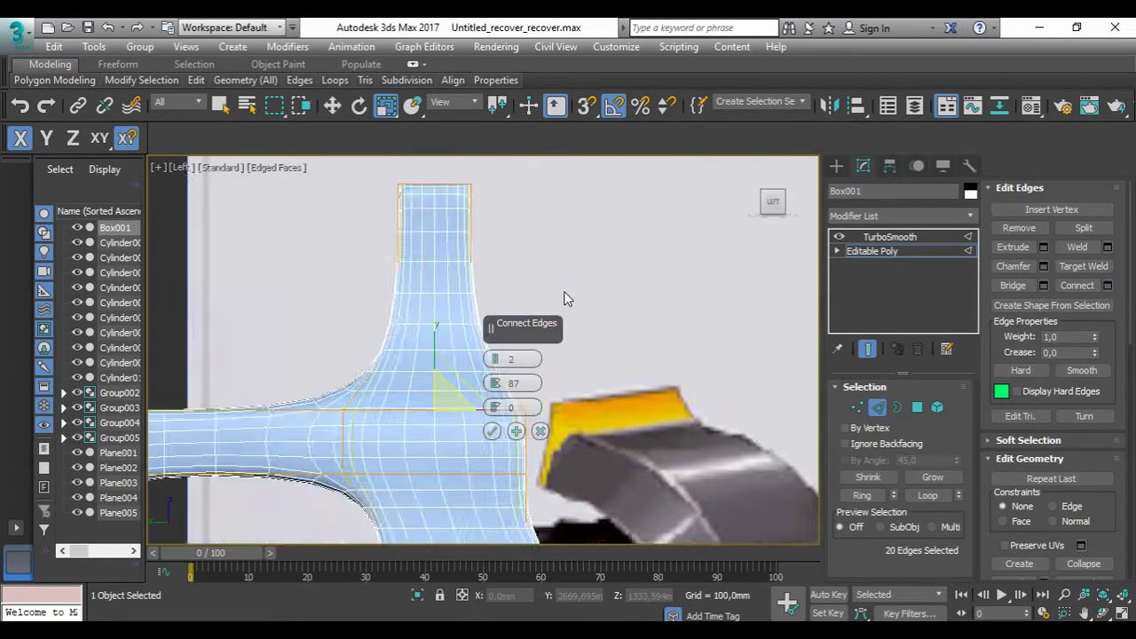
left_click(492, 431)
Step: Add connecting edge loops along the bracket's horizontal arm
middle_click_drag(101, 479, 358, 428)
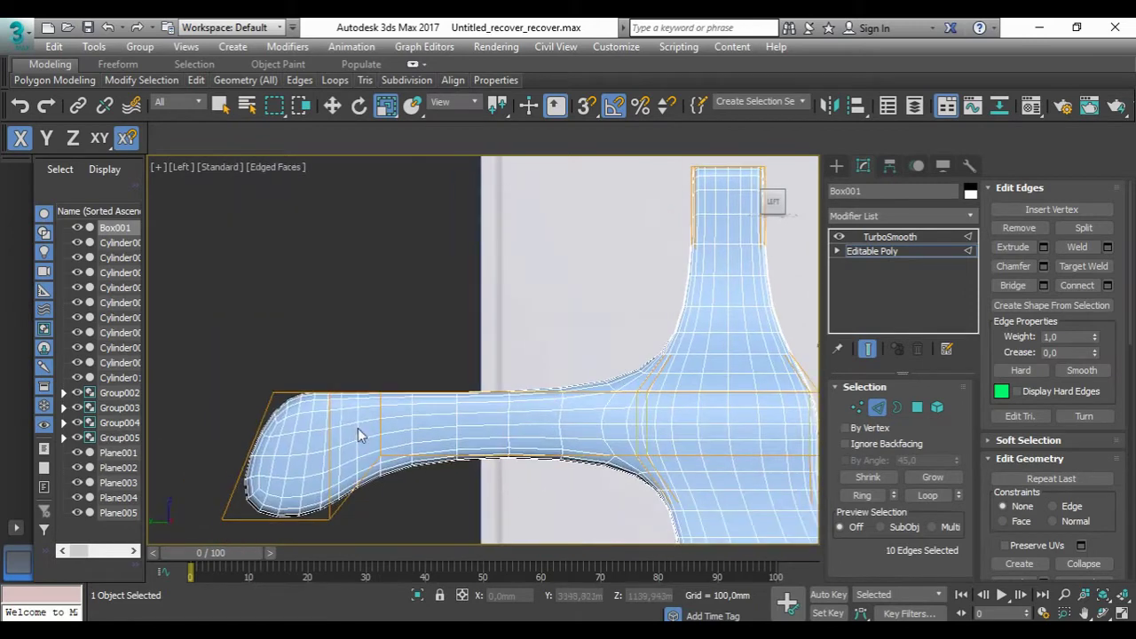
left_click(1108, 285)
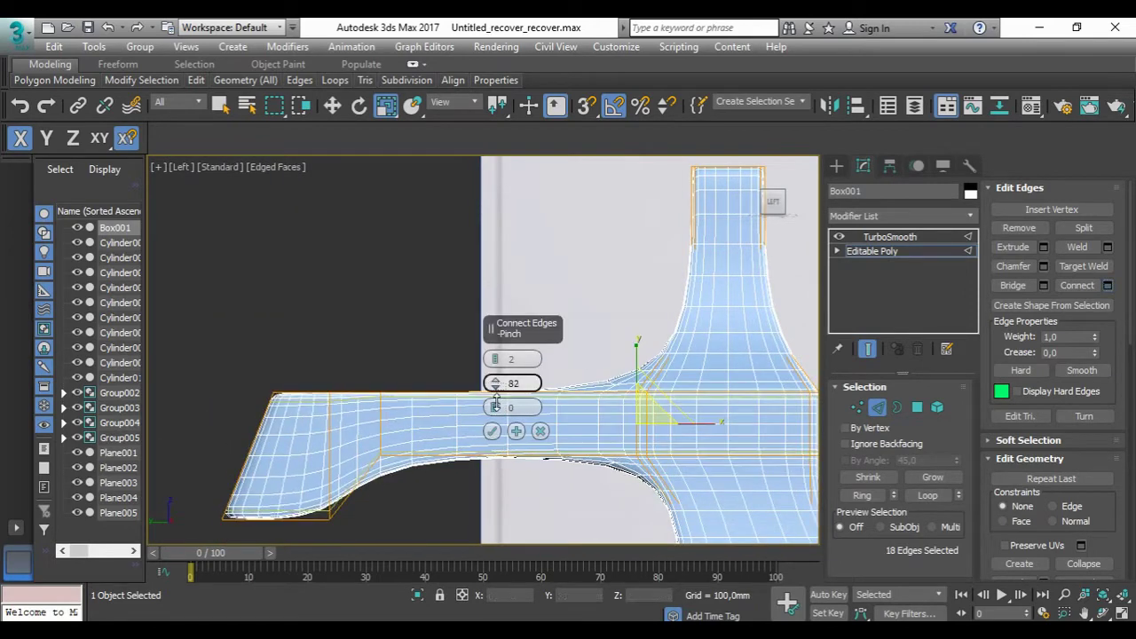
left_click(515, 426)
Step: Add spaced support edge loops across the upper neck
middle_click_drag(781, 179, 684, 235)
left_click(1108, 285)
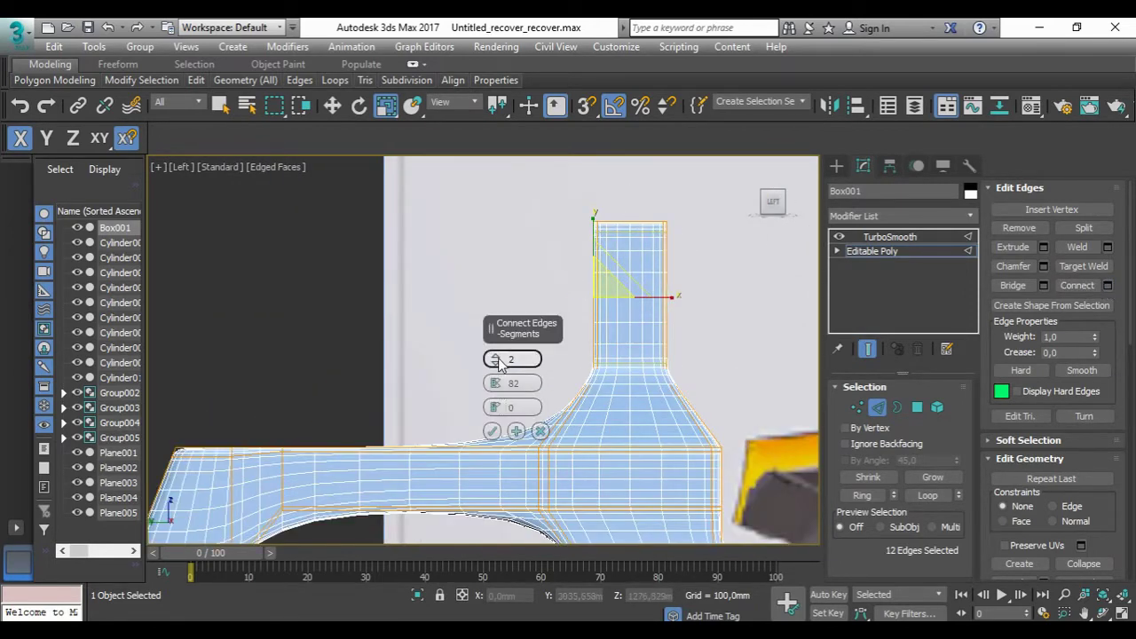
left_click_drag(495, 359, 495, 338)
left_click(492, 431)
scroll(457, 306, "down", 5)
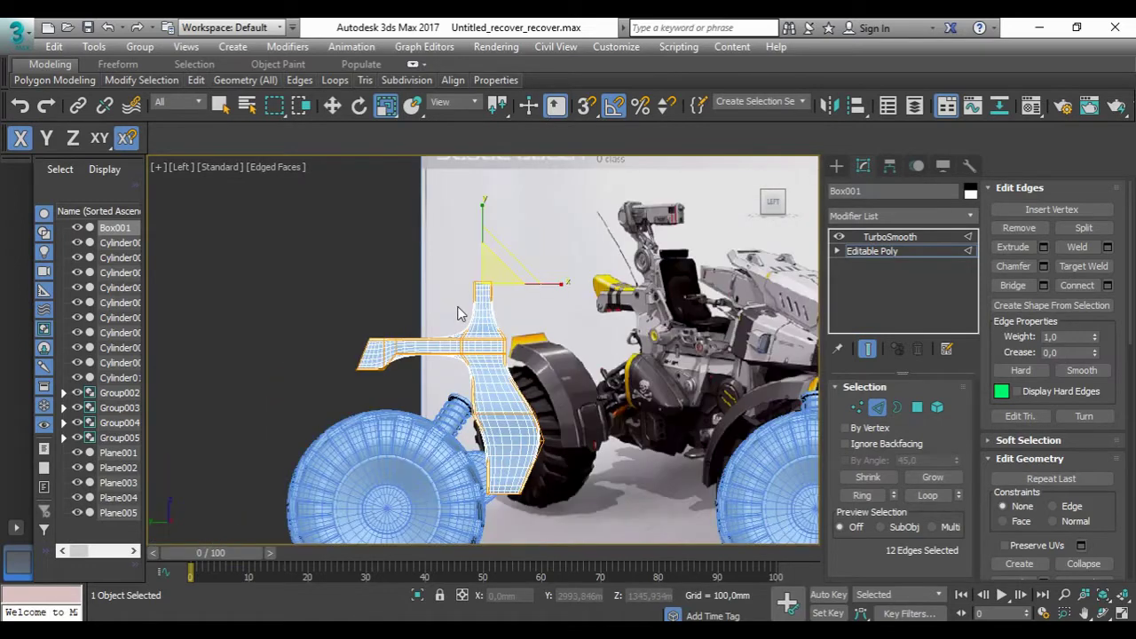
scroll(457, 306, "up", 5)
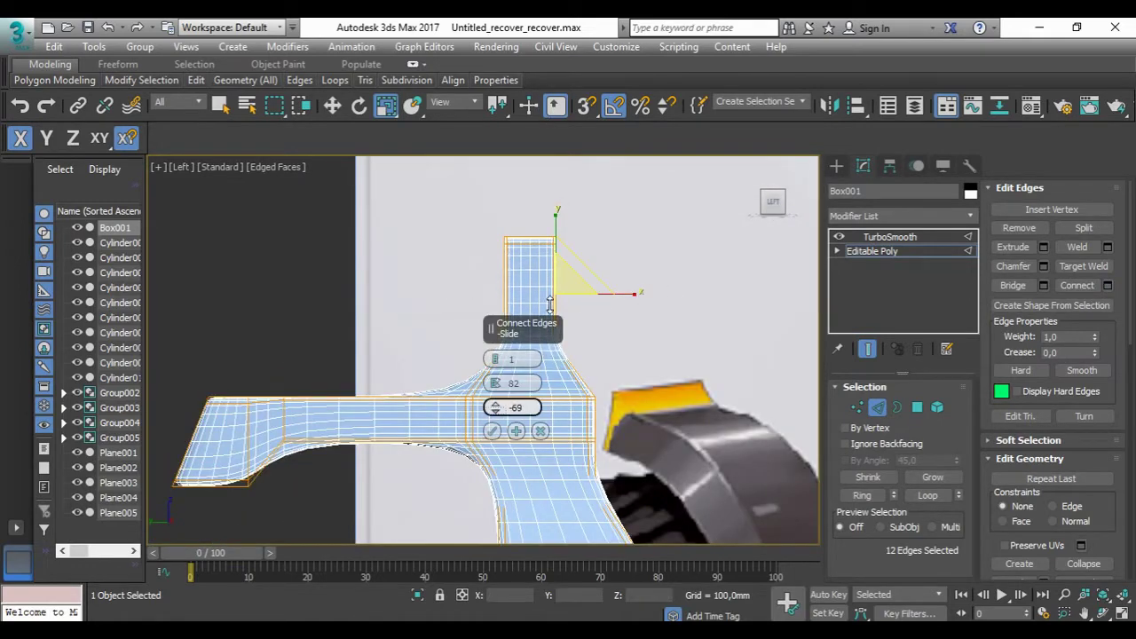
key("Return")
left_click(1107, 285)
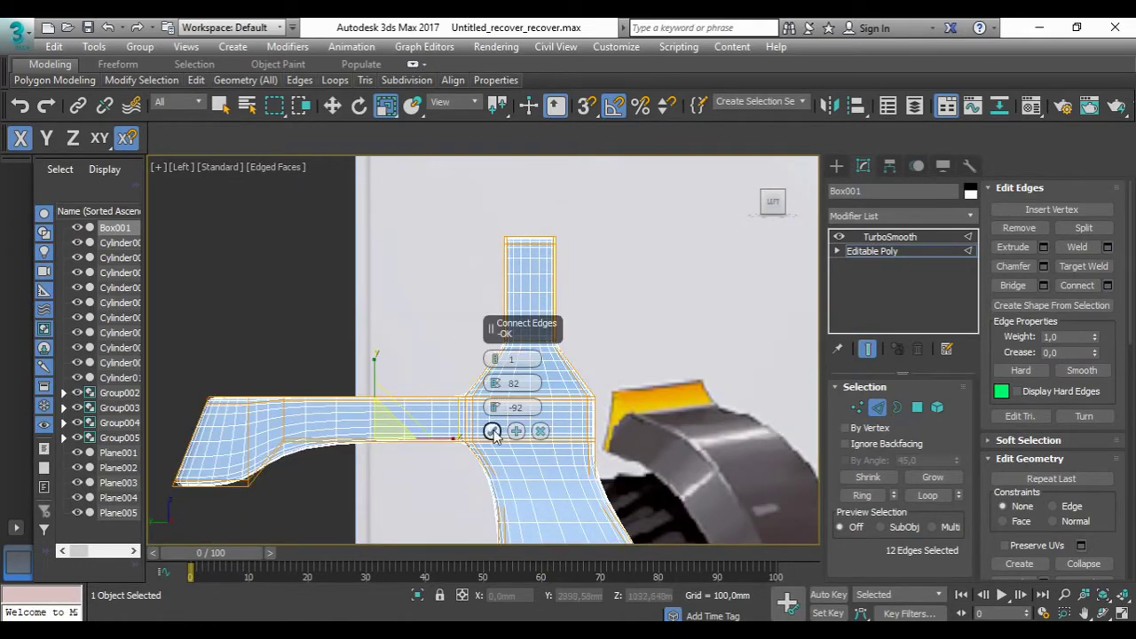
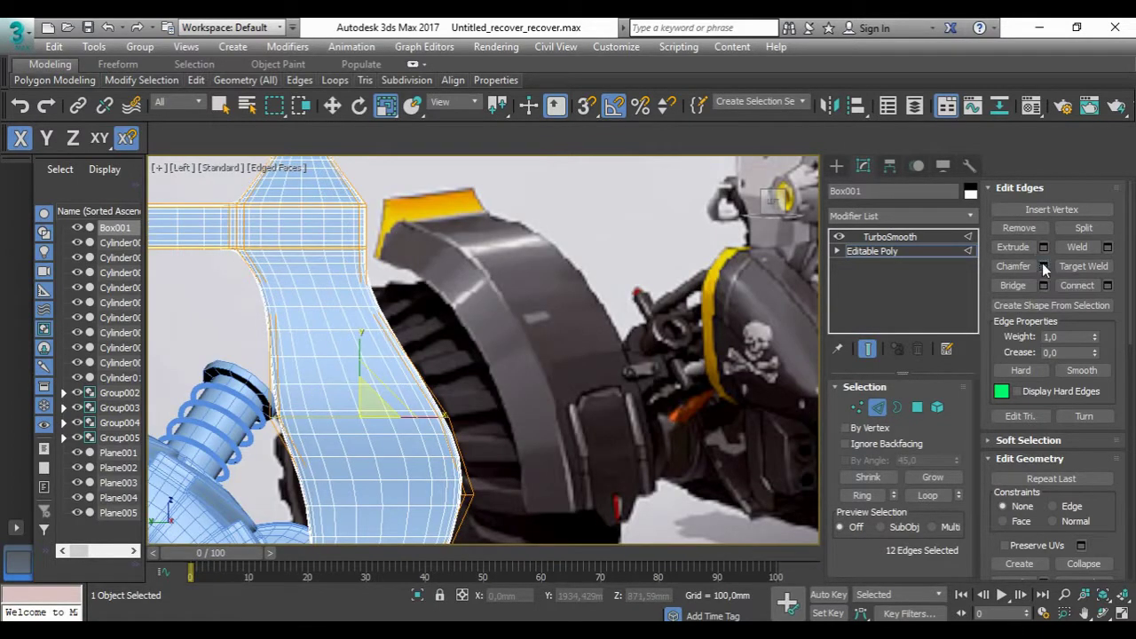
Step: Chamfer the selected edges of the seat
left_click(1043, 266)
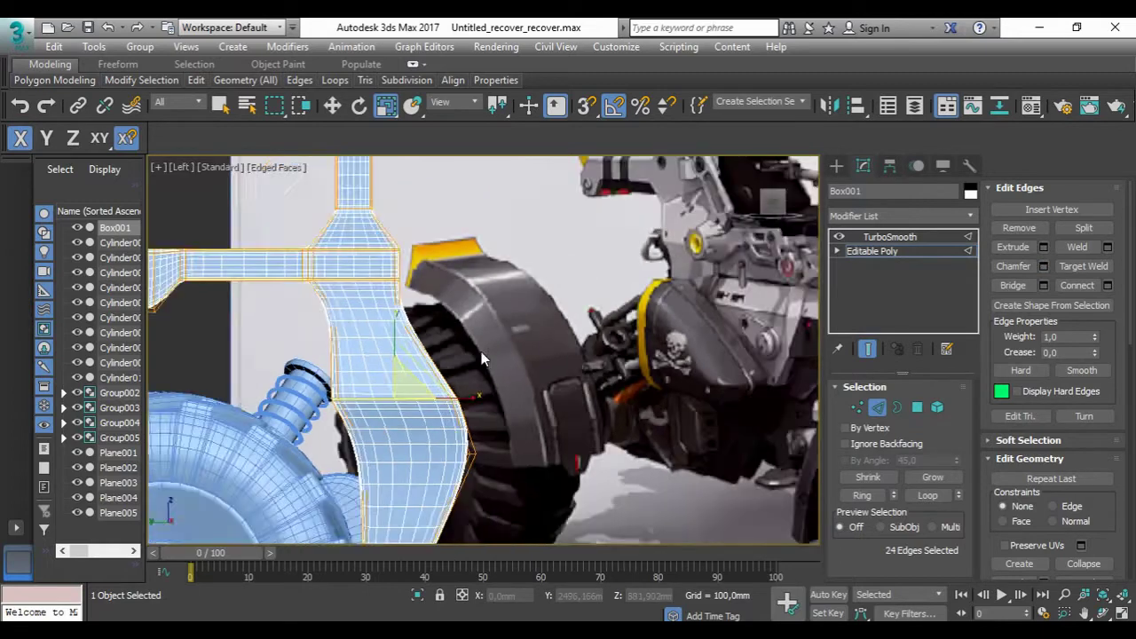
scroll(481, 353, "down", 5)
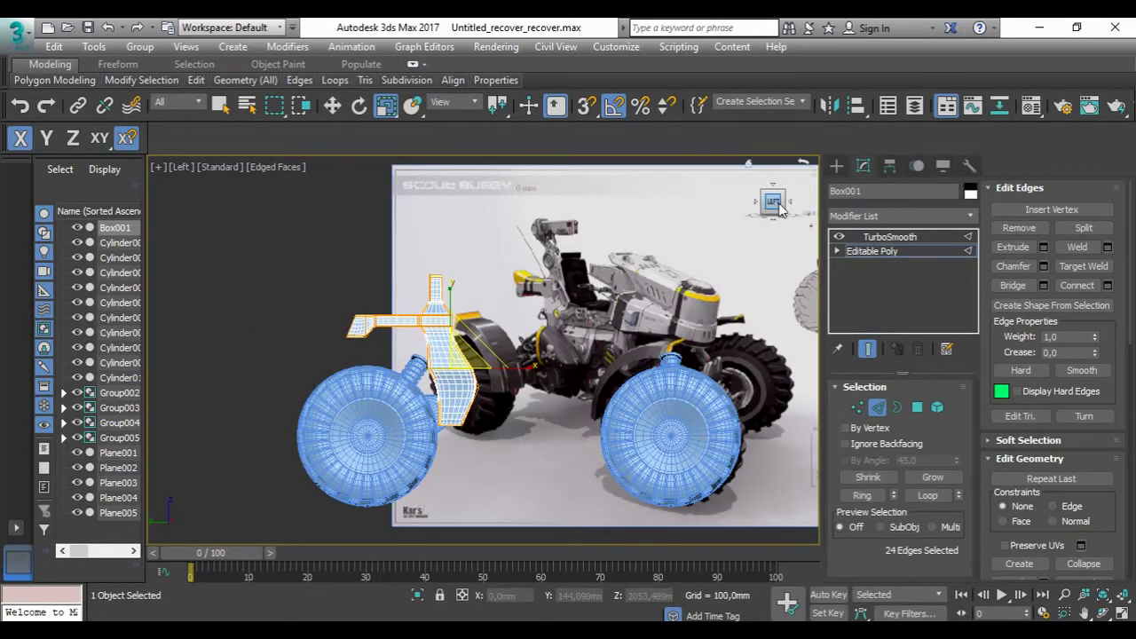
scroll(535, 269, "up", 2)
scroll(495, 277, "up", 3)
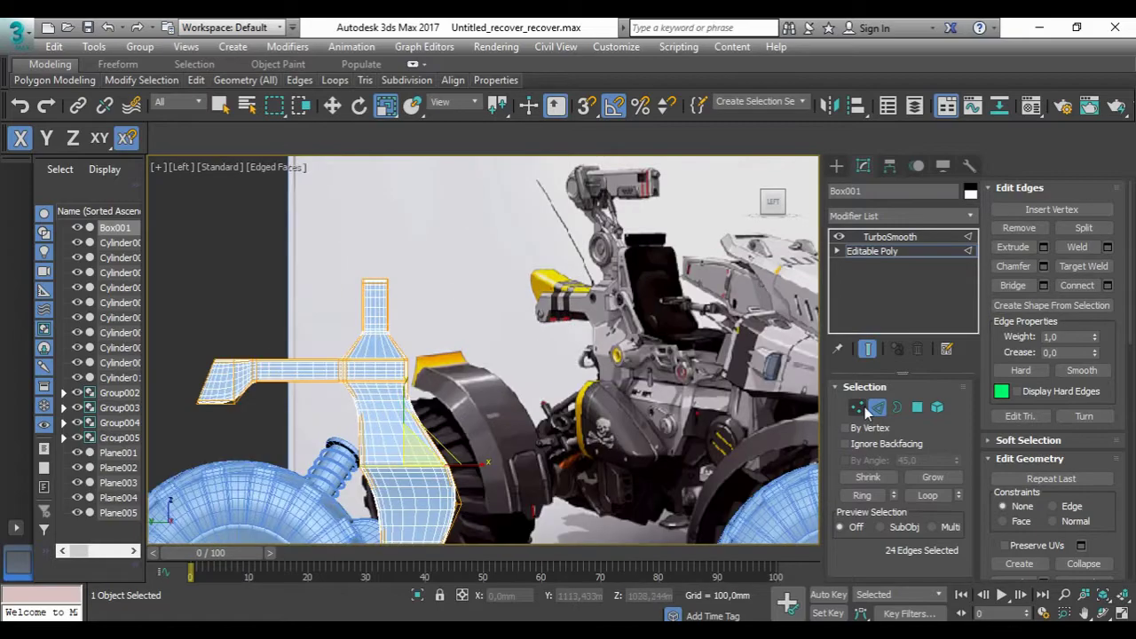
Step: Select all the seat's vertices in Back view and move the seat sideways along X
key("1")
key("w")
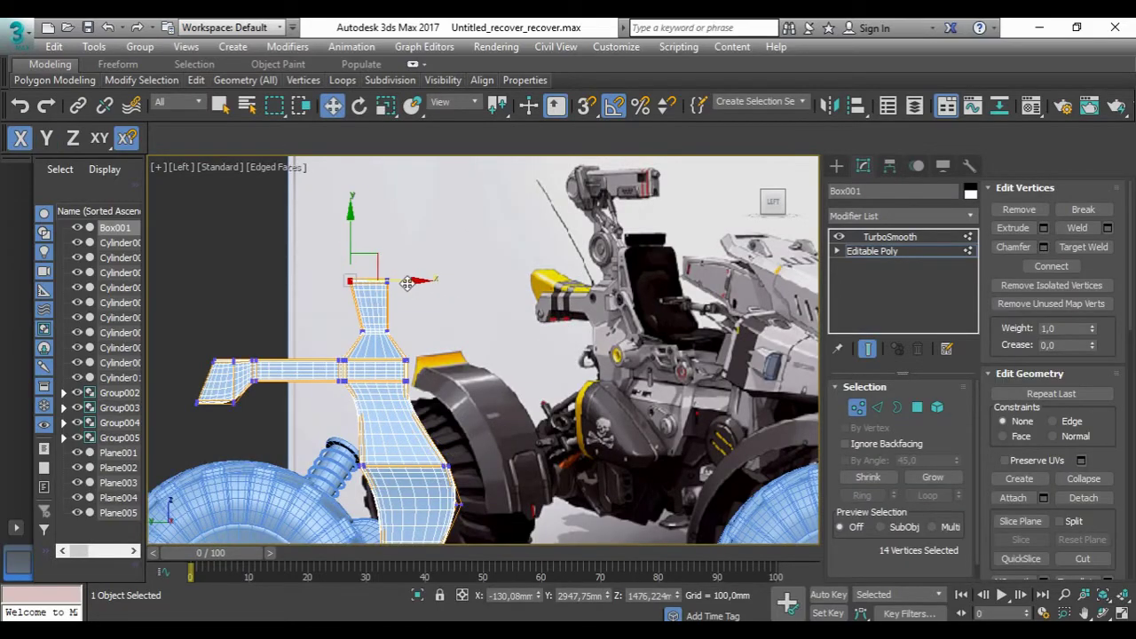
middle_click_drag(424, 280, 500, 346, "alt")
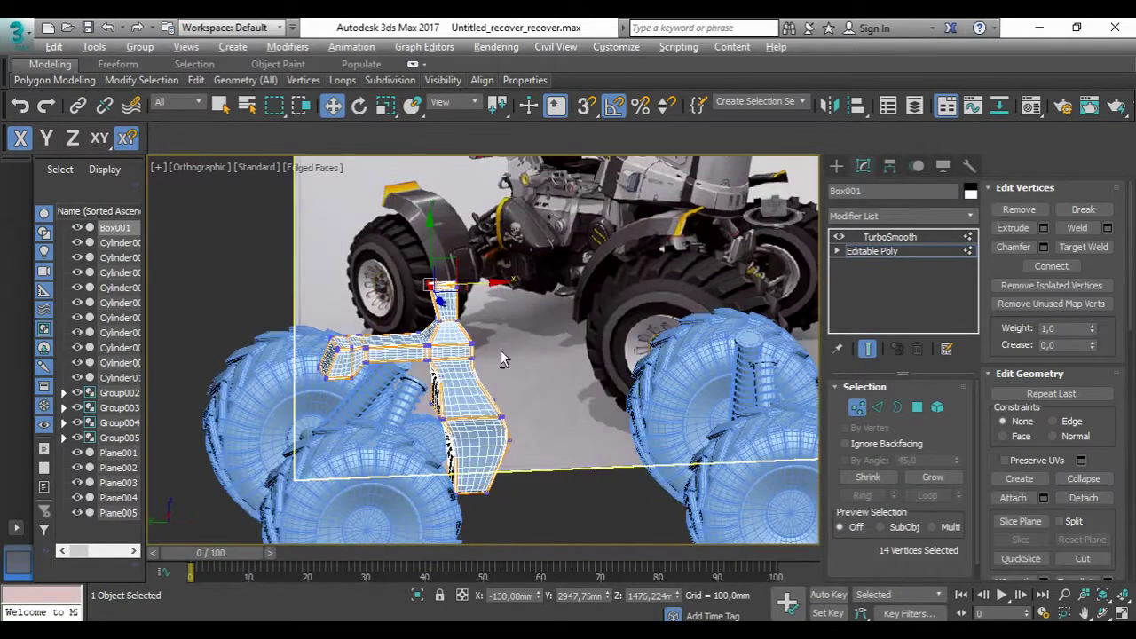
left_click(765, 206)
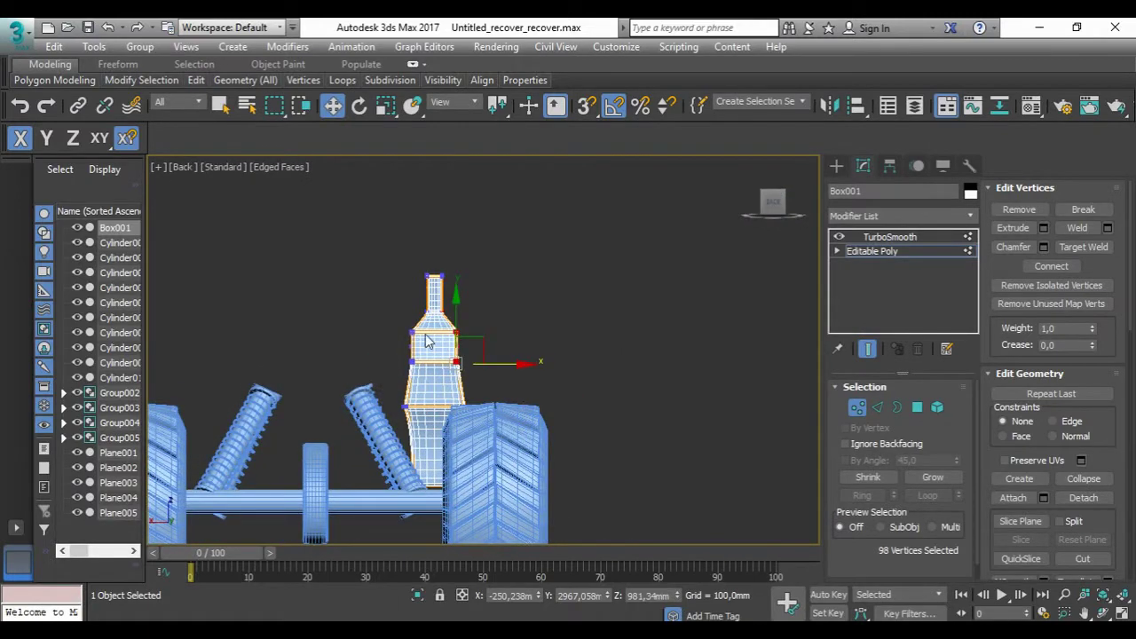
key("ctrl+a")
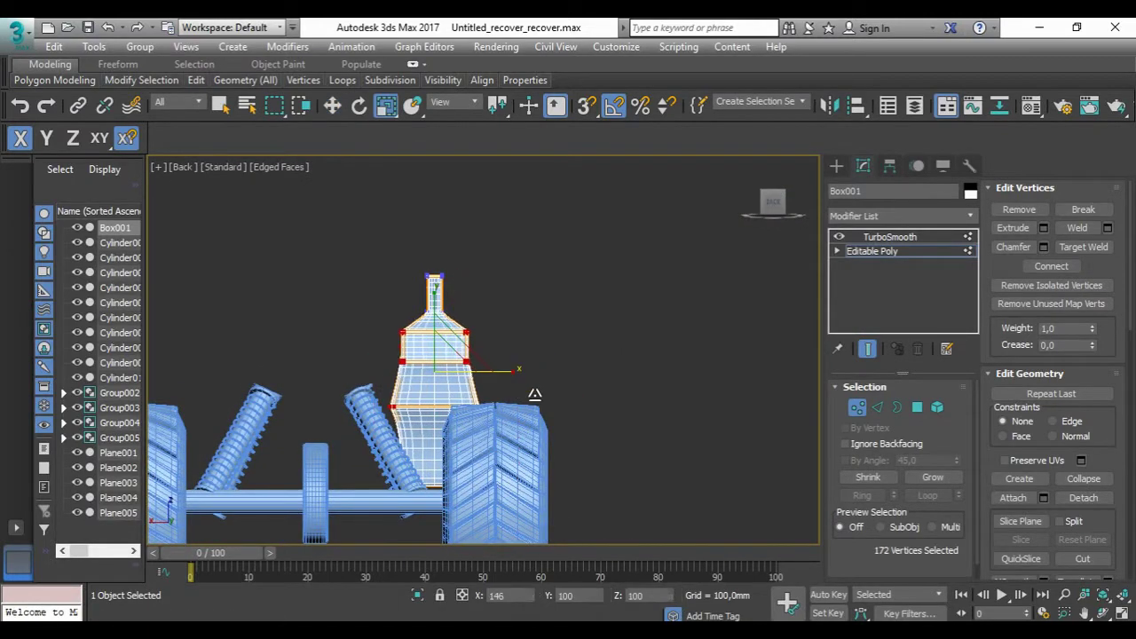
mouse_move(492, 352)
left_mouse_down()
mouse_move(428, 347)
mouse_move(375, 400)
left_mouse_up()
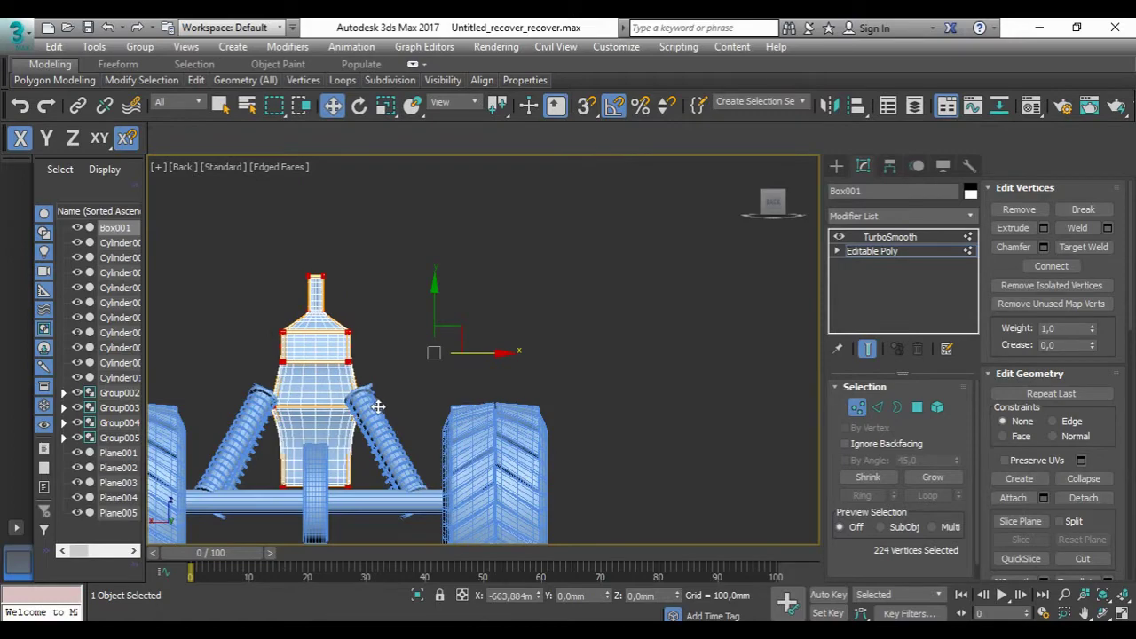
left_click(774, 206)
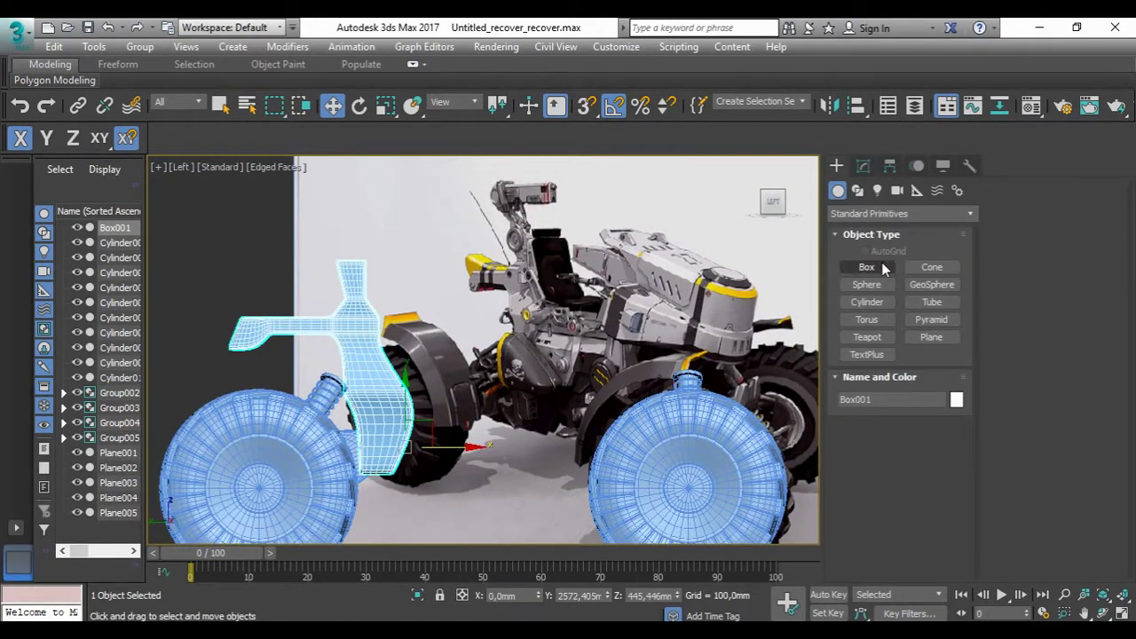
Step: Draw a new flat box below the seat and convert it to Editable Poly
left_click(867, 267)
left_click_drag(417, 423, 477, 477)
right_click(476, 477)
left_click_drag(445, 406, 496, 463)
right_click(495, 463)
right_click(467, 373)
left_click(692, 510)
Step: Move the box's bottom-left vertices left to slant that corner
left_click(859, 407)
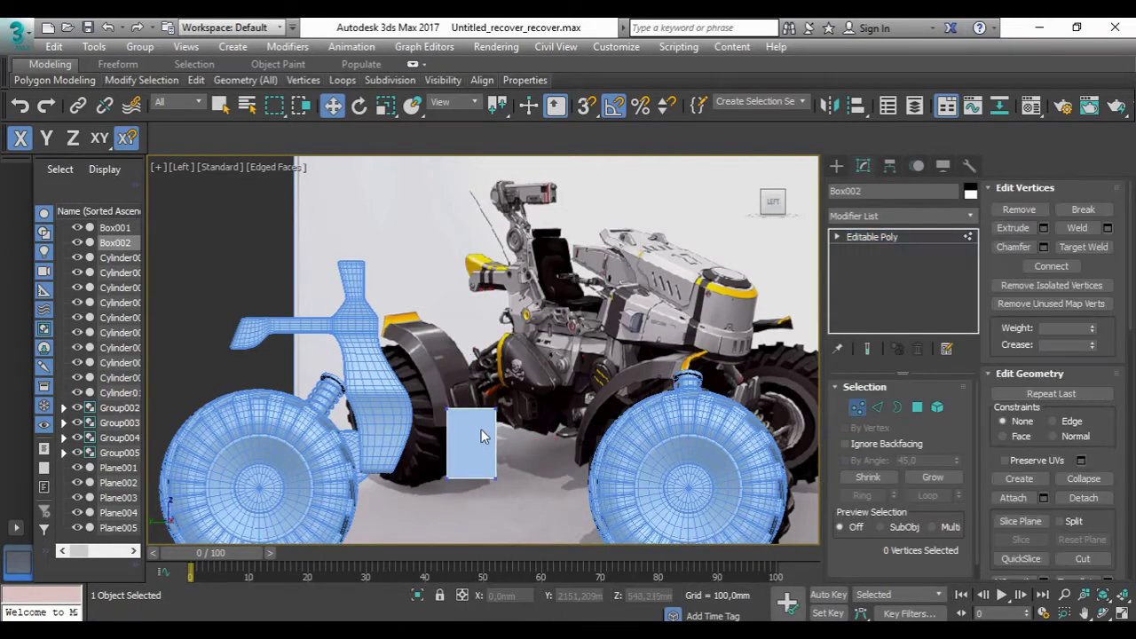
scroll(492, 438, "up", 4)
left_click_drag(364, 391, 435, 511)
left_click_drag(368, 475, 418, 515)
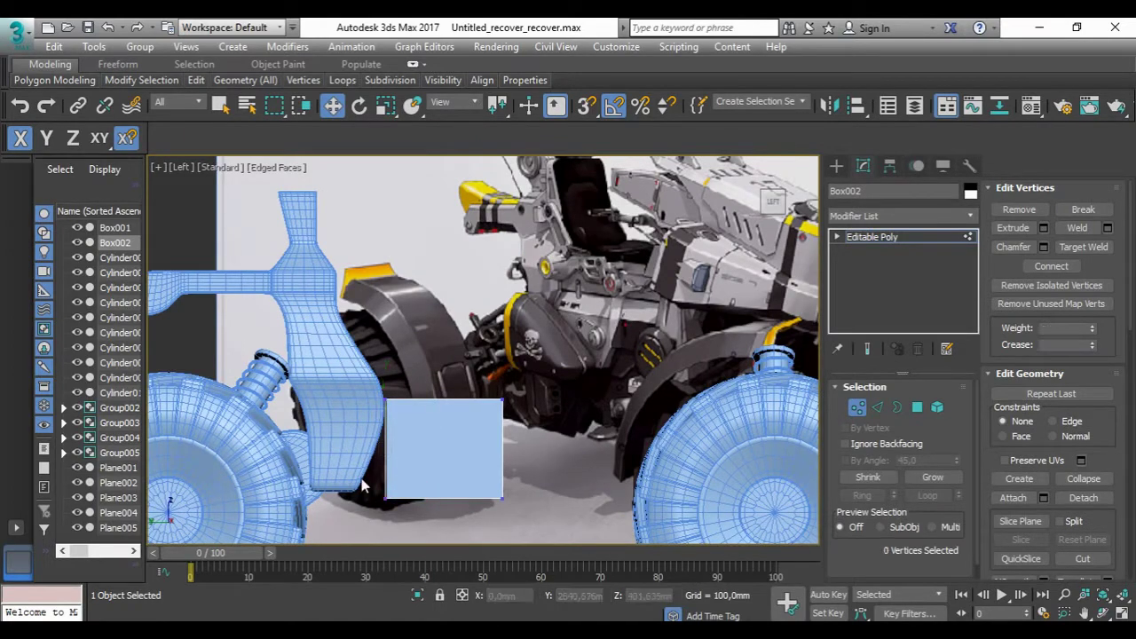
mouse_move(436, 500)
left_mouse_down()
mouse_move(404, 488)
mouse_move(431, 472)
left_mouse_up()
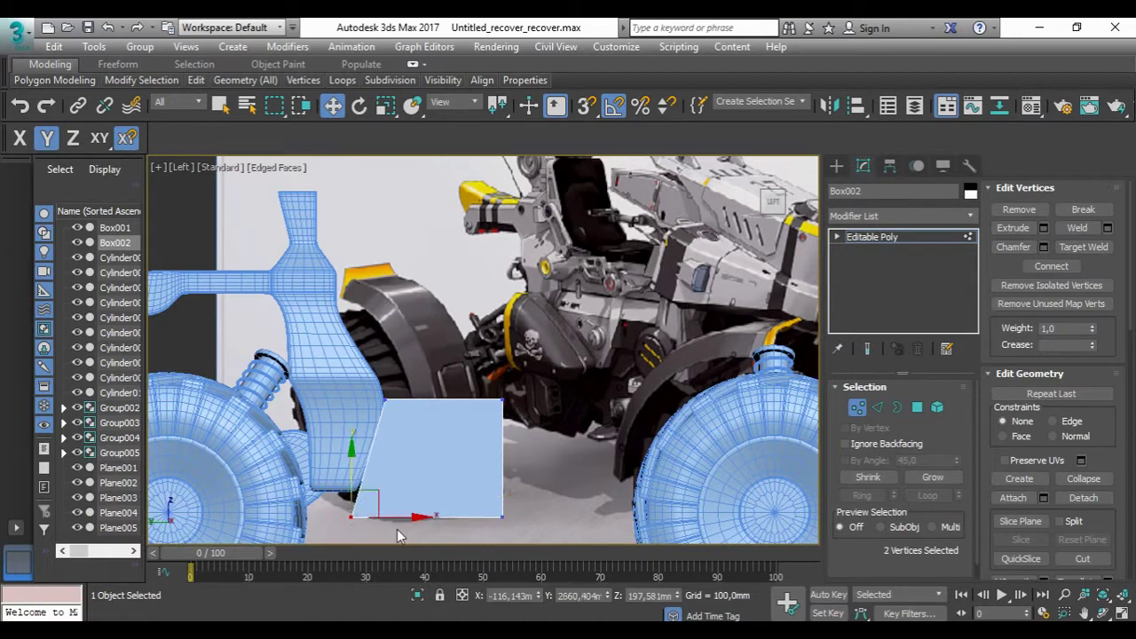
scroll(324, 462, "down", 2)
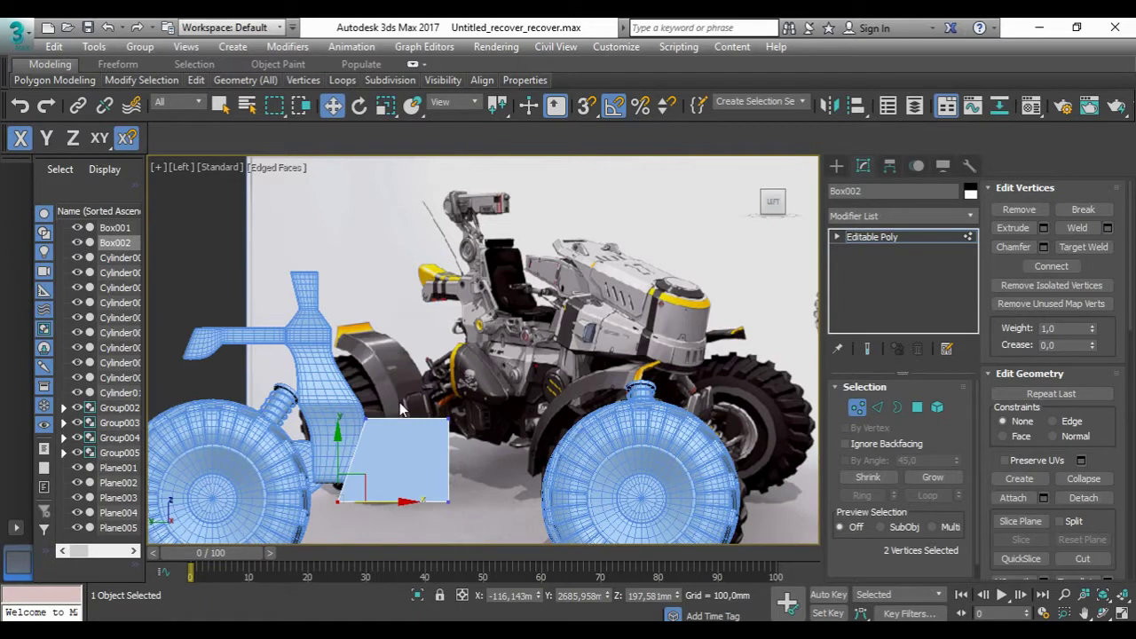
Step: Connect the box's side edges with a horizontal edge loop at Slide 51
left_click(878, 407)
left_click(1108, 285)
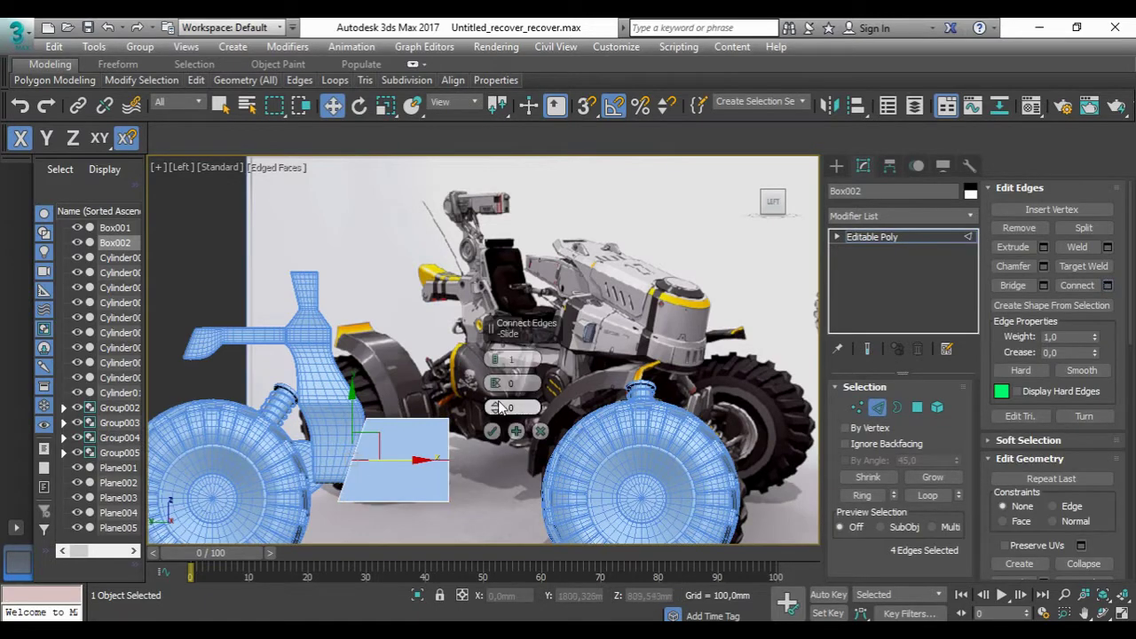
left_click_drag(519, 209, 498, 382)
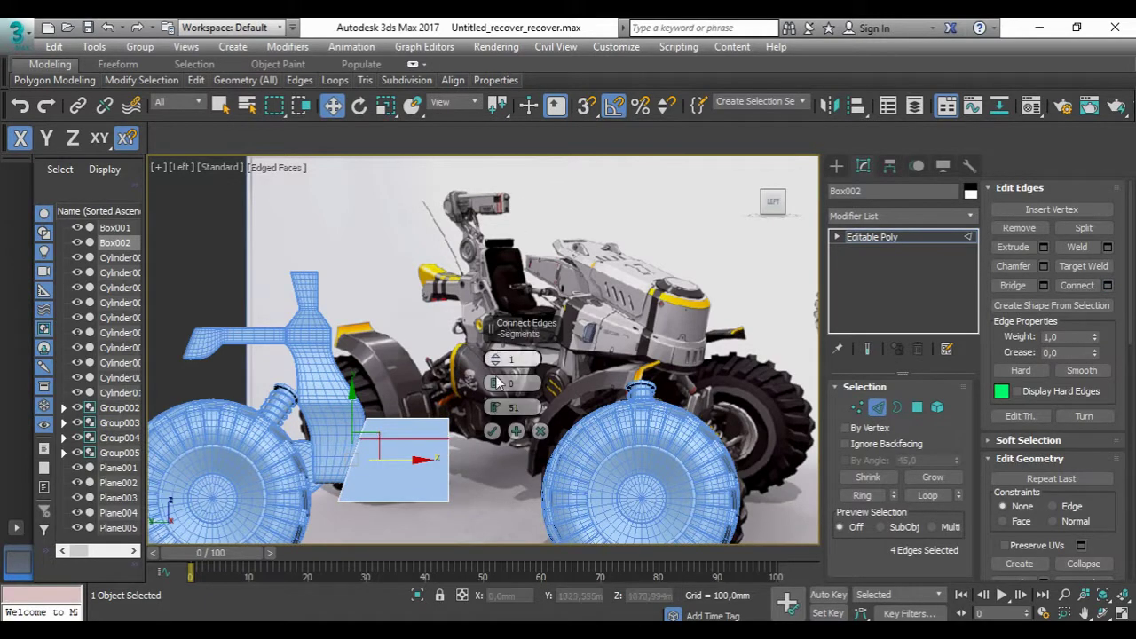
left_click(493, 432)
mouse_move(526, 418)
middle_mouse_down("alt")
mouse_move(375, 515)
mouse_move(561, 484)
middle_mouse_up("alt")
key("1")
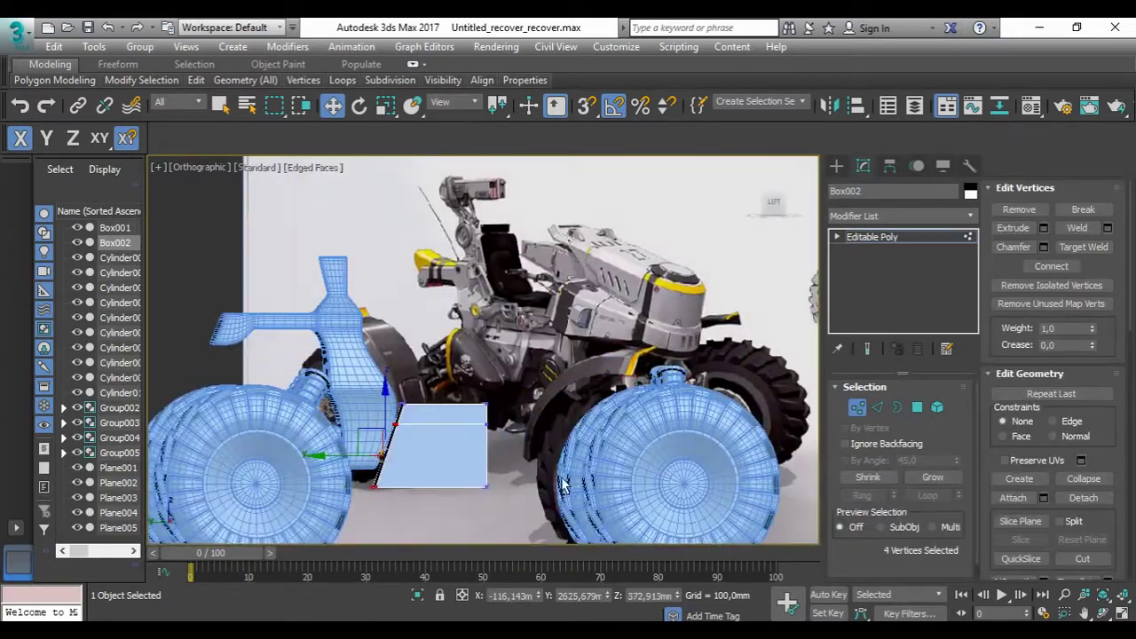
middle_click_drag(524, 436, 464, 479, "alt")
key("r")
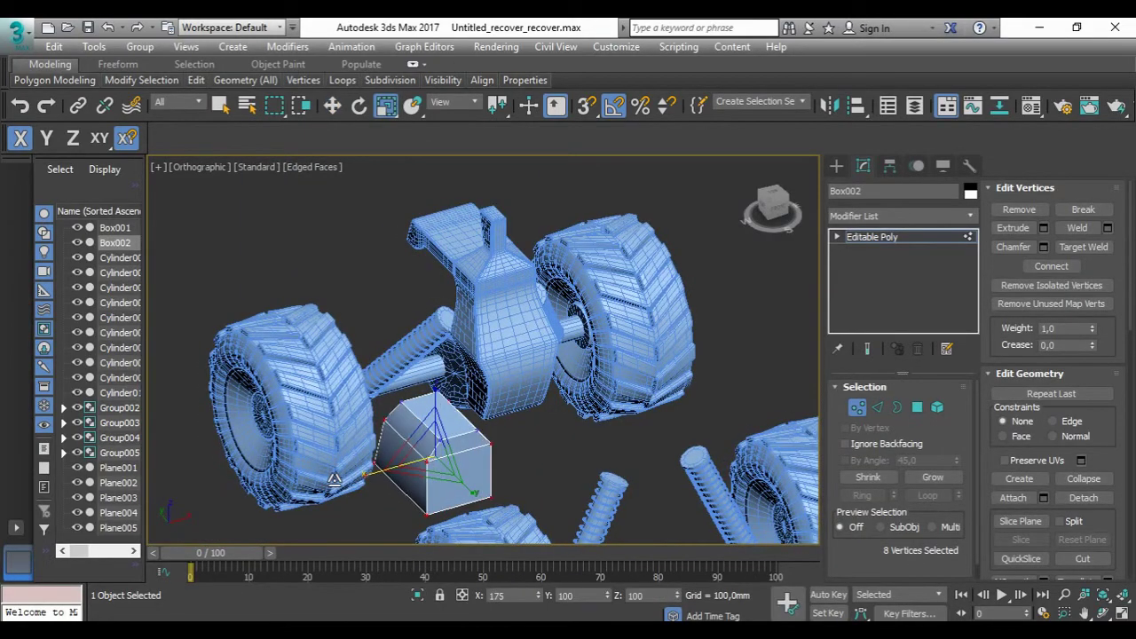
key("l")
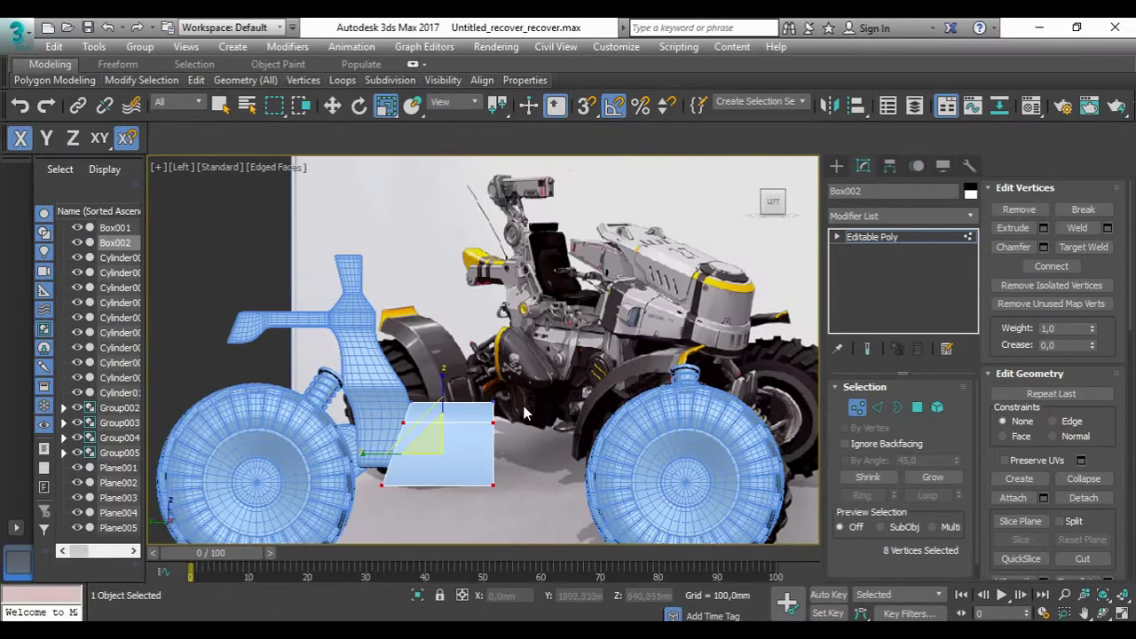
left_click(916, 408)
Step: Stretch the box's top strip rearward toward the rear wheel into a fender and rotate its vertices
scroll(528, 395, "up", 3)
scroll(528, 395, "down", 4)
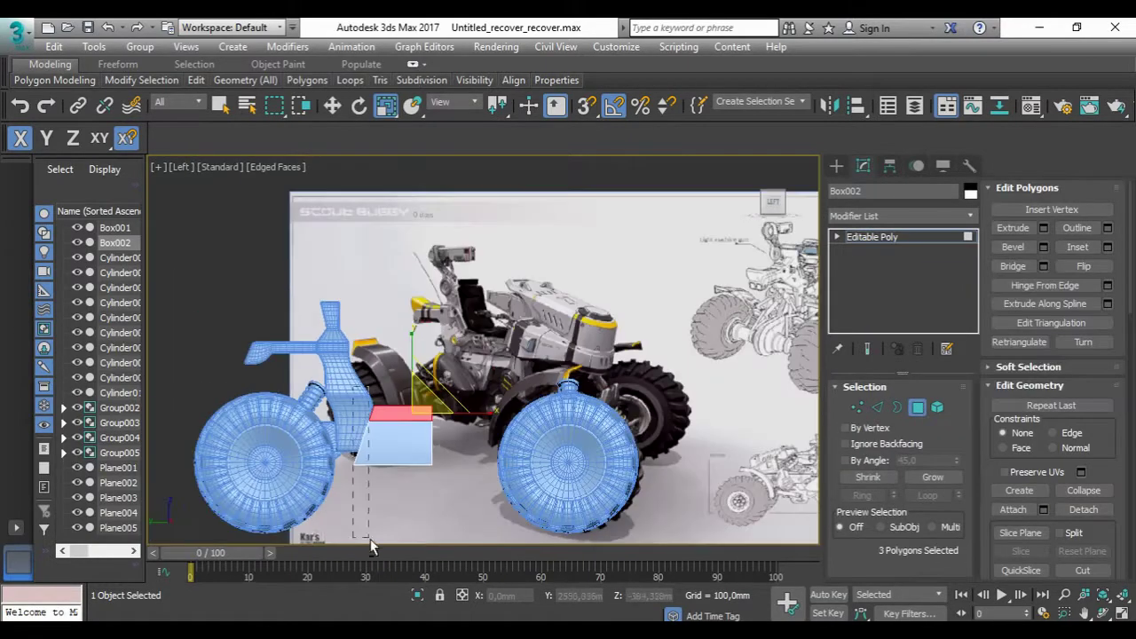
scroll(529, 395, "up", 2)
left_click_drag(484, 378, 580, 378)
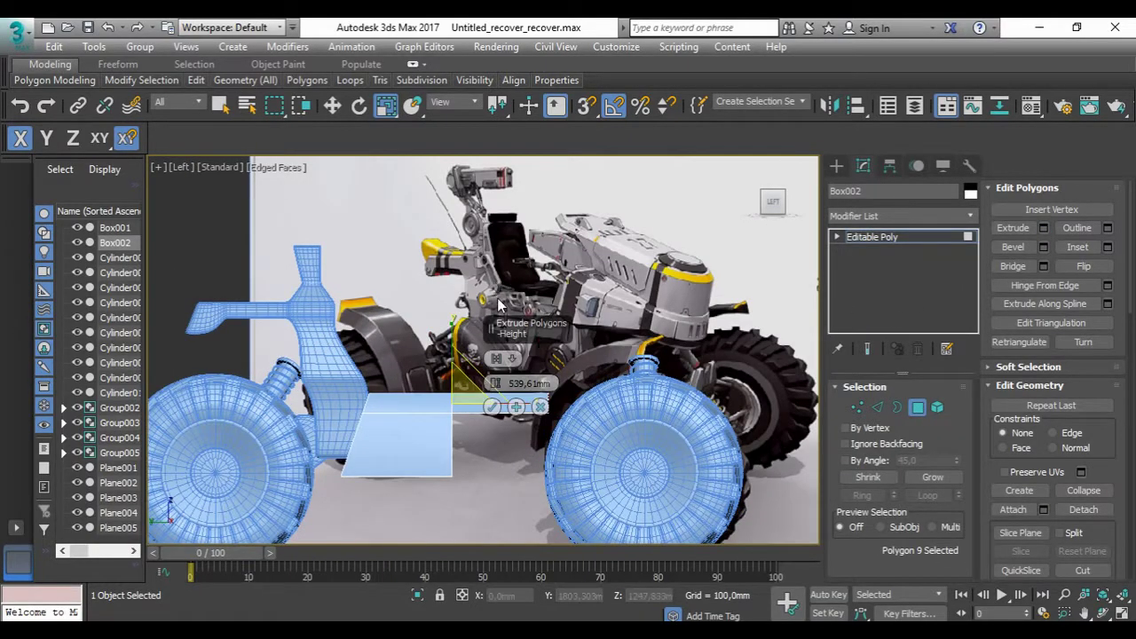
key("1")
key("e")
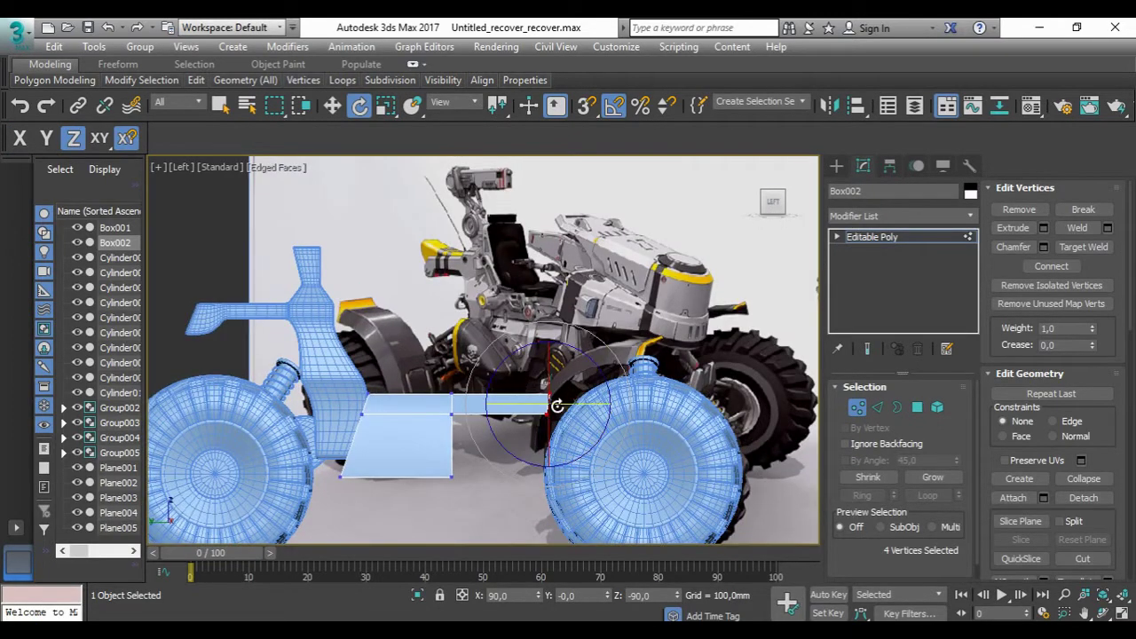
Step: Add a Quad Chamfer modifier (2,0mm, 2 segments) with lower tension and Smooth Chamfers Only
left_click(859, 414)
left_click(874, 215)
key("c")
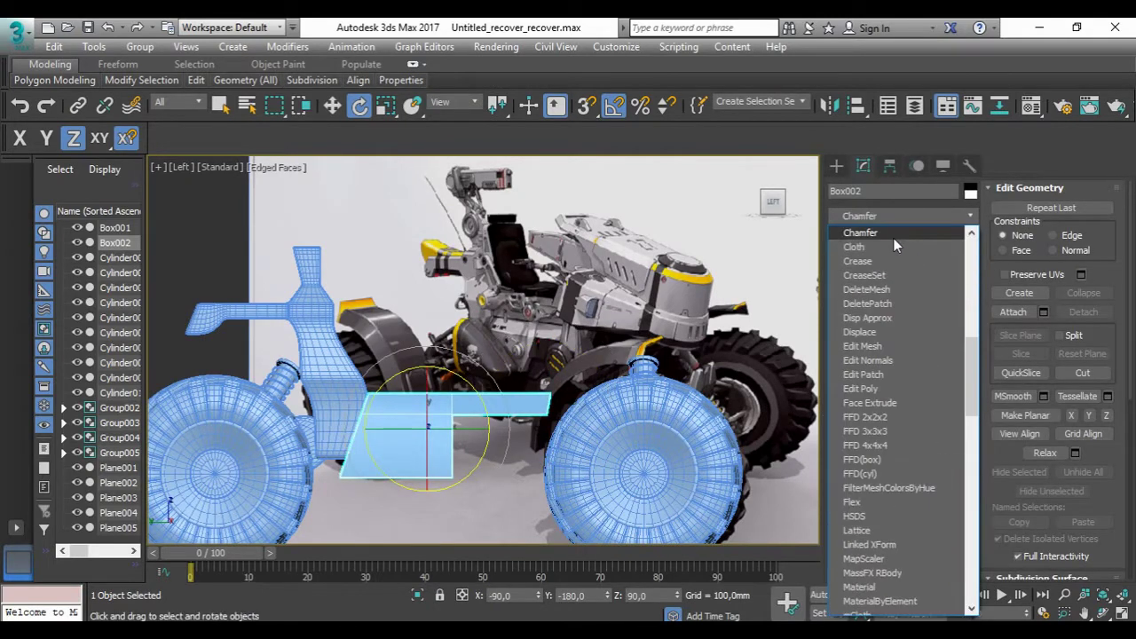
left_click(893, 236)
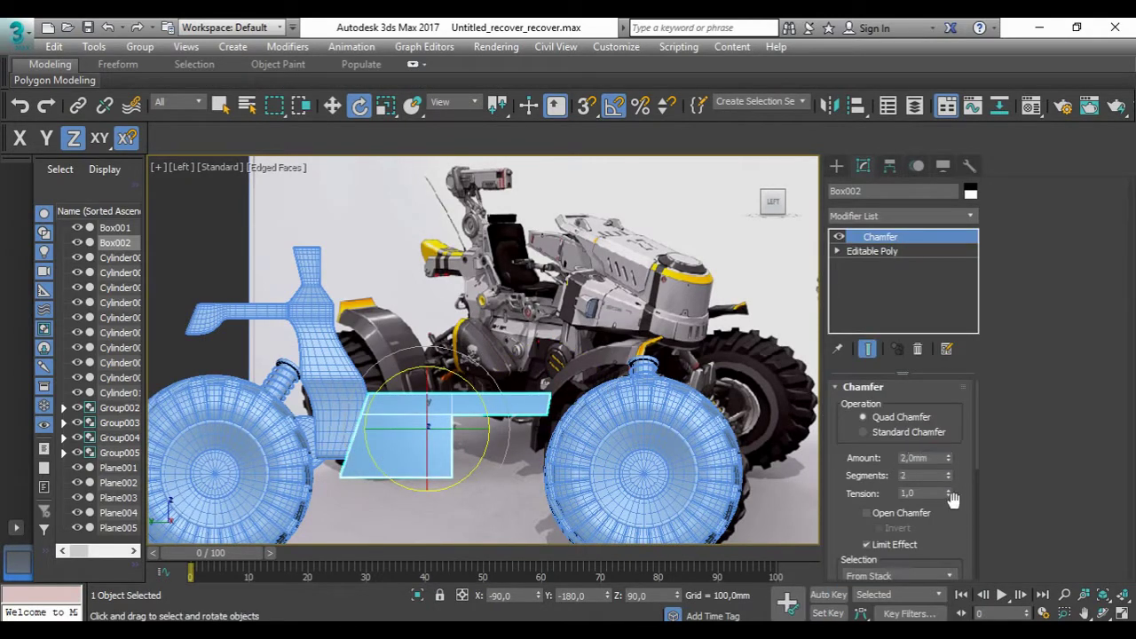
right_click(948, 494)
scroll(848, 491, "down", 5)
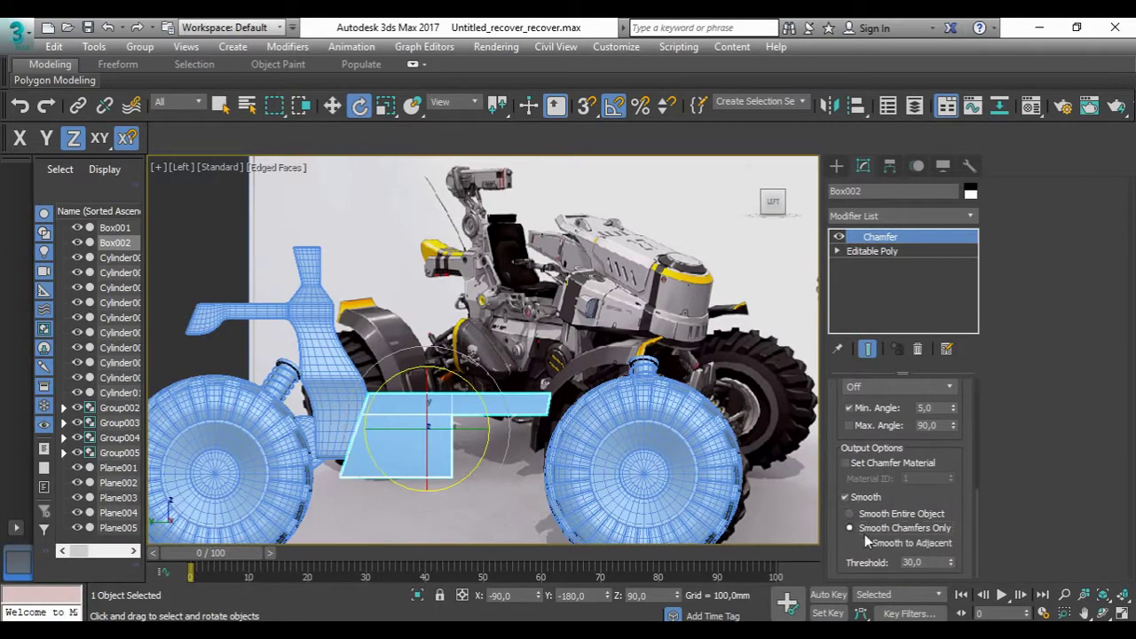
left_click(836, 166)
mouse_move(585, 346)
middle_mouse_down("alt")
mouse_move(566, 333)
mouse_move(525, 410)
middle_mouse_up("alt")
key("w")
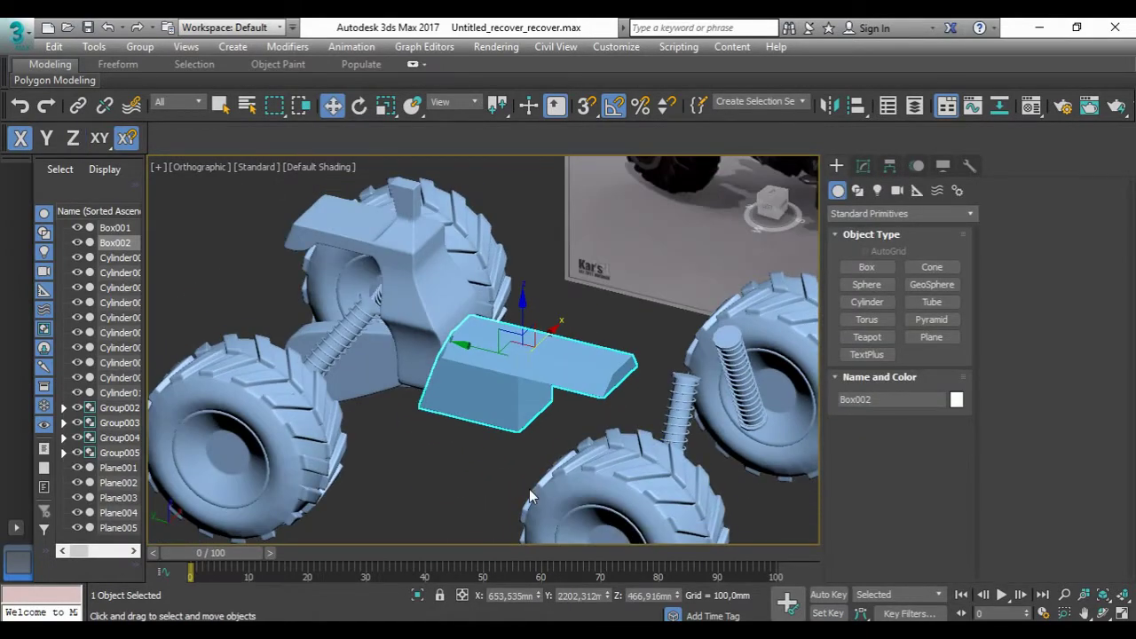
Step: In the base Editable Poly, connect two new edges across Box002's lower front panel
key("l")
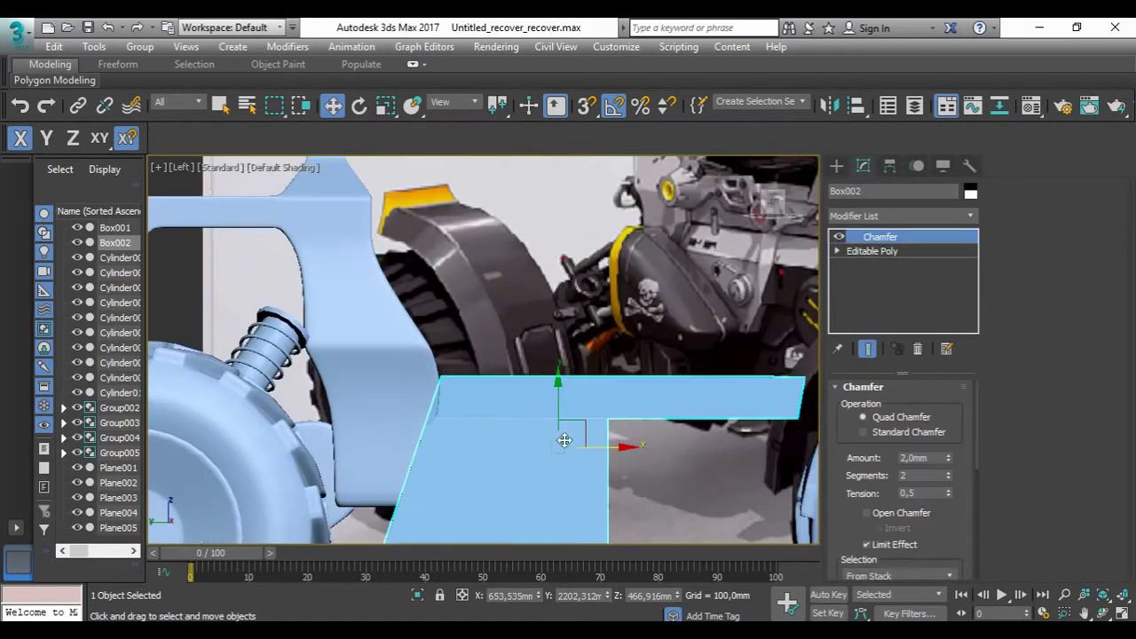
left_click(893, 252)
left_click(876, 406)
scroll(544, 337, "down", 3)
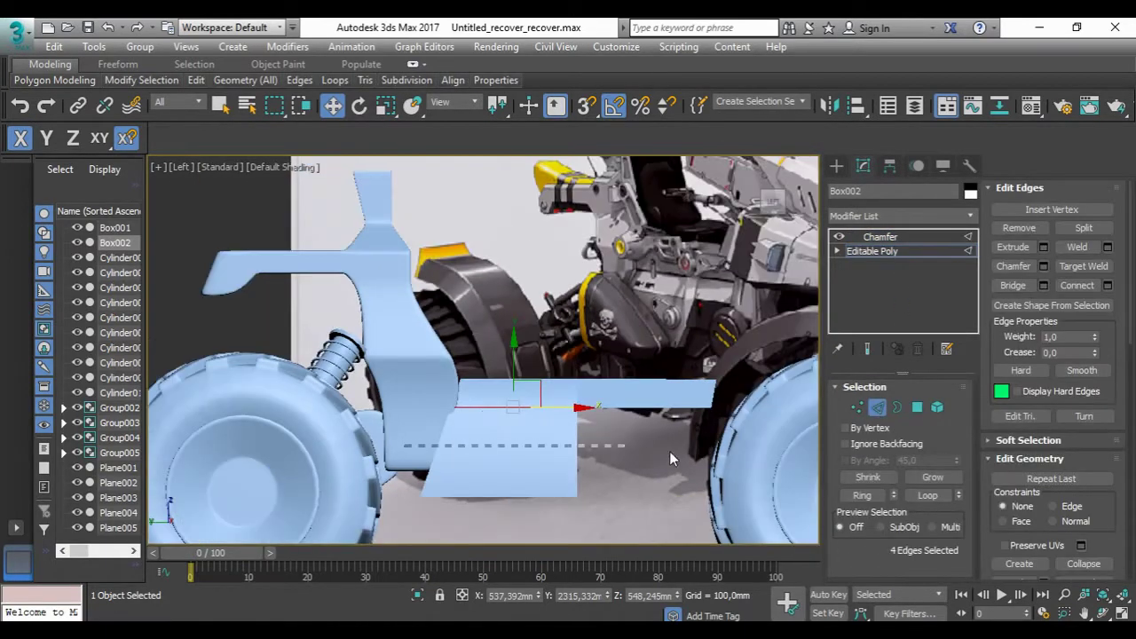
left_click(1107, 285)
left_click(504, 426)
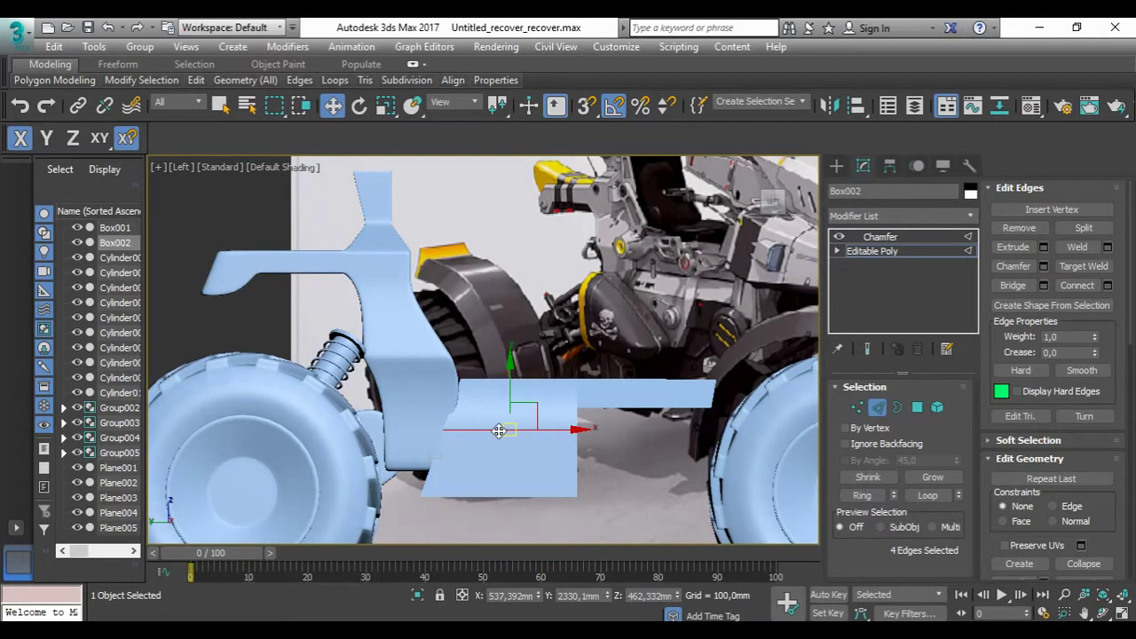
key("F4")
left_click(1107, 285)
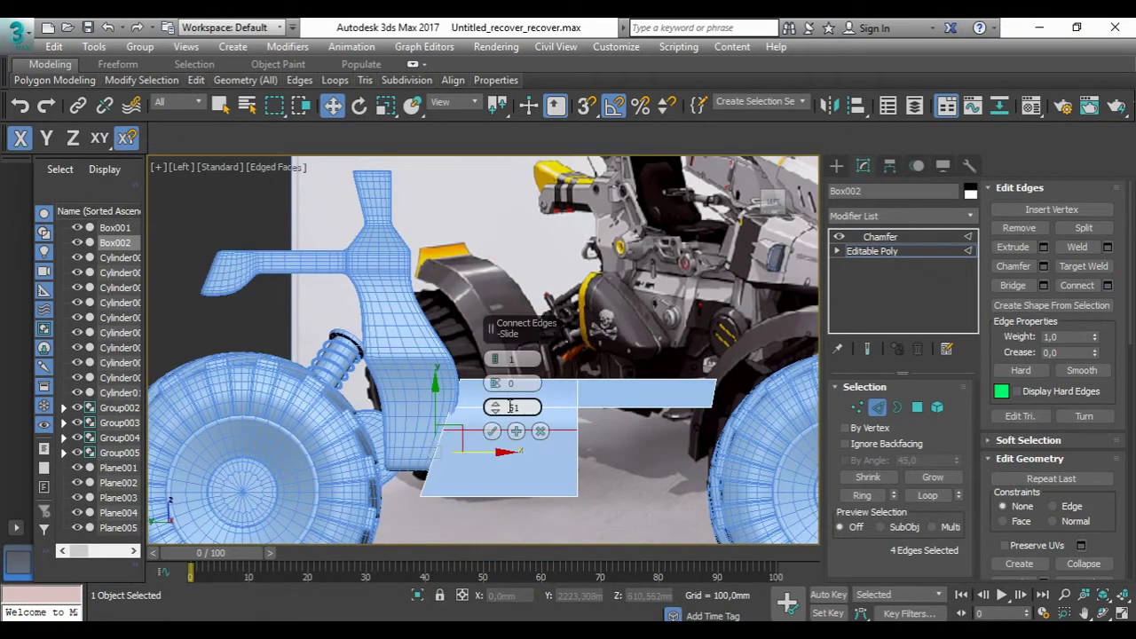
left_click(491, 431)
key("1")
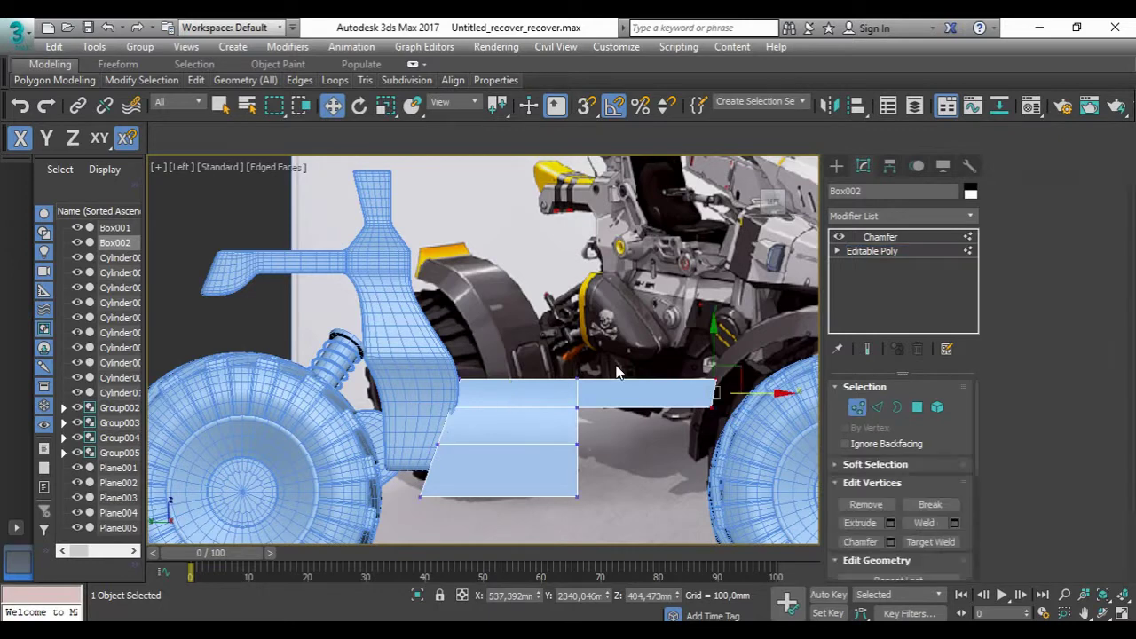
scroll(611, 425, "down", 3)
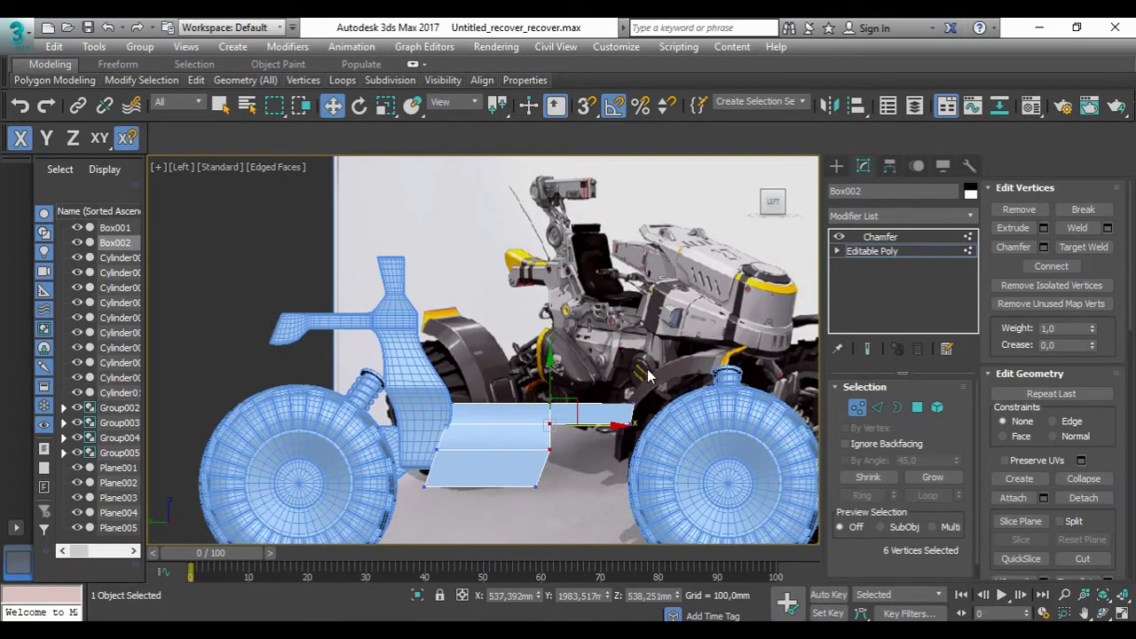
left_click(836, 166)
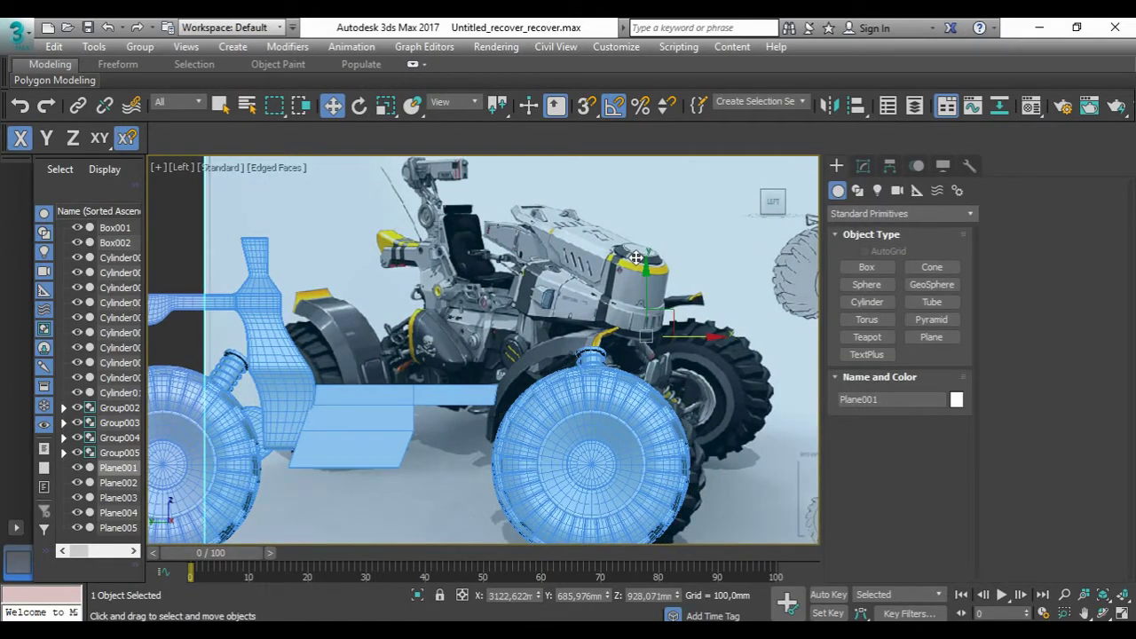
Step: Create a 12-sided cylinder over the right wheel, rotate it 90 degrees, and convert to Editable Poly
left_click(867, 302)
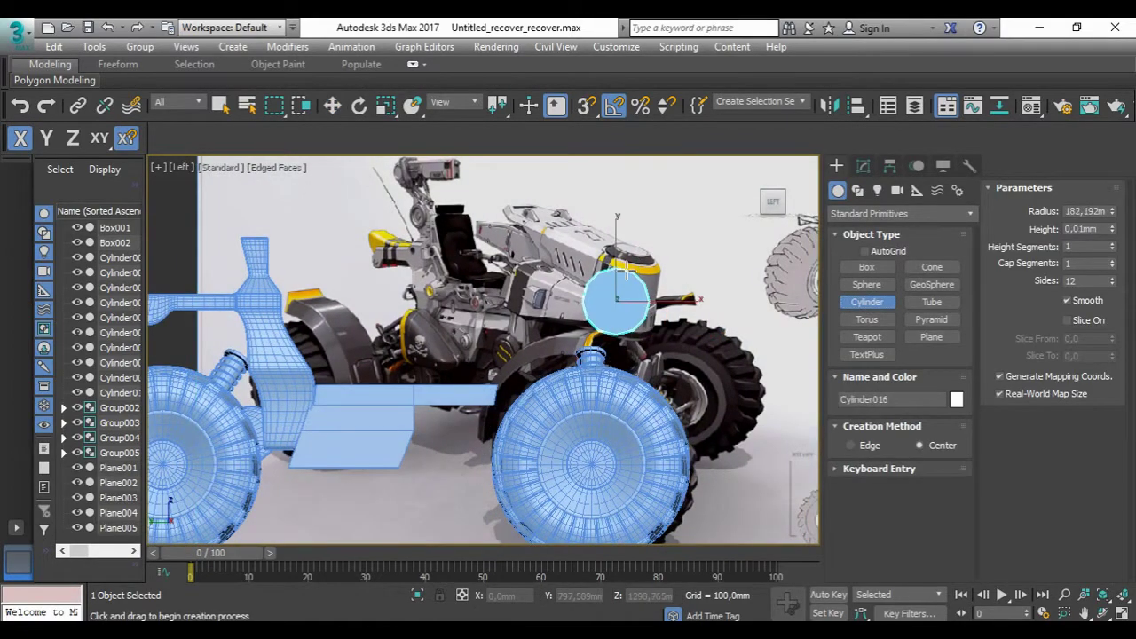
mouse_move(626, 293)
left_mouse_down()
mouse_move(657, 293)
mouse_move(702, 269)
mouse_move(687, 294)
left_mouse_up()
key("e")
key("w")
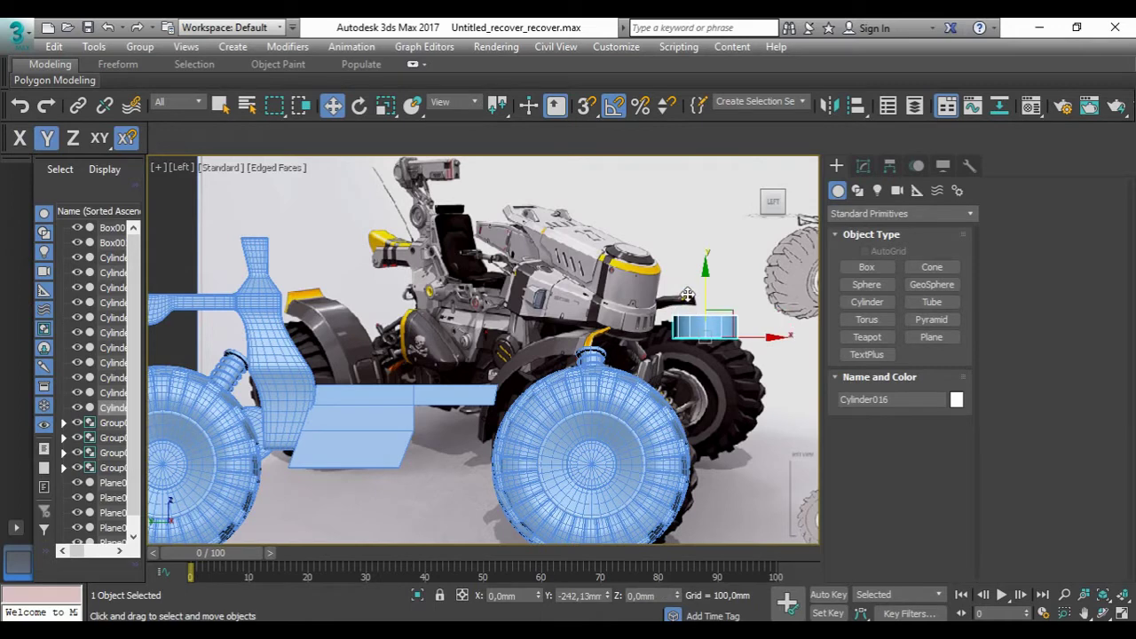
right_click(699, 326)
left_click(918, 518)
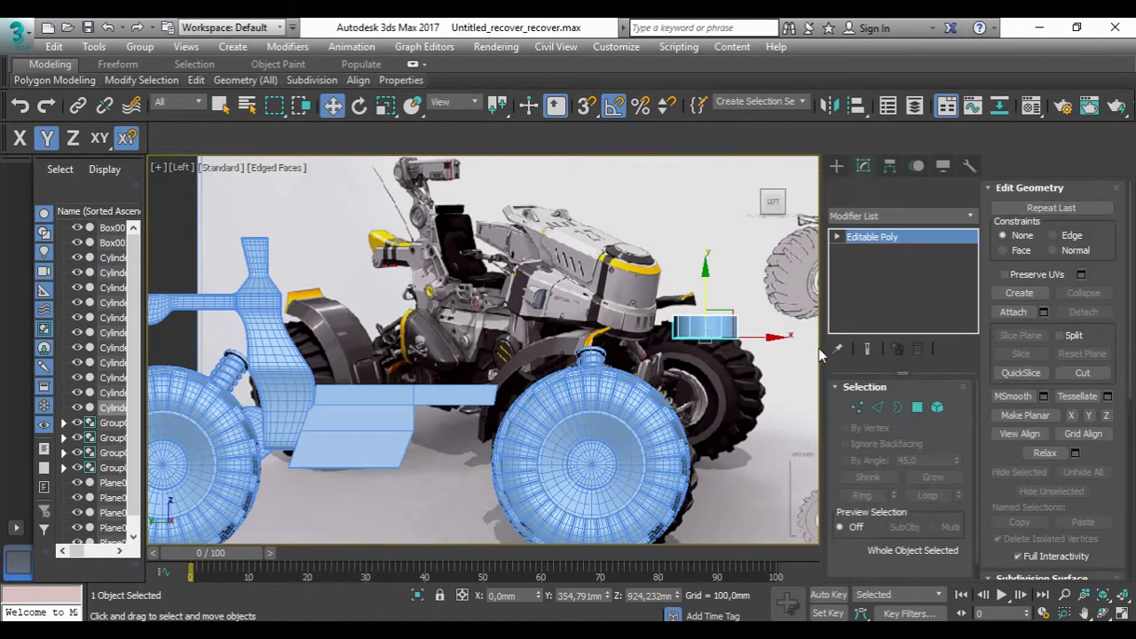
Step: Extend the cylinder's end edges leftward into a long strip and shift its polygons left and down
left_click(918, 408)
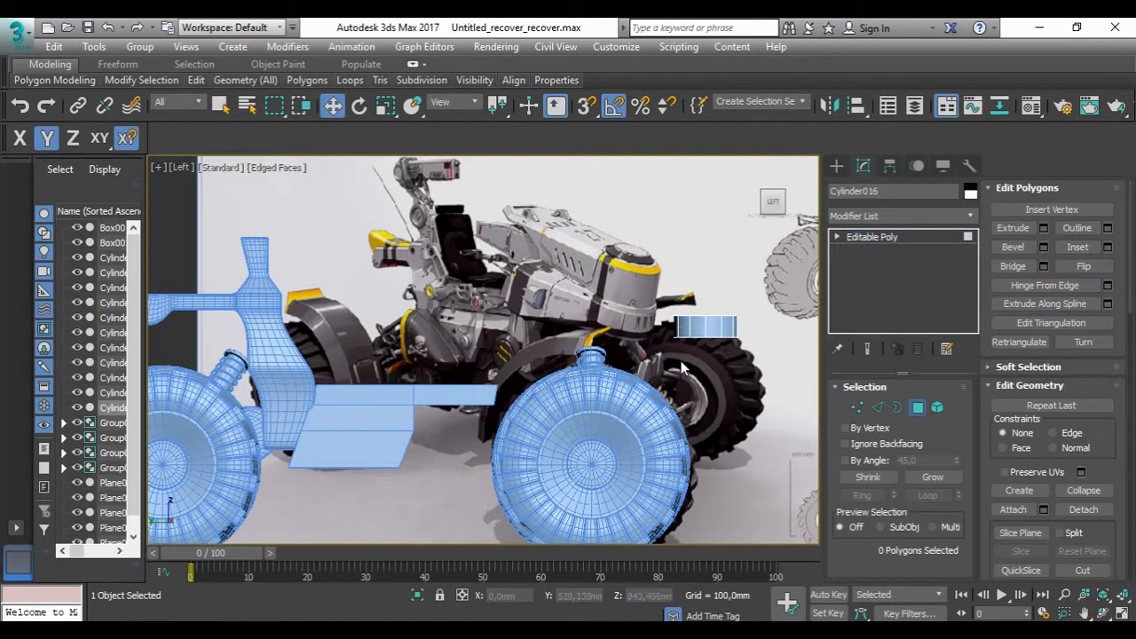
scroll(690, 328, "up", 2)
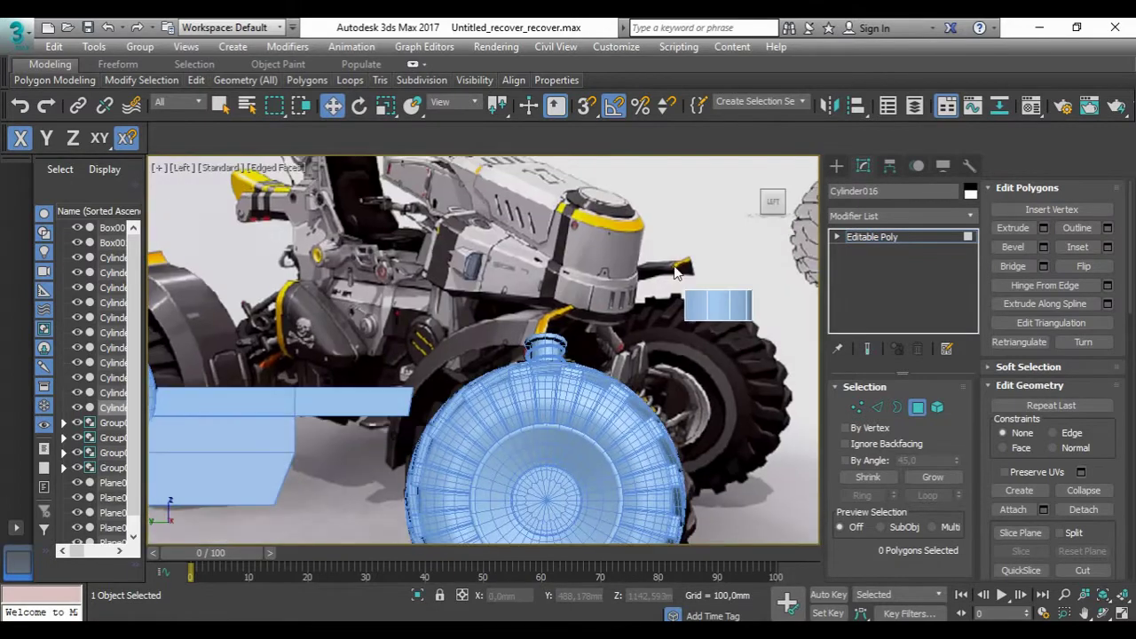
key("2")
left_click_drag(729, 308, 636, 308, "shift")
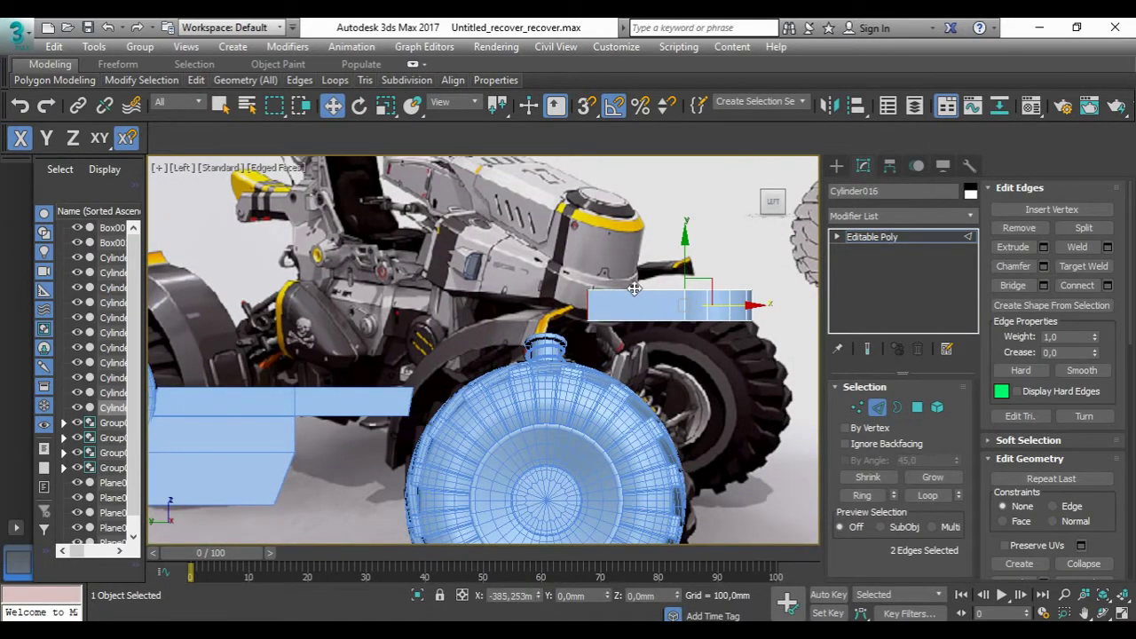
key("4")
mouse_move(733, 292)
left_mouse_down()
mouse_move(528, 292)
mouse_move(613, 292)
mouse_move(613, 318)
mouse_move(632, 320)
mouse_move(633, 332)
left_mouse_up()
key("r")
key("w")
key("F5")
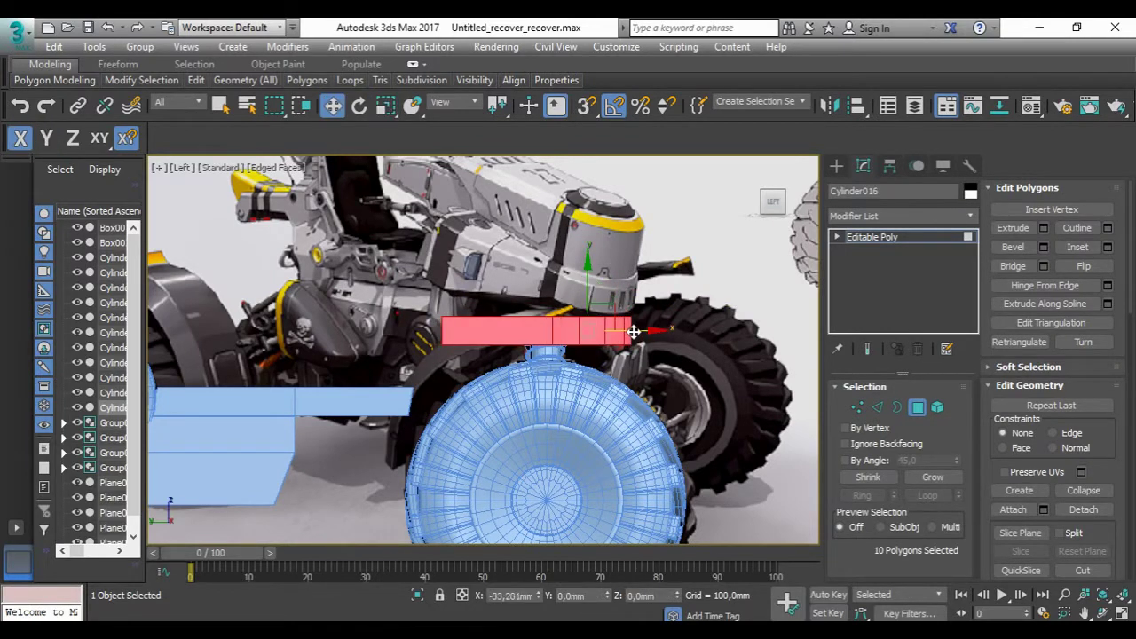
Step: Taper the strip by lowering its left-end vertices, extend that end, and raise the right-end edge loop
key("1")
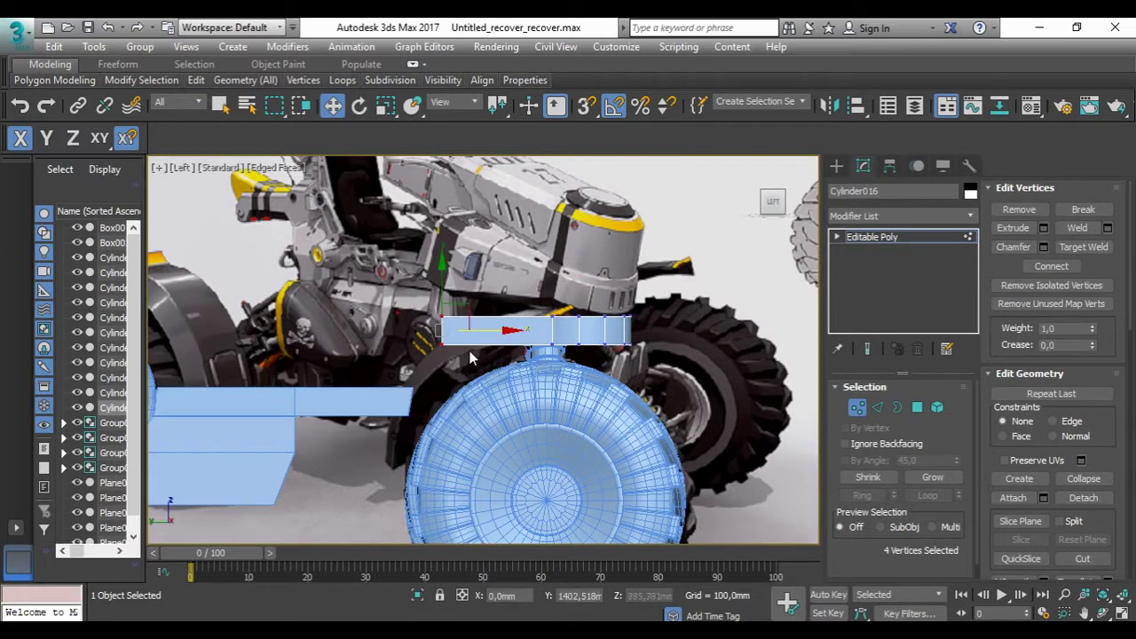
left_click_drag(430, 309, 469, 352)
key("F6")
left_click_drag(444, 281, 440, 307)
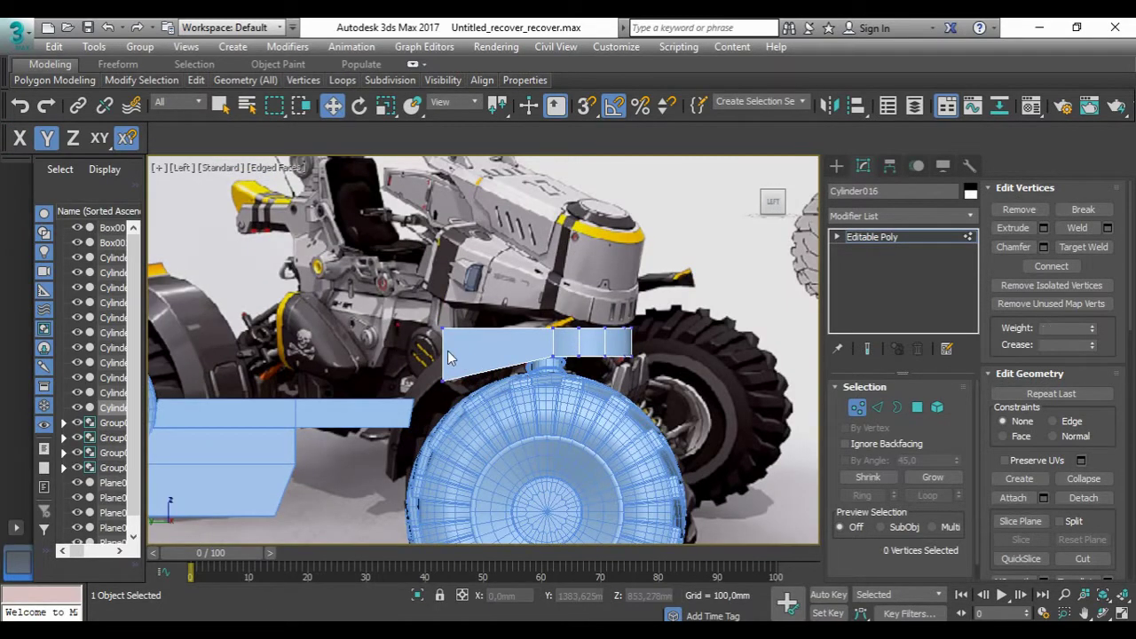
key("2")
key("F5")
left_click_drag(468, 353, 453, 343)
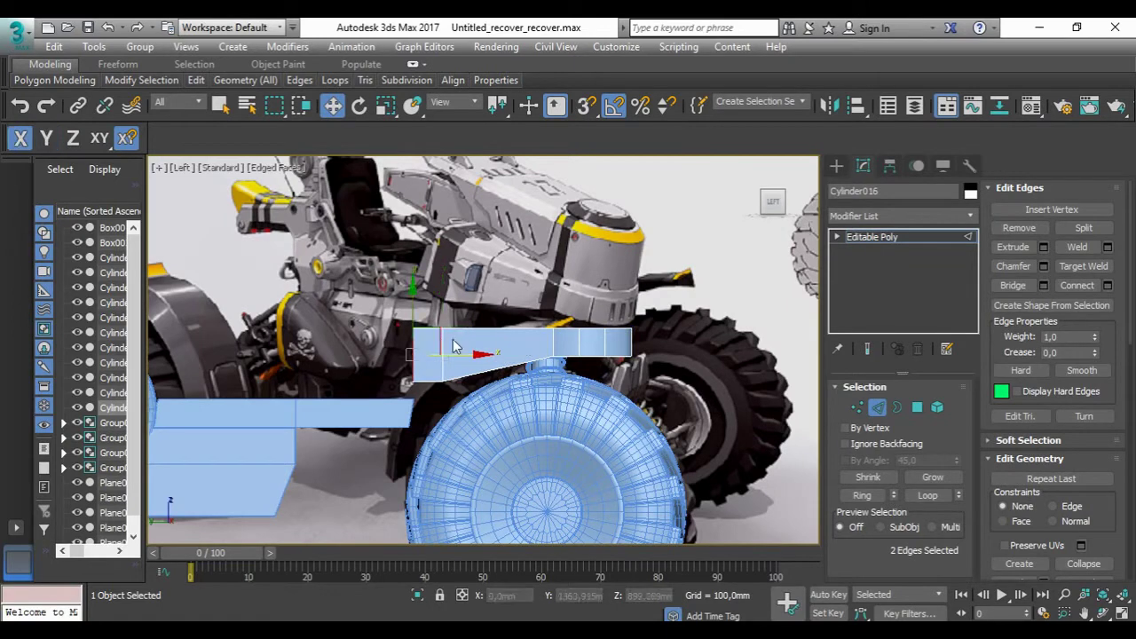
double_click(631, 346)
key("F6")
left_click_drag(559, 302, 557, 284)
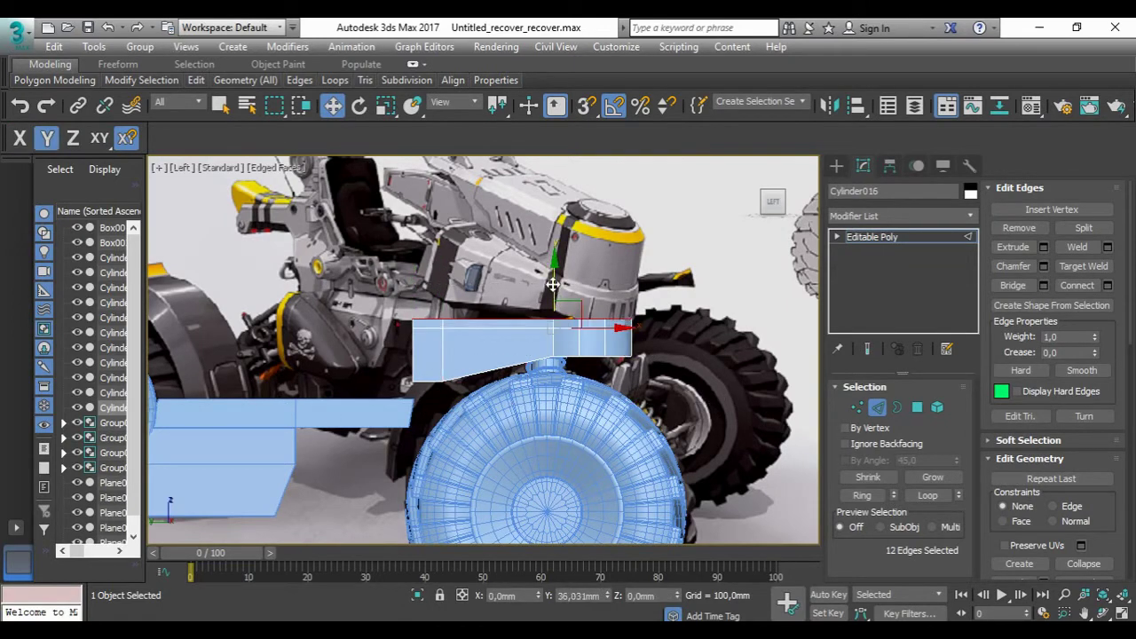
Step: Select and scale the arch's vertices to reshape the curved block
key("1")
scroll(407, 323, "up", 2)
left_click(404, 325)
key("F5")
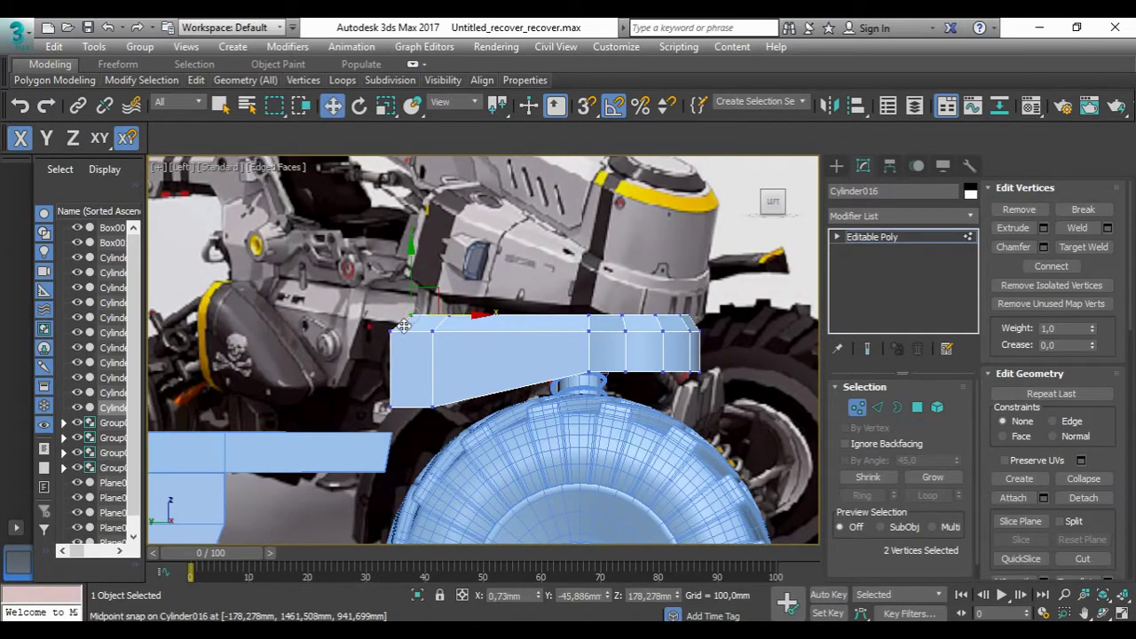
middle_click_drag(432, 325, 274, 475, "alt")
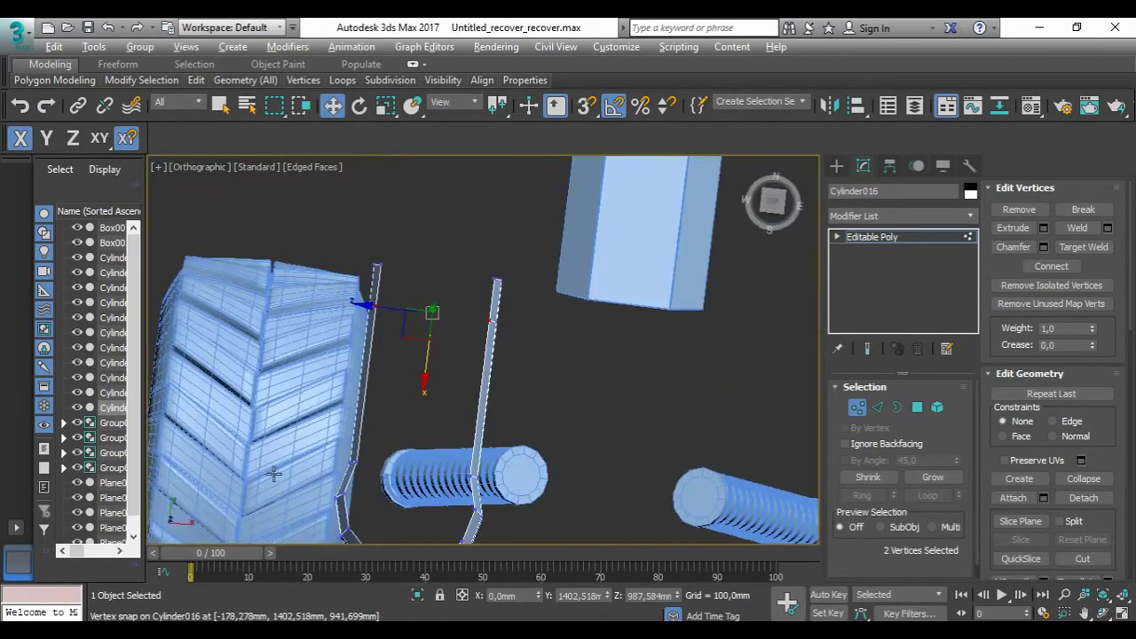
left_click(772, 202)
left_click_drag(417, 350, 550, 382)
key("r")
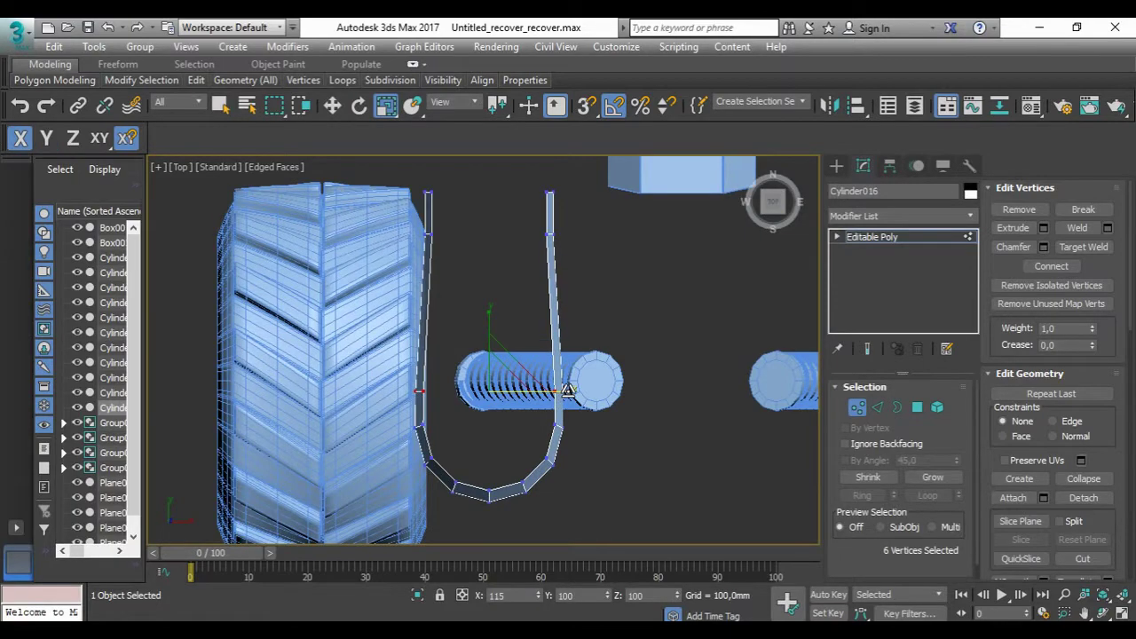
left_click_drag(593, 298, 593, 298)
middle_click_drag(533, 355, 639, 231, "alt")
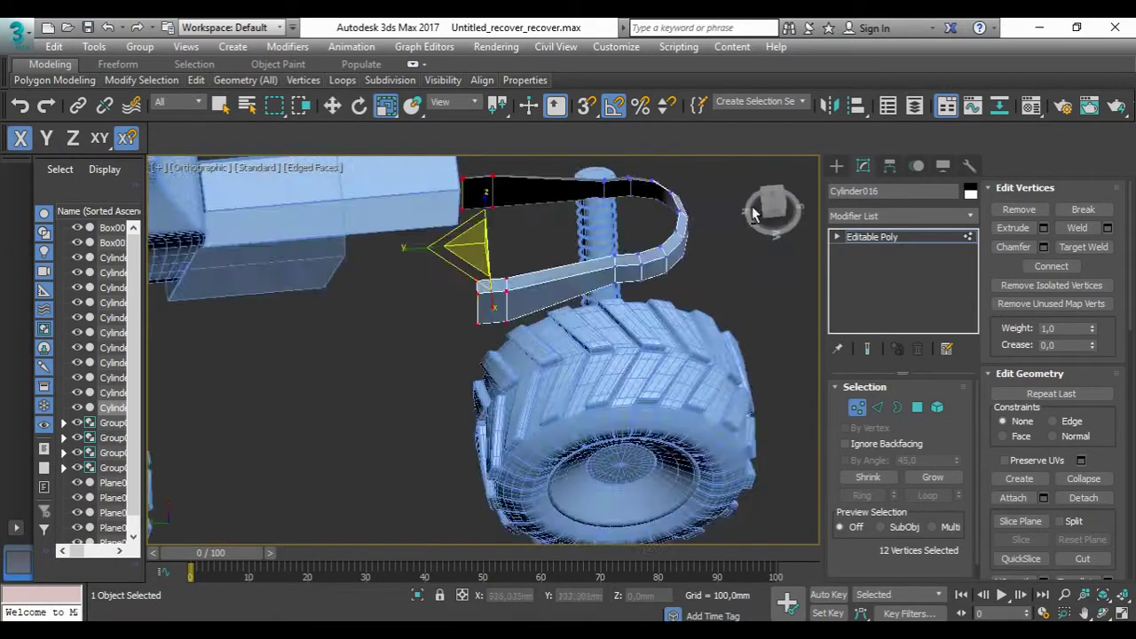
key("l")
scroll(546, 207, "up", 5)
middle_click_drag(545, 207, 752, 335, "alt")
Step: Select two bottom vertices of the arch in side view, ready to move them
key("2")
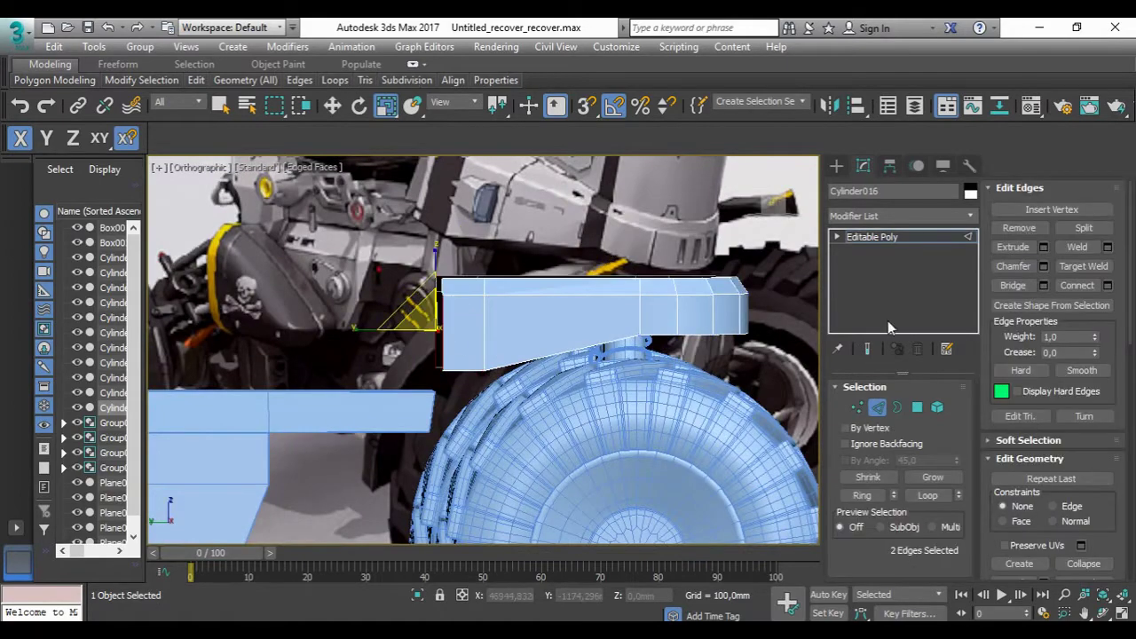
scroll(391, 290, "up", 3)
scroll(514, 284, "up", 2)
scroll(515, 284, "down", 6)
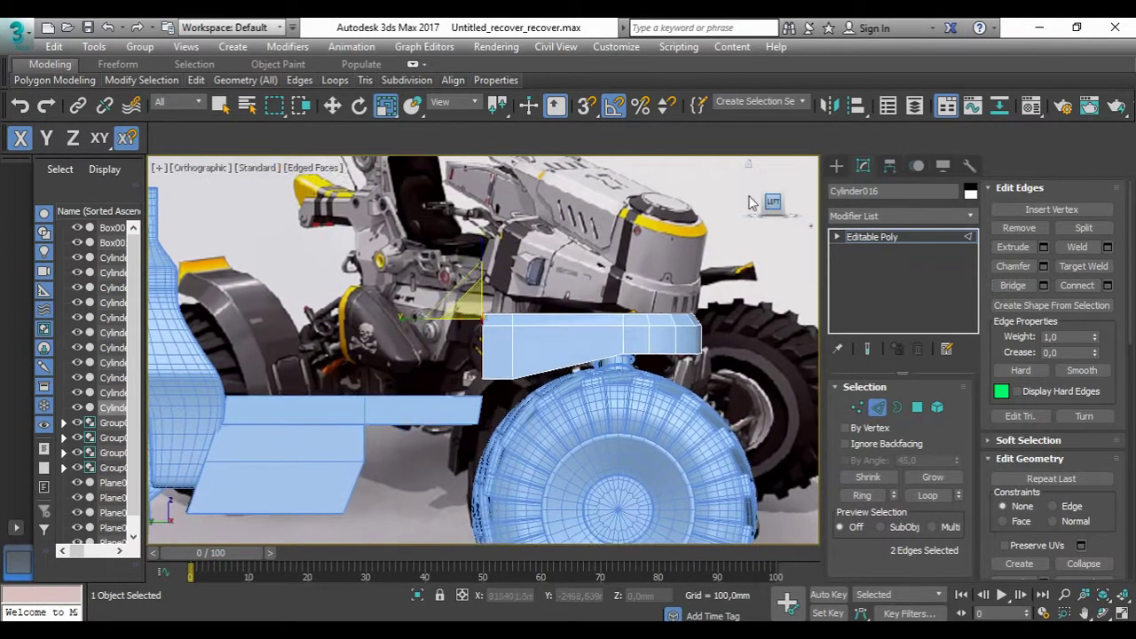
middle_click_drag(765, 202, 538, 301, "alt")
key("1")
left_click_drag(537, 301, 426, 293)
left_click(414, 320)
left_click(417, 321, "ctrl")
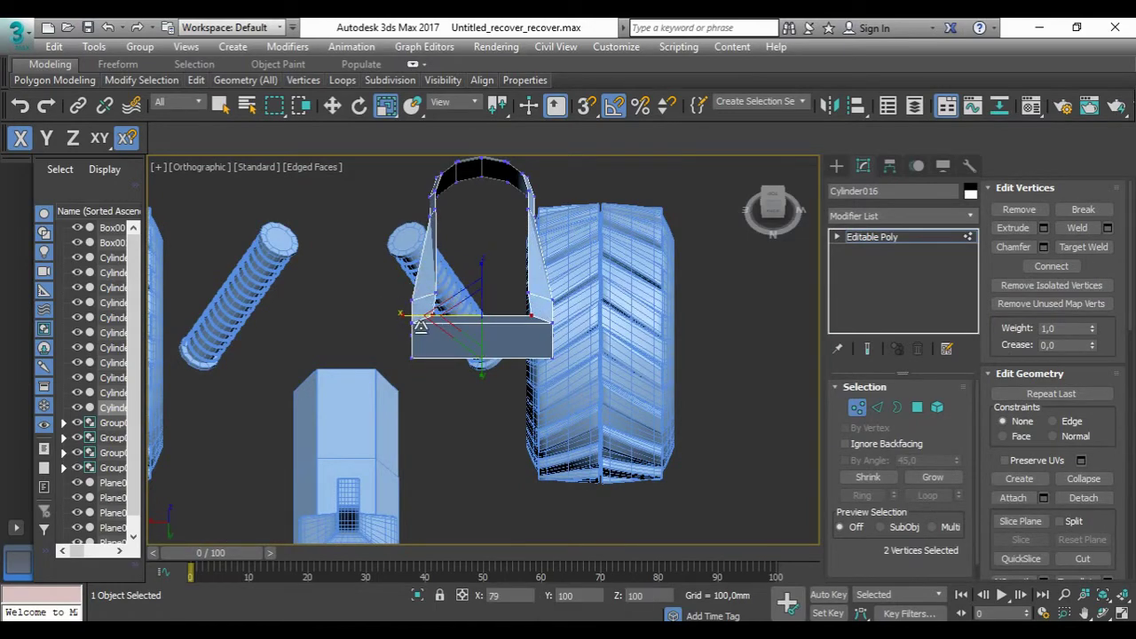
key("l")
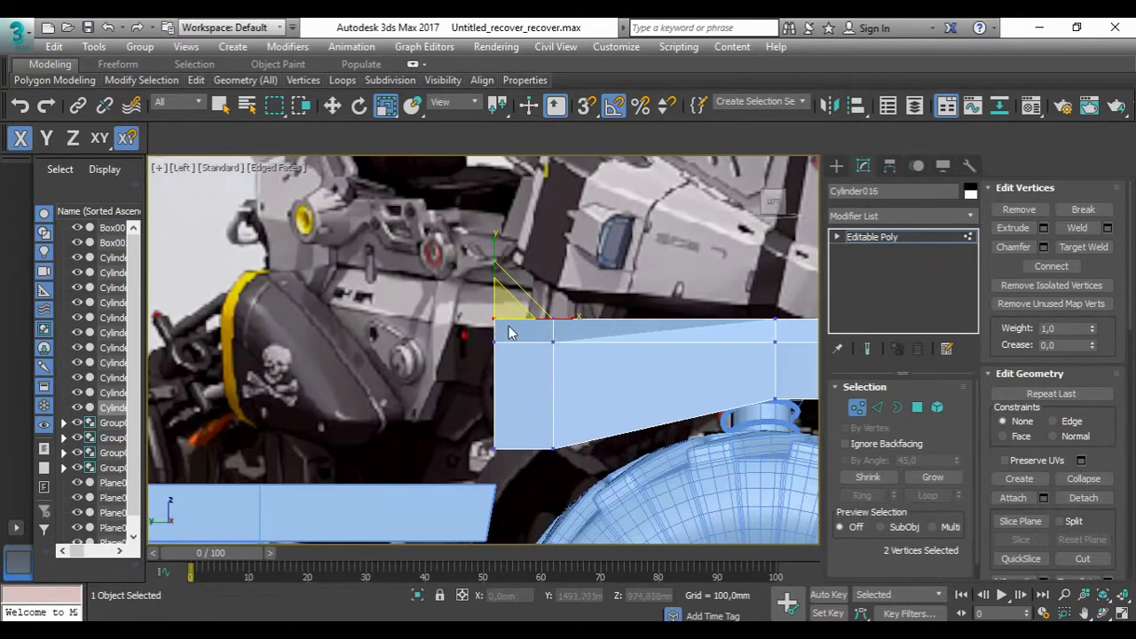
key("w")
scroll(552, 313, "down", 3)
scroll(536, 247, "down", 3)
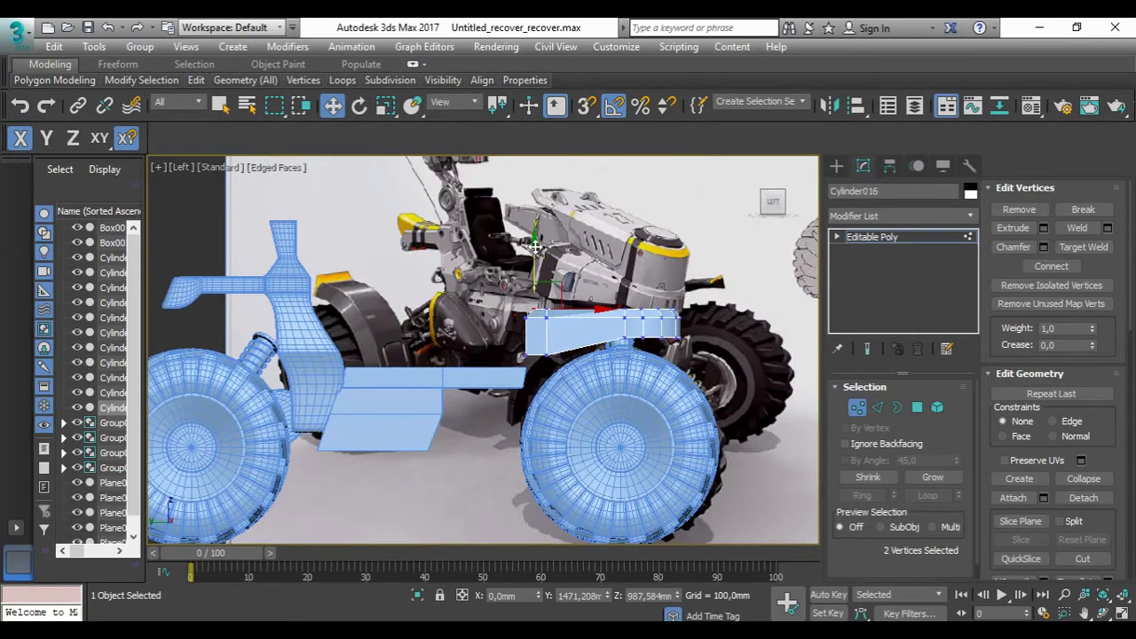
scroll(692, 323, "up", 2)
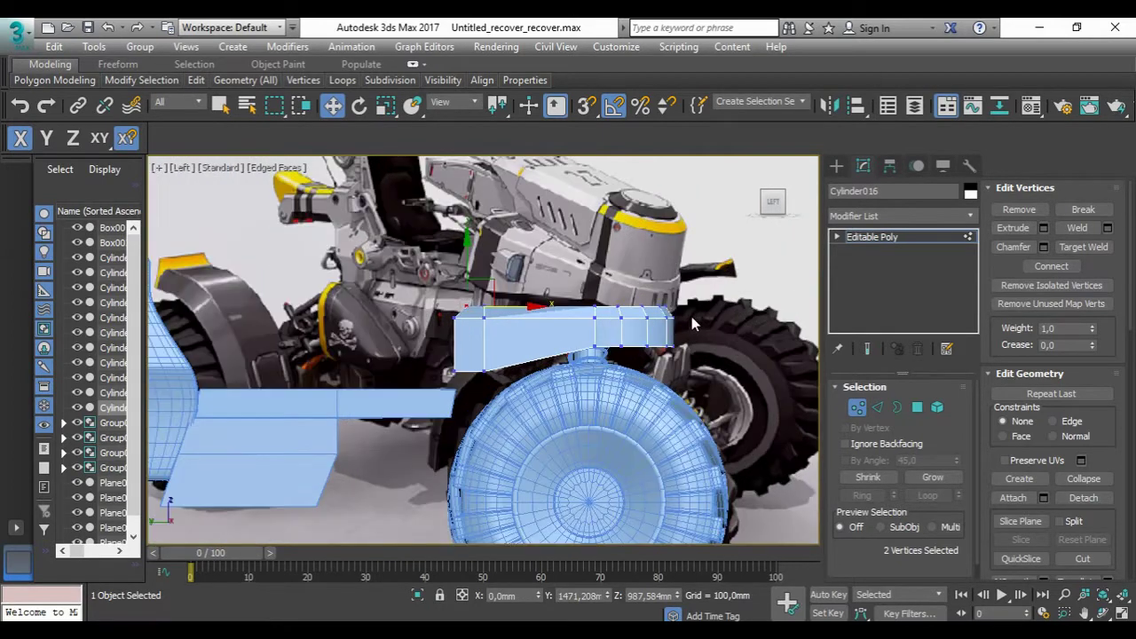
Step: Extrude the block's right-end edges upward into an upright section and raise it slightly
left_click(878, 407)
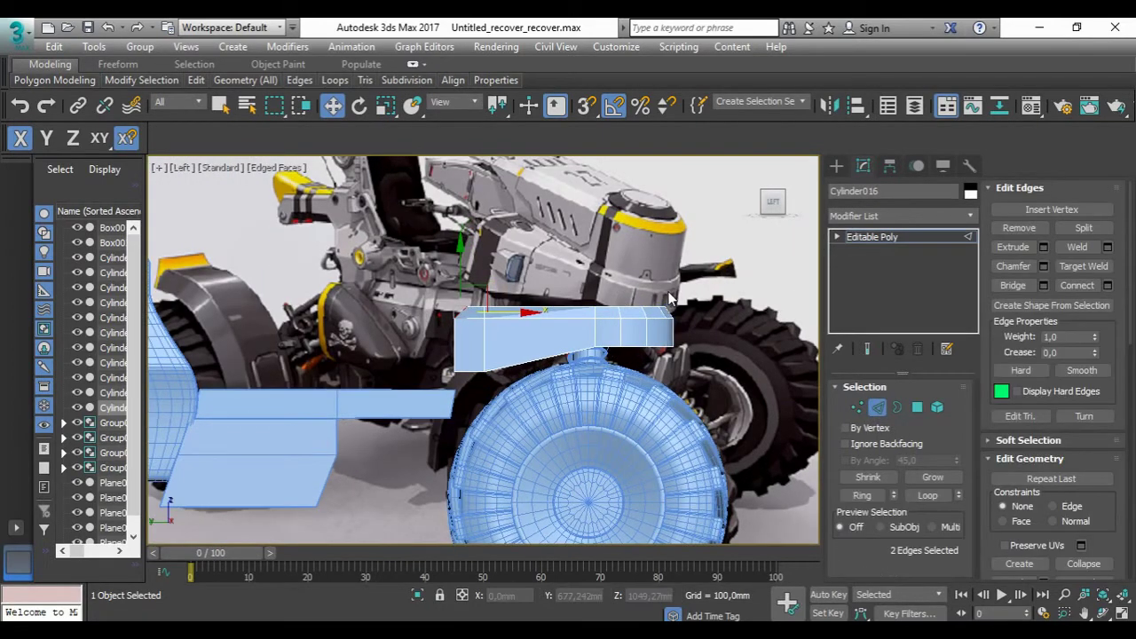
left_click_drag(599, 312, 597, 316)
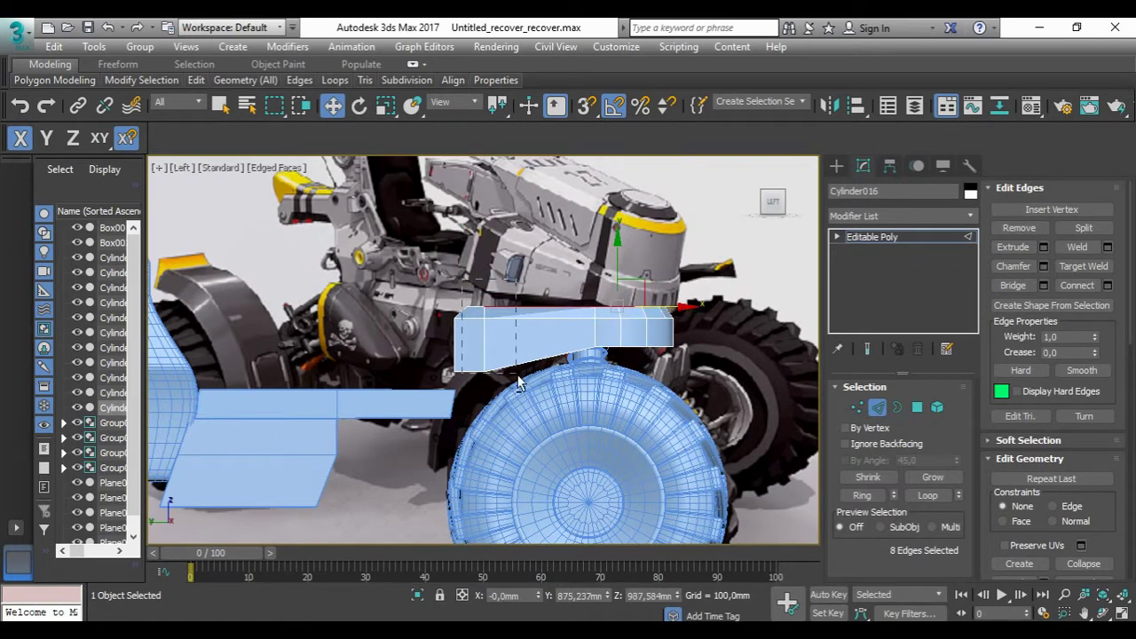
left_click_drag(621, 266, 638, 212, "shift")
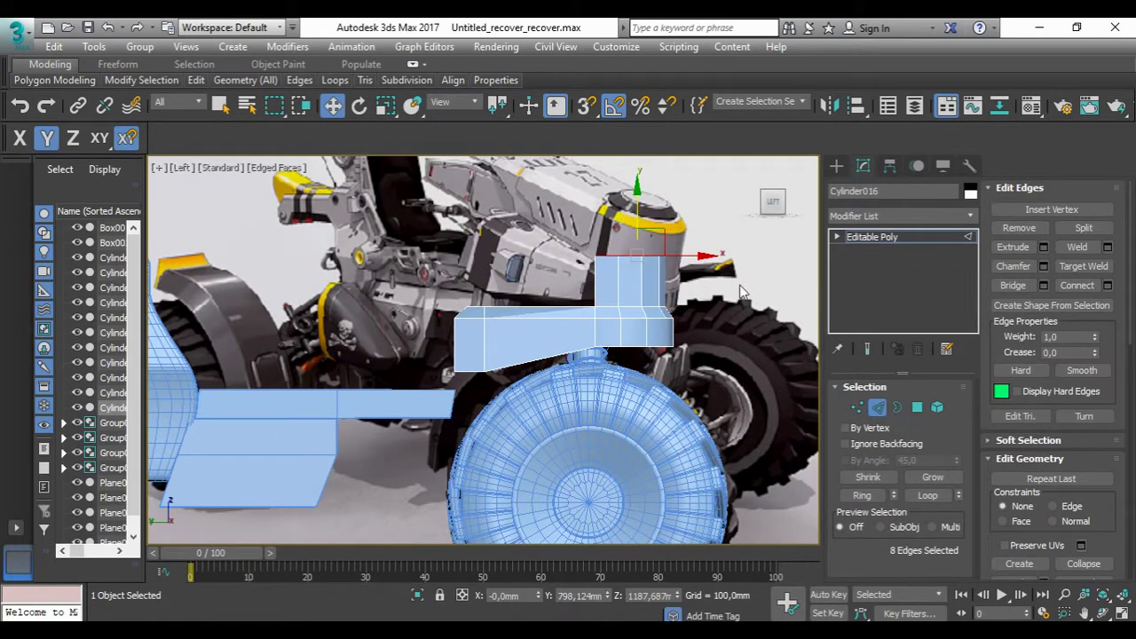
key("4")
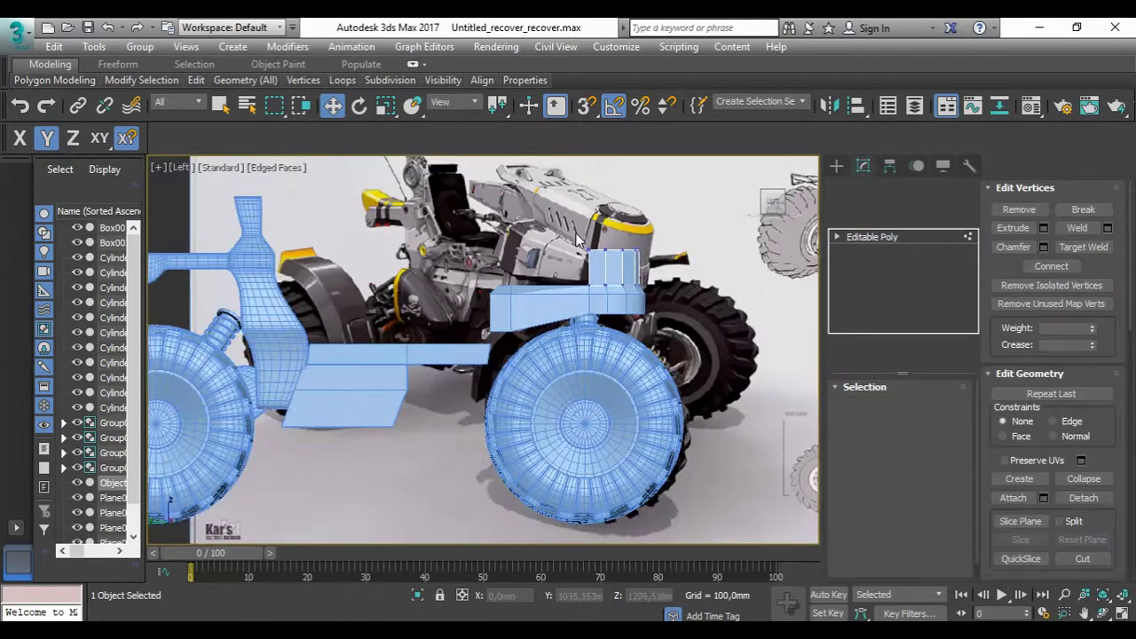
left_click_drag(640, 230, 615, 202)
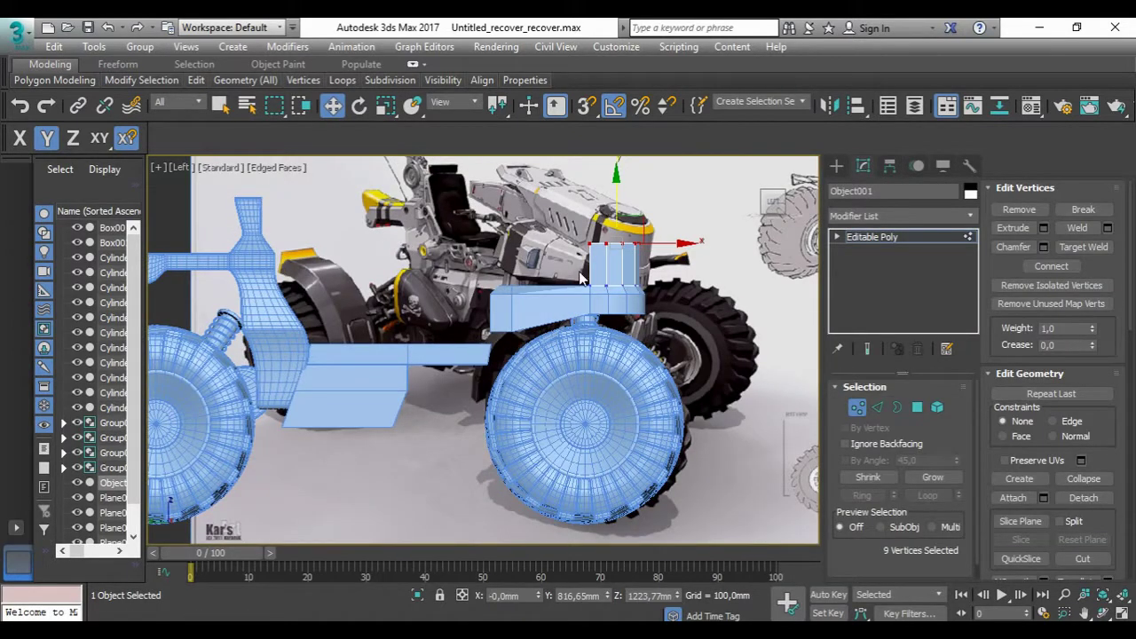
Step: Select the upright body piece and stretch its left edges leftward
left_click(858, 410)
left_click(550, 306)
key("1")
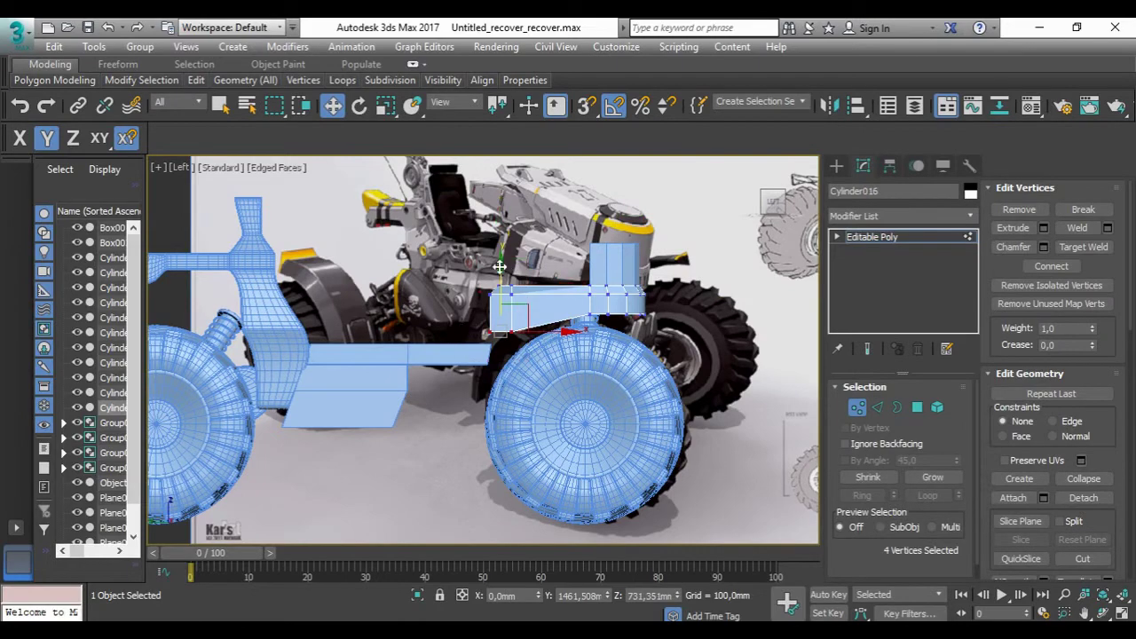
left_click(858, 406)
left_click(604, 258)
scroll(604, 254, "up", 3)
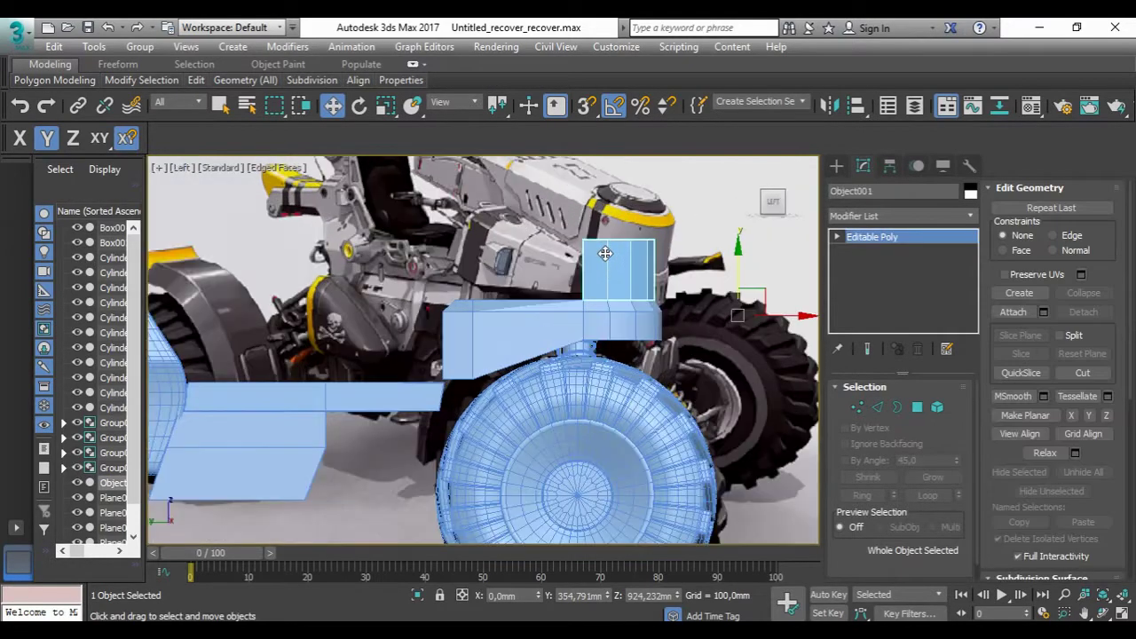
key("2")
left_click(583, 271)
mouse_move(632, 270)
left_mouse_down()
mouse_move(543, 254)
mouse_move(487, 260)
left_mouse_up()
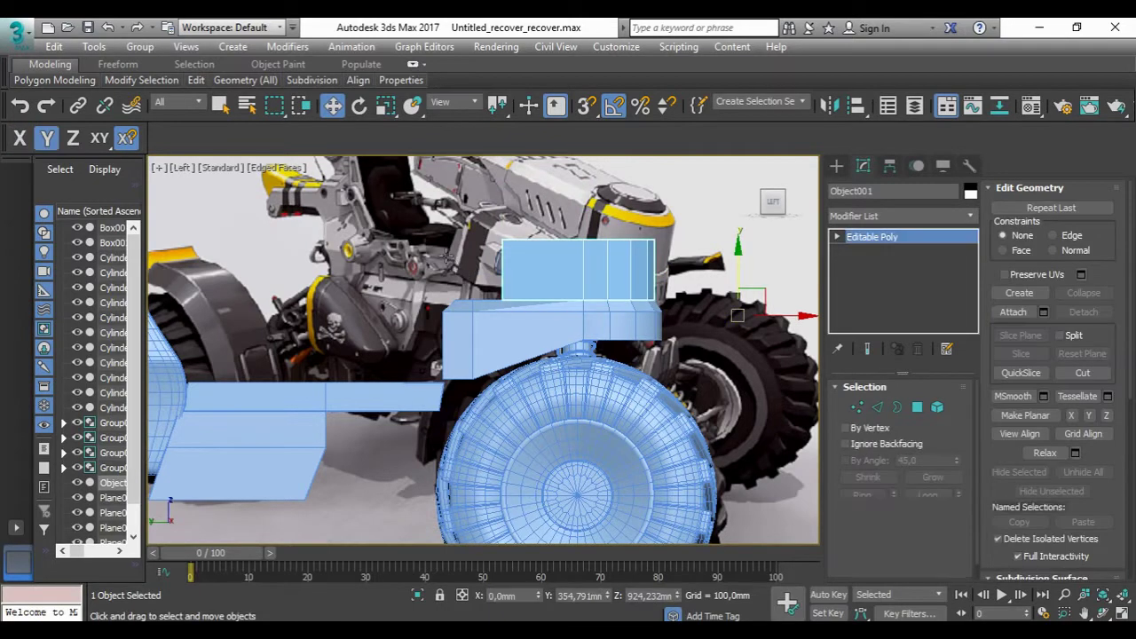
Step: Add and commit a connecting edge loop across the upright piece
left_click_drag(568, 232, 717, 273)
left_click(1108, 284)
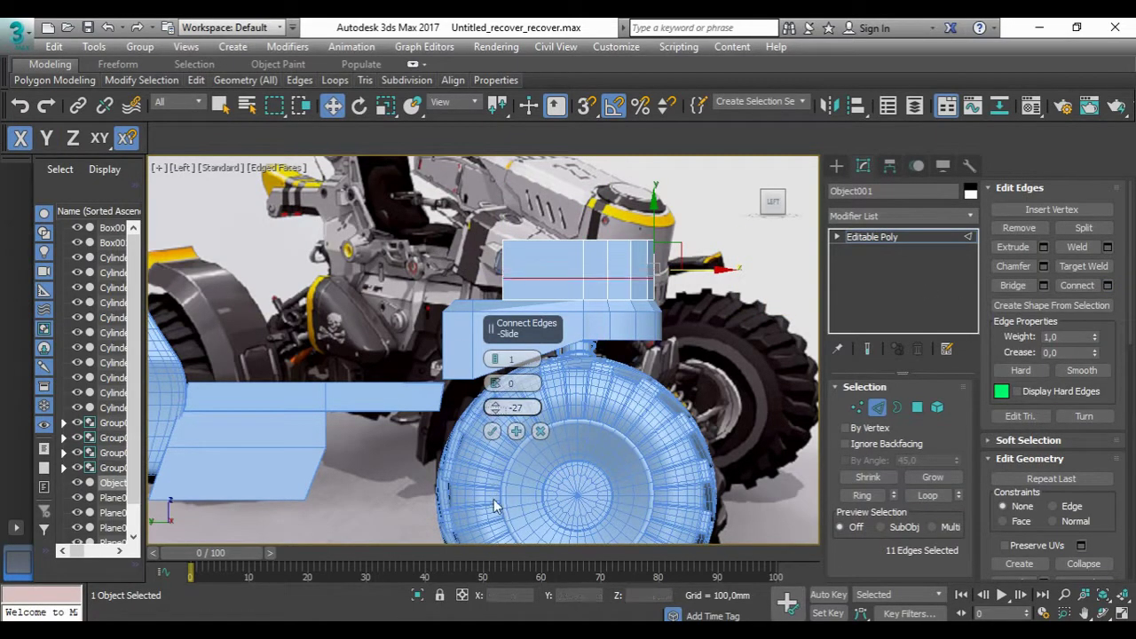
left_click(492, 430)
scroll(488, 404, "down", 3)
scroll(488, 404, "up", 3)
Step: Raise the edge loop along the block's top slightly
key("1")
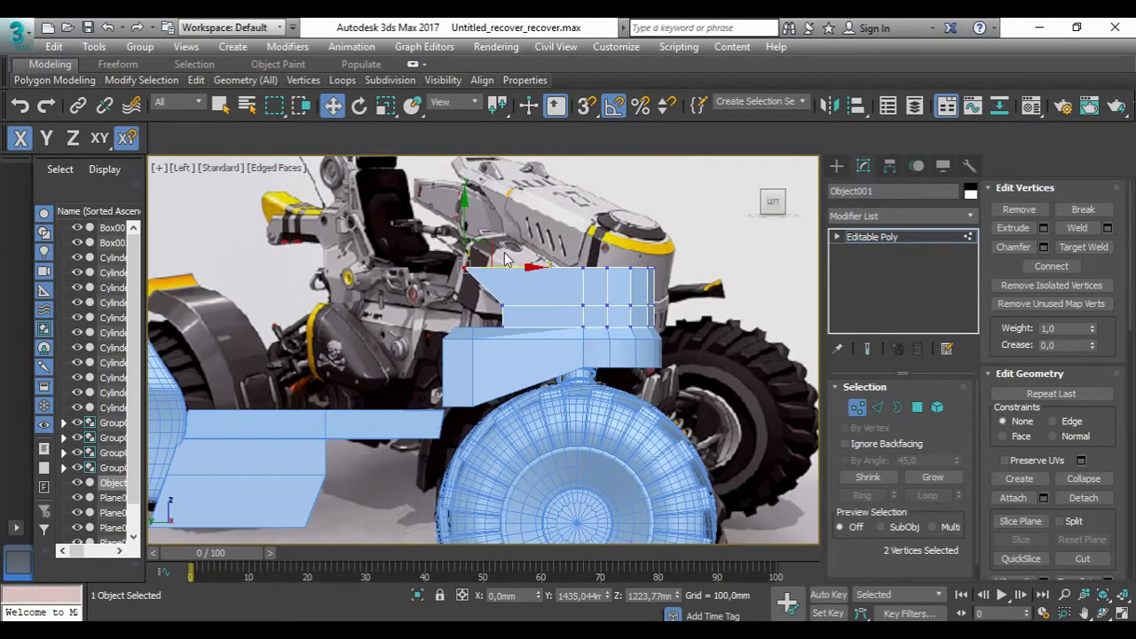
key("2")
double_click(613, 264)
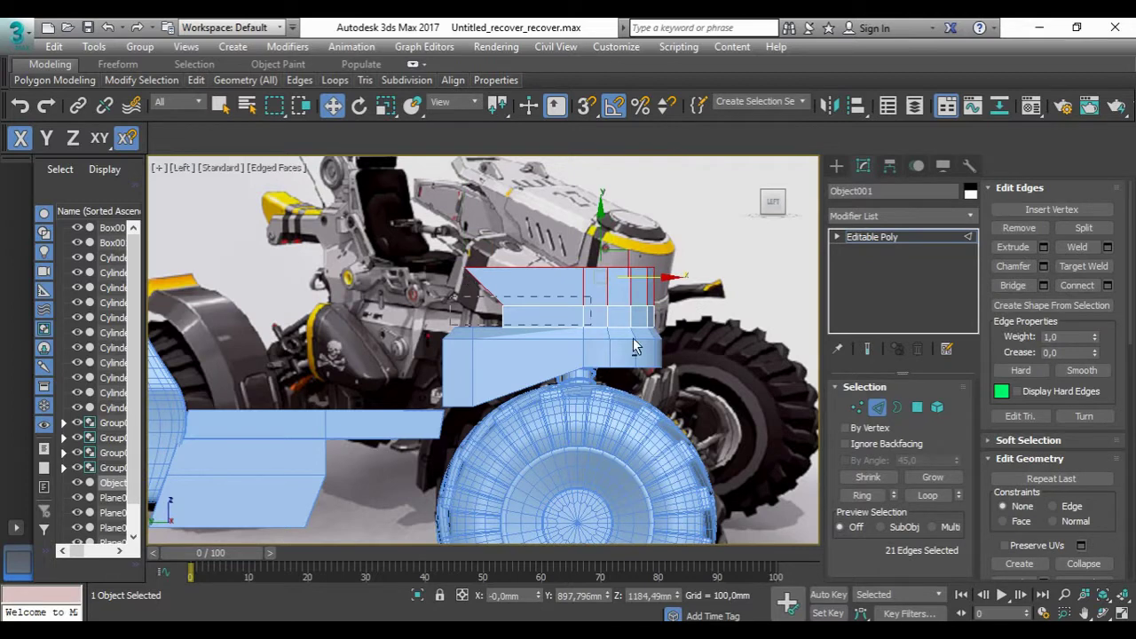
left_click_drag(610, 226, 611, 214)
key("r")
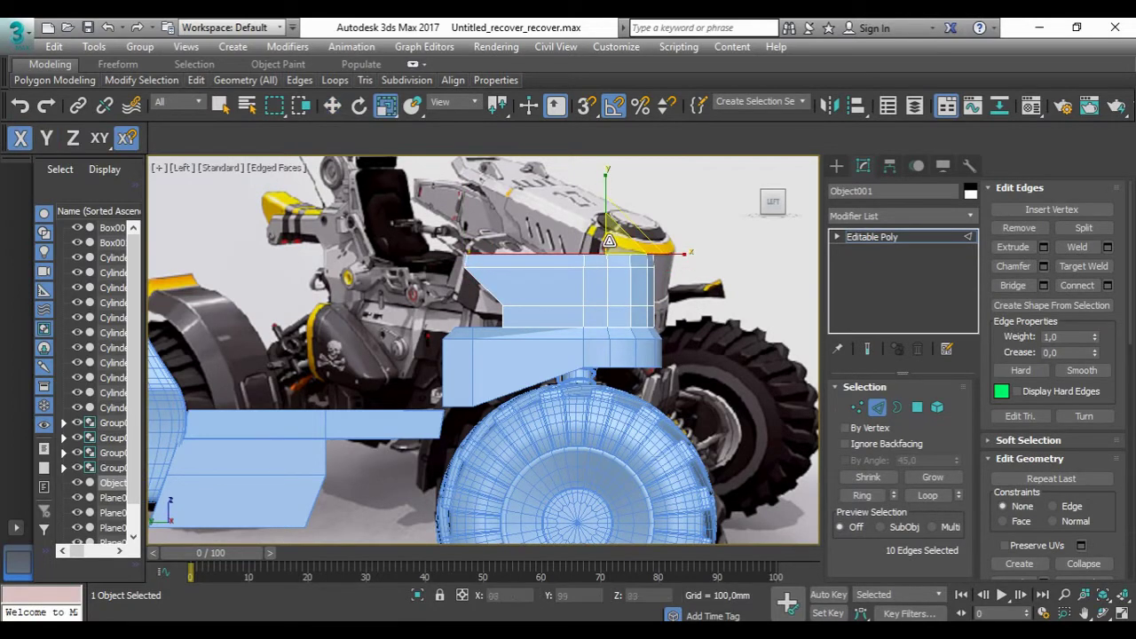
key("1")
key("w")
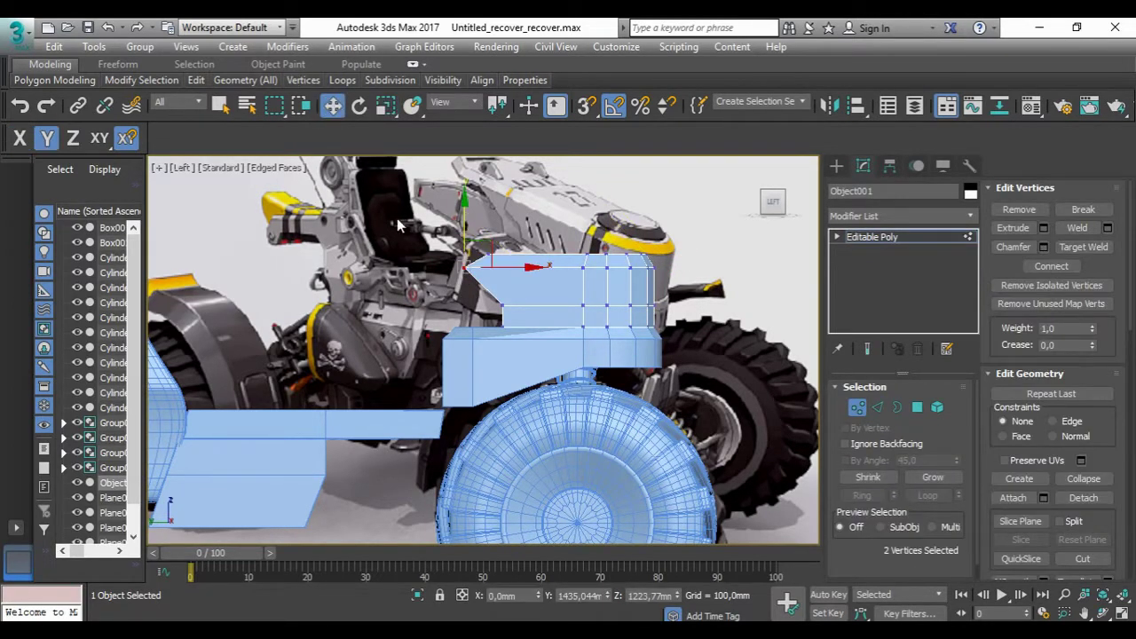
Step: Select the block's top vertices and slanted top-left edges to match the reference panel
left_click_drag(564, 258, 598, 200)
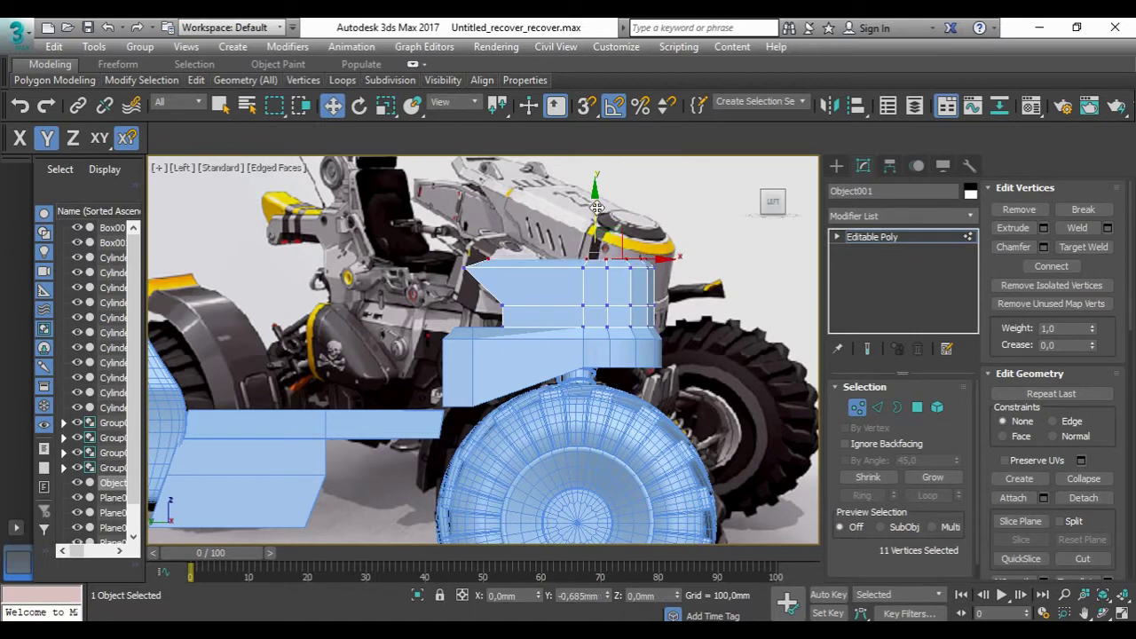
left_click(509, 269)
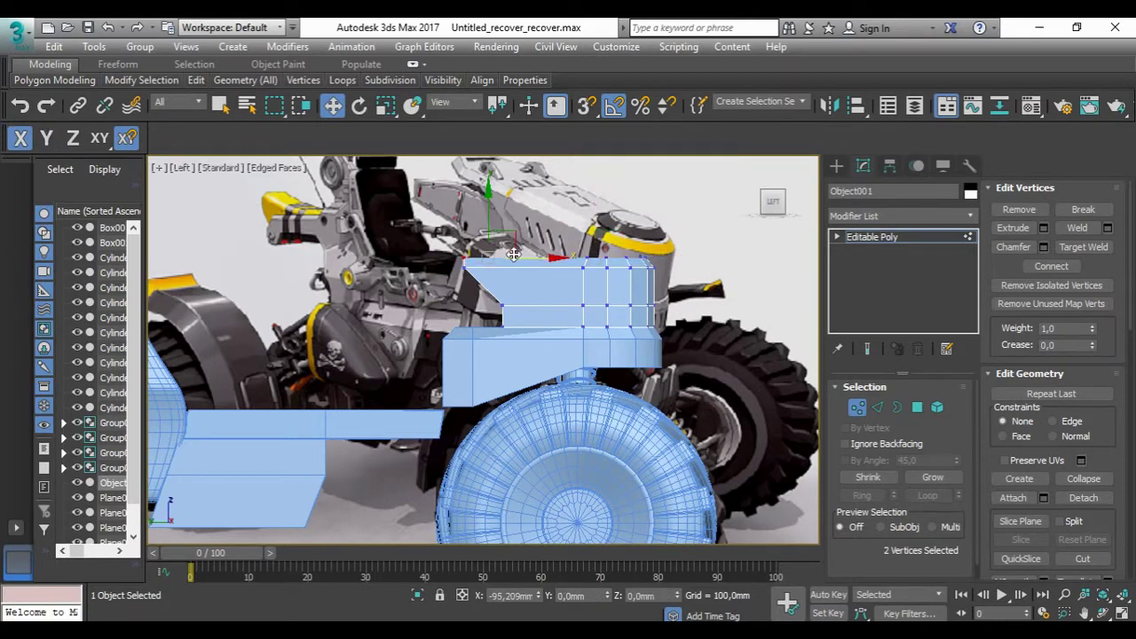
key("2")
scroll(506, 262, "down", 3)
scroll(513, 272, "up", 3)
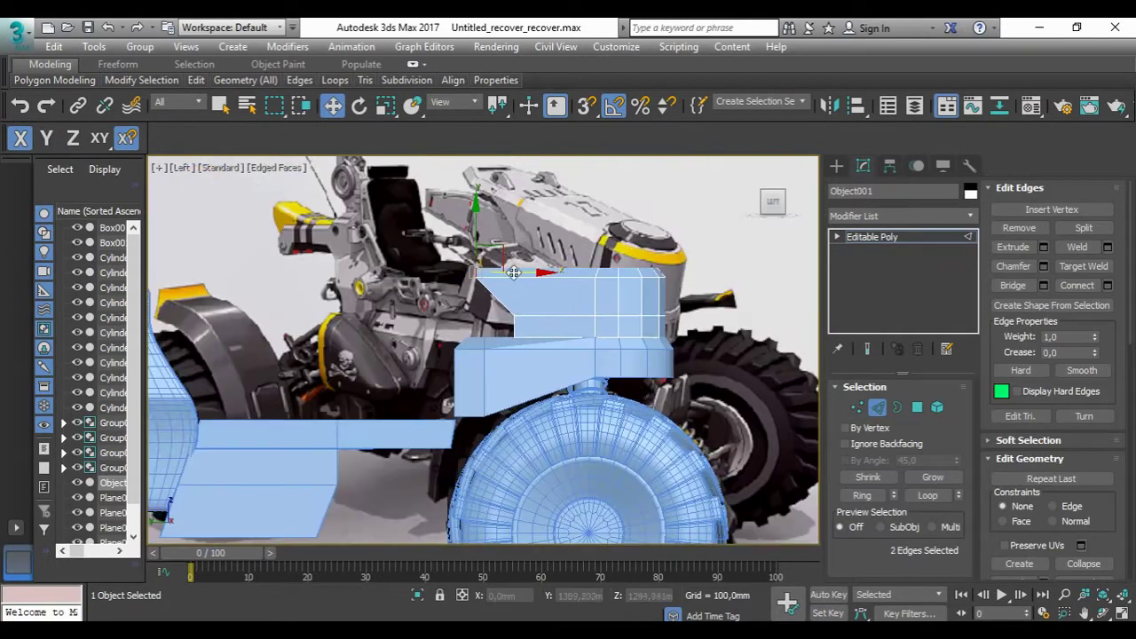
left_click(480, 263)
middle_click_drag(460, 272, 390, 341, "alt")
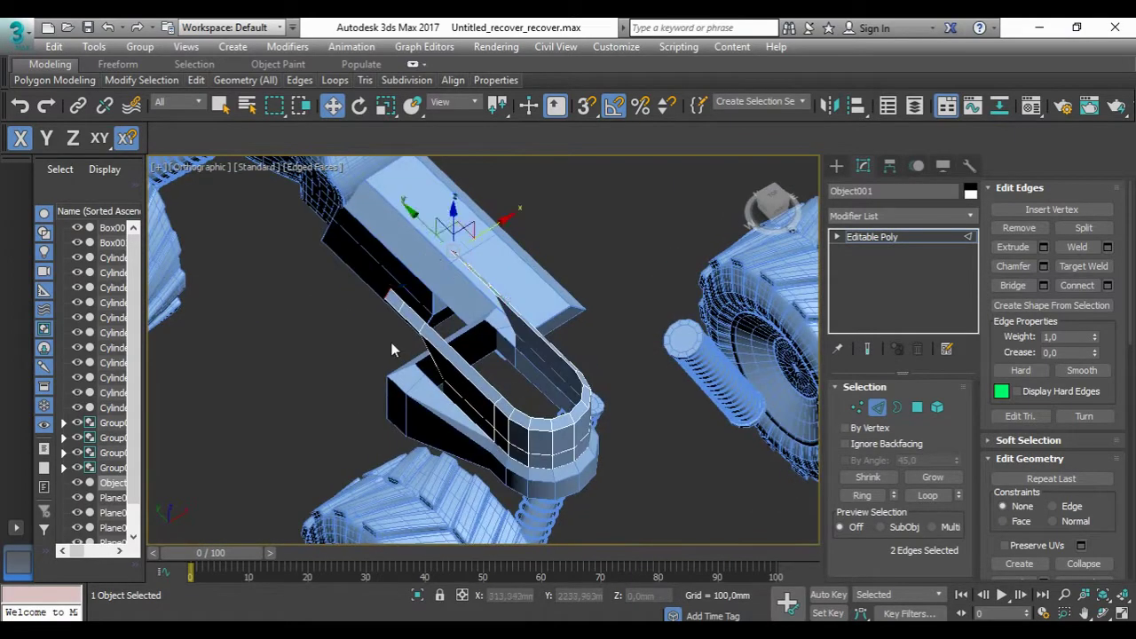
Step: Scale the pillars' top vertices together in Top view and bridge the opening with a face
key("r")
key("t")
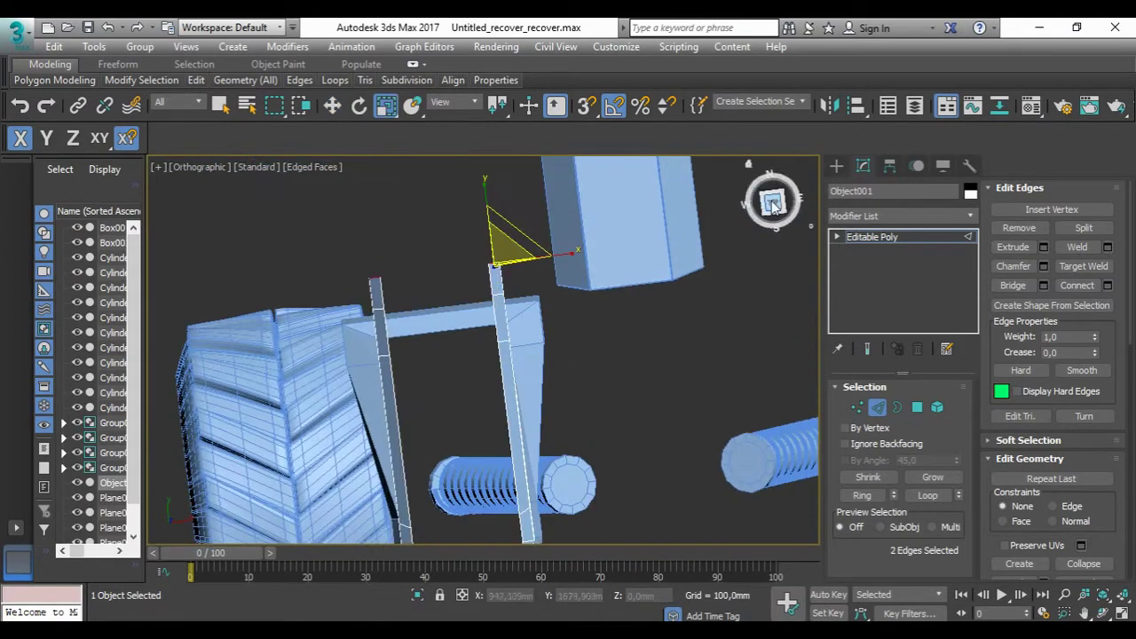
key("1")
left_click_drag(487, 277, 496, 236)
mouse_move(455, 211)
middle_mouse_down("alt")
mouse_move(551, 231)
mouse_move(446, 261)
middle_mouse_up("alt")
key("2")
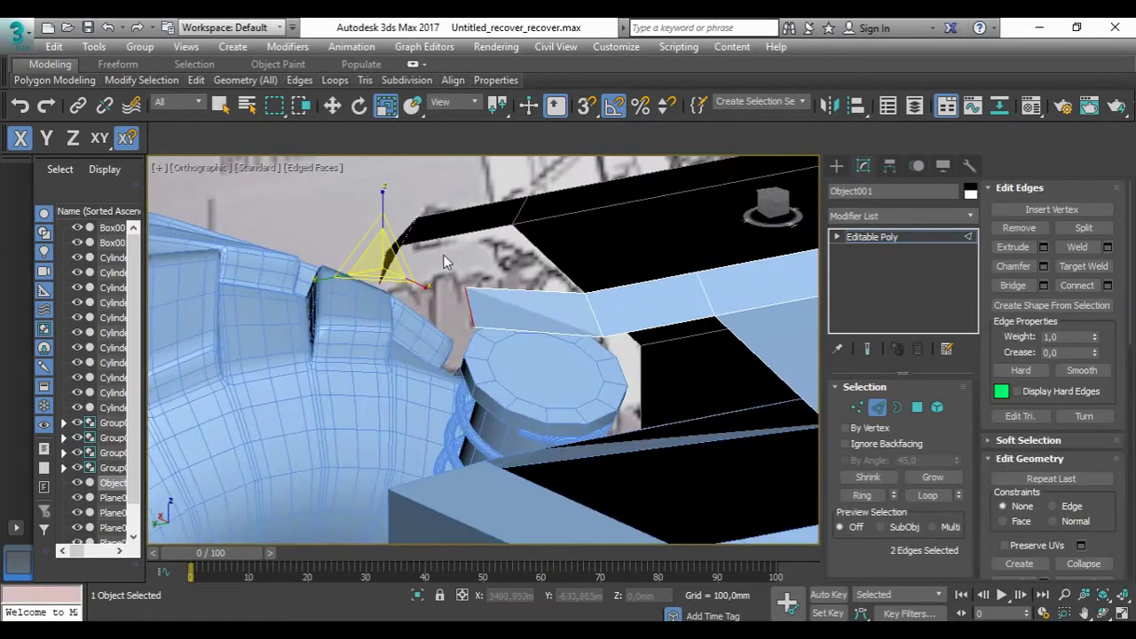
left_click(1013, 285)
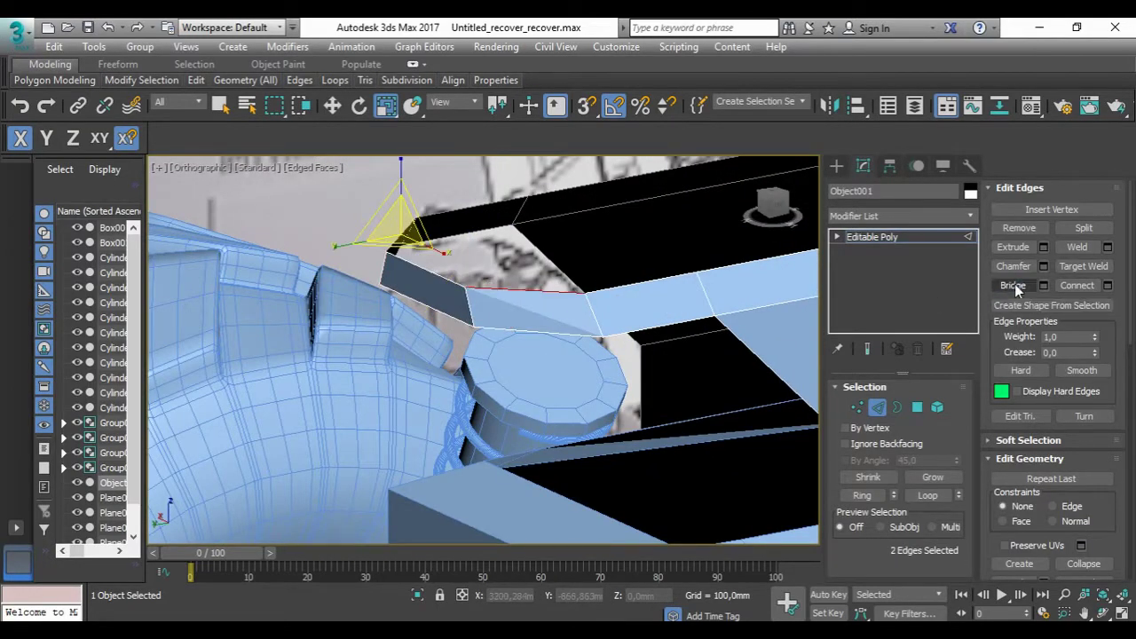
Step: Select the edges around the lower hole and bridge it closed
middle_click_drag(497, 293, 417, 302, "alt")
scroll(404, 298, "up", 3)
left_click(401, 260, "ctrl")
left_click(1012, 285)
middle_click_drag(532, 355, 683, 298, "alt")
left_click(585, 373)
left_click(692, 289, "ctrl")
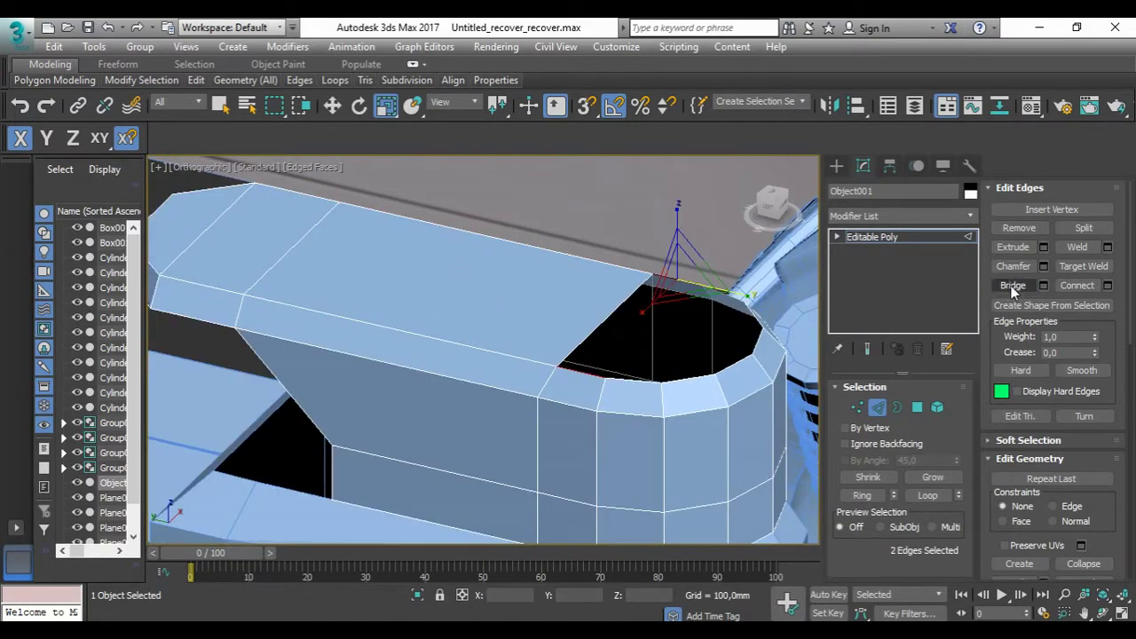
left_click(1013, 285)
left_click(1013, 285)
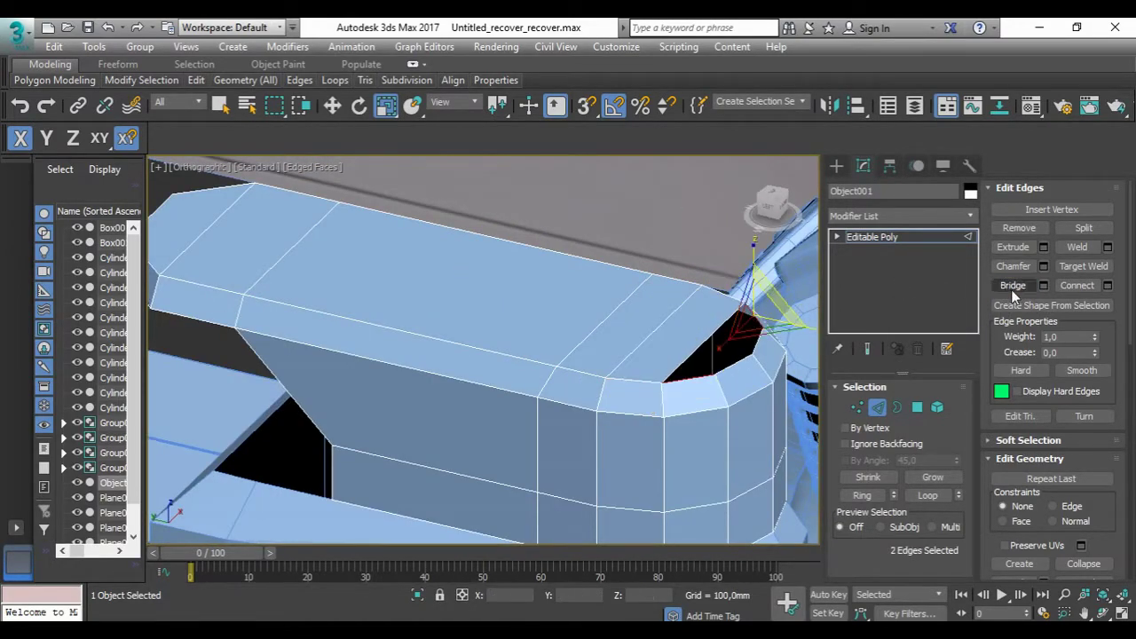
Step: Insert a vertex on the edge beside the remaining gap
scroll(794, 353, "up", 2)
left_click(741, 346)
right_click(731, 320)
left_click(710, 348)
left_click(735, 349)
left_click(858, 405)
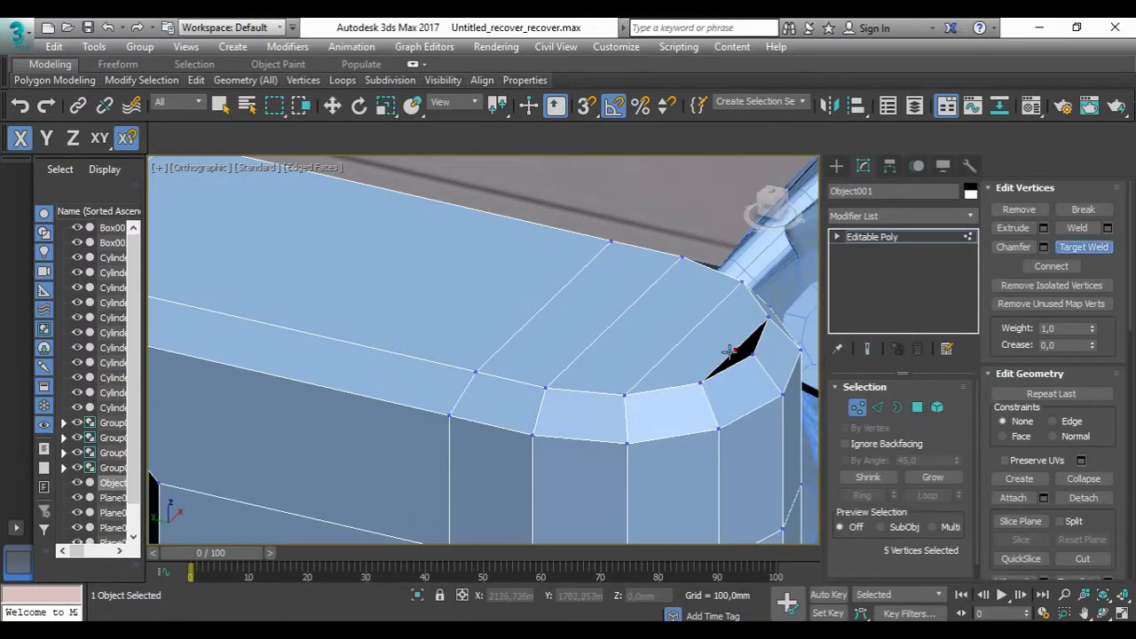
scroll(754, 355, "down", 10)
Step: Return to the Left view, orbit to a three-quarter angle and select Cylinder016
key("l")
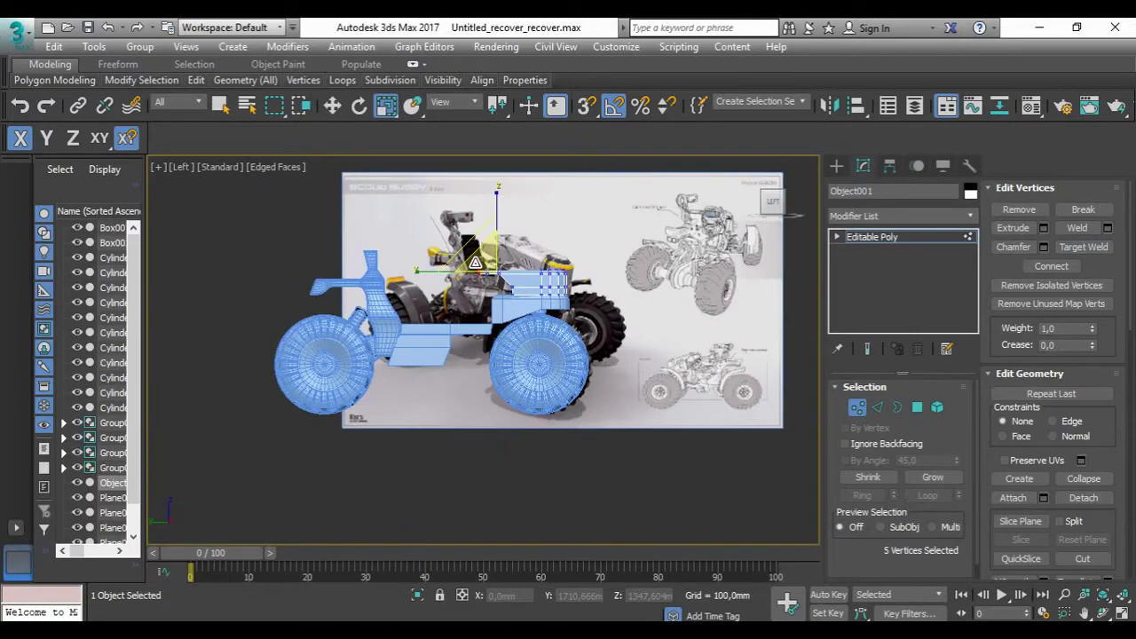
scroll(515, 271, "up", 5)
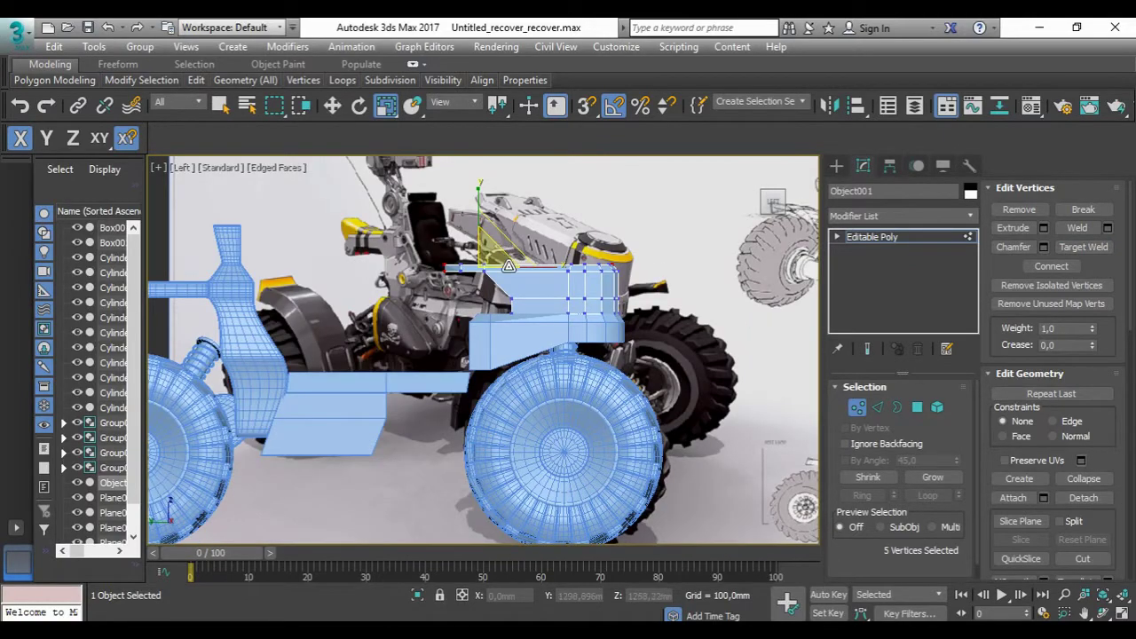
scroll(513, 280, "up", 3)
middle_click_drag(512, 280, 859, 409, "alt")
middle_click_drag(621, 373, 433, 335, "alt")
left_click(496, 355)
Step: Isolate Cylinder016, bridge its gap edges and slide the edge to narrow the gap
key("2")
left_click(433, 335)
scroll(497, 311, "up", 3)
scroll(543, 322, "down", 3)
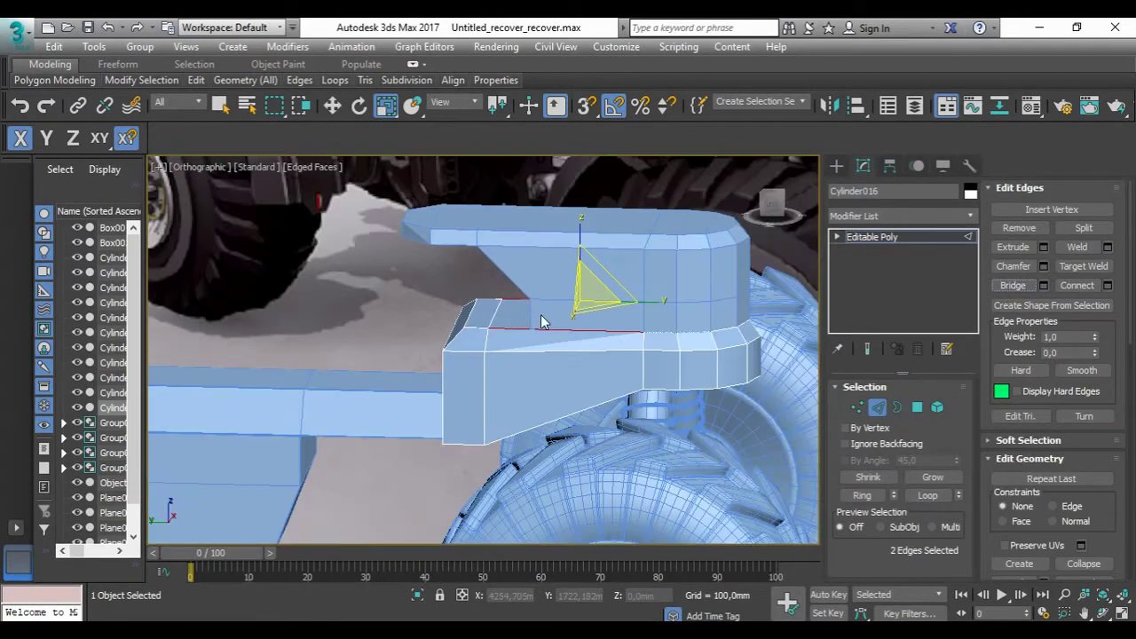
key("alt+q")
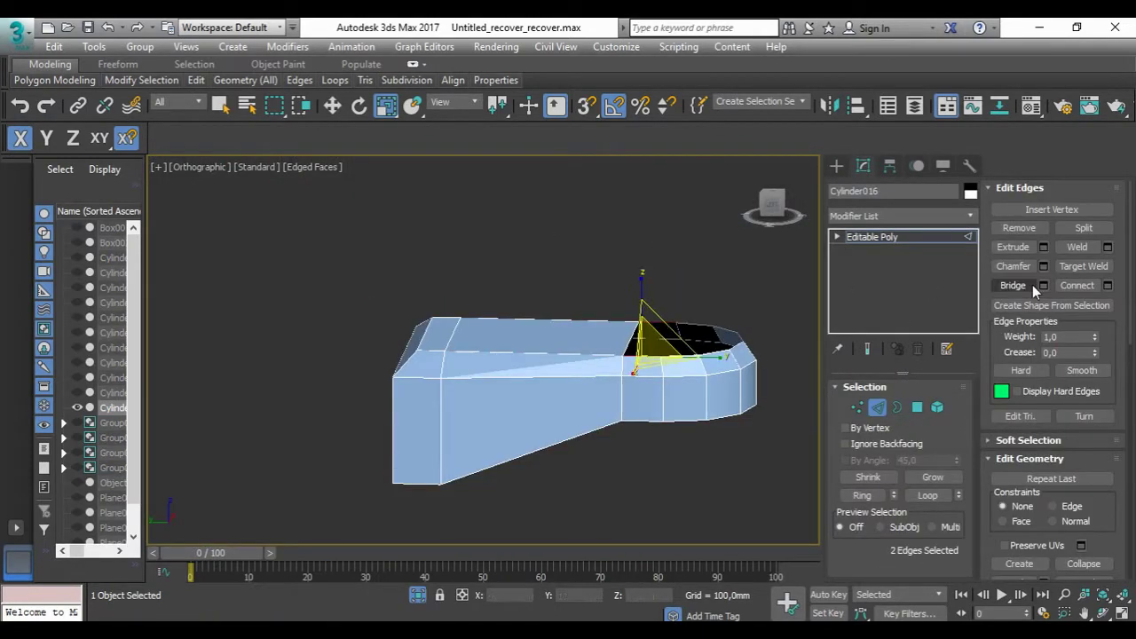
left_click(1012, 285)
scroll(657, 355, "up", 3)
left_click_drag(675, 329, 761, 373)
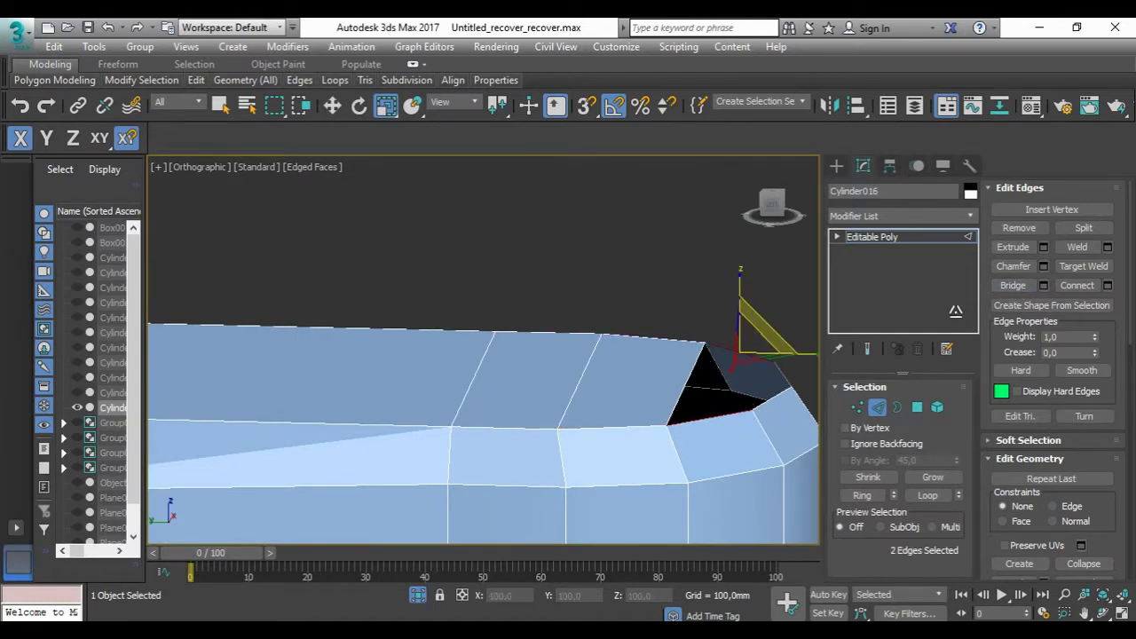
Step: Insert a vertex on the gap's corner edge to weld the gap shut
key("2")
key("r")
key("2")
left_click(762, 390)
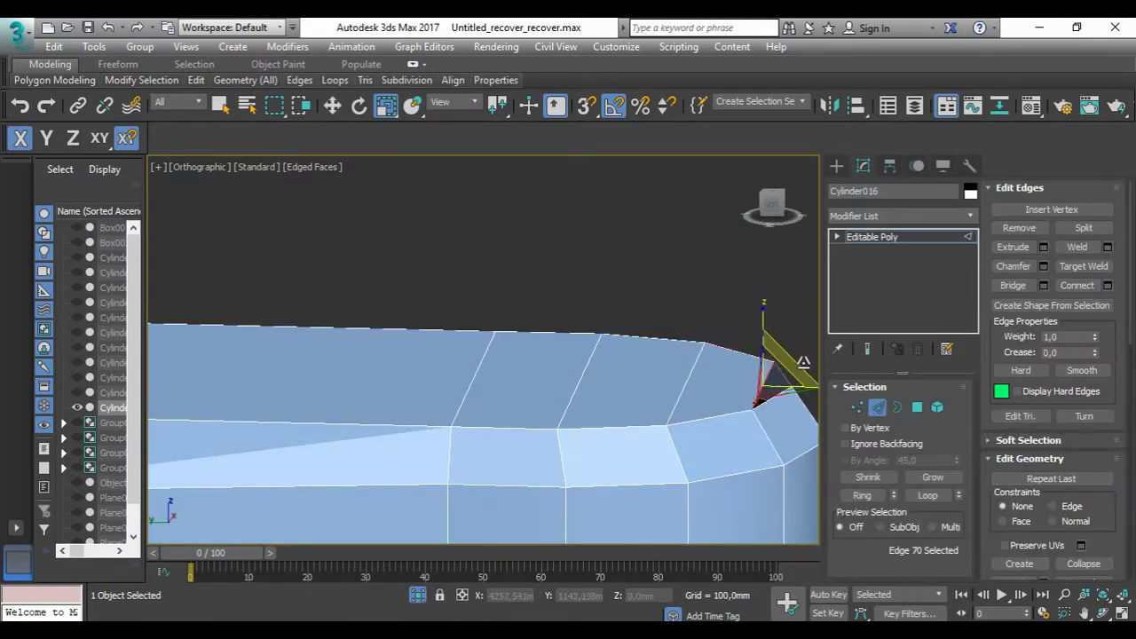
left_click(1051, 210)
right_click(762, 384)
left_click(857, 406)
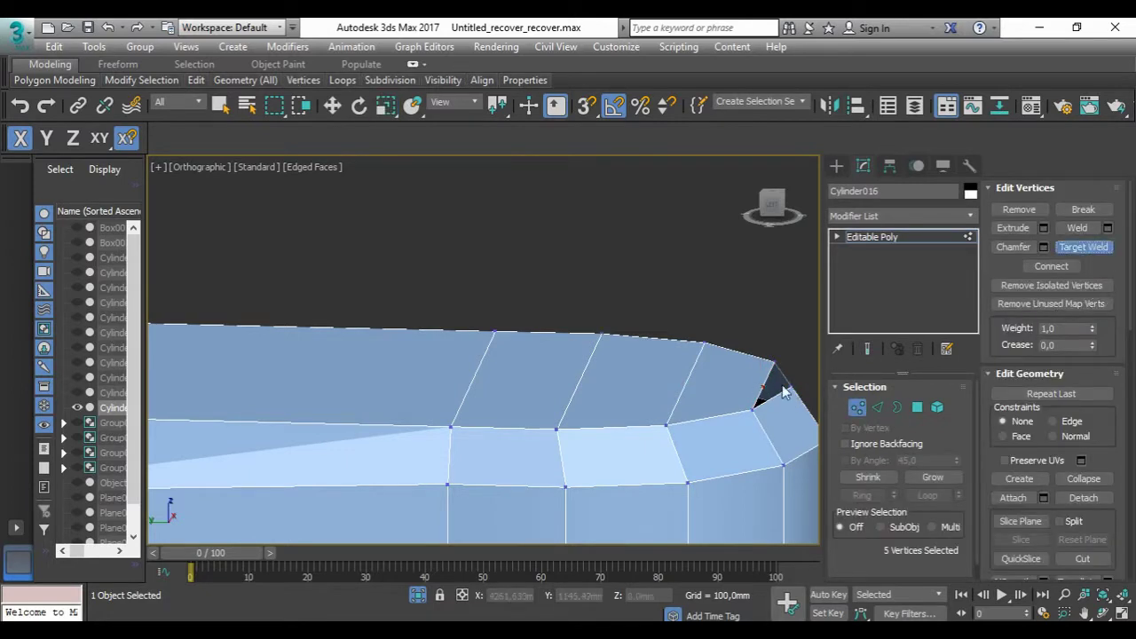
Step: In the Left view, draw a new 4×4-segment plane, Plane006, over the upper body block
scroll(546, 530, "down", 10)
scroll(765, 224, "down", 3)
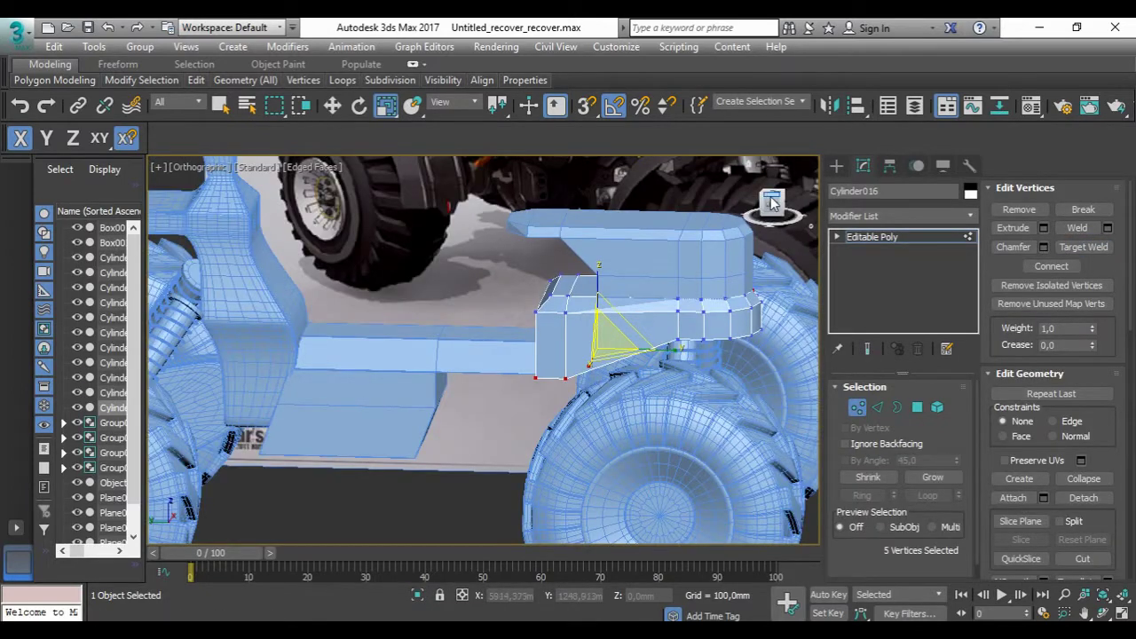
left_click(770, 203)
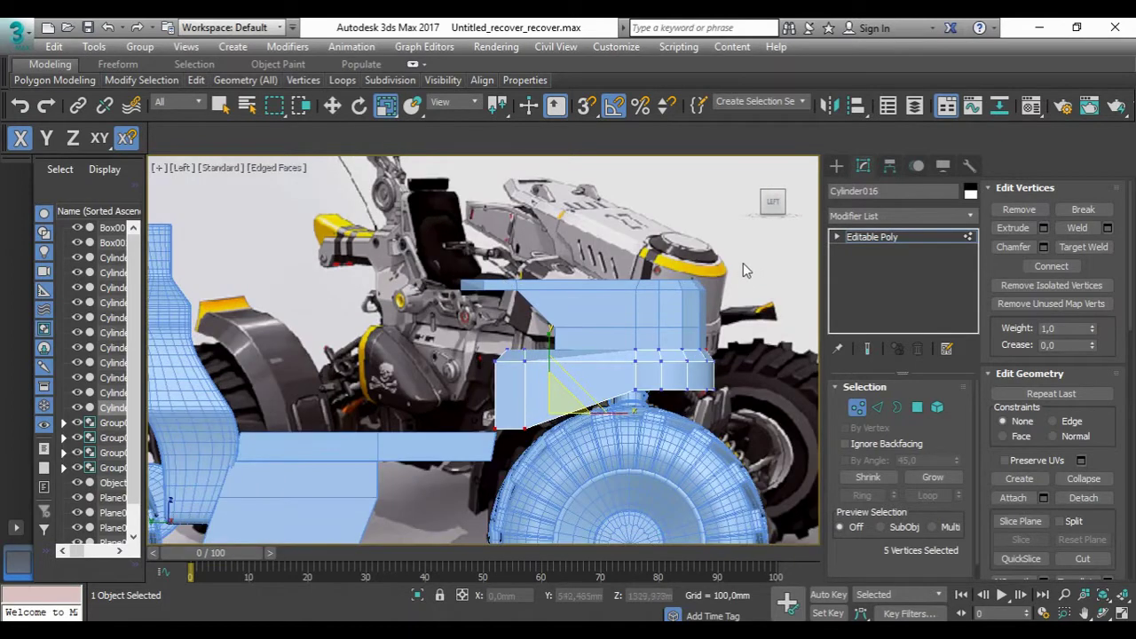
left_click(836, 166)
left_click_drag(489, 311, 541, 348)
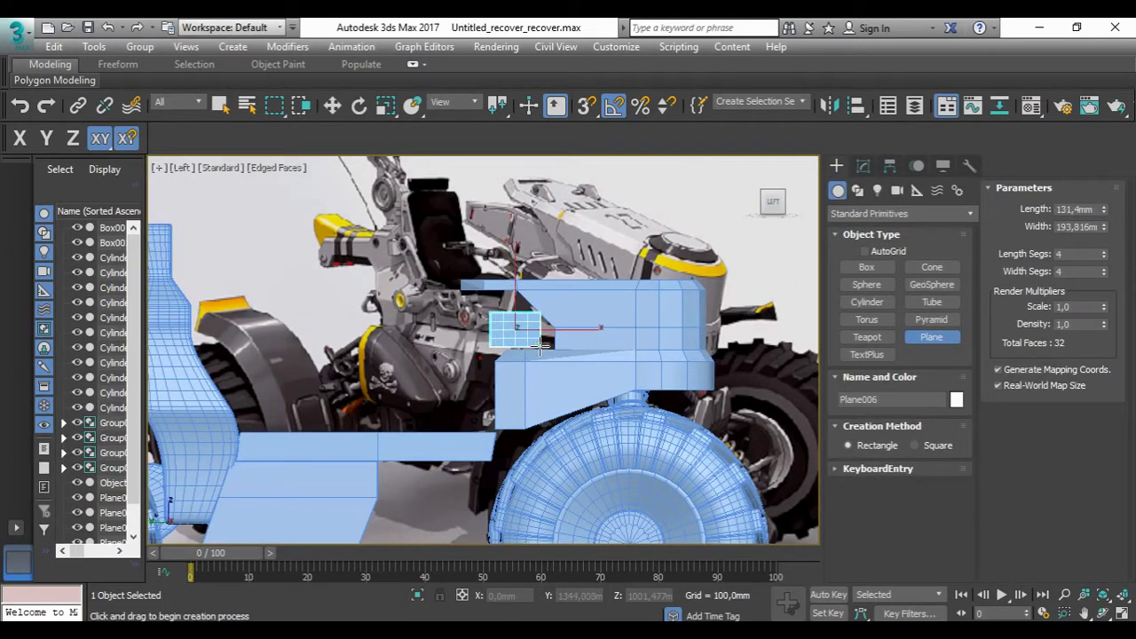
Step: Reduce Plane006 to a single segment and convert it to an editable poly
right_click(539, 317)
left_click(863, 166)
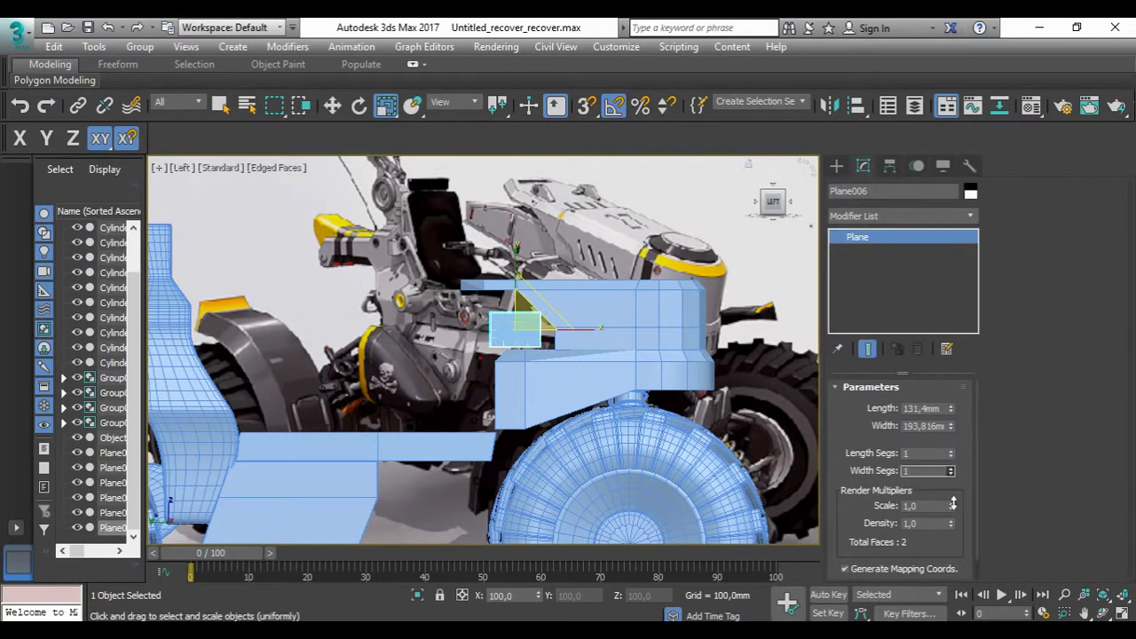
right_click(526, 353)
left_click(577, 533)
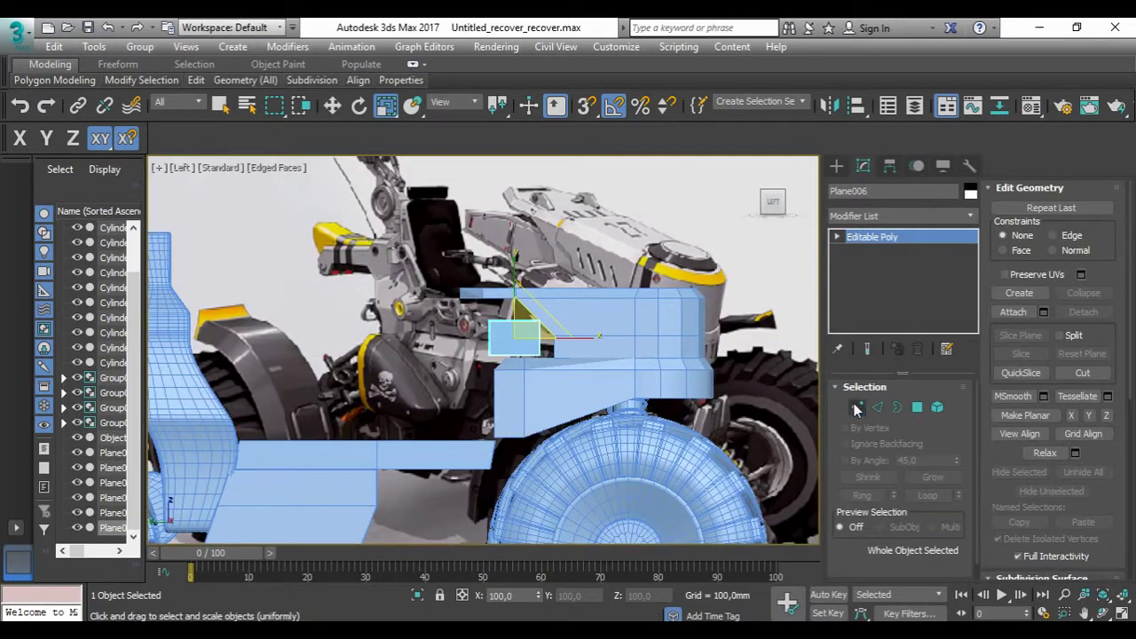
Step: Move the panel's vertices left and up to the block's top
key("w")
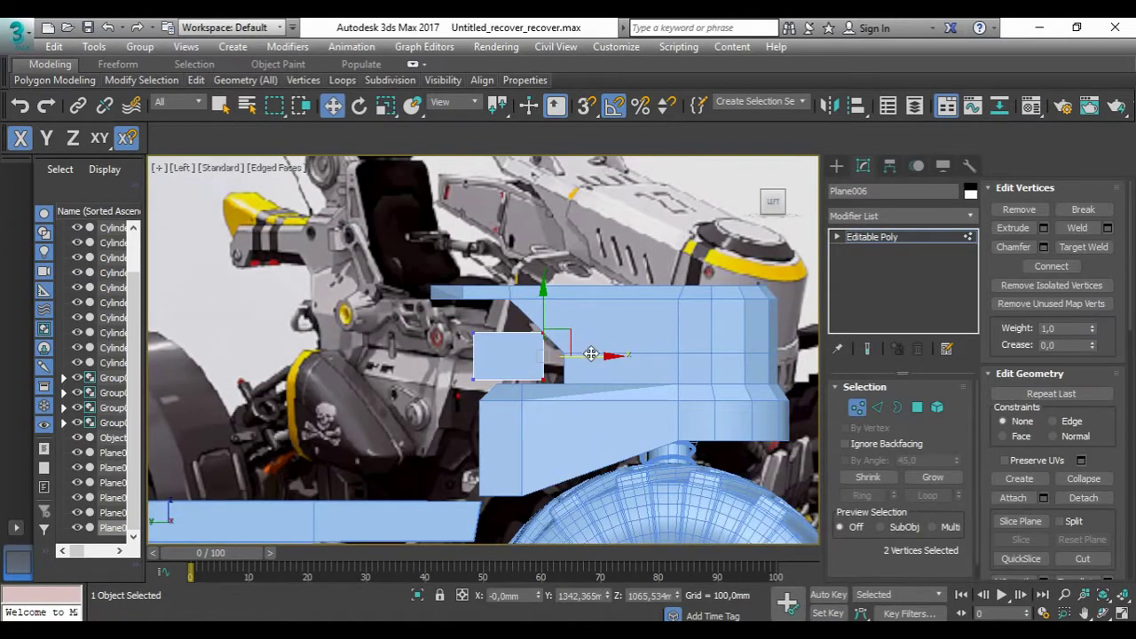
left_click_drag(566, 324, 566, 335)
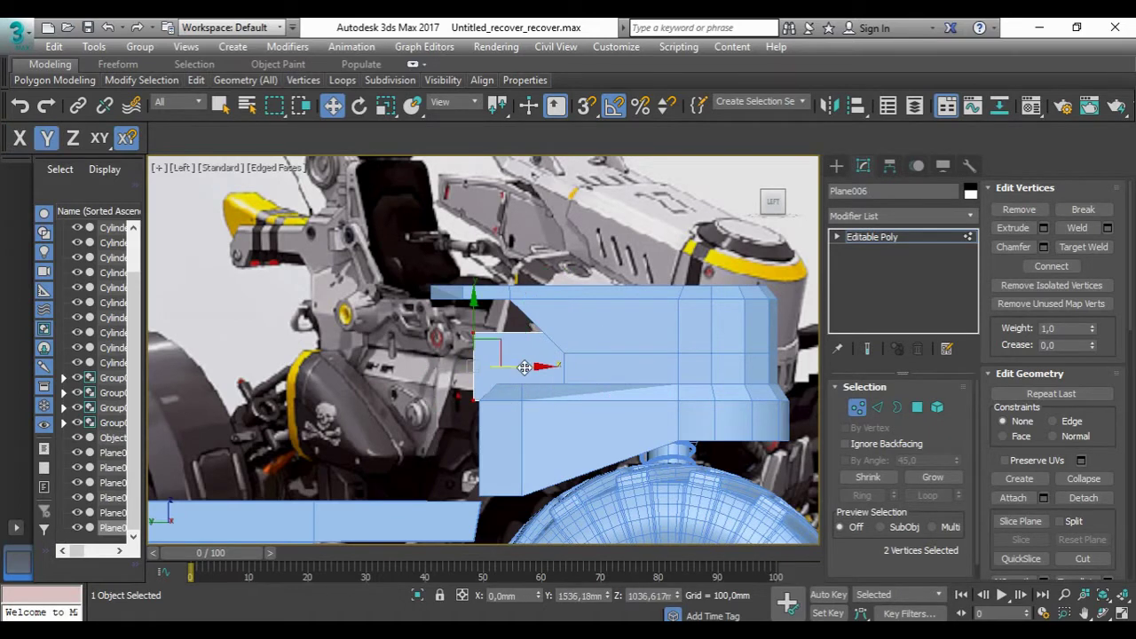
left_click_drag(521, 283, 518, 267)
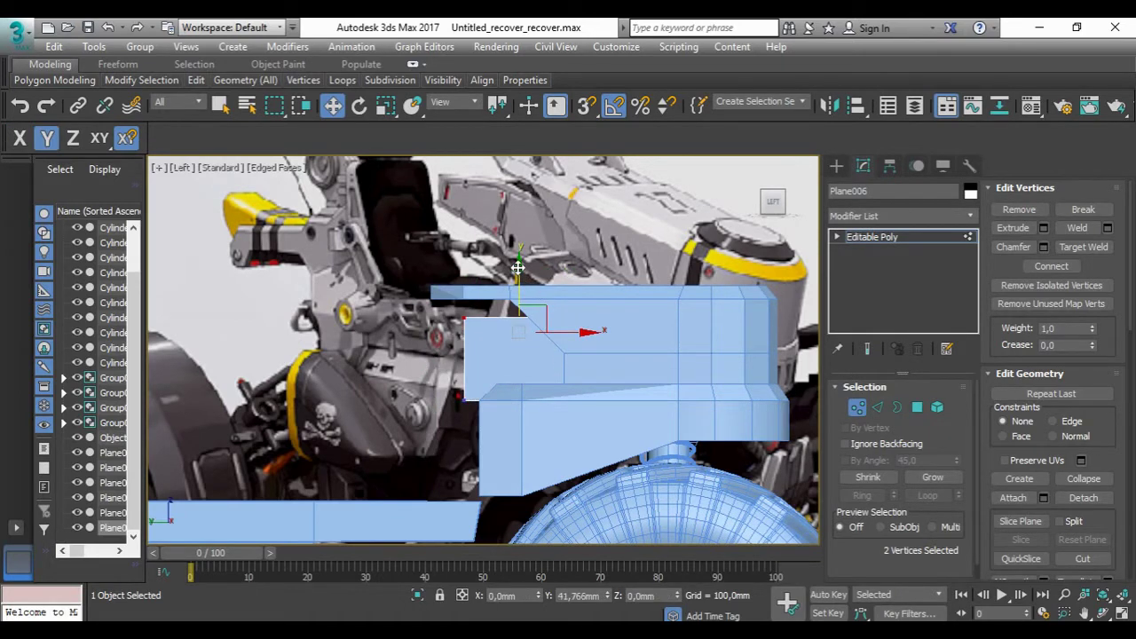
middle_click_drag(491, 351, 471, 348)
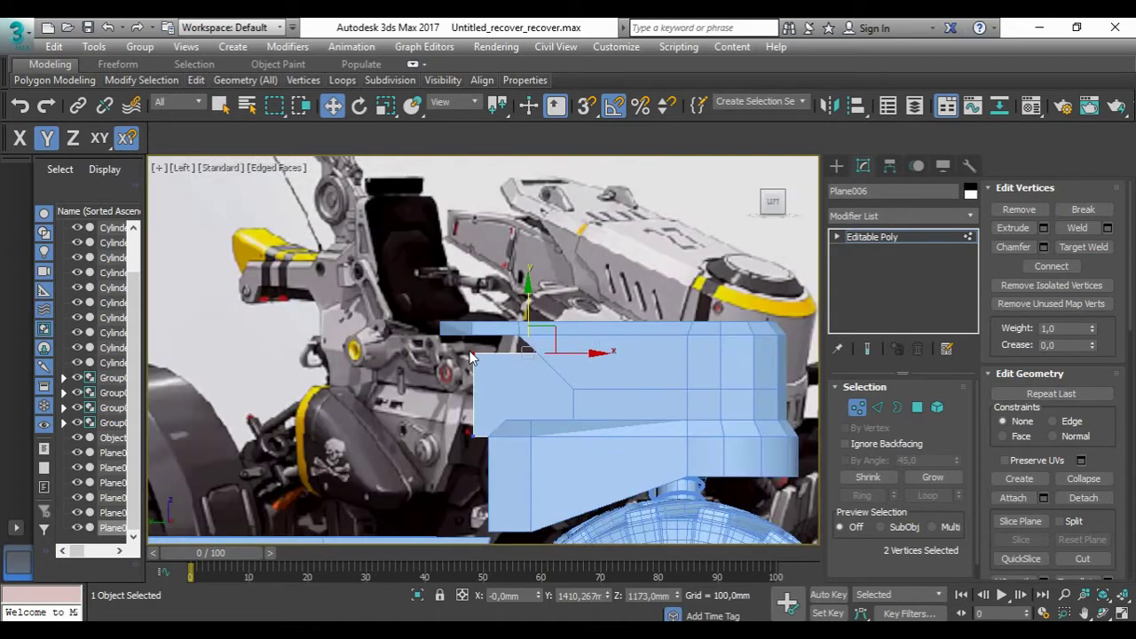
key("2")
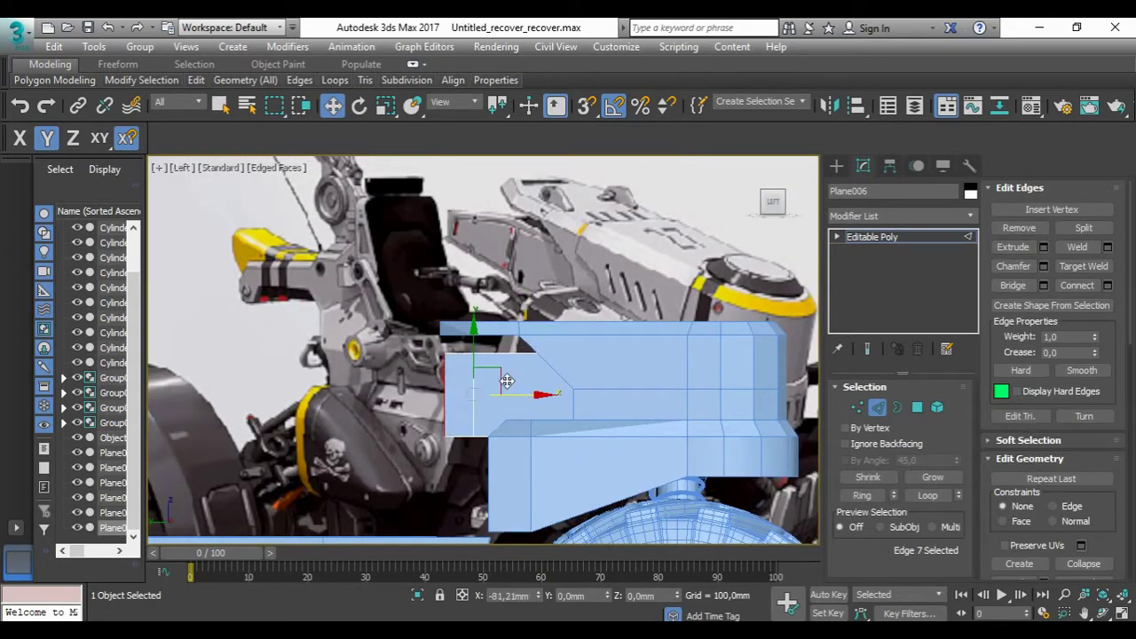
key("1")
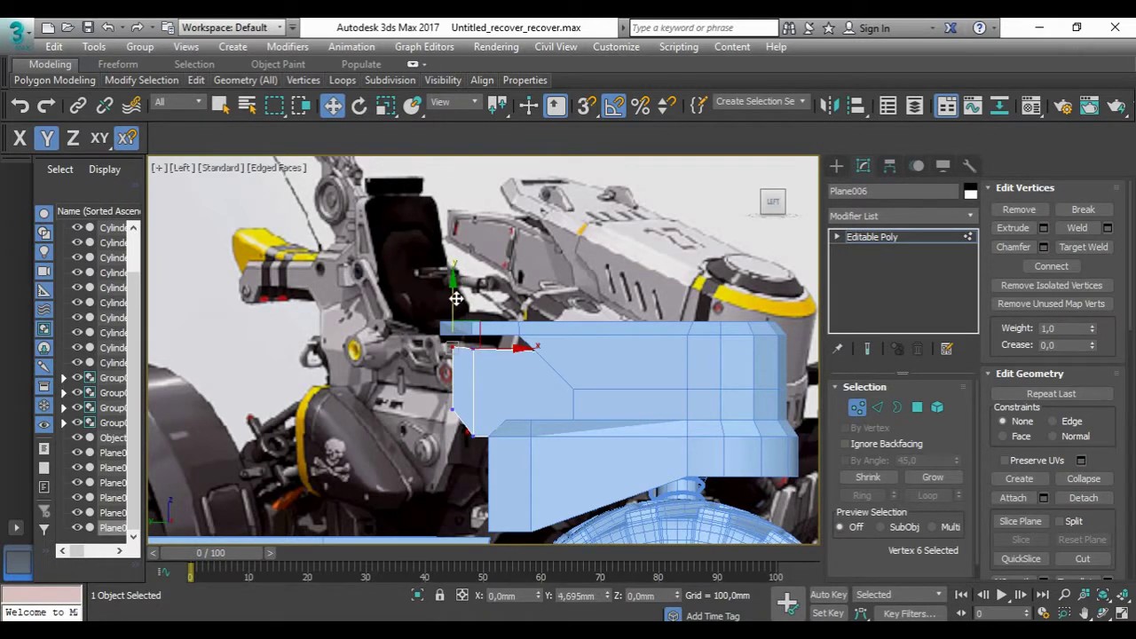
Step: Extend the panel's front edge forward and taper the new section's front end to the reference
key("2")
left_click_drag(492, 377, 402, 368, "shift")
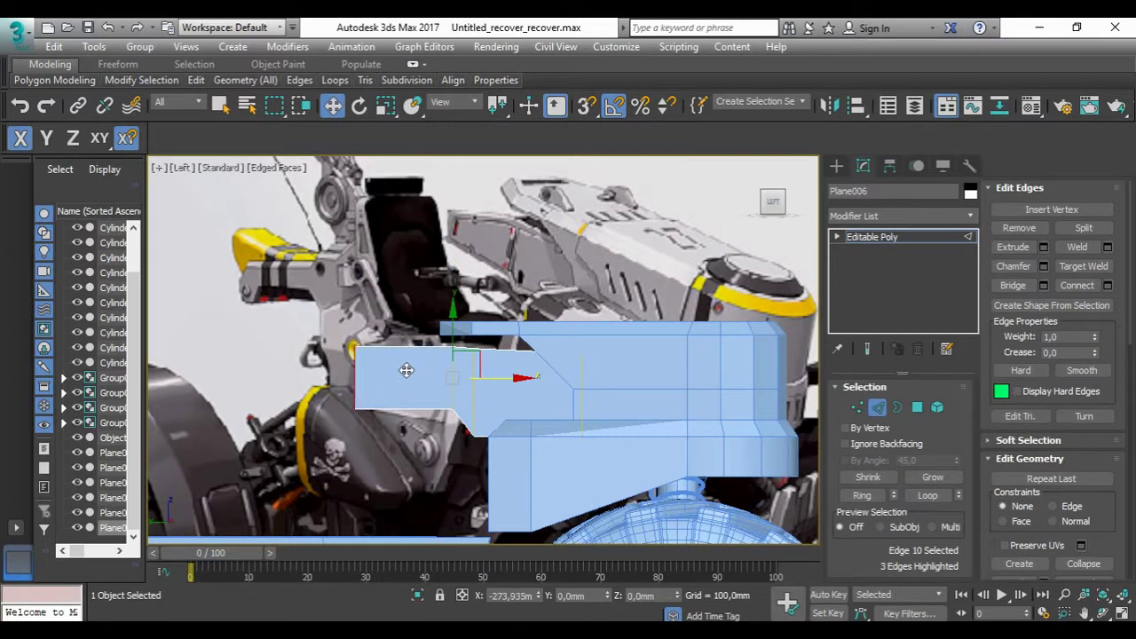
key("1")
key("r")
left_click_drag(353, 353, 350, 361)
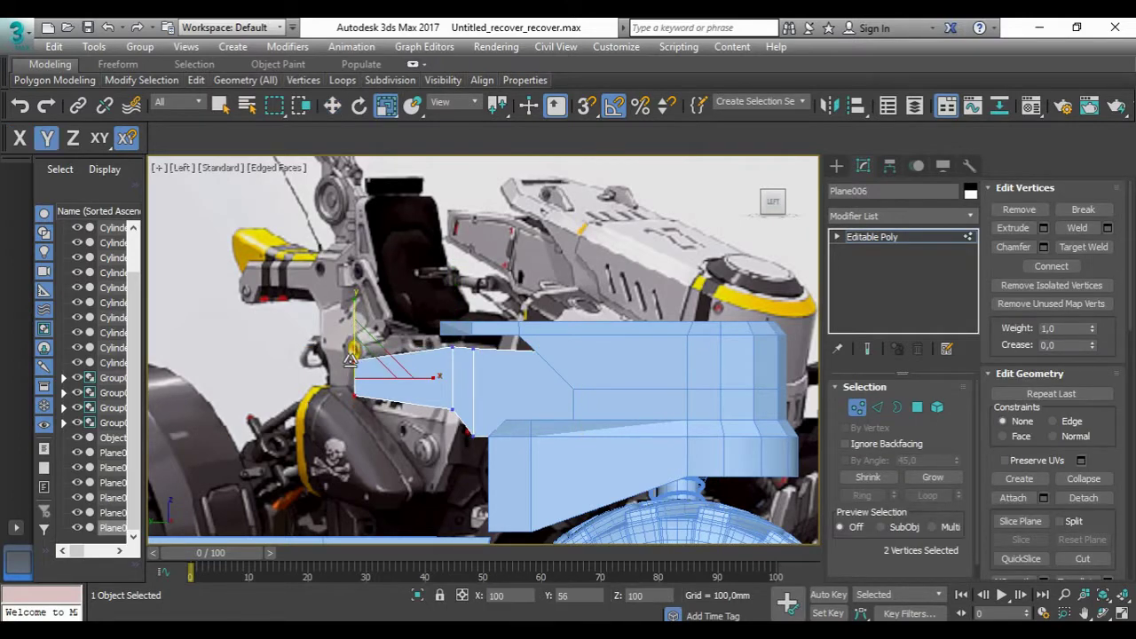
key("w")
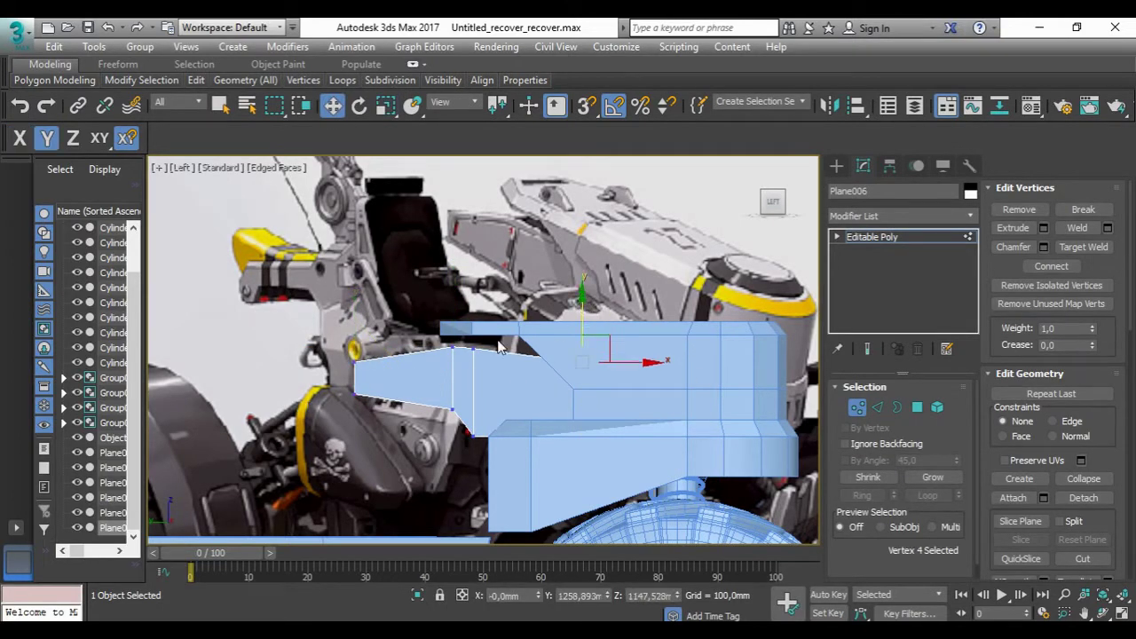
left_click_drag(503, 322, 511, 307)
mouse_move(533, 373)
middle_mouse_down("alt")
mouse_move(605, 394)
mouse_move(675, 372)
middle_mouse_up("alt")
Step: Add a Shell modifier with 5mm outer amount and collapse it into the panel
left_click(836, 166)
left_click(863, 166)
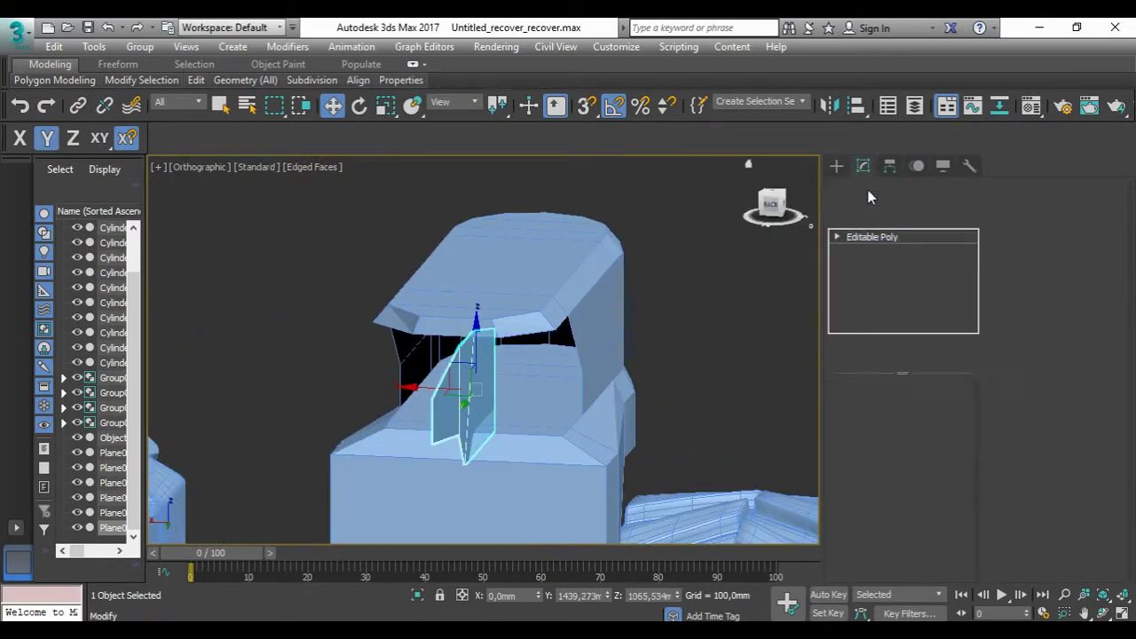
left_click(872, 215)
type("sh")
key("Return")
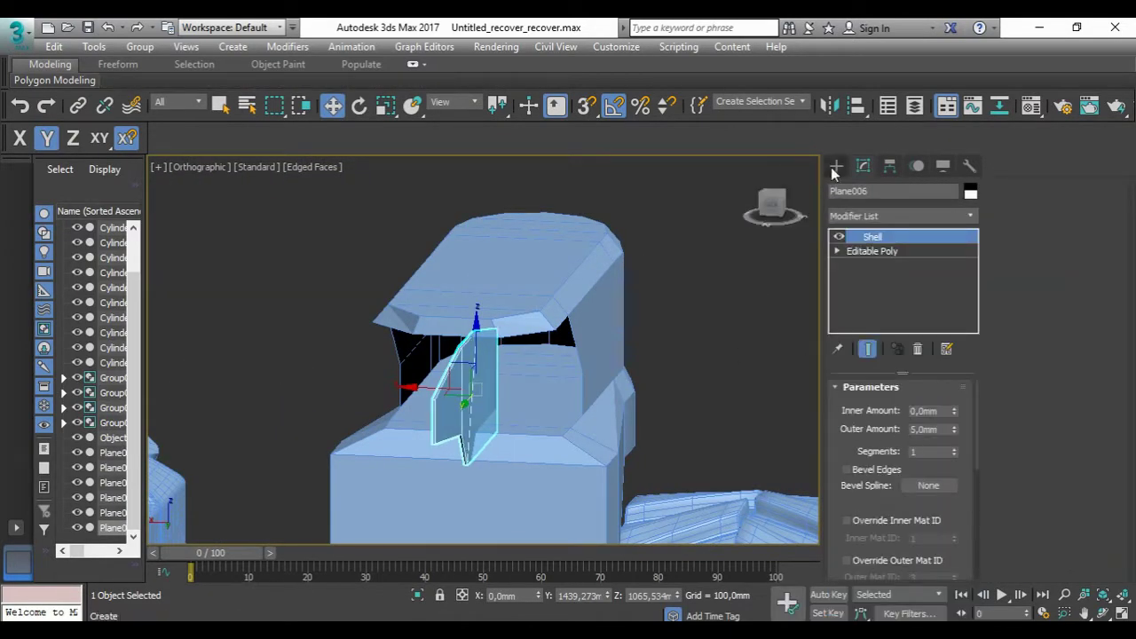
left_click(836, 166)
Step: Place an instanced copy, Plane007, on the buggy's opposite side
mouse_move(440, 387)
left_mouse_down()
mouse_move(524, 394)
mouse_move(382, 394)
left_mouse_up()
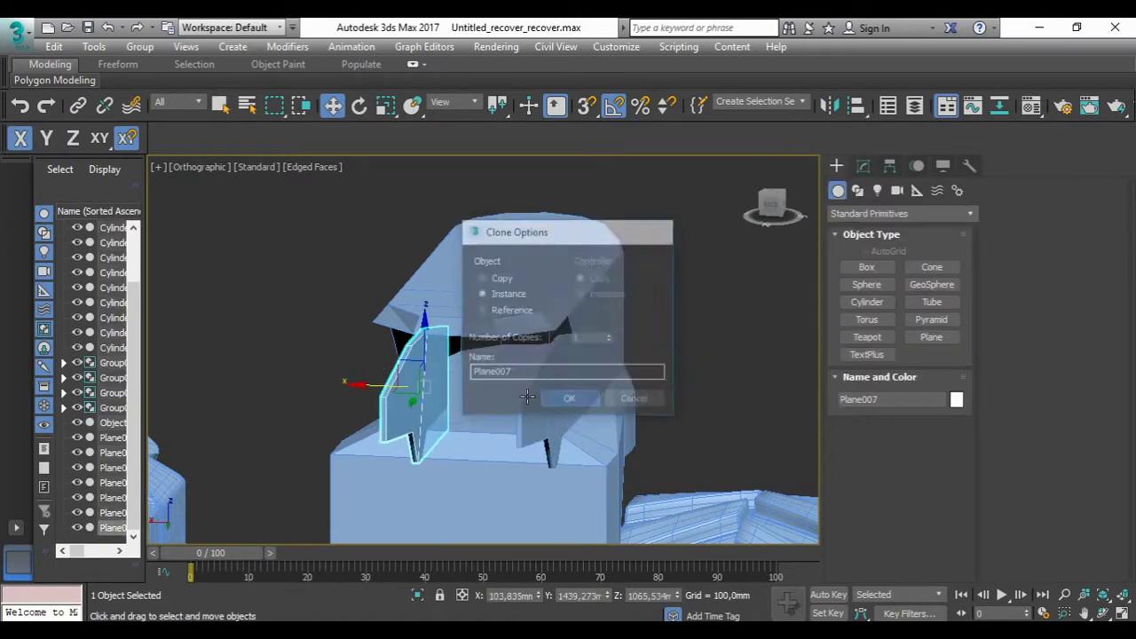
left_click(573, 399)
middle_click_drag(573, 399, 306, 393, "alt")
scroll(305, 393, "down", 5)
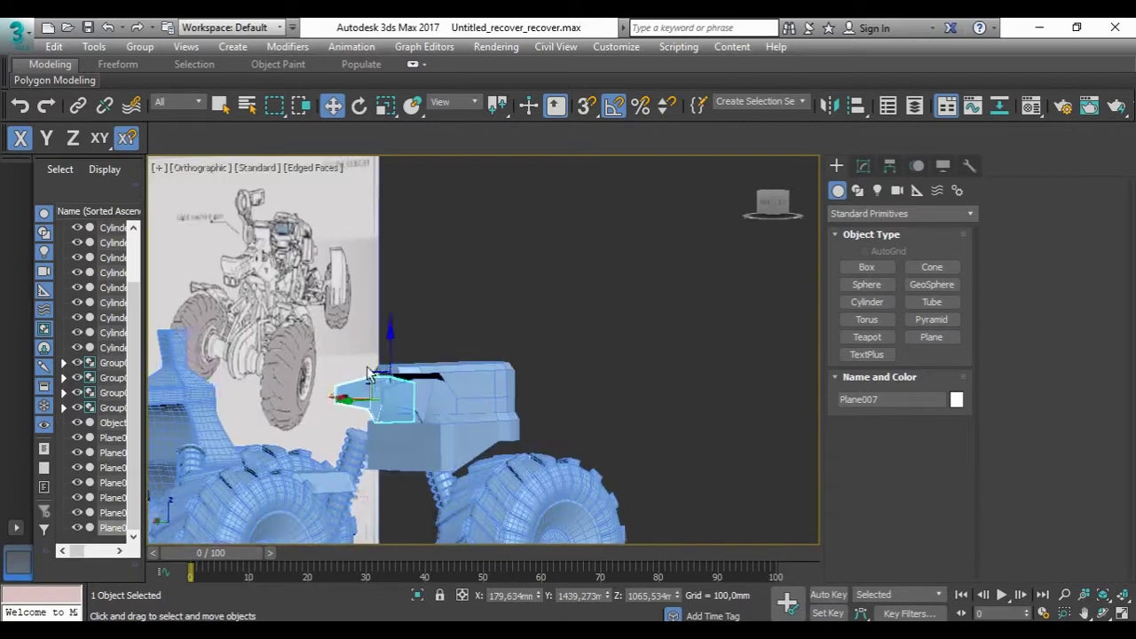
mouse_move(305, 393)
middle_mouse_down("alt")
mouse_move(405, 393)
mouse_move(506, 418)
middle_mouse_up("alt")
Step: Return to the Left side view of the buggy, zoomed in
key("l")
scroll(486, 363, "up", 4)
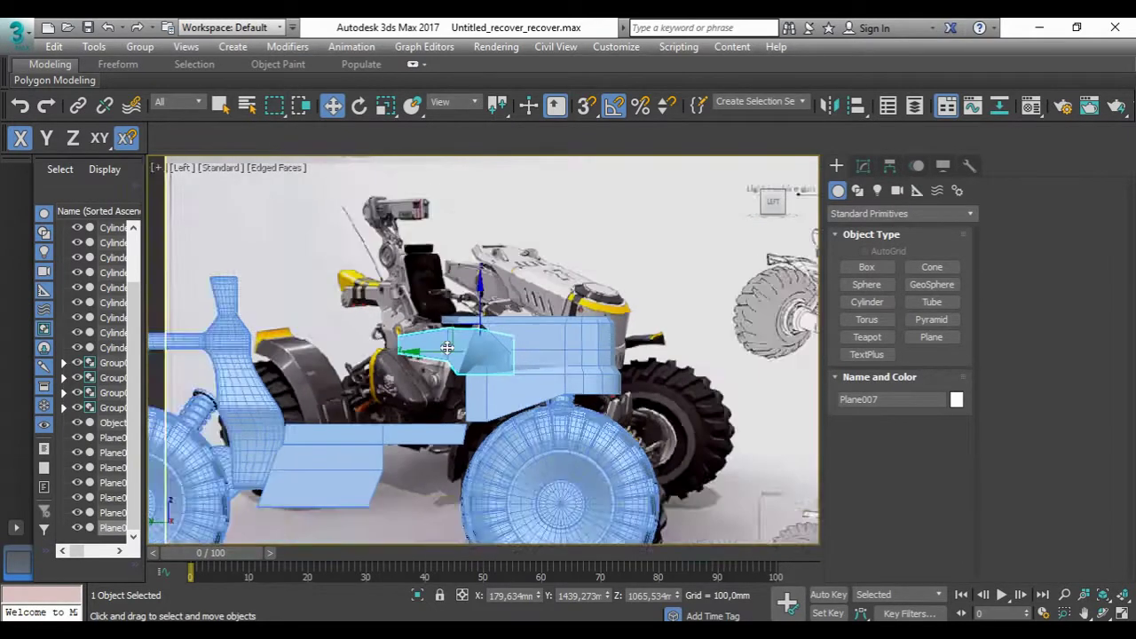
scroll(485, 363, "up", 2)
left_click(931, 337)
Step: Draw a small plane, Plane008, over the side body and convert it to an editable poly
left_click_drag(546, 310, 504, 360)
key("w")
right_click(524, 340)
left_click(756, 502)
left_click(857, 406)
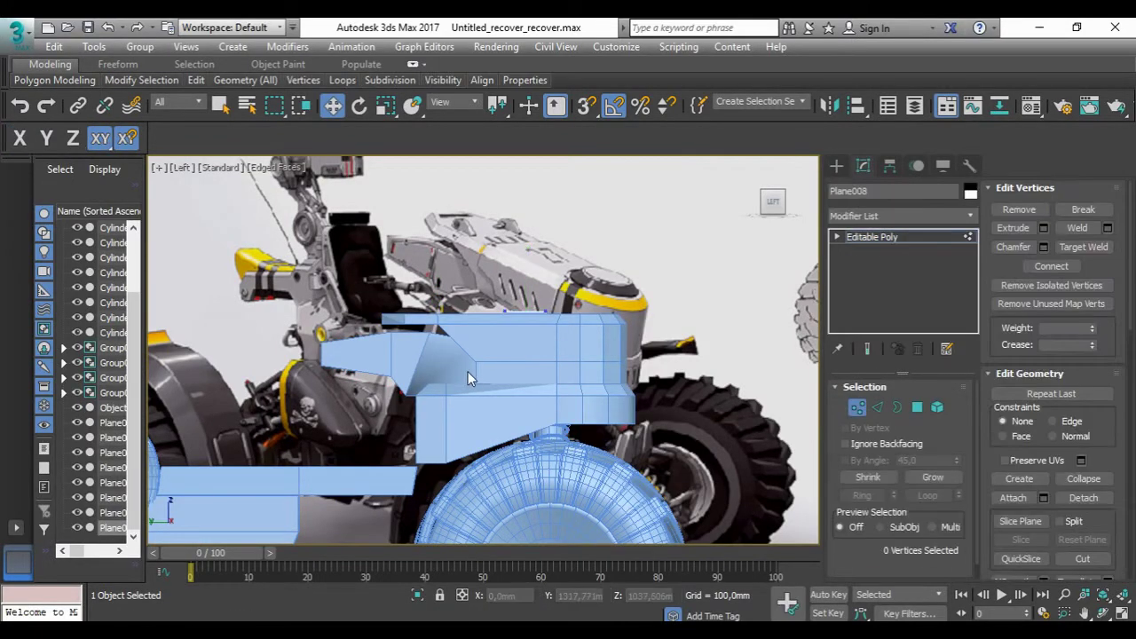
middle_click_drag(603, 295, 501, 348, "alt")
left_click_drag(469, 326, 522, 383)
middle_click_drag(522, 384, 624, 275, "alt")
key("l")
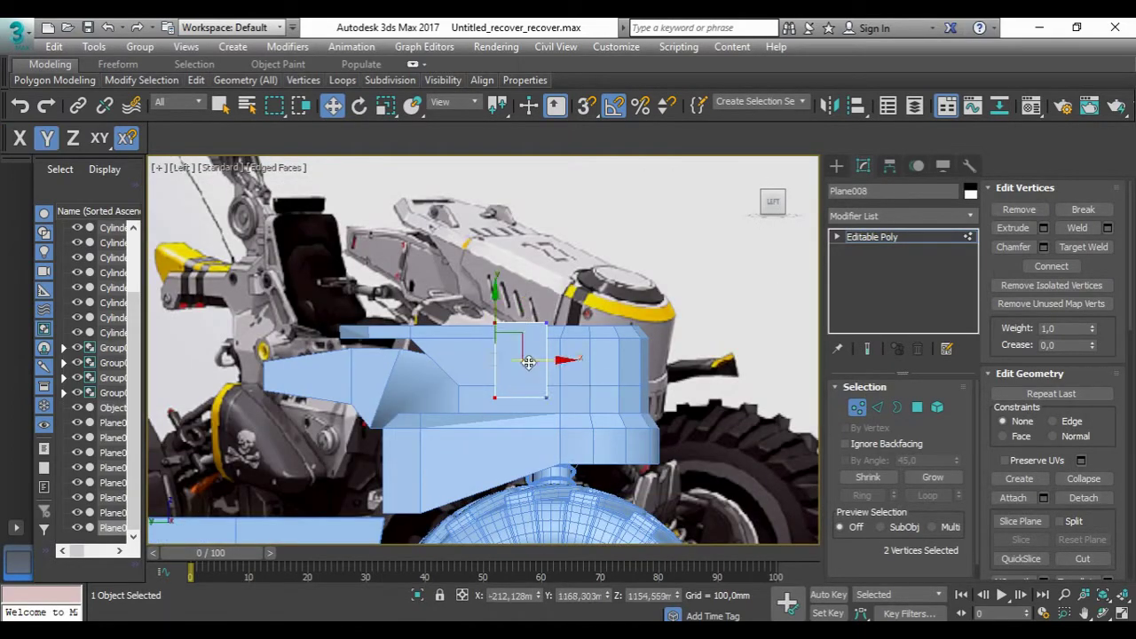
Step: Split Plane008 with two new connecting edges
key("2")
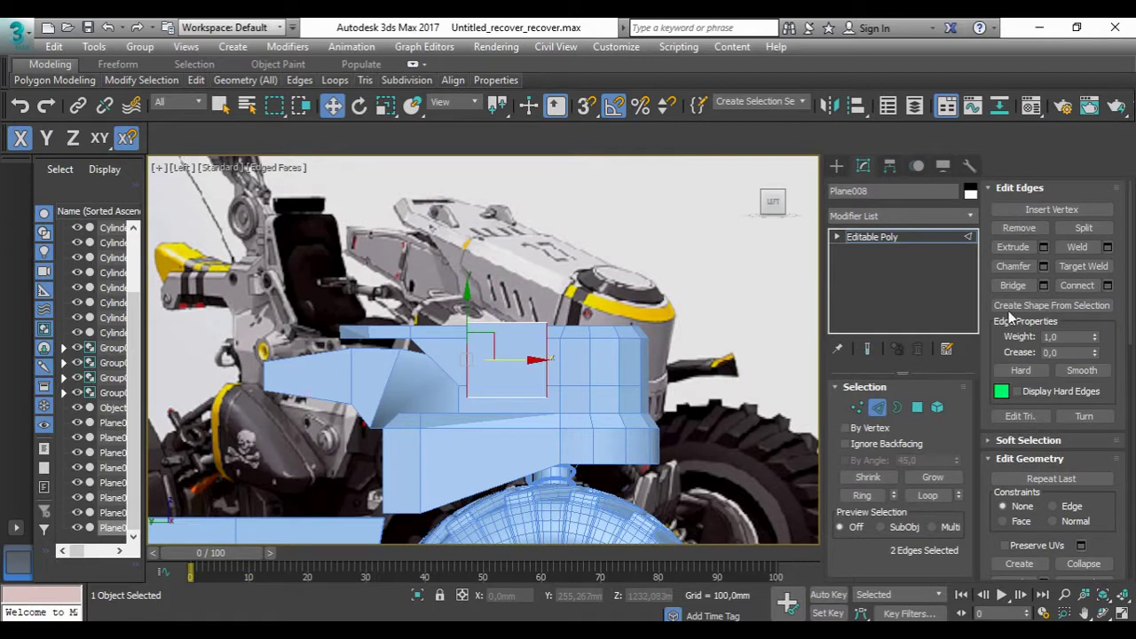
key("ctrl+shift+e")
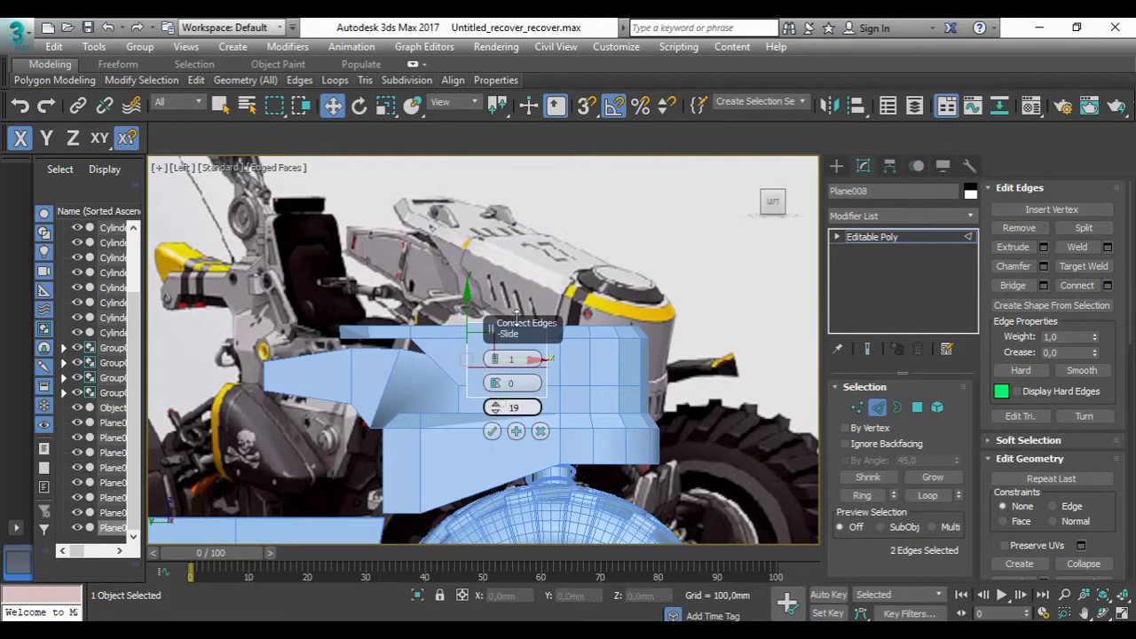
left_click(492, 431)
key("1")
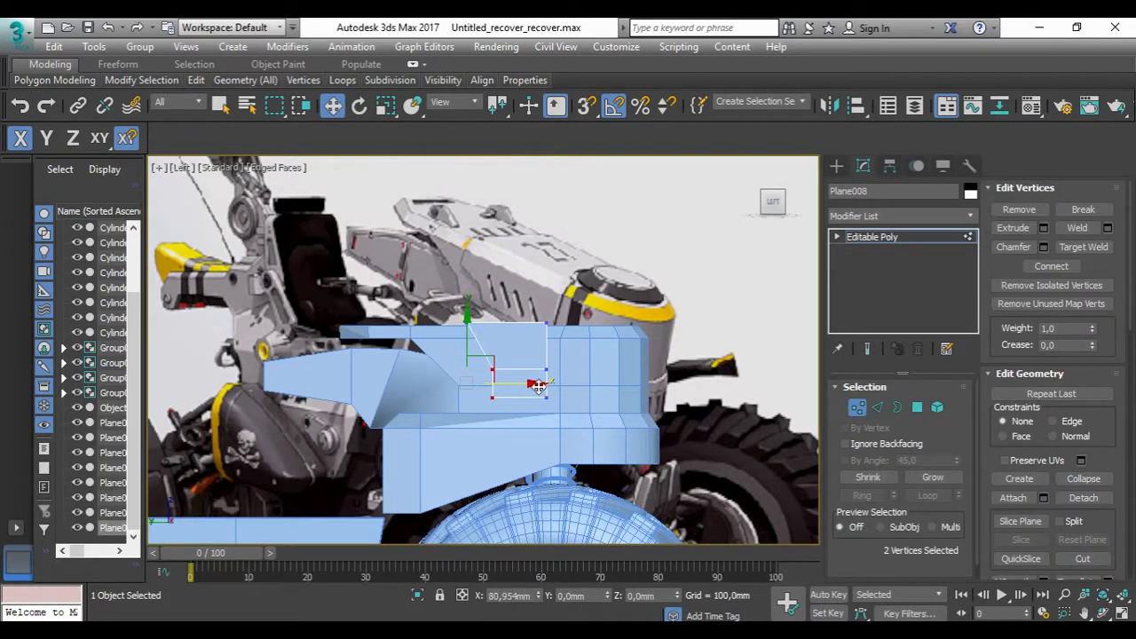
key("2")
key("ctrl+shift+e")
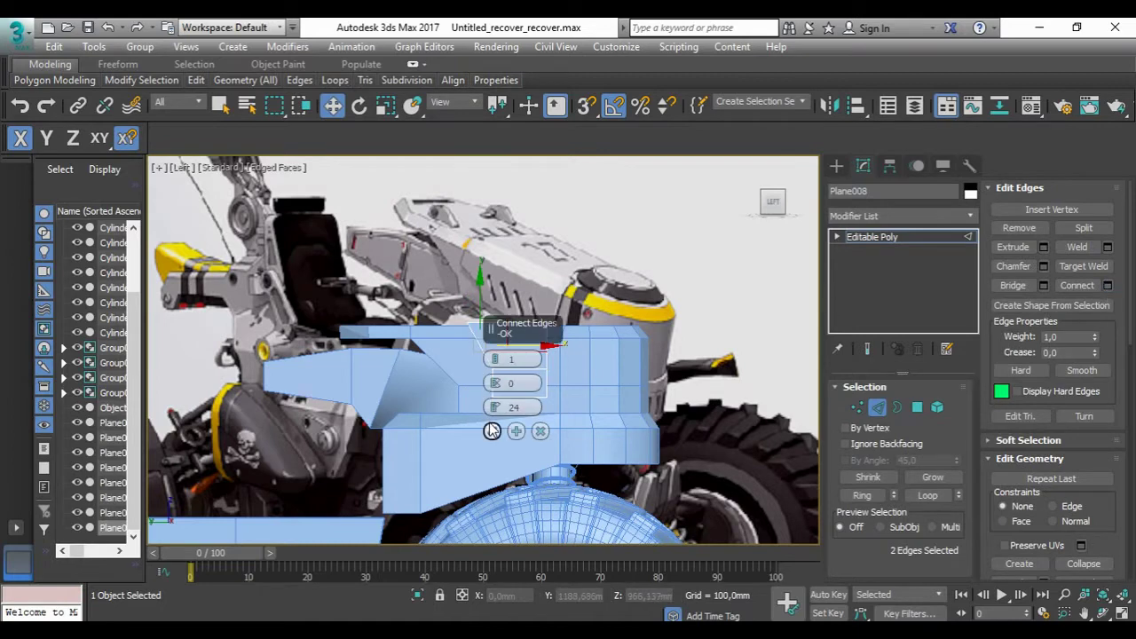
left_click(473, 347)
key("1")
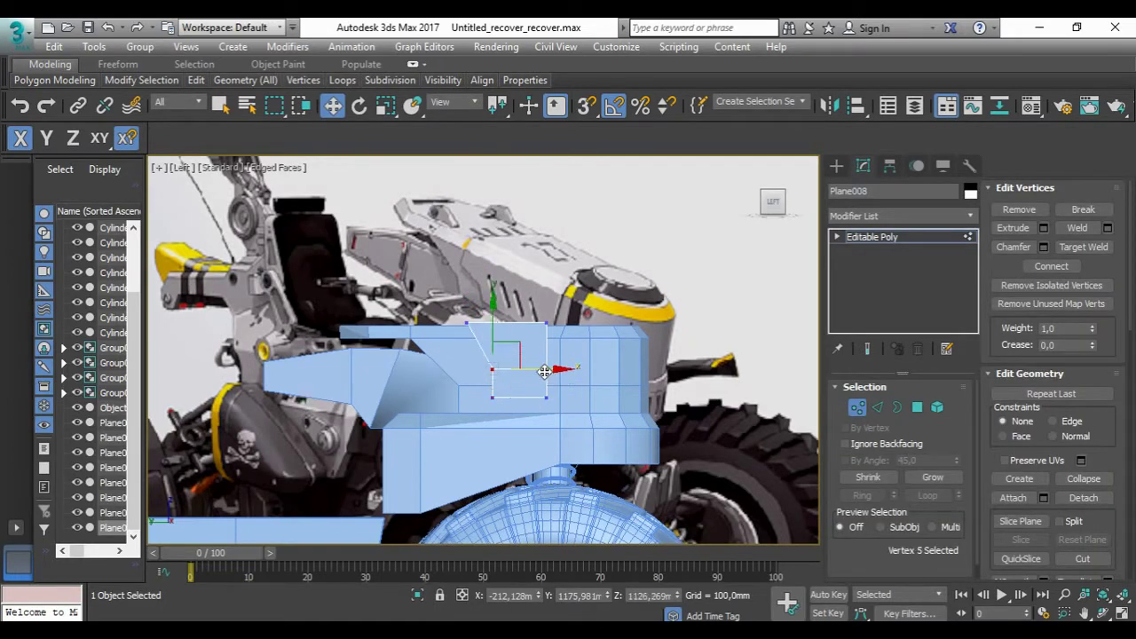
Step: Snap-move two of the plane's vertices into place along the vertical and horizontal axes
key("s")
mouse_move(479, 360)
left_mouse_down()
mouse_move(551, 378)
mouse_move(525, 347)
left_mouse_up()
key("F6")
key("F5")
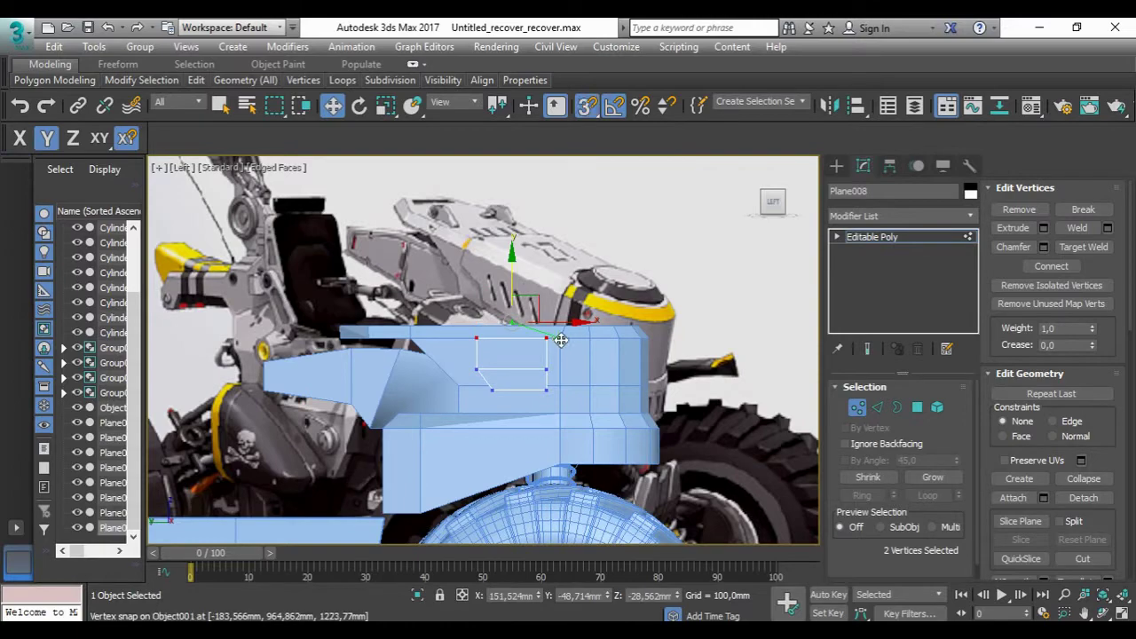
Step: Extrude Cylinder018's end caps and outline them inward to taper the axle
key("2")
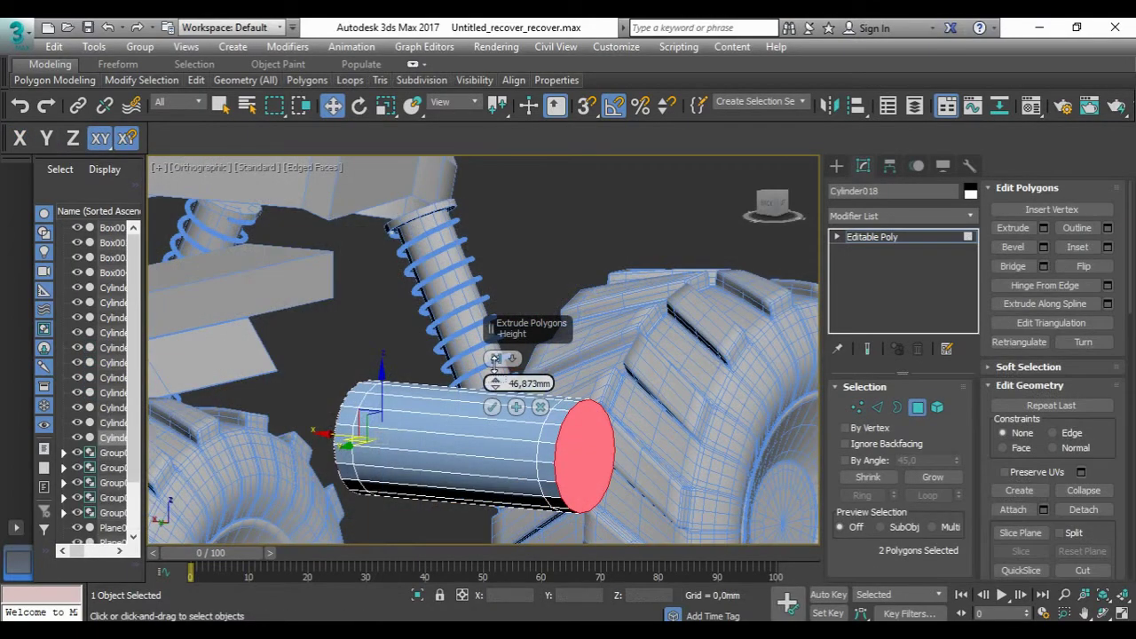
left_click(492, 407)
mouse_move(495, 359)
left_mouse_down()
mouse_move(485, 371)
mouse_move(493, 358)
left_mouse_up()
middle_click_drag(518, 397, 497, 408, "alt")
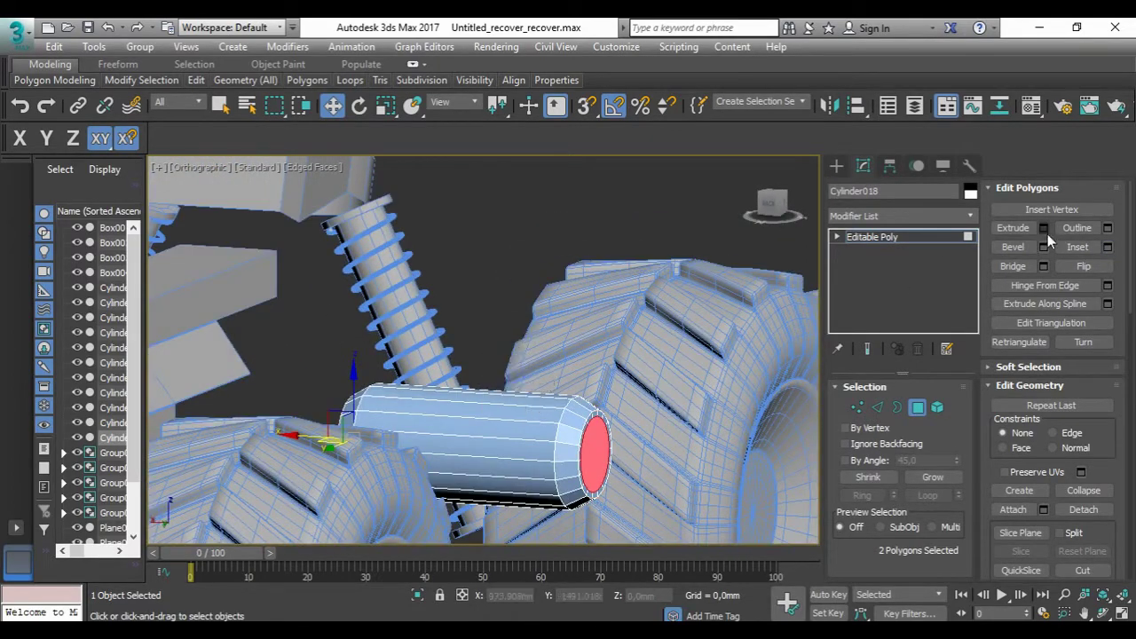
Step: Extrude Cylinder018's end polygons outward by 10 mm
left_click(1044, 229)
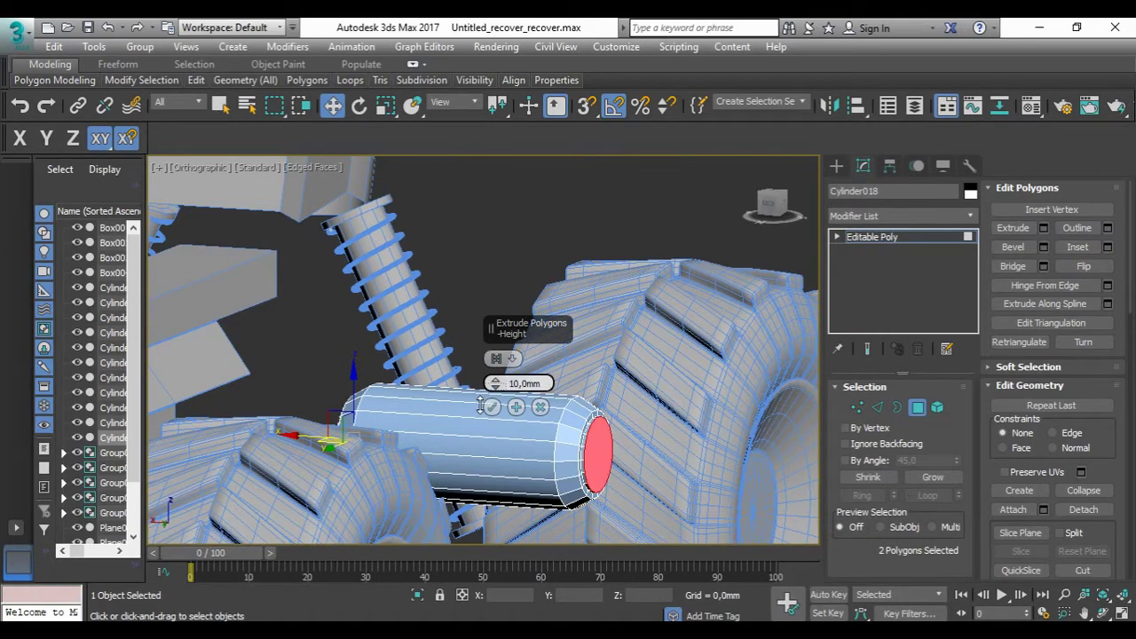
left_click(491, 405)
left_click(748, 164)
left_click(836, 166)
left_click_drag(765, 208, 774, 200)
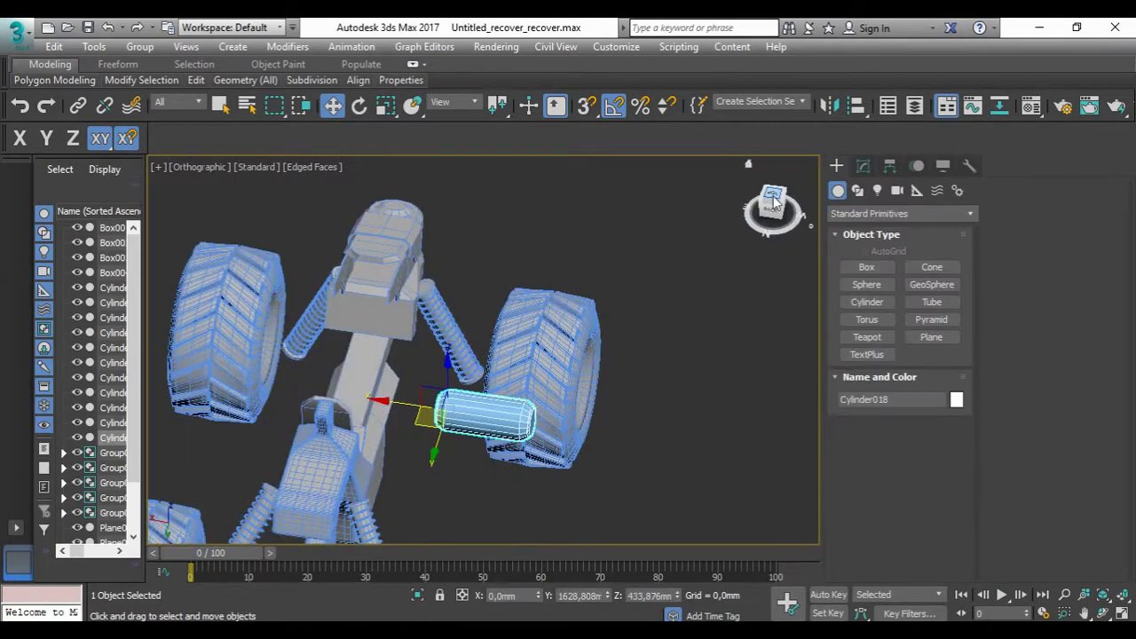
left_click(774, 200)
Step: Frame Cylinder018 and orbit around the buggy to view the cylinder's end
key("z")
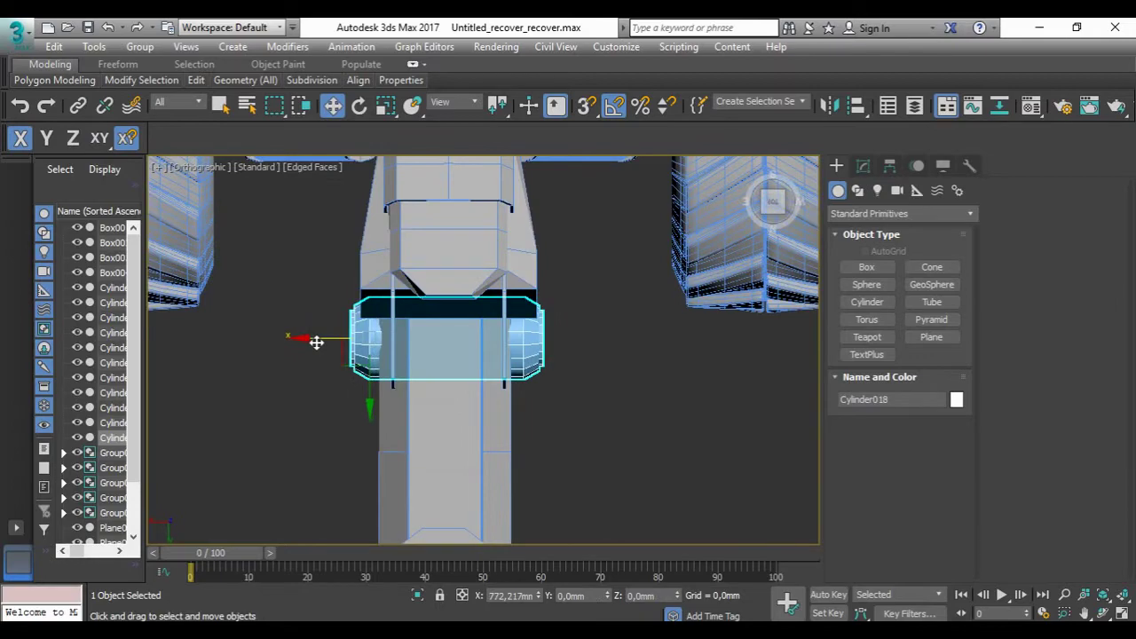
middle_click_drag(317, 341, 337, 381, "alt")
scroll(337, 382, "down", 5)
scroll(342, 390, "up", 3)
scroll(348, 405, "down", 3)
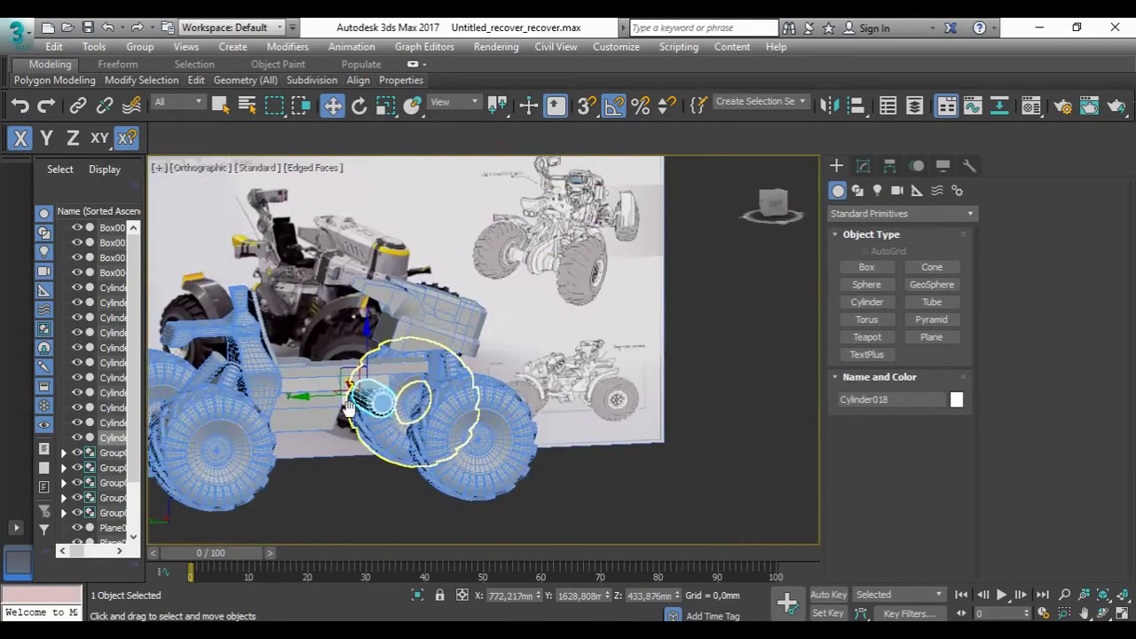
scroll(349, 405, "up", 5)
scroll(337, 293, "down", 5)
left_click(770, 202)
key("z")
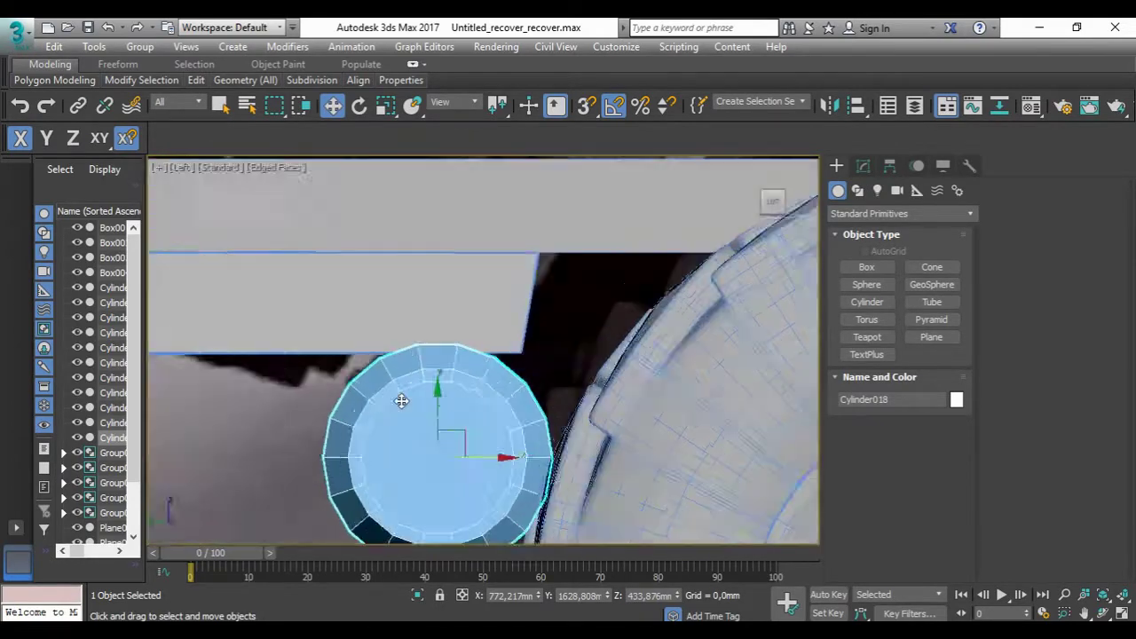
middle_click_drag(401, 401, 613, 299, "alt")
Step: Select Cylinder018's ring of end polygons and assign them smoothing group 2
key("4")
left_click(510, 444)
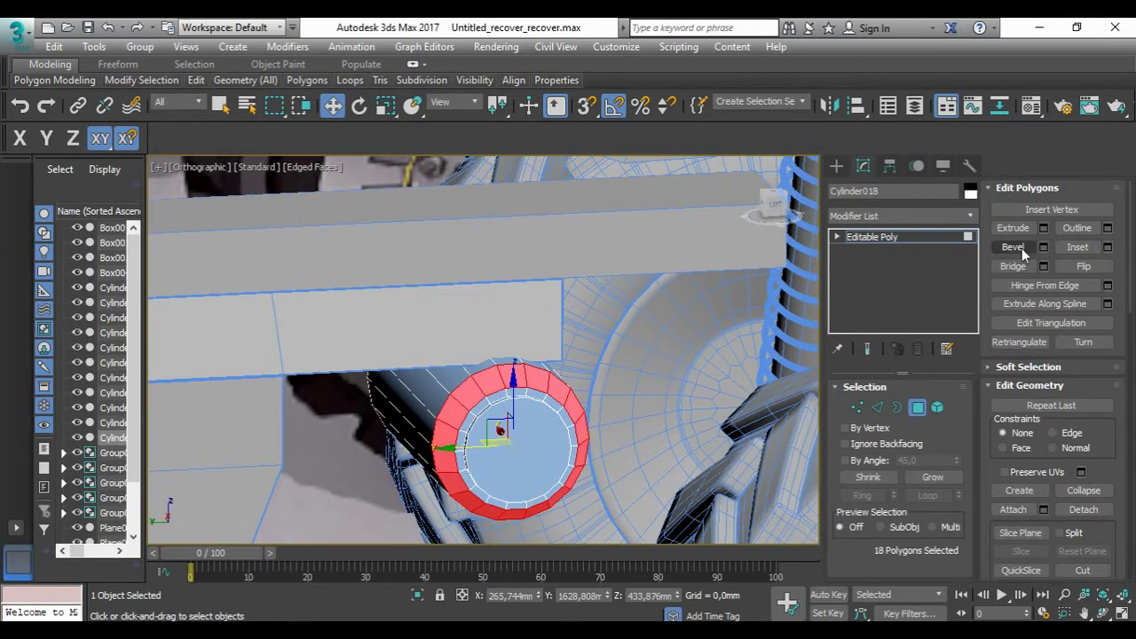
scroll(1020, 494, "down", 5)
scroll(1012, 459, "down", 5)
scroll(1012, 460, "down", 5)
mouse_move(586, 427)
middle_mouse_down("alt")
mouse_move(609, 429)
mouse_move(533, 373)
middle_mouse_up("alt")
scroll(532, 373, "up", 3)
left_click(661, 461)
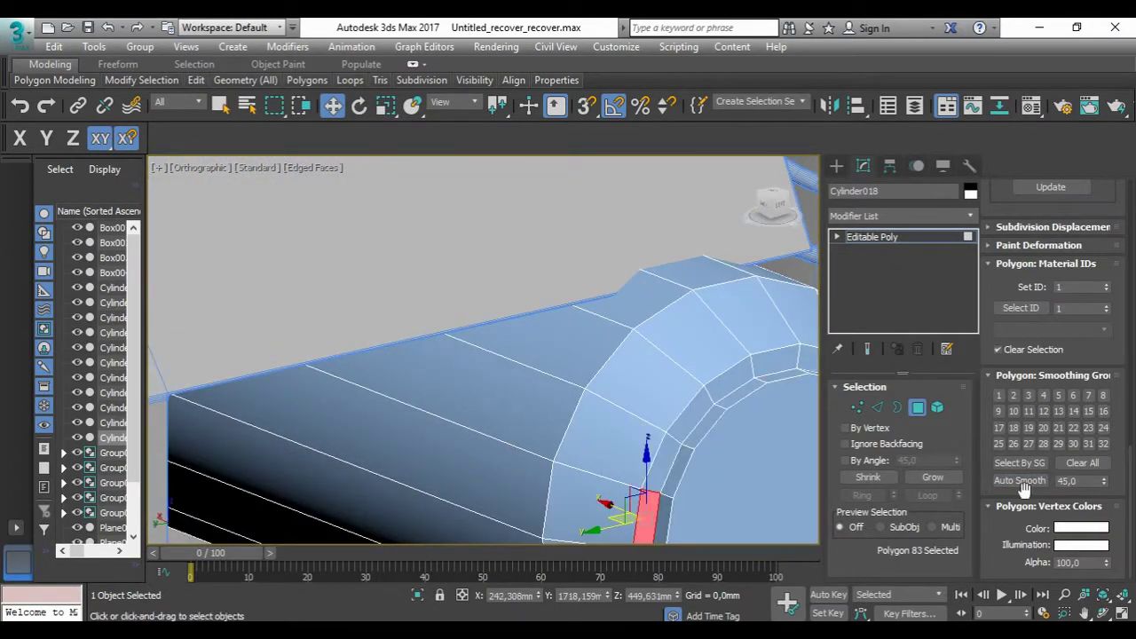
double_click(652, 501)
left_click(1020, 480)
mouse_move(532, 373)
middle_mouse_down("alt")
mouse_move(630, 433)
mouse_move(533, 400)
mouse_move(411, 380)
mouse_move(568, 435)
middle_mouse_up("alt")
scroll(411, 380, "down", 2)
Step: Move the left and right end vertex rings outward along X
key("1")
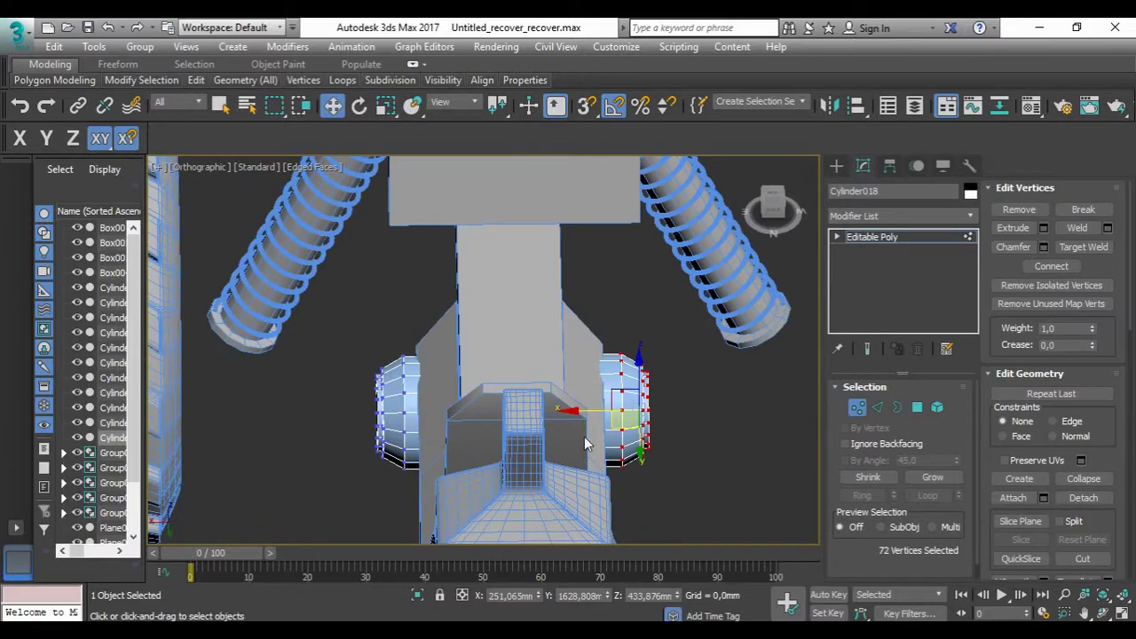
left_click_drag(588, 410, 606, 408)
mouse_move(411, 450)
left_mouse_down()
mouse_move(329, 398)
mouse_move(443, 446)
left_mouse_up()
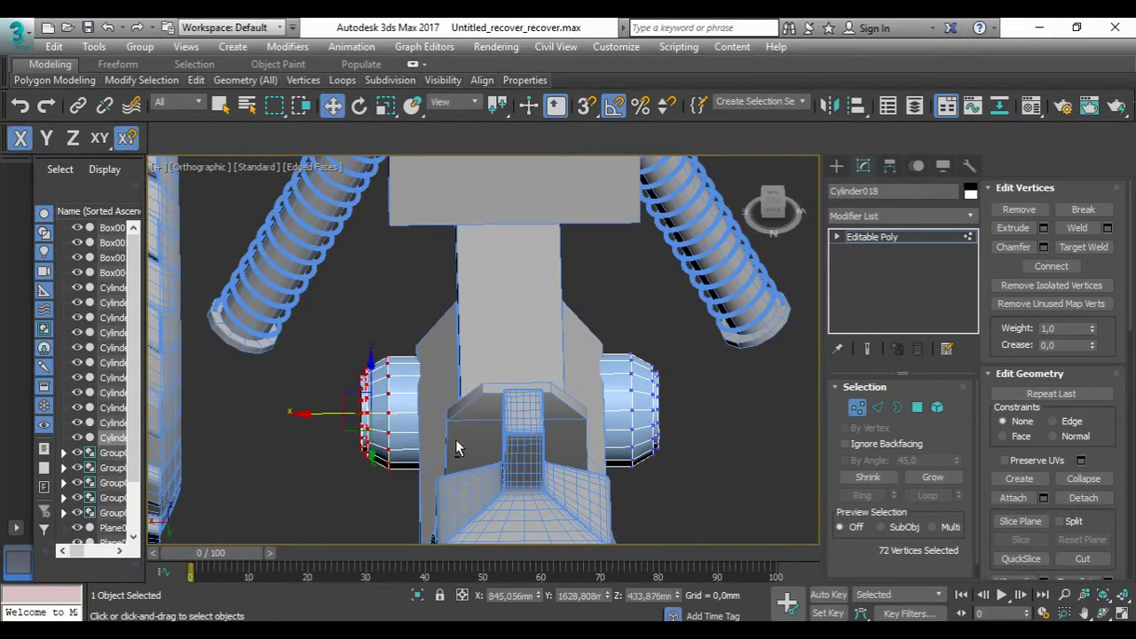
key("l")
scroll(471, 296, "up", 3)
scroll(579, 286, "down", 3)
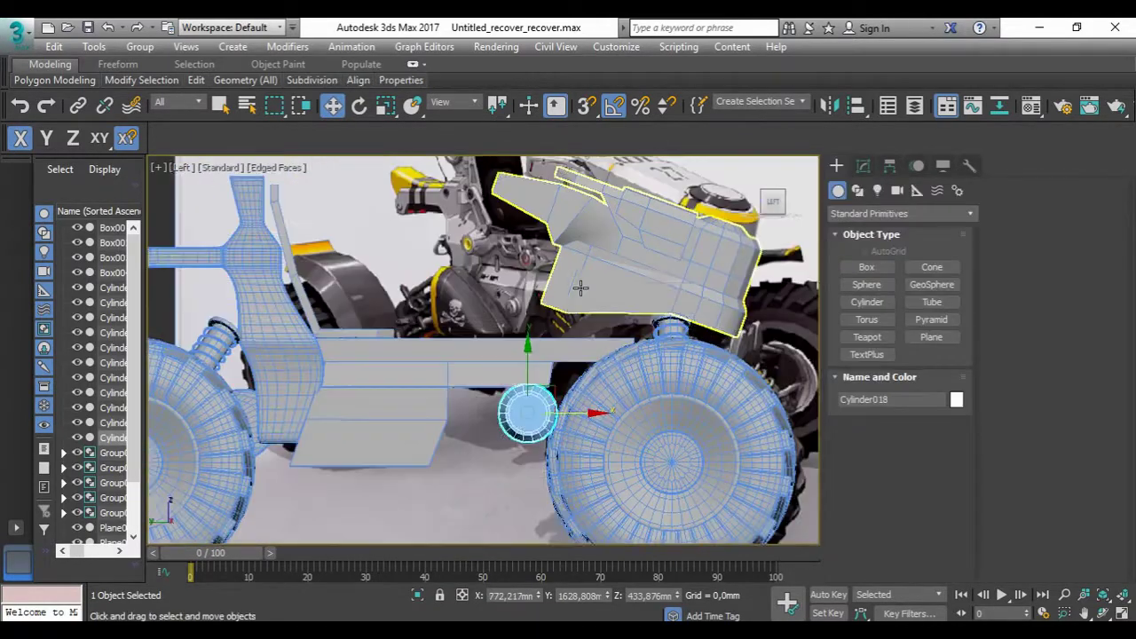
scroll(542, 277, "up", 3)
scroll(678, 230, "down", 3)
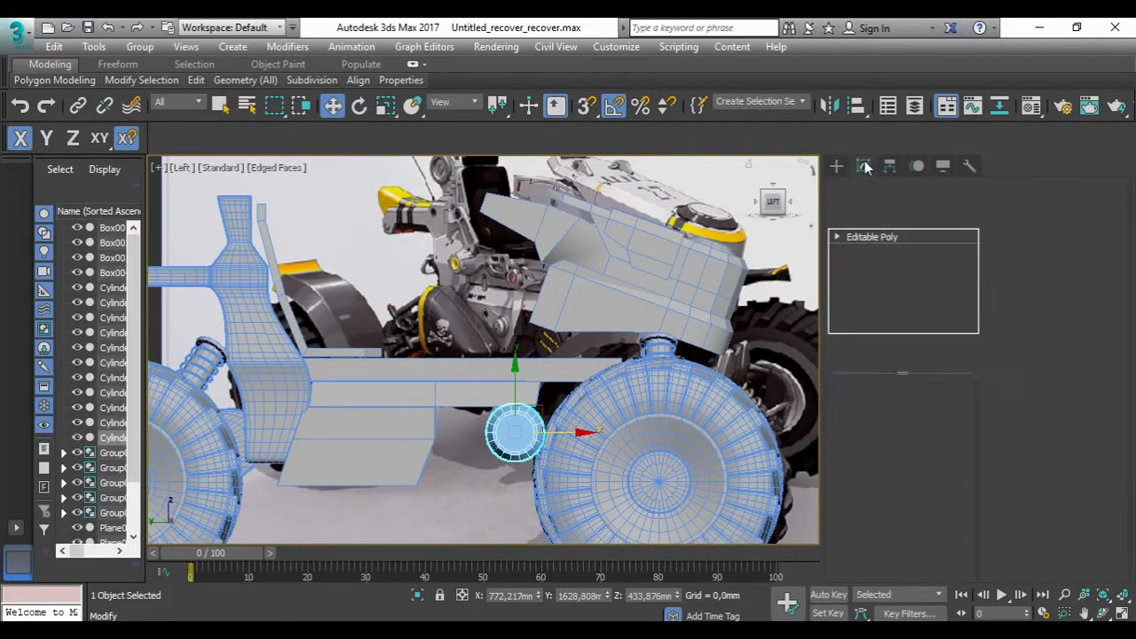
Step: Draw a small cylinder at the front suspension pivot
left_click(868, 302)
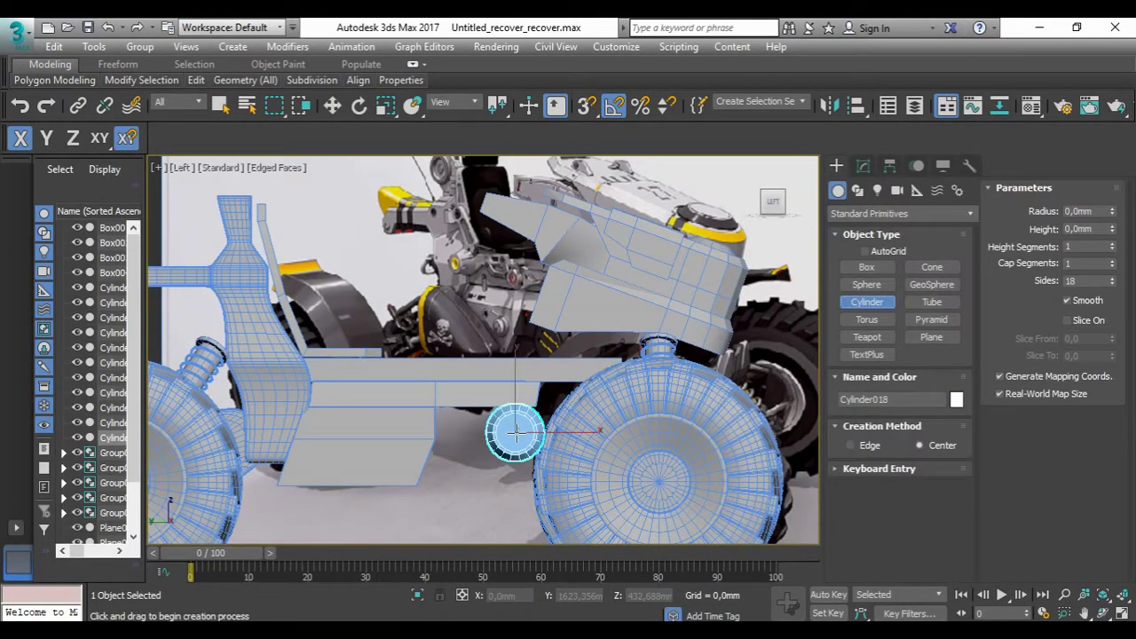
left_click_drag(516, 433, 518, 399)
left_click(517, 383)
key("w")
middle_click_drag(518, 384, 482, 414, "alt")
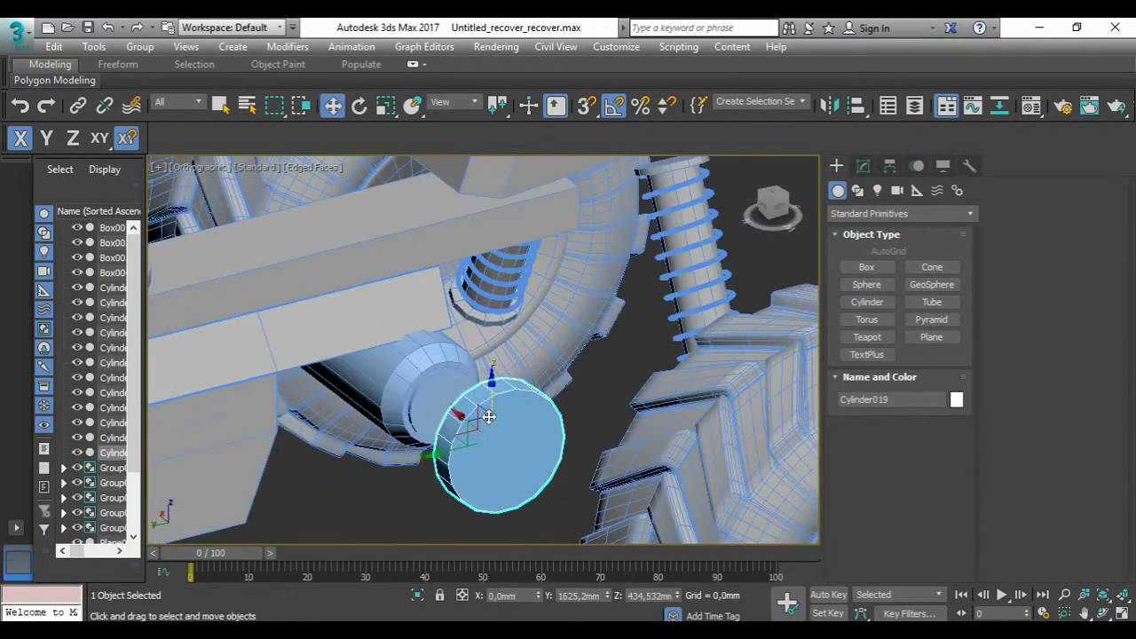
mouse_move(385, 350)
middle_mouse_down("alt")
mouse_move(370, 381)
mouse_move(442, 315)
middle_mouse_up("alt")
key("l")
Step: Convert the cylinder to Editable Poly and raise its top vertices toward the body block
right_click(408, 404)
left_click(529, 533)
key("1")
left_click_drag(533, 393, 581, 259)
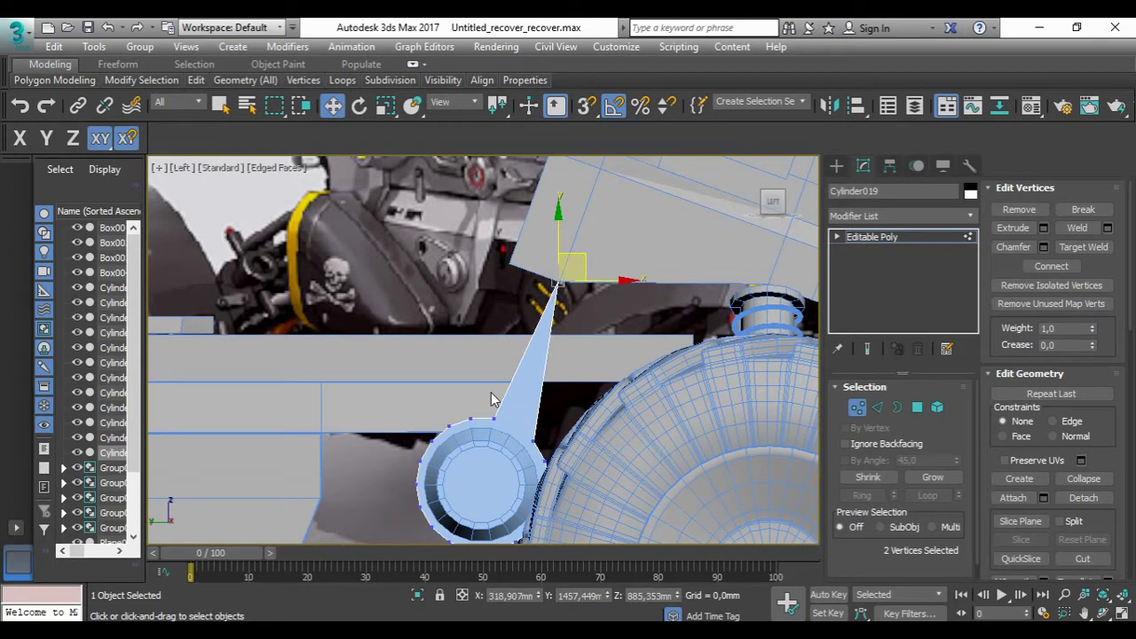
mouse_move(523, 359)
left_mouse_down()
mouse_move(504, 353)
mouse_move(537, 262)
left_mouse_up()
Step: Reposition the arm's two top vertices, checking the strut in wireframe view
left_click(539, 448)
left_click_drag(540, 448, 612, 360)
left_click_drag(558, 293, 568, 397)
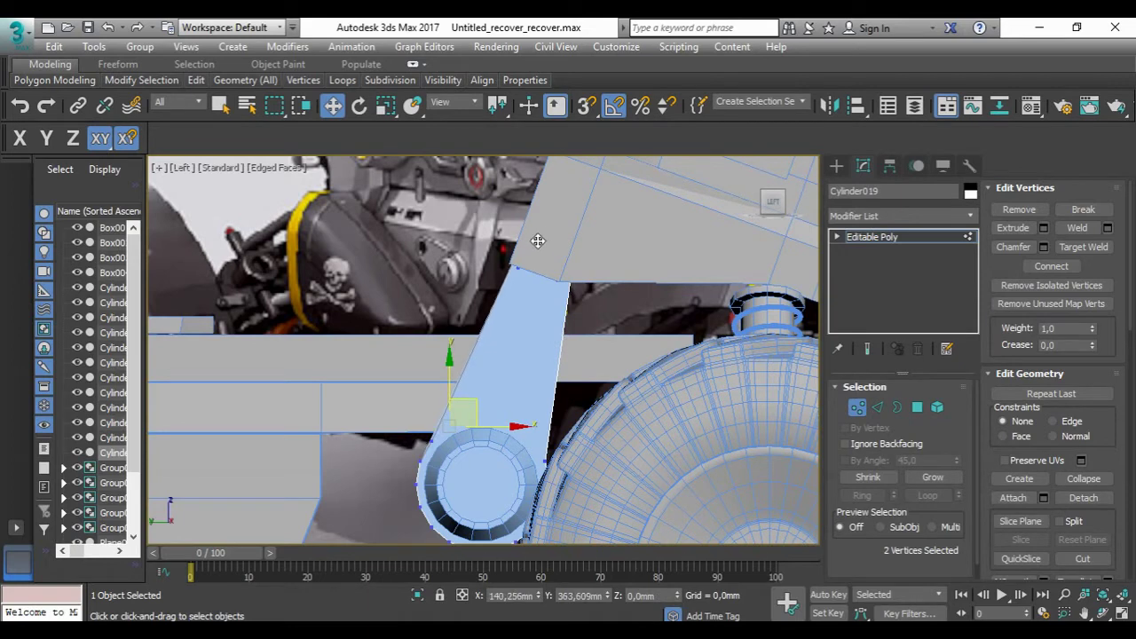
key("F3")
scroll(538, 240, "up", 5)
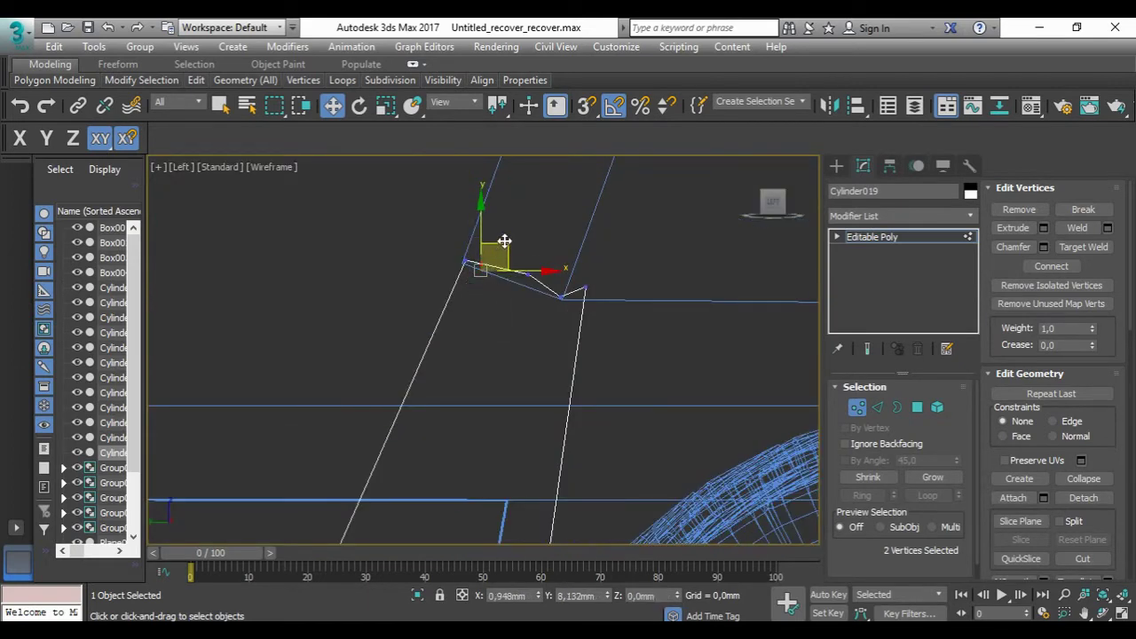
key("F3")
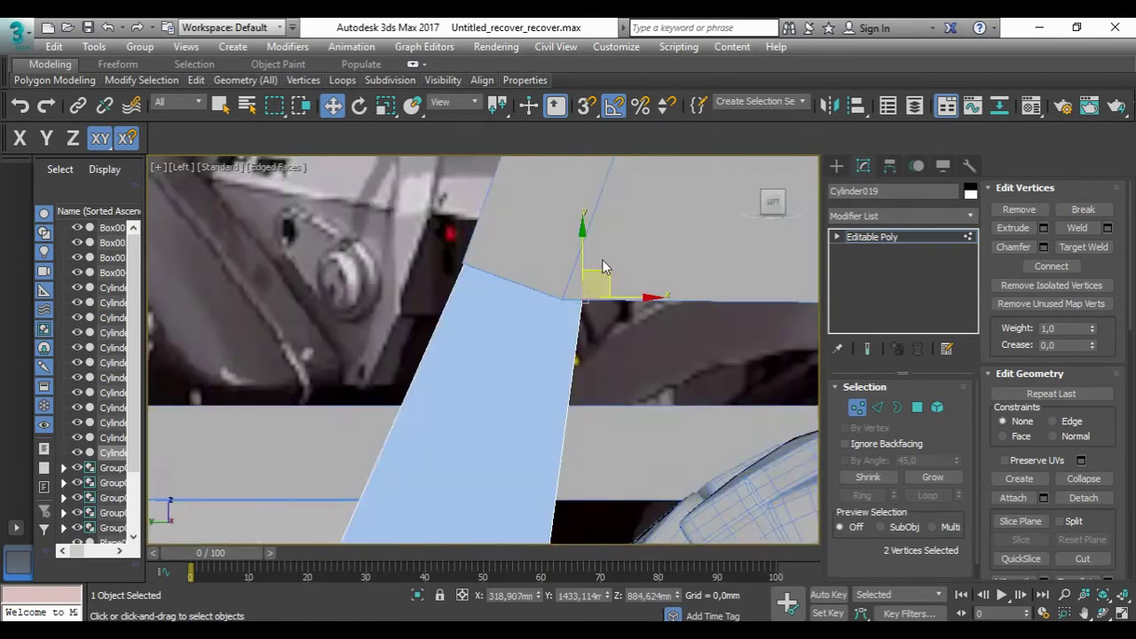
scroll(577, 311, "down", 3)
mouse_move(550, 360)
middle_mouse_down("alt")
mouse_move(712, 332)
mouse_move(604, 228)
middle_mouse_up("alt")
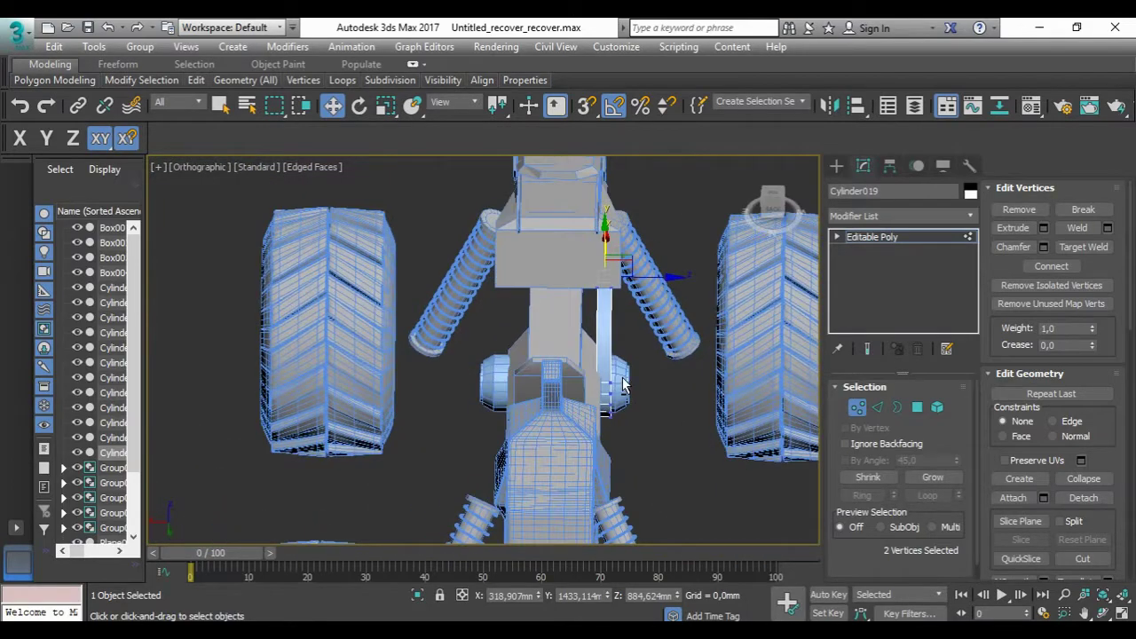
key("F3")
scroll(604, 228, "up", 3)
left_click_drag(556, 228, 600, 517)
key("F3")
scroll(543, 352, "up", 2)
Step: Shift-drag the arm to clone it as Cylinder020 on the opposite side
left_click(857, 406)
left_click(836, 166)
left_click_drag(533, 346, 327, 334, "shift")
left_click(565, 399)
middle_click_drag(565, 398, 462, 391, "alt")
key("l")
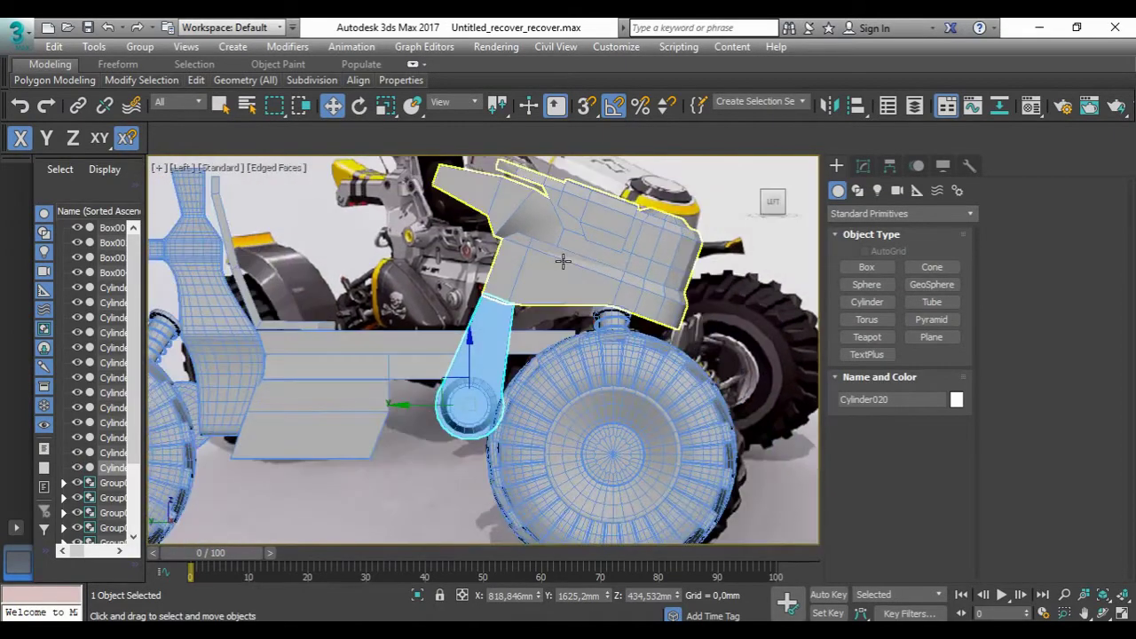
scroll(317, 281, "up", 2)
left_click(373, 391)
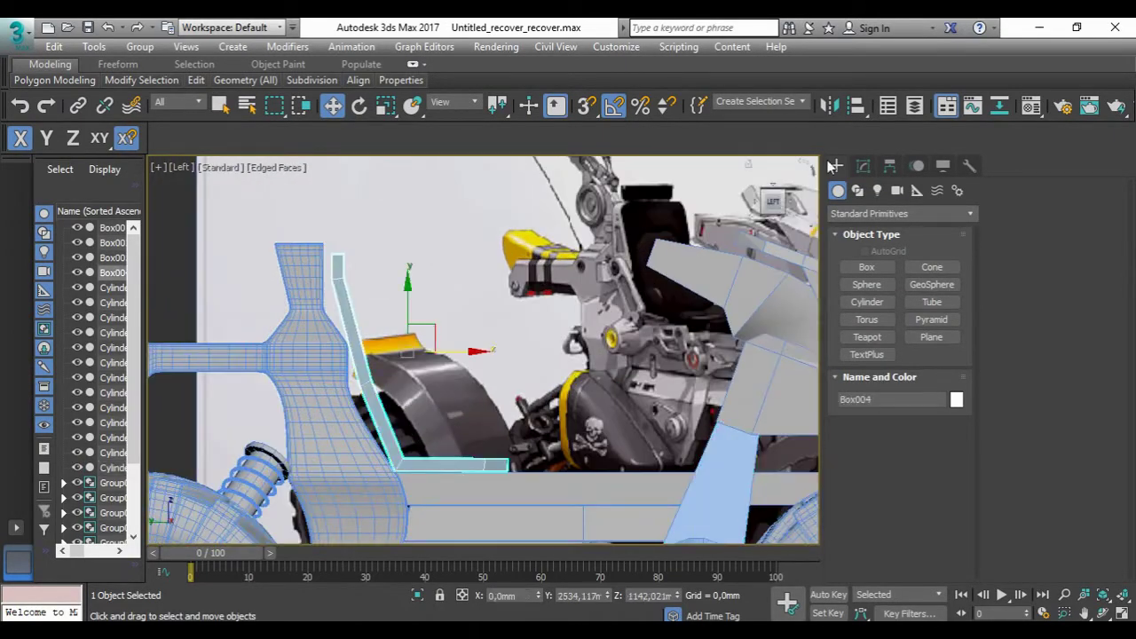
Step: Add a TurboSmooth modifier to the L-shaped bracket Box004
left_click(862, 166)
left_click(900, 215)
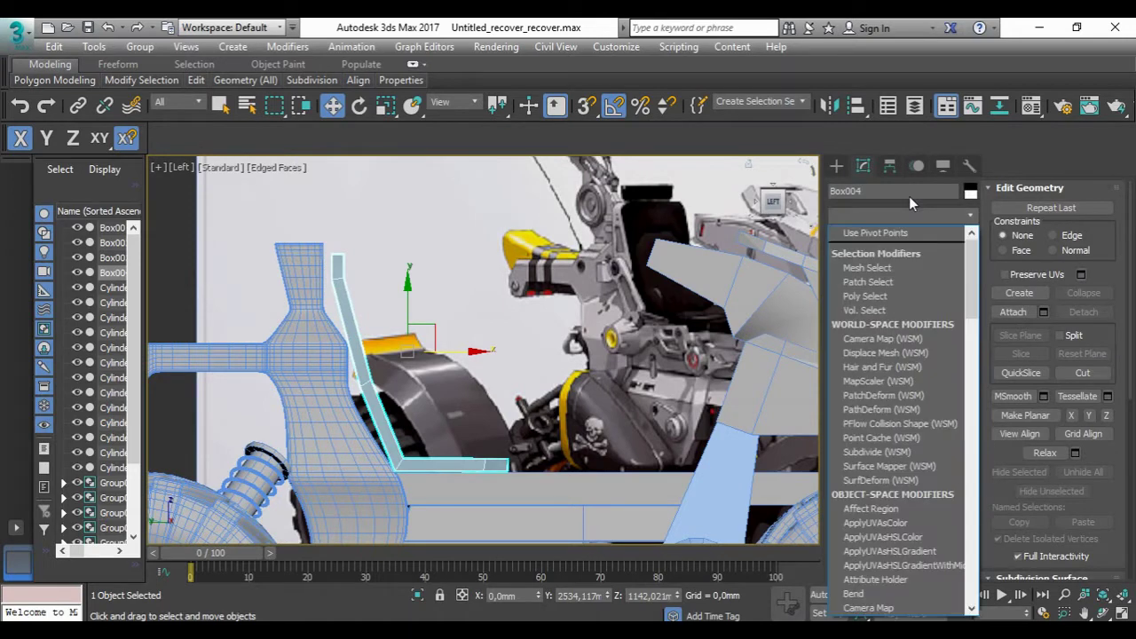
left_click(906, 217)
left_click(906, 217)
key("t")
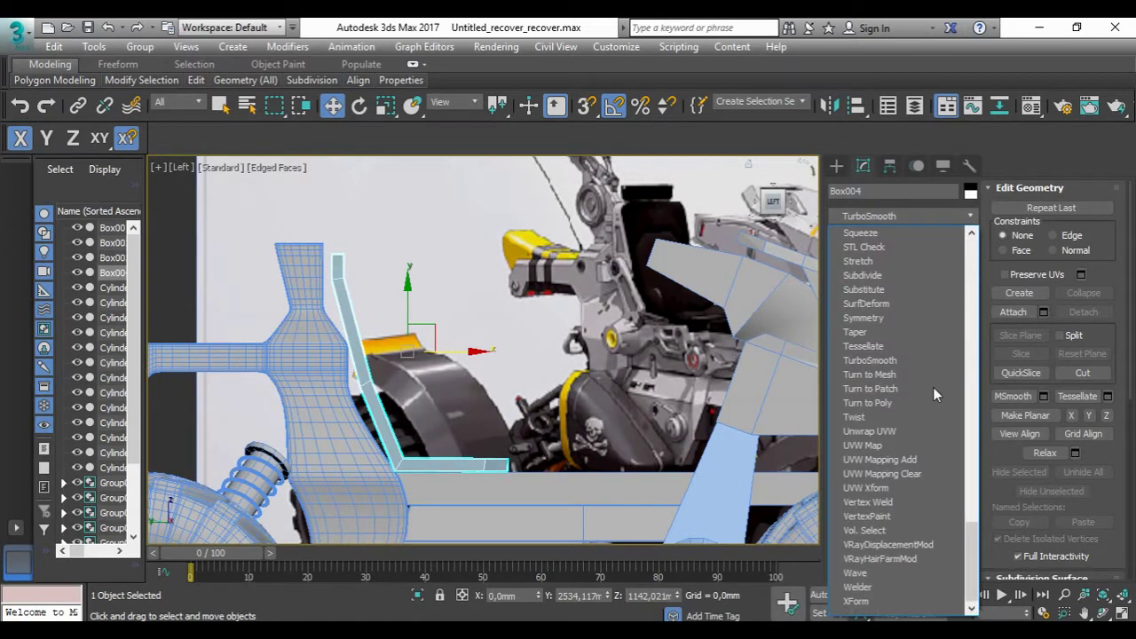
left_click(924, 362)
Step: Connect two pinched support edge loops near the bracket's end
left_click(872, 251)
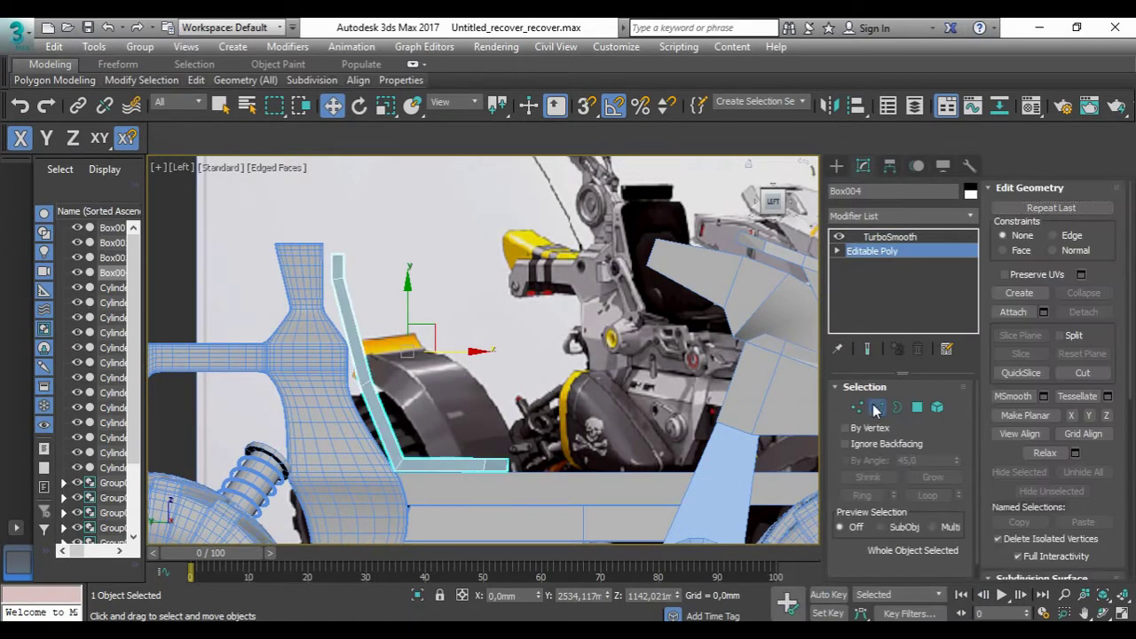
left_click(877, 407)
double_click(434, 450)
scroll(433, 450, "up", 2)
scroll(434, 442, "up", 3)
scroll(534, 465, "down", 3)
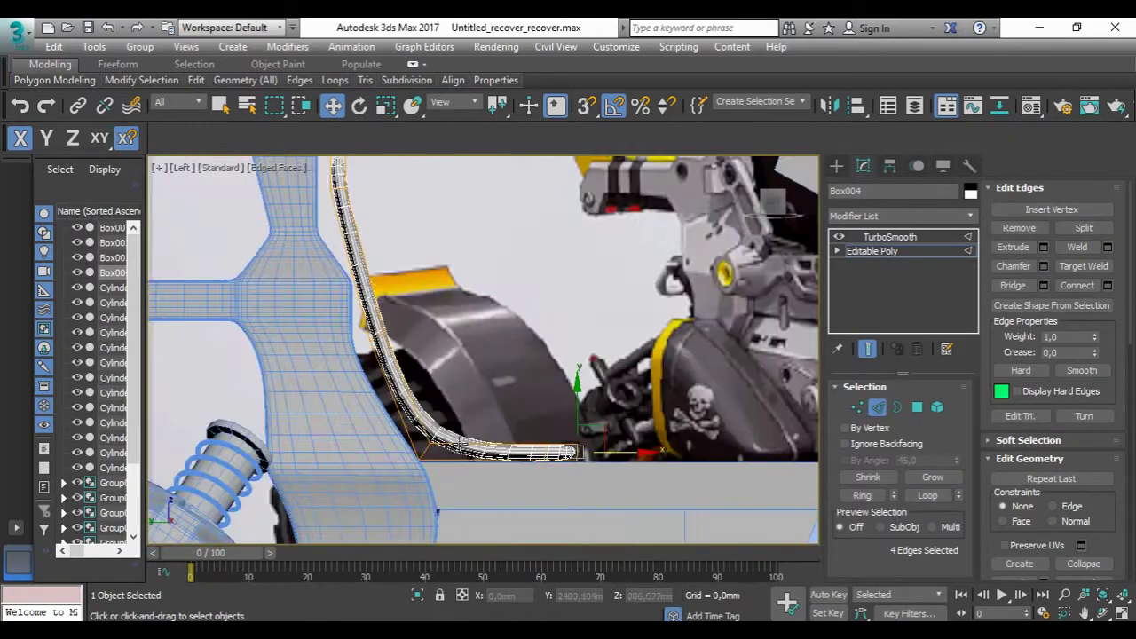
key("z")
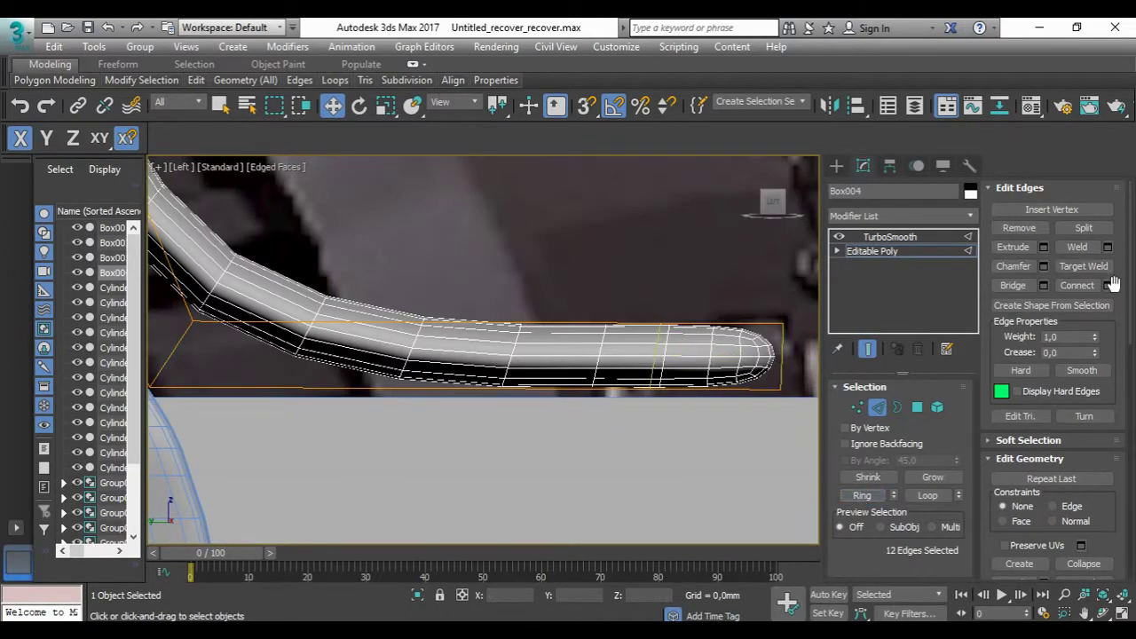
left_click(1109, 284)
left_click_drag(495, 360, 497, 364)
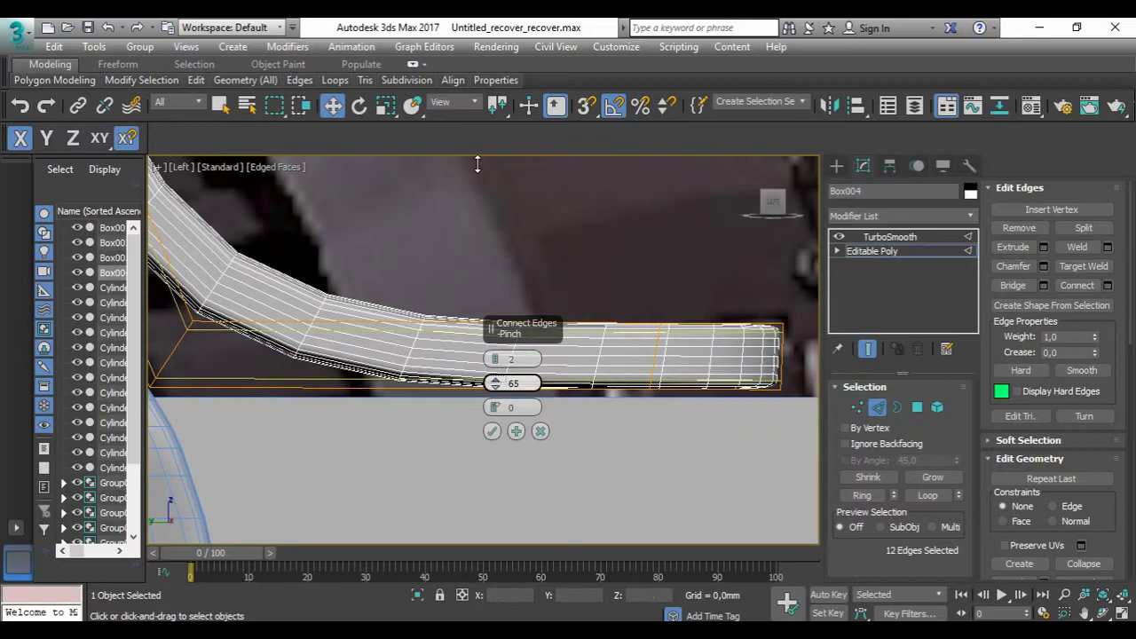
left_click(493, 433)
middle_click_drag(493, 432, 704, 418, "alt")
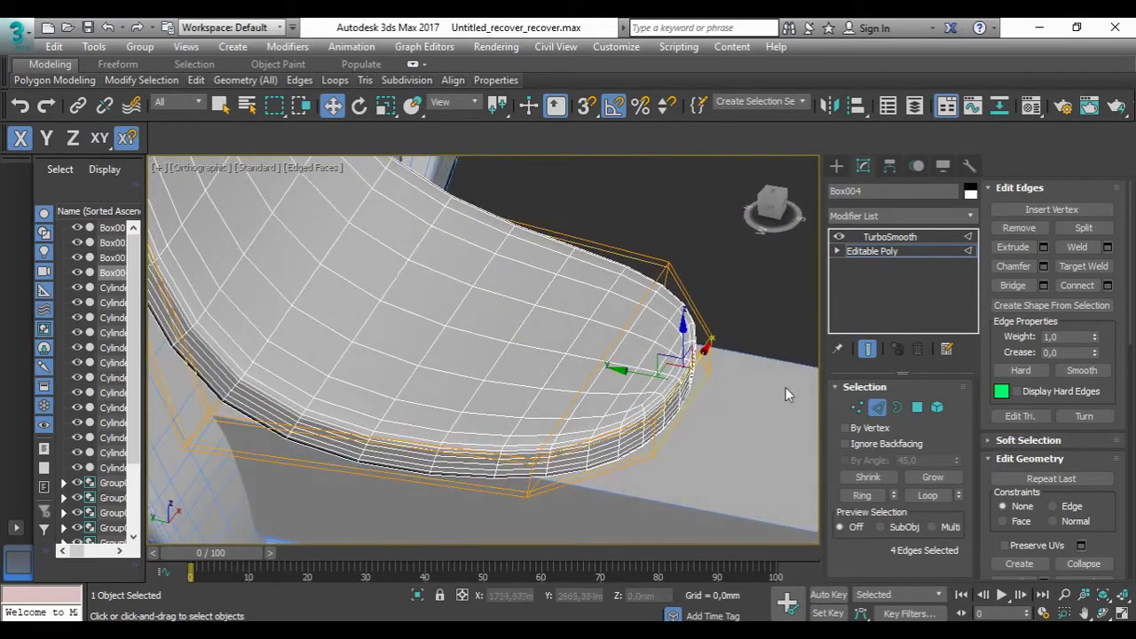
middle_click_drag(786, 388, 865, 349, "alt")
Step: Connect a second pair of edge loops at the bend with higher Pinch
left_click(1107, 285)
mouse_move(621, 399)
middle_mouse_down("alt")
mouse_move(684, 413)
mouse_move(533, 391)
middle_mouse_up("alt")
left_click_drag(495, 384, 494, 308)
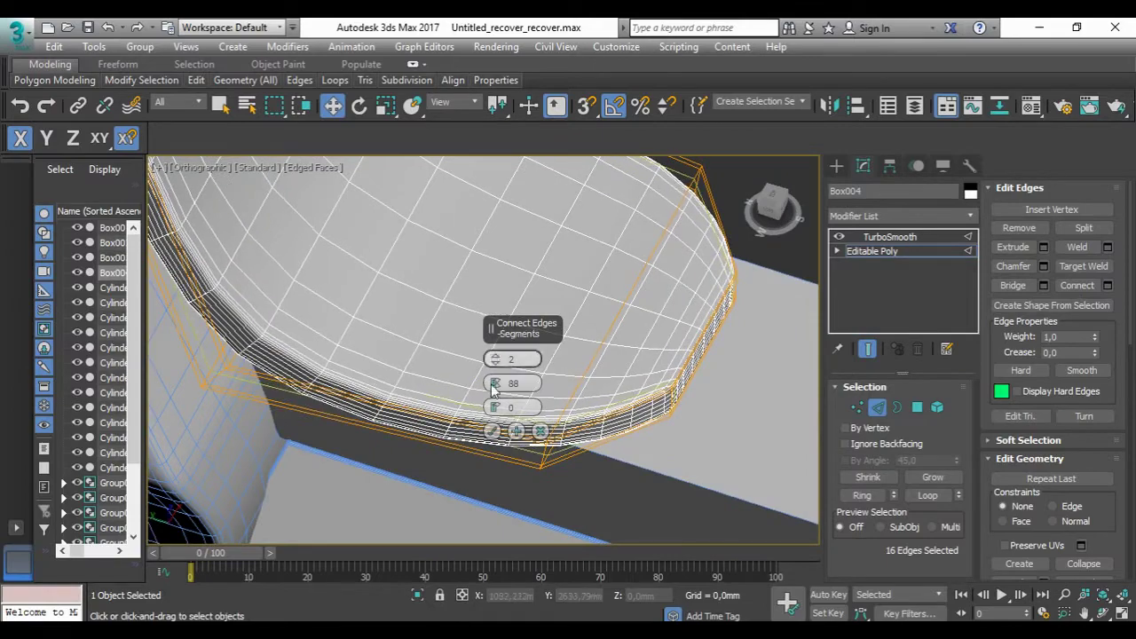
left_click(493, 430)
middle_click_drag(493, 431, 518, 446, "alt")
Step: Extend the edge selection around the ring and connect a third pair of support loops
left_click(861, 495)
middle_click_drag(710, 426, 764, 382, "alt")
left_click(1107, 285)
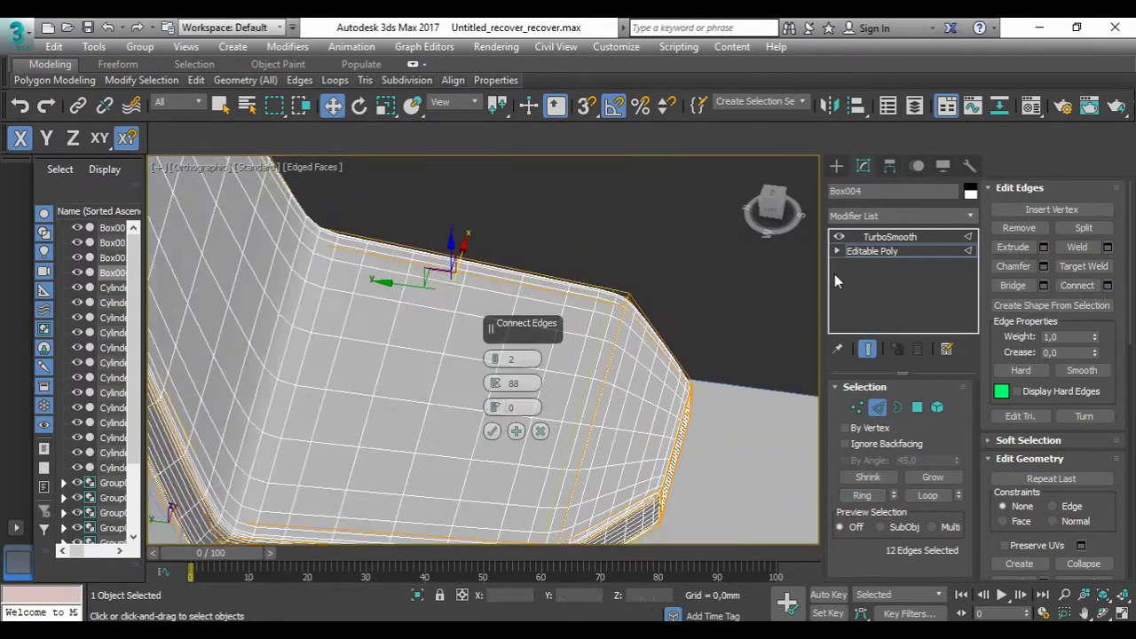
left_click(491, 432)
middle_click_drag(491, 432, 502, 263, "alt")
key("l")
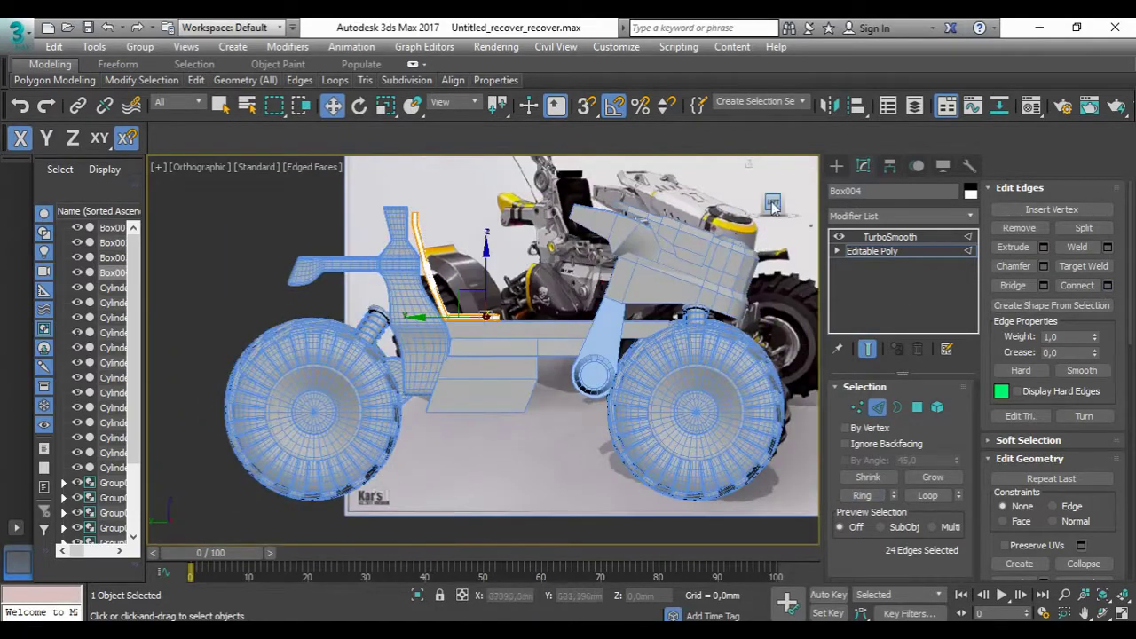
scroll(278, 374, "up", 5)
middle_click_drag(278, 373, 354, 334)
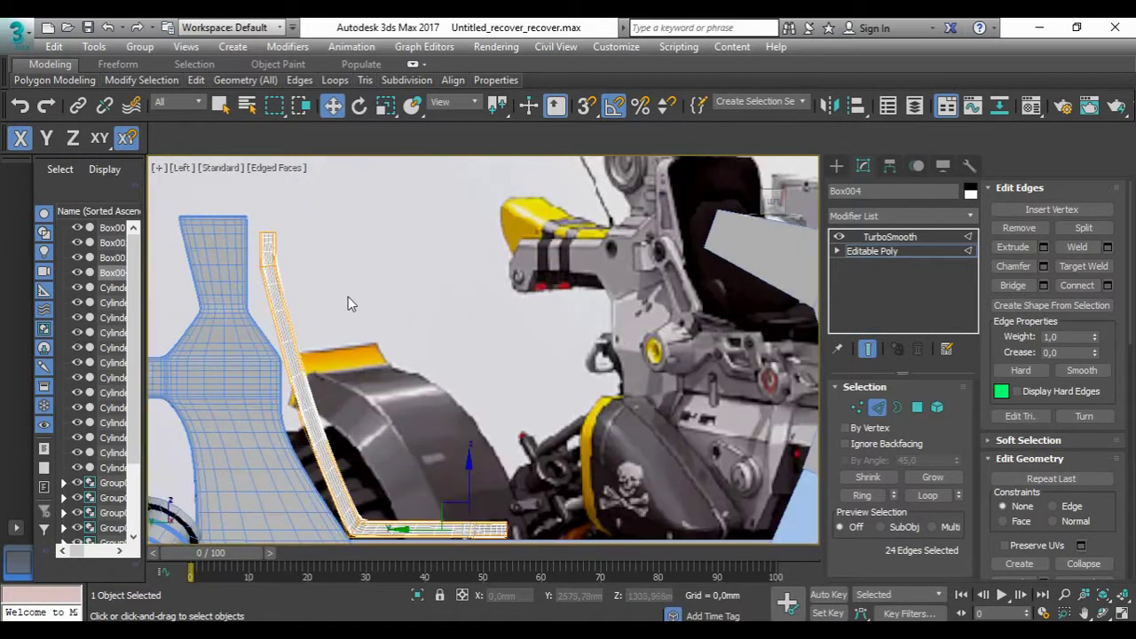
left_click(836, 166)
Step: Draw a small cylinder near the upper seat pivot and shorten its height
left_click(867, 302)
left_click_drag(658, 249, 658, 242)
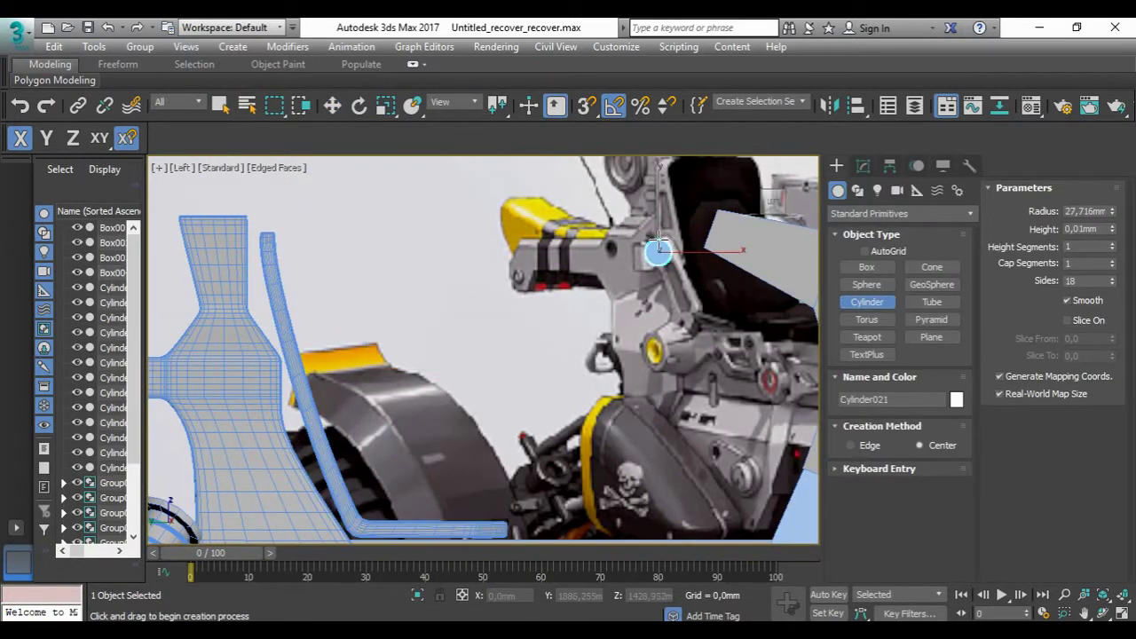
key("w")
mouse_move(657, 205)
middle_mouse_down("alt")
mouse_move(464, 310)
mouse_move(679, 265)
middle_mouse_up("alt")
scroll(464, 310, "up", 5)
left_click(863, 166)
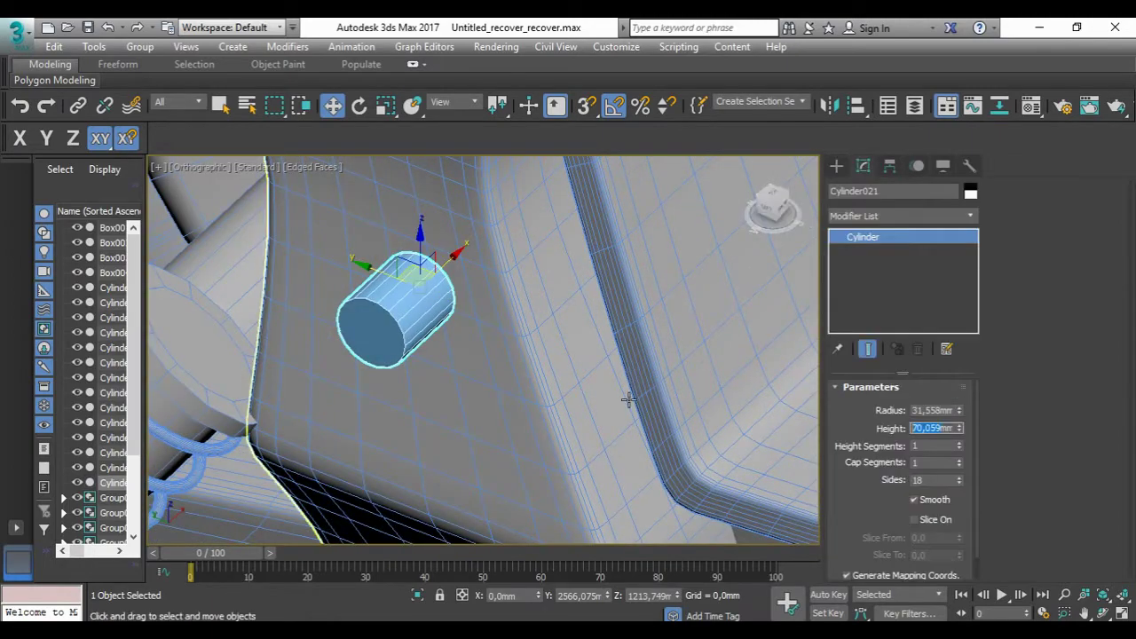
key("Return")
middle_click_drag(614, 237, 708, 404, "alt")
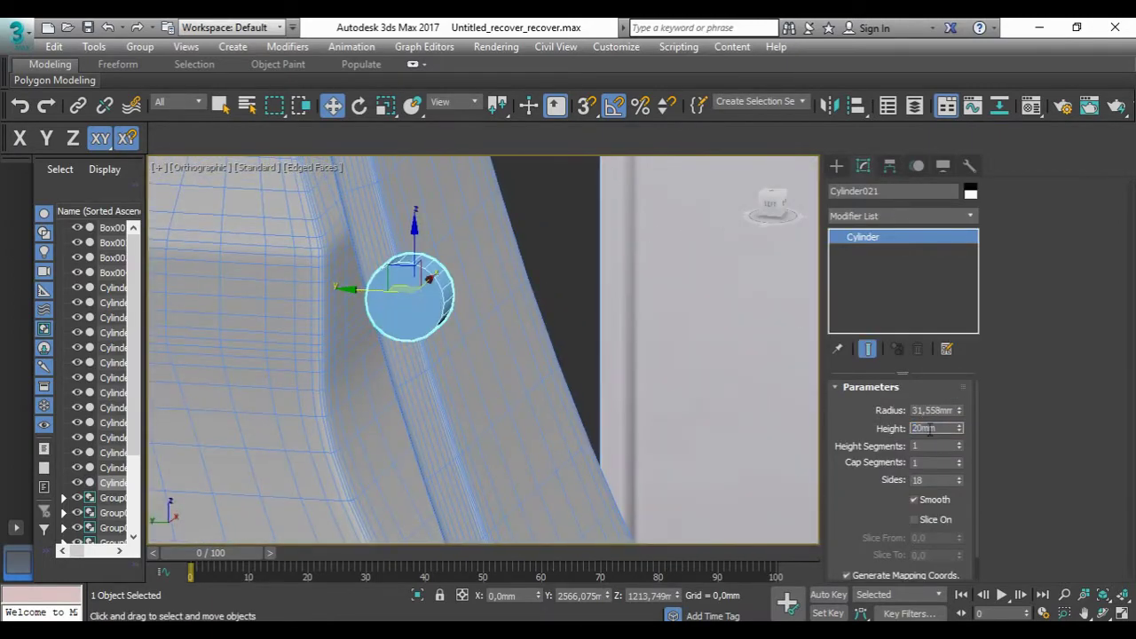
key("l")
scroll(543, 253, "up", 3)
Step: Convert the cylinder to Editable Poly and inset its end faces into a ring
right_click(543, 253)
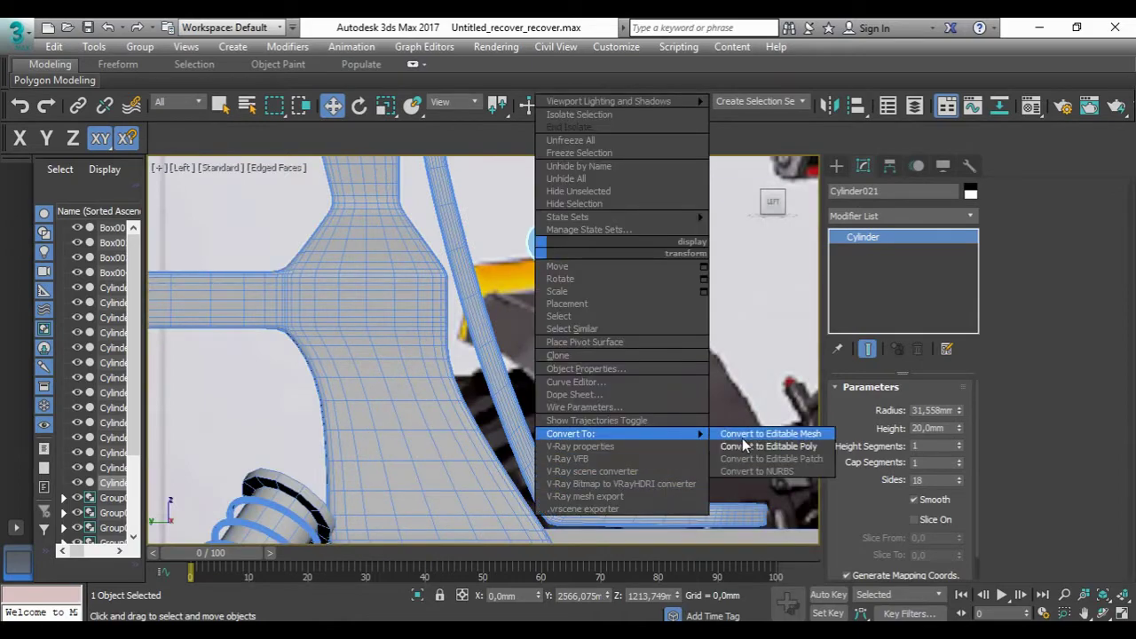
left_click(764, 436)
left_click(917, 407)
middle_click_drag(545, 266, 479, 218, "alt")
left_click(480, 218)
scroll(502, 220, "down", 5)
key("l")
scroll(503, 220, "up", 3)
scroll(515, 322, "down", 2)
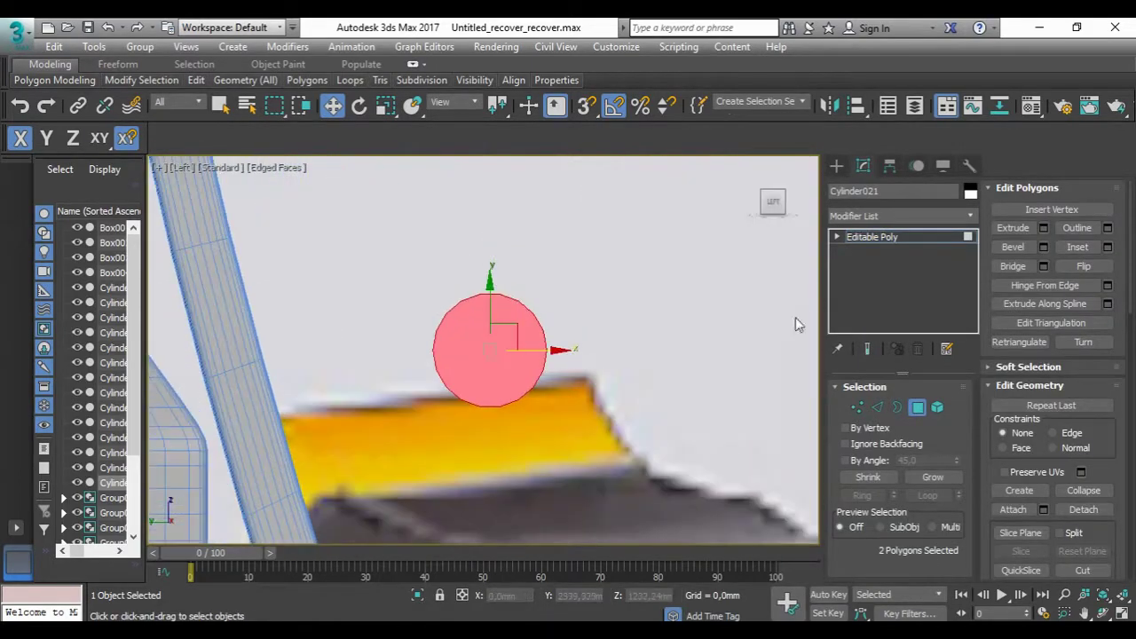
left_click_drag(495, 383, 496, 358)
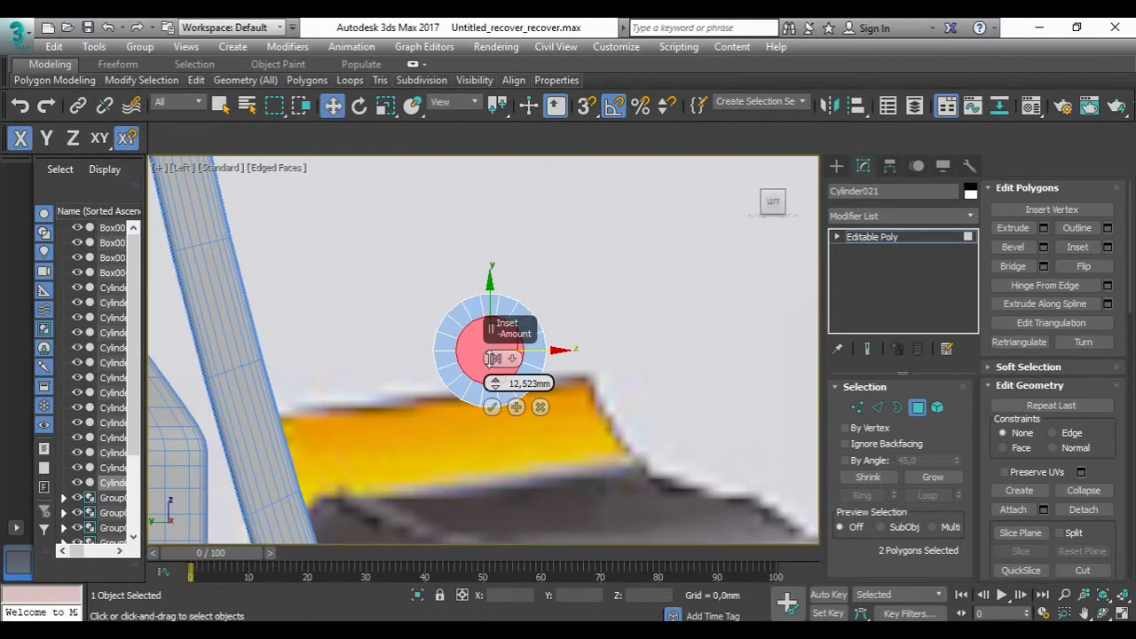
left_click(492, 406)
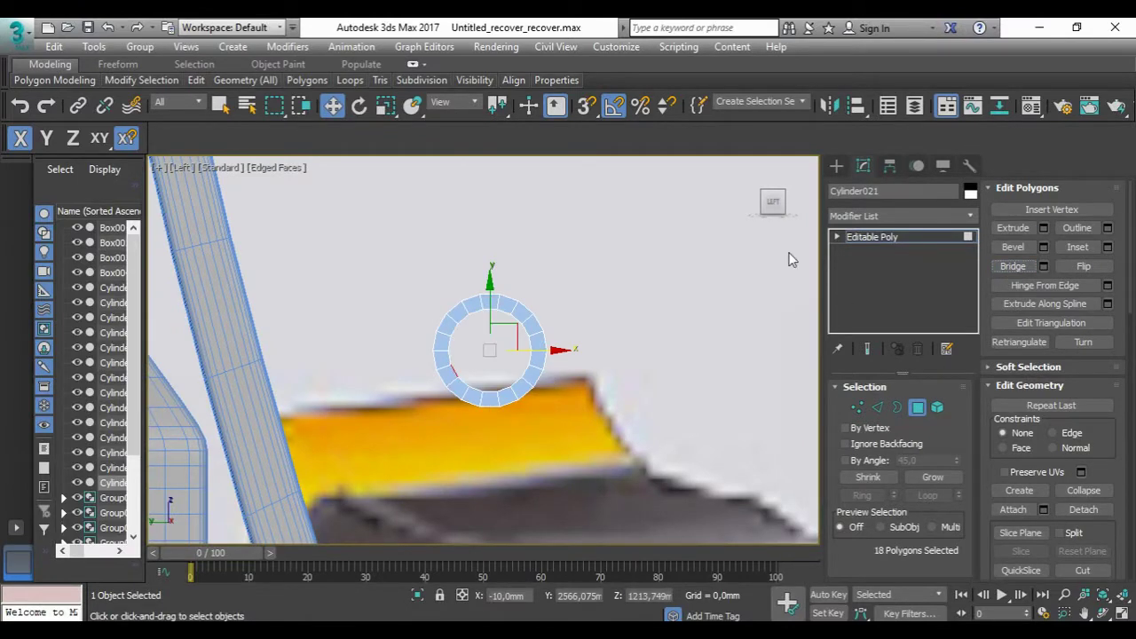
Step: Shift-copy the ring bushing lower down and nudge it into place
left_click_drag(772, 203, 769, 206)
left_click(769, 206)
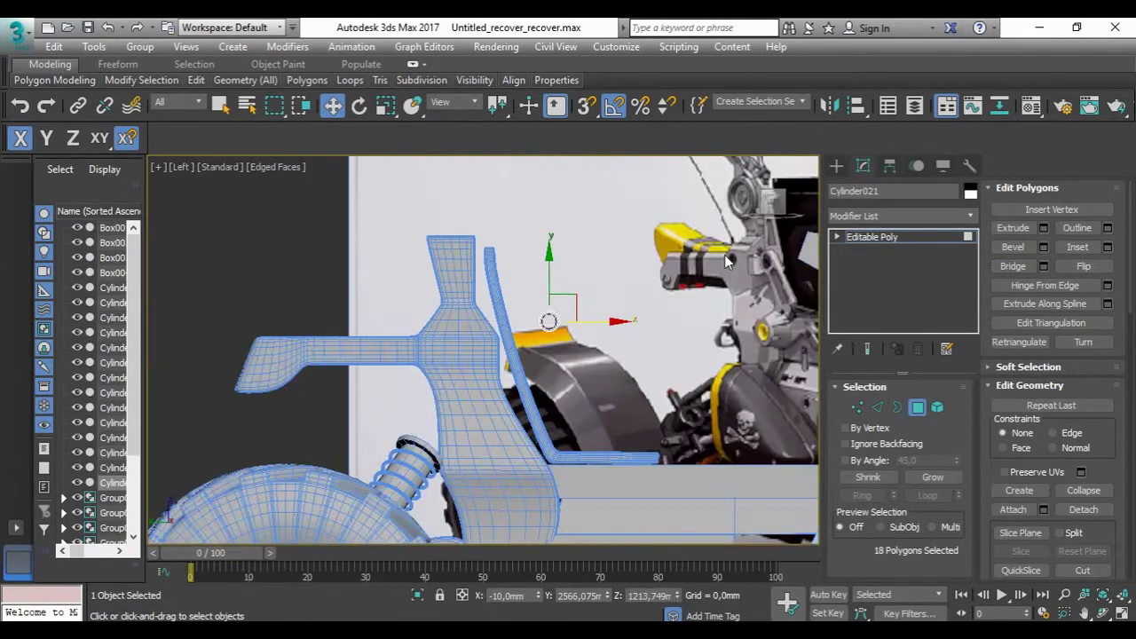
scroll(633, 275, "up", 3)
scroll(533, 284, "up", 3)
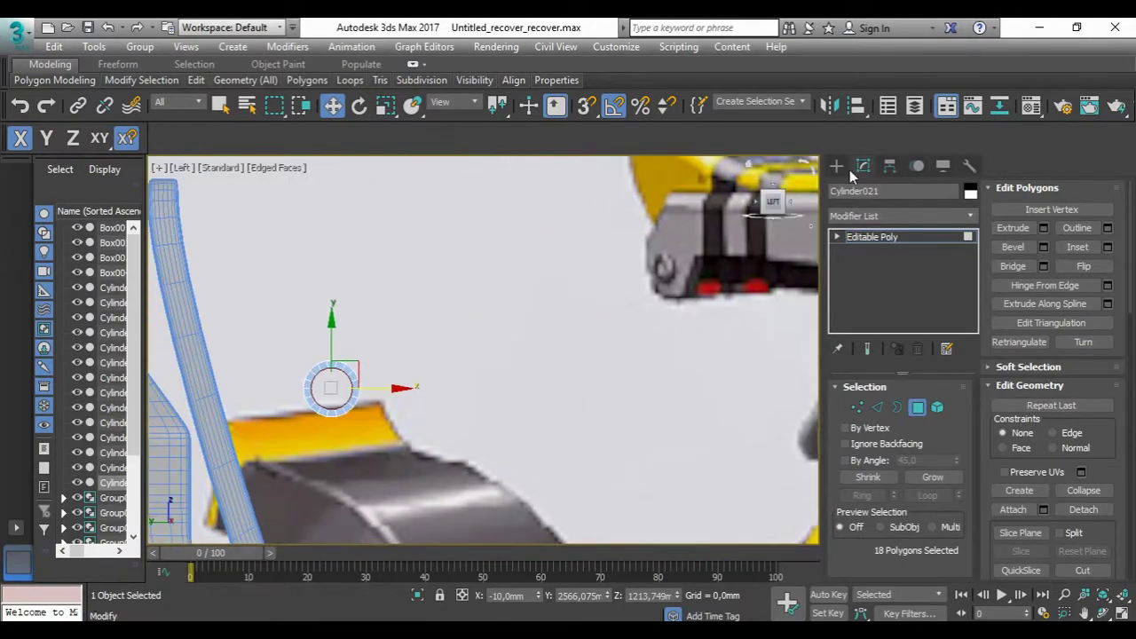
left_click_drag(363, 307, 404, 390, "shift")
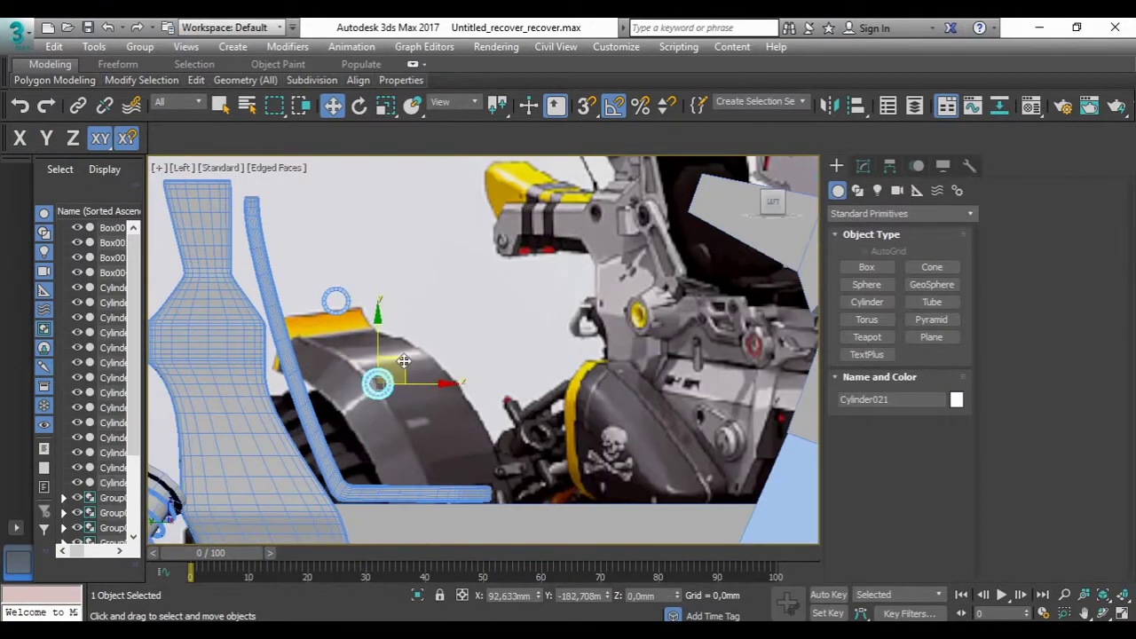
left_click(562, 393)
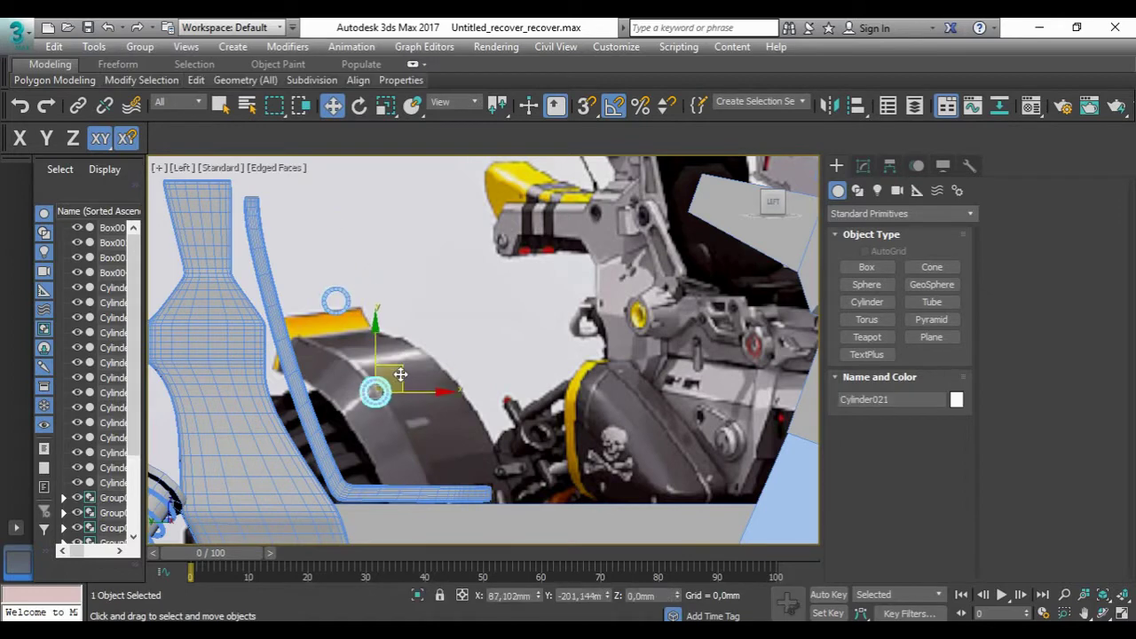
left_click_drag(369, 340, 369, 355, "shift")
key("Return")
Step: Isolate the rings and attach a shift-cloned copy of the lower ring into the upper ring
key("alt+q")
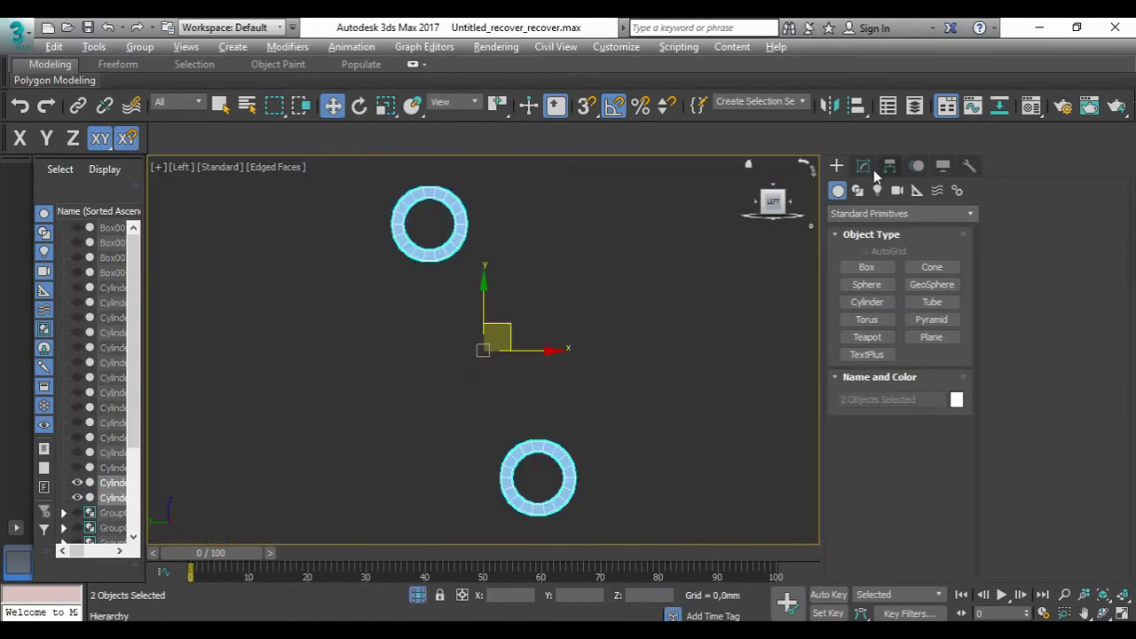
left_click(469, 244)
left_click(1013, 311)
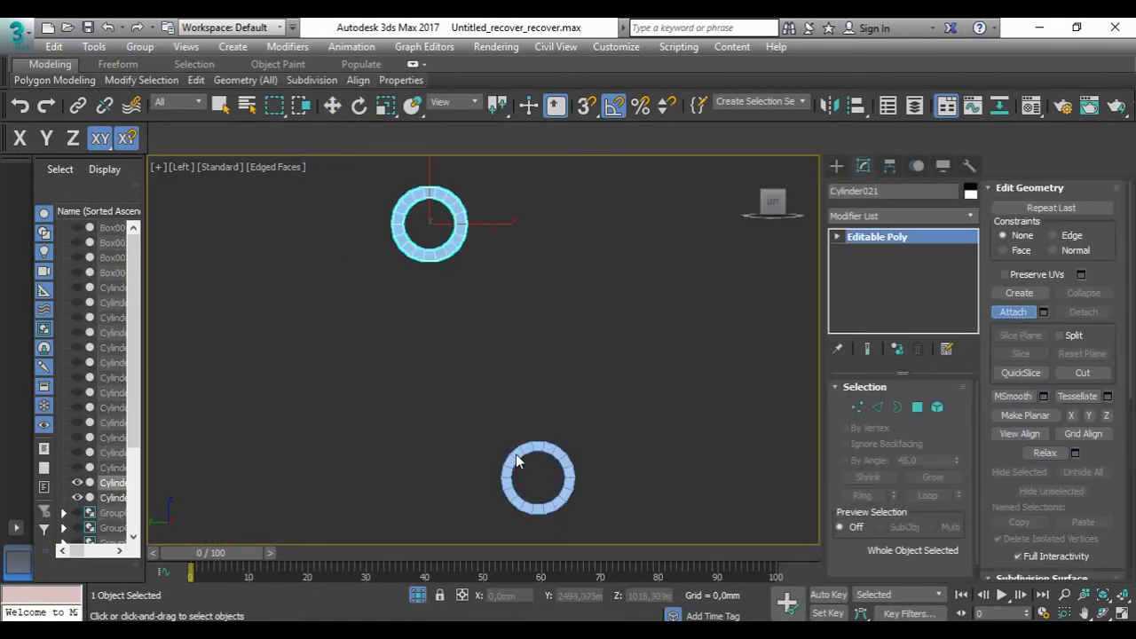
left_click_drag(588, 350, 459, 510)
key("w")
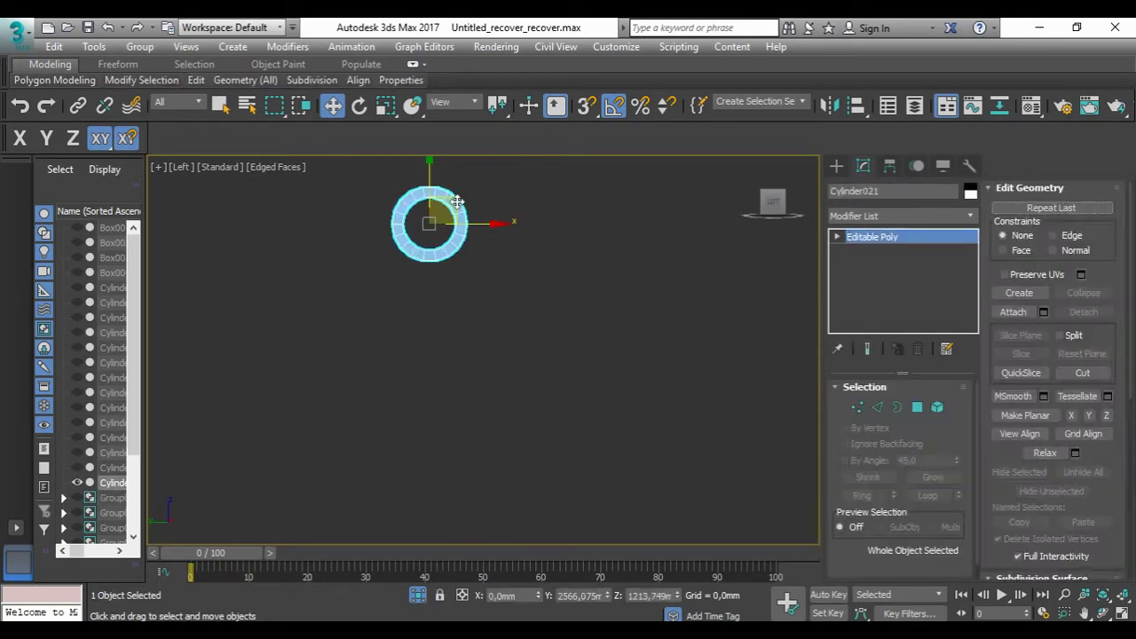
left_click_drag(529, 415, 539, 418, "shift")
left_click(569, 396)
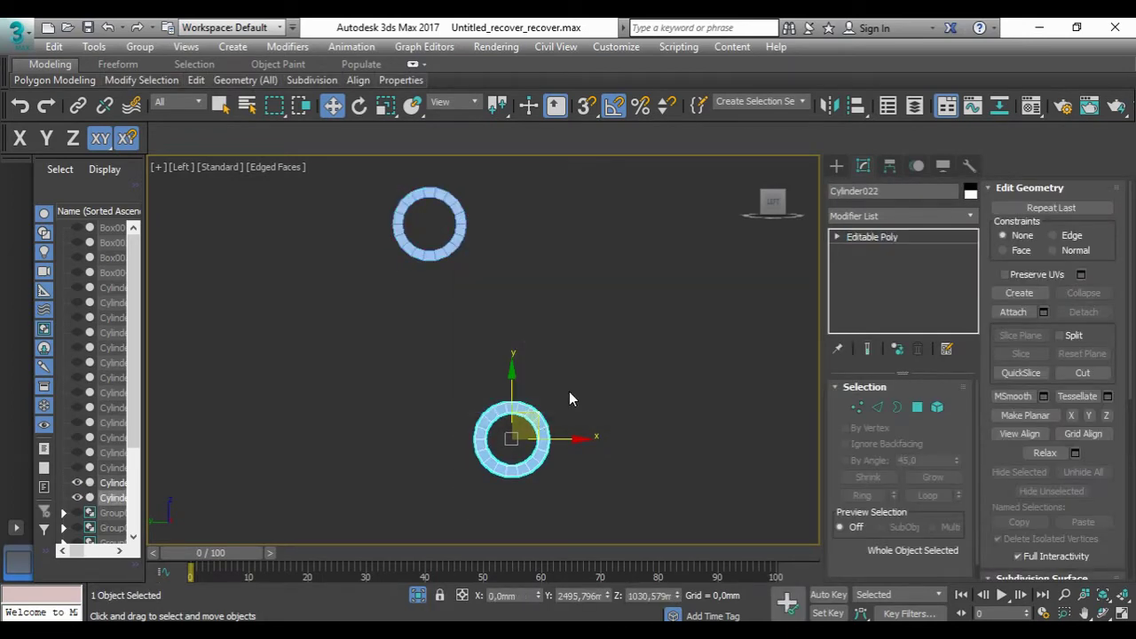
left_click(455, 244)
left_click(1013, 312)
Step: In Polygon mode, select the facing polygons on the two rings
key("4")
left_click(527, 403)
middle_click_drag(488, 285, 462, 230, "alt")
left_click(506, 355)
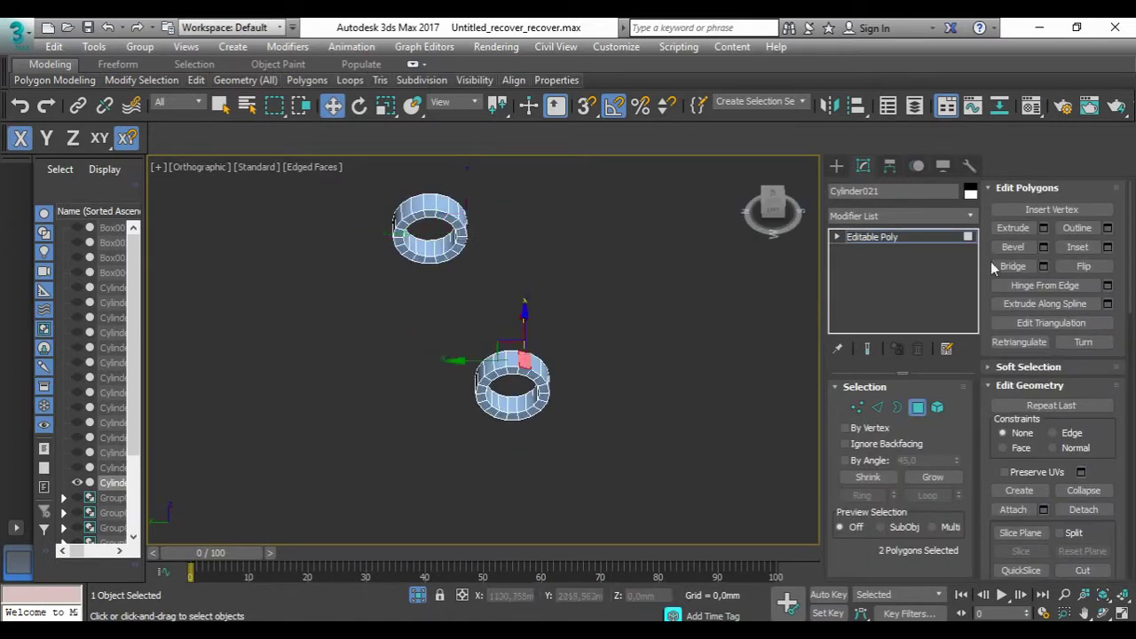
Step: Bridge the facing ring polygons into one link and bring back the rest of the scene
left_click(1012, 265)
mouse_move(586, 272)
middle_mouse_down("alt")
mouse_move(594, 302)
mouse_move(641, 203)
mouse_move(681, 282)
mouse_move(676, 324)
mouse_move(683, 297)
middle_mouse_up("alt")
key("l")
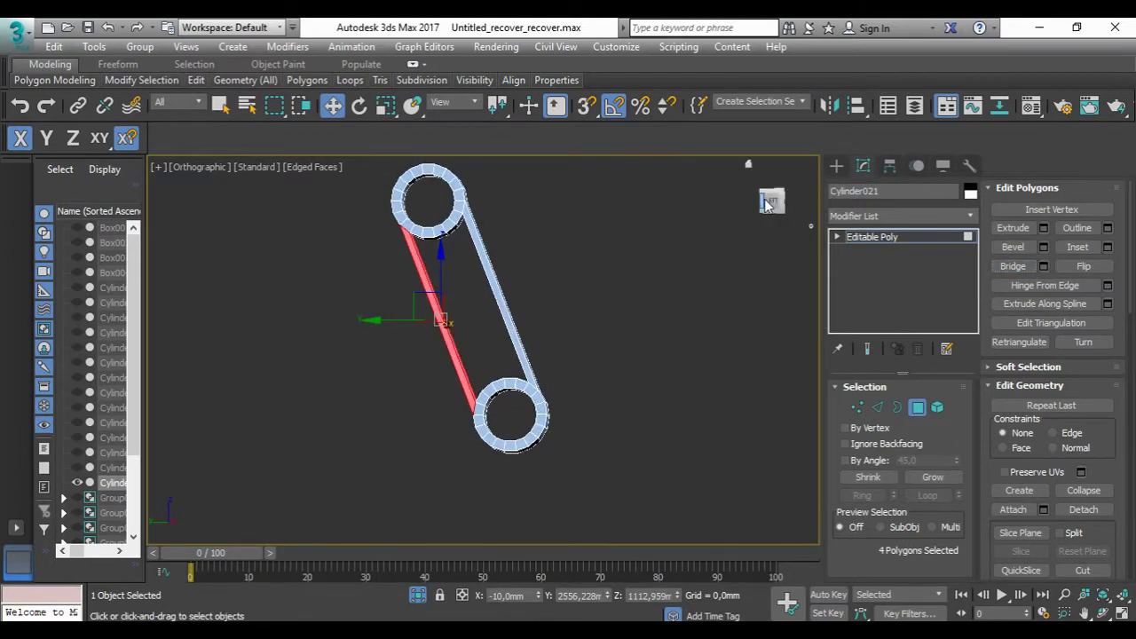
left_click(838, 166)
left_click(417, 594)
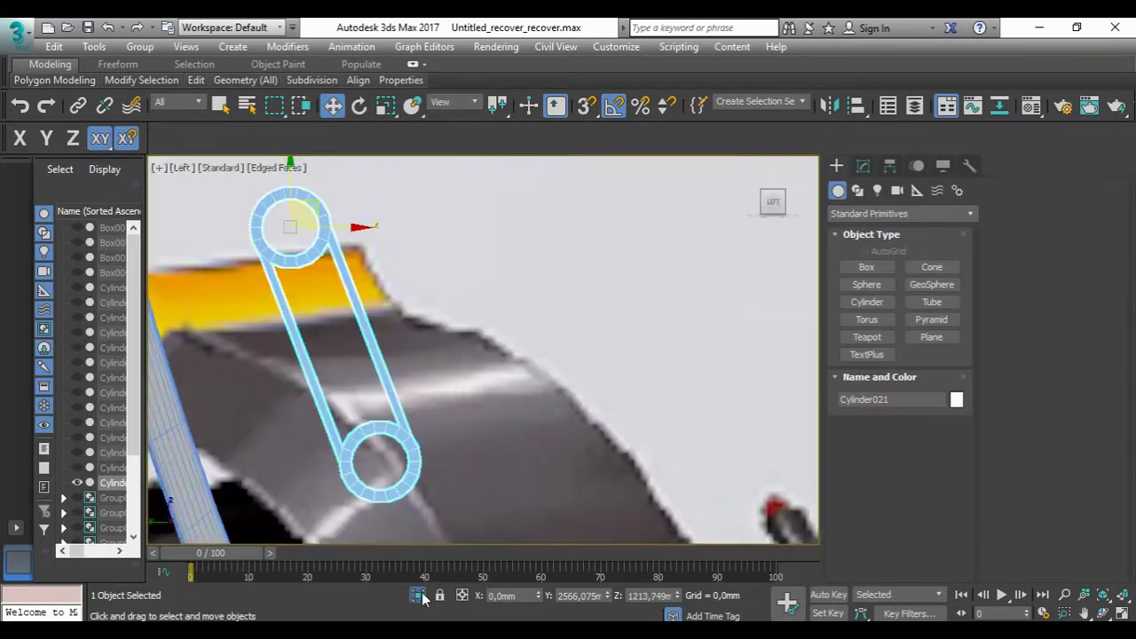
scroll(464, 290, "up", 1)
scroll(403, 364, "up", 1)
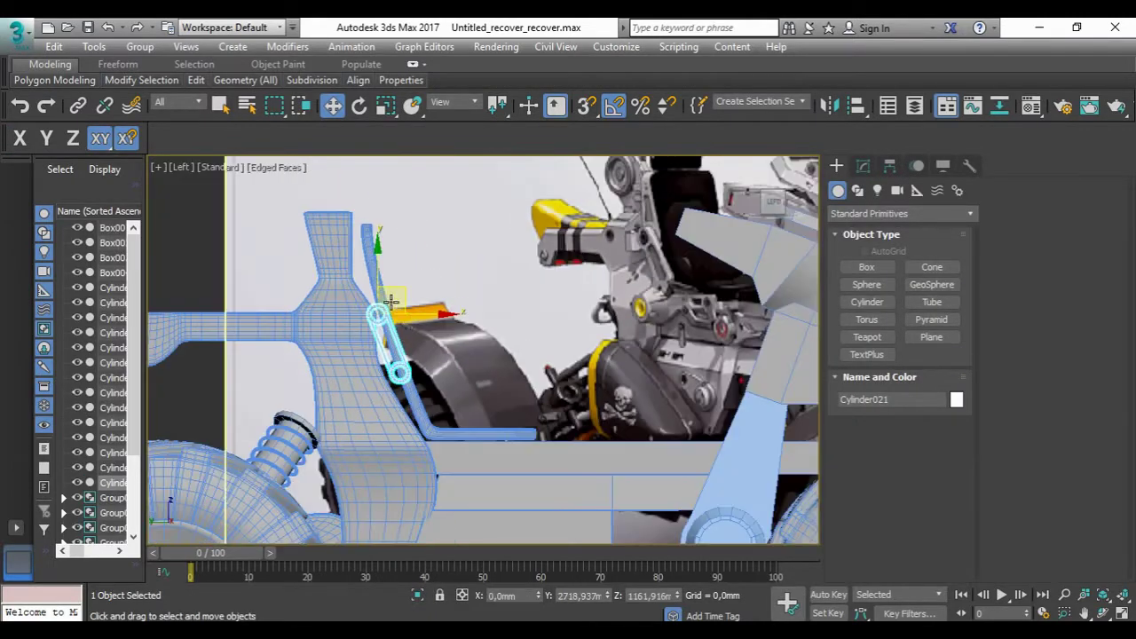
scroll(401, 380, "up", 1)
scroll(402, 379, "down", 2)
Step: Move the link onto the bent strut and stretch it by moving its top-ring vertices
mouse_move(401, 379)
left_mouse_down()
mouse_move(402, 360)
mouse_move(411, 366)
left_mouse_up()
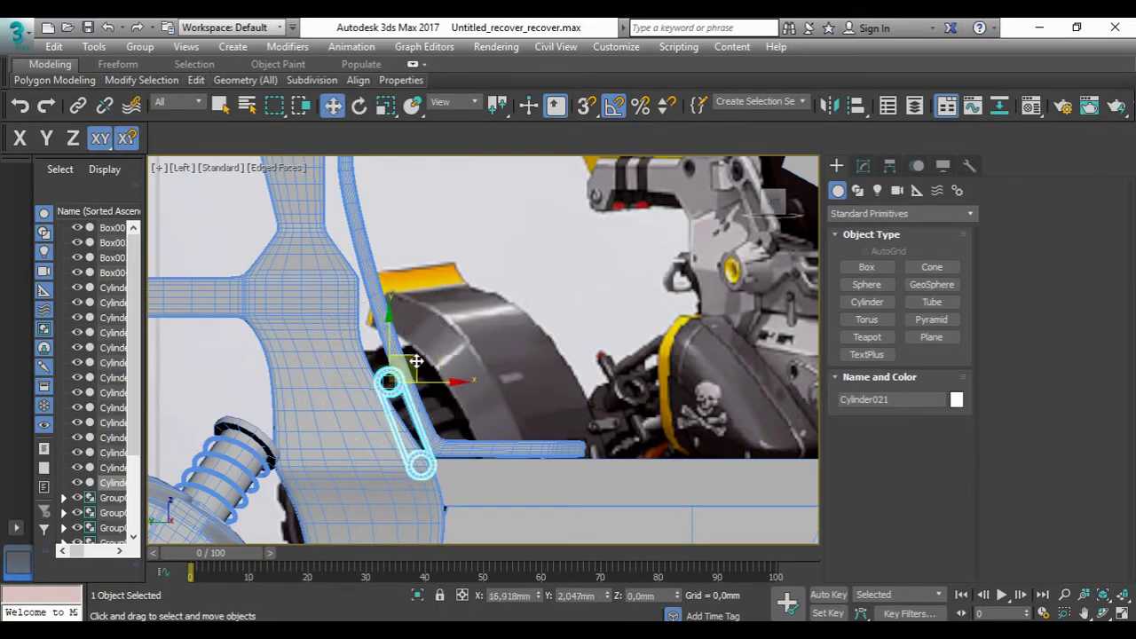
left_click(864, 166)
key("1")
left_click_drag(359, 364, 403, 408)
left_click_drag(410, 354, 382, 261)
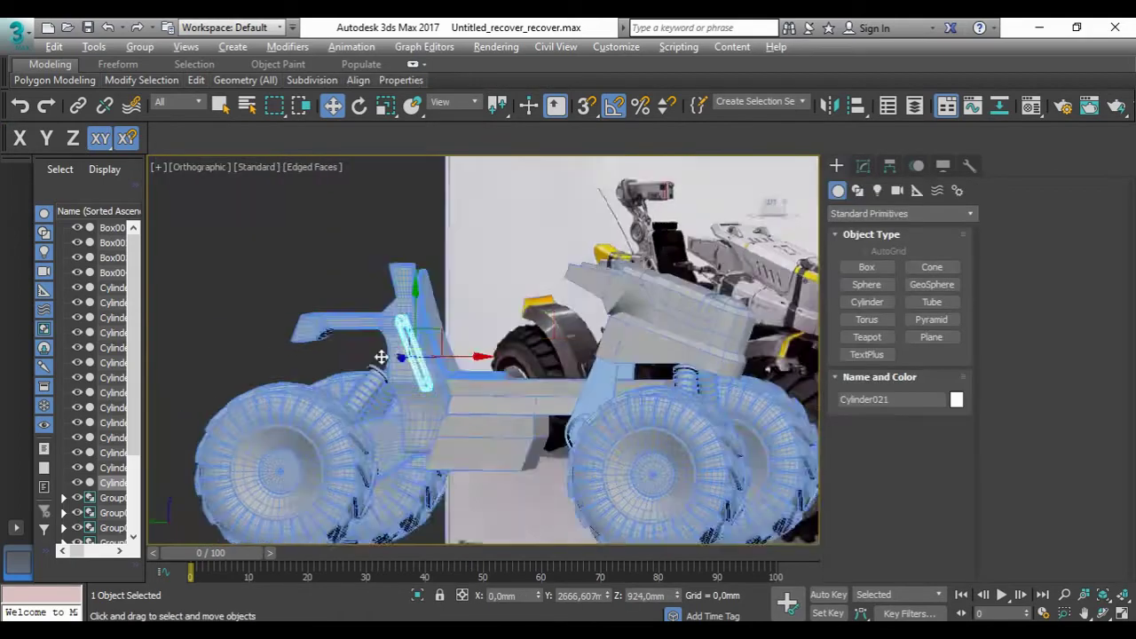
key("l")
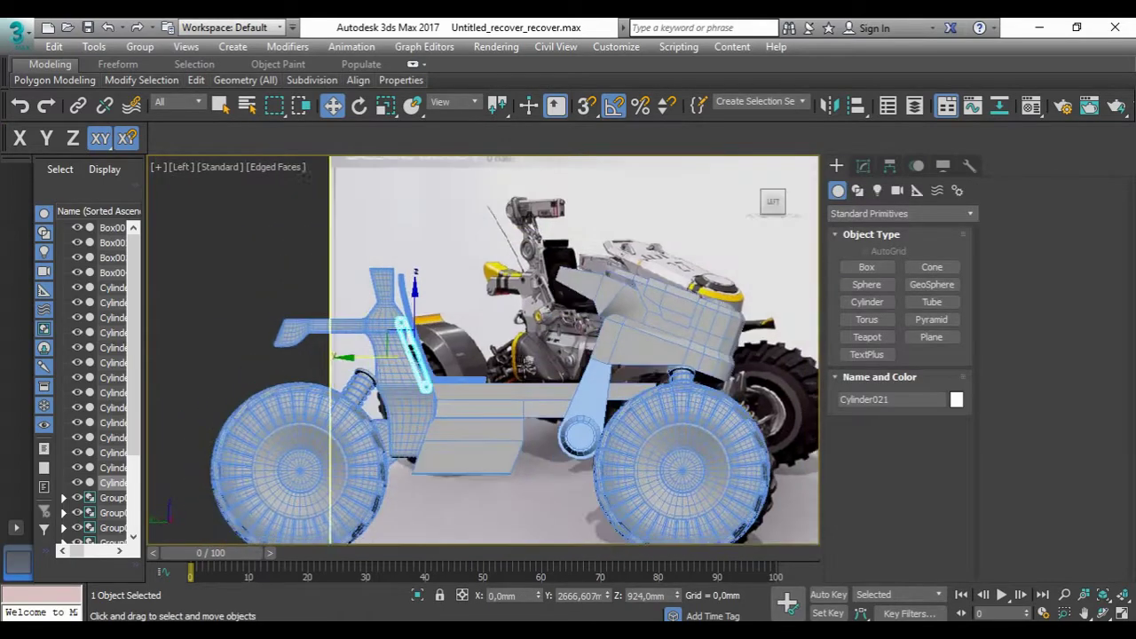
scroll(451, 373, "up", 5)
Step: Shift-rotate the link by -90 degrees to create a copy
key("e")
left_click_drag(451, 372, 550, 266, "shift")
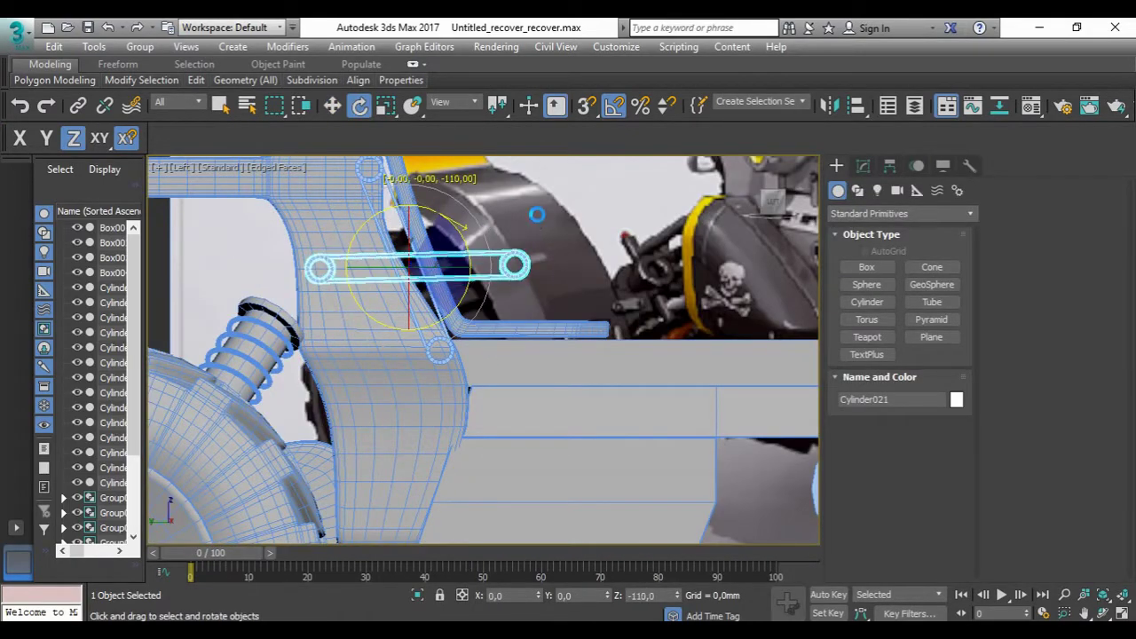
left_click(564, 410)
scroll(533, 355, "down", 3)
key("w")
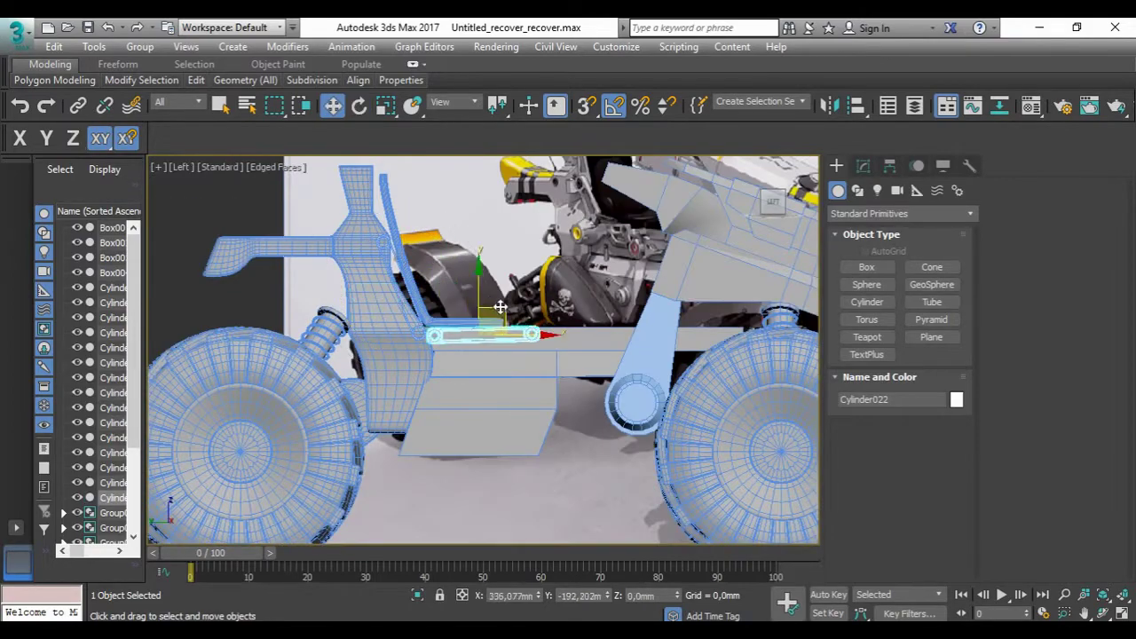
scroll(396, 330, "up", 4)
scroll(397, 330, "down", 3)
scroll(401, 372, "up", 3)
Step: Scale the copied link and adjust it with angle snapping turned off
key("r")
mouse_move(448, 335)
left_mouse_down()
mouse_move(453, 357)
mouse_move(490, 361)
mouse_move(502, 338)
left_mouse_up()
key("w")
key("a")
key("e")
key("w")
Step: Rescale the slanted link on the strut to fit
left_click(279, 330)
key("r")
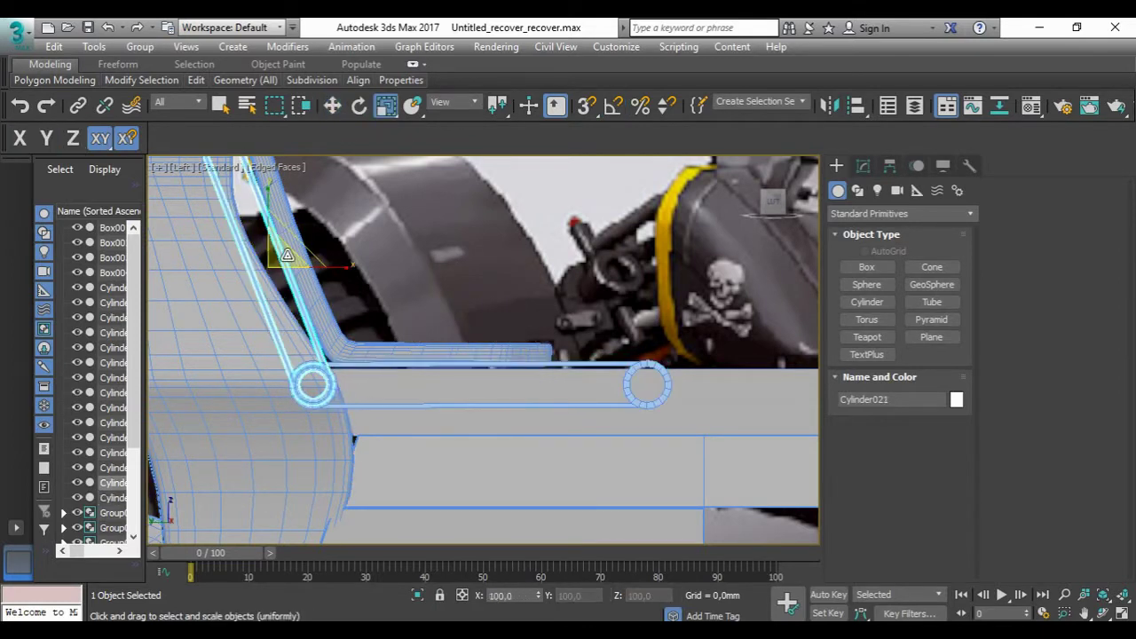
left_click_drag(288, 244, 281, 218)
key("w")
mouse_move(281, 218)
middle_mouse_down("alt")
mouse_move(543, 431)
mouse_move(611, 363)
middle_mouse_up("alt")
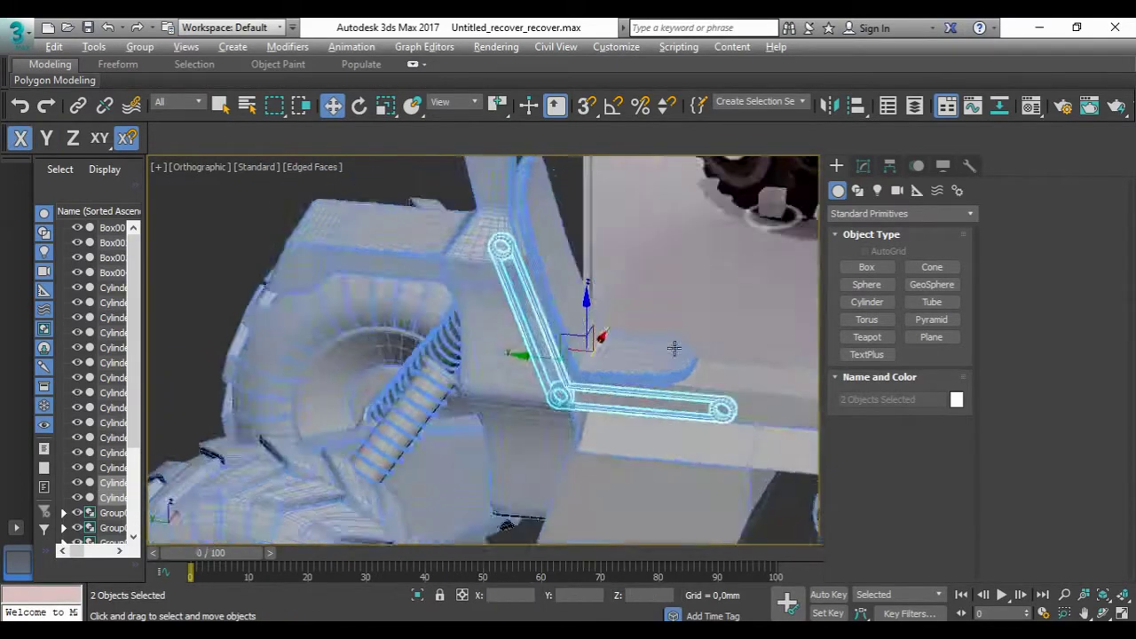
Step: Rescale Box003 under the strut around a changed scaling centre
scroll(721, 305, "down", 3)
middle_click_drag(721, 304, 669, 411, "alt")
left_click(670, 411)
key("r")
scroll(520, 405, "up", 3)
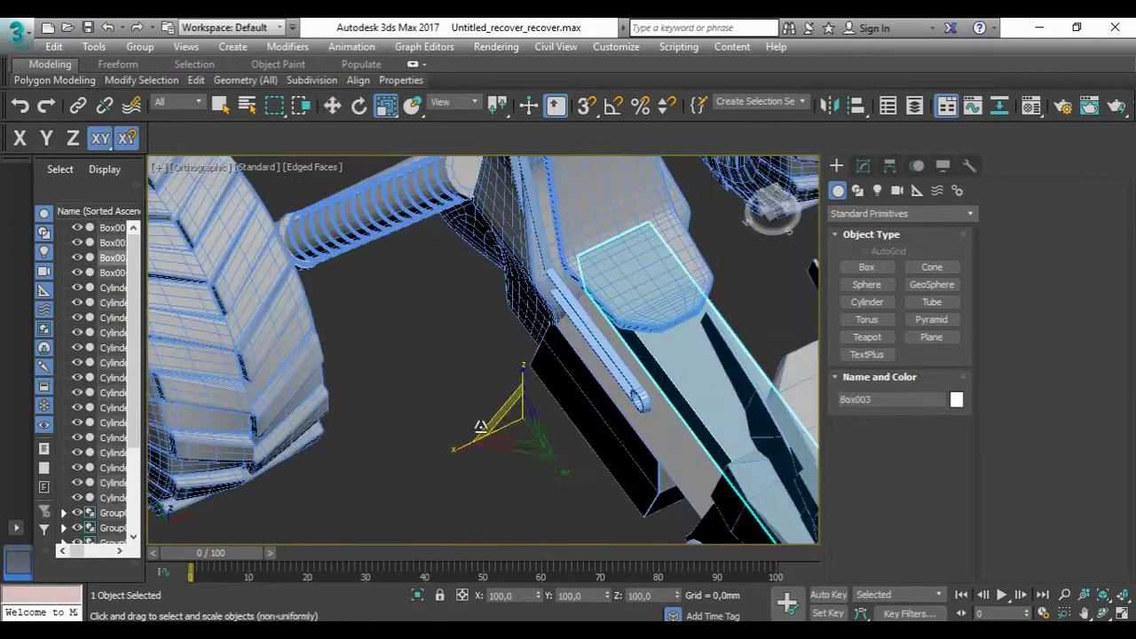
scroll(454, 447, "down", 5)
scroll(454, 447, "up", 5)
left_click_drag(497, 105, 497, 160)
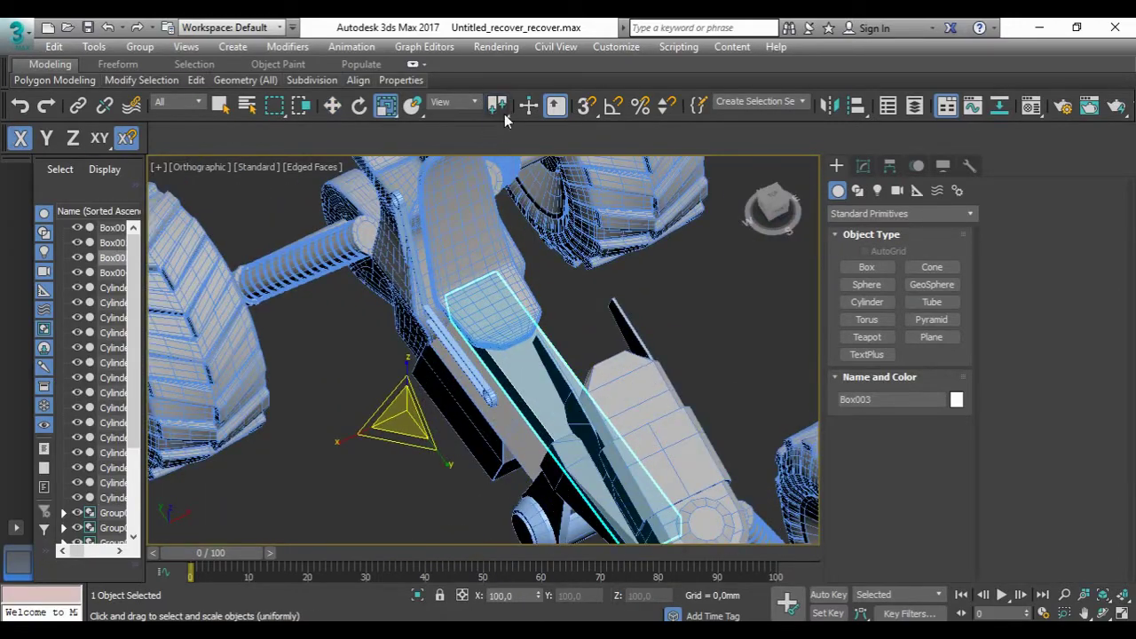
Step: Edit six end vertices of Box002 beneath its Chamfer modifier, constrained to X
middle_click_drag(489, 449, 466, 486, "alt")
left_click(466, 487)
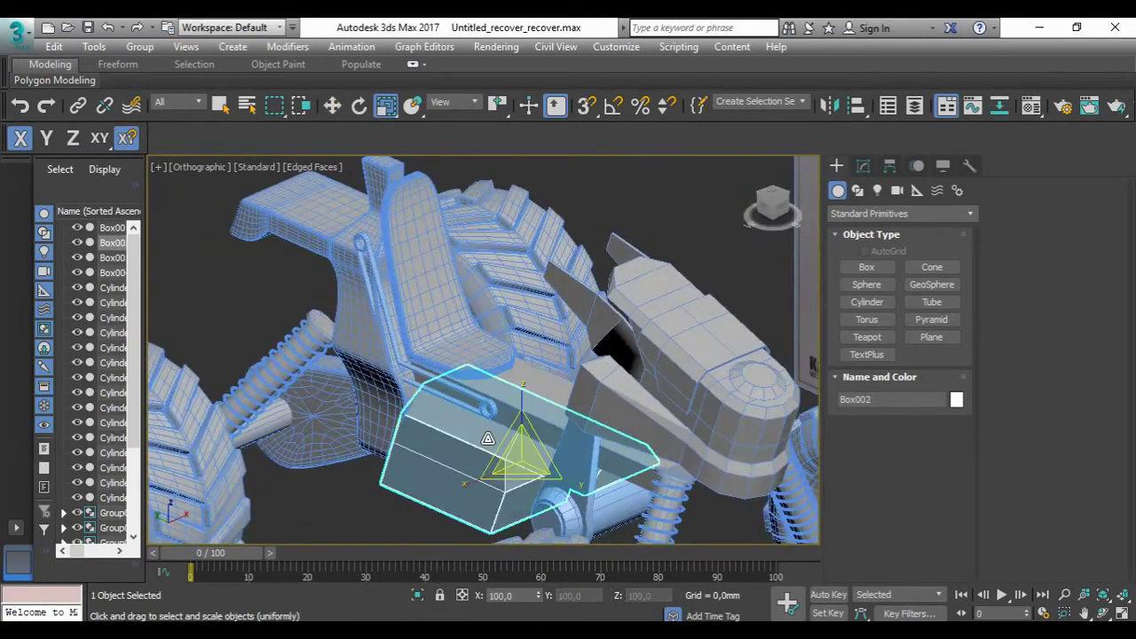
left_click(862, 166)
middle_click_drag(532, 426, 674, 391, "alt")
left_click(872, 251)
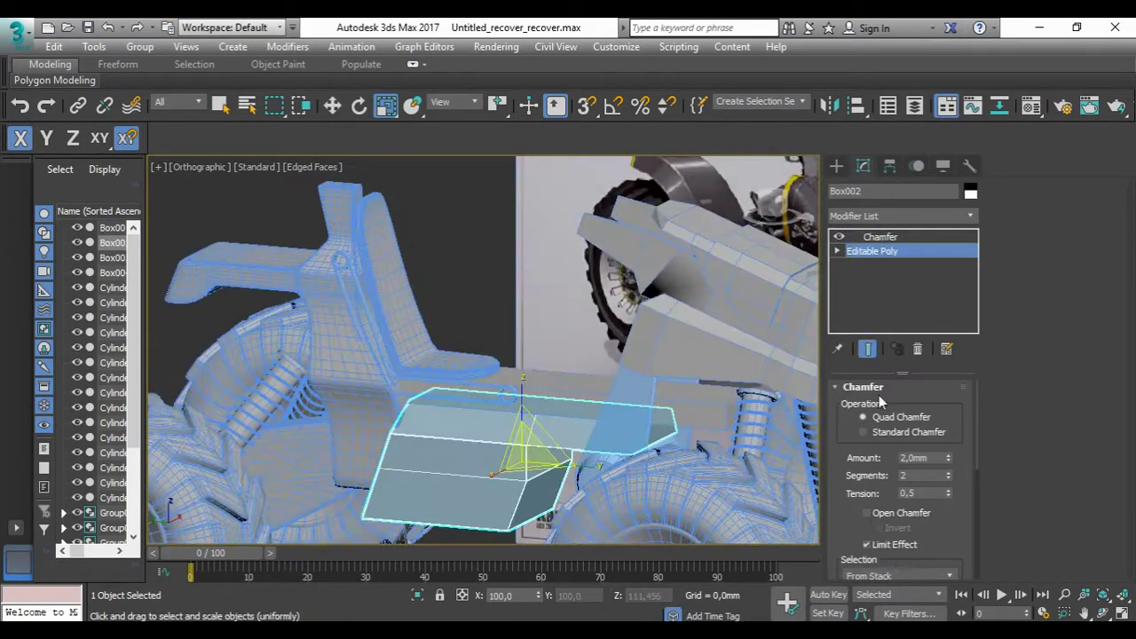
key("1")
mouse_move(778, 399)
middle_mouse_down("alt")
mouse_move(674, 426)
mouse_move(609, 469)
middle_mouse_up("alt")
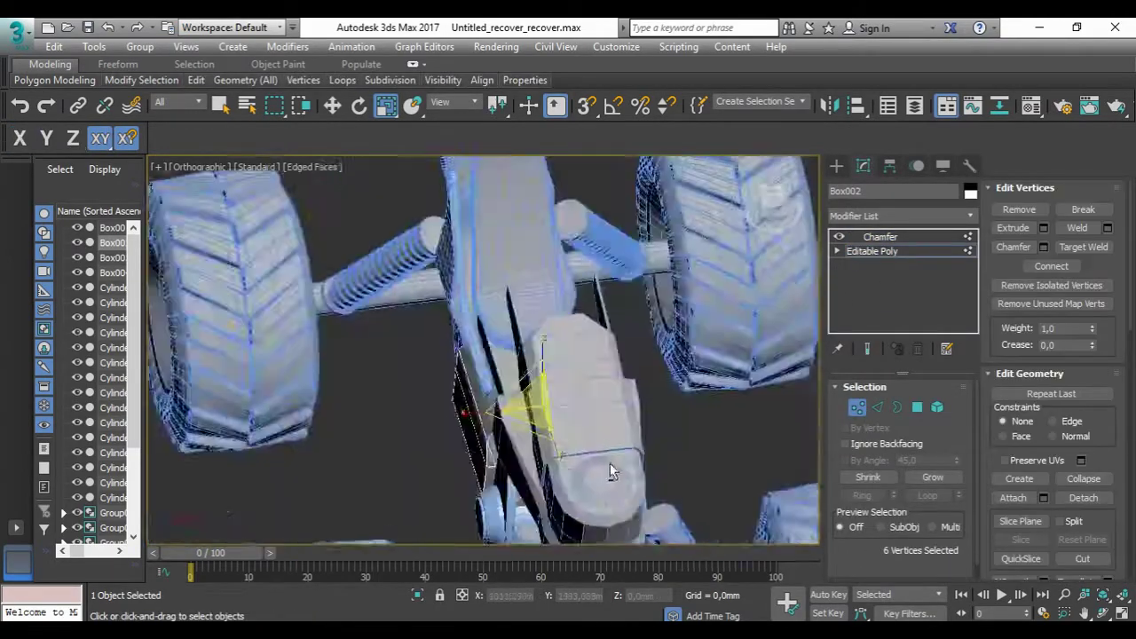
scroll(544, 445, "up", 3)
key("F5")
left_click(836, 166)
Step: Widen the smoothed block Box001's selected vertices to 119% along X
mouse_move(622, 311)
middle_mouse_down("alt")
mouse_move(601, 346)
mouse_move(422, 385)
middle_mouse_up("alt")
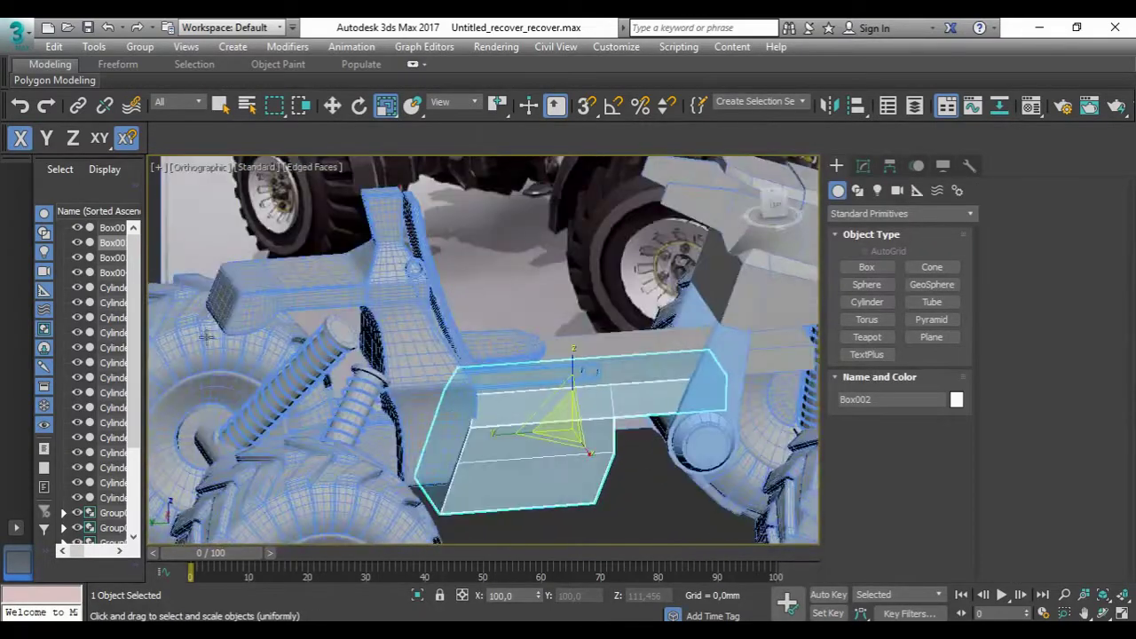
left_click(422, 385)
left_click(871, 251)
key("1")
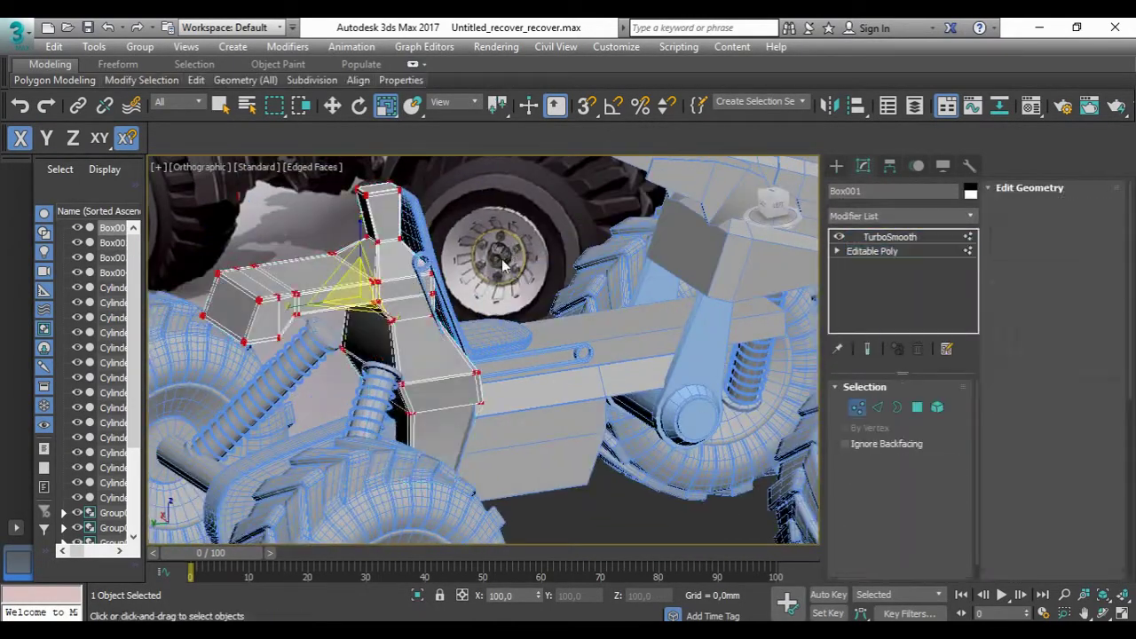
middle_click_drag(423, 385, 267, 461, "alt")
key("z")
mouse_move(461, 302)
middle_mouse_down("alt")
mouse_move(651, 375)
mouse_move(517, 437)
middle_mouse_up("alt")
left_click_drag(517, 437, 459, 451)
key("1")
Step: Turn off Edged Faces with F4 and select the lower link bar
scroll(697, 388, "down", 3)
mouse_move(697, 387)
middle_mouse_down("alt")
mouse_move(654, 322)
mouse_move(533, 337)
middle_mouse_up("alt")
key("F4")
left_click(471, 360)
Step: Shift-move both link bars to clone them on the buggy's other side
key("z")
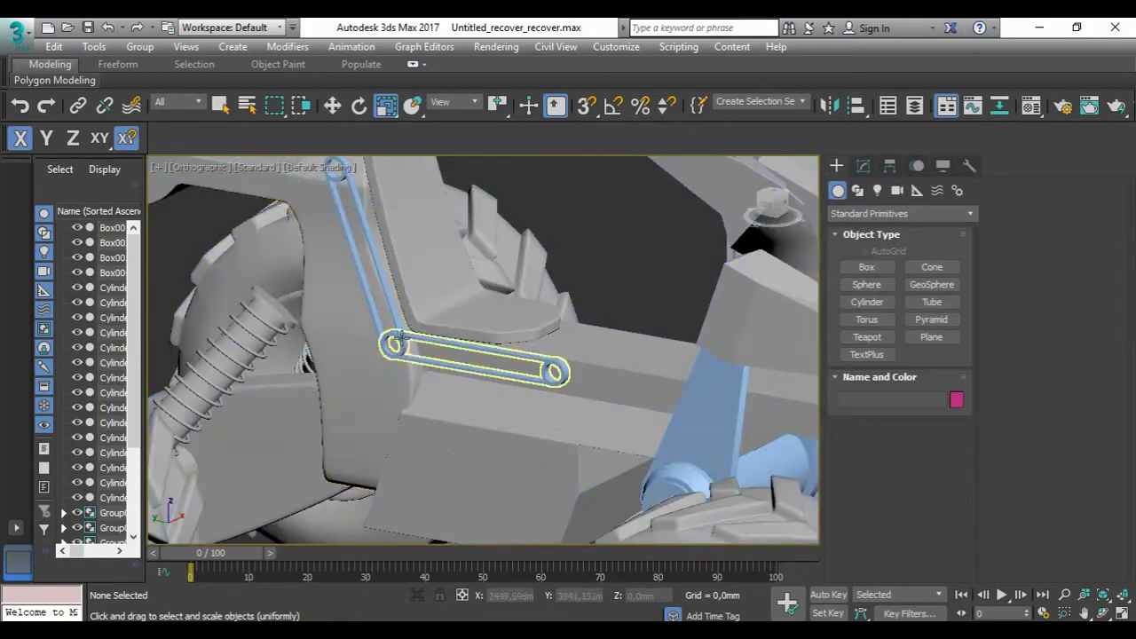
scroll(488, 289, "up", 3)
mouse_move(488, 288)
middle_mouse_down("alt")
mouse_move(462, 337)
mouse_move(406, 372)
middle_mouse_up("alt")
left_click(406, 373, "ctrl")
key("w")
left_click_drag(406, 376, 248, 385, "shift")
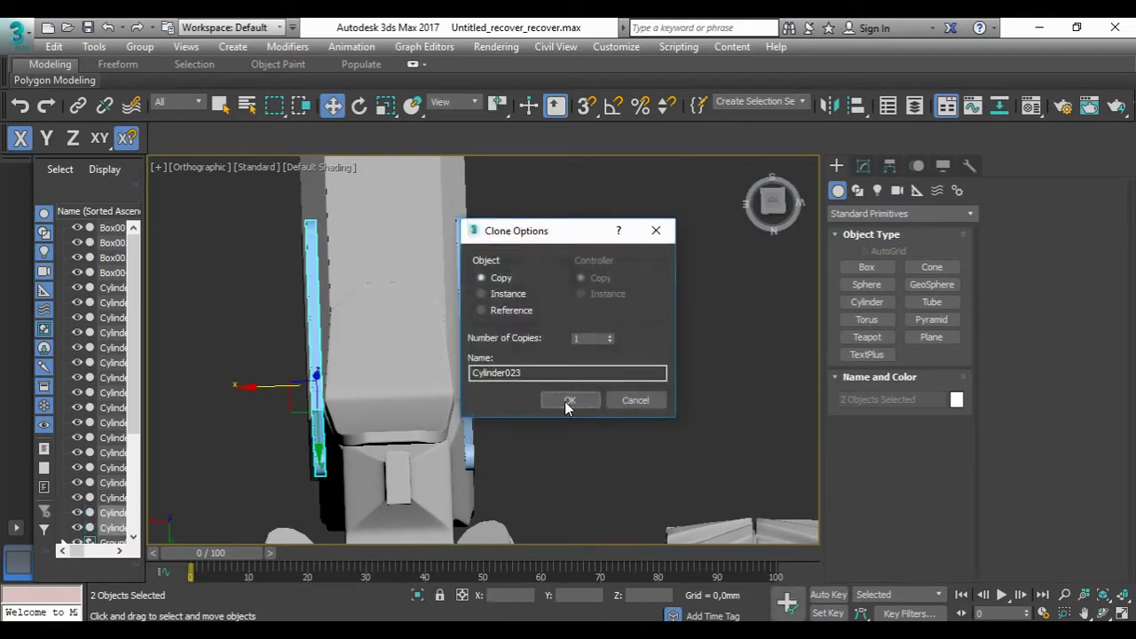
left_click(568, 397)
Step: Create a cylinder pin at the link joint and convert it to Editable Poly
middle_click_drag(568, 398, 380, 250, "alt")
key("l")
scroll(422, 362, "up", 8)
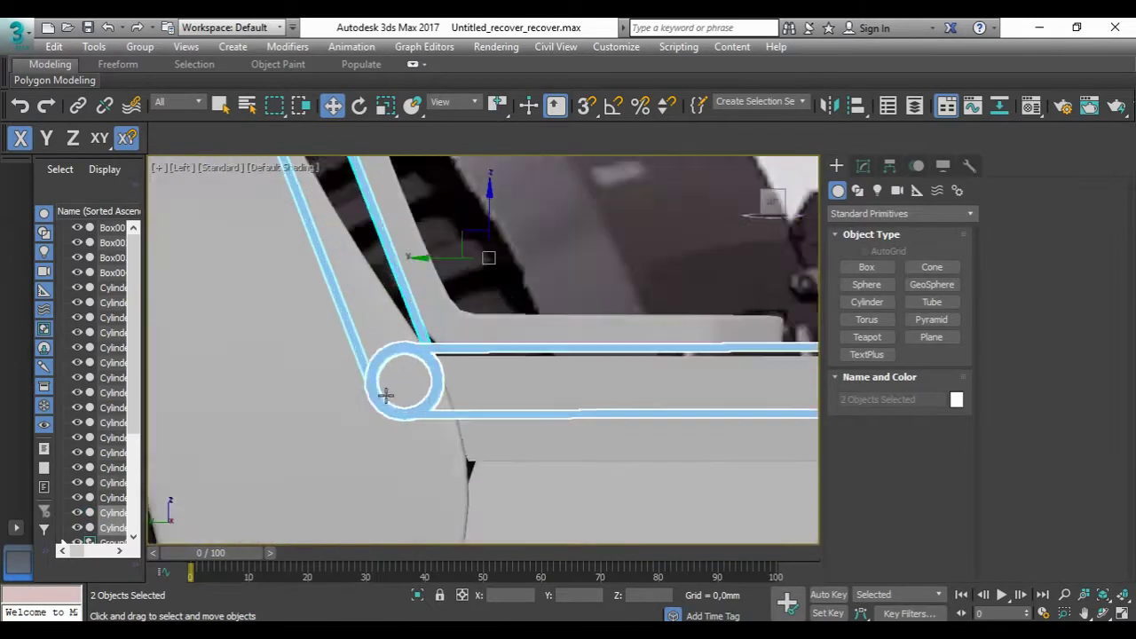
left_click_drag(421, 362, 484, 364)
left_click(422, 281)
middle_click_drag(457, 315, 442, 338, "alt")
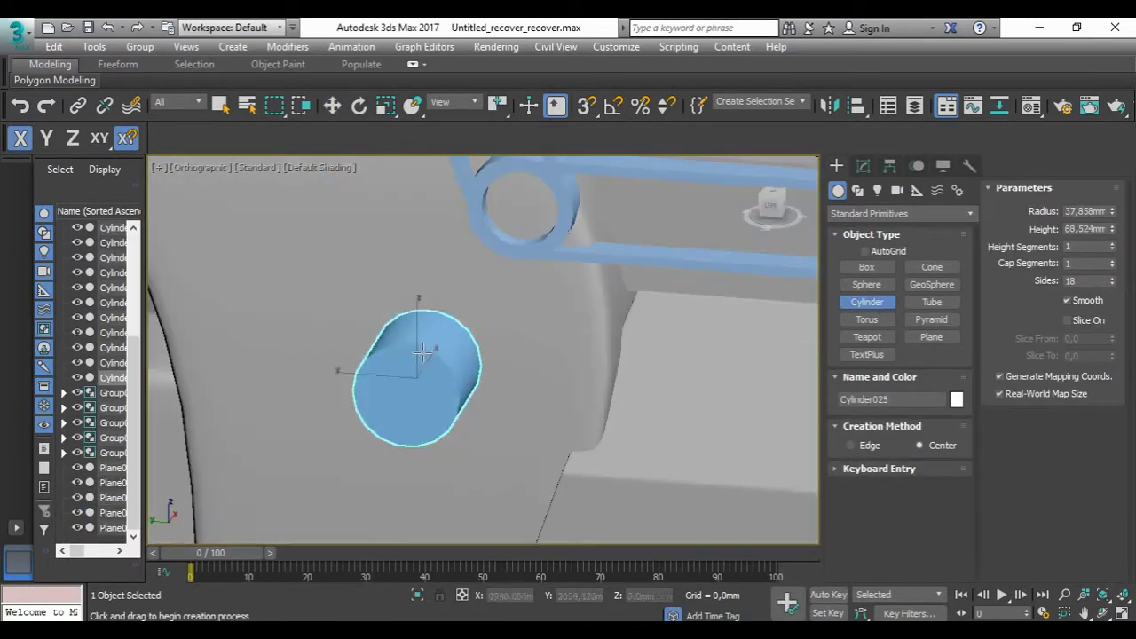
key("w")
left_click_drag(442, 337, 529, 188)
right_click(529, 189)
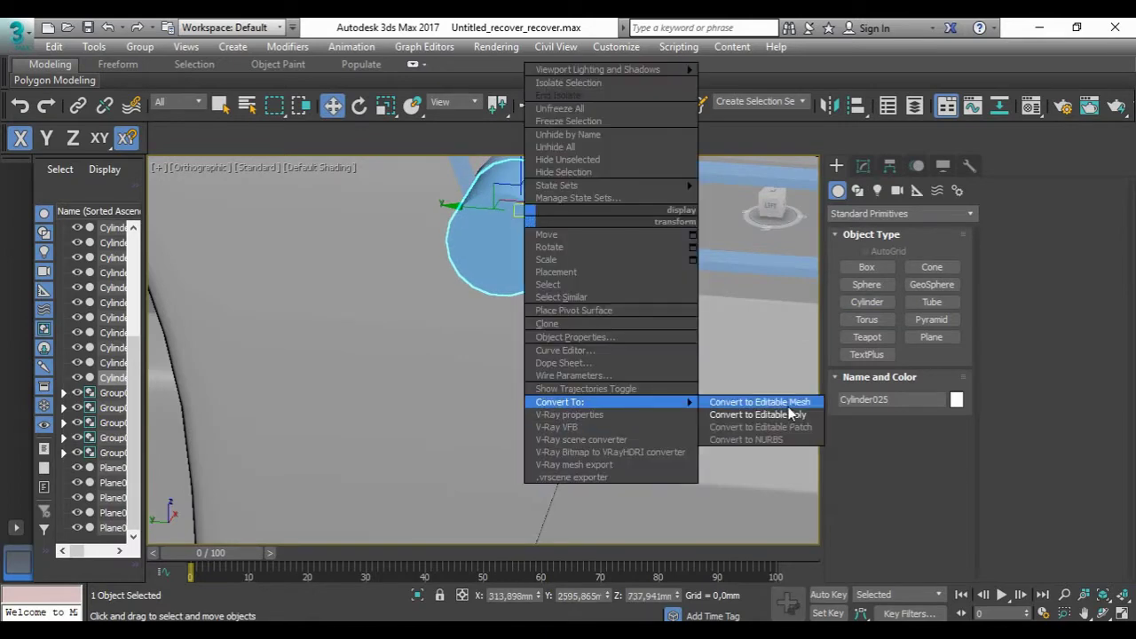
left_click(761, 341)
Step: Inset the pin's end cap and outline it by -14,14mm
key("4")
left_click(521, 245)
key("z")
left_click(1107, 247)
left_click(492, 407)
left_click(1106, 227)
left_click_drag(494, 357, 492, 364)
left_click(492, 382)
middle_click_drag(492, 383, 541, 355, "alt")
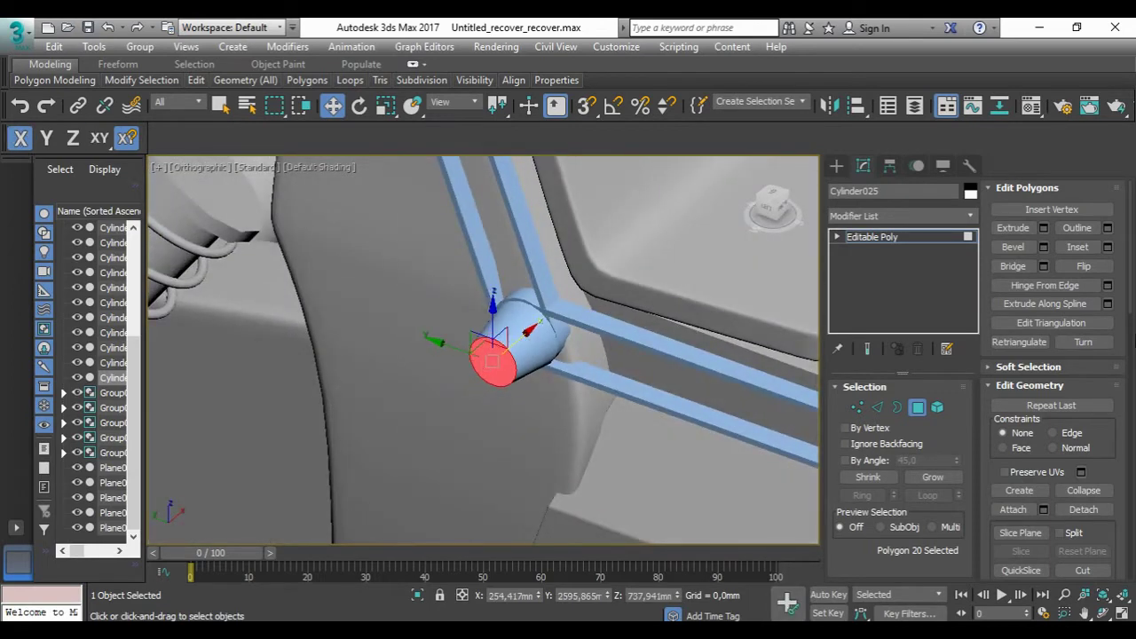
left_click(1107, 247)
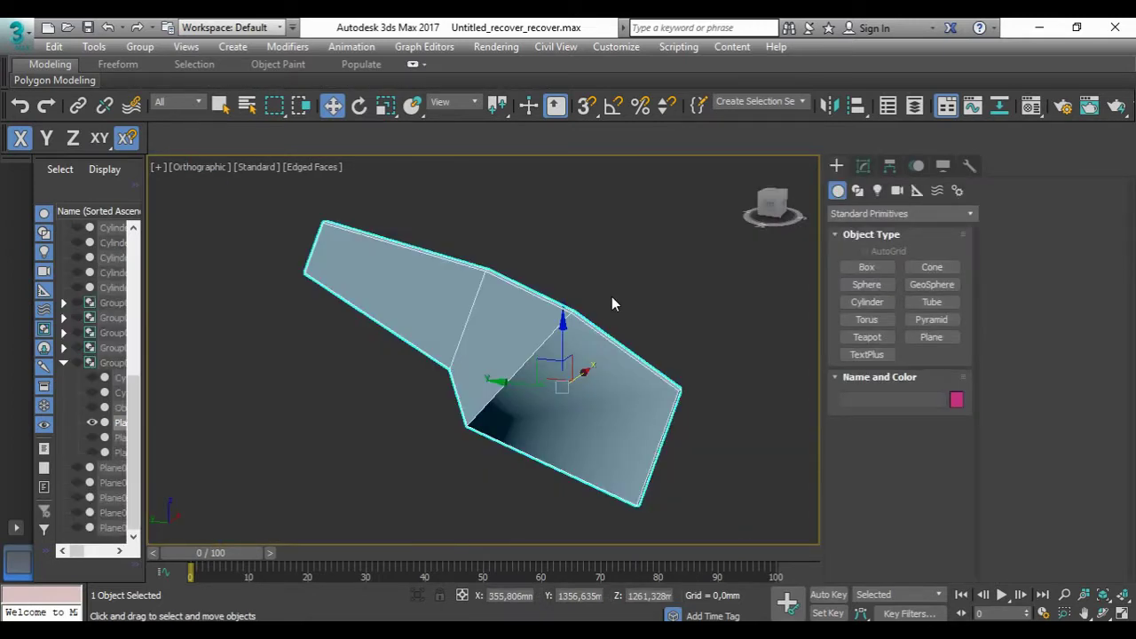
Step: Convert the side panel Plane006 to Editable Poly from the right-click quad menu
right_click(574, 357)
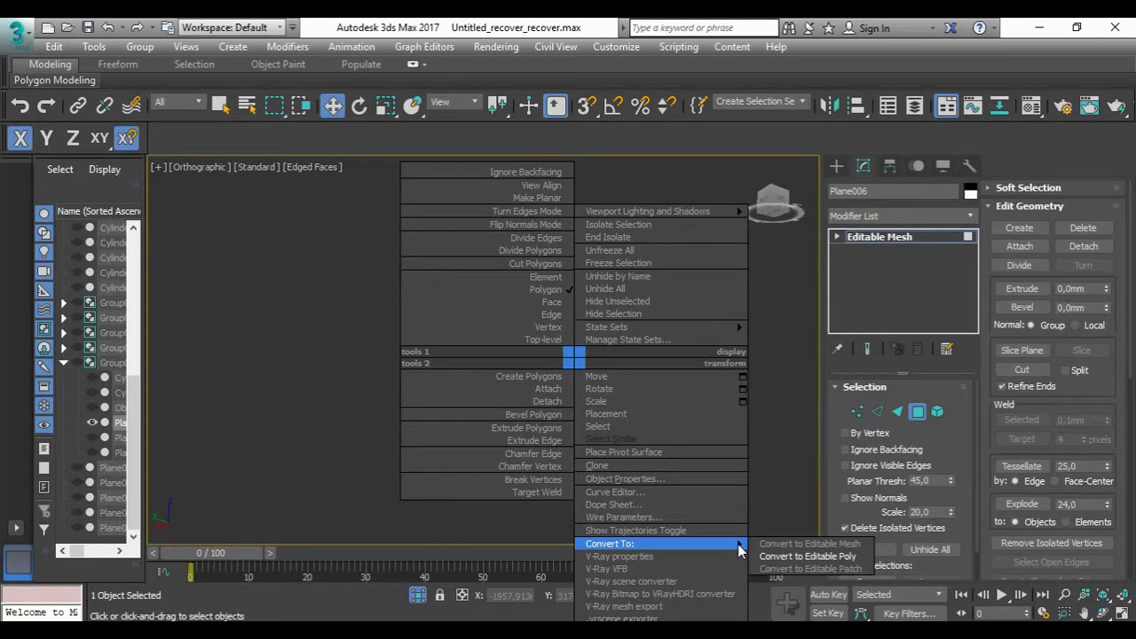
left_click(808, 556)
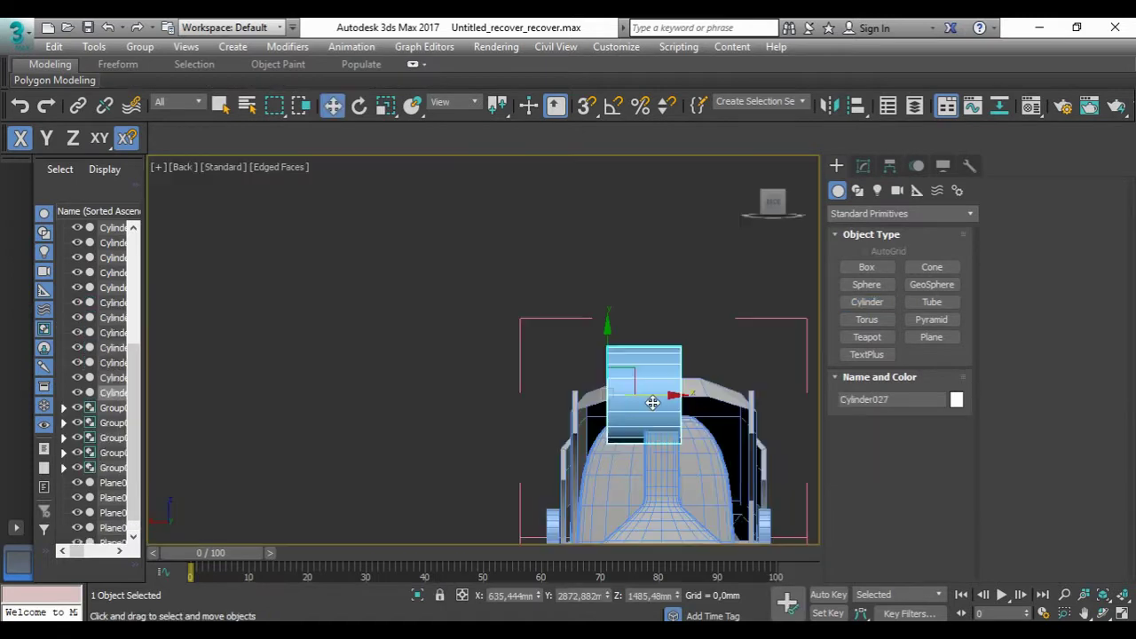
Step: Move Box008's top vertices in the Left view so the angled link meets the handlebar head
scroll(652, 402, "up", 3)
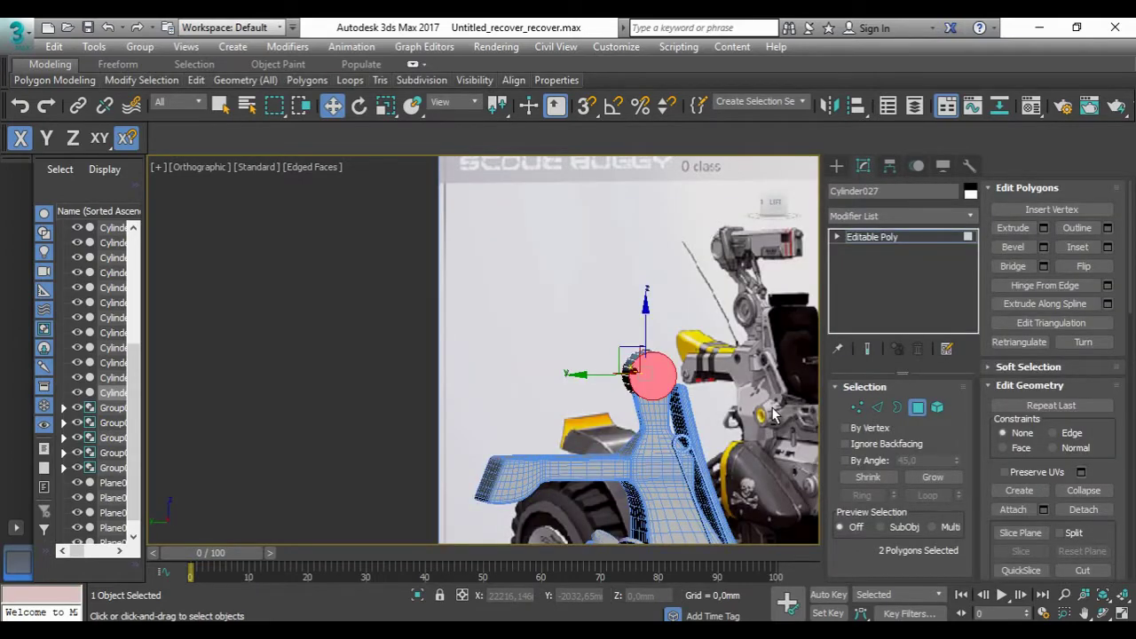
middle_click_drag(772, 414, 772, 319, "alt")
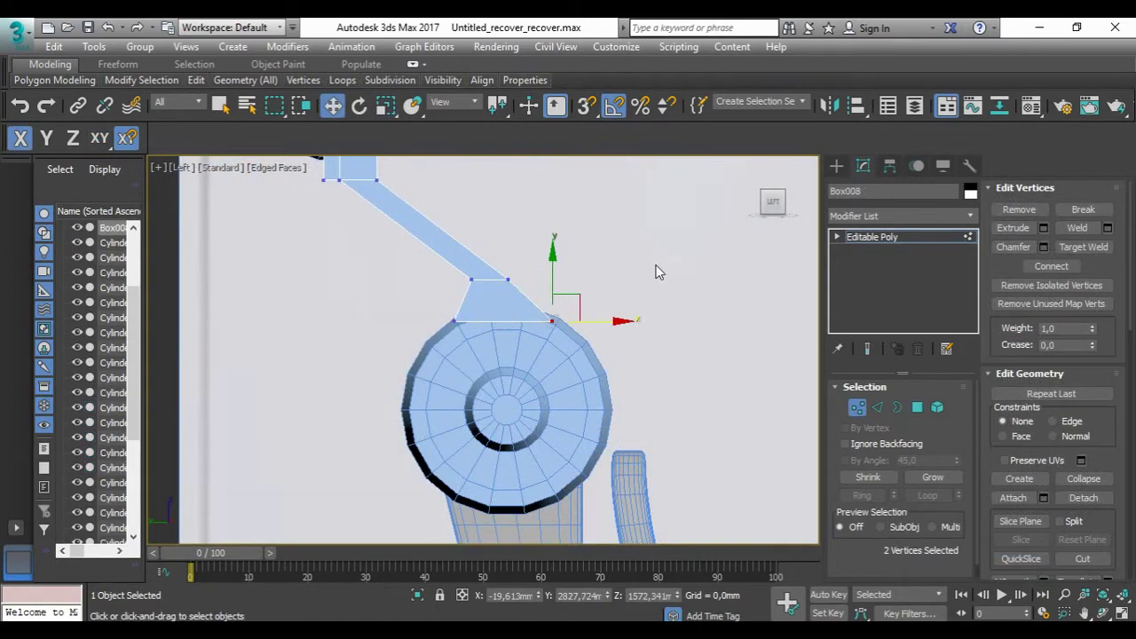
left_click_drag(562, 300, 561, 304)
left_click(517, 258)
mouse_move(406, 317)
middle_mouse_down()
mouse_move(437, 376)
mouse_move(655, 346)
middle_mouse_up()
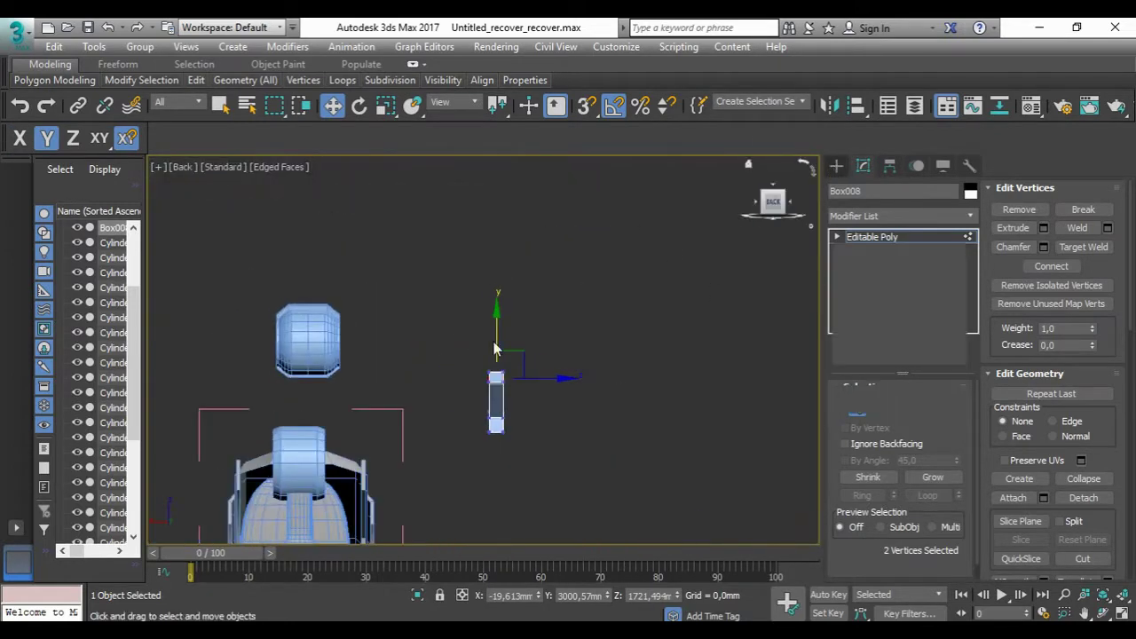
double_click(339, 357)
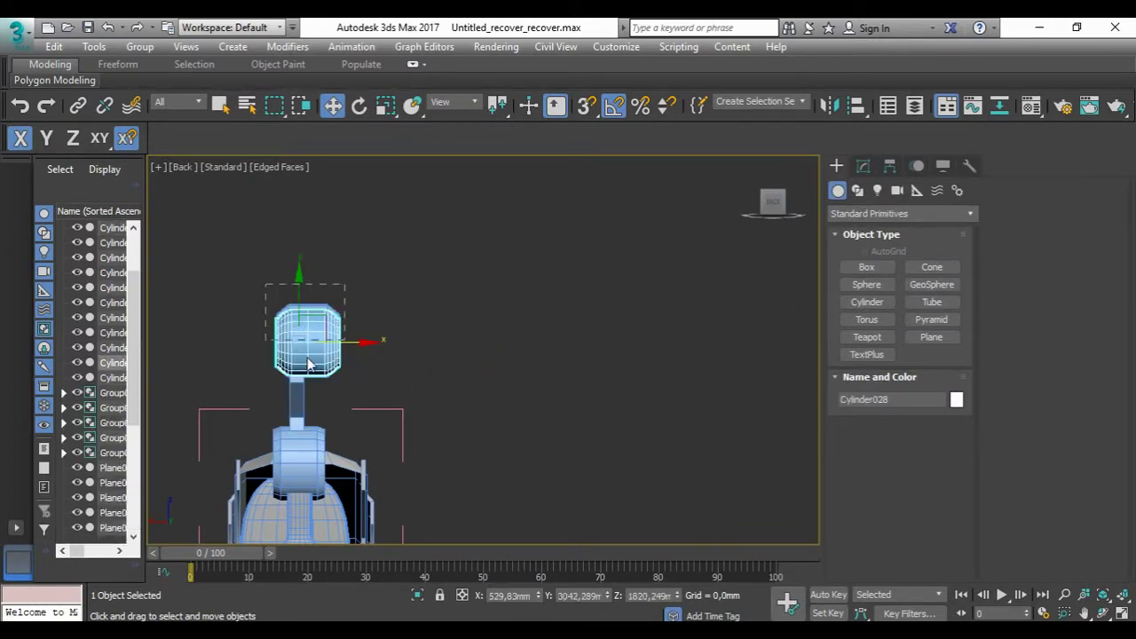
scroll(339, 337, "up", 3)
left_click(298, 417)
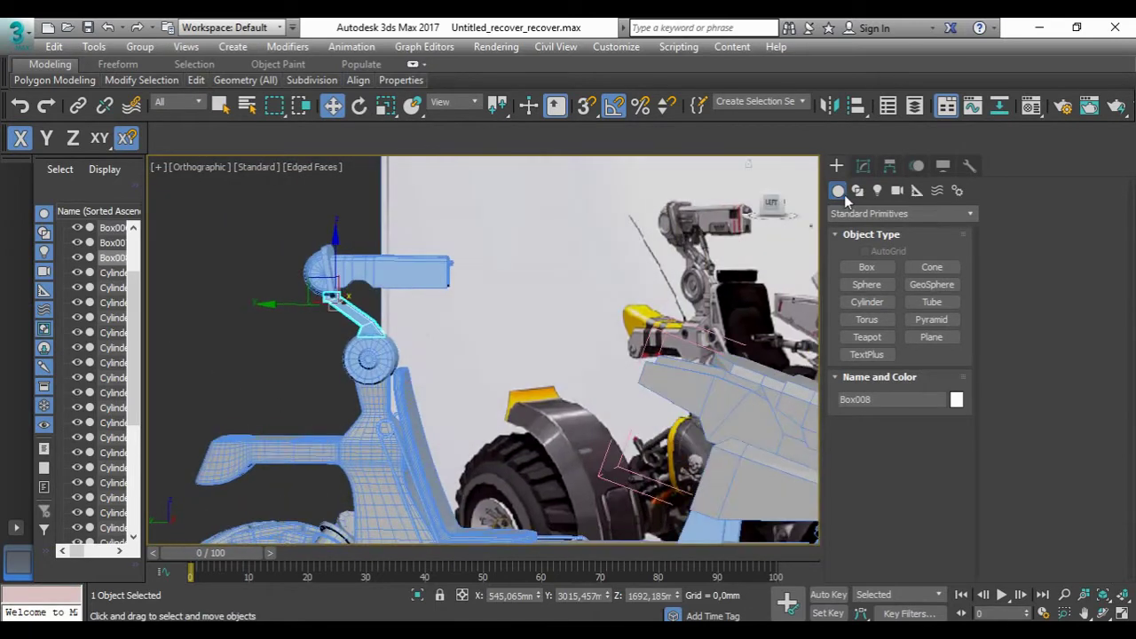
Step: Create a small cylinder beside the arm, then raise, tilt and lengthen it into a pin
left_click(867, 302)
key("l")
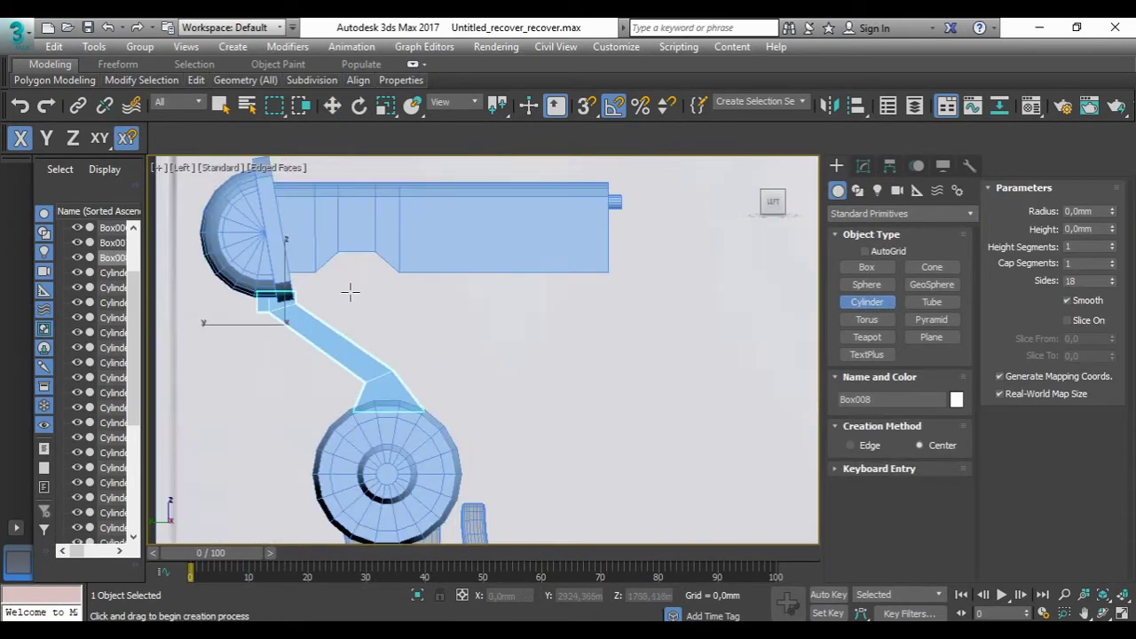
left_click(356, 295)
key("w")
left_click_drag(355, 292, 358, 245)
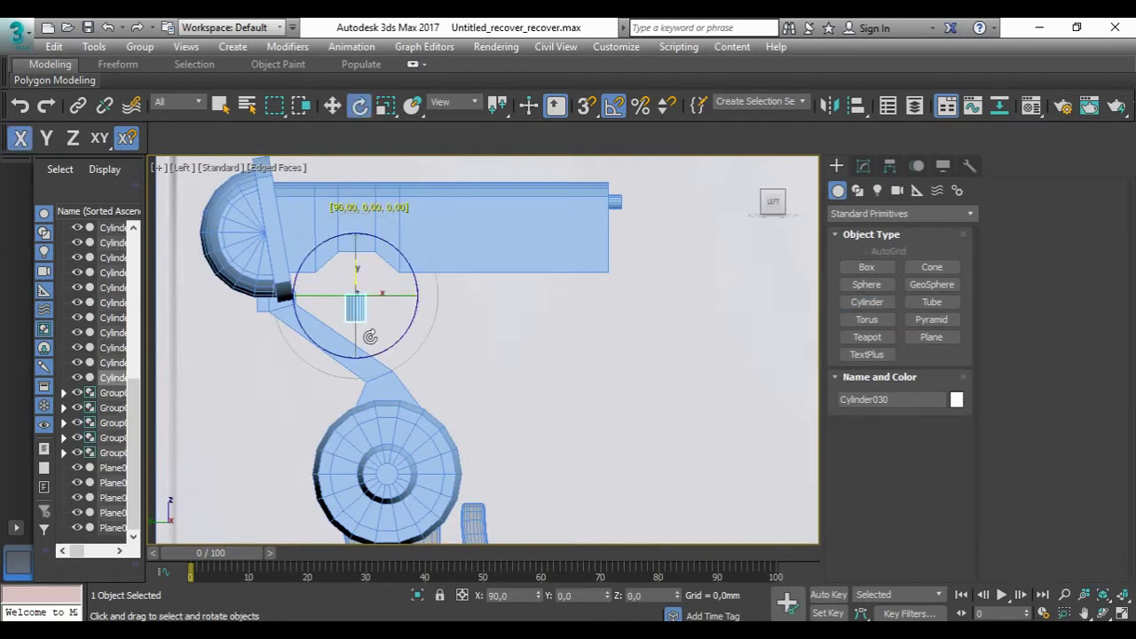
key("e")
left_click_drag(336, 188, 325, 204)
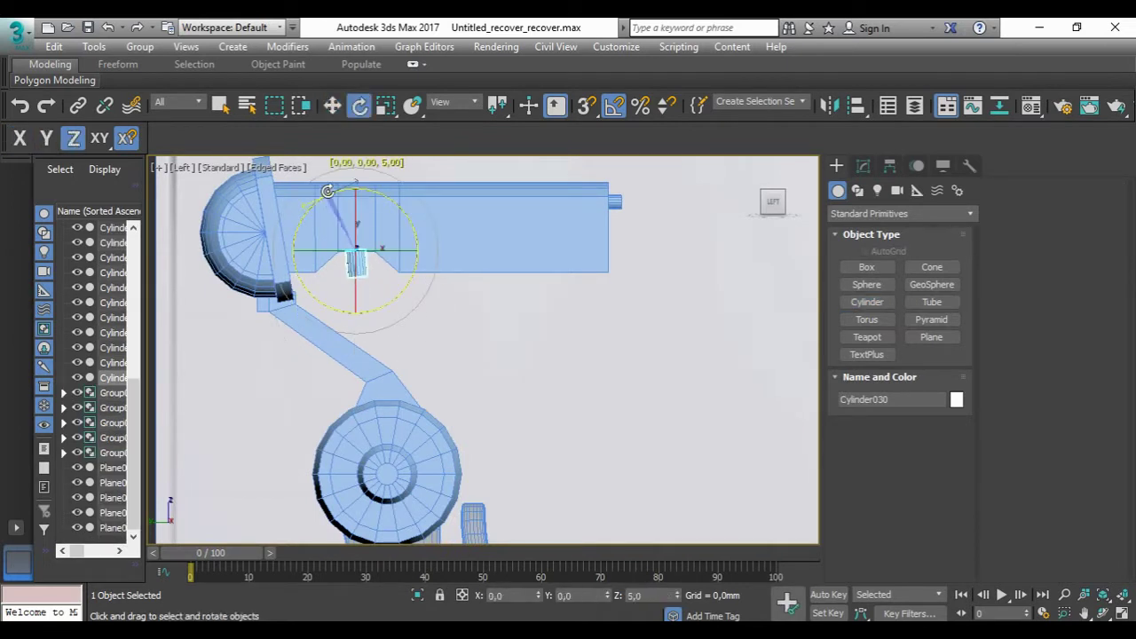
left_click(863, 166)
left_click_drag(959, 428, 925, 292)
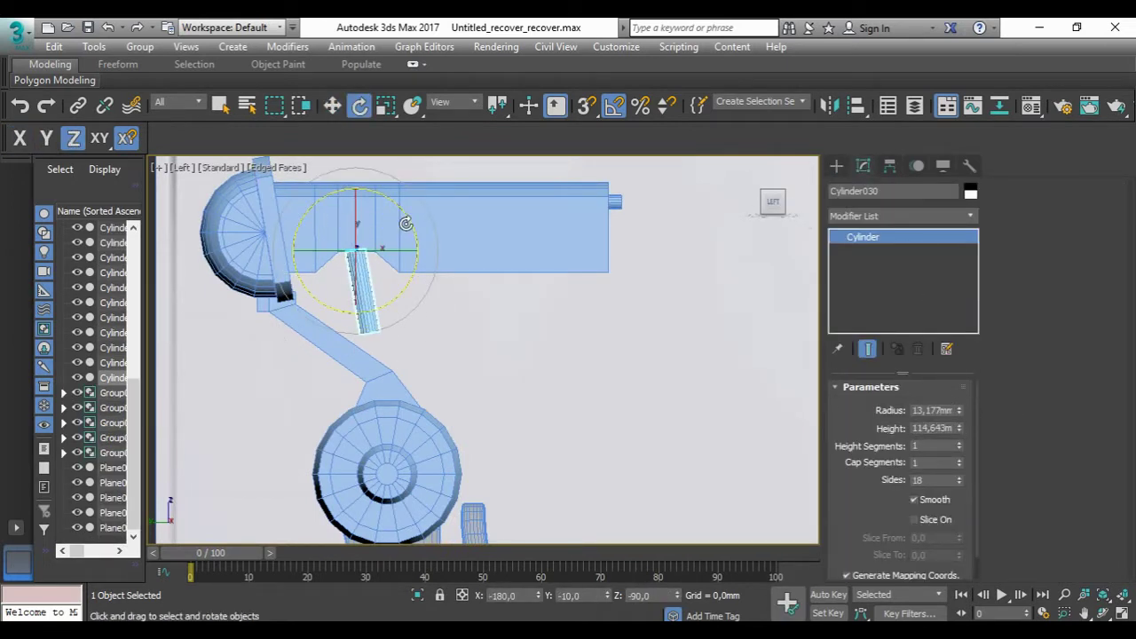
left_click_drag(410, 212, 404, 208)
Step: Convert the pin to Editable Poly, inset its end cap by 5.623mm and extrude it
right_click(371, 302)
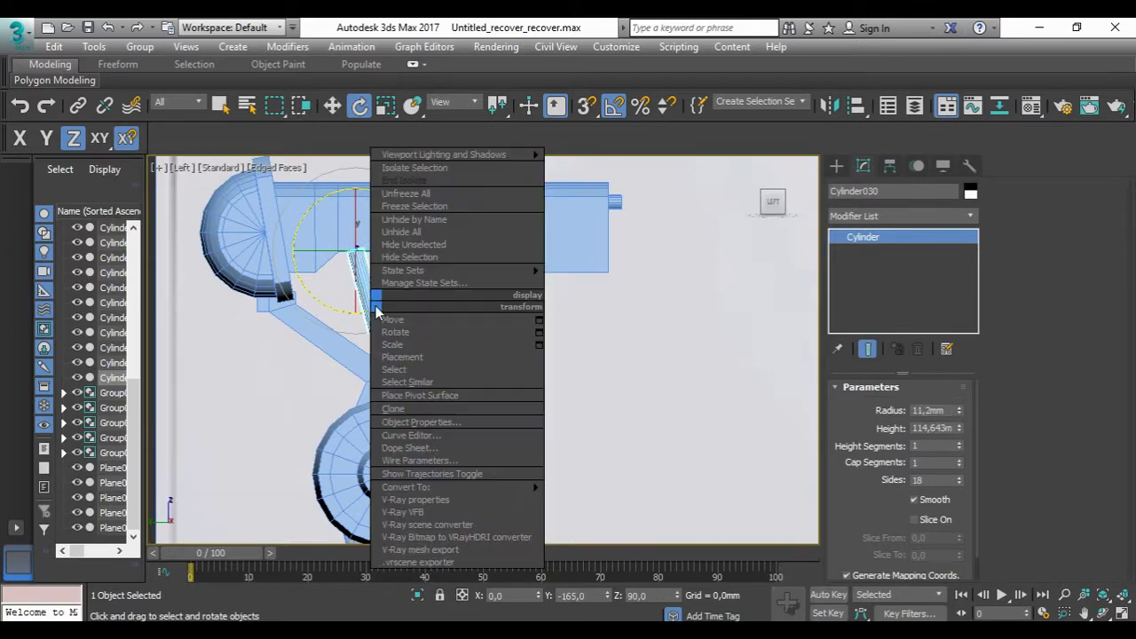
left_click(604, 499)
key("4")
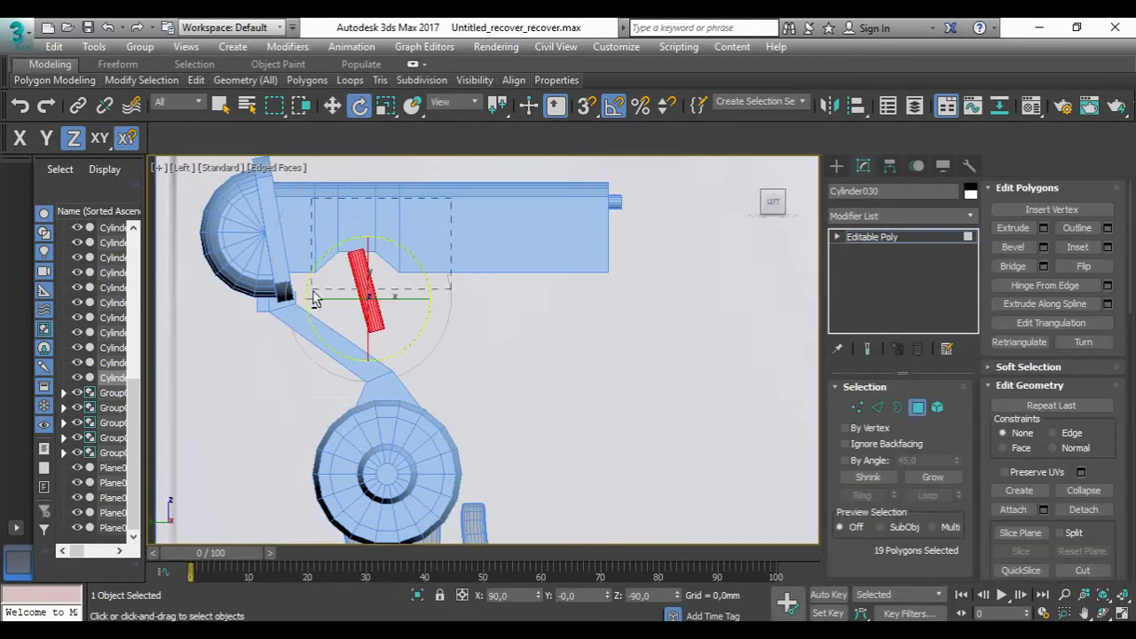
middle_click_drag(442, 366, 480, 373, "alt")
scroll(480, 373, "up", 3)
left_click_drag(496, 384, 499, 381)
left_click(494, 409)
key("l")
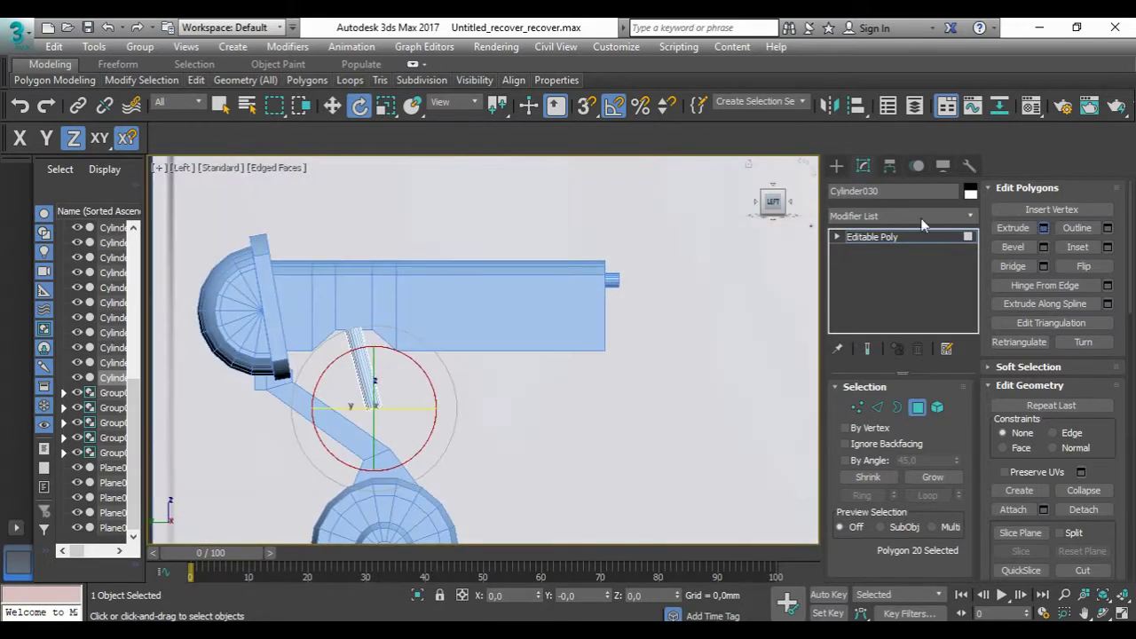
key("shift+e")
left_click(491, 409)
Step: Move the pin into the handlebar arm and center it sideways using the Front view
middle_click_drag(491, 410, 412, 372, "alt")
key("w")
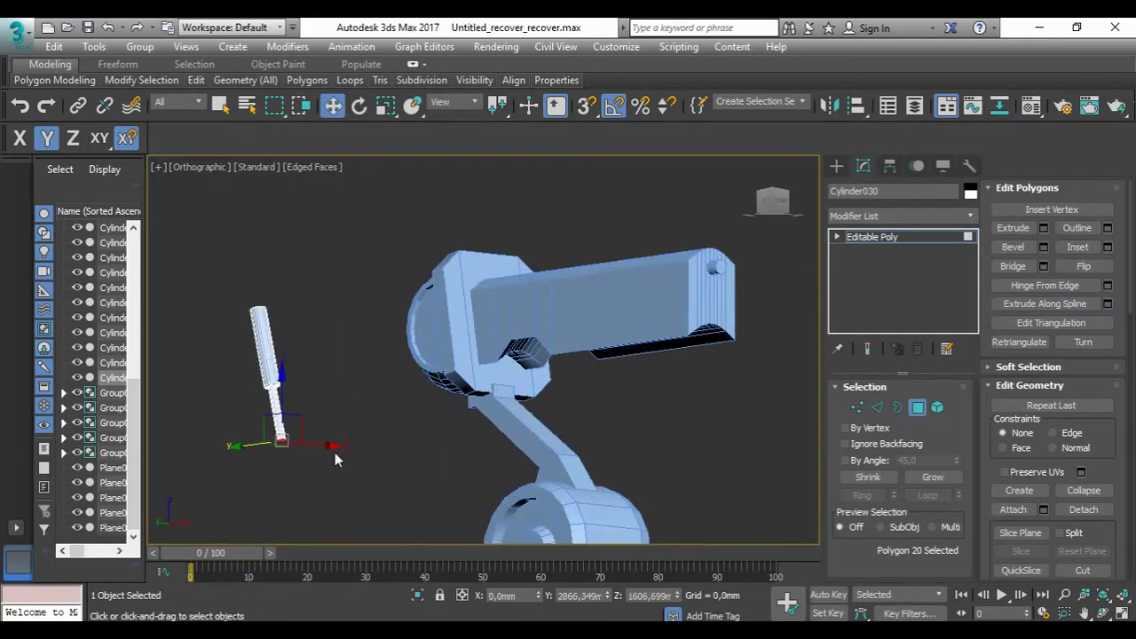
mouse_move(340, 451)
left_mouse_down()
mouse_move(538, 342)
mouse_move(591, 362)
left_mouse_up()
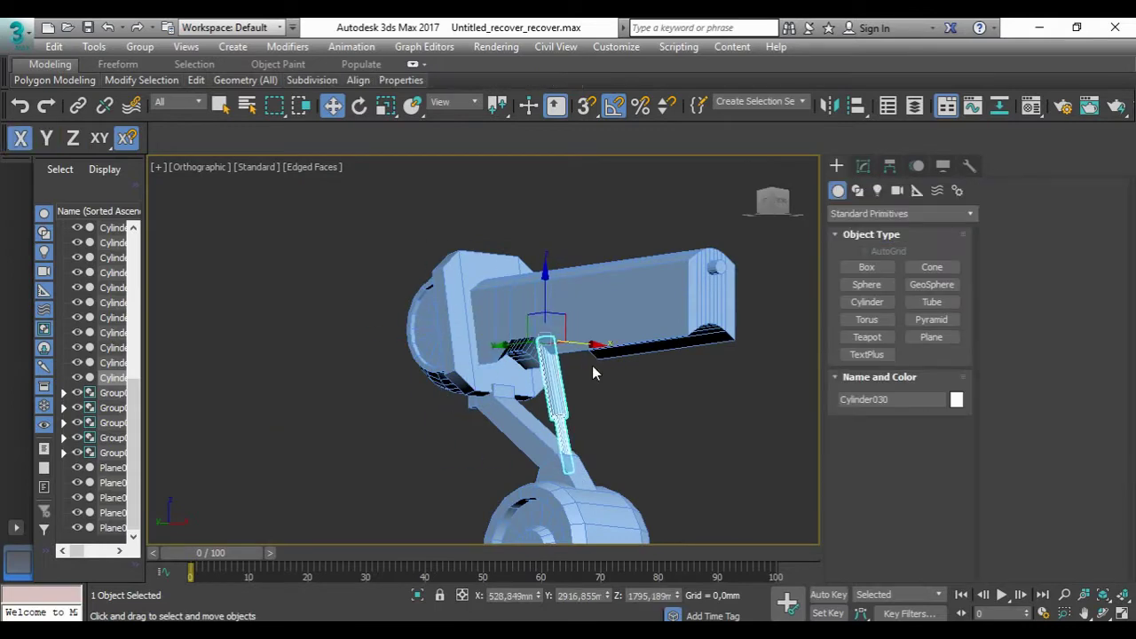
middle_click_drag(591, 363, 730, 265, "alt")
key("f")
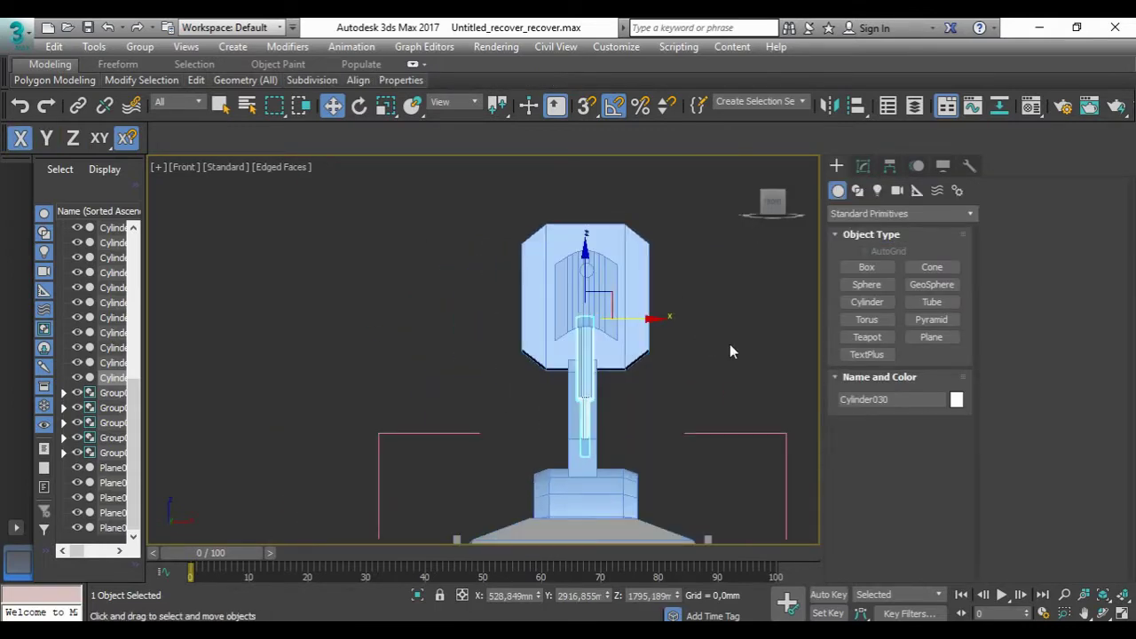
left_click_drag(643, 322, 641, 324)
scroll(641, 324, "down", 3)
middle_click_drag(640, 324, 562, 379, "alt")
scroll(563, 380, "up", 3)
key("l")
scroll(485, 342, "up", 3)
scroll(485, 343, "up", 2)
left_click(867, 267)
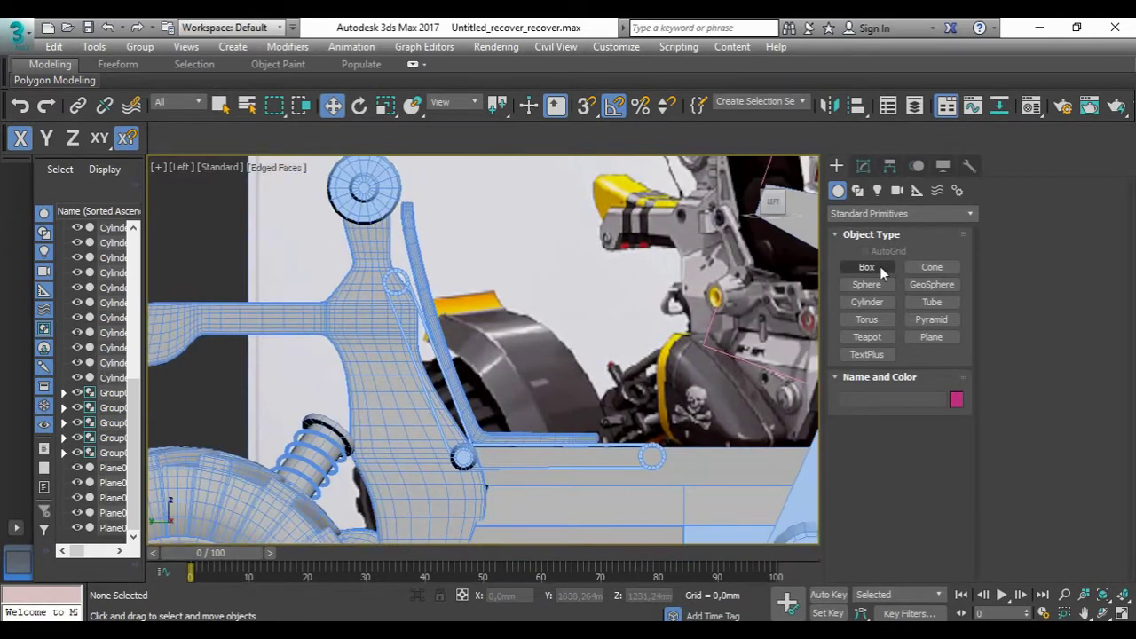
Step: Draw a thin box beside the frame tube near the seat back and convert it to Editable Poly
scroll(414, 264, "up", 3)
left_click_drag(416, 252, 442, 306)
left_click(442, 306)
right_click(442, 306)
right_click(449, 253)
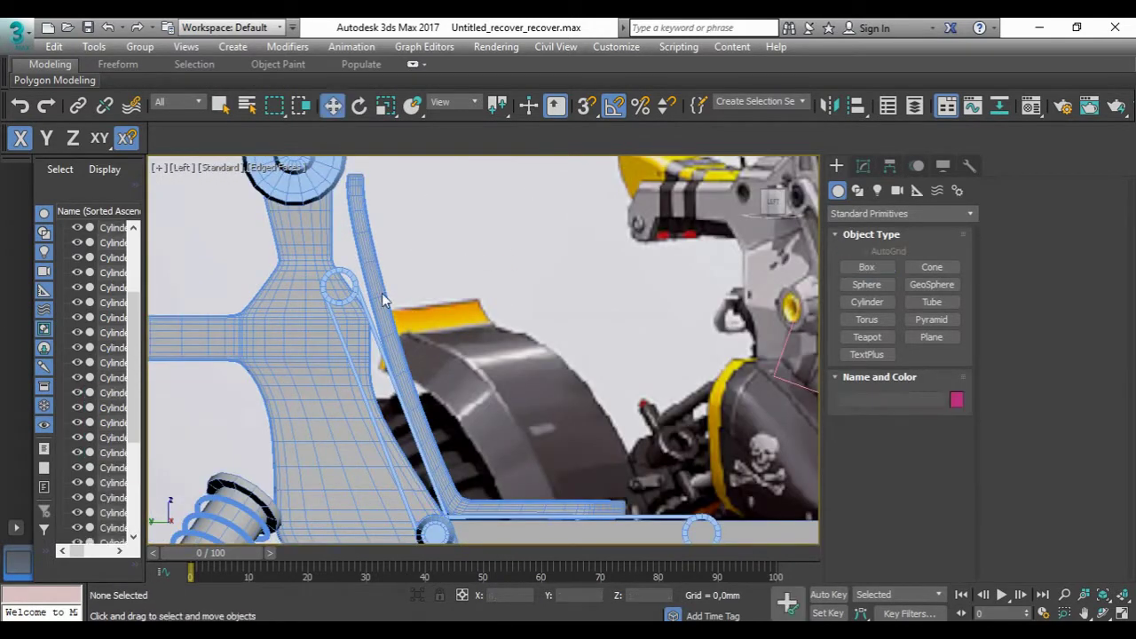
left_click(385, 292)
left_click(862, 166)
left_click(836, 166)
left_click(866, 267)
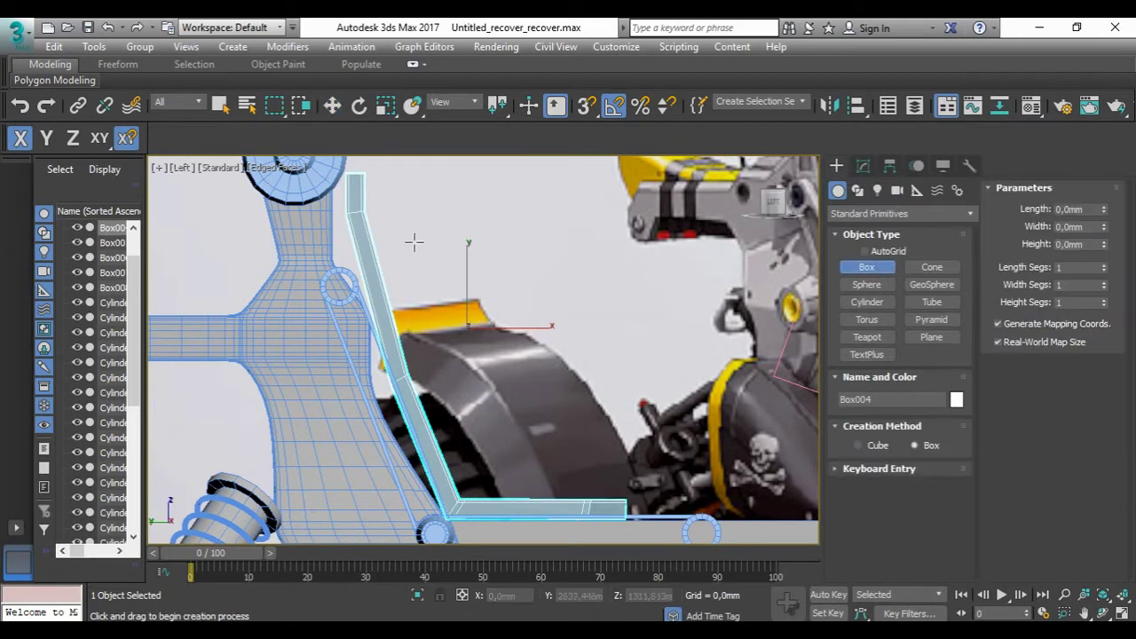
left_click_drag(414, 241, 450, 314)
right_click(449, 276)
left_click(545, 482)
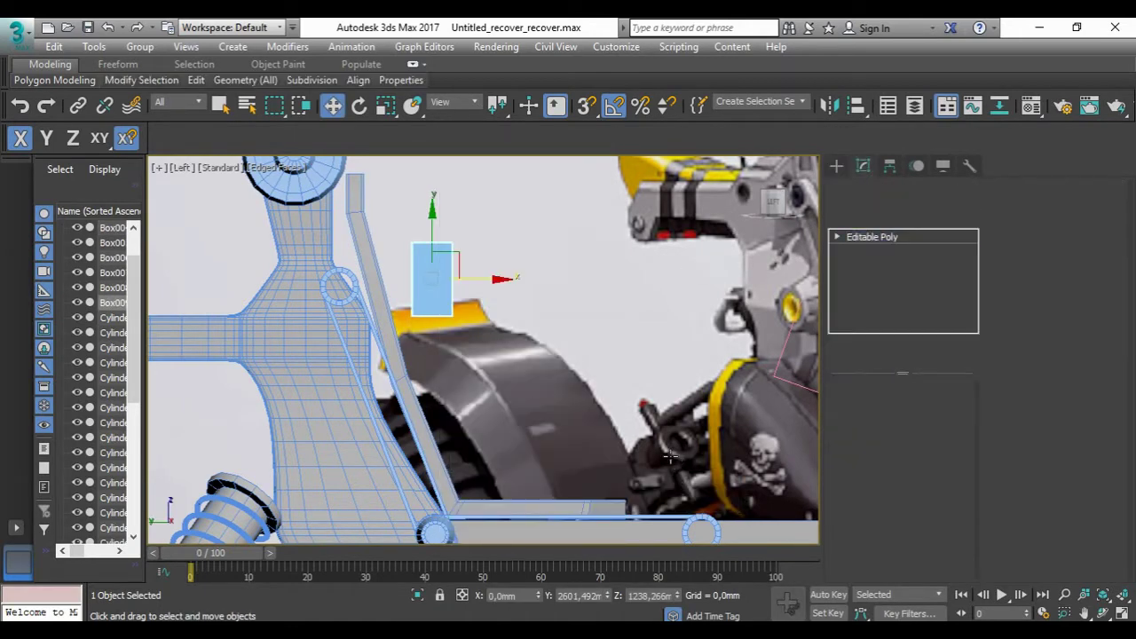
Step: Snap the box's top vertices onto the frame tube and extrude its bottom face down the seat back
key("s")
left_click_drag(432, 242, 371, 208)
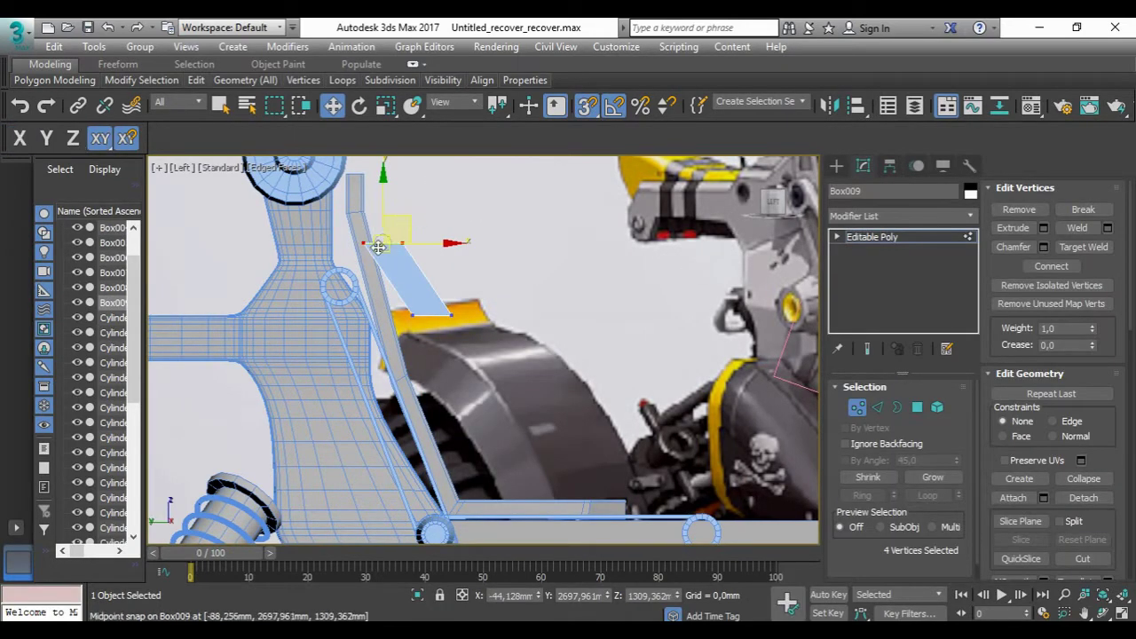
left_click_drag(378, 248, 379, 215)
key("4")
left_click(404, 275)
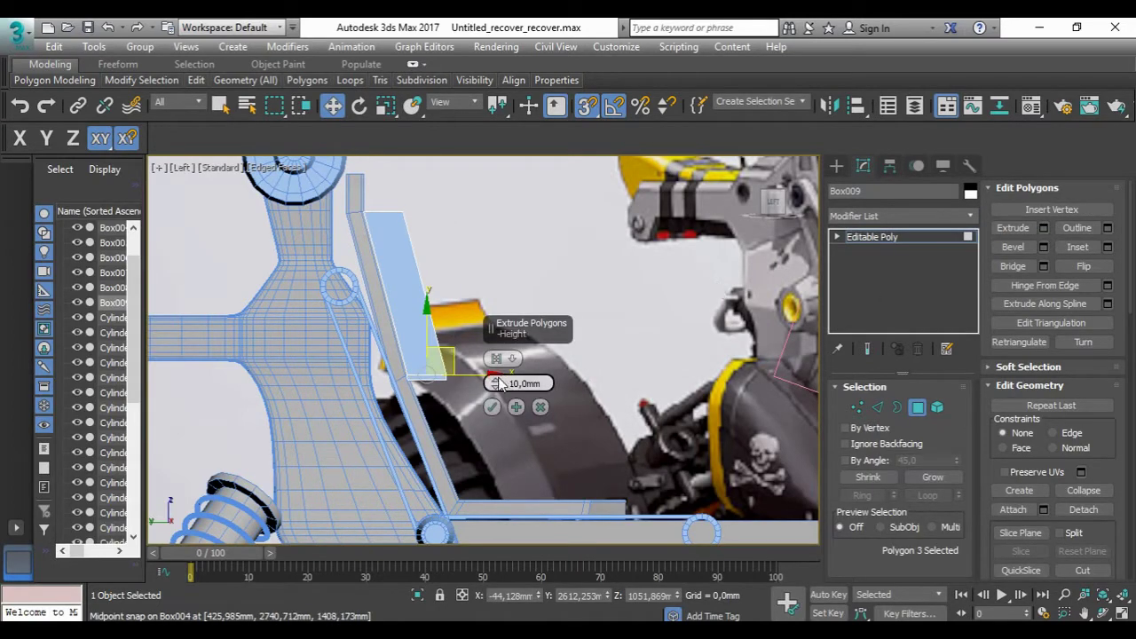
left_click(492, 407)
key("1")
left_click_drag(426, 433, 461, 497)
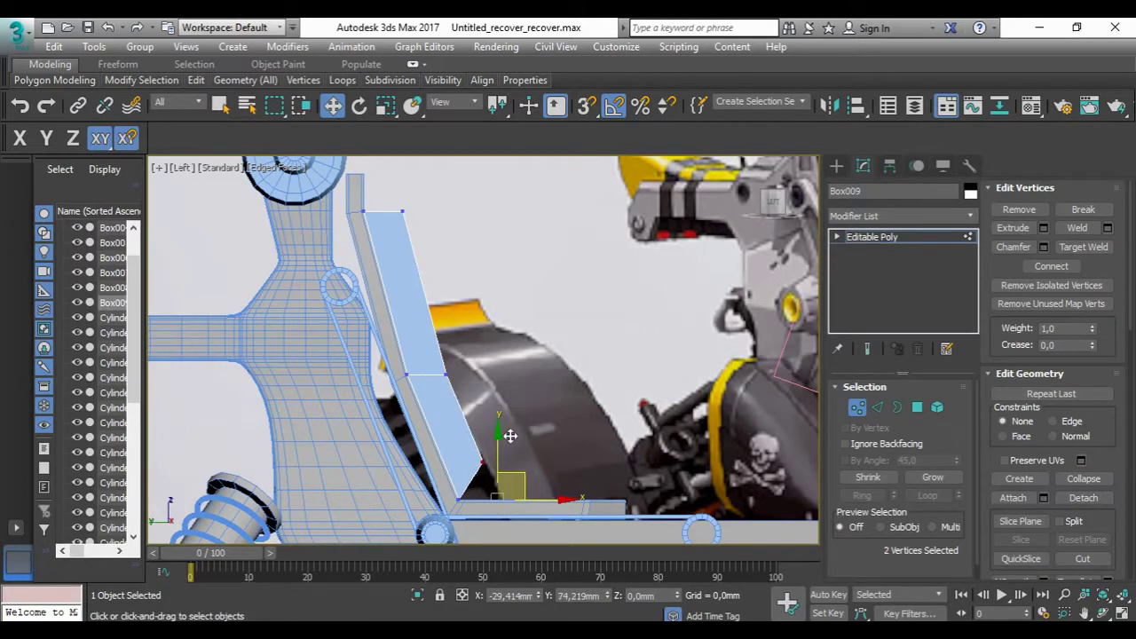
Step: Extrude a second segment forward, flattening and snapping its end onto the frame as the seat base
key("4")
left_click(1044, 228)
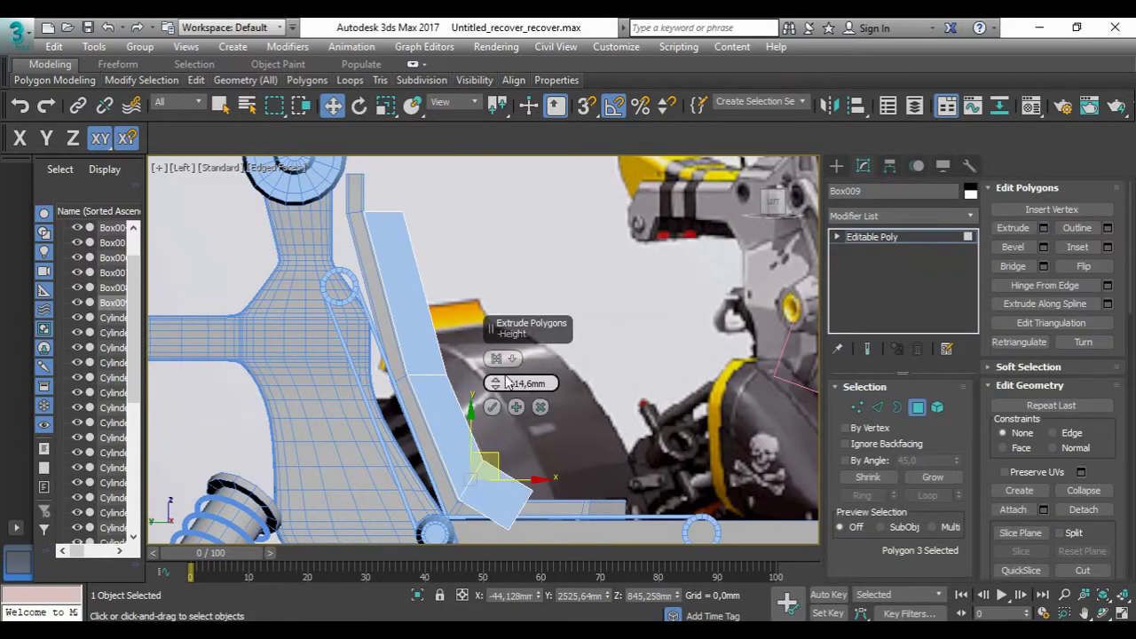
left_click(492, 406)
left_click_drag(479, 470, 542, 457)
key("1")
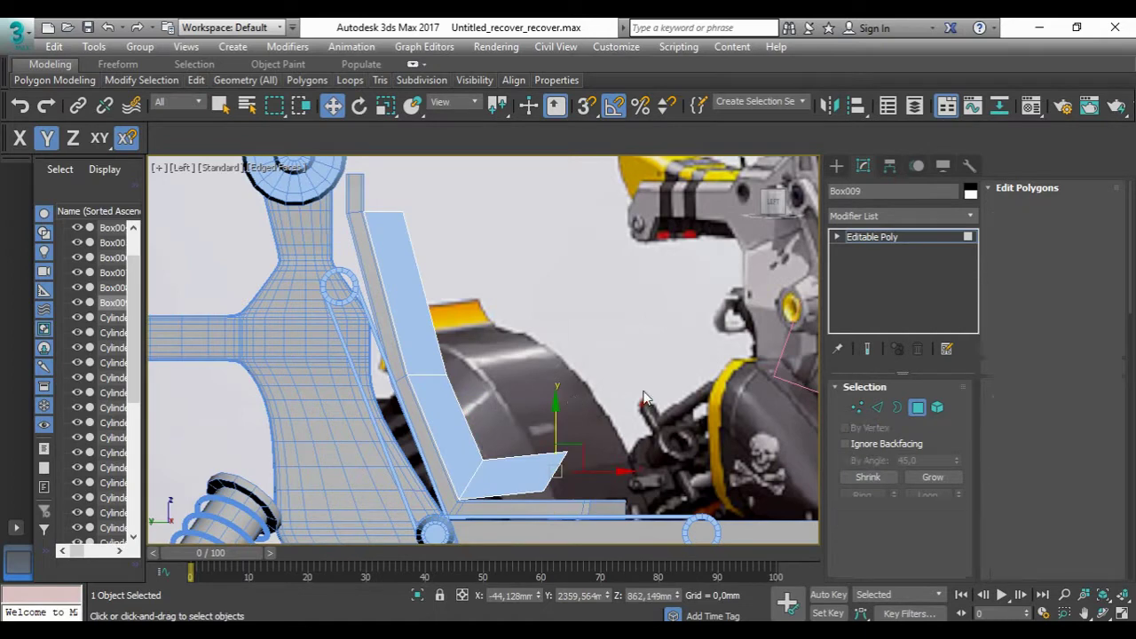
left_click_drag(655, 379, 521, 576)
key("r")
left_click_drag(603, 468, 437, 476)
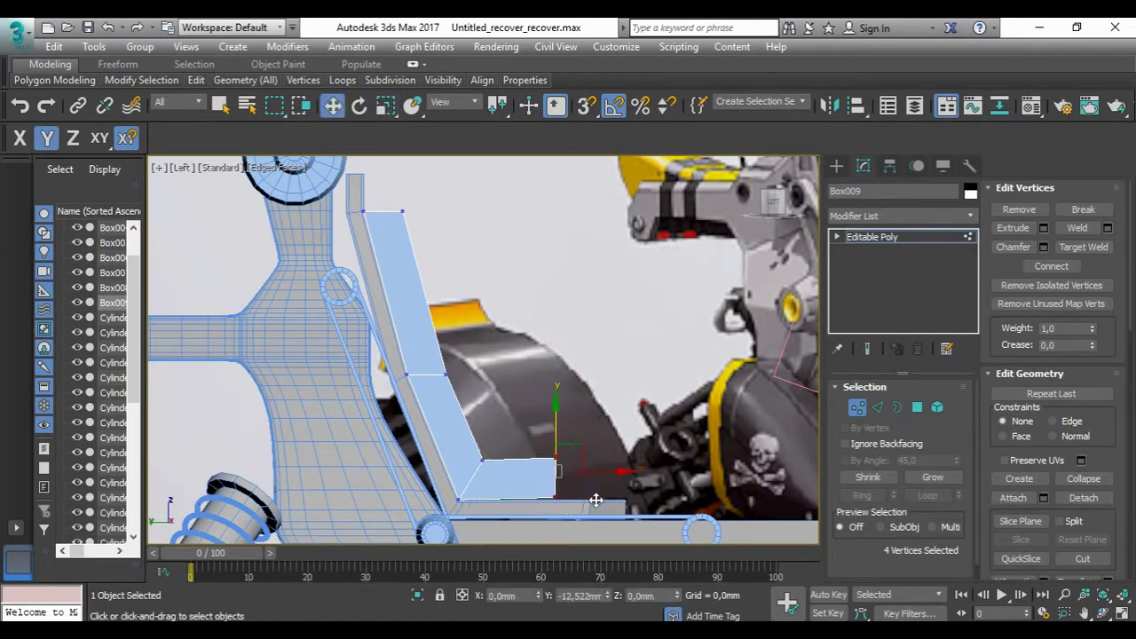
left_click_drag(595, 501, 594, 492)
key("s")
left_click_drag(545, 444, 583, 482)
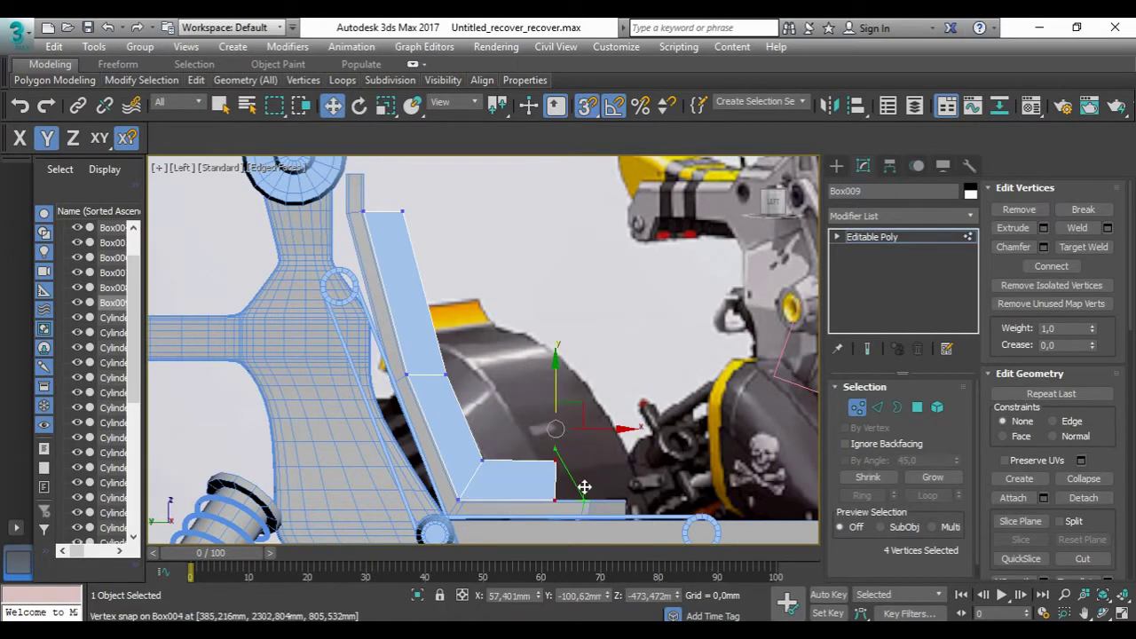
scroll(573, 429, "down", 3)
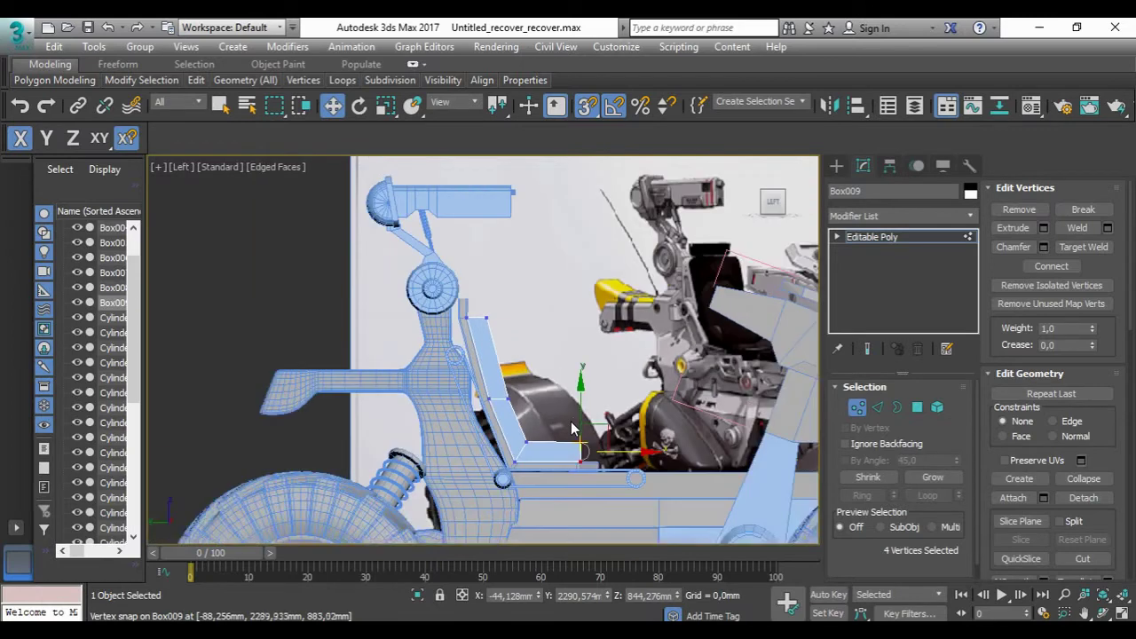
scroll(512, 371, "up", 2)
Step: Extrude the strip's top face upward and raise its vertices to the top of the seat back
key("4")
left_click(515, 382)
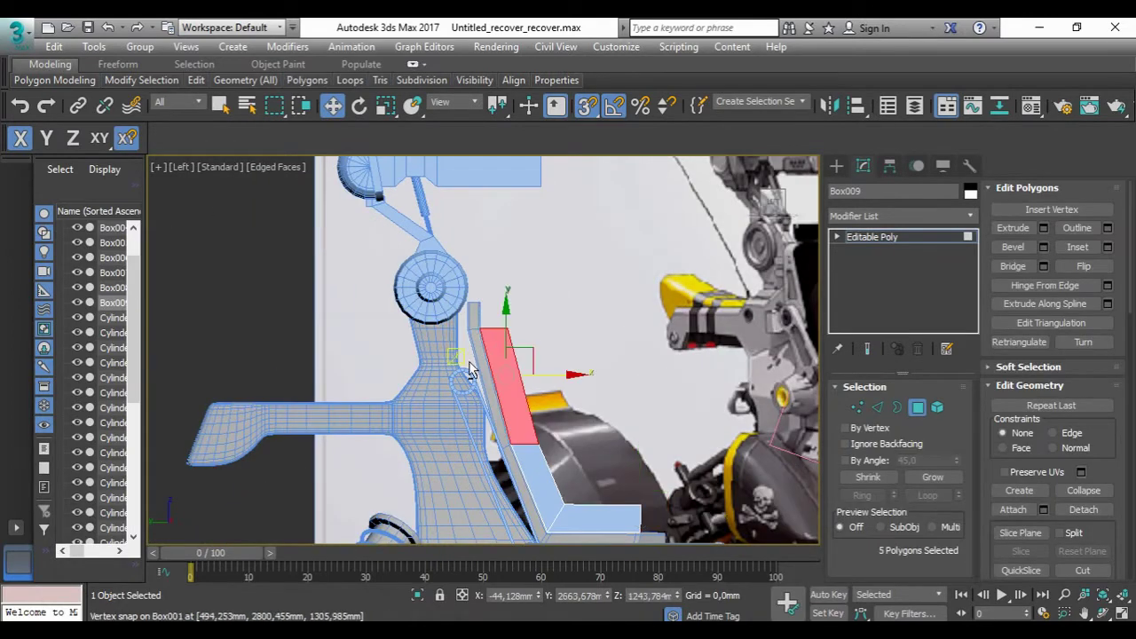
left_click_drag(494, 284, 497, 169, "shift")
key("1")
middle_click_drag(497, 293, 342, 173)
key("4")
left_click_drag(479, 355, 451, 463)
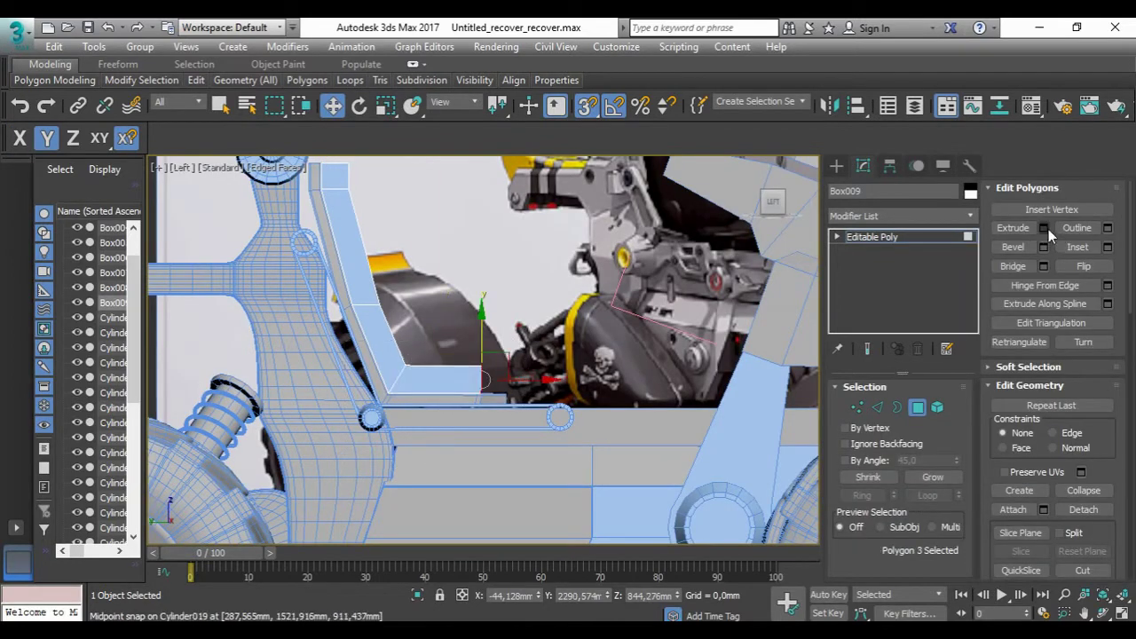
mouse_move(588, 381)
middle_mouse_down("alt")
mouse_move(546, 339)
mouse_move(497, 337)
middle_mouse_up("alt")
left_click(836, 166)
key("alt+q")
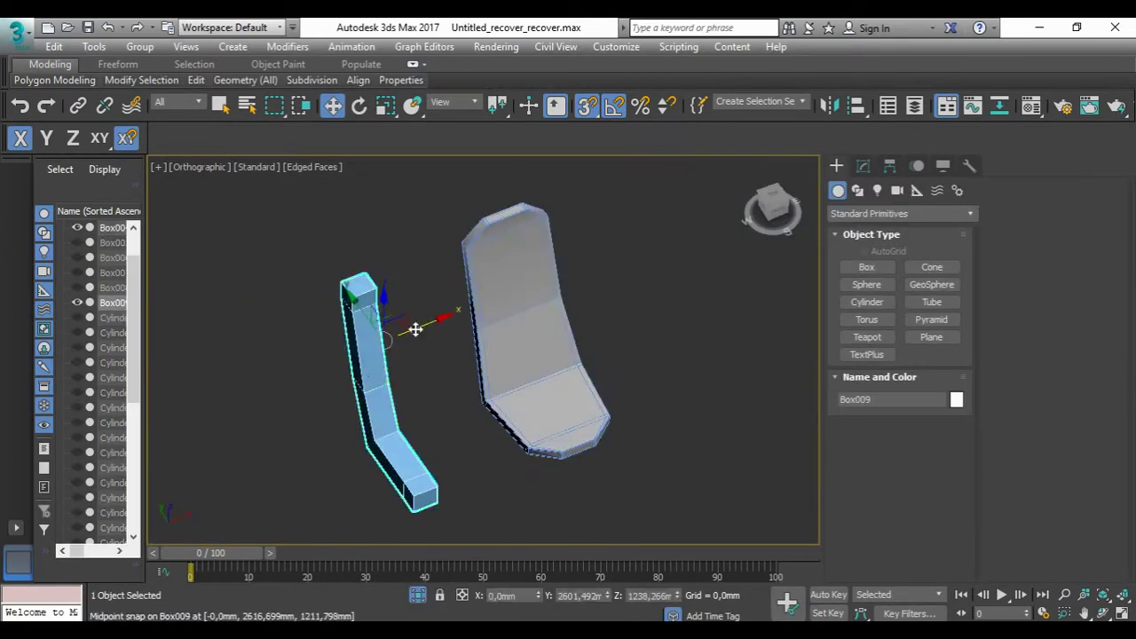
Step: In the Front view, slide the seat's left-column vertices onto its edge and snap the bottom corners together
left_click_drag(415, 330, 510, 224)
key("1")
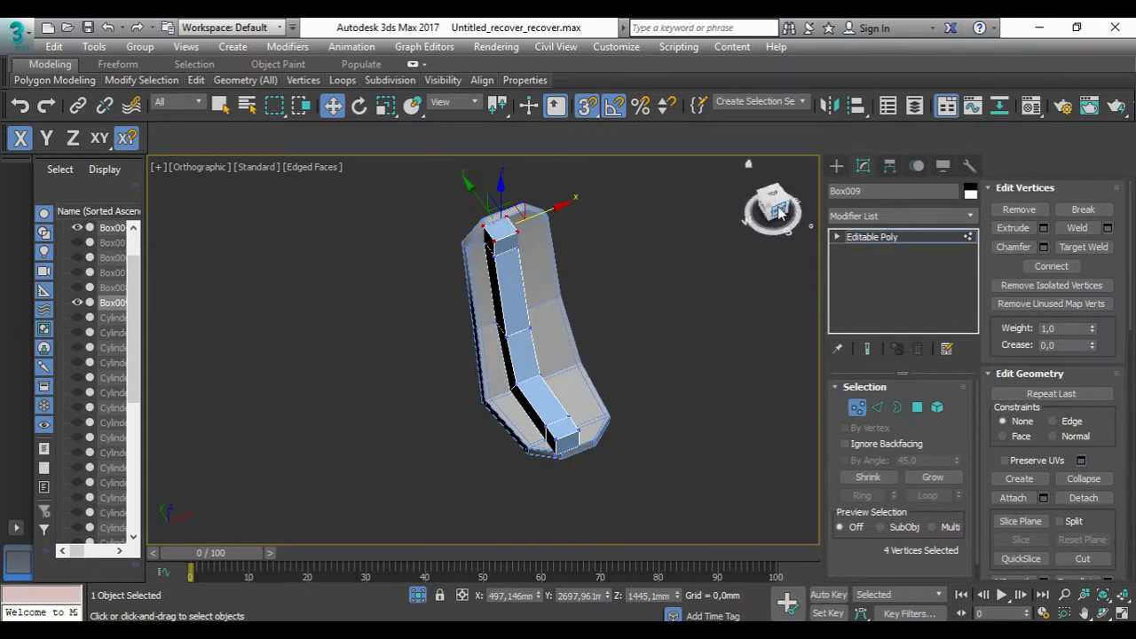
key("f")
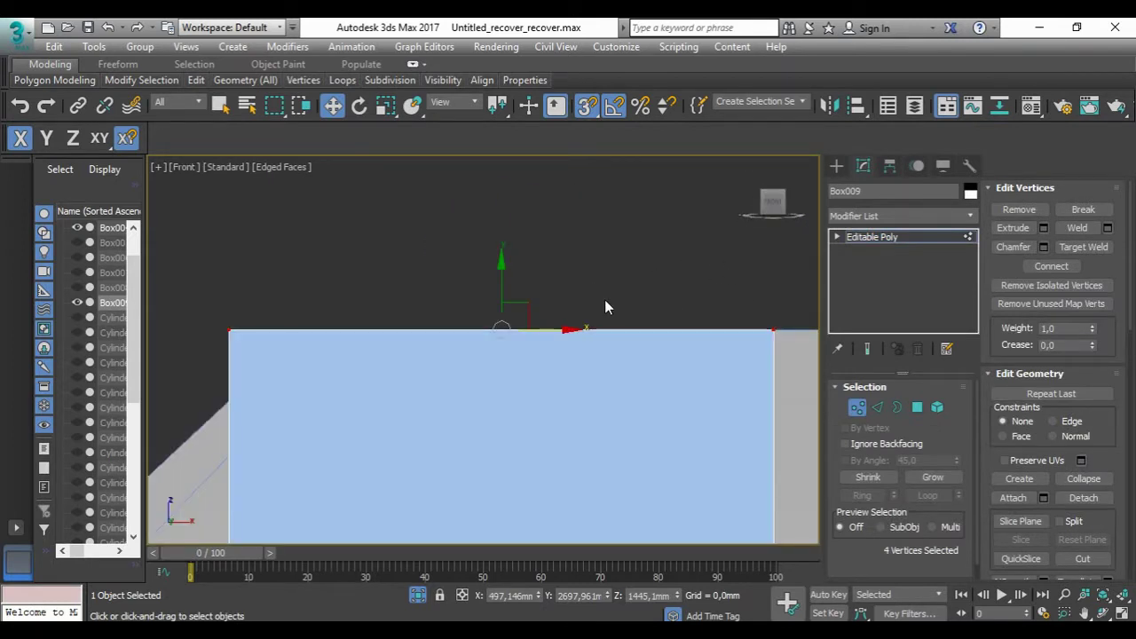
scroll(497, 317, "down", 3)
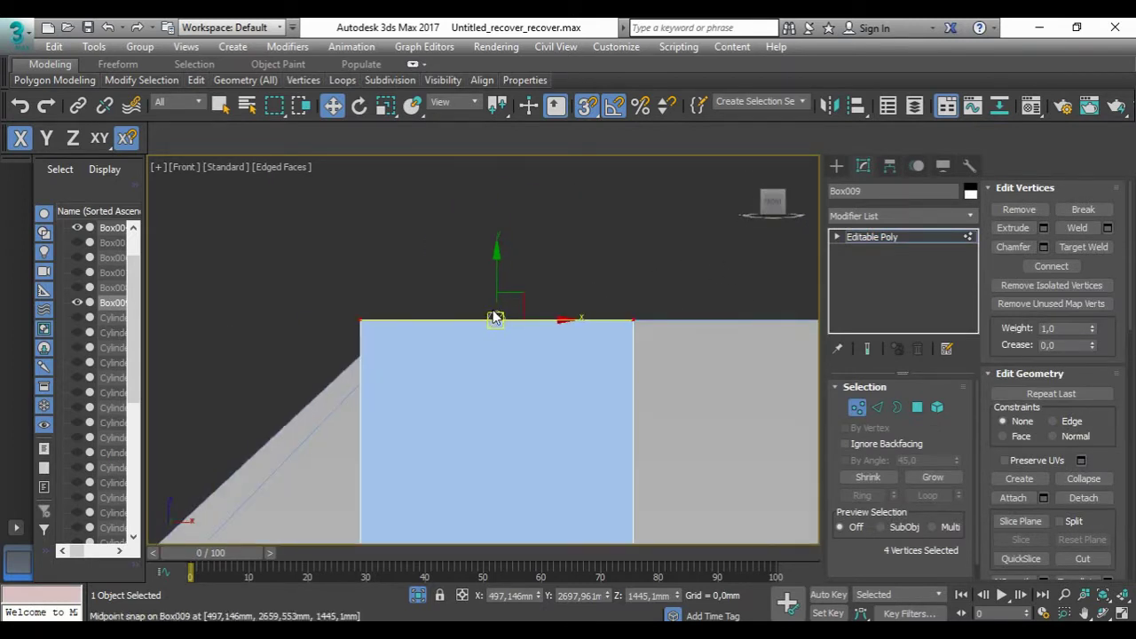
scroll(495, 317, "down", 2)
scroll(493, 315, "down", 3)
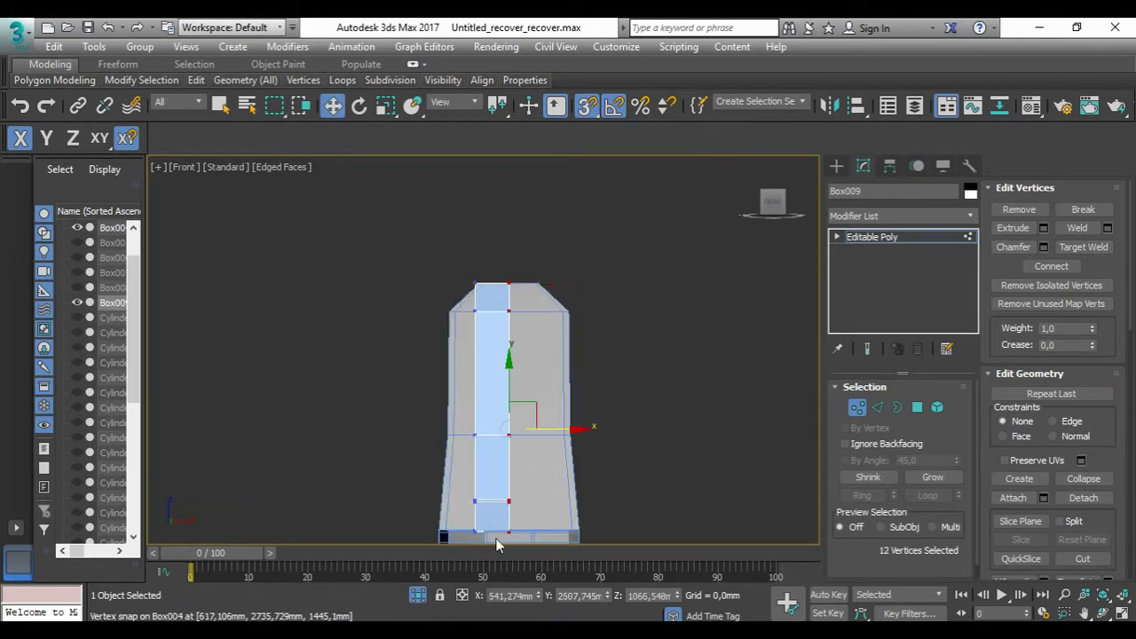
left_click_drag(493, 545, 385, 228)
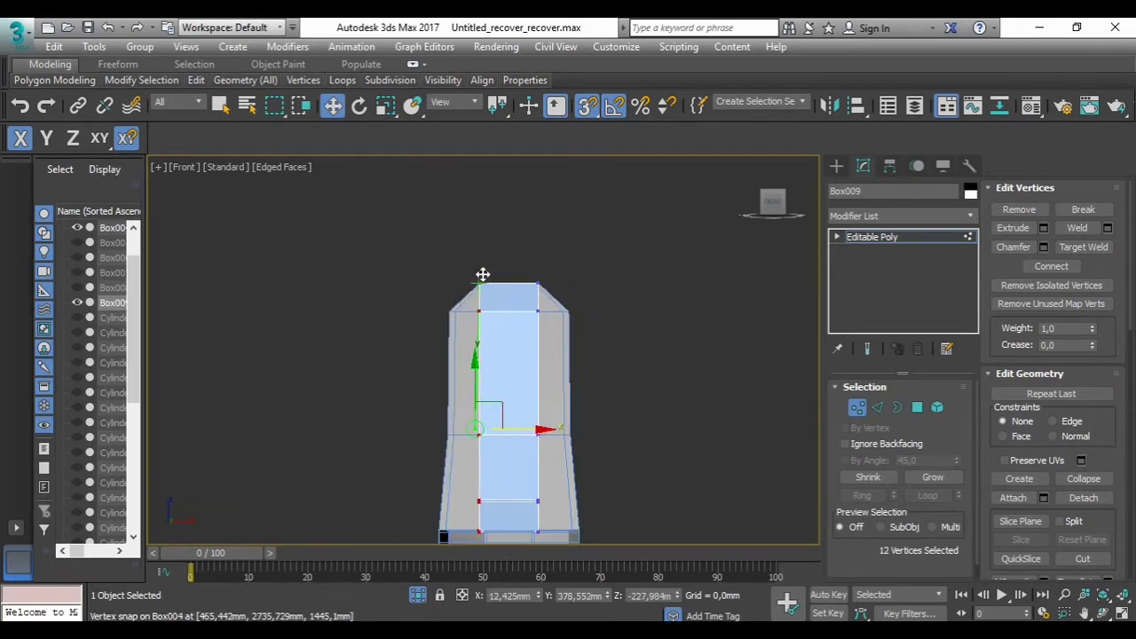
middle_click_drag(505, 340, 764, 207, "alt")
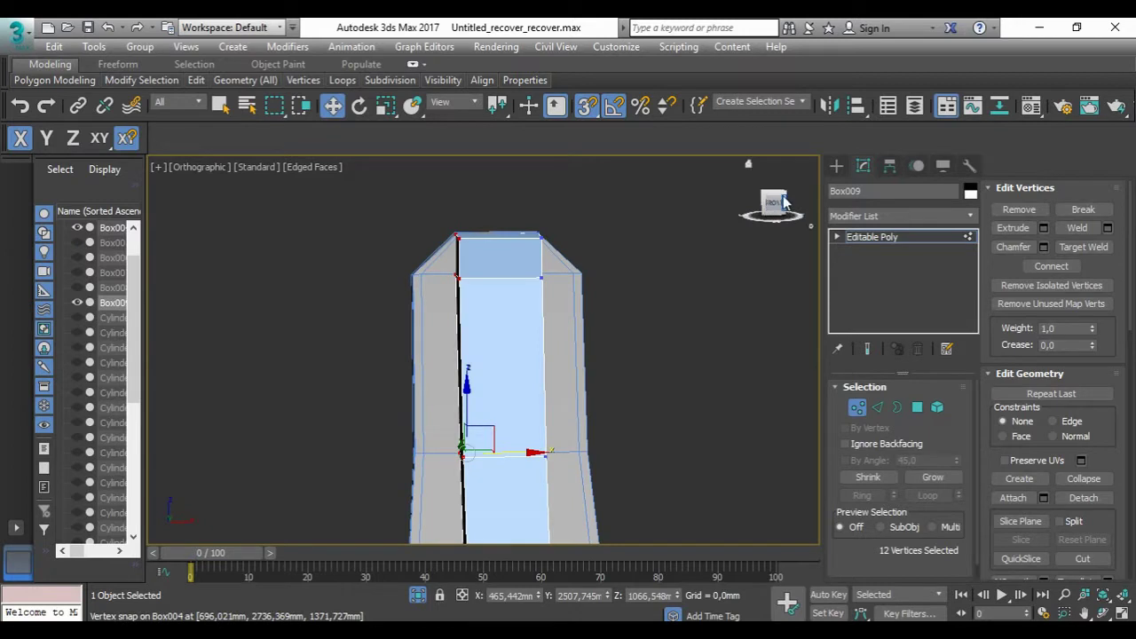
left_click(785, 203)
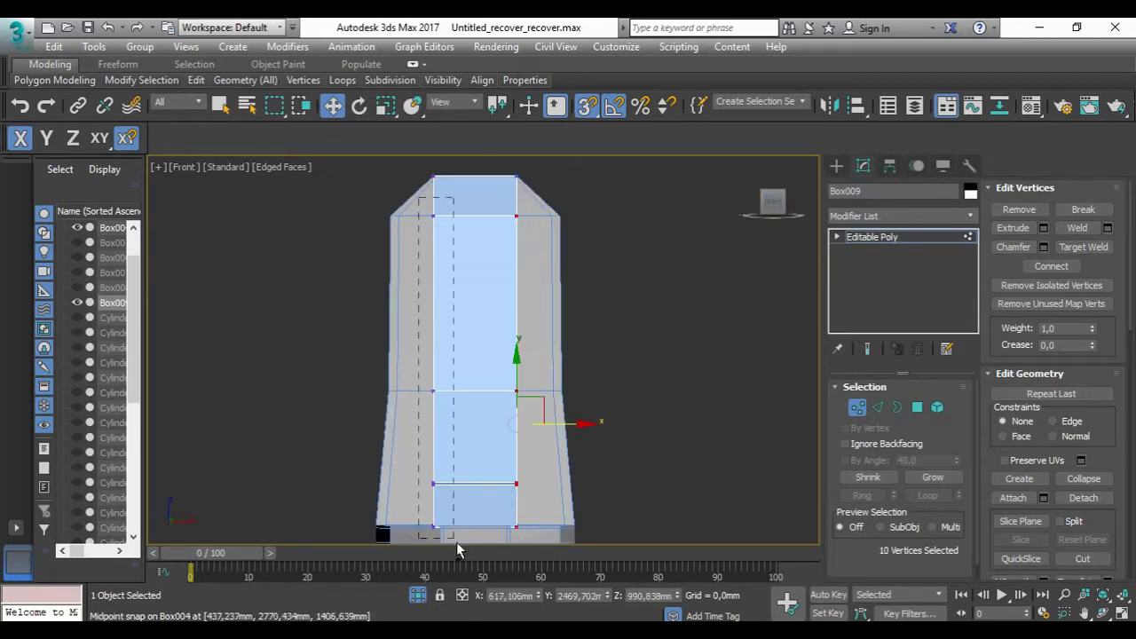
left_click_drag(557, 428, 338, 245)
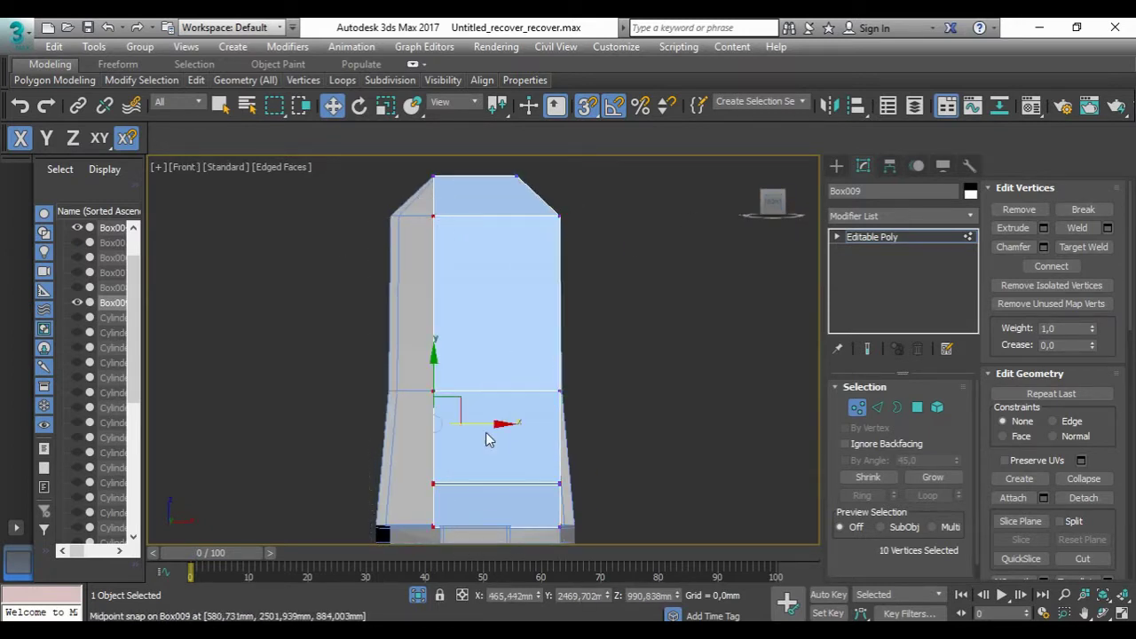
left_click(393, 203)
middle_click_drag(393, 203, 376, 441, "alt")
scroll(376, 441, "up", 3)
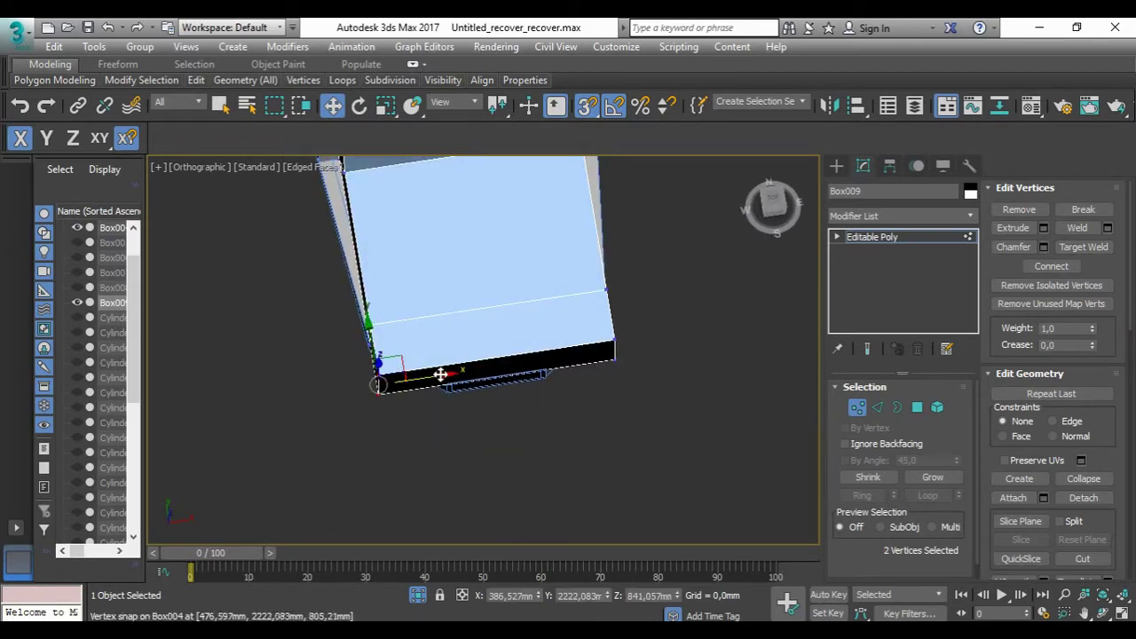
left_click_drag(444, 377, 449, 391)
Step: Select the five seat and backrest faces and inset them by about 2.229mm
mouse_move(548, 371)
middle_mouse_down("alt")
mouse_move(471, 405)
mouse_move(664, 400)
mouse_move(355, 390)
middle_mouse_up("alt")
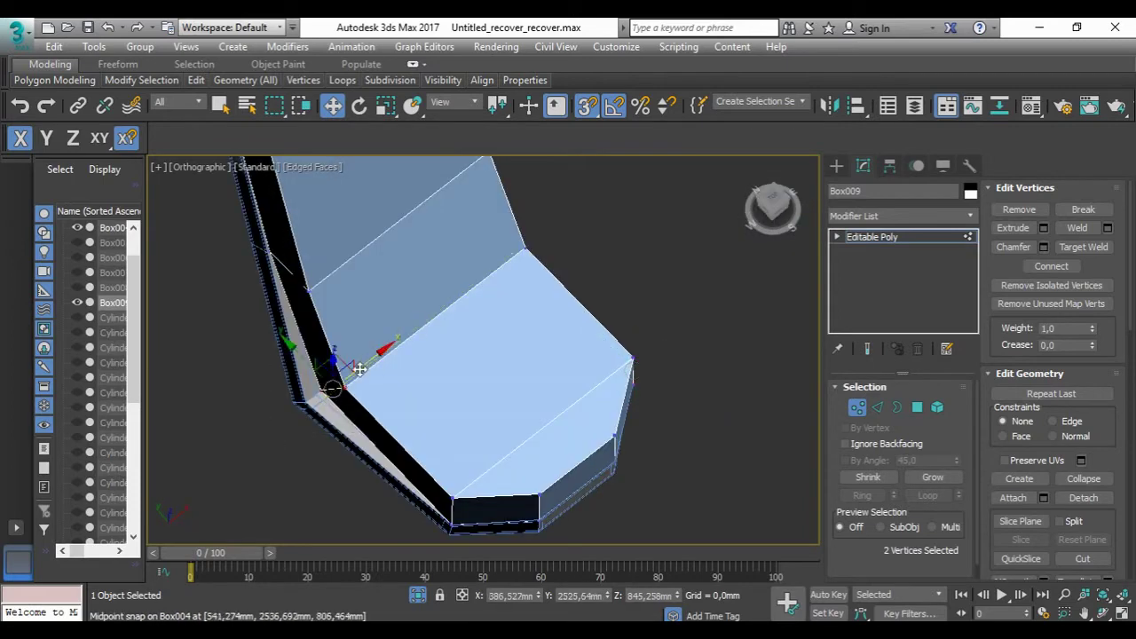
mouse_move(433, 401)
middle_mouse_down("alt")
mouse_move(634, 380)
mouse_move(614, 406)
mouse_move(552, 277)
middle_mouse_up("alt")
scroll(552, 276, "up", 5)
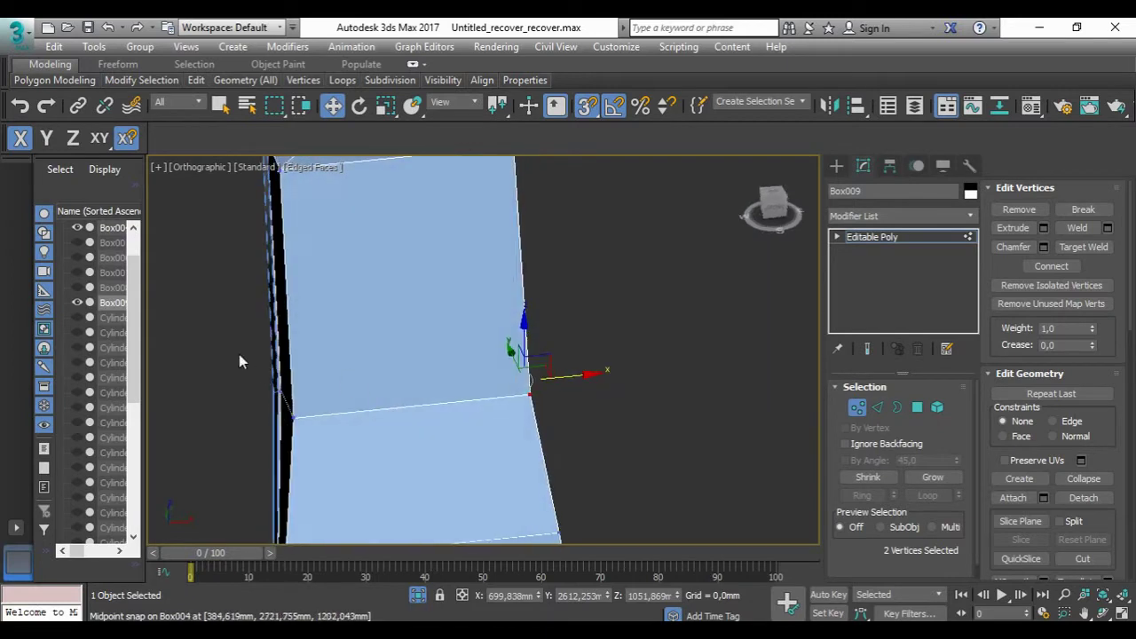
scroll(274, 387, "down", 4)
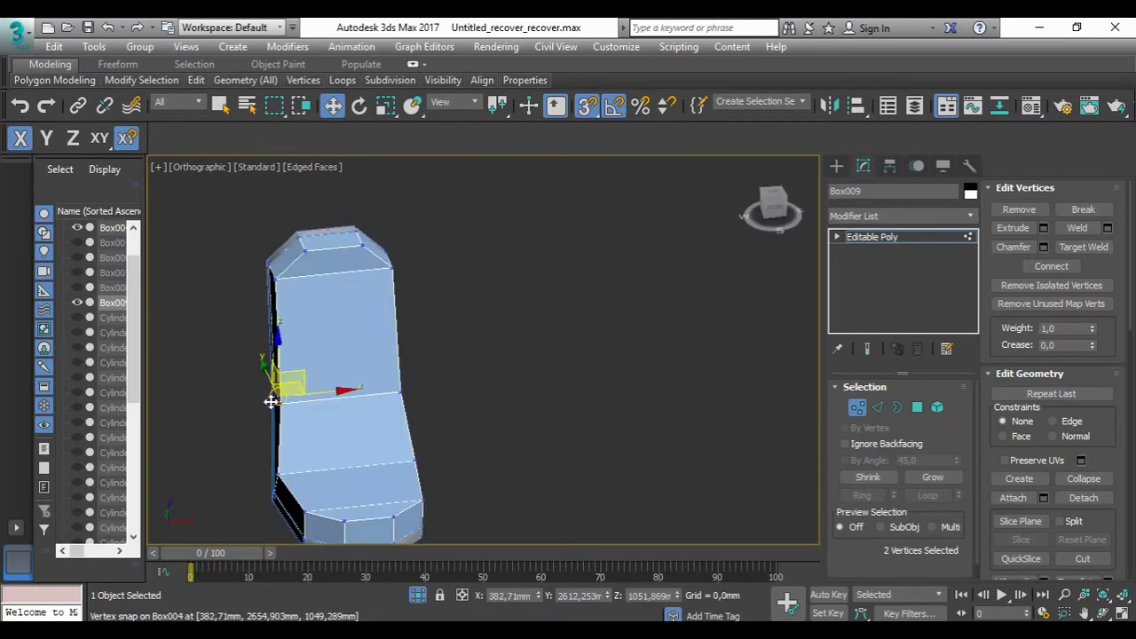
mouse_move(411, 544)
middle_mouse_down("alt")
mouse_move(598, 475)
mouse_move(570, 467)
mouse_move(564, 480)
middle_mouse_up("alt")
key("4")
middle_click_drag(459, 501, 425, 470, "alt")
key("F3")
left_click(425, 470, "ctrl")
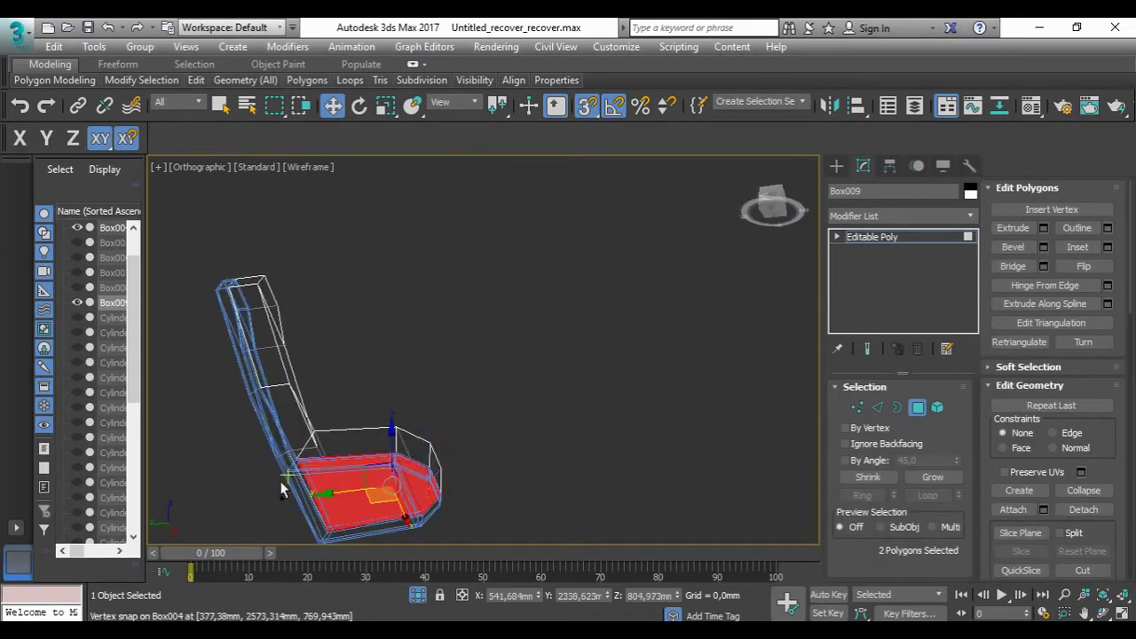
left_click(261, 314, "ctrl")
key("z")
left_click(1108, 246)
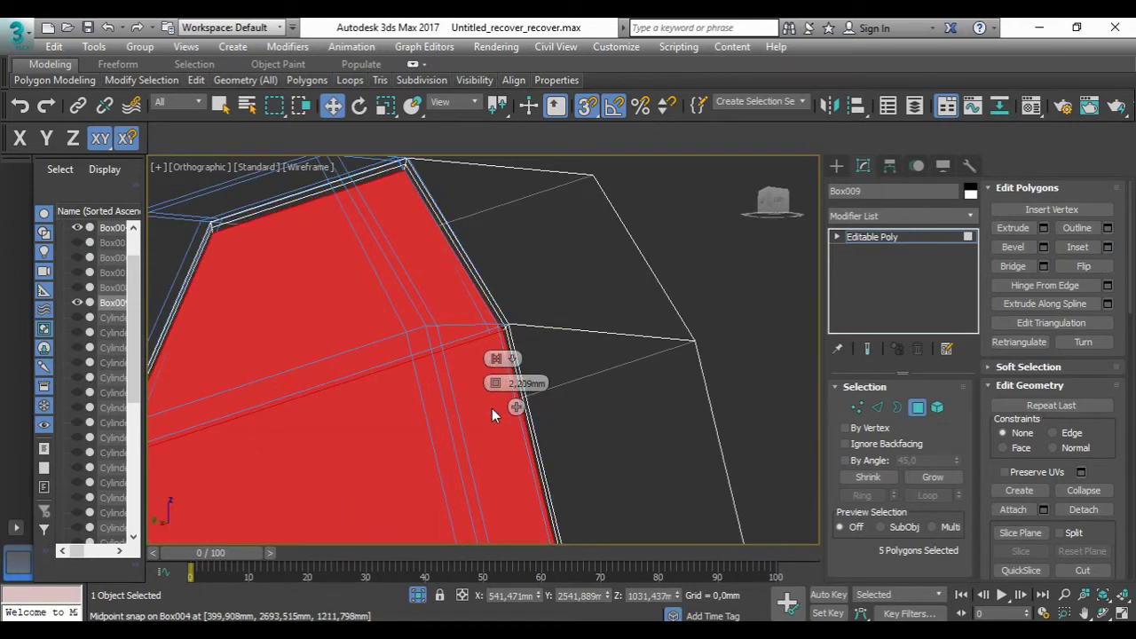
scroll(515, 400, "down", 5)
key("F3")
left_click(919, 408)
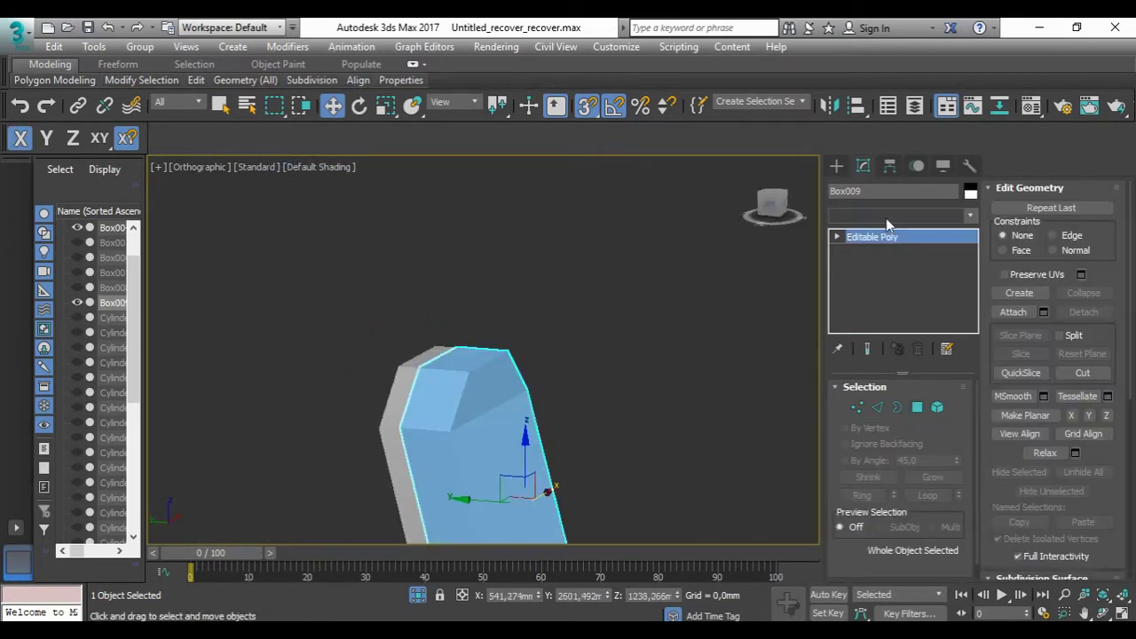
Step: Add TurboSmooth to the seat, then select the cushion border edges with Show End Result on
left_click(888, 216)
scroll(902, 293, "down", 10)
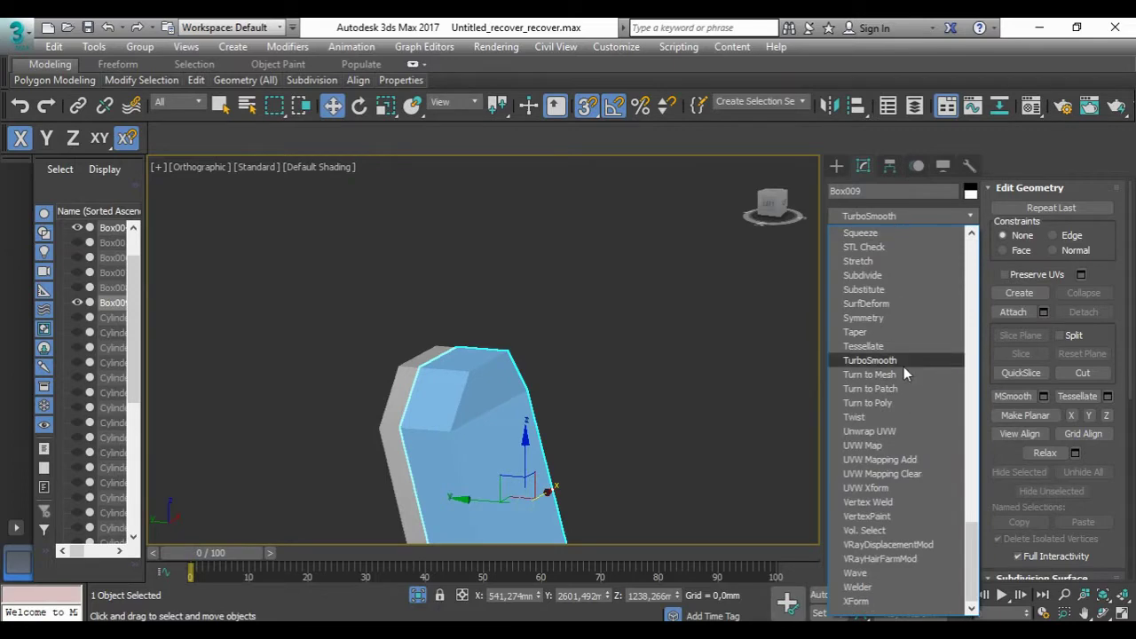
left_click(904, 367)
mouse_move(521, 300)
middle_mouse_down("alt")
mouse_move(598, 337)
mouse_move(489, 314)
middle_mouse_up("alt")
scroll(489, 315, "up", 5)
left_click(872, 252)
left_click(877, 408)
scroll(460, 394, "up", 5)
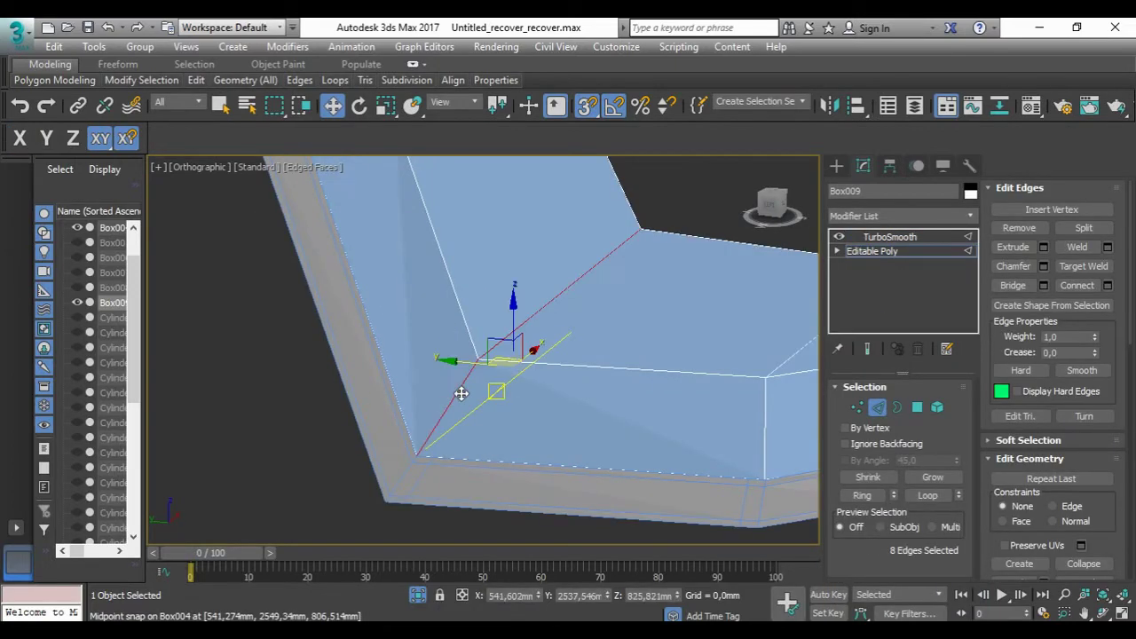
left_click(868, 349)
Step: Extrude the cushion border edges with negative height to sink a groove around the cushion
left_click(1044, 247)
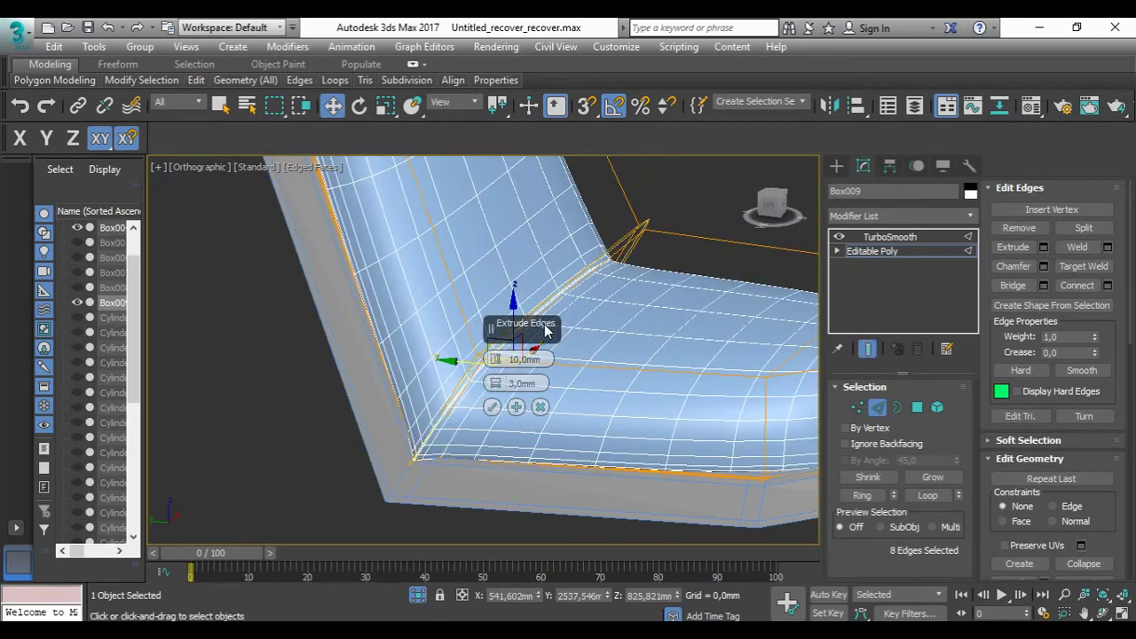
left_click_drag(495, 358, 599, 364)
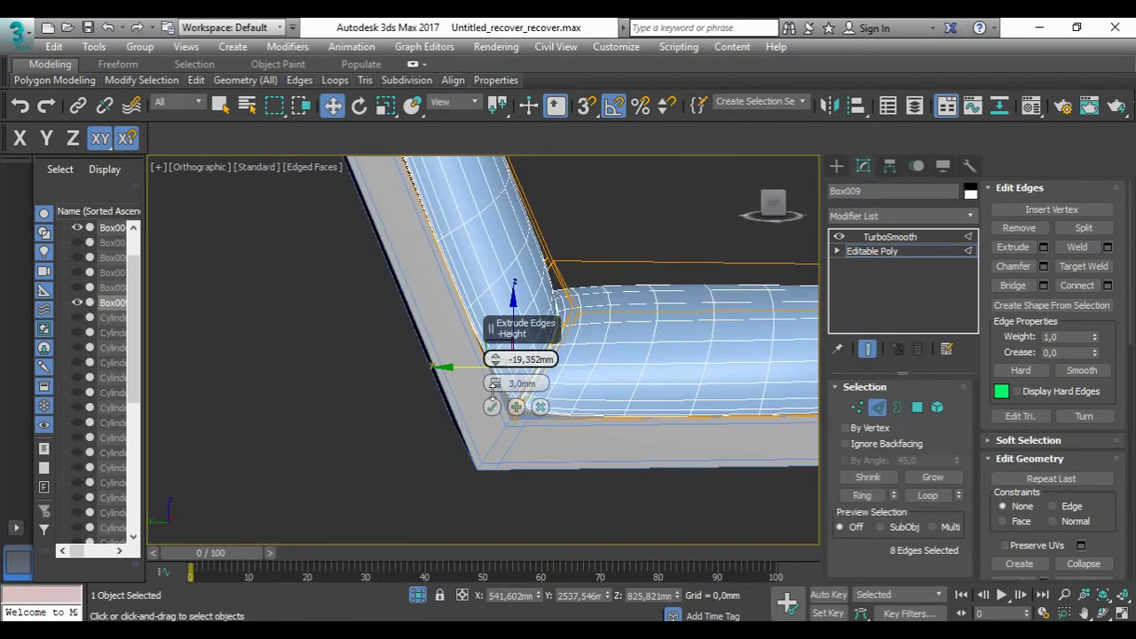
mouse_move(492, 406)
middle_mouse_down("alt")
mouse_move(483, 432)
mouse_move(590, 406)
middle_mouse_up("alt")
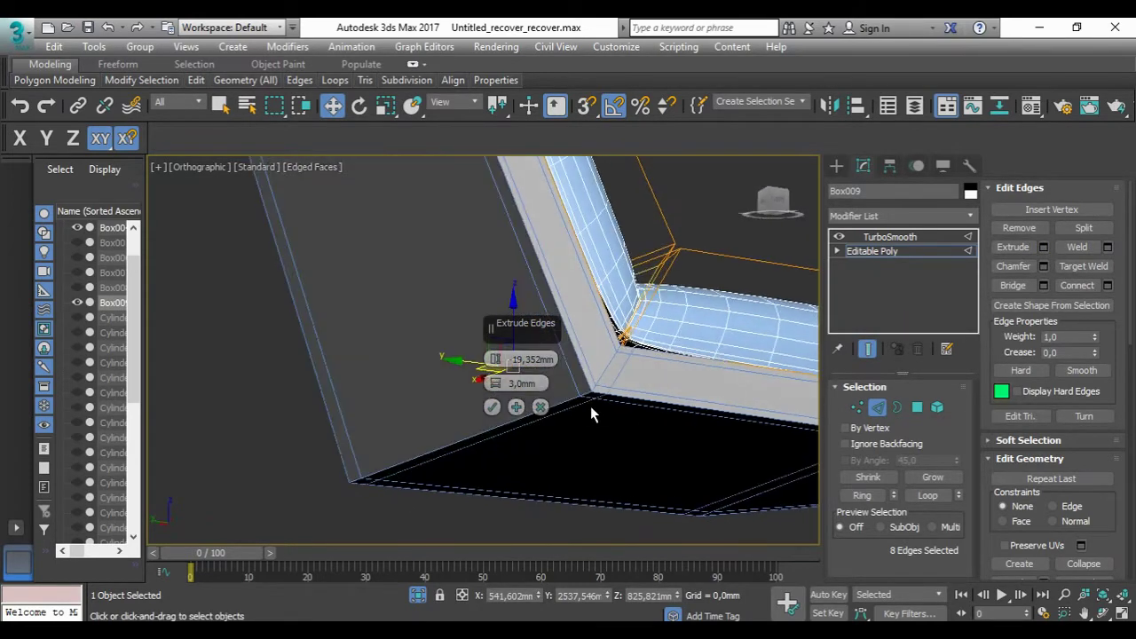
key("F3")
key("F3")
mouse_move(592, 351)
middle_mouse_down("alt")
mouse_move(503, 436)
mouse_move(497, 373)
middle_mouse_up("alt")
left_click_drag(495, 359, 494, 382)
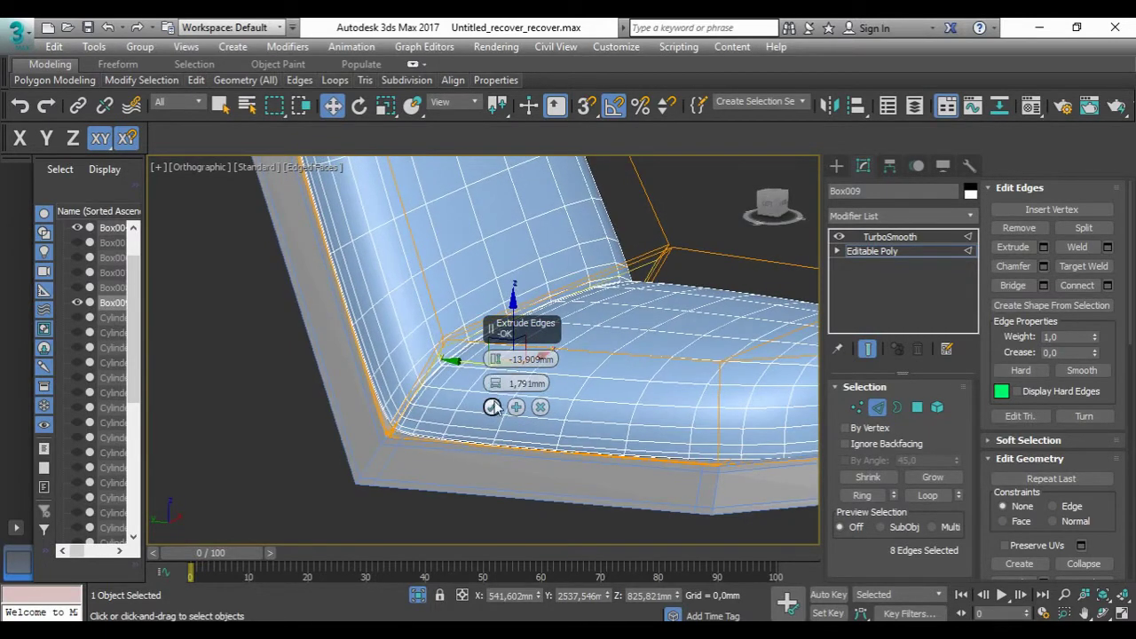
left_click(492, 407)
middle_click_drag(492, 406, 474, 355, "alt")
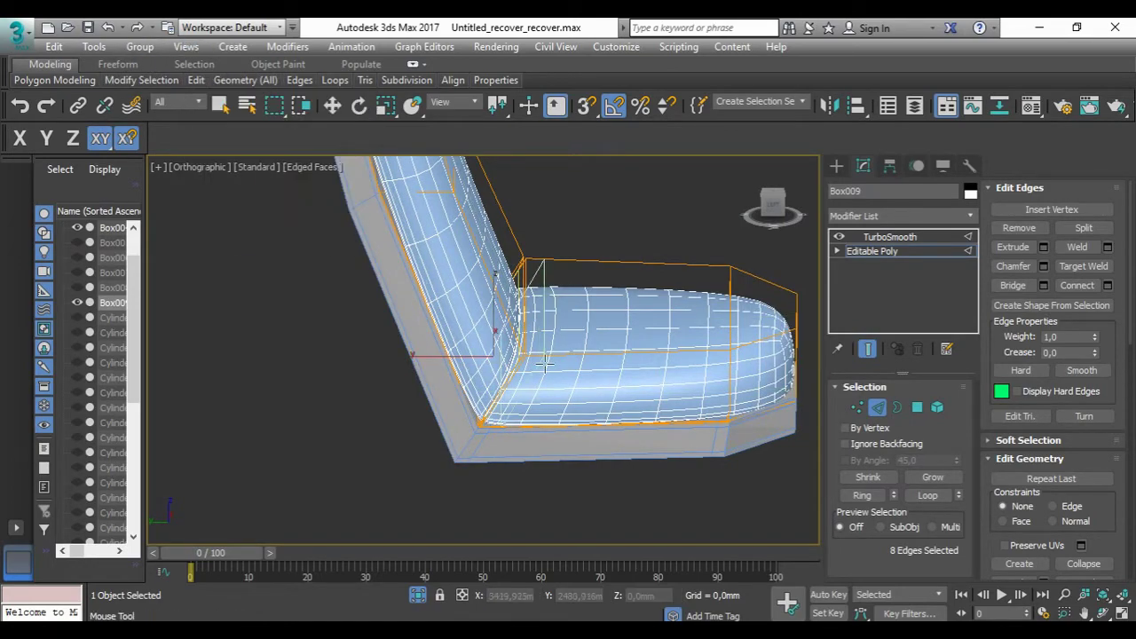
middle_click_drag(533, 355, 373, 309, "alt")
left_click(473, 417, "ctrl")
mouse_move(473, 418)
middle_mouse_down("alt")
mouse_move(584, 447)
mouse_move(502, 276)
middle_mouse_up("alt")
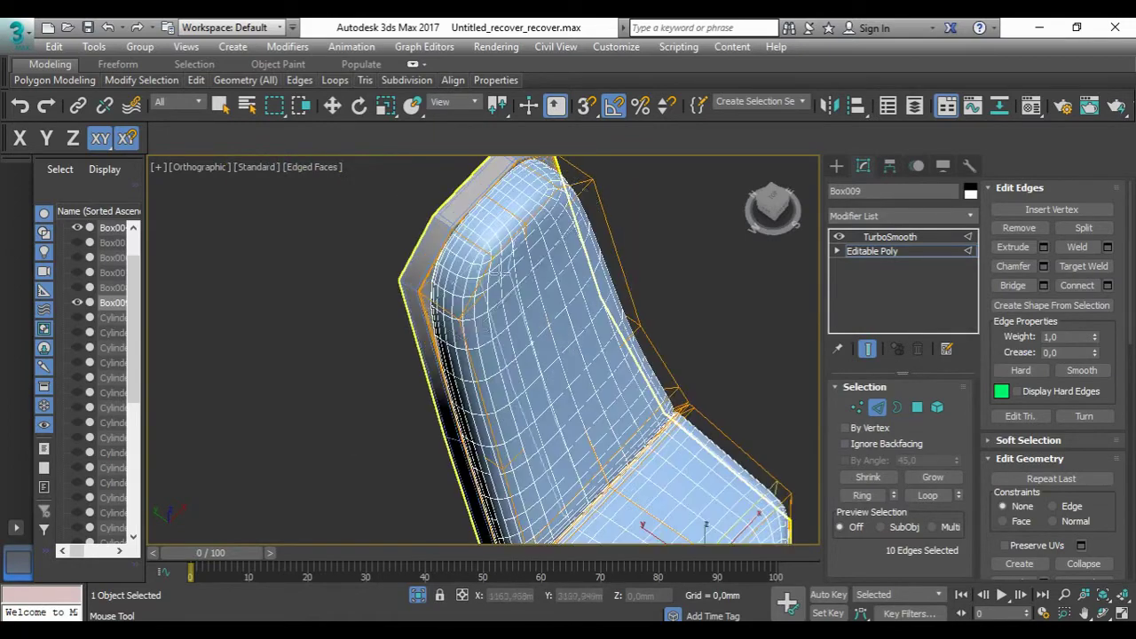
middle_click_drag(477, 330, 659, 248, "alt")
key("2")
scroll(420, 390, "down", 5)
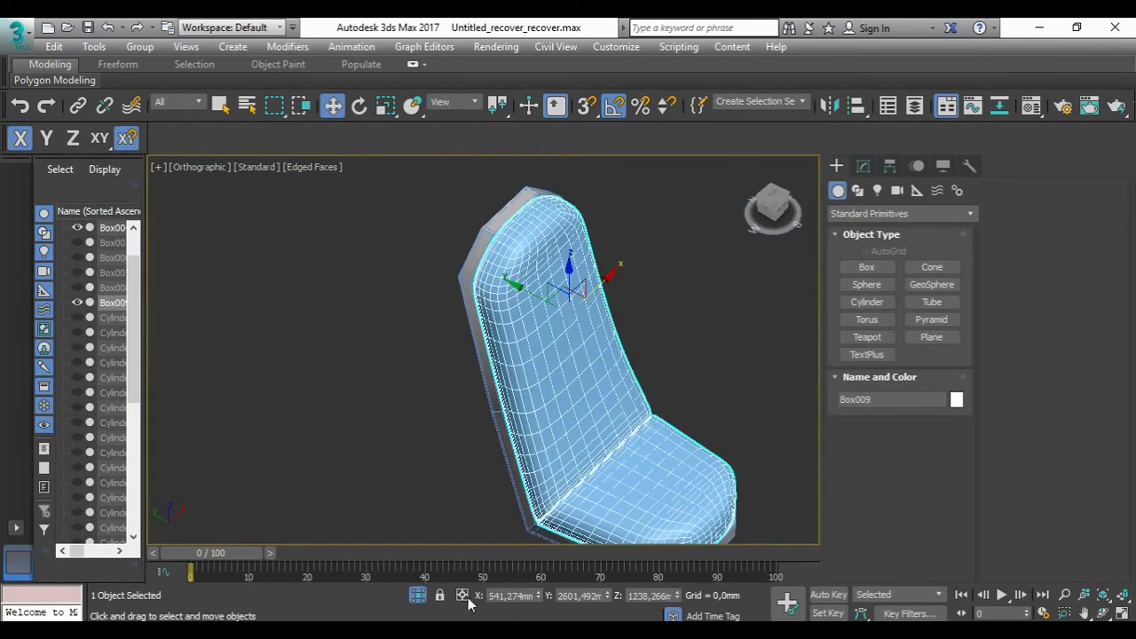
Step: Add a Chamfer modifier to the Box007 arm piece and copy it
scroll(420, 390, "down", 3)
scroll(419, 391, "up", 4)
middle_click_drag(499, 322, 580, 287, "alt")
key("l")
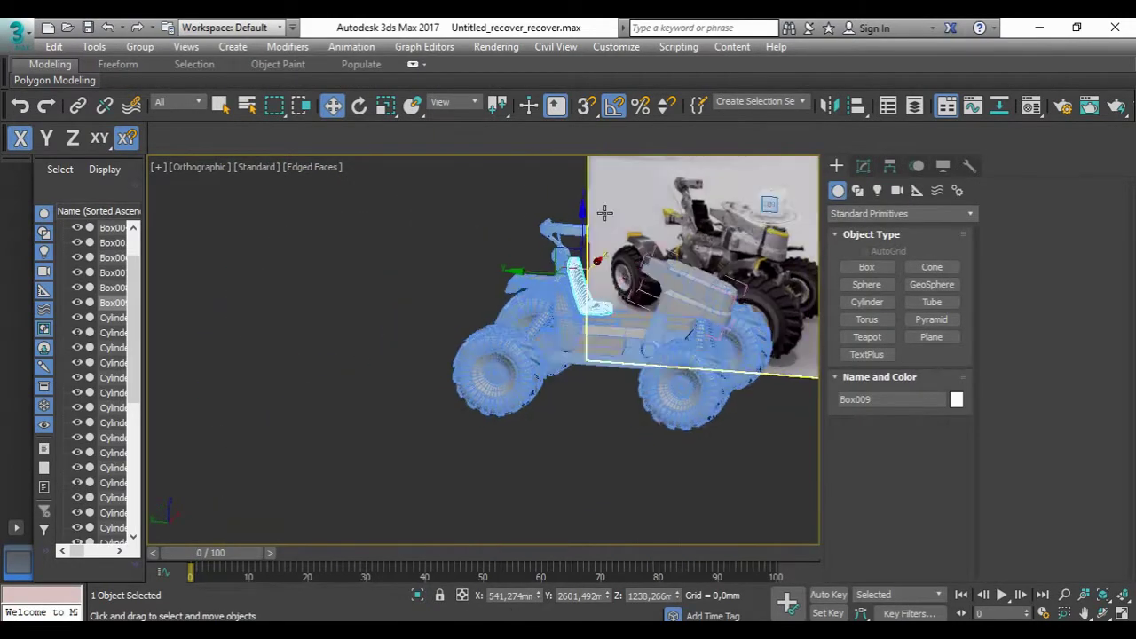
left_click(552, 204)
middle_click_drag(552, 204, 621, 231, "alt")
left_click(864, 166)
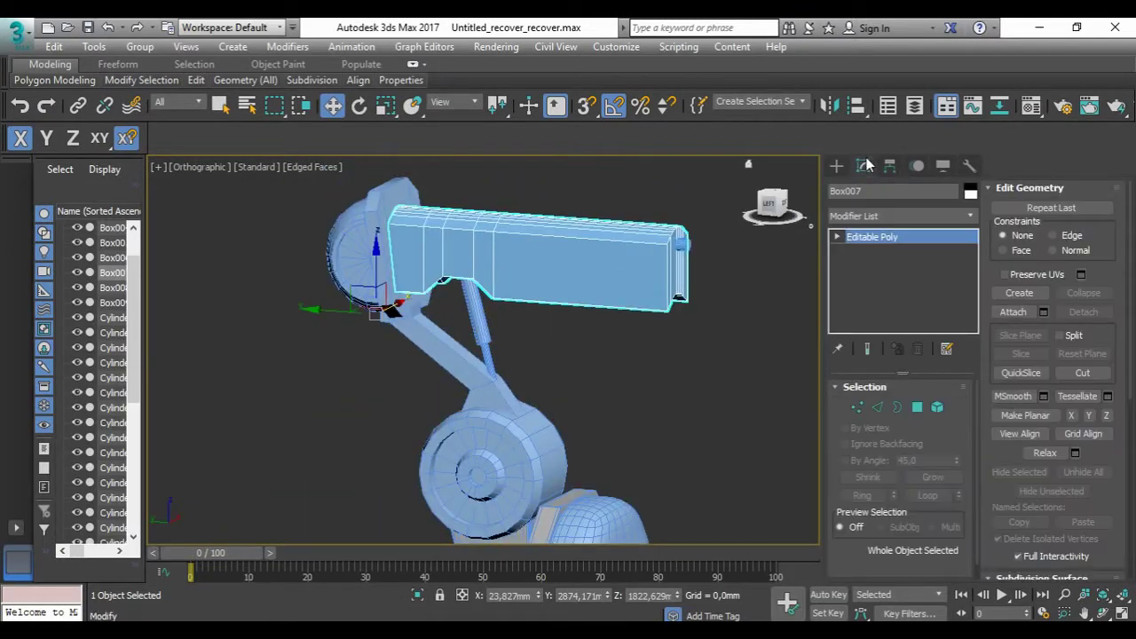
left_click(871, 217)
left_click(878, 233)
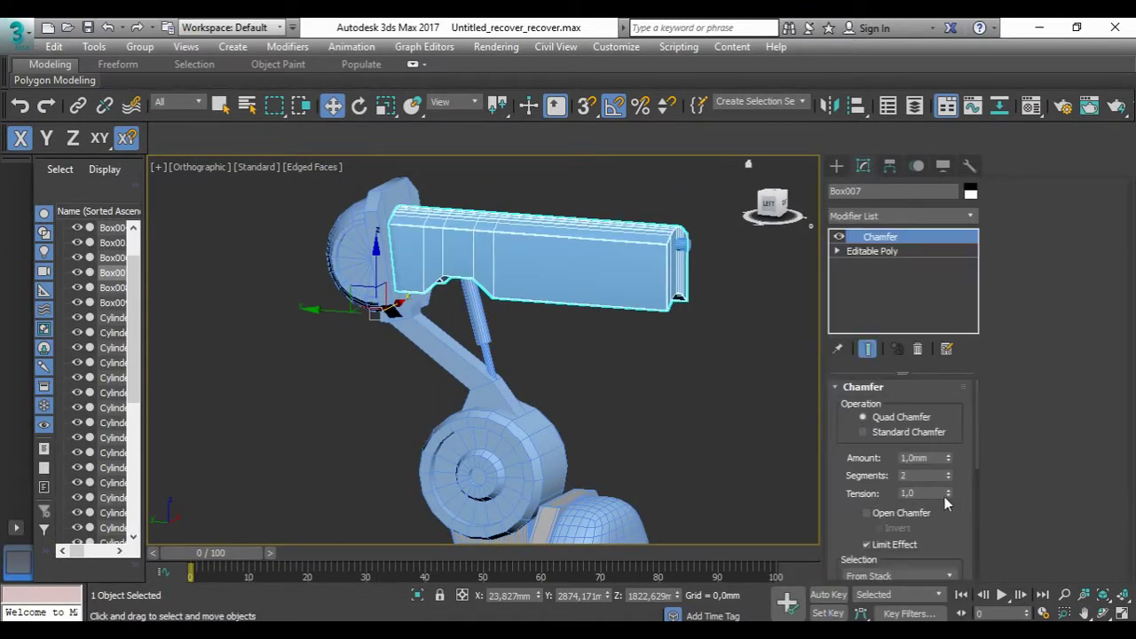
scroll(910, 487, "down", 5)
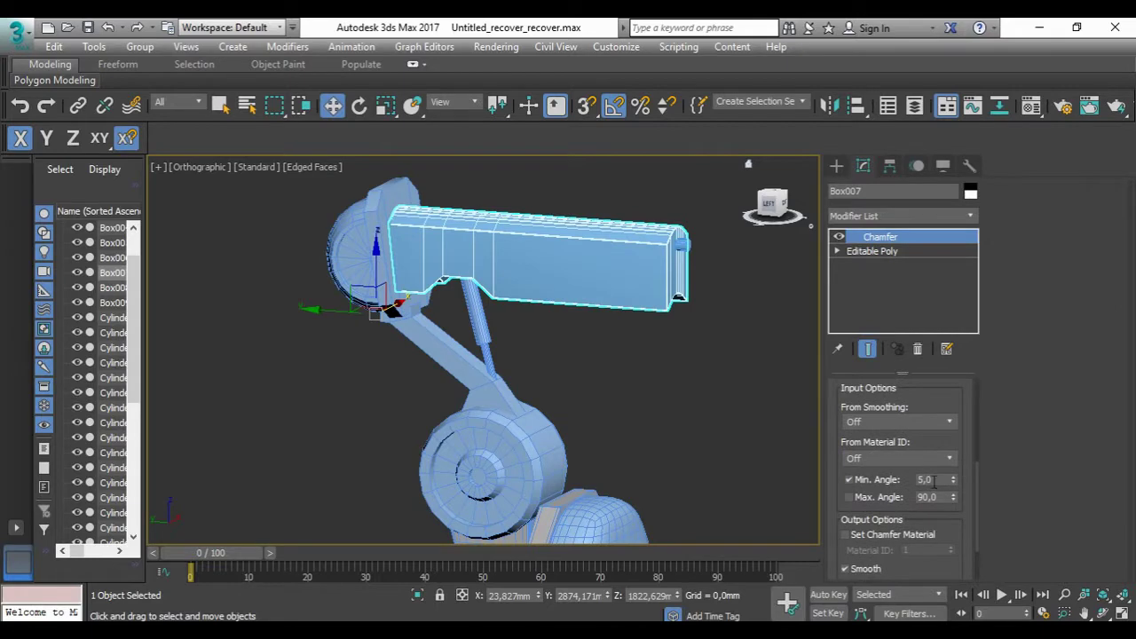
scroll(894, 541, "down", 3)
scroll(841, 430, "up", 8)
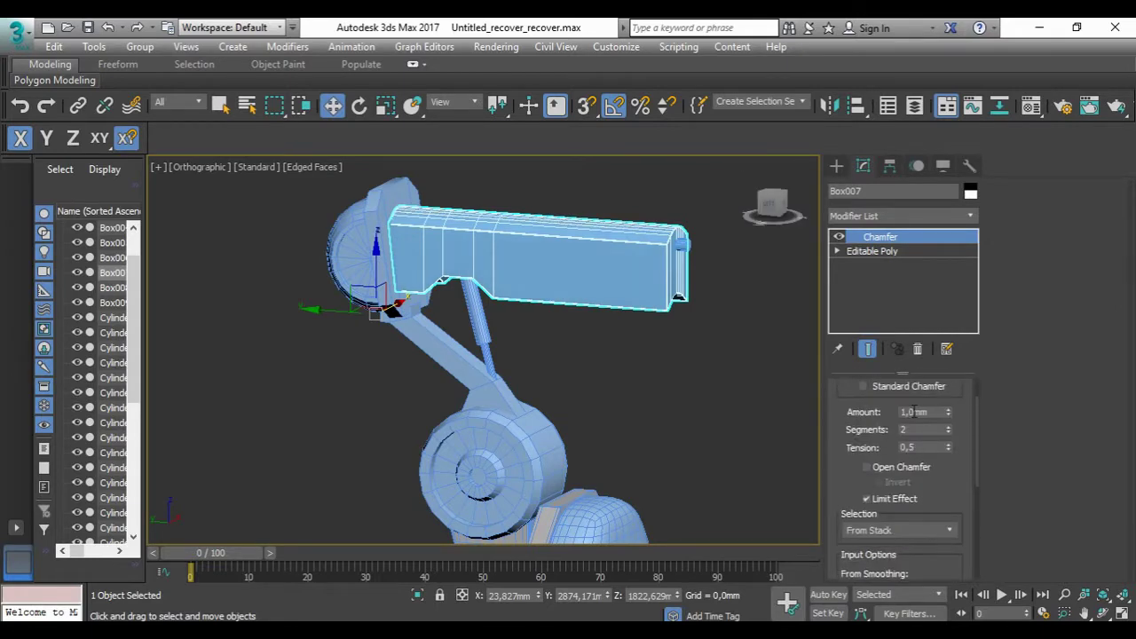
right_click(910, 255)
Step: Paste the Chamfer as an instance onto the Cylinder028 end cap
left_click(938, 305)
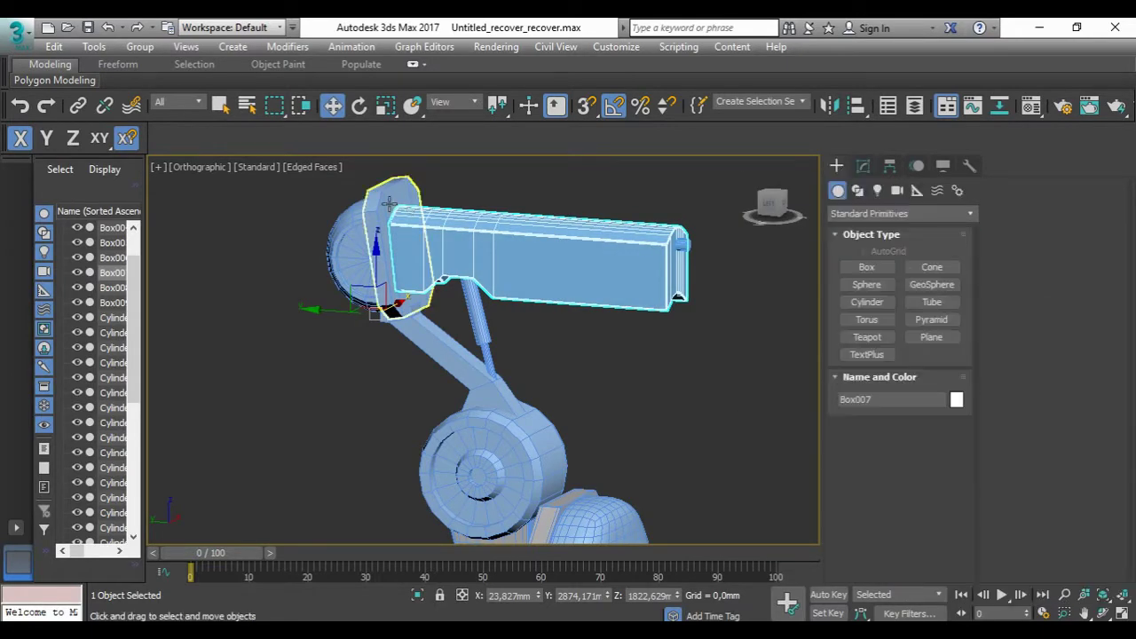
right_click(912, 246)
left_click(836, 168)
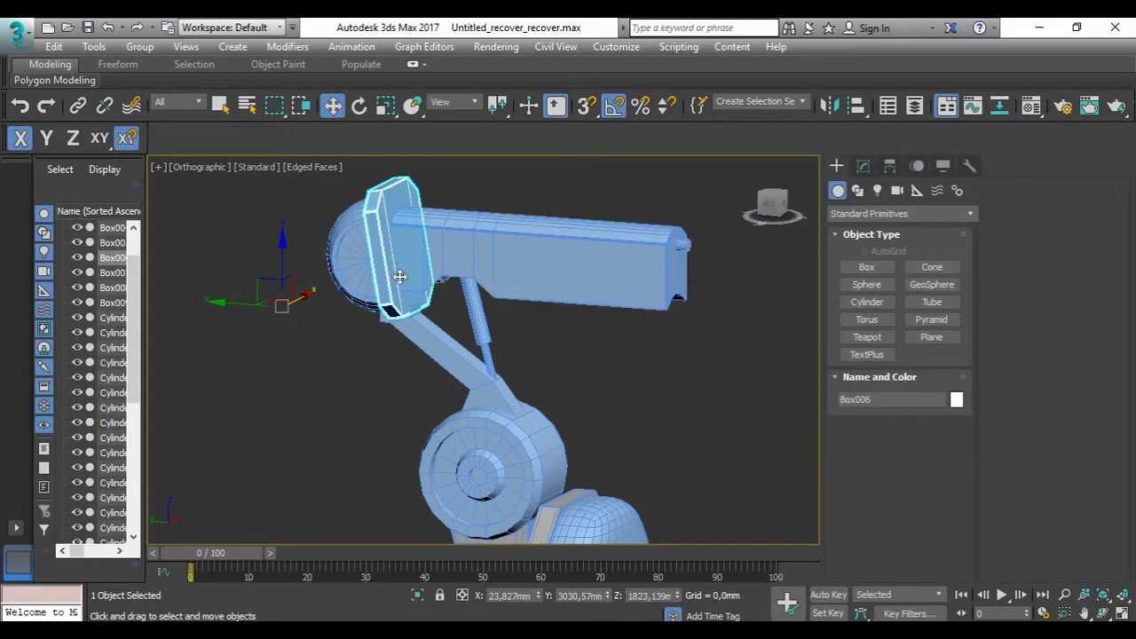
left_click(390, 279)
left_click(863, 166)
right_click(890, 238)
left_click(963, 343)
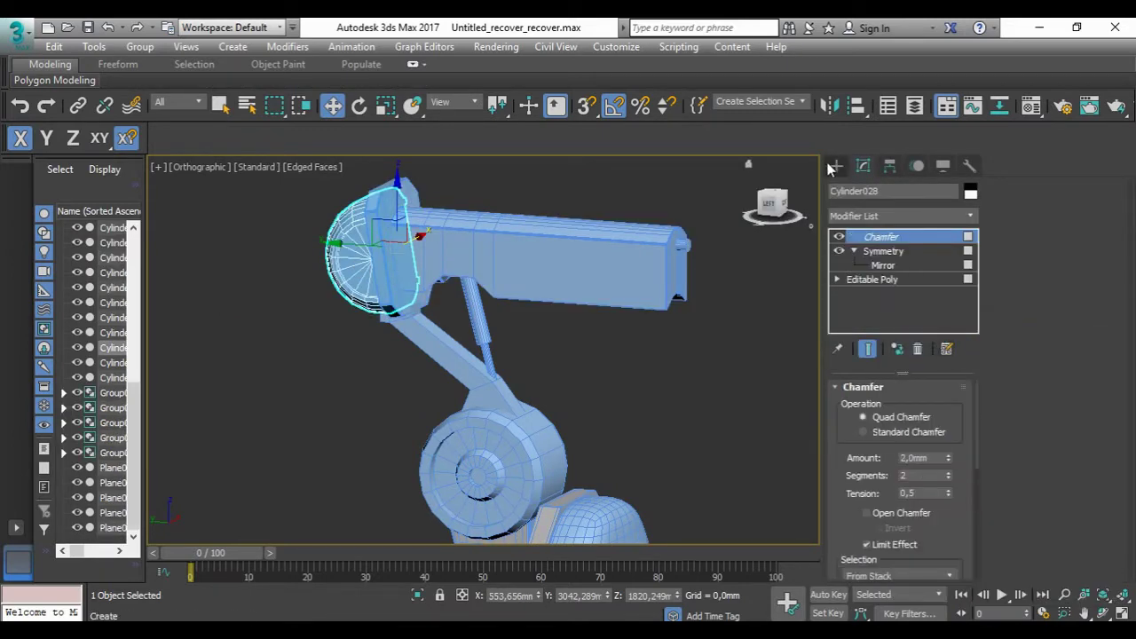
Step: Paste the instanced Chamfer onto the thin rod above the wheel and the angled suspension arm
left_click(833, 166)
scroll(501, 297, "up", 4)
left_click(506, 248)
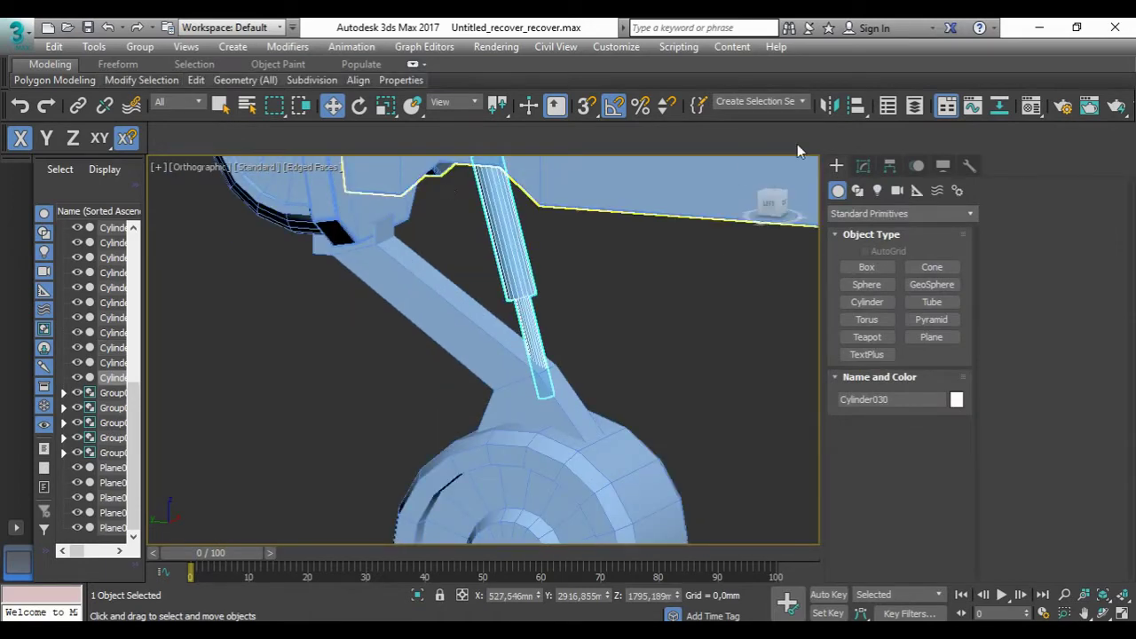
left_click(863, 166)
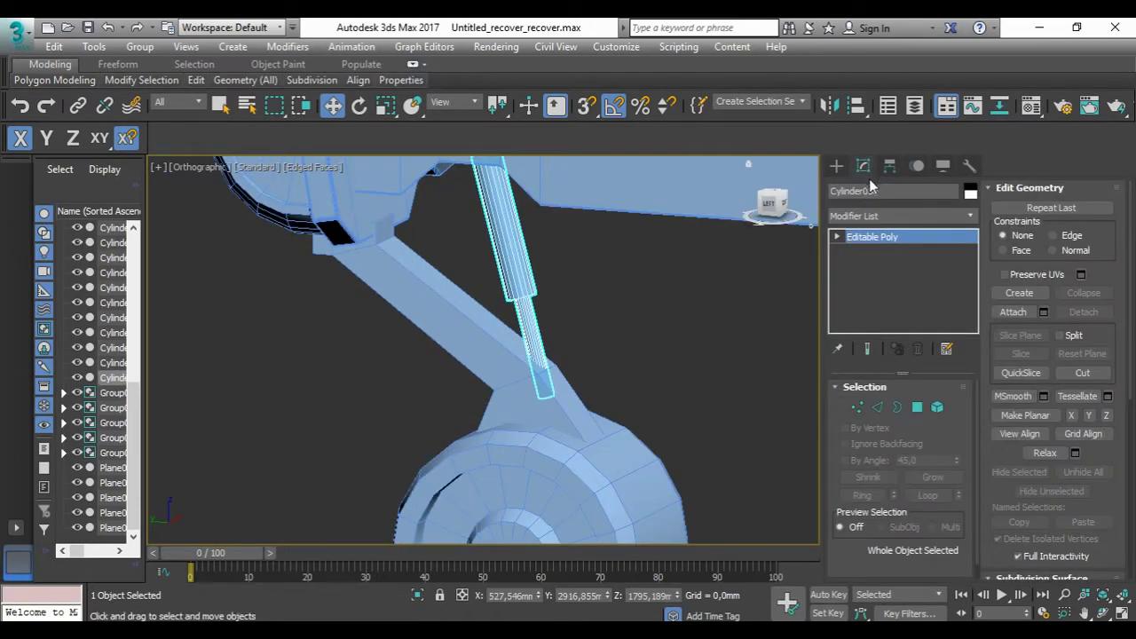
right_click(868, 237)
left_click(892, 264)
left_click(475, 316)
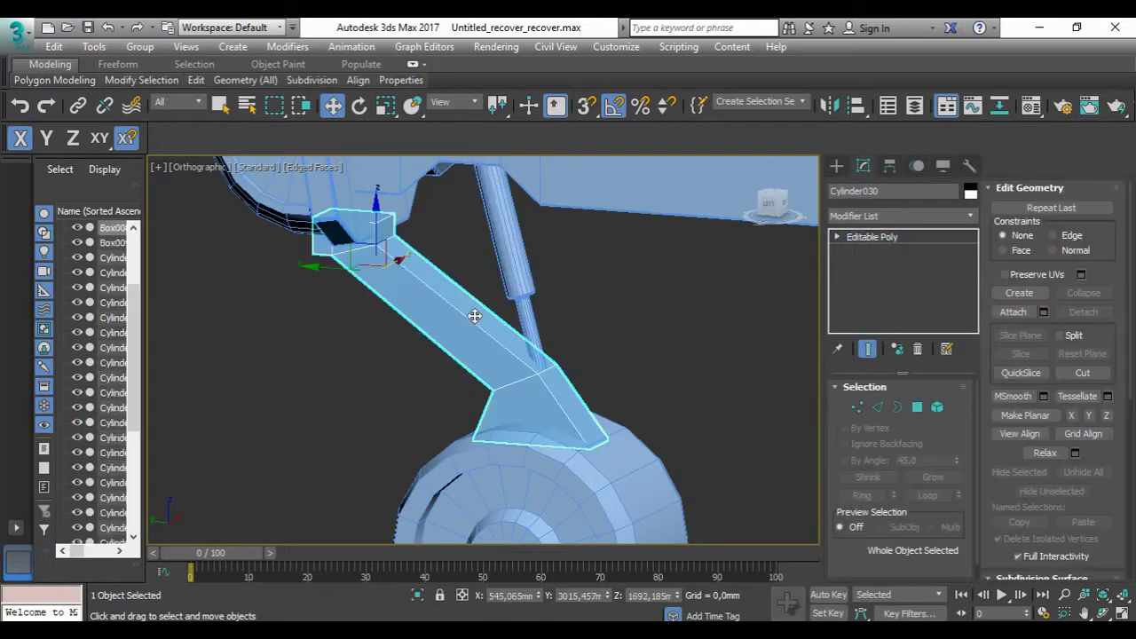
right_click(881, 246)
left_click(892, 264)
left_click(836, 166)
scroll(568, 337, "down", 3)
scroll(569, 336, "up", 3)
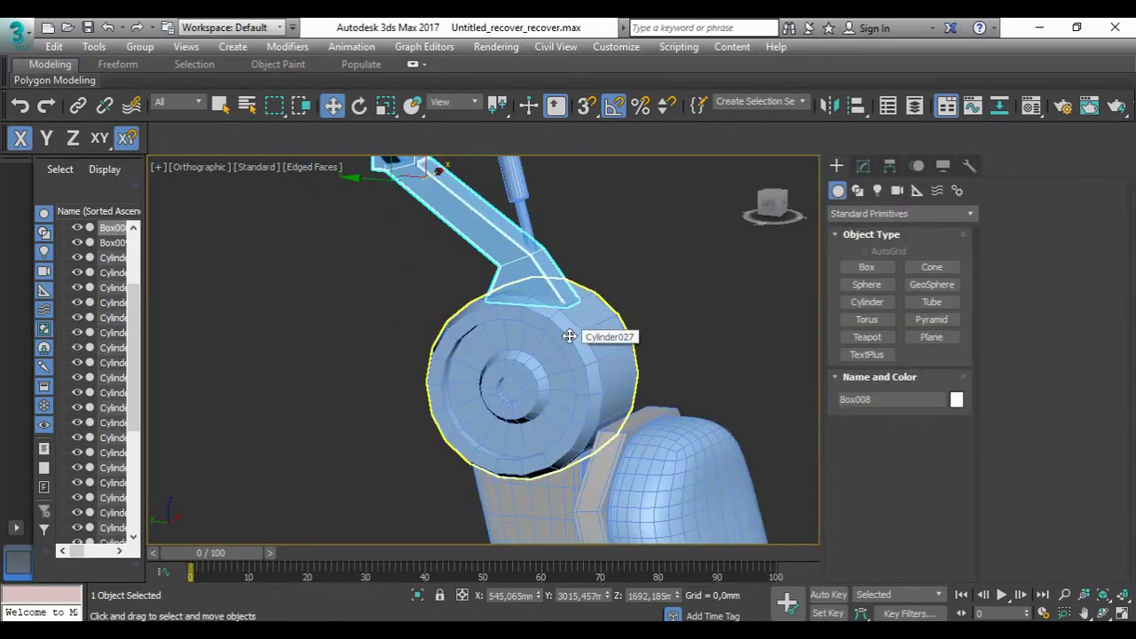
Step: Paste the instanced Chamfer onto the wheel hub cylinder
left_click(569, 337)
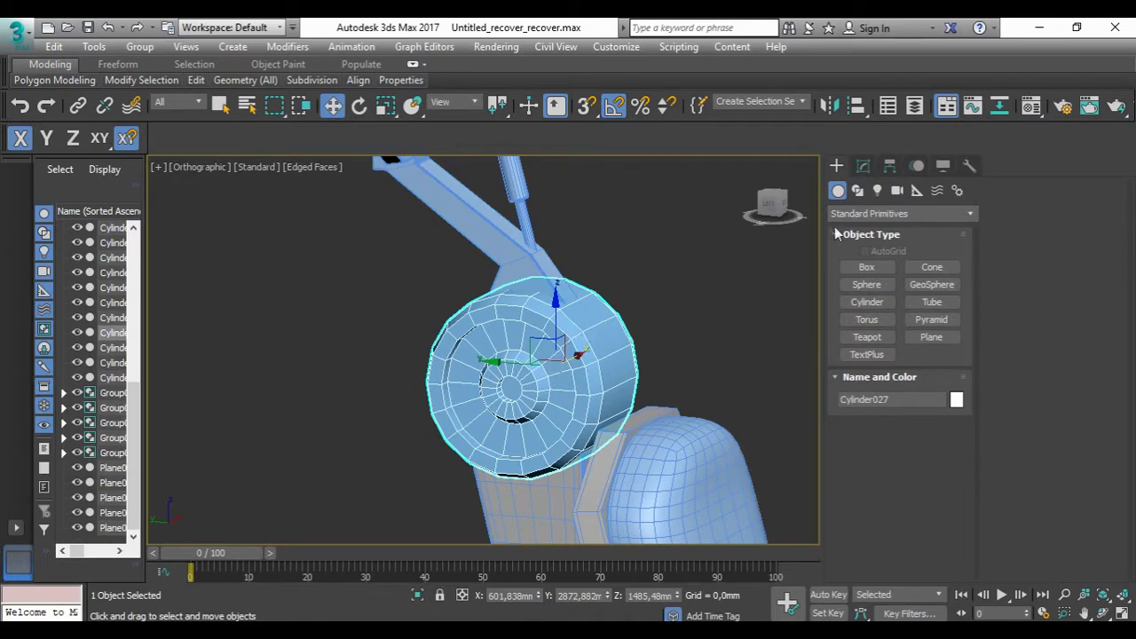
left_click(863, 166)
right_click(874, 252)
left_click(892, 263)
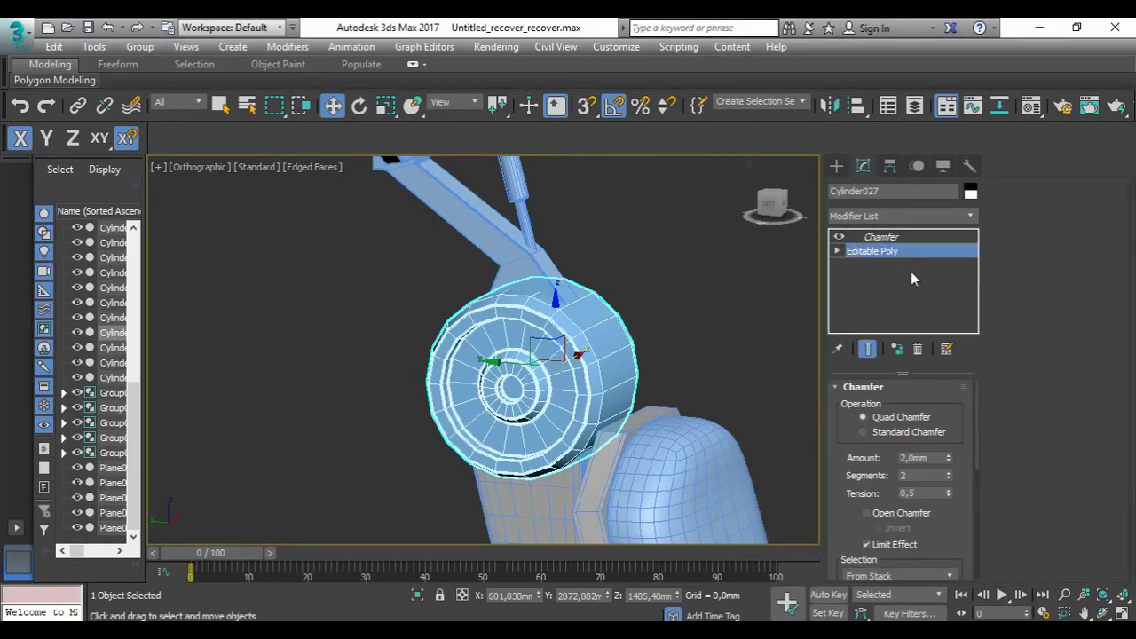
left_click(836, 166)
Step: Paste the instanced Chamfer onto the thin linkage rod below the seat support
middle_click_drag(668, 474, 692, 355)
left_click(674, 372)
left_click(863, 166)
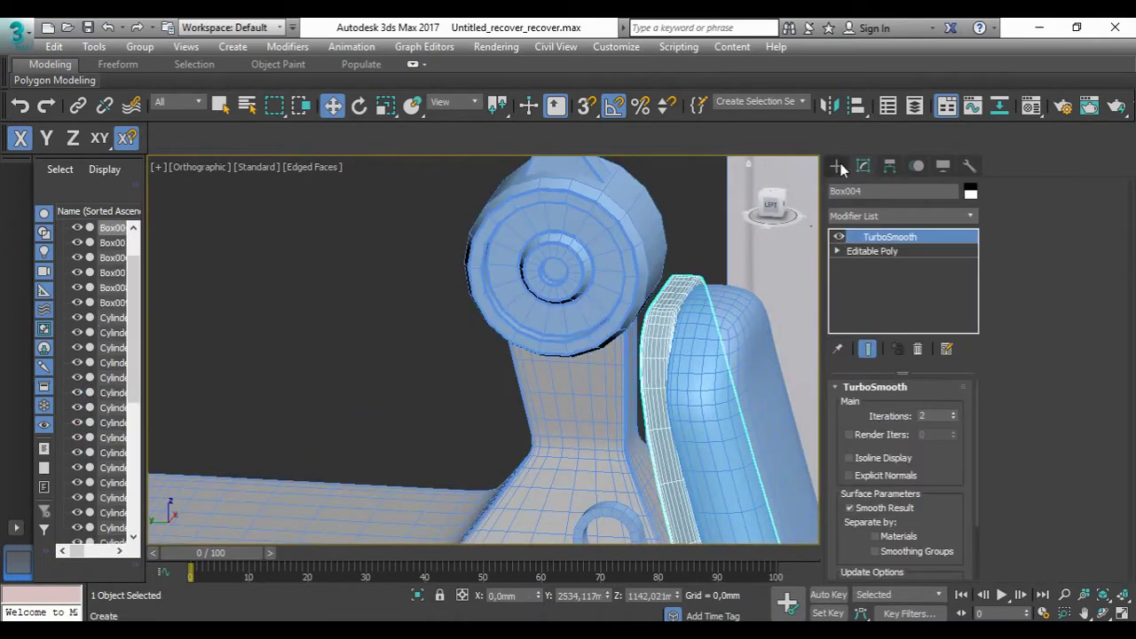
left_click(837, 166)
scroll(510, 272, "up", 5)
left_click(635, 395)
left_click(862, 166)
right_click(918, 234)
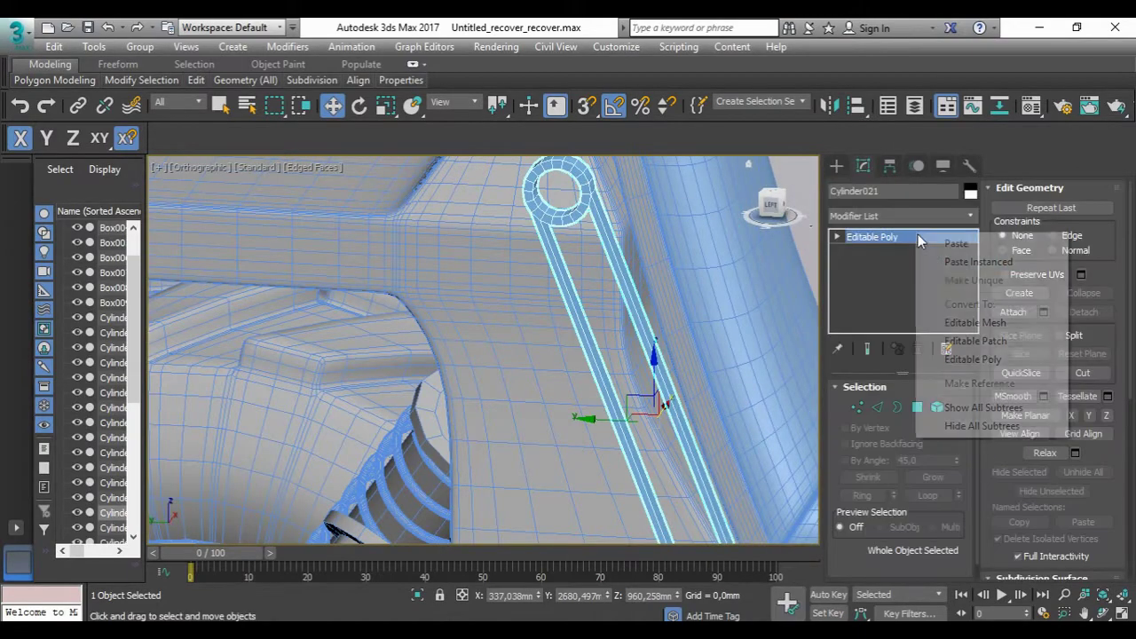
left_click(955, 243)
left_click(836, 166)
Step: Open the spring assembly group and paste the instanced Chamfer onto its inner cylinder
scroll(483, 355, "down", 3)
middle_click_drag(484, 444, 484, 266)
left_click(399, 320)
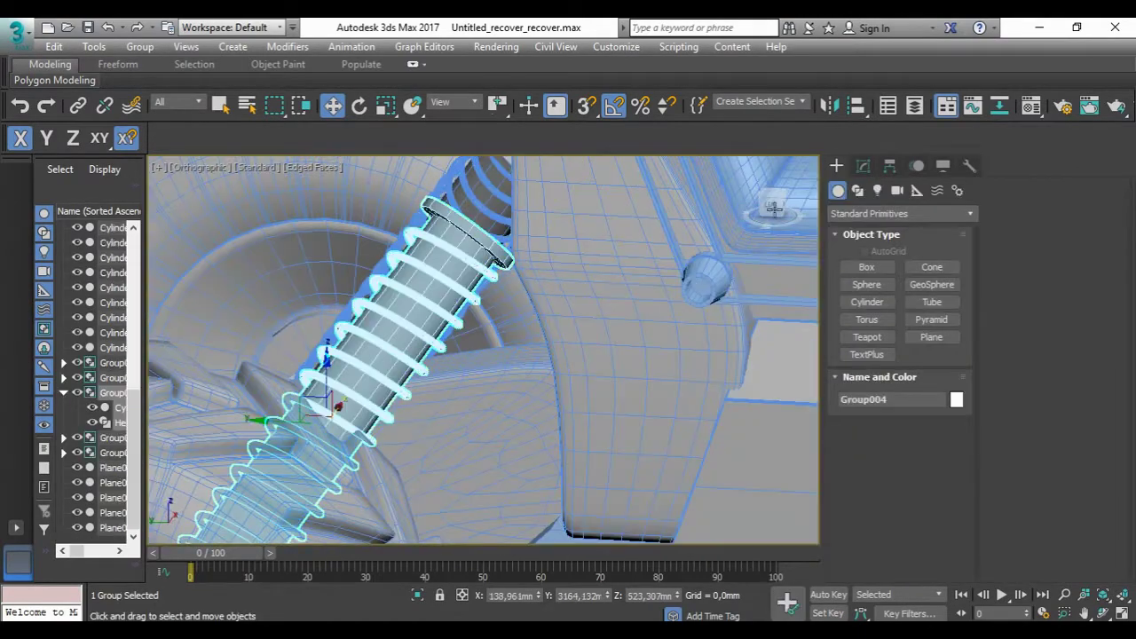
left_click(863, 166)
left_click(133, 48)
left_click(156, 94)
left_click(382, 337)
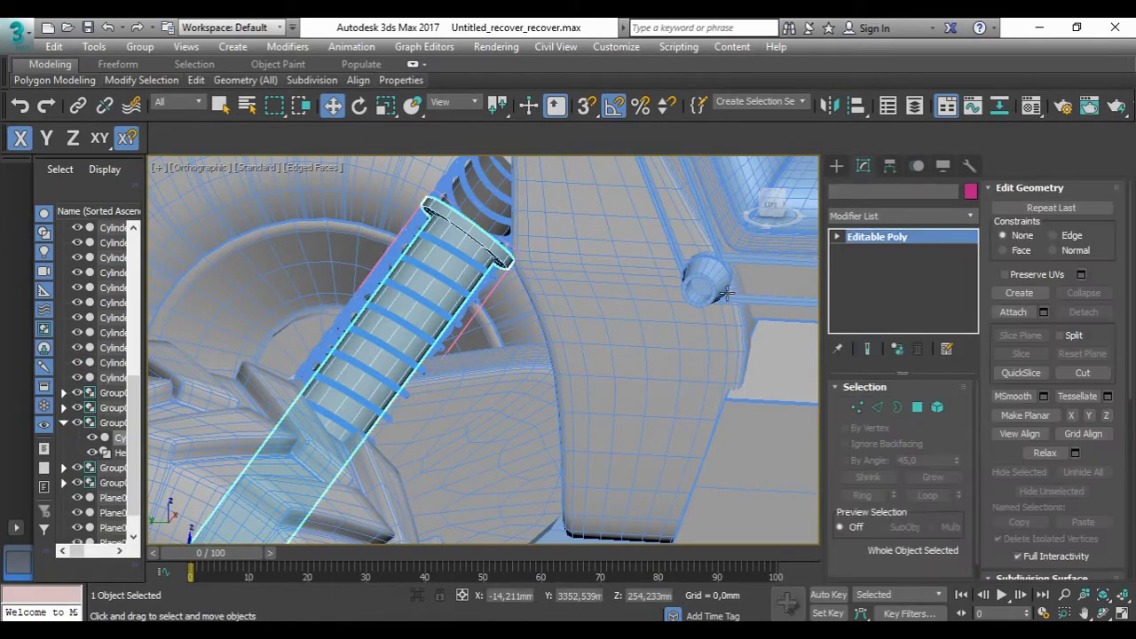
right_click(897, 235)
left_click(945, 258)
Step: Paste the instanced Chamfer onto the small knob and two link pieces
mouse_move(474, 279)
middle_mouse_down("alt")
mouse_move(594, 256)
mouse_move(482, 305)
middle_mouse_up("alt")
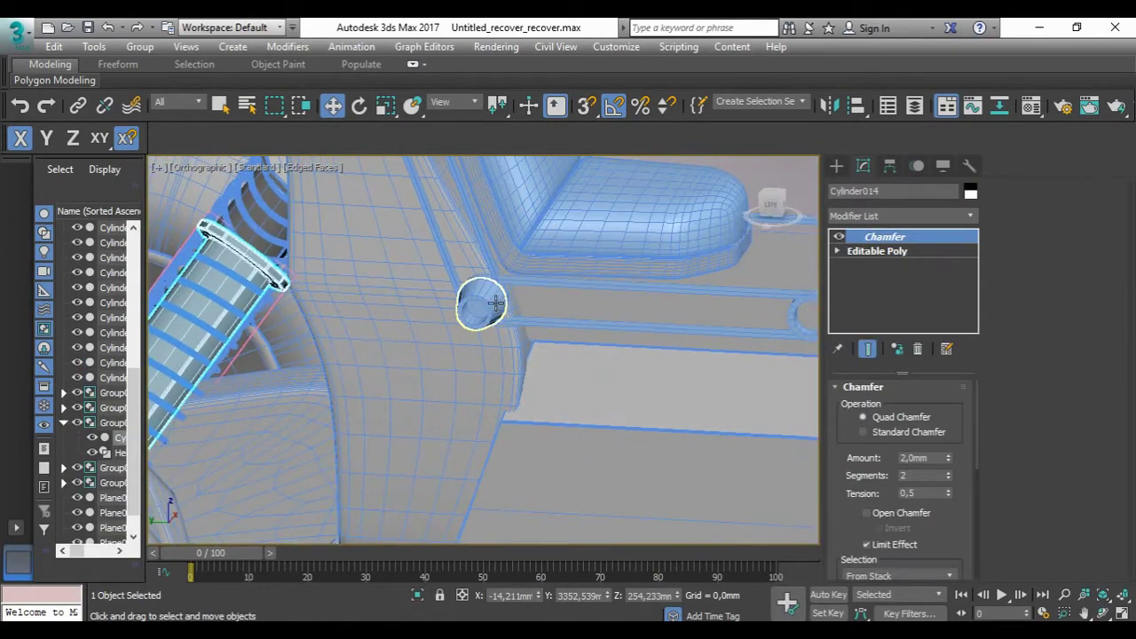
left_click(480, 303)
right_click(878, 232)
left_click(915, 261)
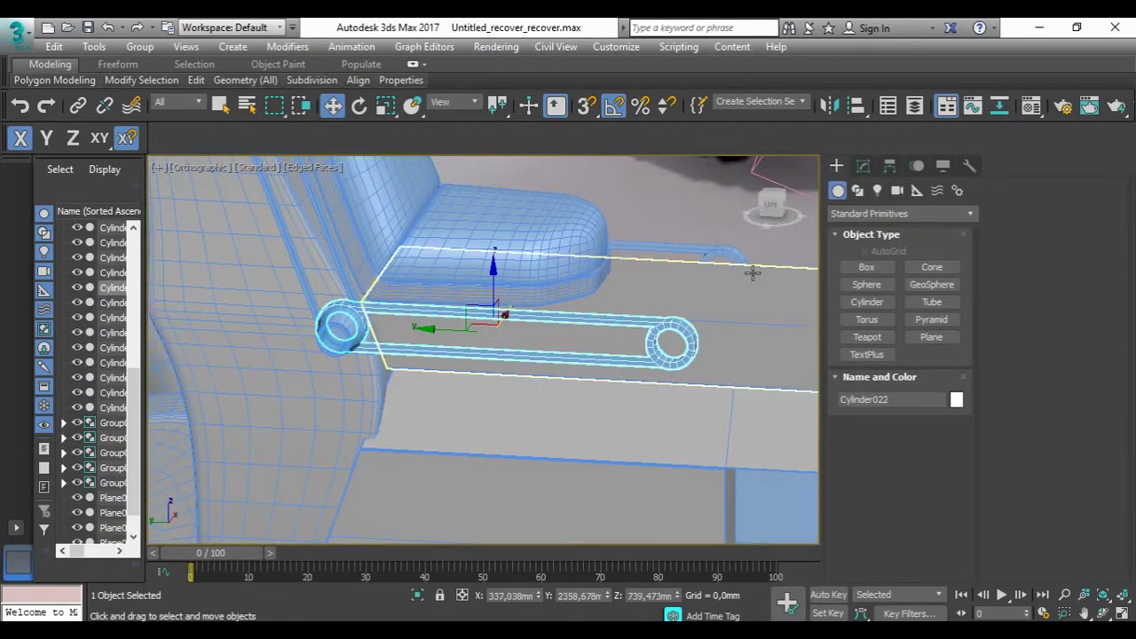
left_click(862, 166)
right_click(869, 237)
left_click(926, 266)
left_click(550, 255)
right_click(870, 237)
left_click(925, 267)
Step: Paste the instanced Chamfer onto the side cylinder
left_click(836, 166)
scroll(677, 306, "down", 5)
scroll(677, 306, "up", 5)
left_click(710, 373)
left_click(863, 166)
right_click(923, 240)
left_click(946, 266)
left_click(836, 166)
Step: Paste the instanced Chamfer onto the angled link arm and the flat side plate
left_click(763, 222)
left_click(863, 166)
right_click(870, 237)
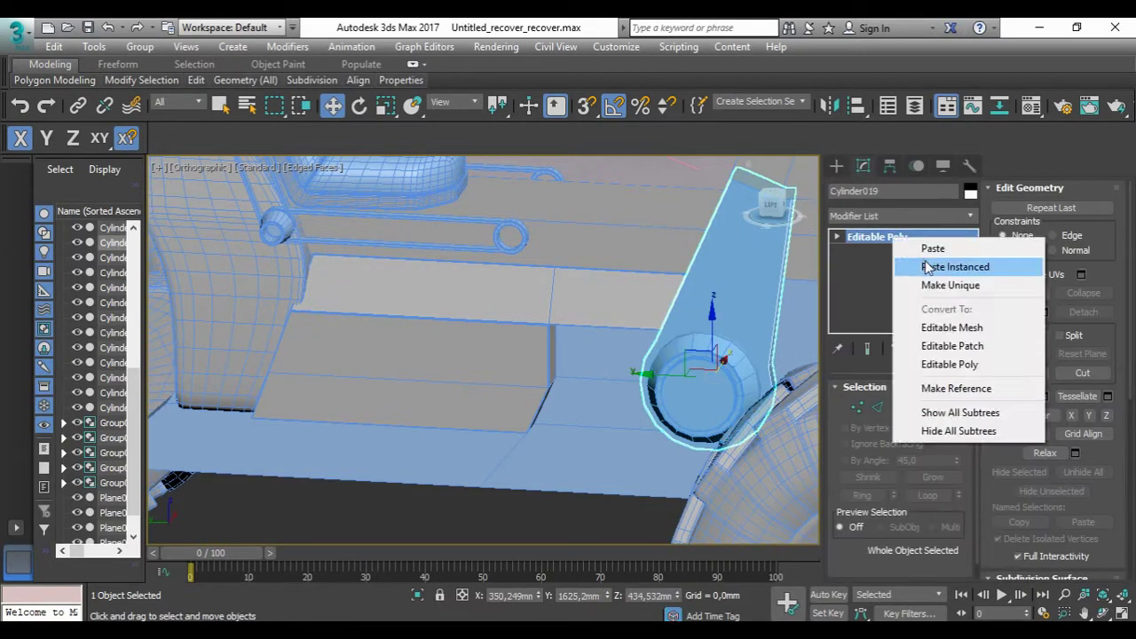
left_click(923, 266)
left_click(837, 166)
left_click(604, 393)
left_click(863, 166)
right_click(874, 238)
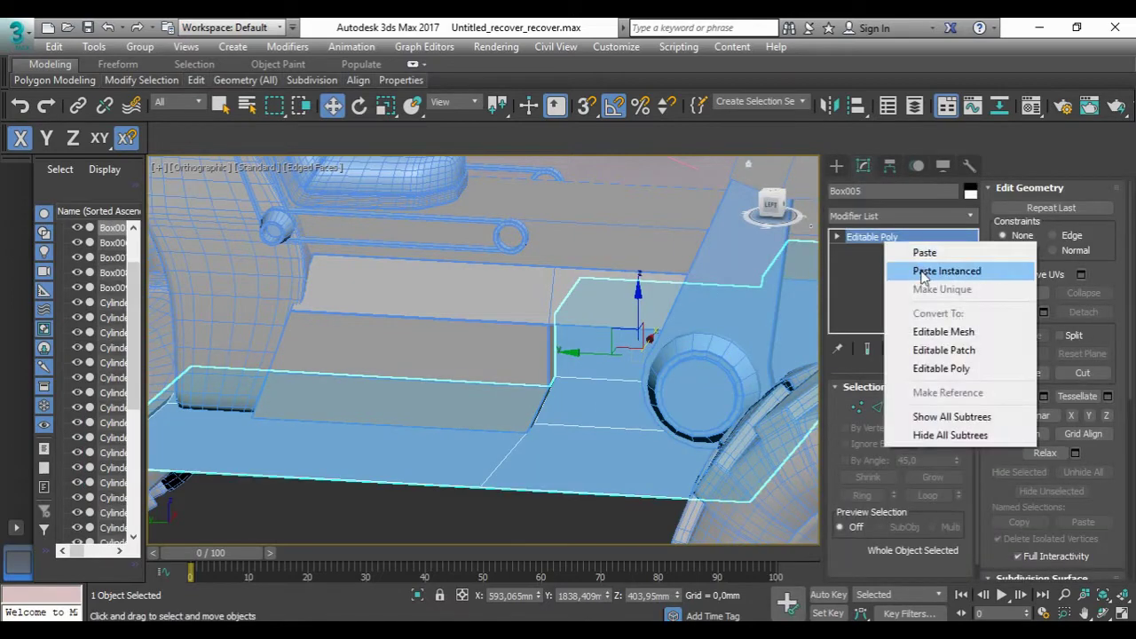
left_click(917, 261)
scroll(570, 224, "down", 4)
Step: Select faces around the side of the fender block Cylinder016
left_click(570, 224)
scroll(571, 317, "up", 4)
key("4")
left_click(477, 346)
left_click(431, 333, "shift")
middle_click_drag(432, 333, 537, 325, "alt")
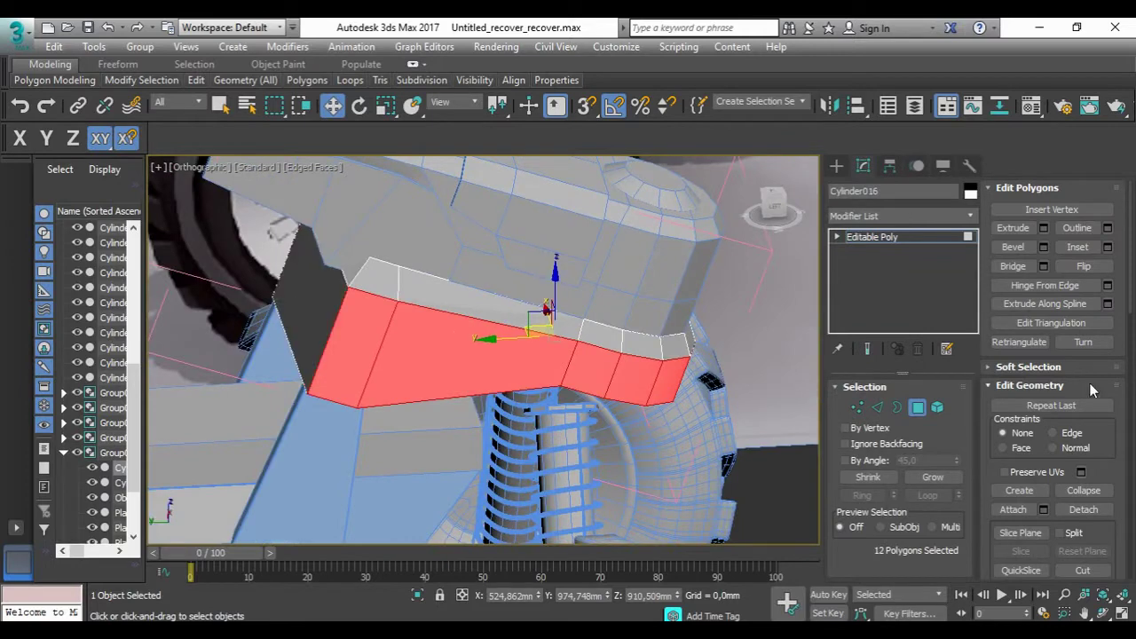
scroll(989, 373, "down", 5)
scroll(989, 373, "down", 5)
Step: Reselect a loop of faces around the fender, then clear the selection
middle_click_drag(654, 380, 666, 353, "alt")
left_click(666, 352)
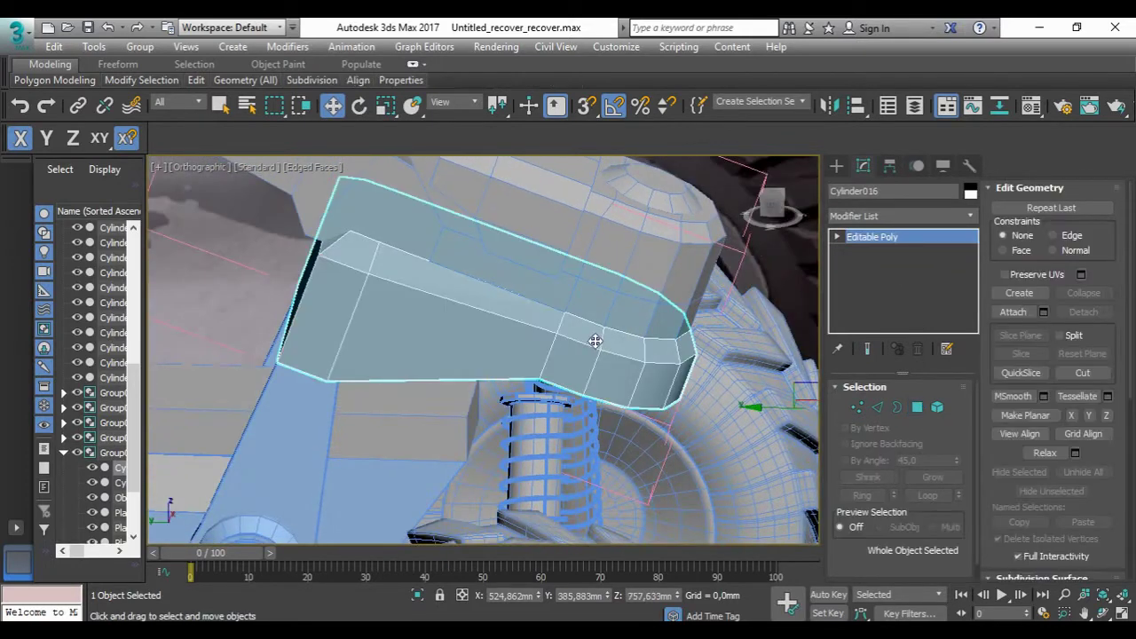
left_click(588, 329)
left_click(618, 339, "shift")
scroll(948, 483, "down", 5)
scroll(1016, 481, "down", 5)
left_click(758, 400)
left_click(872, 237)
Step: Paste the Chamfer onto the fender, remove it again, and switch to edge mode
right_click(862, 233)
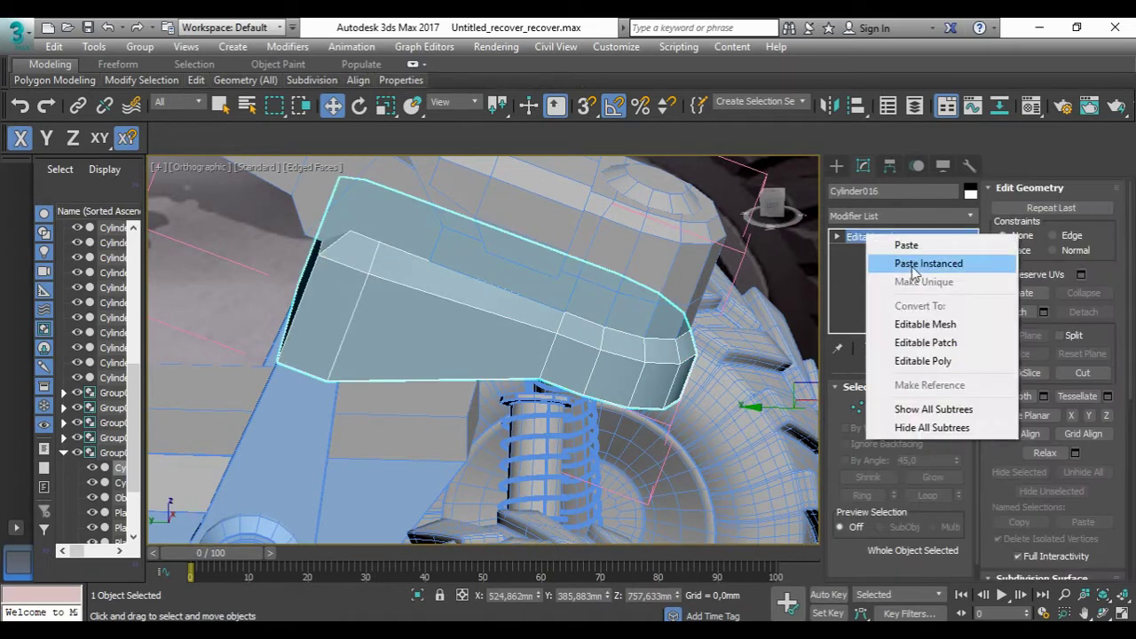
left_click(980, 261)
right_click(879, 237)
left_click(877, 261)
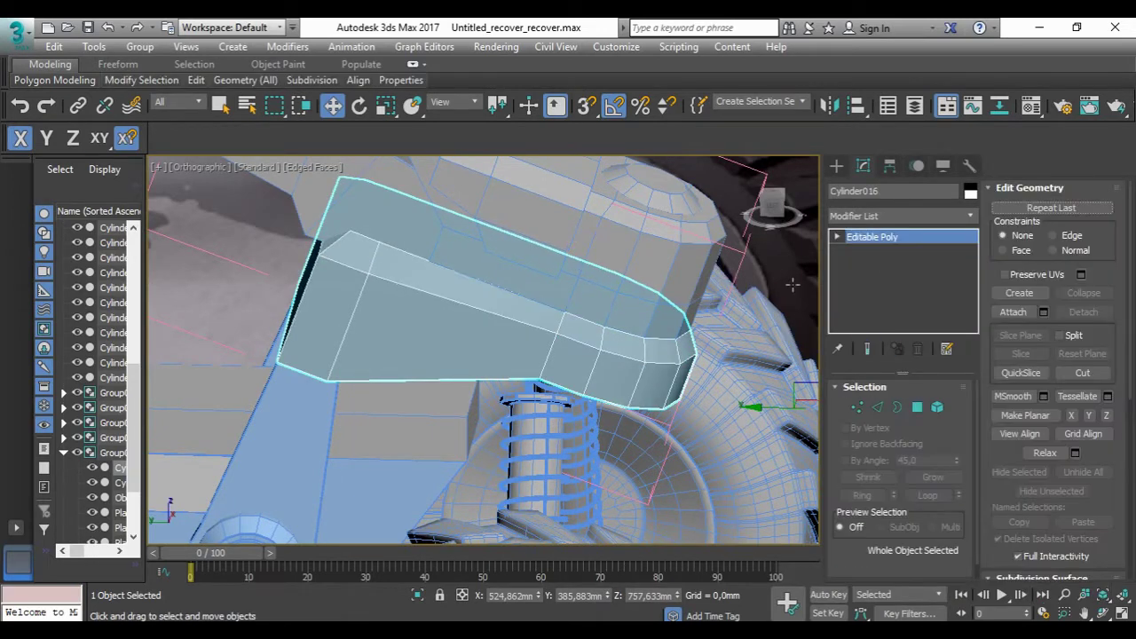
key("2")
left_click(608, 356)
Step: Chamfer both long edge loops of the Cylinder016 fender with a smoothed 2 mm chamfer
double_click(608, 356)
scroll(1007, 432, "down", 3)
scroll(1046, 266, "up", 3)
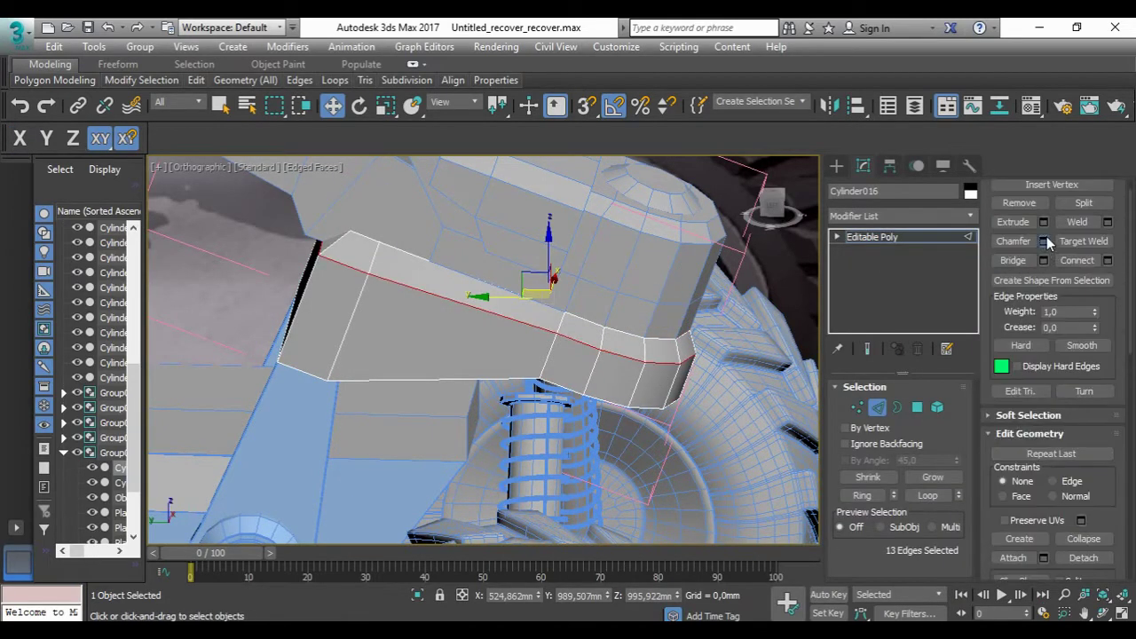
left_click(1043, 240)
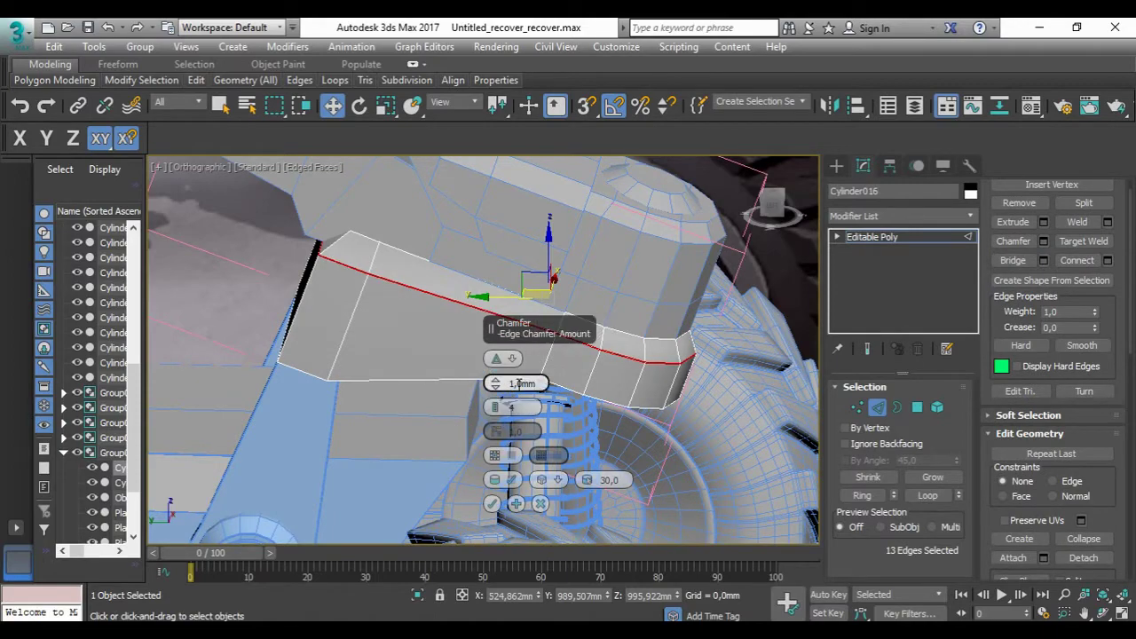
type("2")
left_click(560, 479)
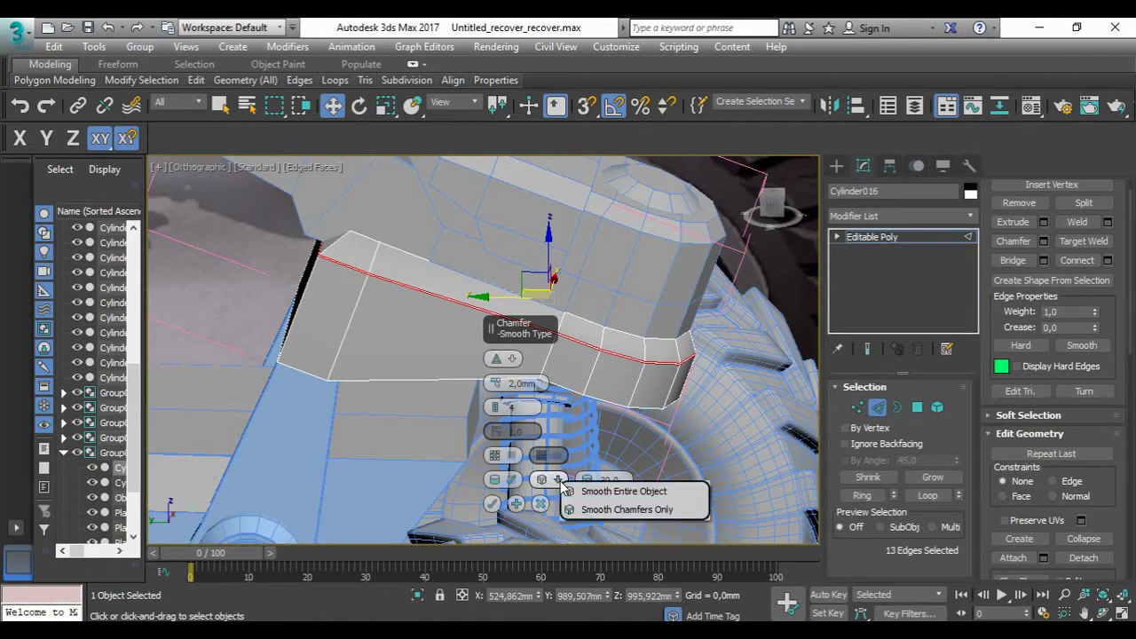
left_click(622, 507)
left_click(493, 503)
mouse_move(437, 368)
middle_mouse_down("alt")
mouse_move(400, 291)
mouse_move(495, 360)
mouse_move(186, 301)
middle_mouse_up("alt")
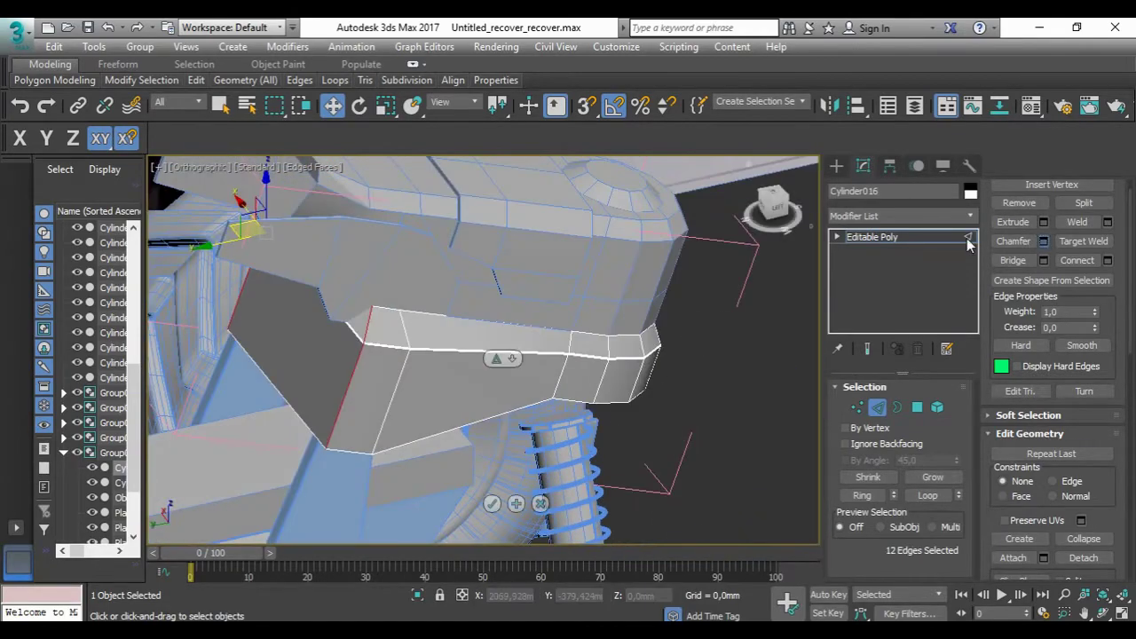
left_click(493, 503)
Step: Select Object001's edge loops and remove a stray Chamfer modifier from its stack
middle_click_drag(458, 353, 466, 273, "alt")
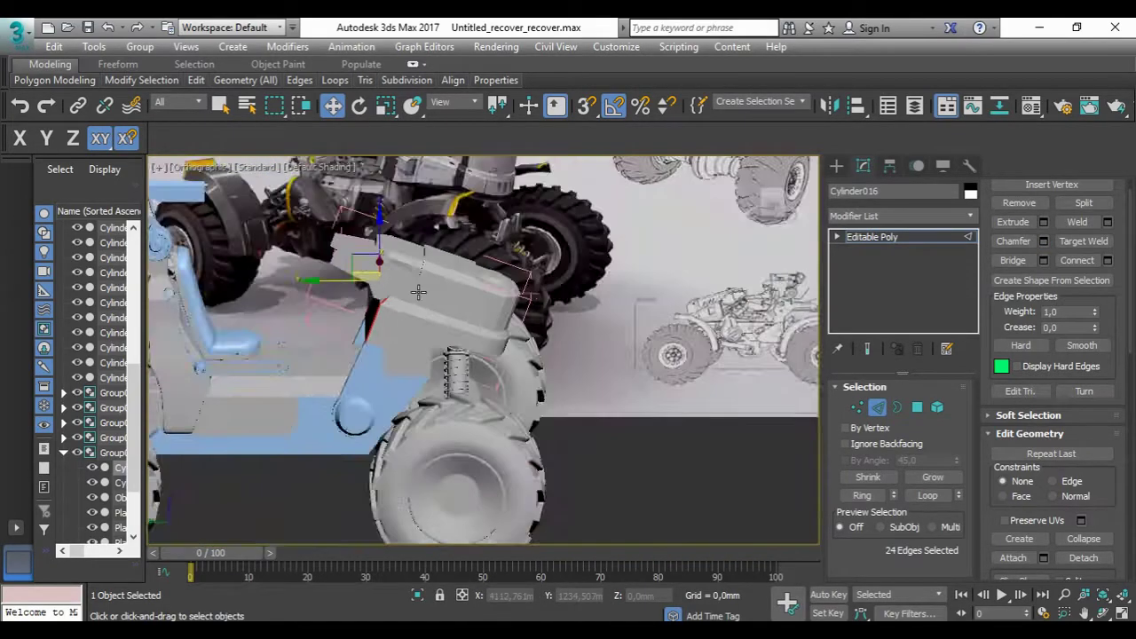
left_click(835, 166)
left_click(524, 314)
scroll(525, 314, "up", 5)
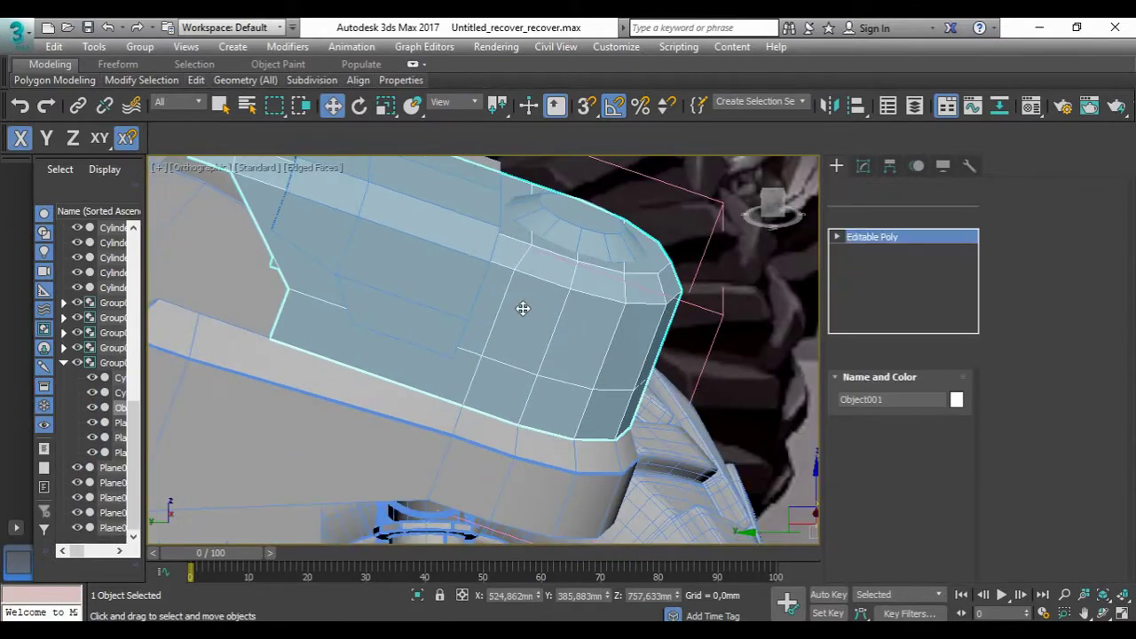
key("4")
left_click(529, 395, "shift")
scroll(1069, 537, "down", 5)
scroll(1035, 468, "down", 5)
scroll(1035, 468, "down", 3)
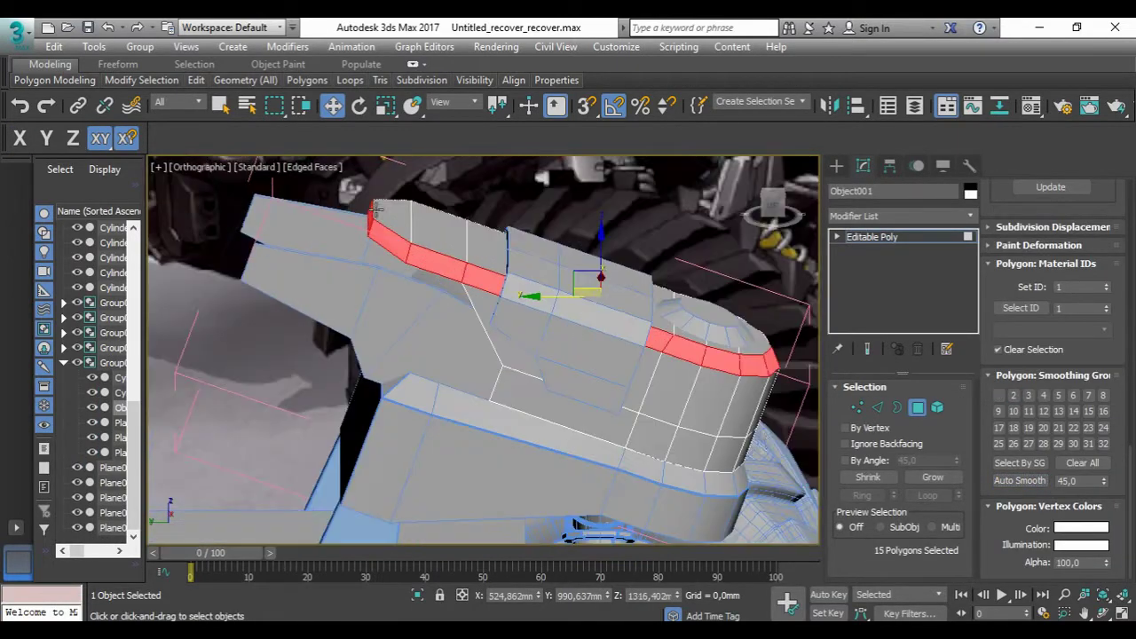
key("2")
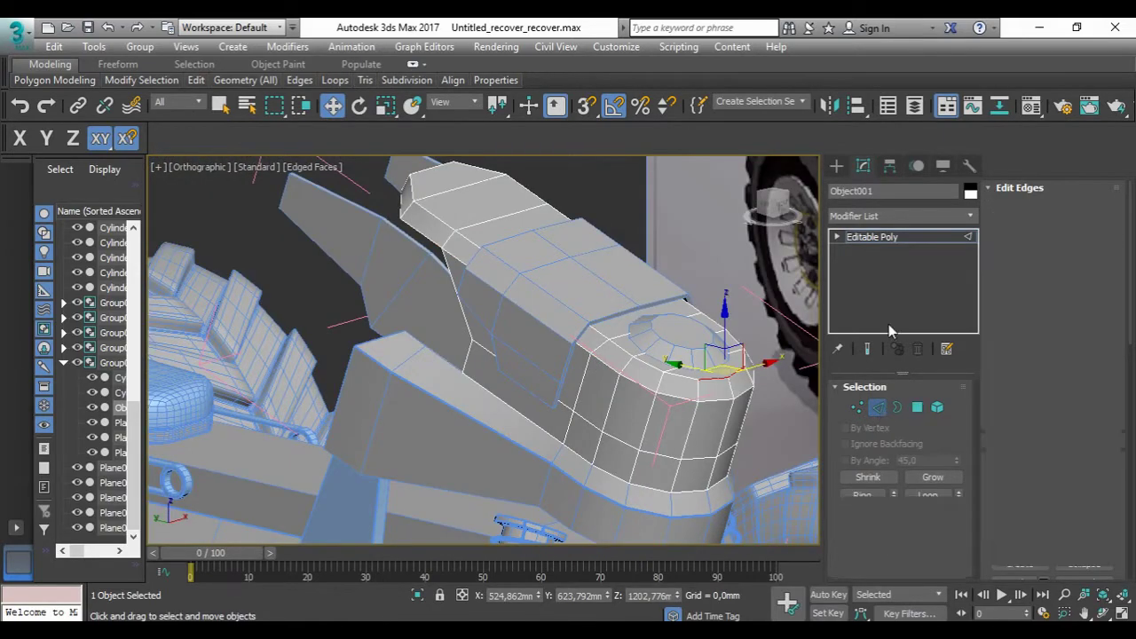
right_click(893, 243)
right_click(905, 236)
left_click(949, 261)
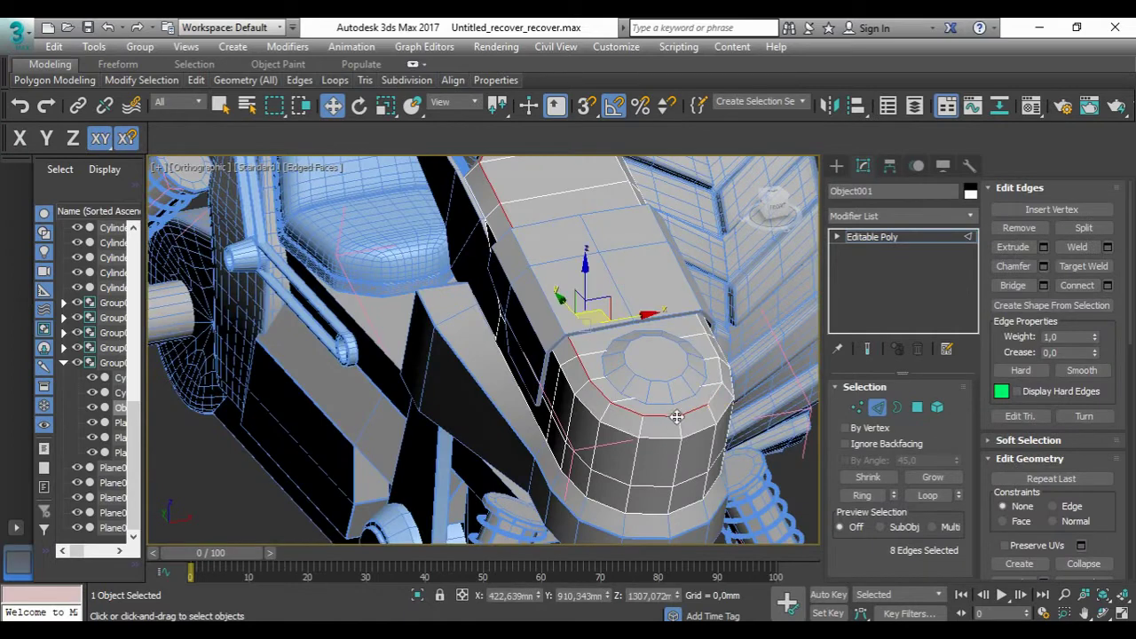
Step: Apply a smoothed 2.0 mm, 5-segment edge chamfer to Object001's rim edges
key("ctrl+shift+c")
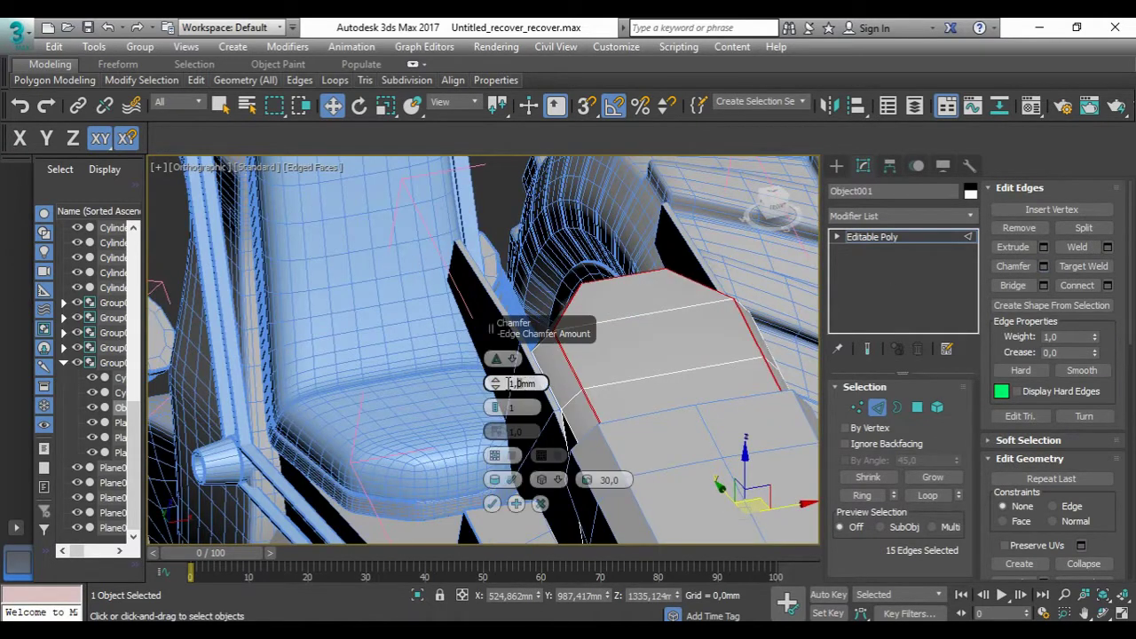
left_click(557, 479)
left_click(492, 503)
key("z")
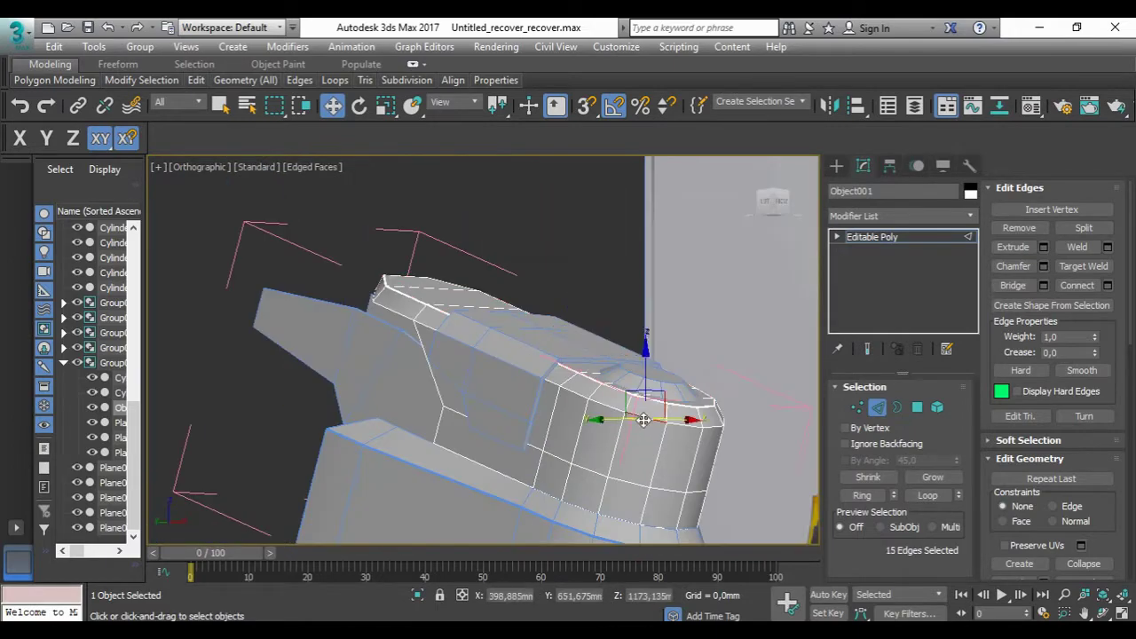
left_click(1044, 266)
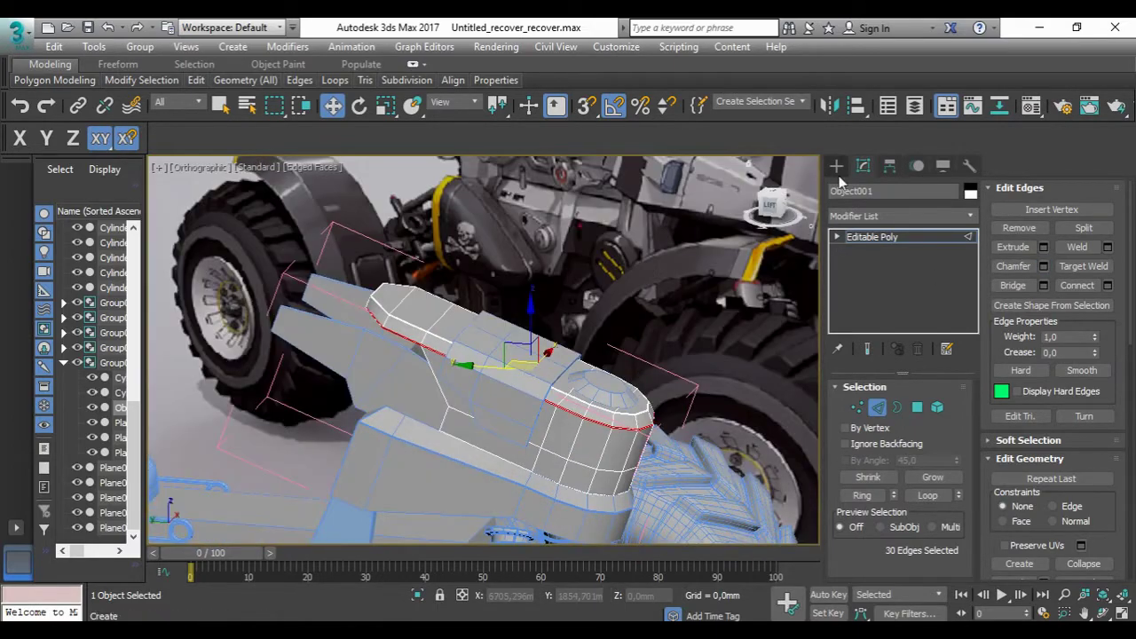
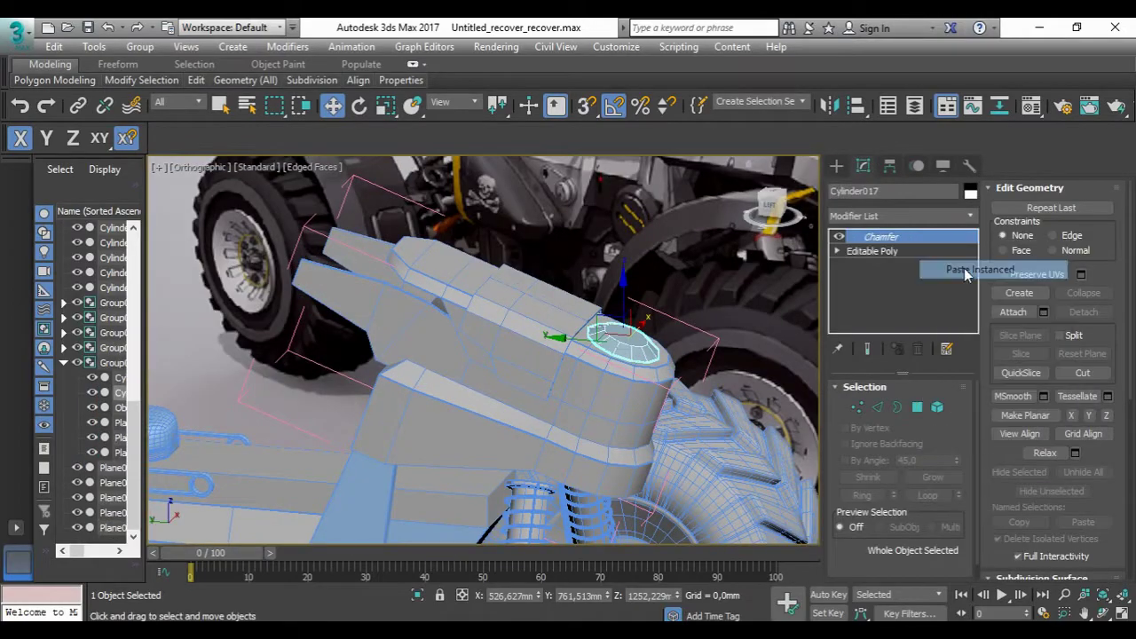
Step: Isolate the front wheel and draw a new hub cylinder at its centre in the Left view
left_click(836, 167)
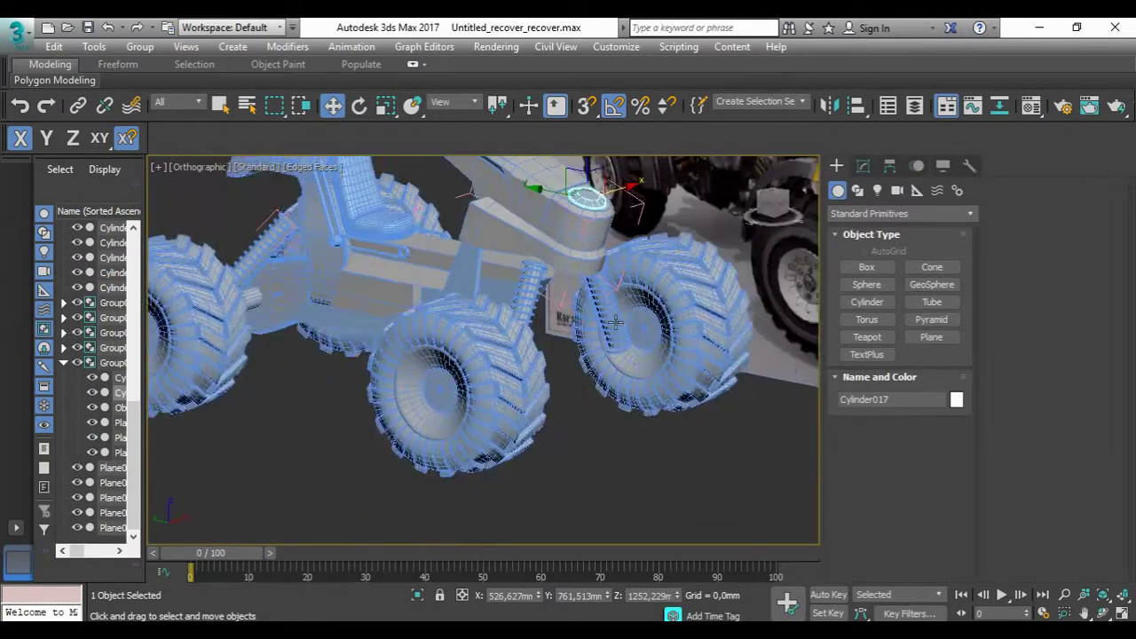
left_click(605, 316)
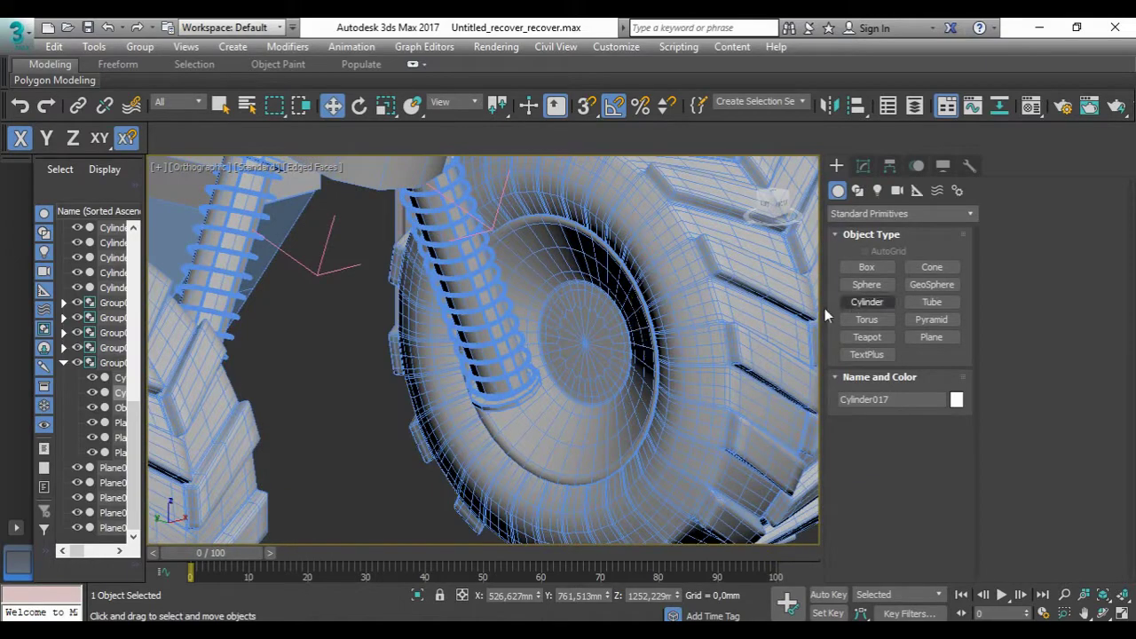
key("alt+q")
key("l")
left_click(867, 301)
scroll(650, 335, "up", 5)
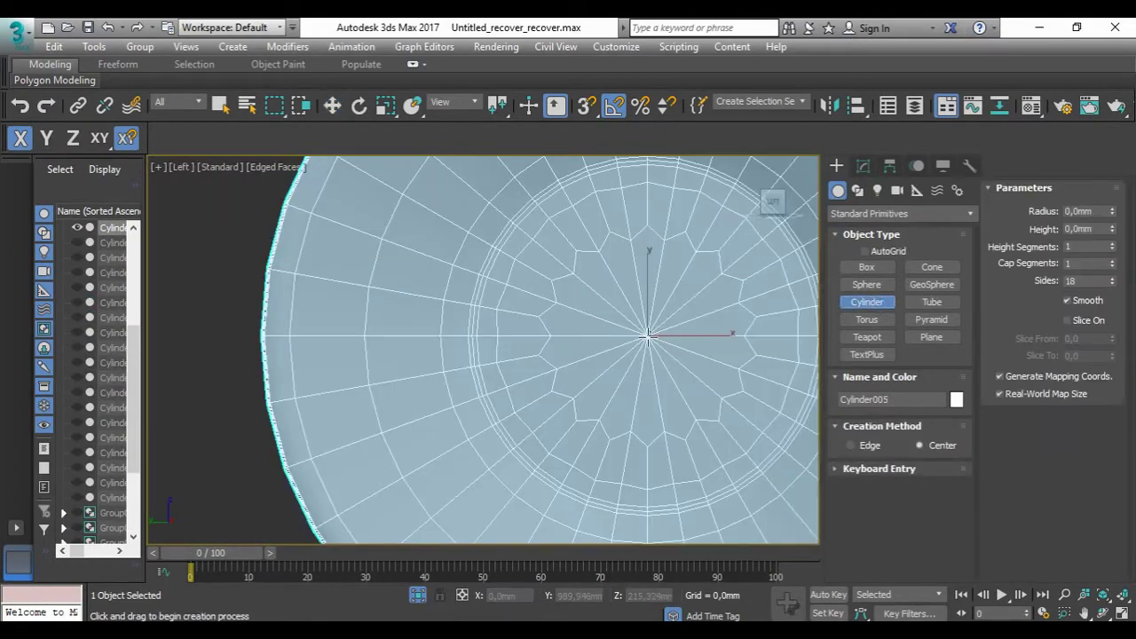
left_click_drag(650, 334, 648, 162)
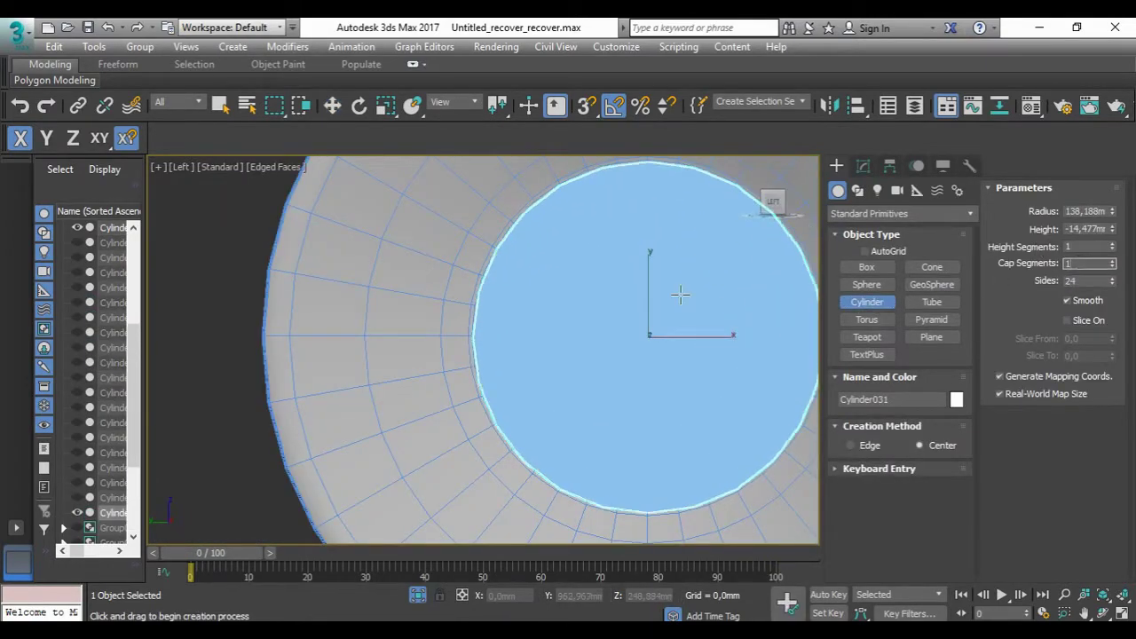
middle_click_drag(680, 294, 621, 293, "alt")
key("alt+q")
Step: Convert the hub cylinder to Editable Poly and pull its cap polygon outward
key("w")
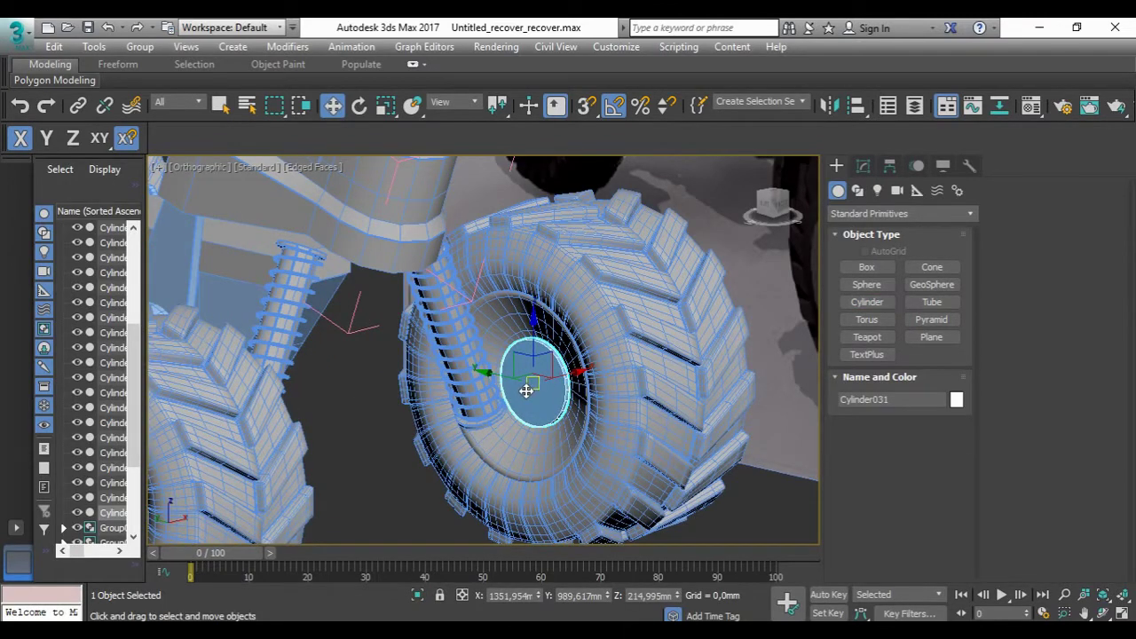
right_click(526, 391)
left_click(740, 555)
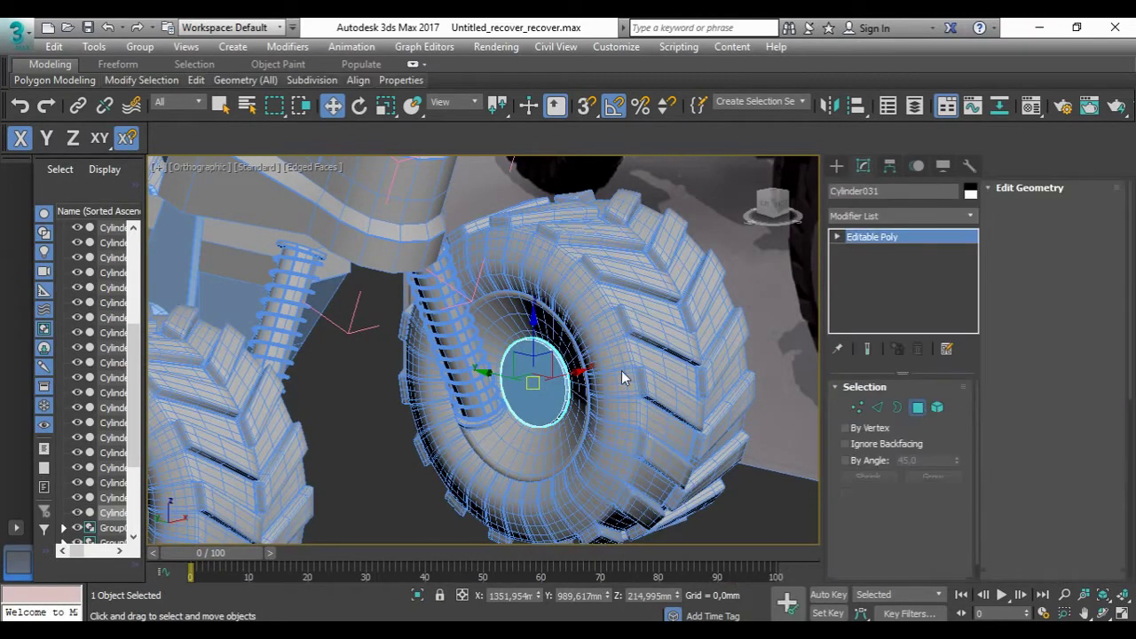
key("4")
left_click(550, 377)
middle_click_drag(584, 373, 509, 392, "alt")
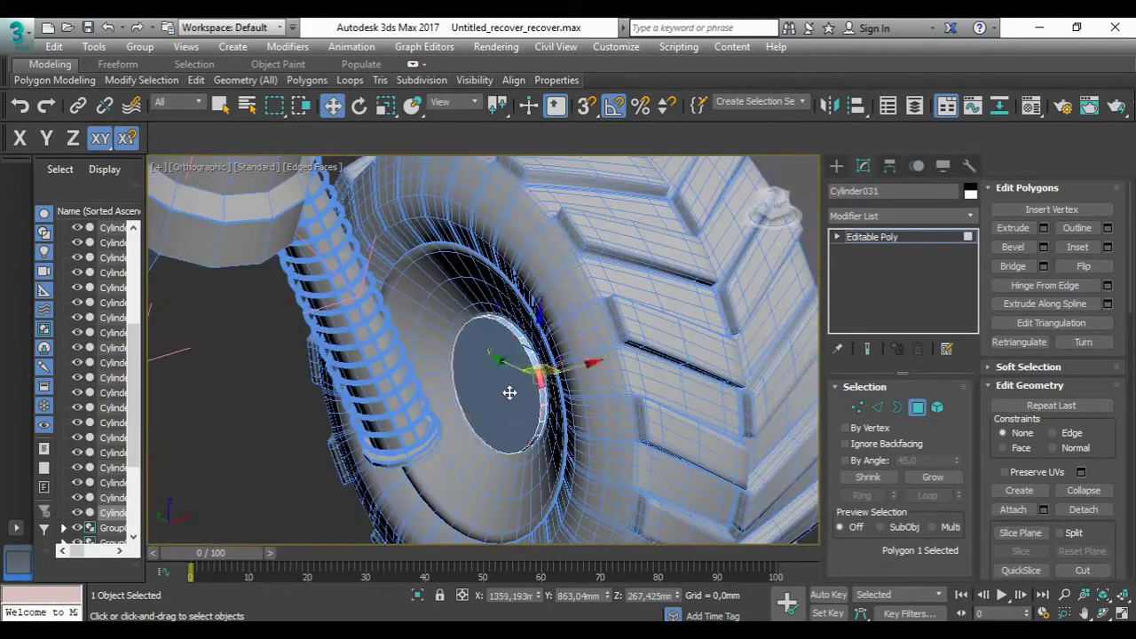
Step: Zoom and orbit around the tractor and wheel, then begin a new box
scroll(486, 400, "down", 2)
scroll(464, 395, "down", 2)
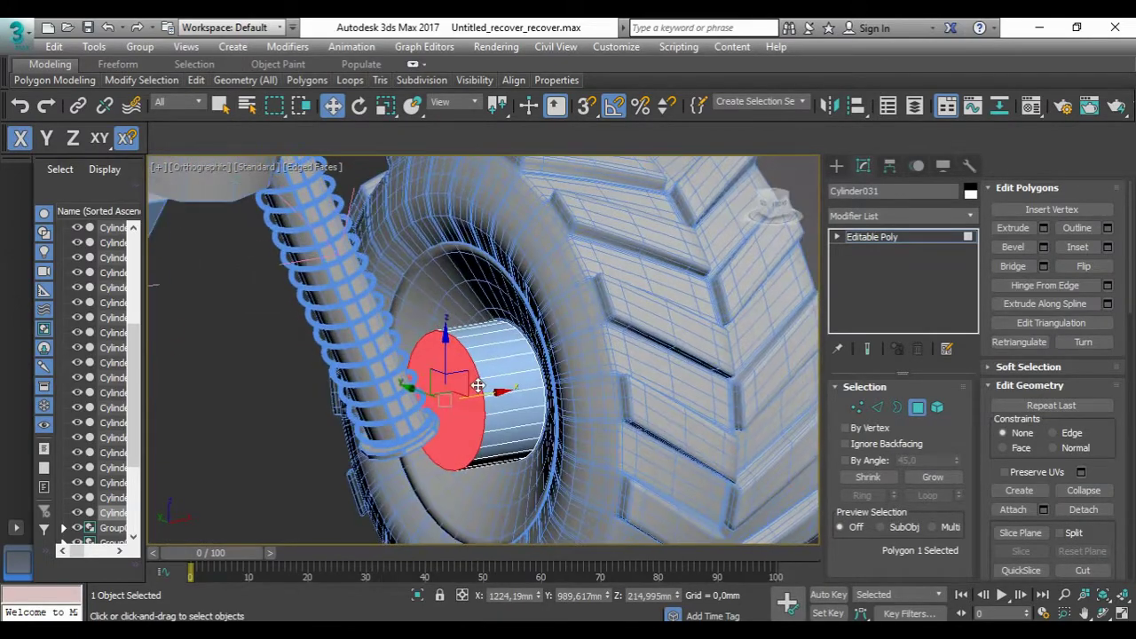
scroll(443, 385, "down", 3)
scroll(431, 371, "down", 3)
mouse_move(420, 362)
middle_mouse_down("alt")
mouse_move(433, 494)
mouse_move(432, 443)
middle_mouse_up("alt")
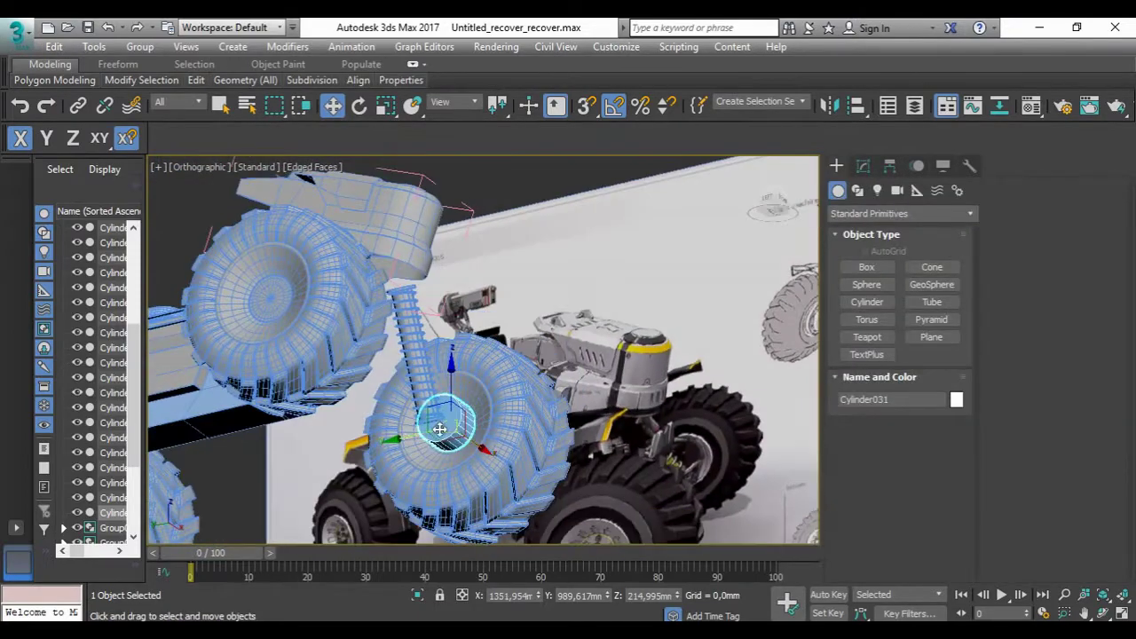
scroll(432, 429, "up", 4)
scroll(432, 429, "up", 2)
scroll(450, 412, "up", 2)
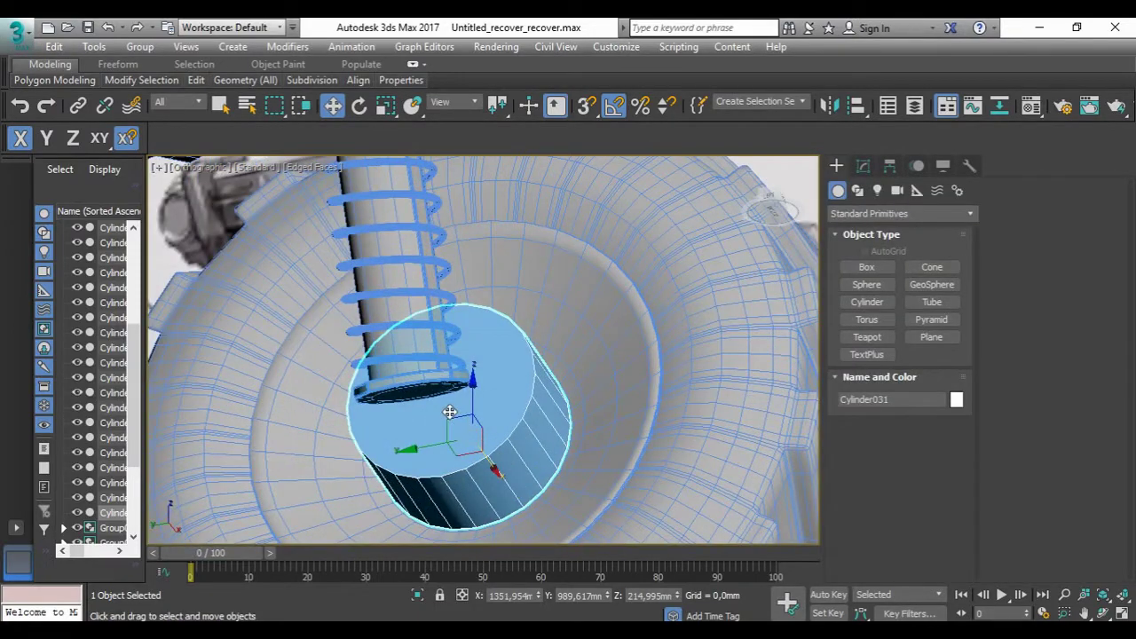
left_click(866, 266)
Step: Draw a thin flat box across the wheel hub in the Left view and unhide the scene
key("l")
left_click_drag(476, 404, 606, 408)
left_click(627, 354)
middle_click_drag(627, 354, 583, 381, "alt")
scroll(586, 377, "down", 3)
key("w")
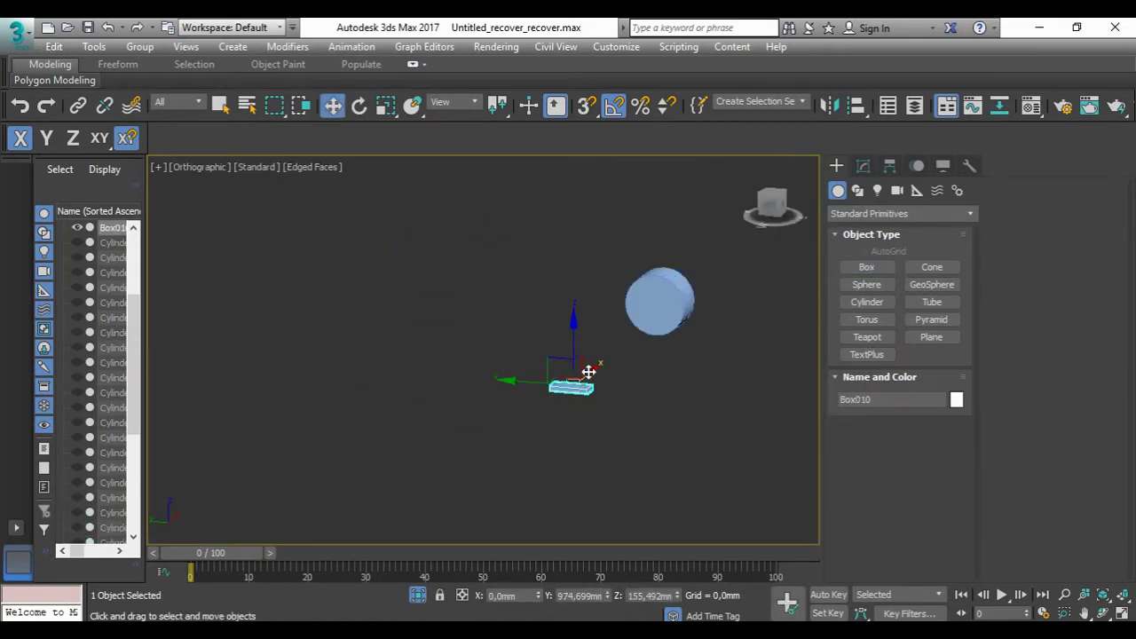
scroll(677, 256, "up", 3)
scroll(621, 301, "up", 3)
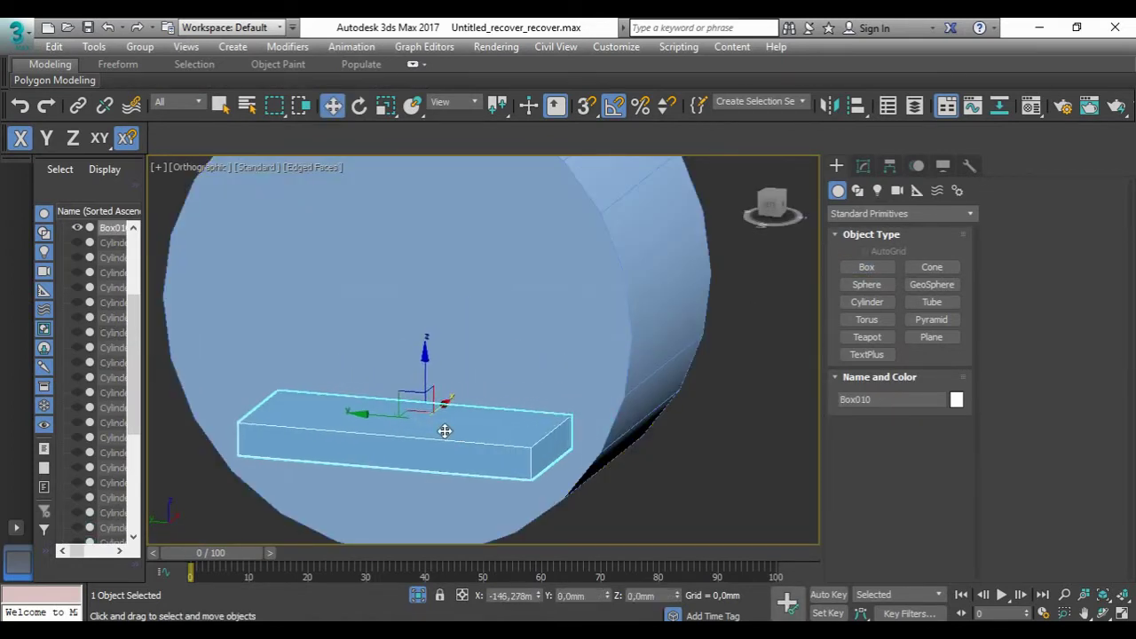
left_click(418, 594)
left_click(863, 166)
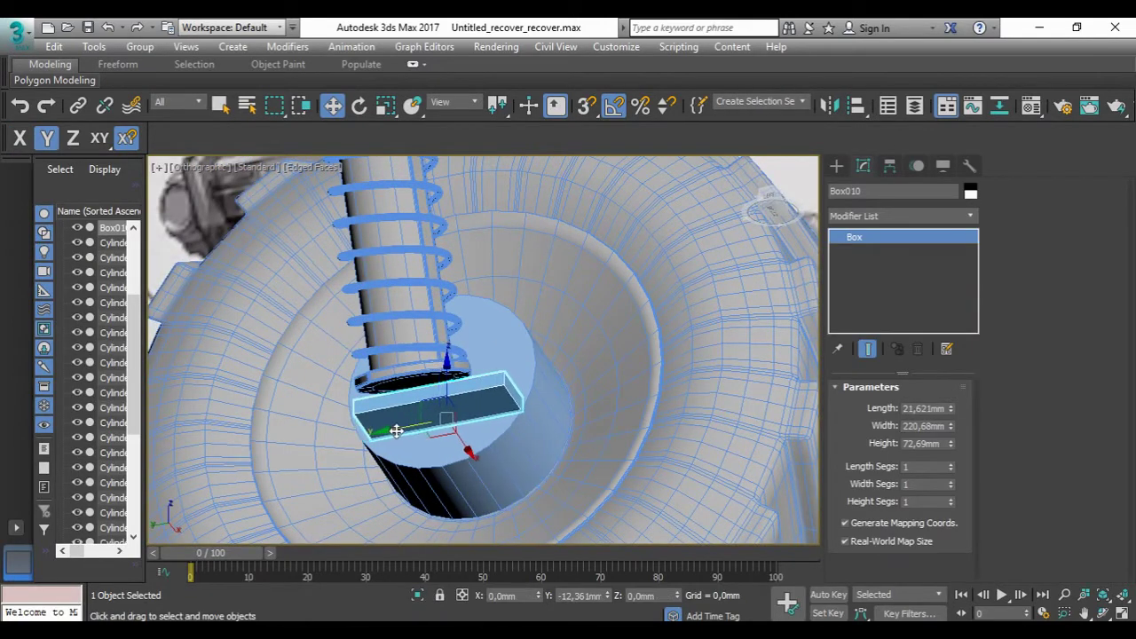
Step: Shift the box down below the hub and convert it to Editable Poly
middle_click_drag(396, 431, 452, 395, "alt")
mouse_move(464, 404)
left_mouse_down()
mouse_move(464, 387)
mouse_move(464, 405)
left_mouse_up()
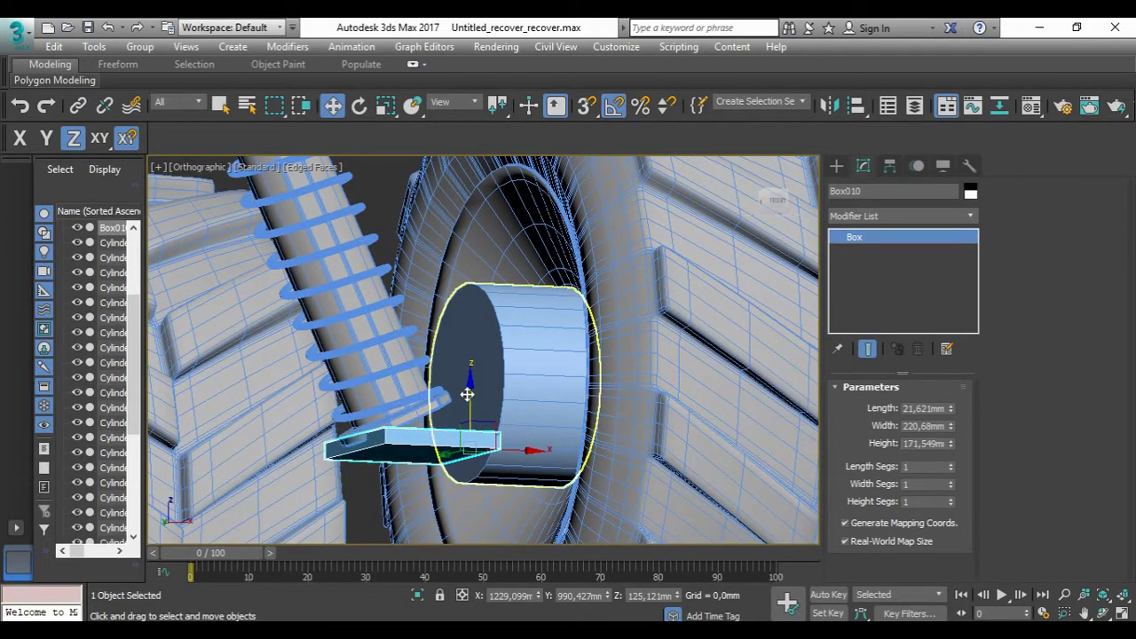
middle_click_drag(466, 394, 474, 459, "alt")
right_click(471, 358)
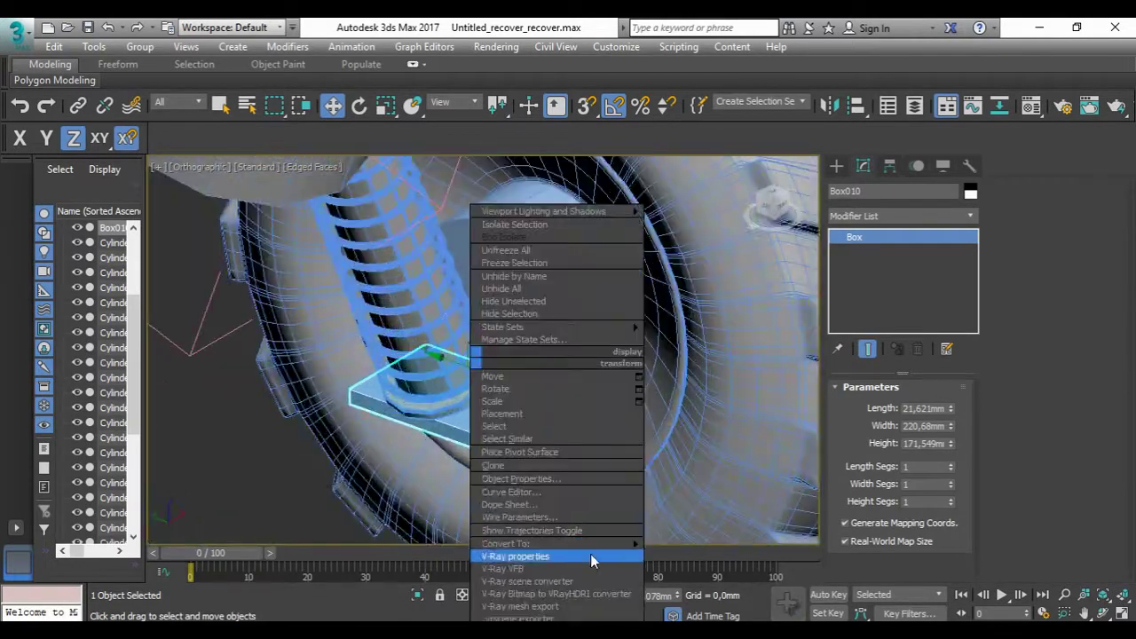
left_click(683, 556)
Step: Select four of the box's vertices and scale them to taper the bracket
middle_click_drag(461, 399, 408, 337, "alt")
key("1")
left_click_drag(317, 482, 406, 327)
mouse_move(406, 327)
middle_mouse_down("alt")
mouse_move(480, 430)
mouse_move(497, 417)
middle_mouse_up("alt")
key("r")
mouse_move(527, 322)
middle_mouse_down("alt")
mouse_move(527, 451)
mouse_move(586, 404)
middle_mouse_up("alt")
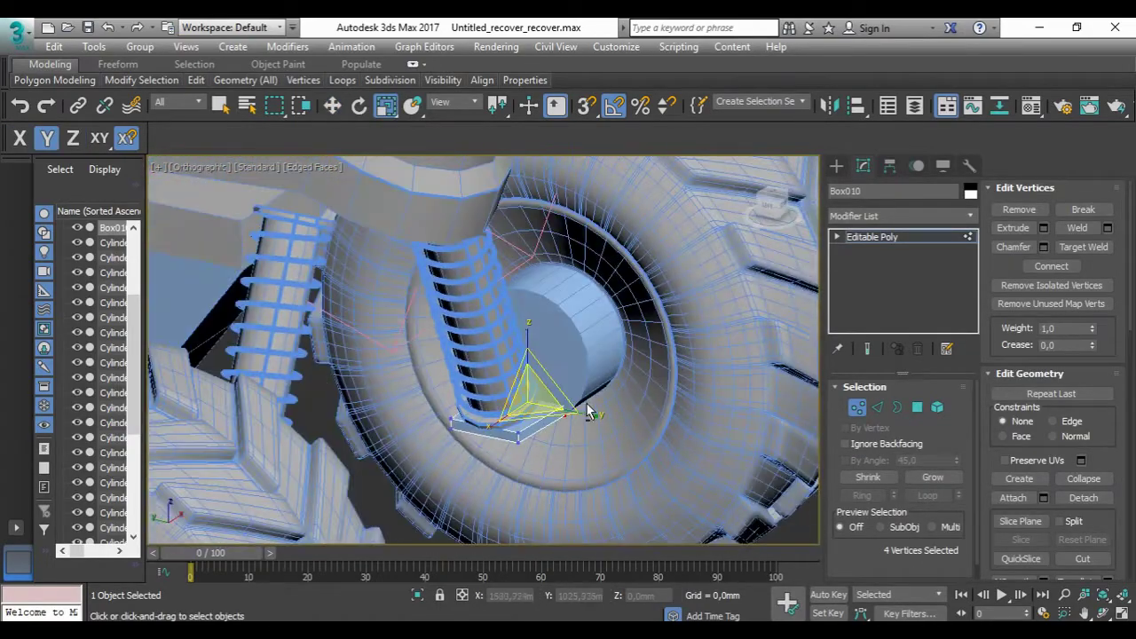
scroll(585, 411, "down", 8)
scroll(578, 382, "up", 8)
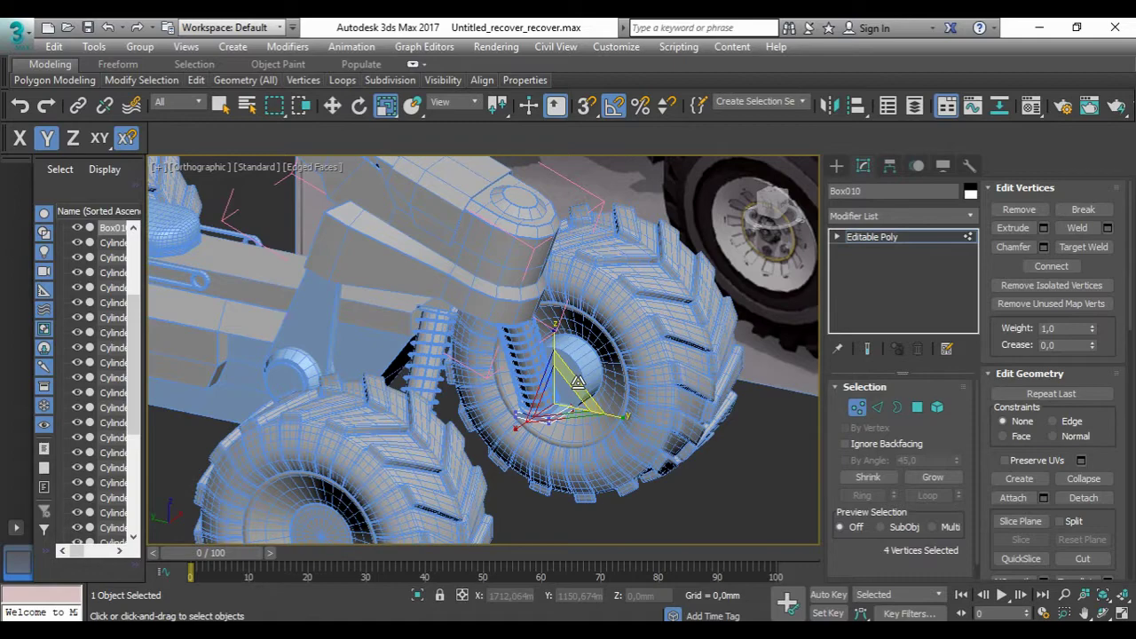
scroll(578, 382, "up", 3)
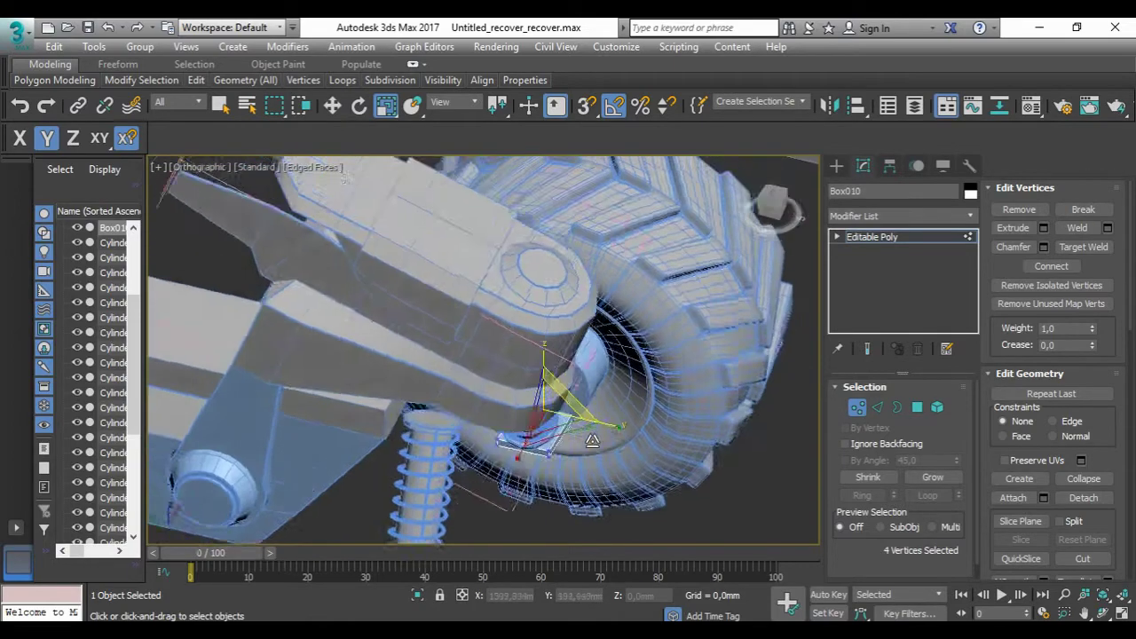
middle_click_drag(578, 382, 540, 392, "alt")
left_click(835, 166)
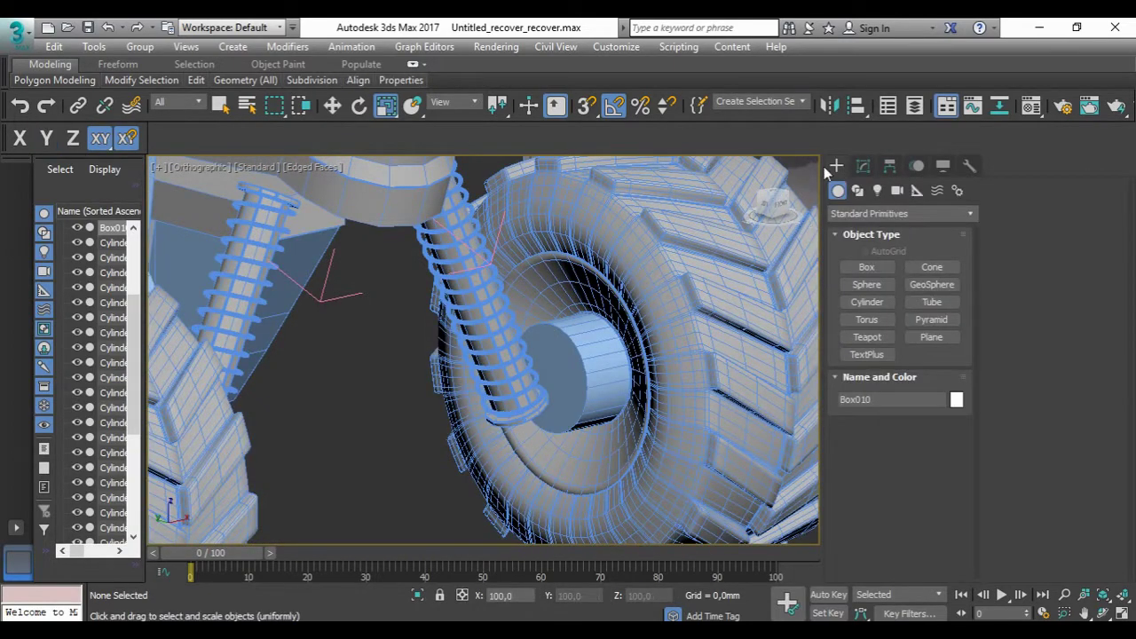
Step: Inset the hub cylinder's outer face
left_click(572, 373)
left_click(863, 166)
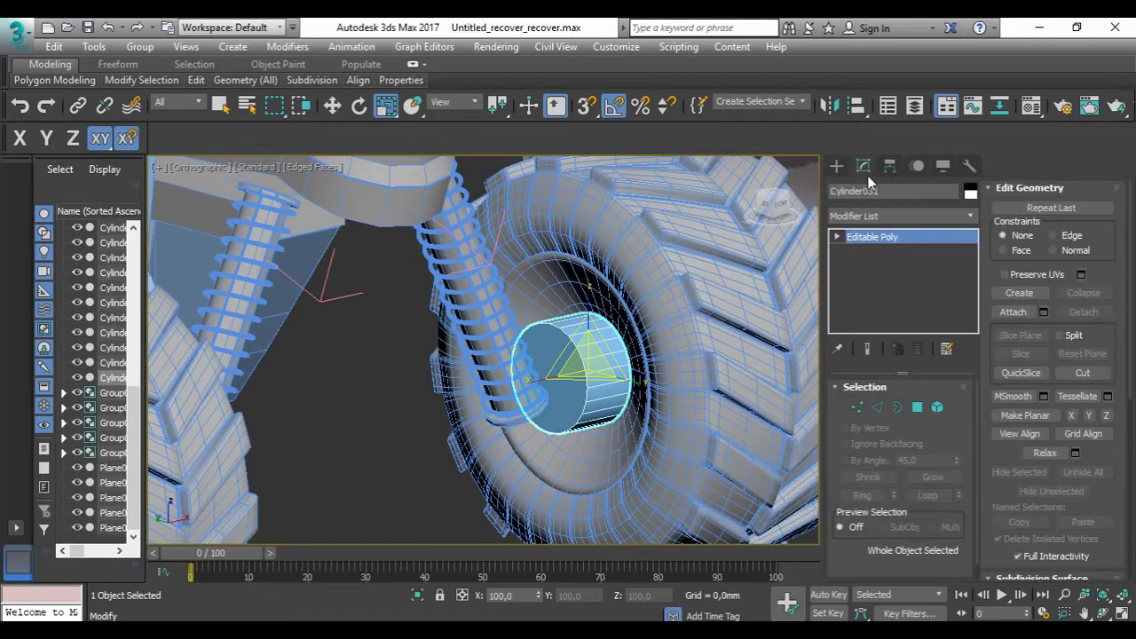
left_click(915, 409)
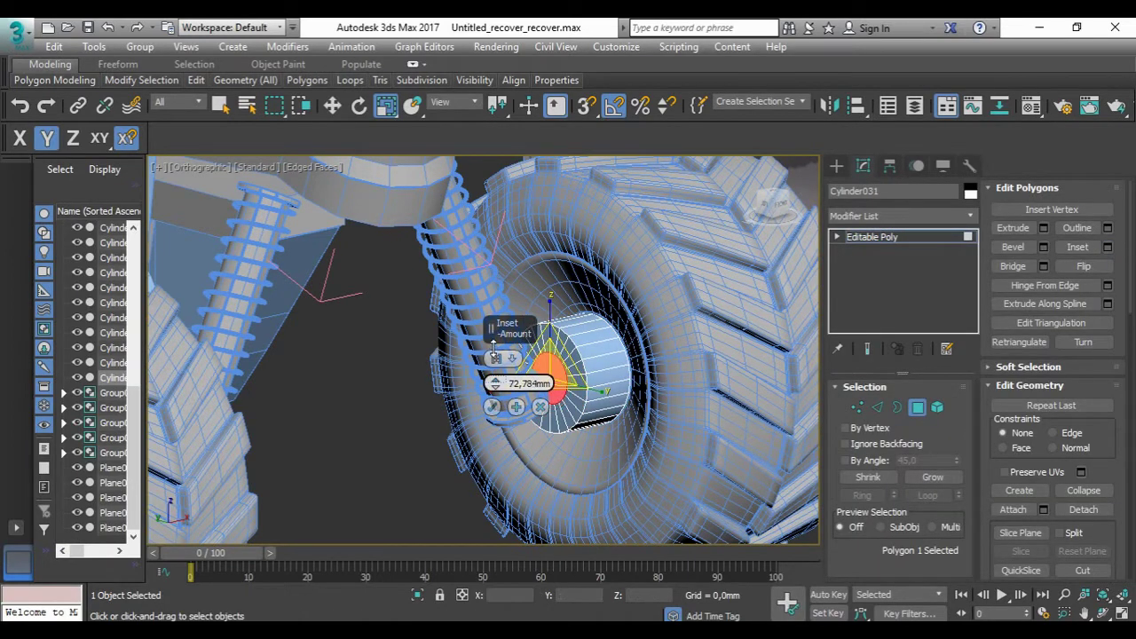
key("w")
middle_click_drag(583, 316, 615, 383, "alt")
Step: Shift-move clone the hub to make a copy beside the original
key("1")
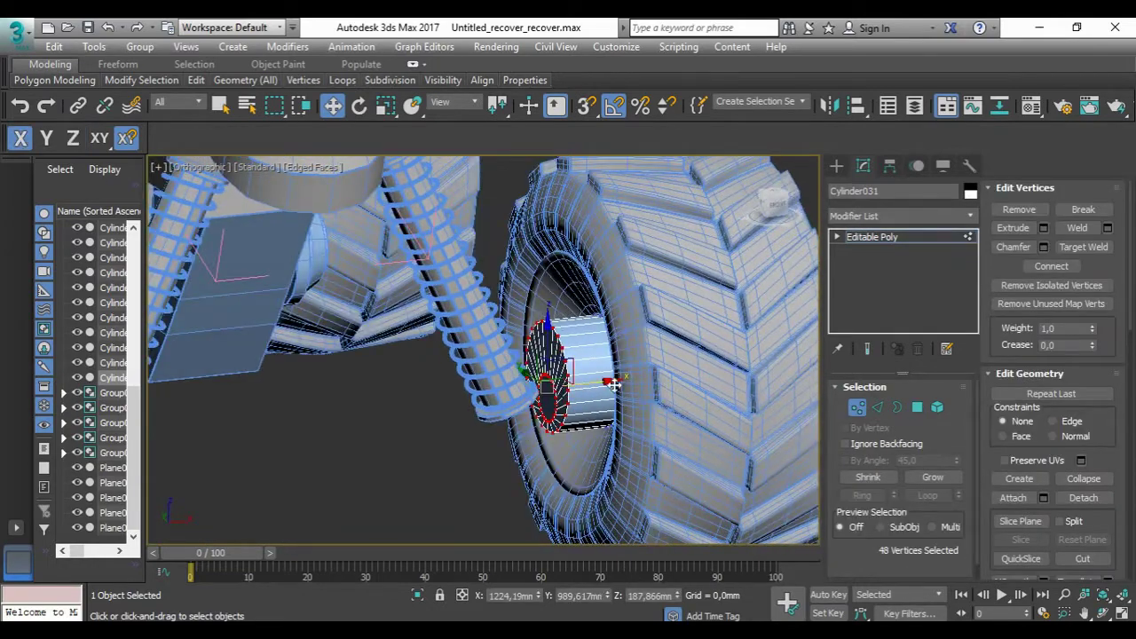
scroll(614, 384, "down", 3)
left_click_drag(533, 338, 596, 351, "shift")
key("Return")
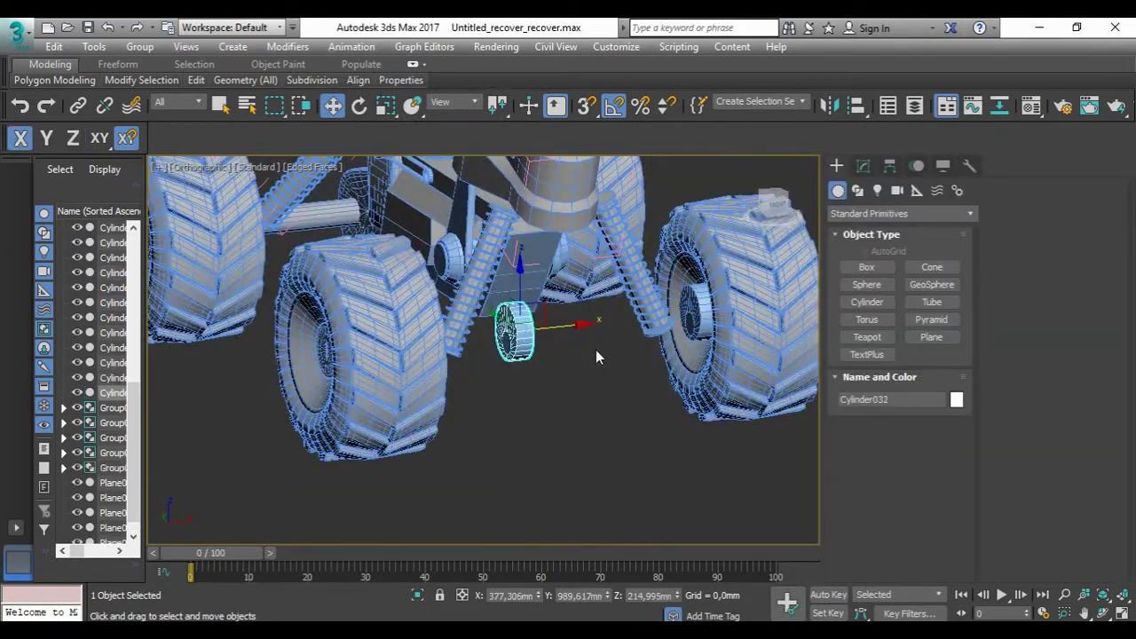
left_click_drag(519, 328, 535, 326, "shift")
key("Return")
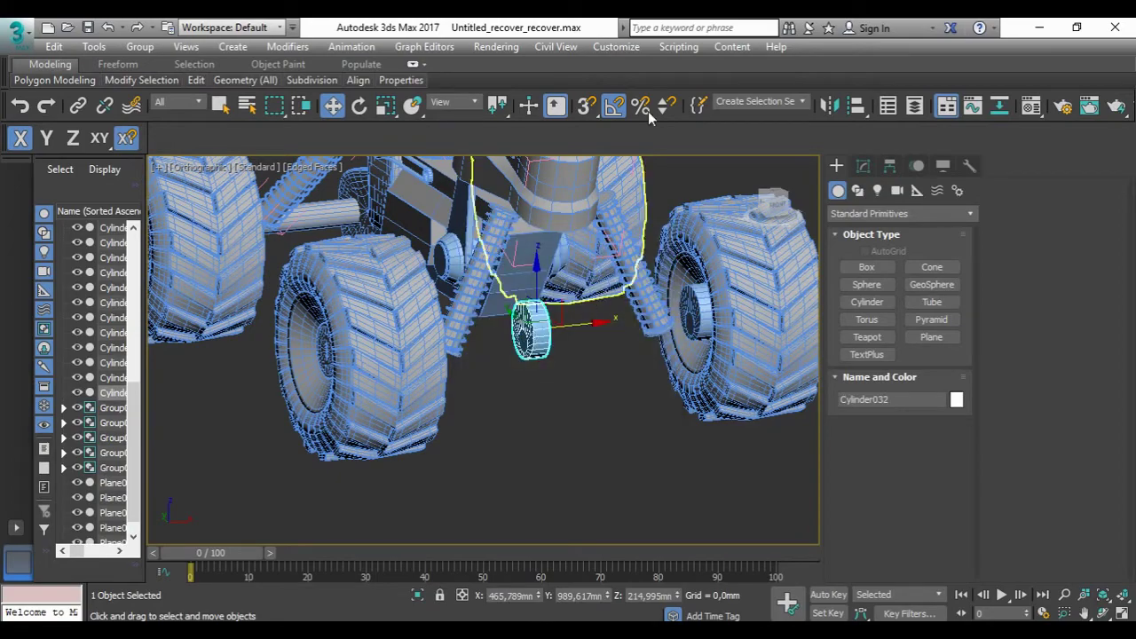
Step: Mirror the copied hub and slide it over to the opposite wheel
left_click(863, 166)
left_click(828, 106)
left_click(530, 464)
scroll(762, 342, "up", 5)
left_click_drag(762, 342, 384, 304)
scroll(723, 324, "down", 5)
mouse_move(722, 325)
middle_mouse_down("alt")
mouse_move(689, 265)
mouse_move(491, 240)
mouse_move(546, 280)
middle_mouse_up("alt")
Step: Select the vertices at one end of the copy and lengthen it into an axle
key("4")
left_click(689, 265)
left_click(491, 240, "shift")
scroll(546, 279, "down", 3)
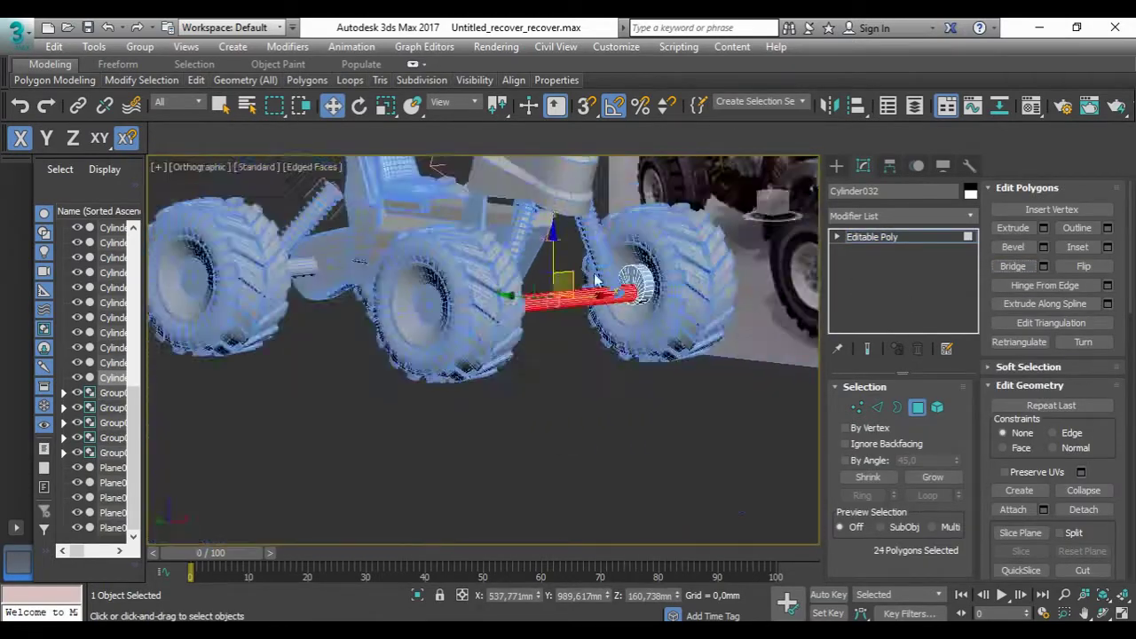
scroll(568, 275, "up", 4)
middle_click_drag(625, 271, 608, 244, "alt")
key("1")
mouse_move(710, 246)
middle_mouse_down("alt")
mouse_move(424, 272)
mouse_move(291, 213)
middle_mouse_up("alt")
mouse_move(220, 422)
middle_mouse_down("alt")
mouse_move(373, 337)
mouse_move(579, 311)
mouse_move(627, 319)
middle_mouse_up("alt")
key("F7")
scroll(627, 320, "down", 5)
left_click(874, 237)
Step: Add a Chamfer modifier to the axle with 2 mm amount and 2 segments
right_click(894, 248)
left_click(928, 246)
left_click(836, 166)
scroll(533, 248, "down", 5)
scroll(533, 247, "up", 2)
middle_click_drag(533, 247, 621, 284, "alt")
key("l")
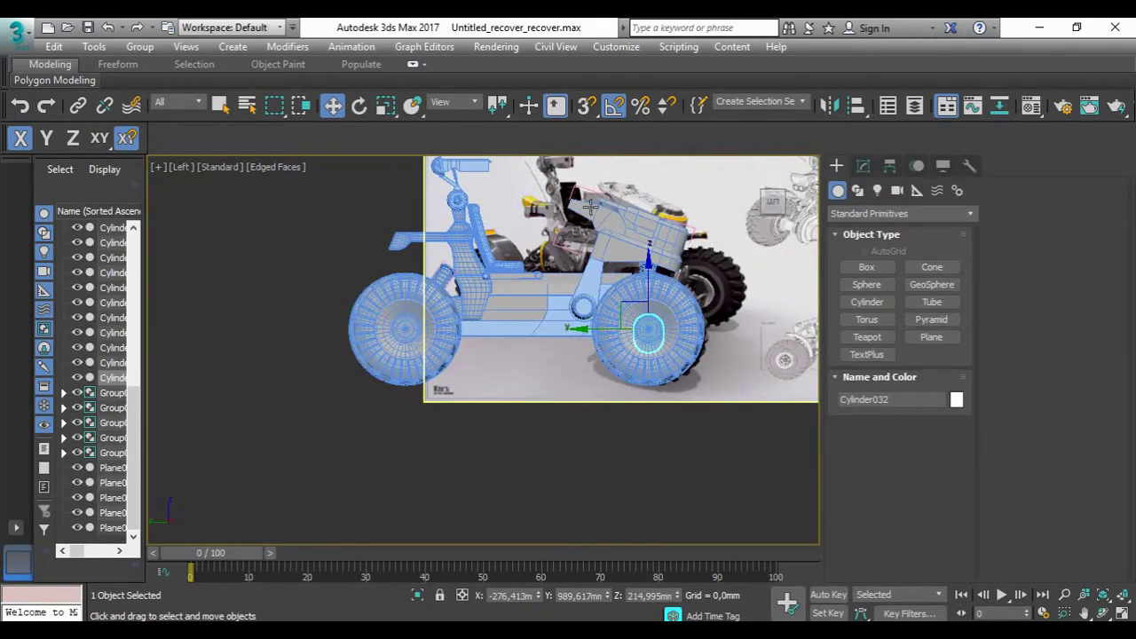
scroll(699, 306, "up", 3)
left_click(861, 167)
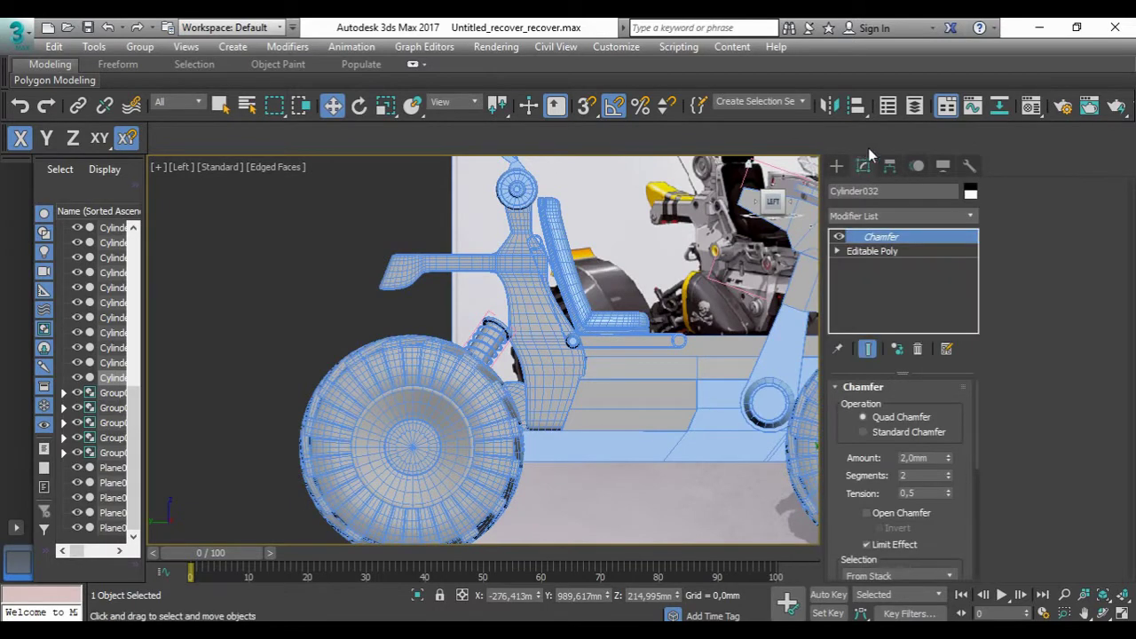
Step: Start drawing a Rectangle spline in the side view
left_click(836, 166)
left_click(857, 190)
left_click(932, 279)
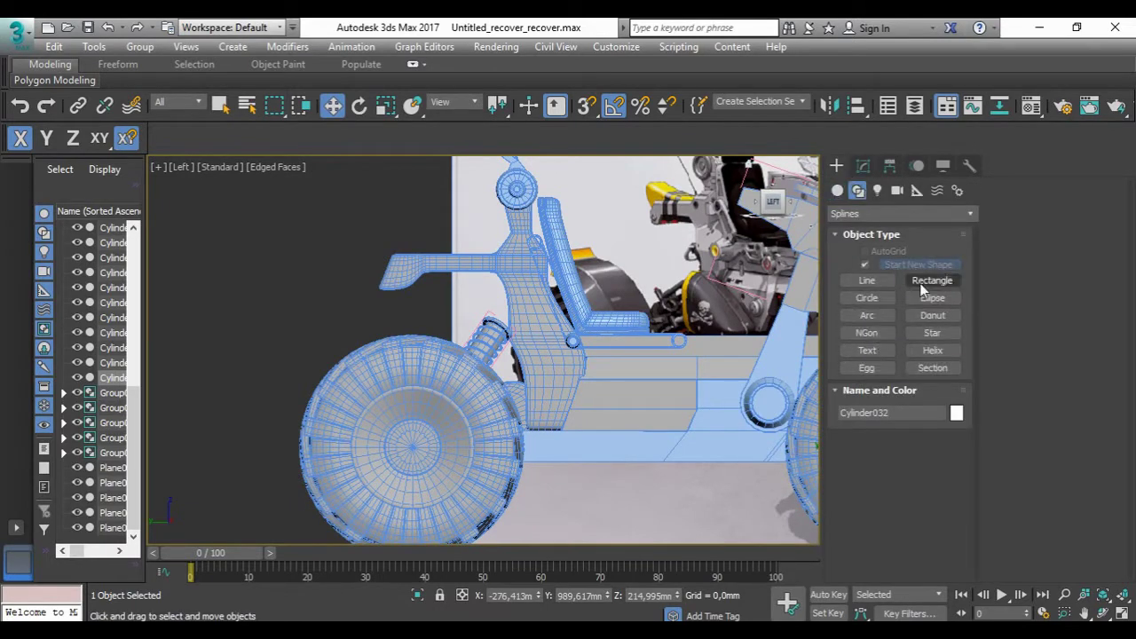
Step: Finish the rectangle and convert it to an Editable Spline
right_click(480, 271)
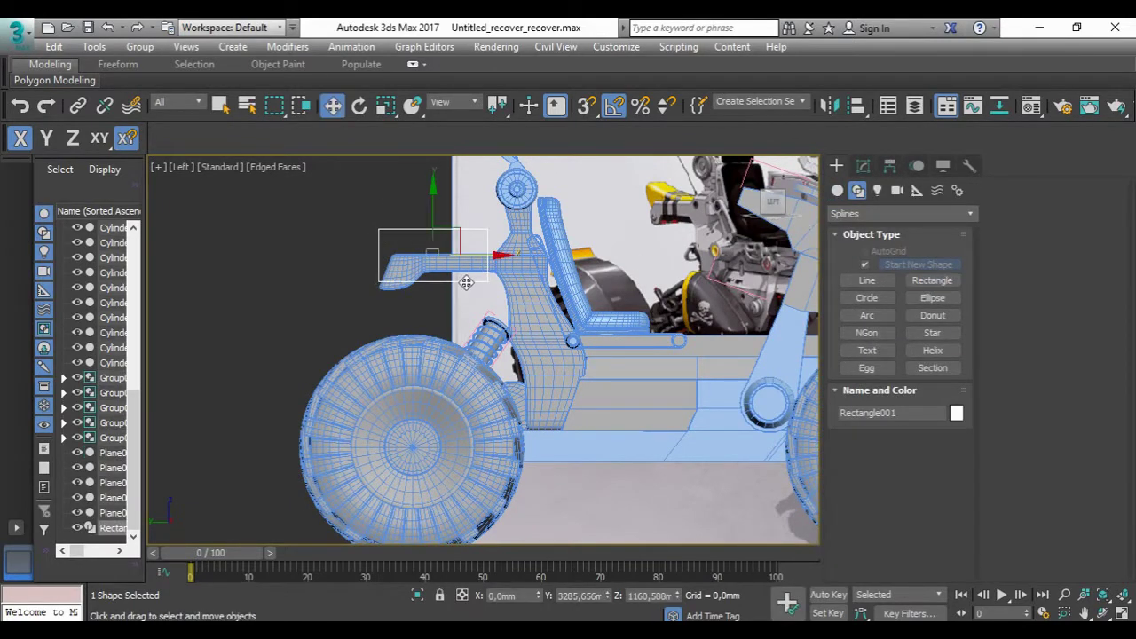
right_click(630, 273)
left_click(665, 461)
middle_click_drag(363, 220, 515, 274)
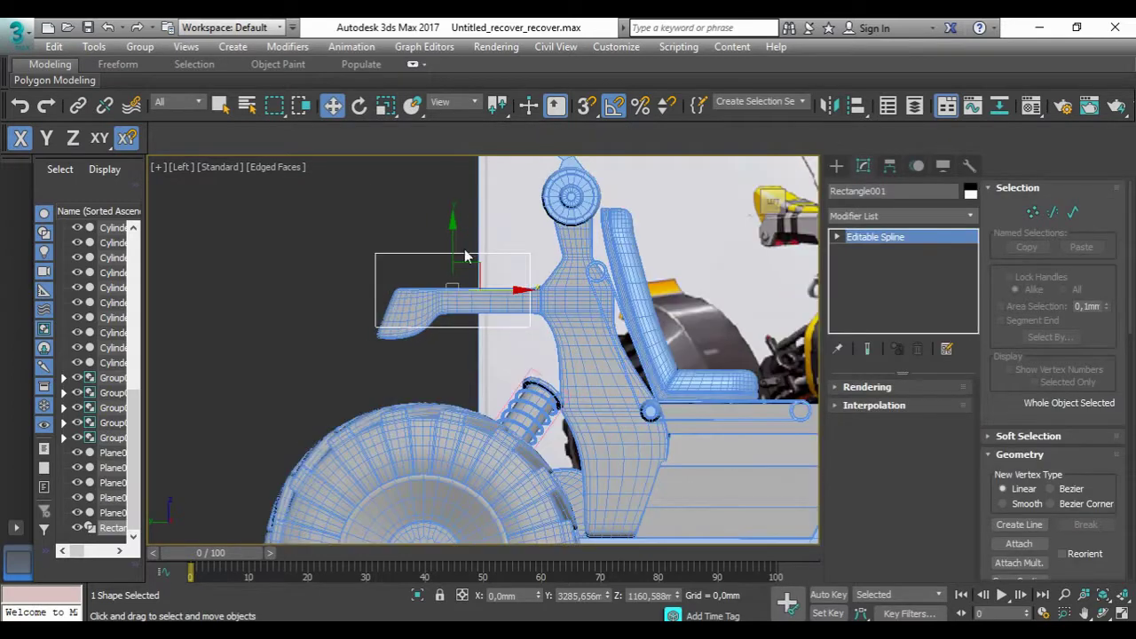
Step: Fillet the rectangle's corner vertices and nudge a corner point left along X into a curve
left_click(1032, 211)
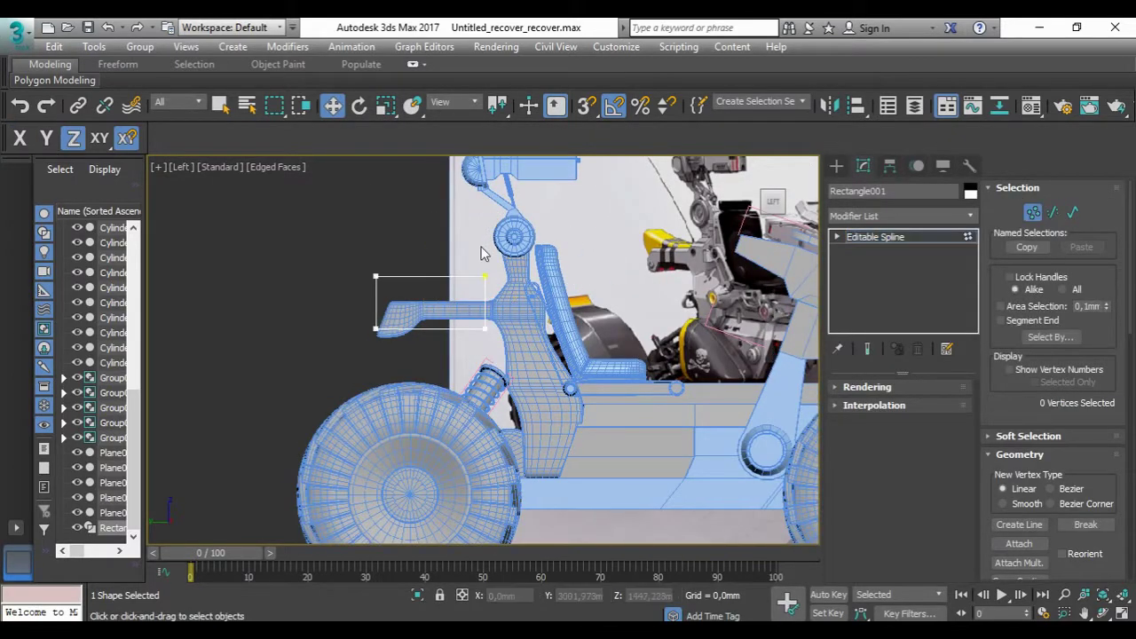
scroll(1032, 482, "down", 5)
left_click(1019, 537)
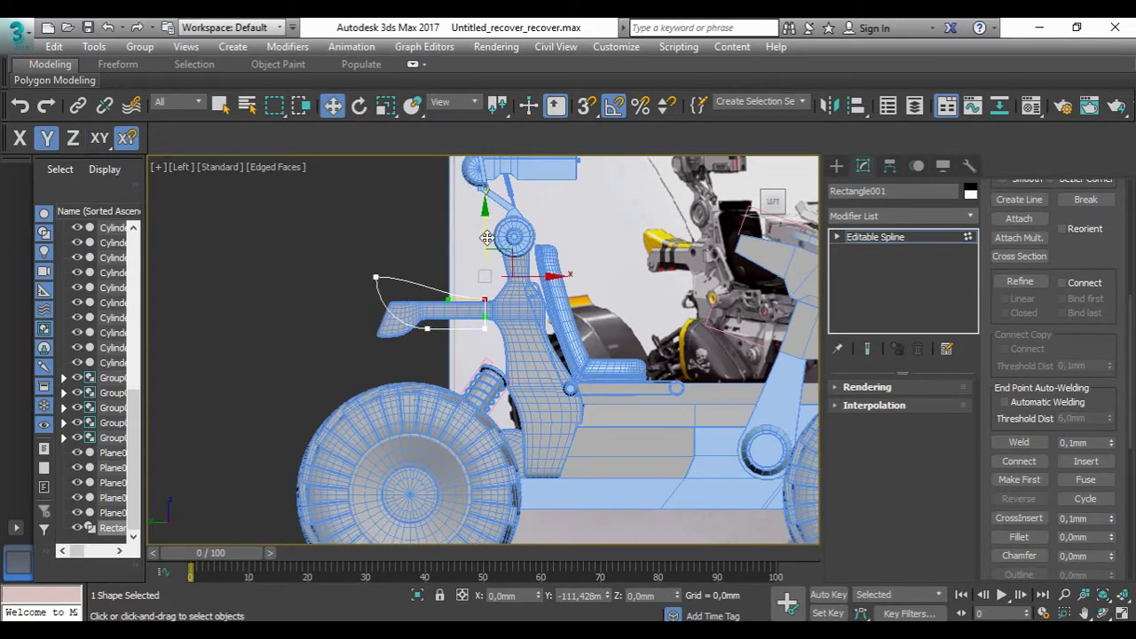
key("w")
left_click(385, 281)
key("z")
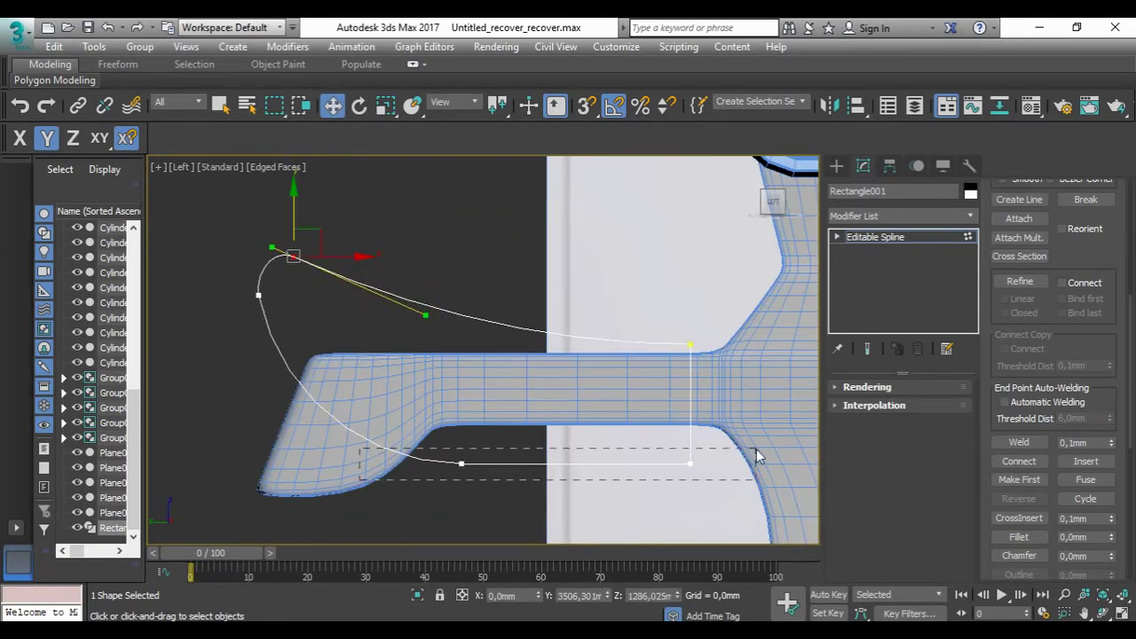
scroll(266, 320, "down", 4)
scroll(261, 317, "up", 2)
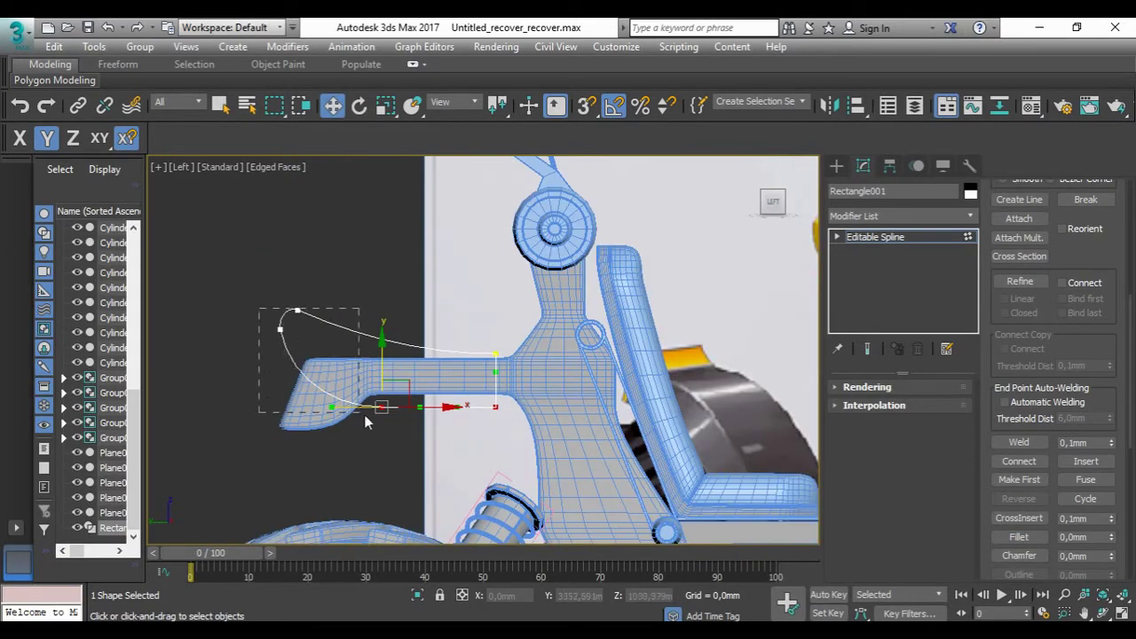
left_click_drag(363, 313, 358, 312)
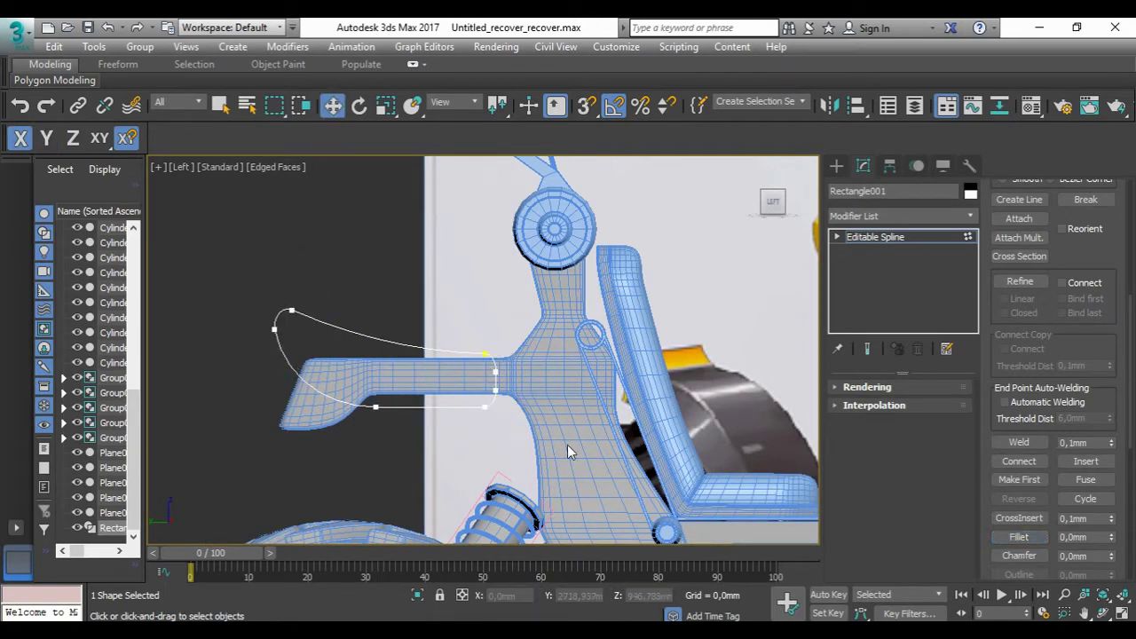
Step: Convert the curved outline into an Editable Poly panel
right_click(471, 351)
left_click(718, 574)
mouse_move(691, 493)
middle_mouse_down("alt")
mouse_move(444, 373)
mouse_move(479, 355)
middle_mouse_up("alt")
scroll(479, 355, "up", 5)
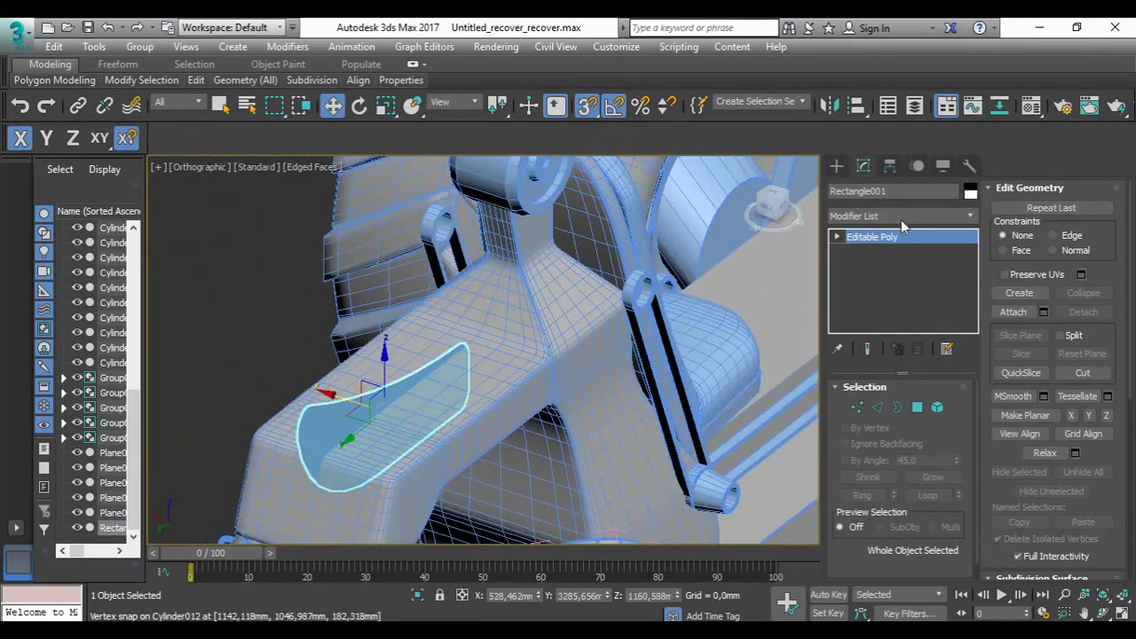
Step: Add a Shell modifier to the fender and collapse it to Editable Poly
left_click(901, 219)
left_click(920, 230)
middle_click_drag(533, 372, 307, 364, "alt")
right_click(307, 364)
left_click(511, 566)
mouse_move(510, 532)
middle_mouse_down("alt")
mouse_move(564, 456)
mouse_move(440, 452)
middle_mouse_up("alt")
Step: Select the fender piece's vertices using wireframe display
key("1")
key("F3")
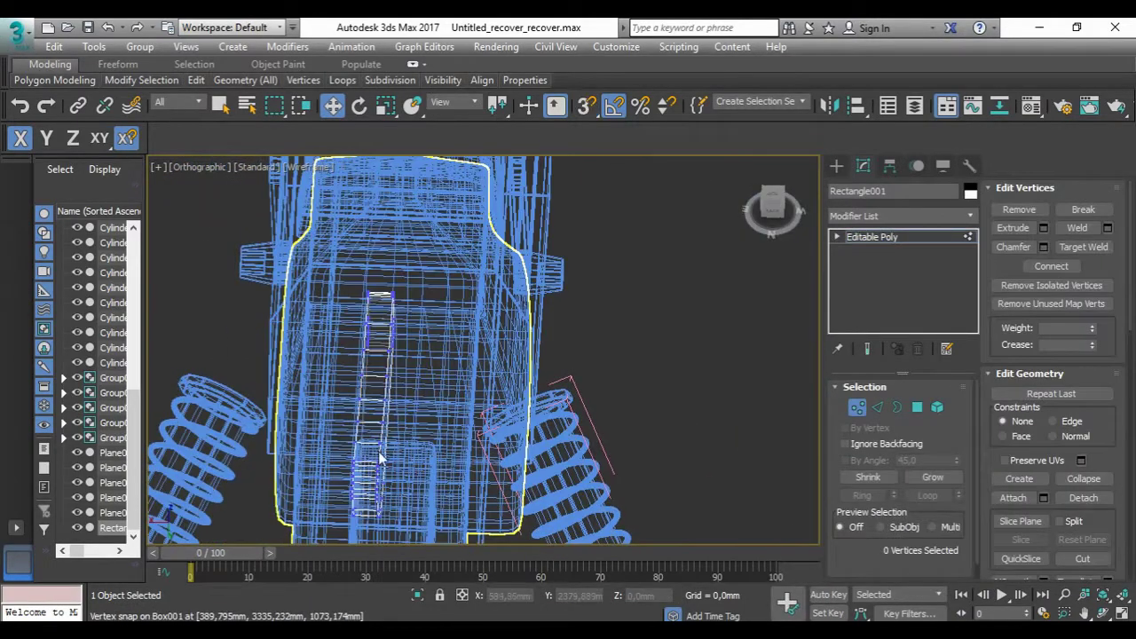
left_click_drag(430, 452, 375, 573)
key("F3")
middle_click_drag(381, 400, 294, 246, "alt")
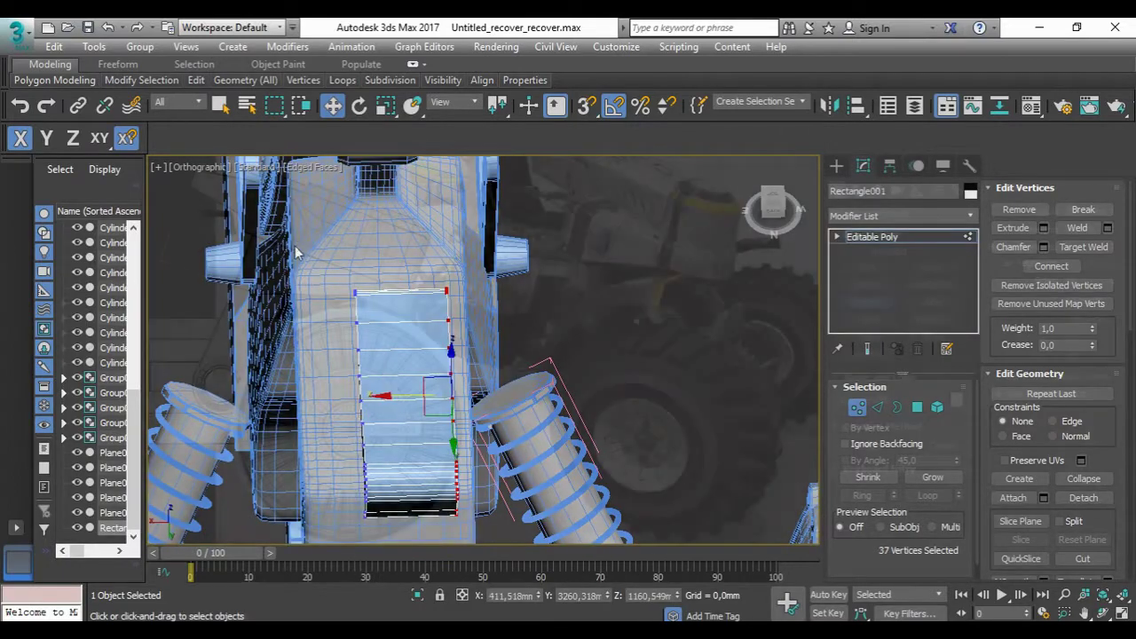
Step: Snap the cylinder into place along X over the front tire, undoing an accidental poly conversion
key("s")
left_click_drag(348, 432, 350, 429)
right_click(367, 362)
left_click(568, 552)
key("ctrl+z")
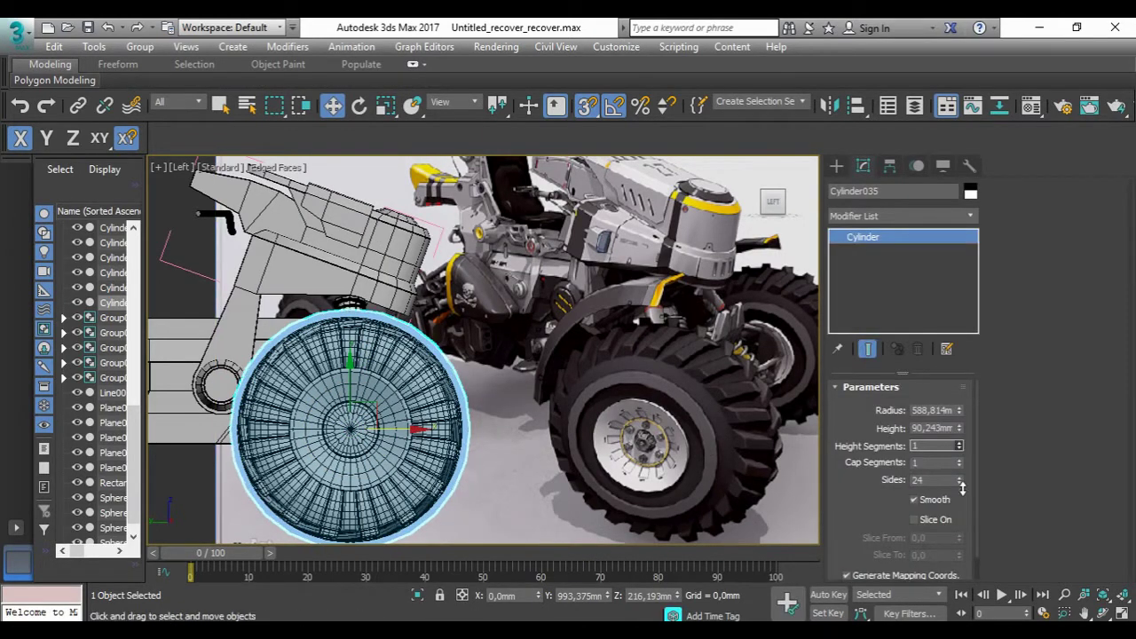
Step: Convert Cylinder035 to Editable Poly and enter Polygon editing
right_click(368, 318)
left_click(607, 509)
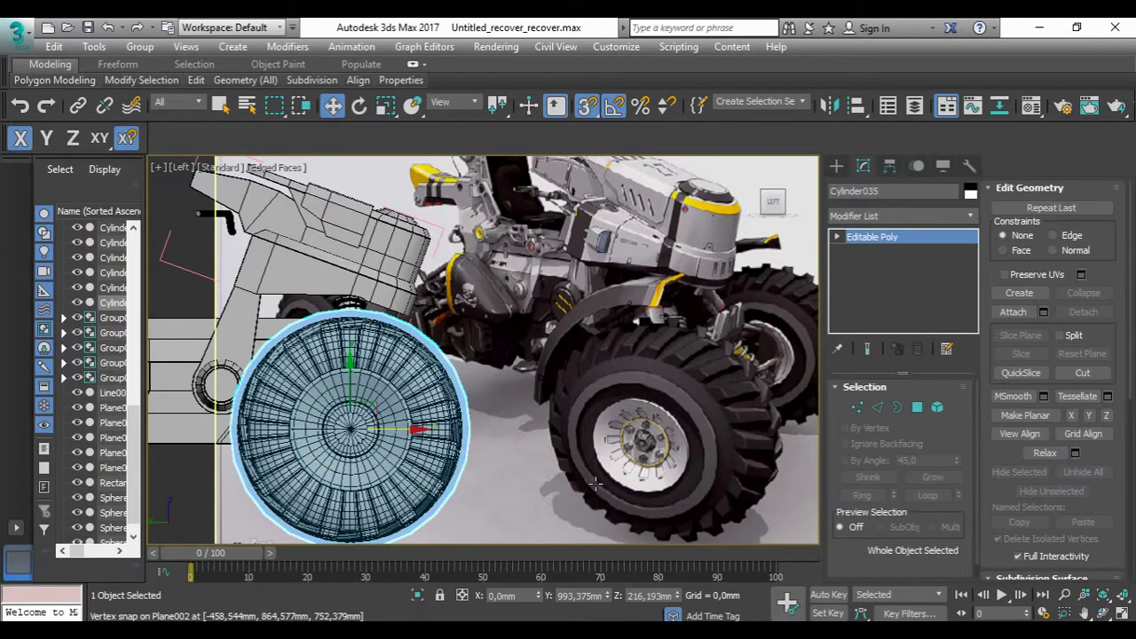
left_click(917, 407)
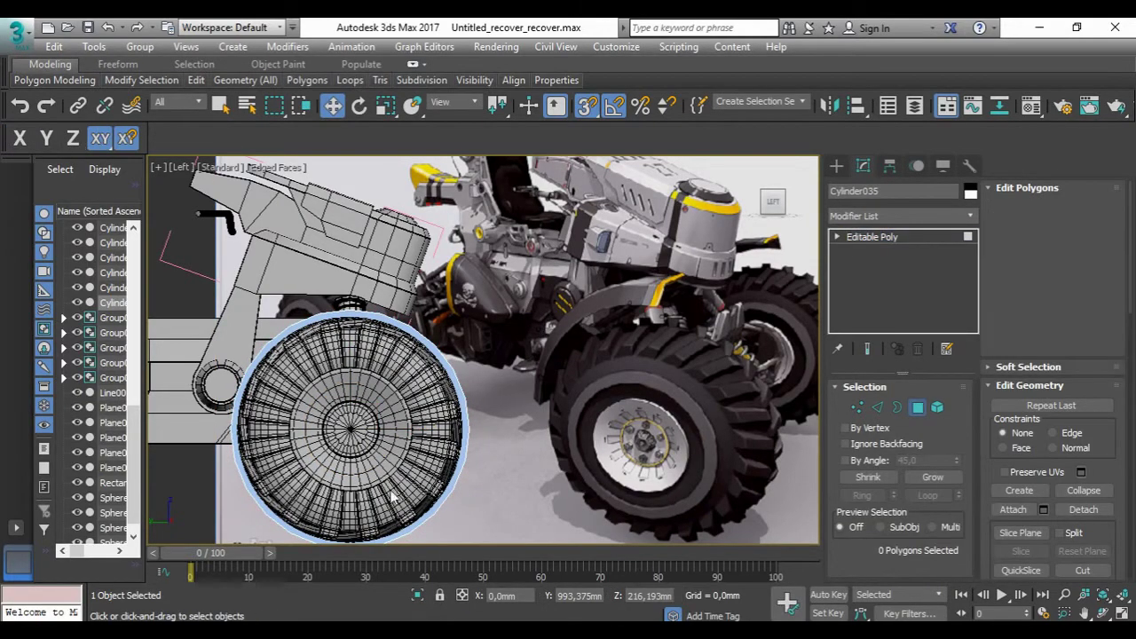
left_click(367, 525)
left_click(417, 535)
Step: Select the small box's polygons and move them left in the Front view
middle_click_drag(419, 542, 478, 531)
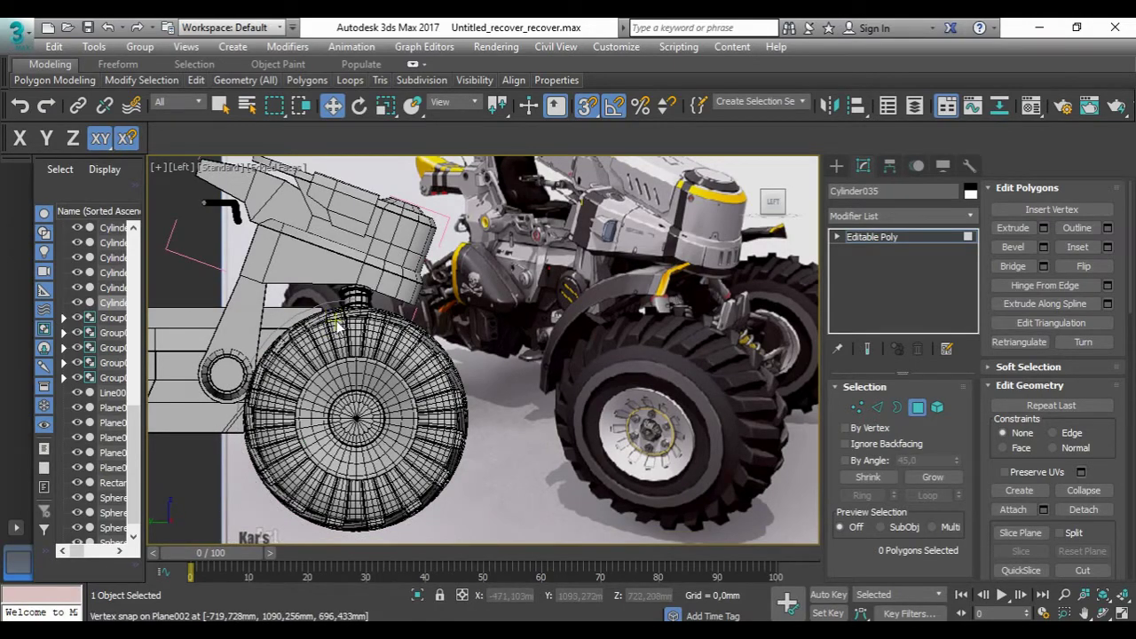
mouse_move(442, 340)
middle_mouse_down("alt")
mouse_move(464, 398)
mouse_move(652, 290)
middle_mouse_up("alt")
left_click_drag(266, 419, 290, 384)
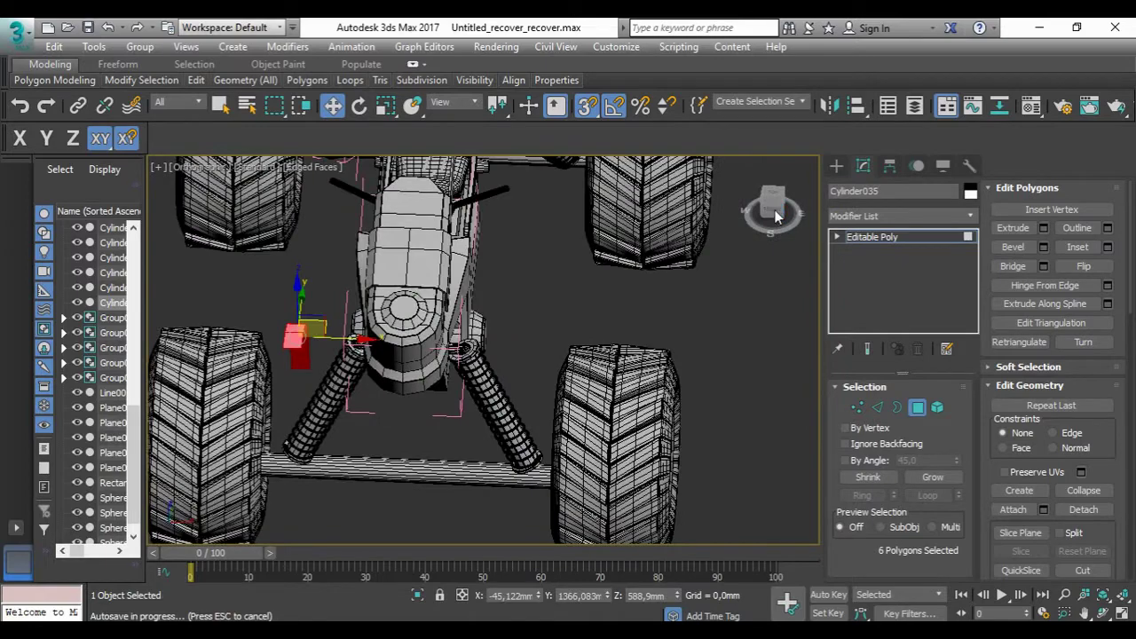
key("f")
scroll(433, 254, "up", 5)
mouse_move(432, 254)
left_mouse_down()
mouse_move(391, 247)
mouse_move(407, 246)
left_mouse_up()
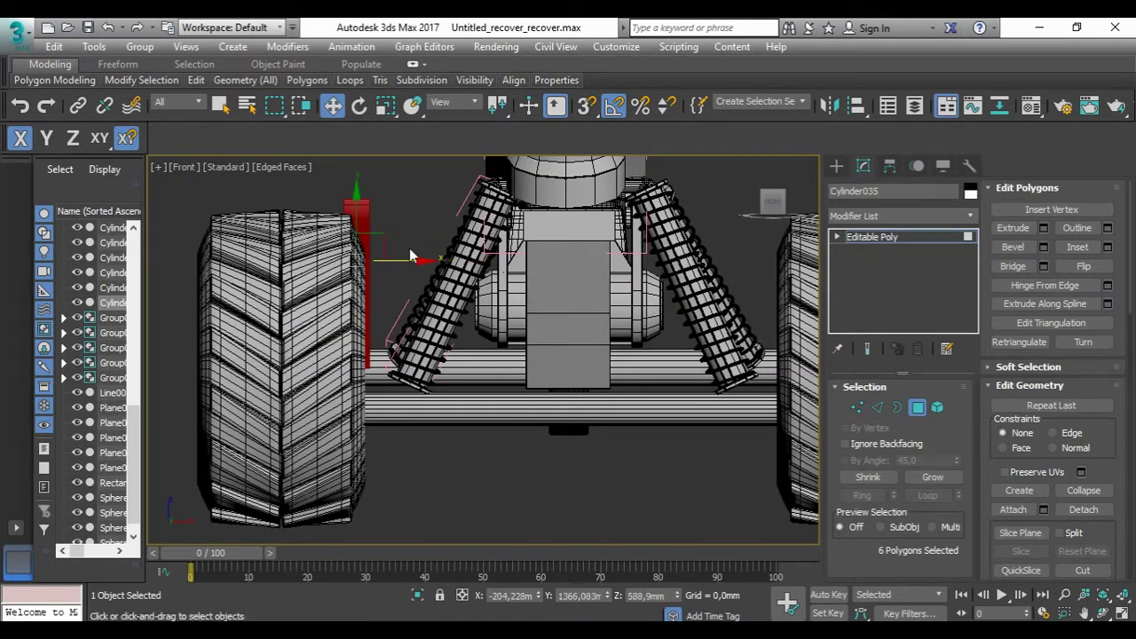
Step: Select the strip of polygons arching over the top of the front tire
key("1")
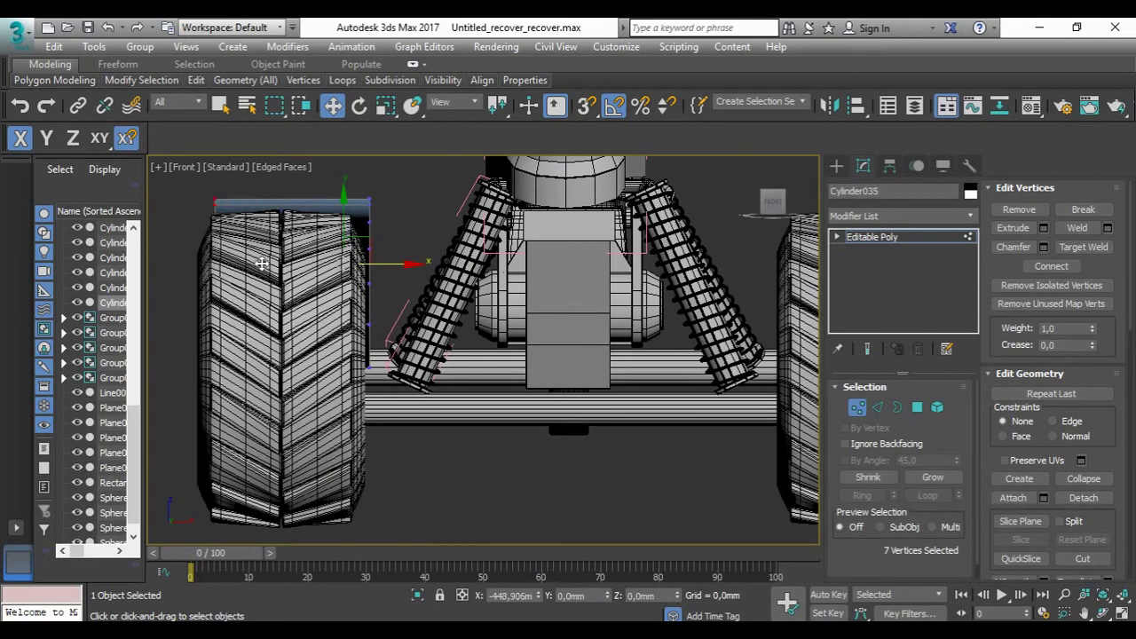
left_click(195, 82)
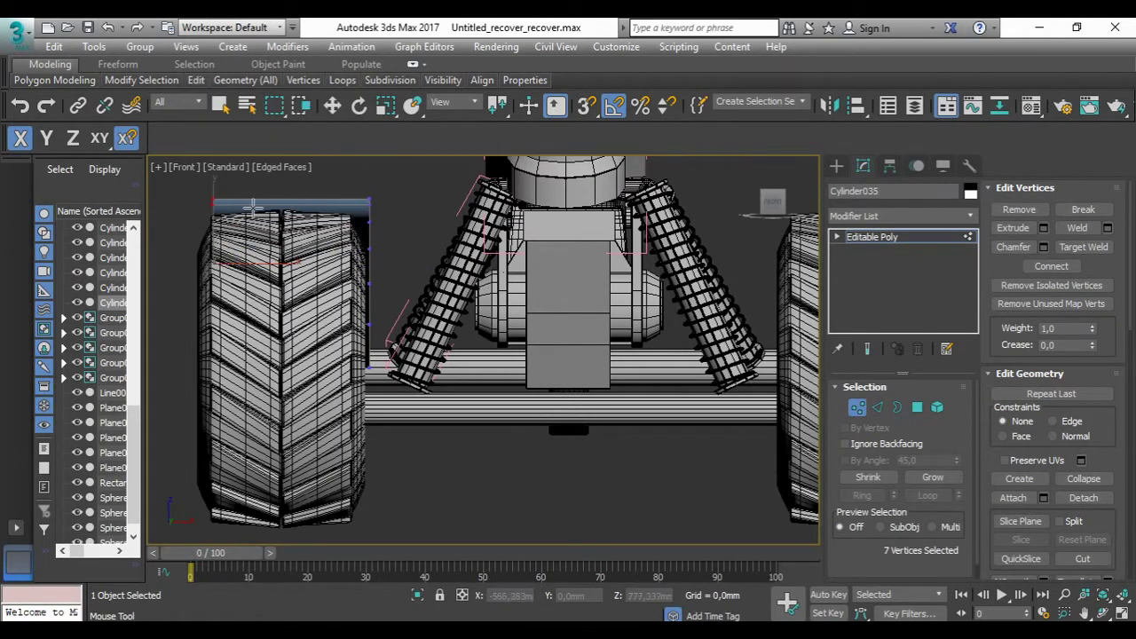
middle_click_drag(497, 293, 559, 260, "alt")
scroll(559, 260, "down", 5)
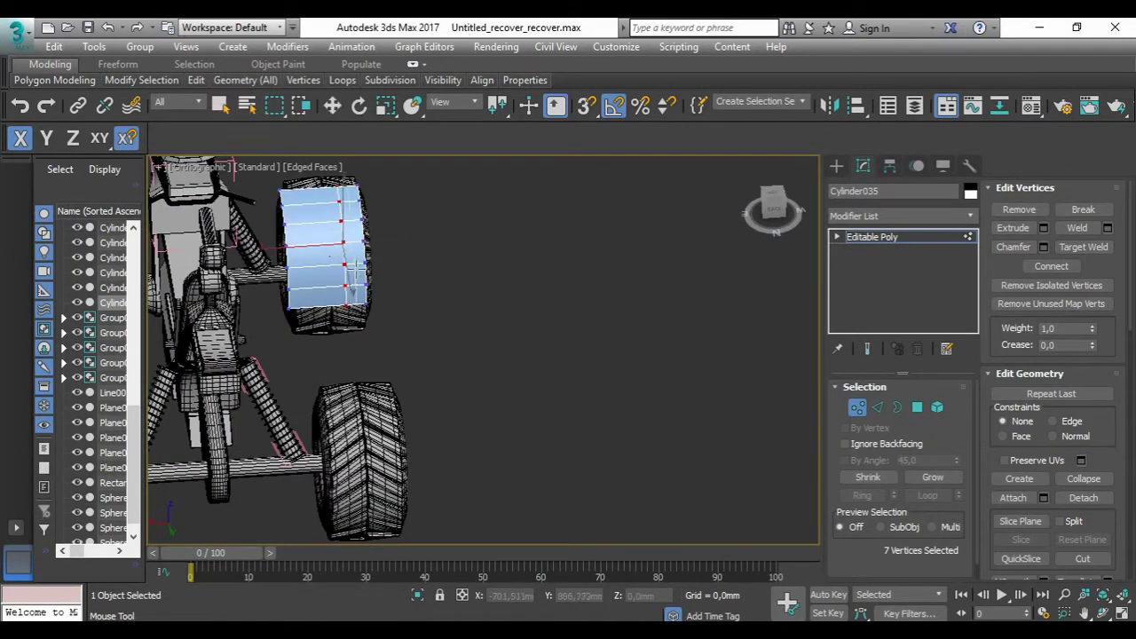
scroll(359, 258, "up", 3)
key("4")
left_click(314, 329)
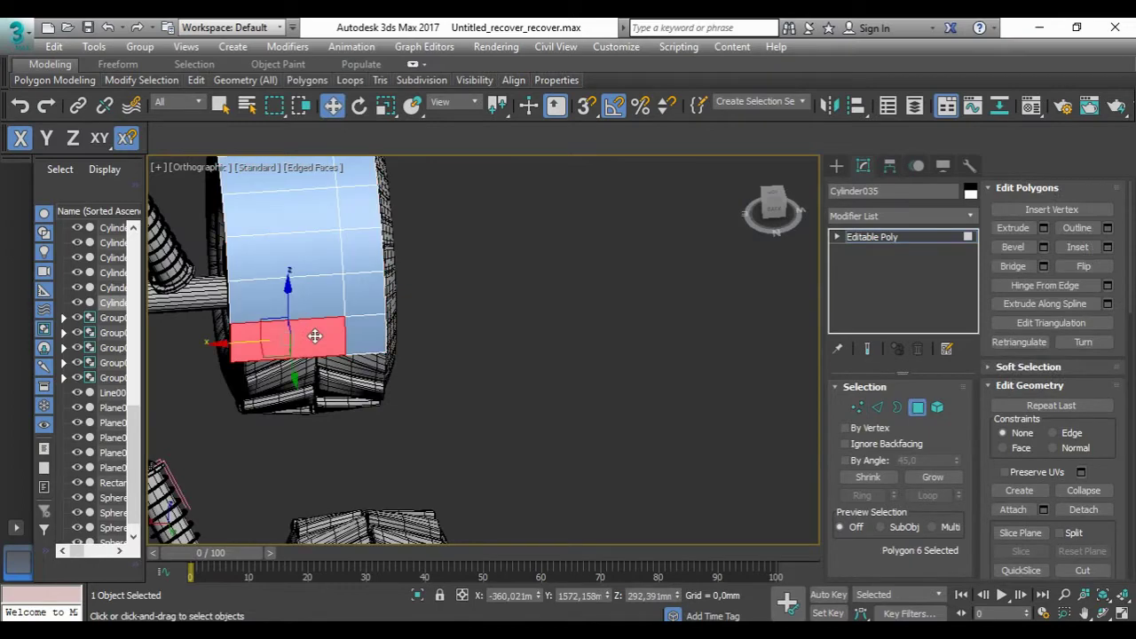
middle_click_drag(314, 330, 646, 237, "alt")
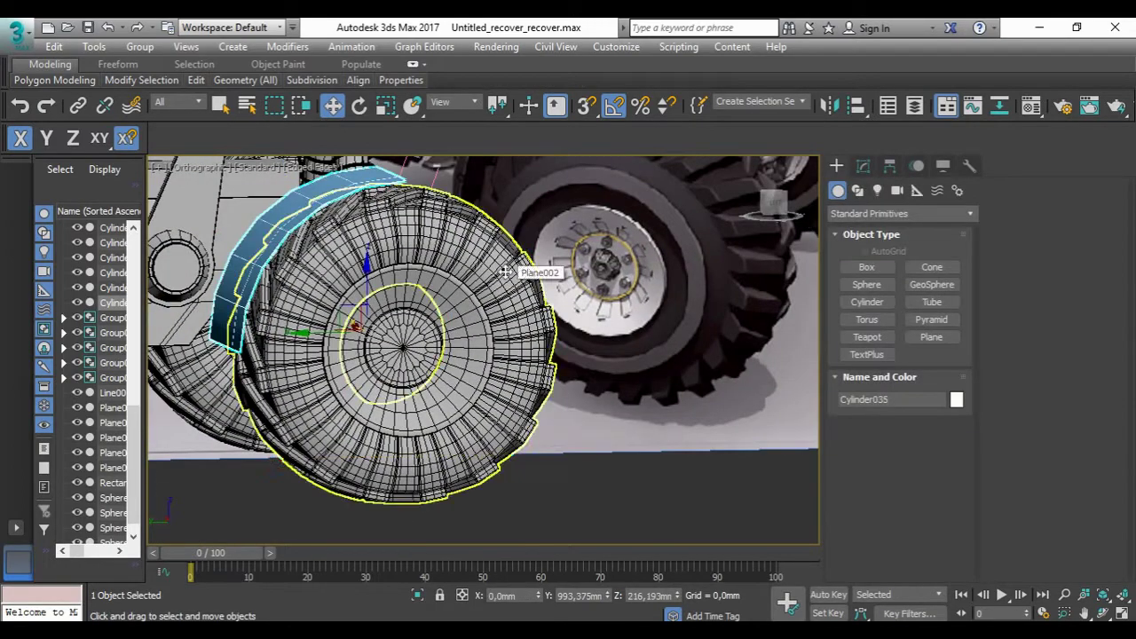
Step: Isolate the fender arc and nudge it up and left in the Left view
key("alt+q")
scroll(368, 379, "up", 4)
left_click(367, 379)
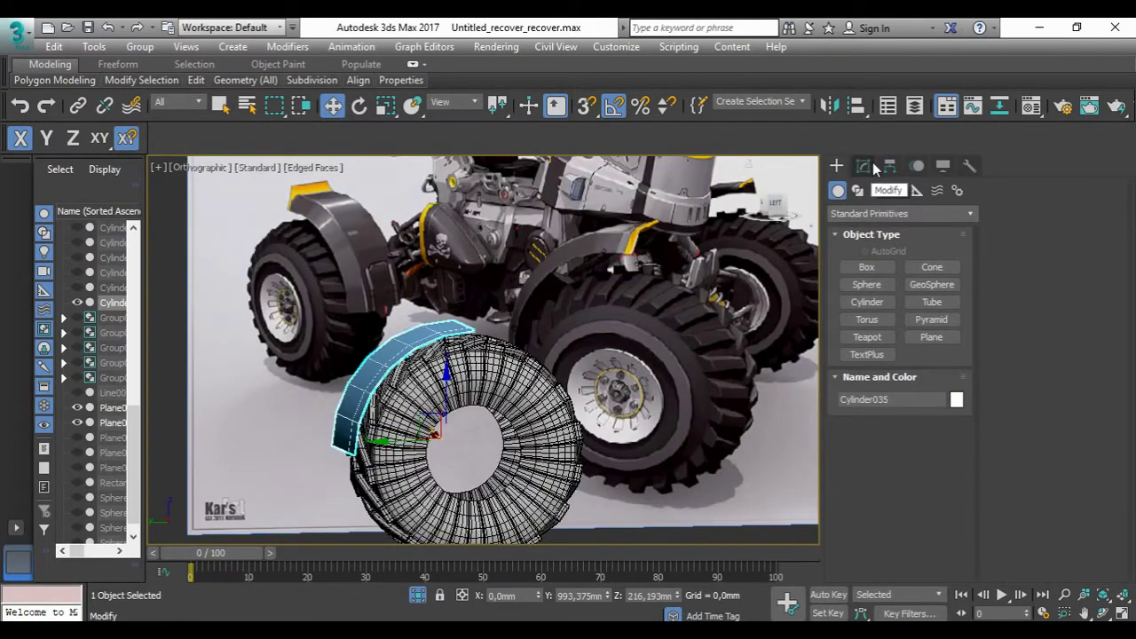
left_click(870, 175)
mouse_move(196, 80)
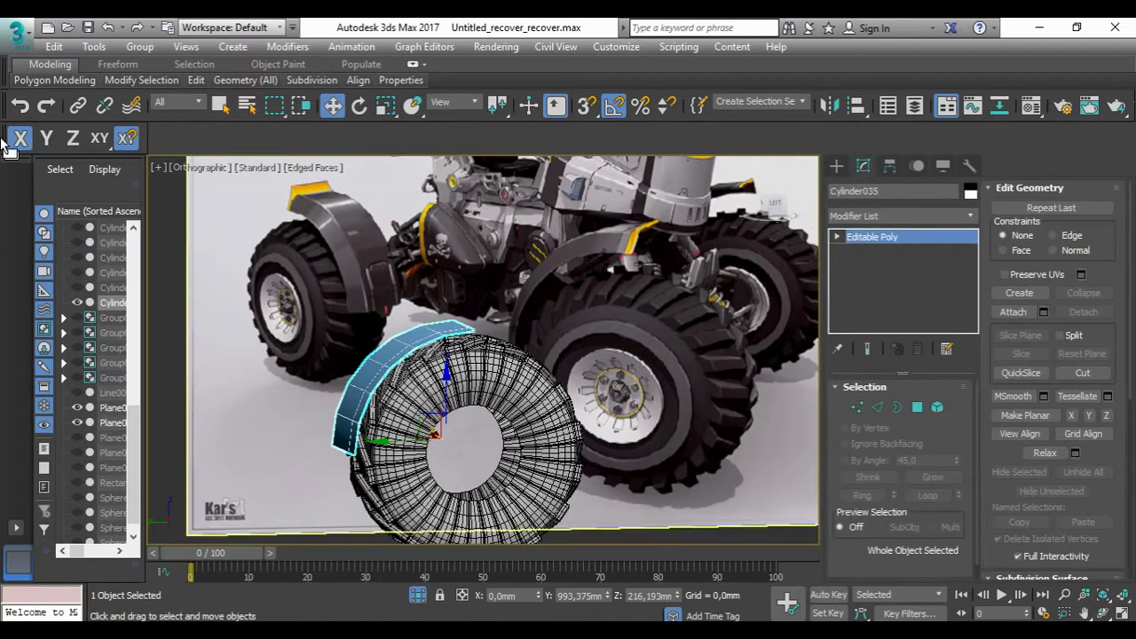
key("z")
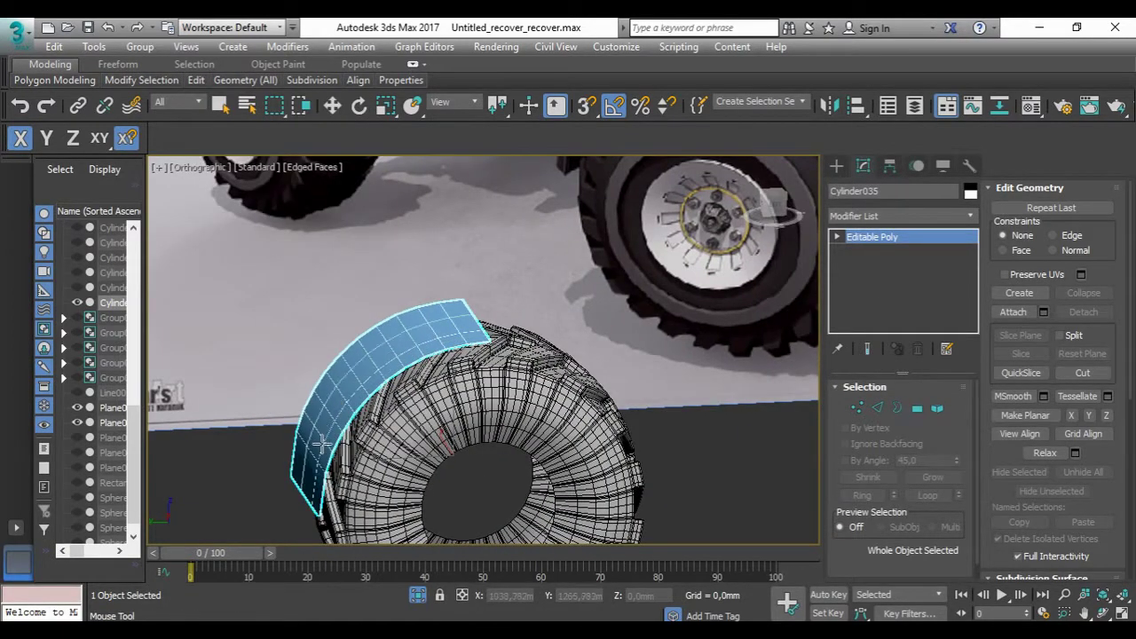
key("4")
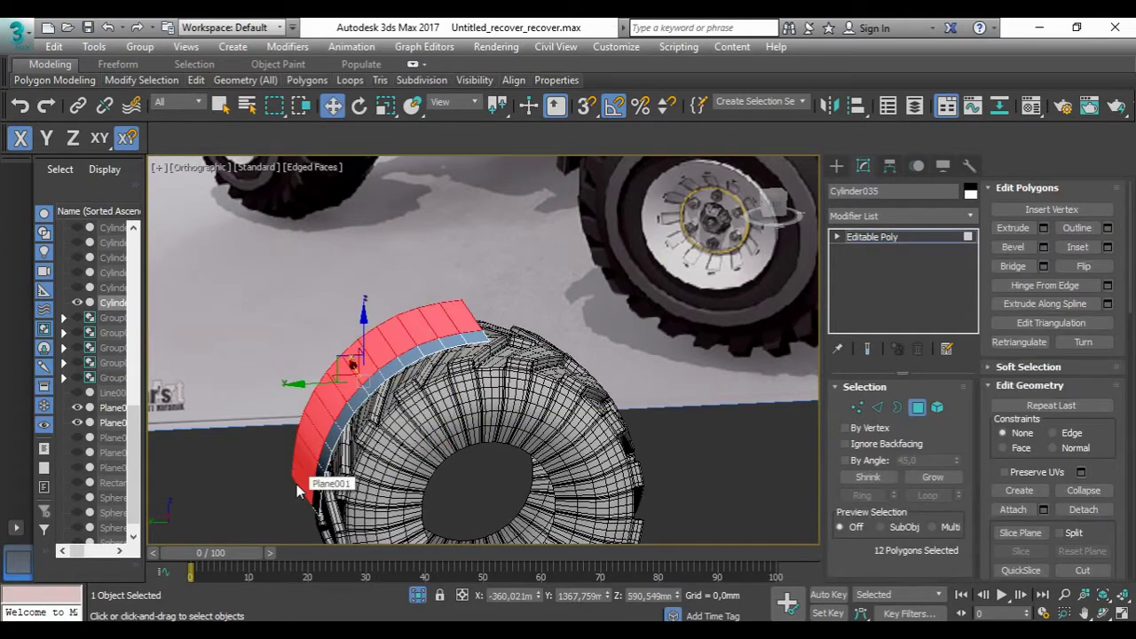
key("l")
scroll(453, 249, "up", 2)
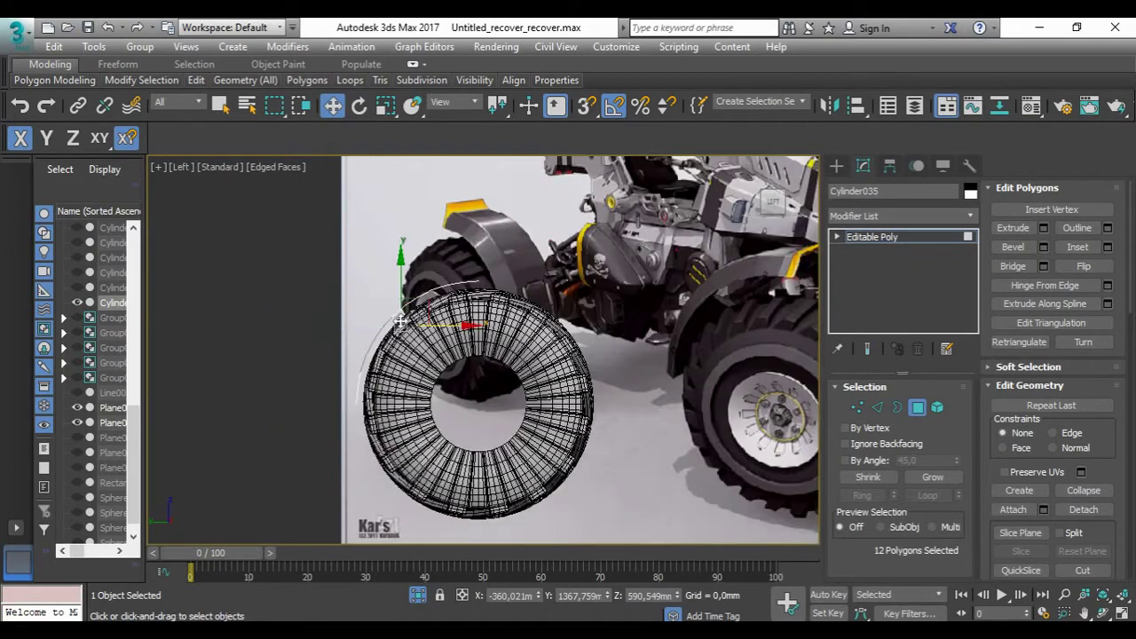
left_click_drag(422, 295, 419, 293)
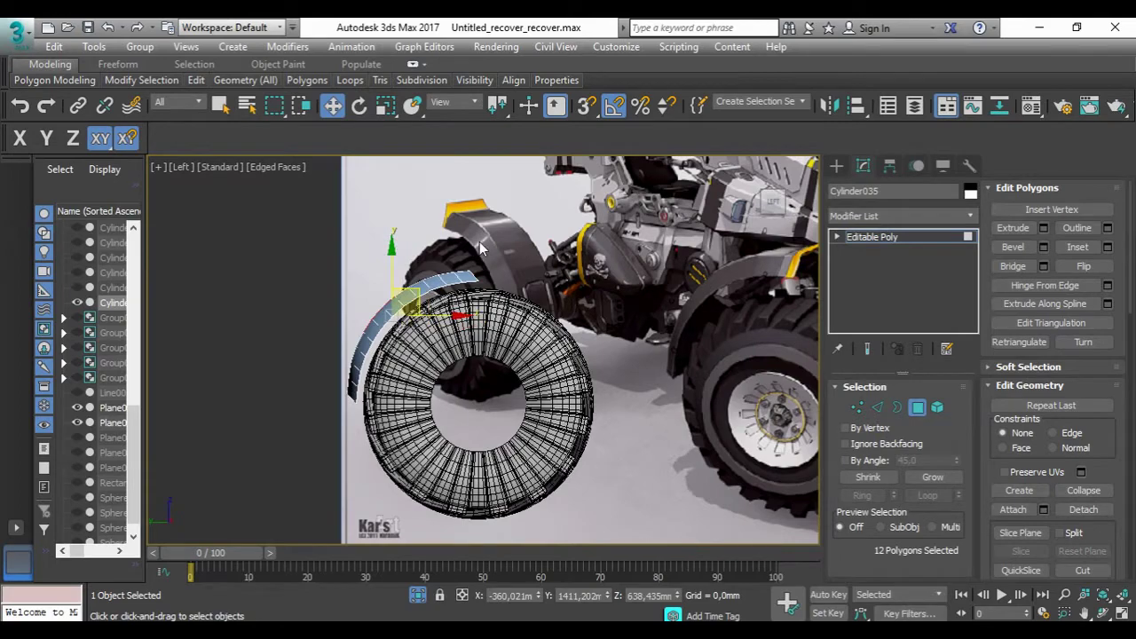
scroll(475, 252, "up", 3)
Step: With snapping off, move the arc's upper end vertices vertically down along the tire
key("1")
left_click_drag(531, 209, 502, 233)
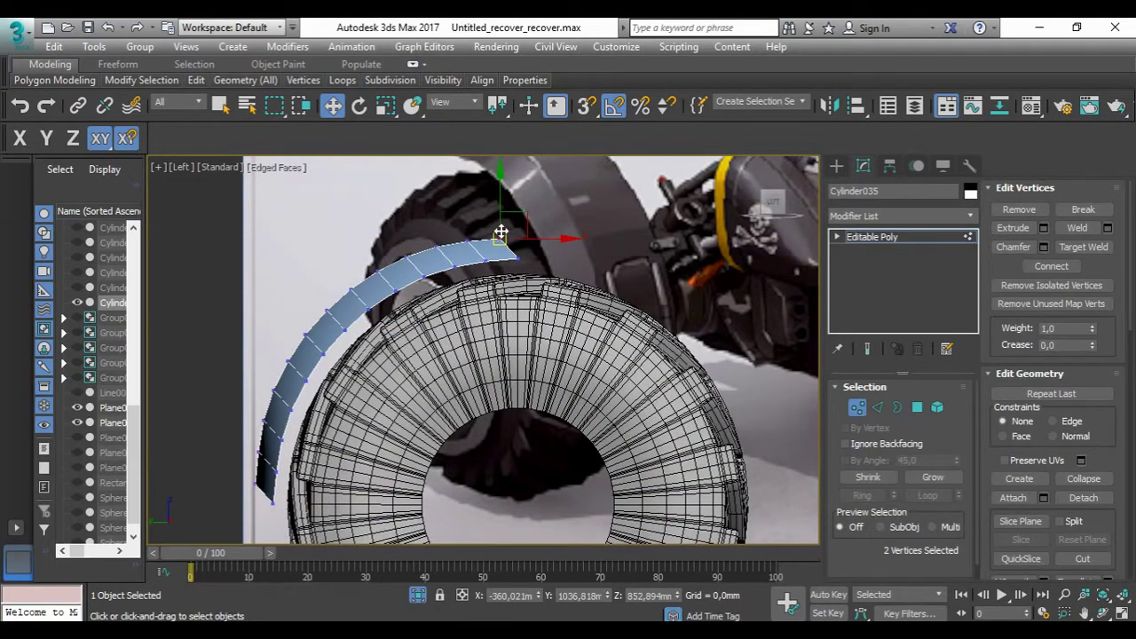
scroll(535, 238, "down", 3)
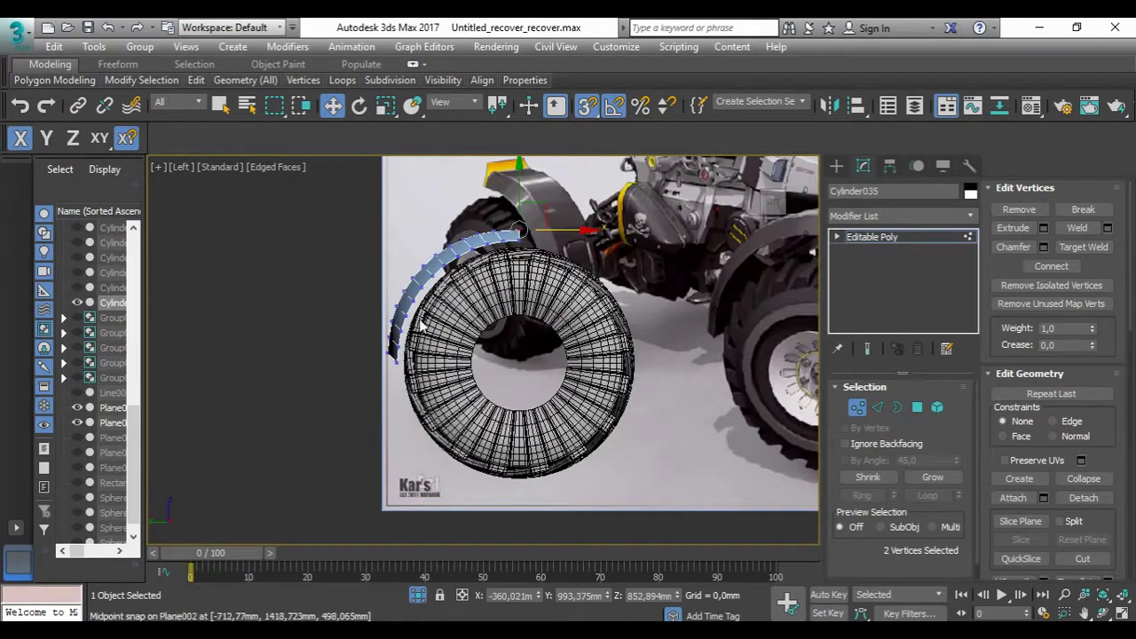
scroll(355, 391, "up", 4)
left_click(350, 395)
scroll(355, 388, "down", 1)
scroll(356, 388, "up", 3)
key("s")
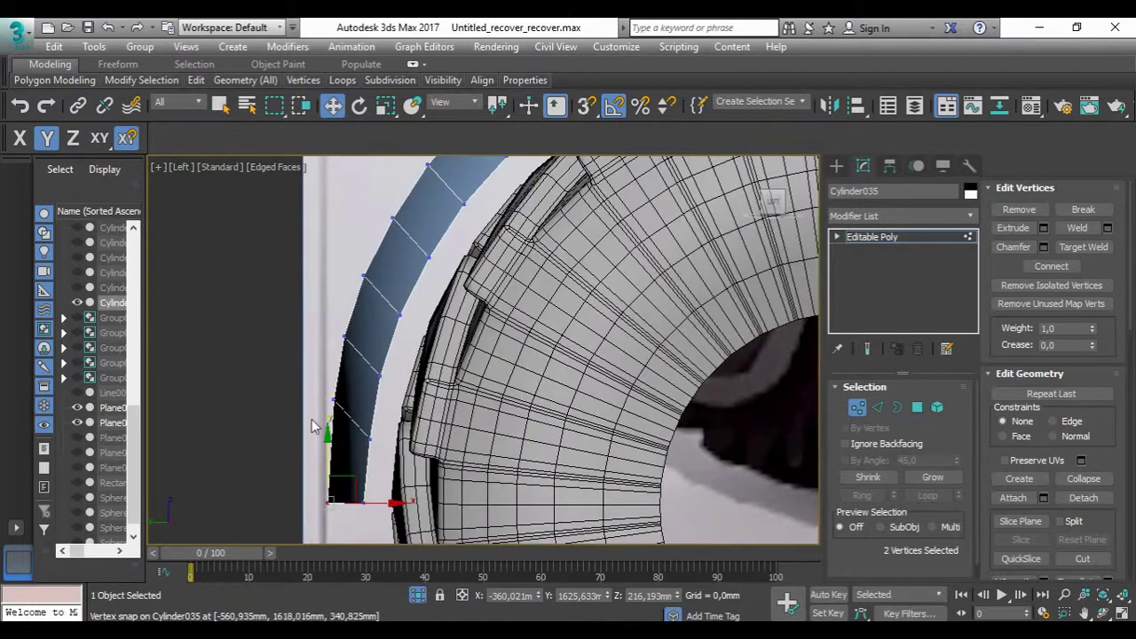
left_click_drag(360, 376, 356, 405)
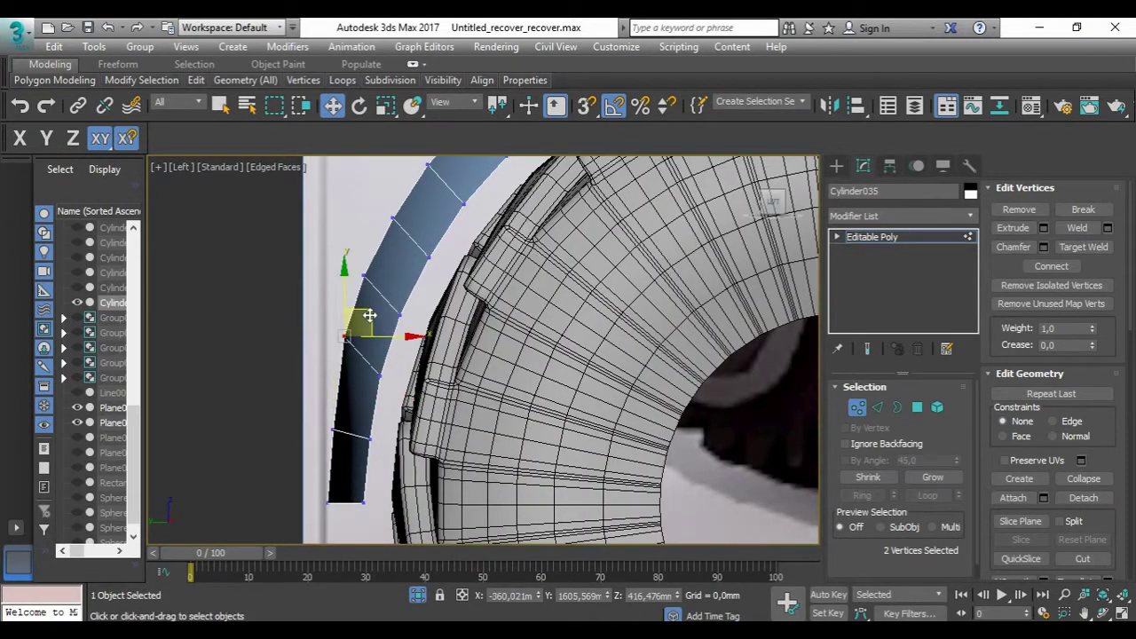
scroll(384, 260, "down", 3)
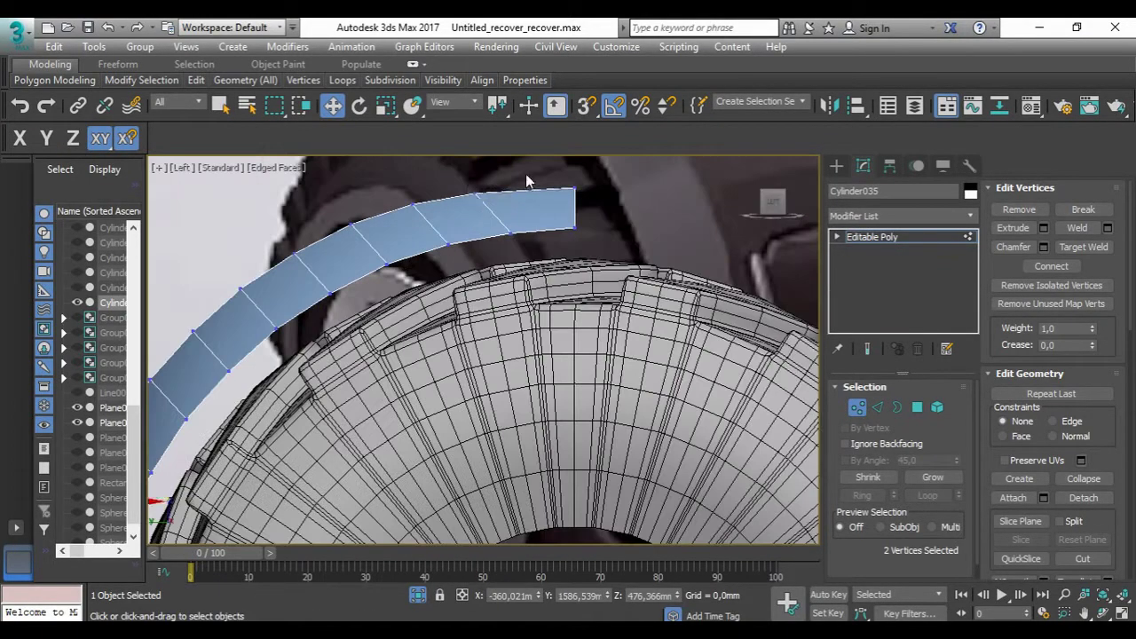
scroll(467, 210, "up", 3)
Step: Select the vertices at the arc's other end and orbit to check the tire fit
mouse_move(491, 207)
left_mouse_down()
mouse_move(397, 243)
mouse_move(391, 217)
left_mouse_up()
scroll(305, 245, "down", 5)
mouse_move(305, 245)
middle_mouse_down("alt")
mouse_move(372, 325)
mouse_move(330, 318)
middle_mouse_up("alt")
scroll(372, 326, "up", 4)
scroll(372, 326, "down", 4)
scroll(304, 281, "up", 4)
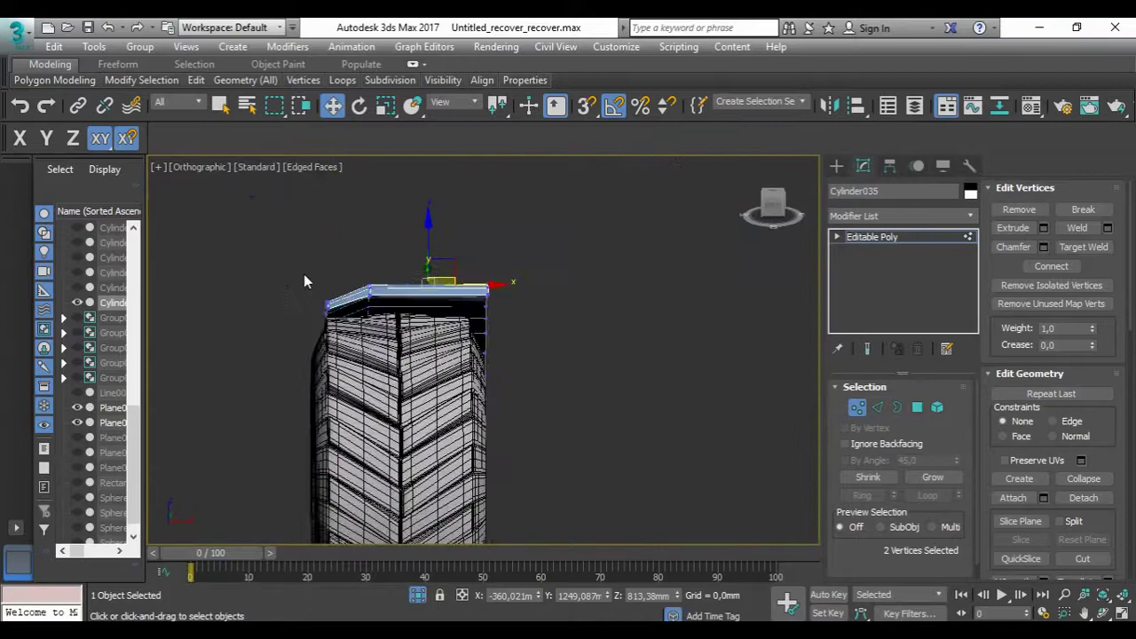
middle_click_drag(346, 280, 778, 216, "alt")
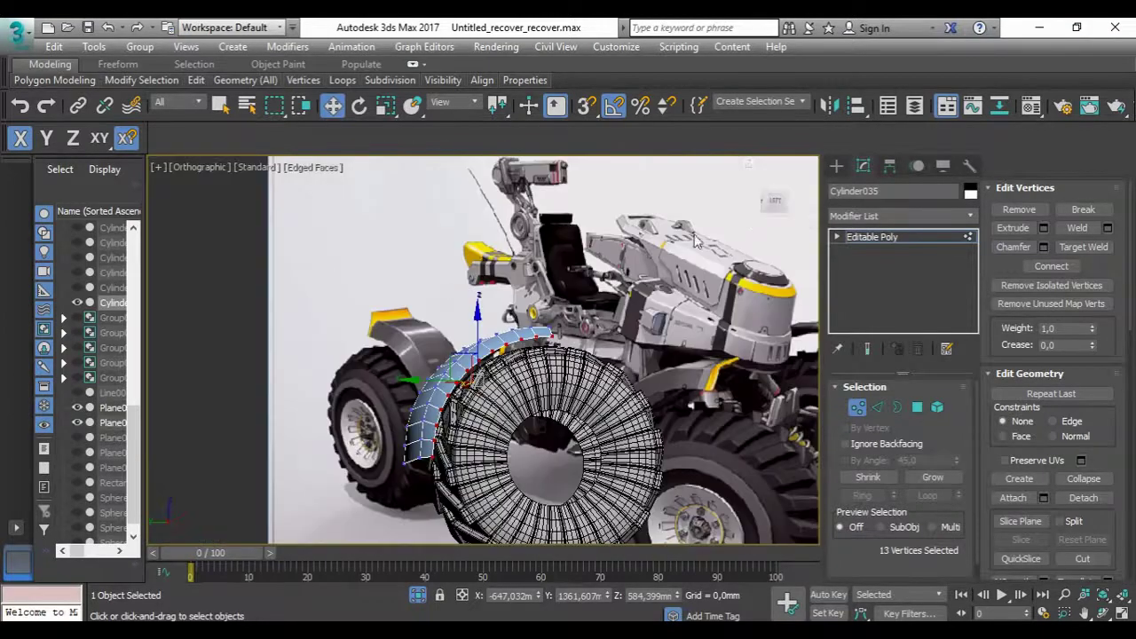
Step: In the Left view, snap the arc's end vertex pair along X in line with the strip
scroll(777, 216, "up", 3)
left_click(774, 206)
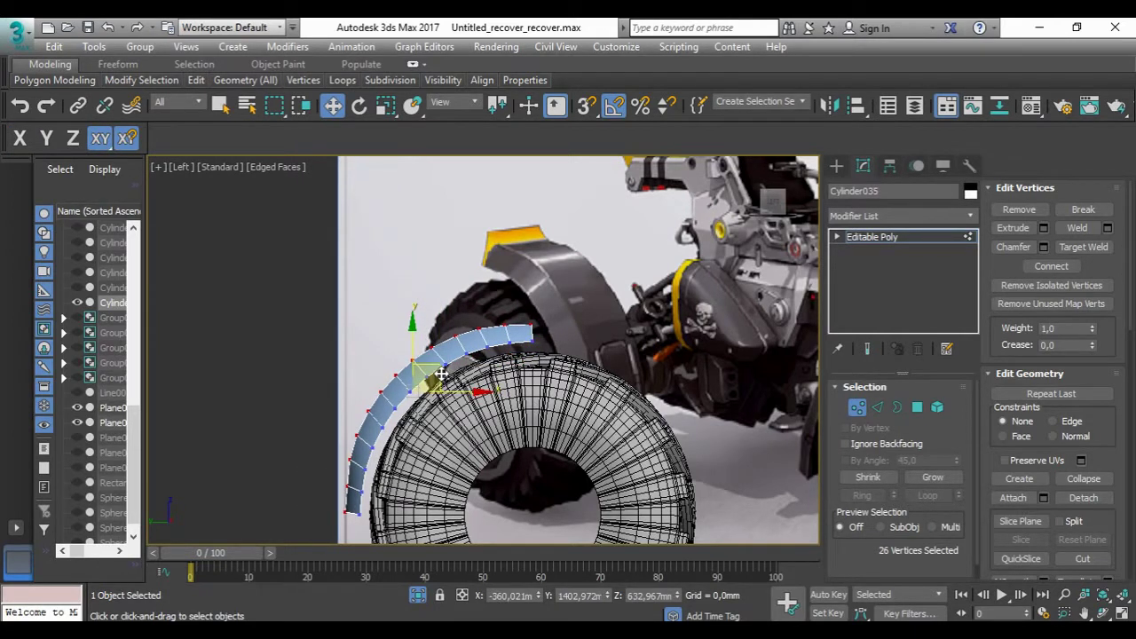
scroll(588, 338, "up", 5)
left_click_drag(418, 249, 172, 323)
scroll(355, 373, "up", 3)
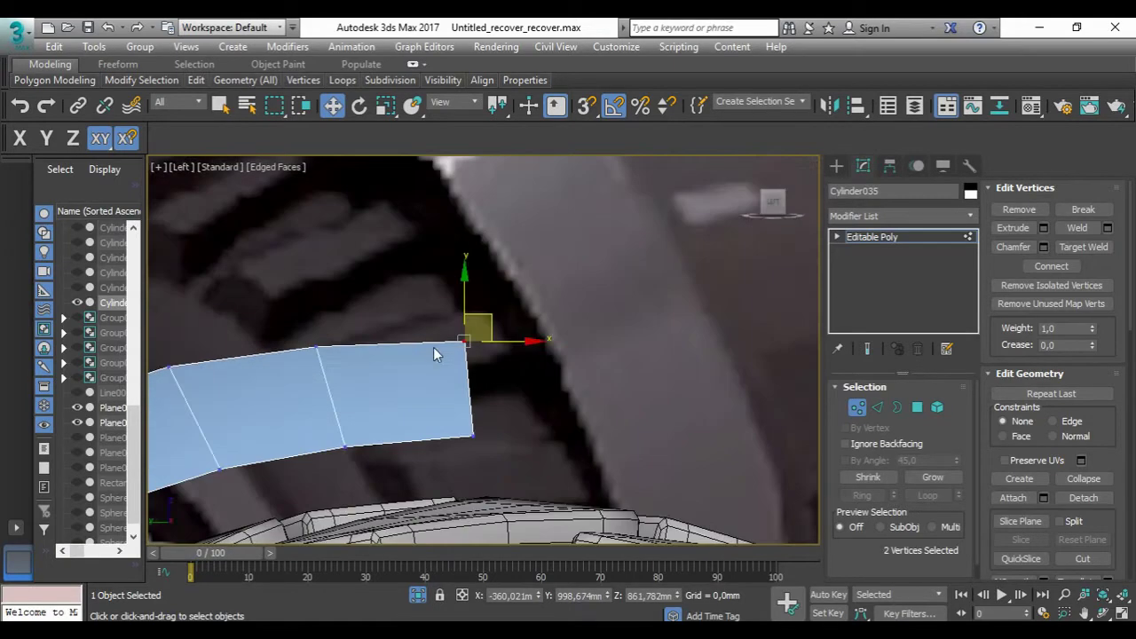
key("s")
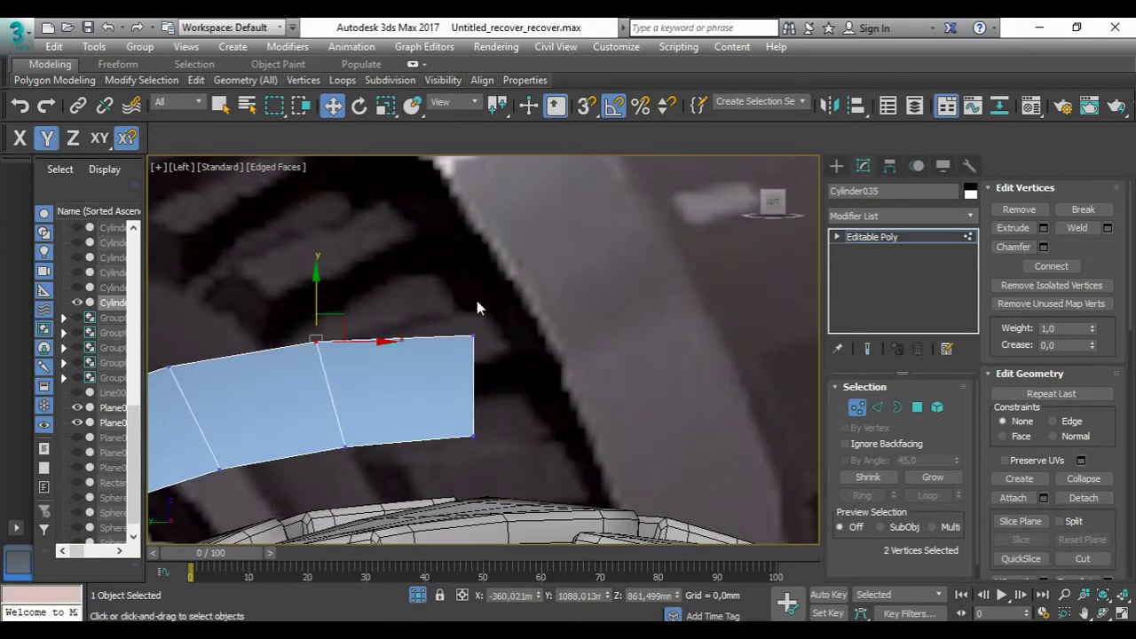
scroll(405, 344, "down", 5)
left_click_drag(465, 352, 477, 278)
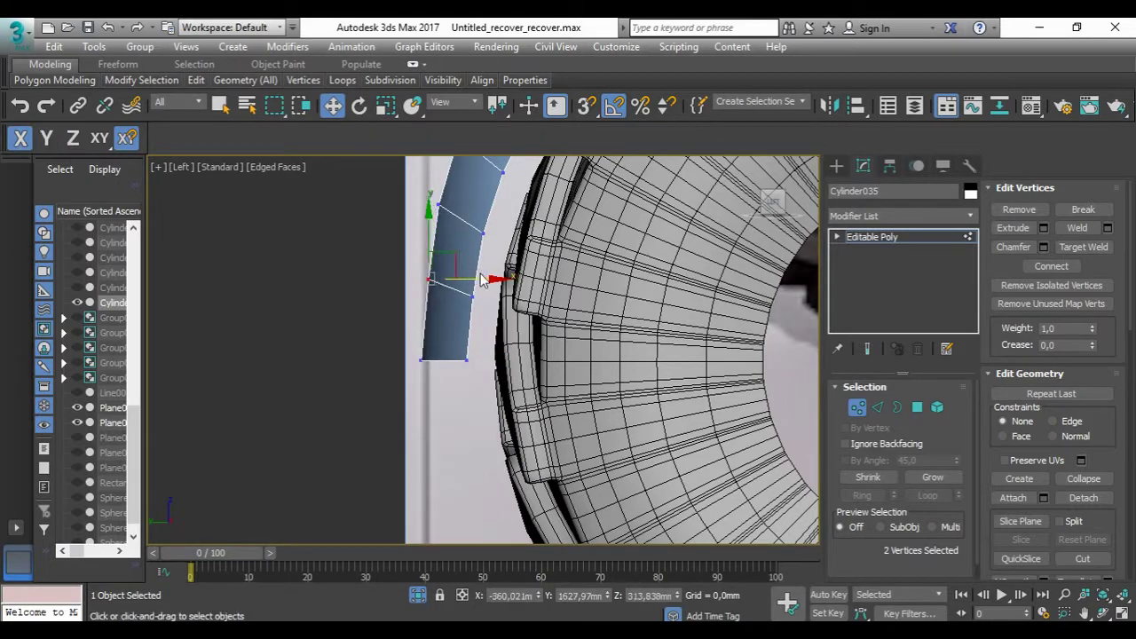
Step: Exit Vertex mode and orbit to view the fender's open side
left_click(856, 407)
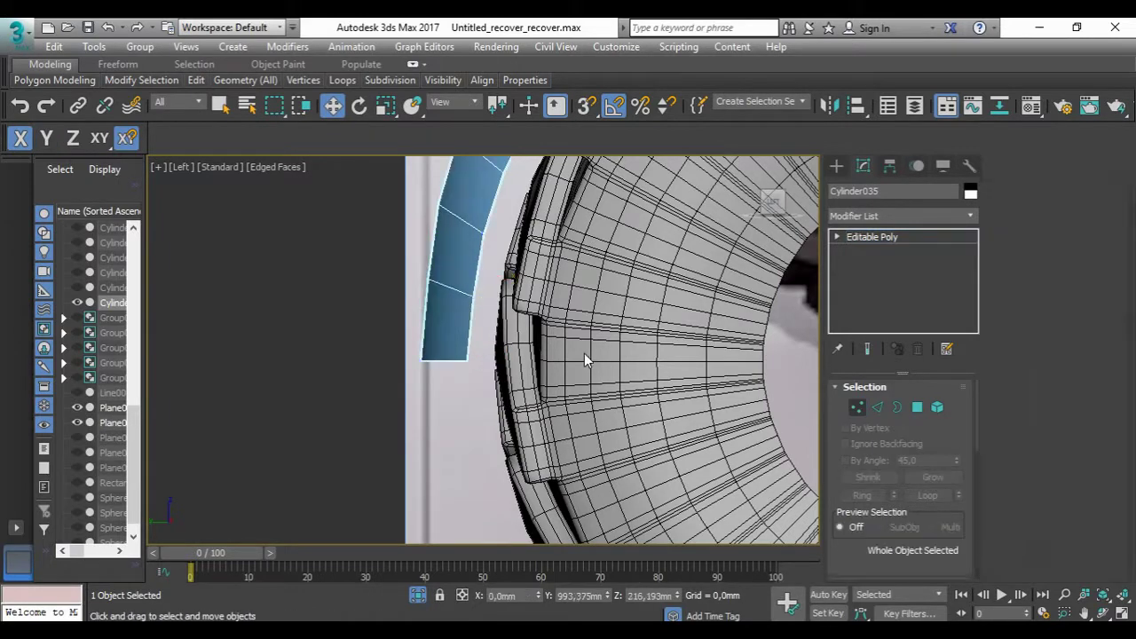
middle_click_drag(589, 360, 512, 353, "alt")
scroll(622, 337, "up", 5)
scroll(565, 336, "up", 4)
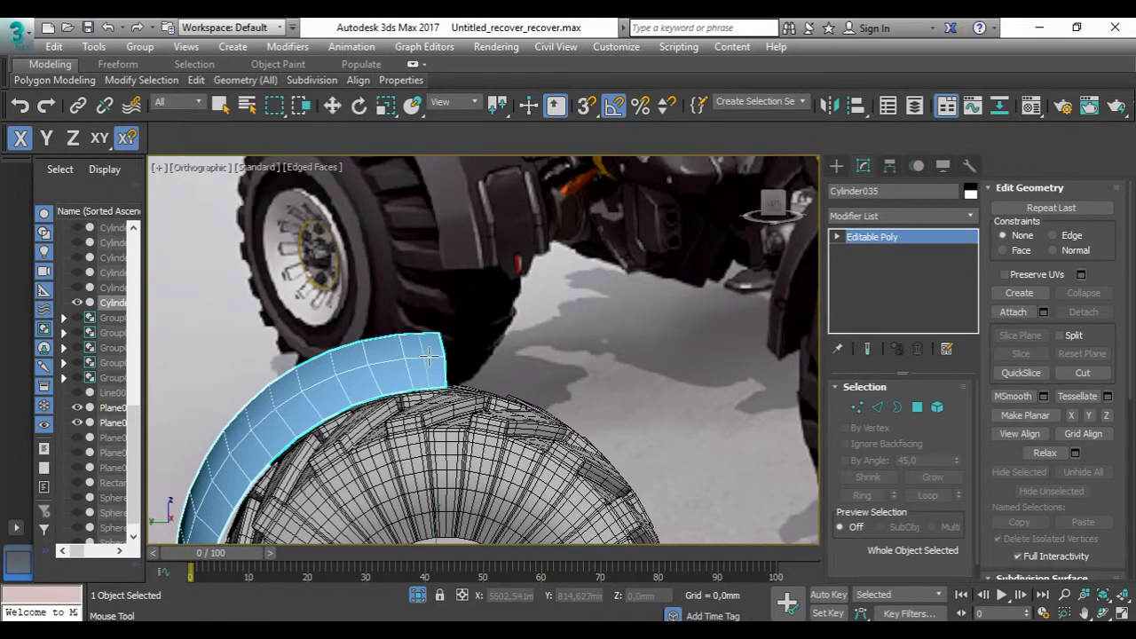
mouse_move(428, 258)
middle_mouse_down("alt")
mouse_move(274, 299)
mouse_move(337, 338)
middle_mouse_up("alt")
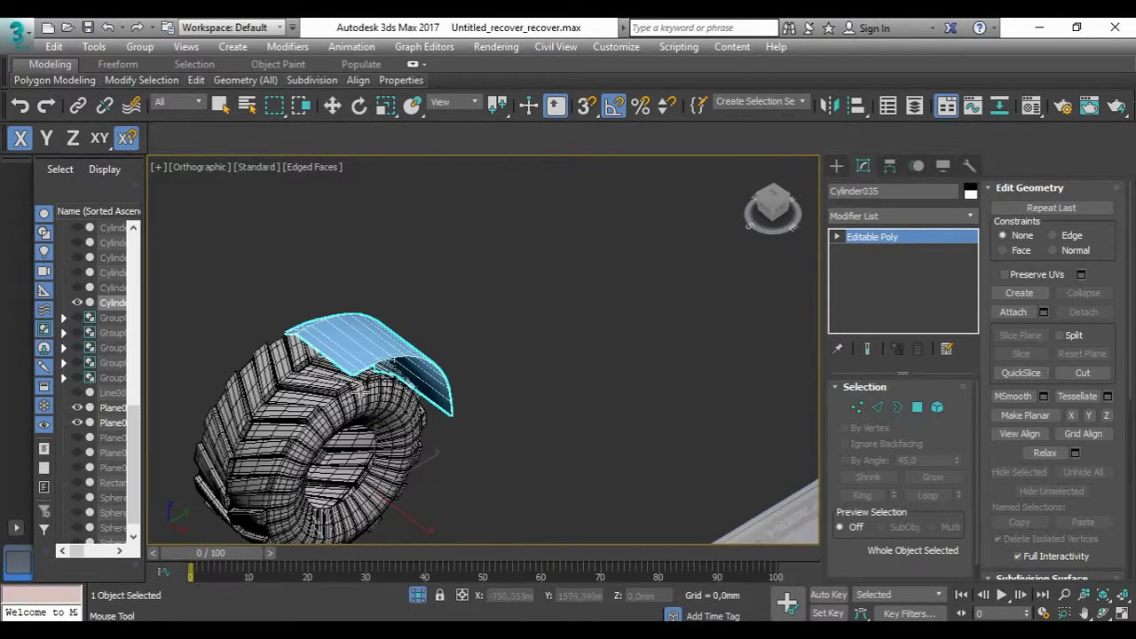
Step: Select the fender's open border edge loop and collapse it into one vertex
key("2")
left_click(359, 342)
scroll(360, 346, "up", 3)
double_click(360, 346)
scroll(447, 319, "down", 4)
middle_click_drag(446, 320, 407, 318, "alt")
key("r")
key("alt+q")
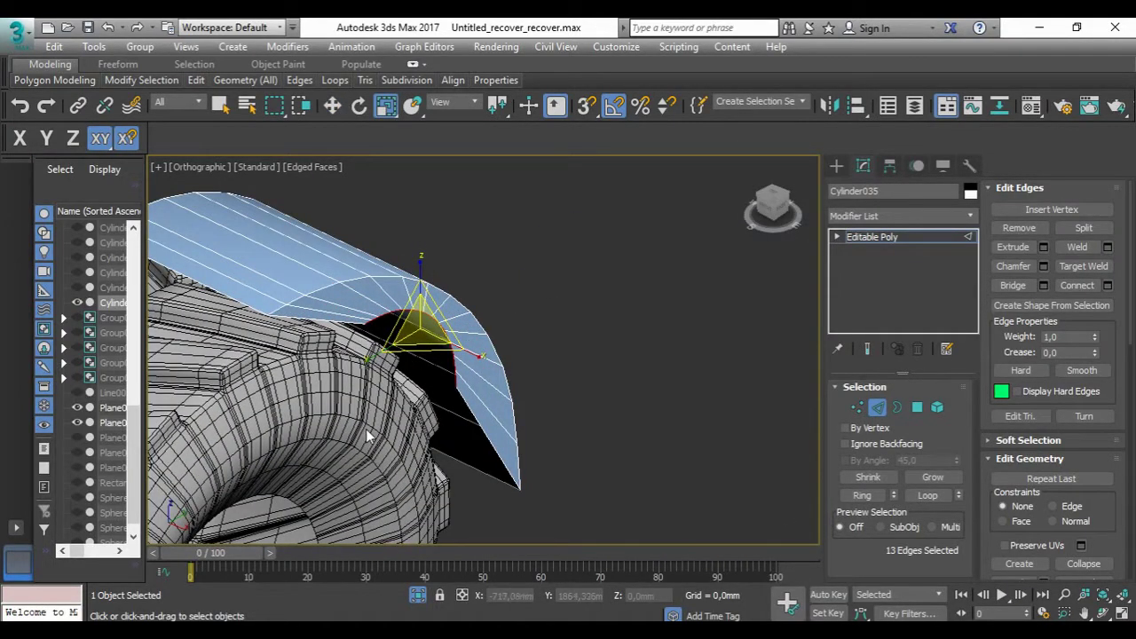
left_click(1083, 564)
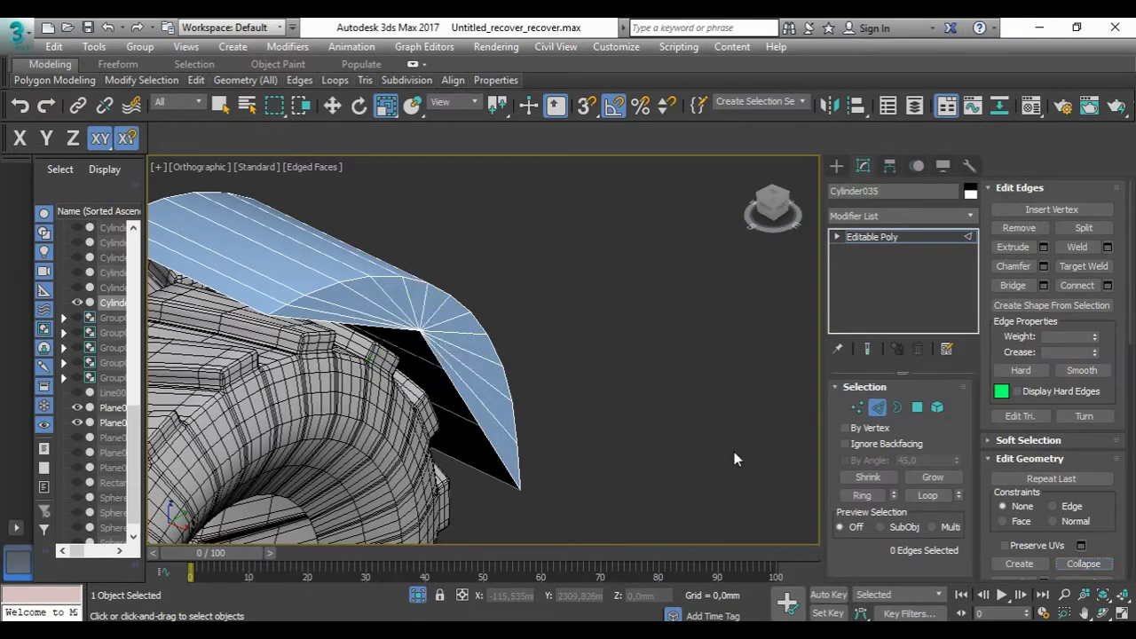
Step: Snap the collapsed vertex along X in line with the fender's end in the Left view
left_click(857, 407)
key("alt+q")
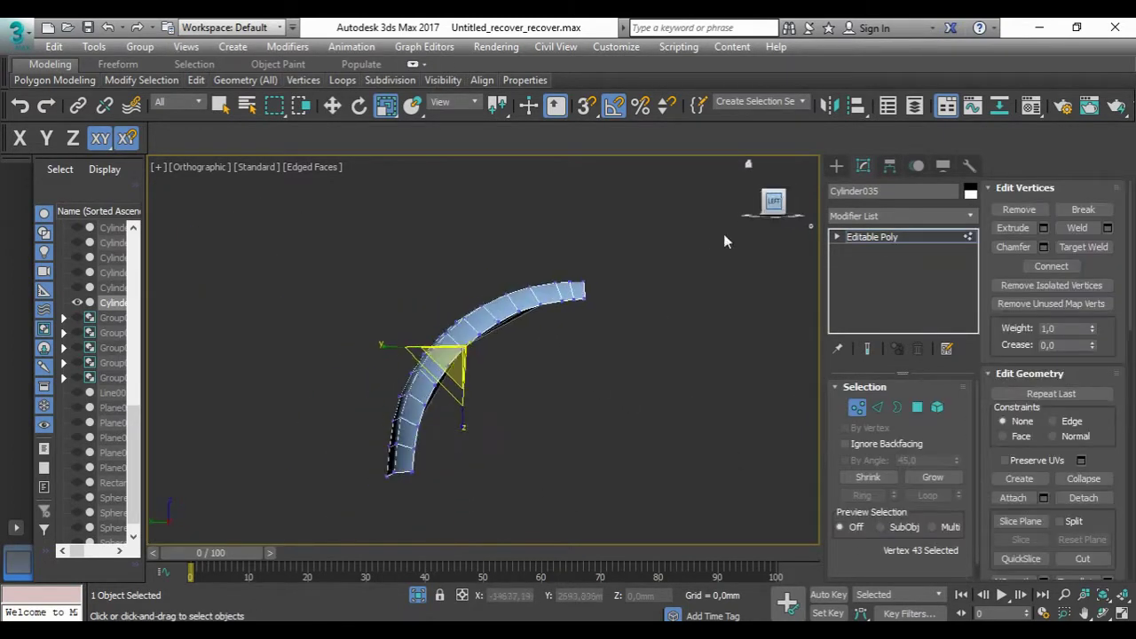
key("l")
key("w")
mouse_move(464, 298)
left_mouse_down()
mouse_move(411, 501)
mouse_move(502, 520)
mouse_move(611, 279)
left_mouse_up()
key("F5")
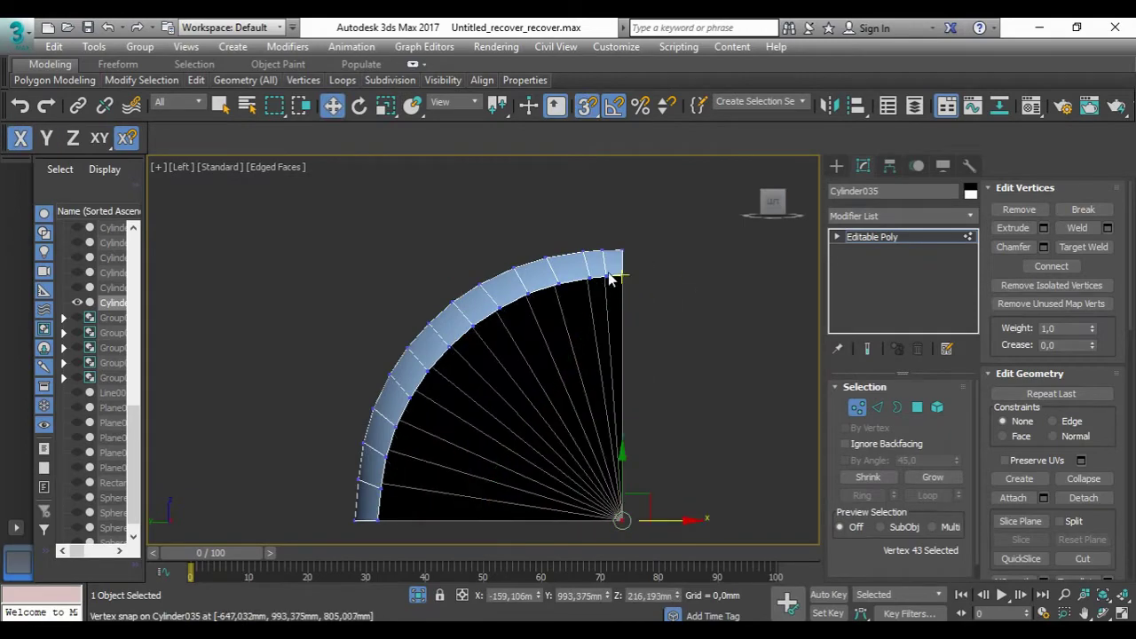
Step: End isolation to show the whole buggy from the front
middle_click_drag(604, 274, 419, 408, "alt")
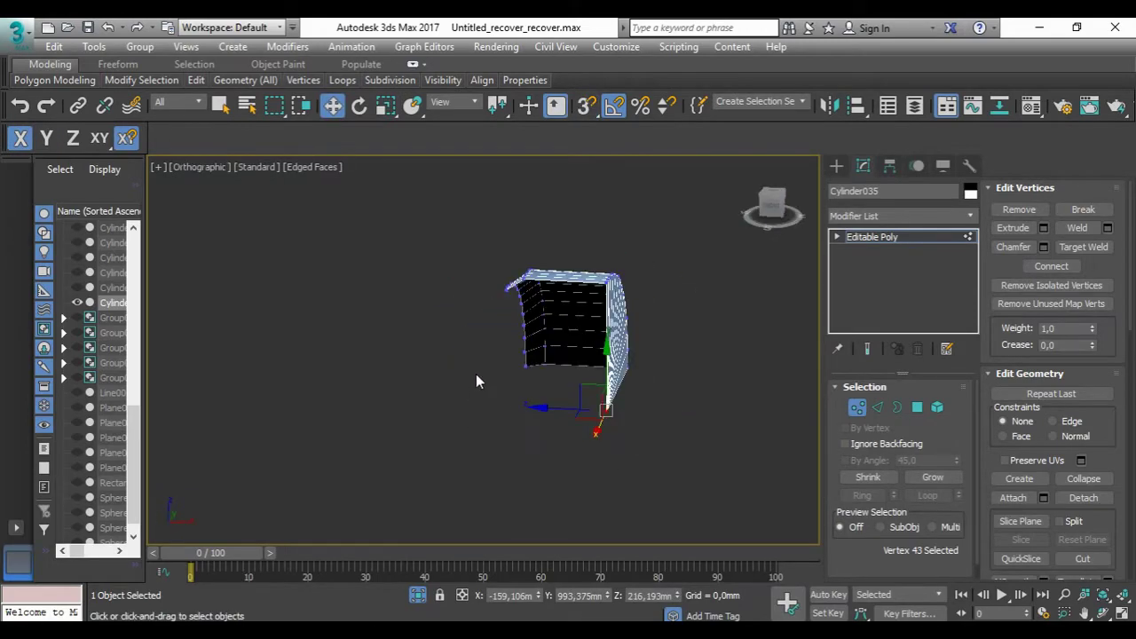
middle_click_drag(481, 388, 503, 436, "alt")
key("alt+q")
scroll(475, 313, "down", 3)
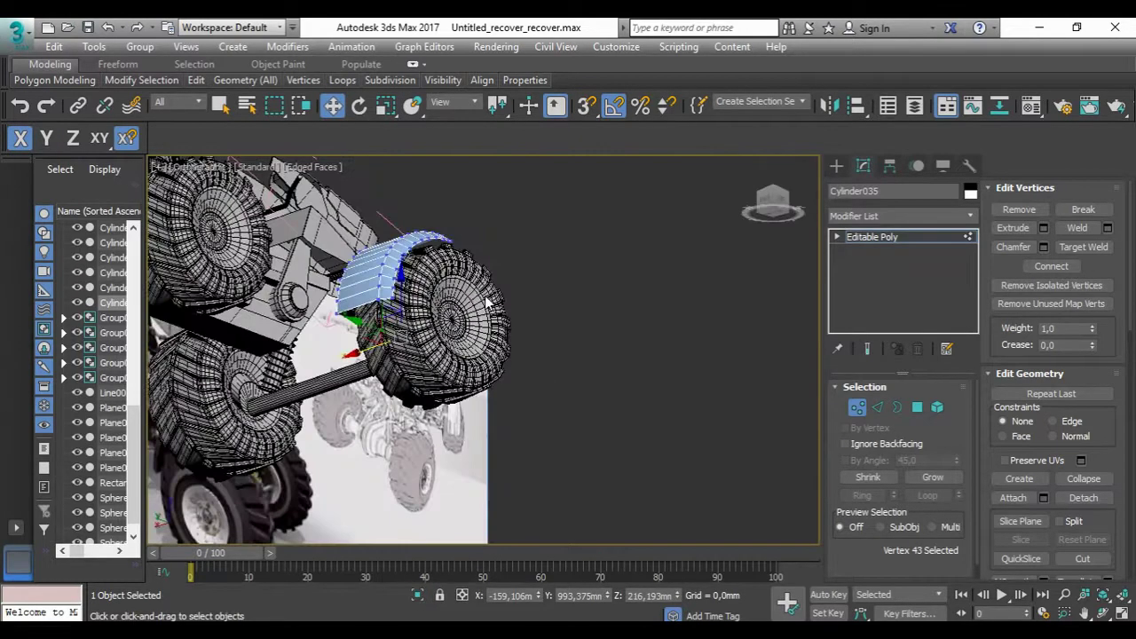
mouse_move(473, 312)
middle_mouse_down("alt")
mouse_move(304, 377)
mouse_move(213, 350)
mouse_move(566, 268)
mouse_move(606, 307)
mouse_move(352, 309)
middle_mouse_up("alt")
Step: Add a Shell modifier to fender Cylinder035 in the Left view
scroll(351, 309, "up", 5)
scroll(497, 337, "down", 5)
middle_click_drag(497, 337, 659, 364, "alt")
scroll(659, 364, "up", 5)
scroll(685, 303, "down", 5)
scroll(444, 467, "up", 5)
scroll(444, 467, "down", 5)
middle_click_drag(444, 466, 647, 257, "alt")
key("l")
scroll(533, 373, "up", 5)
left_click(836, 166)
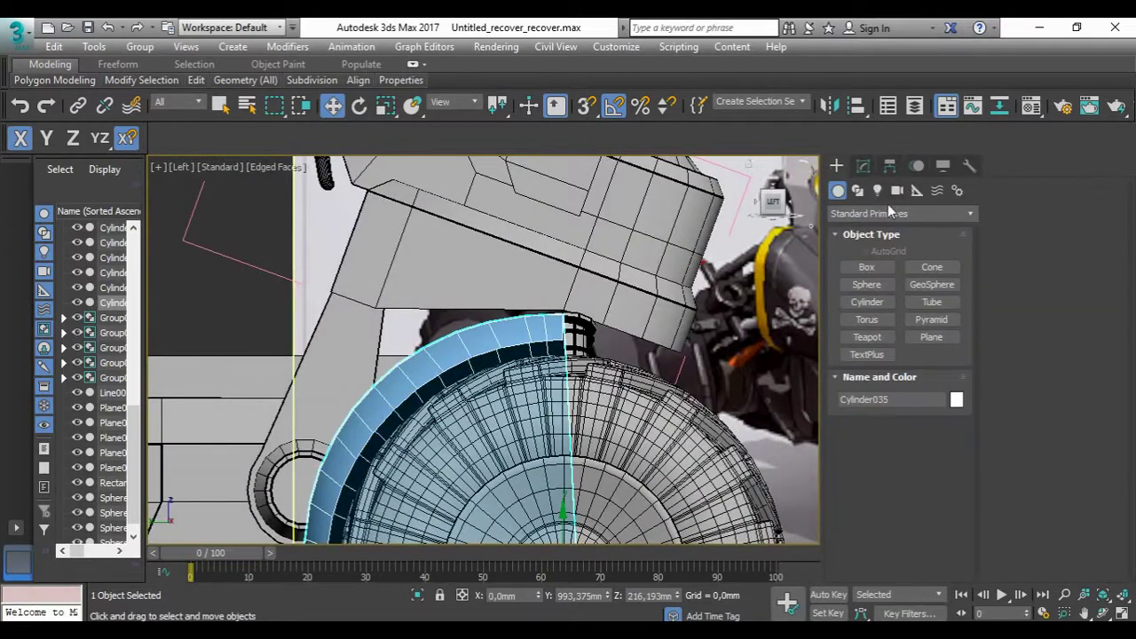
left_click(862, 166)
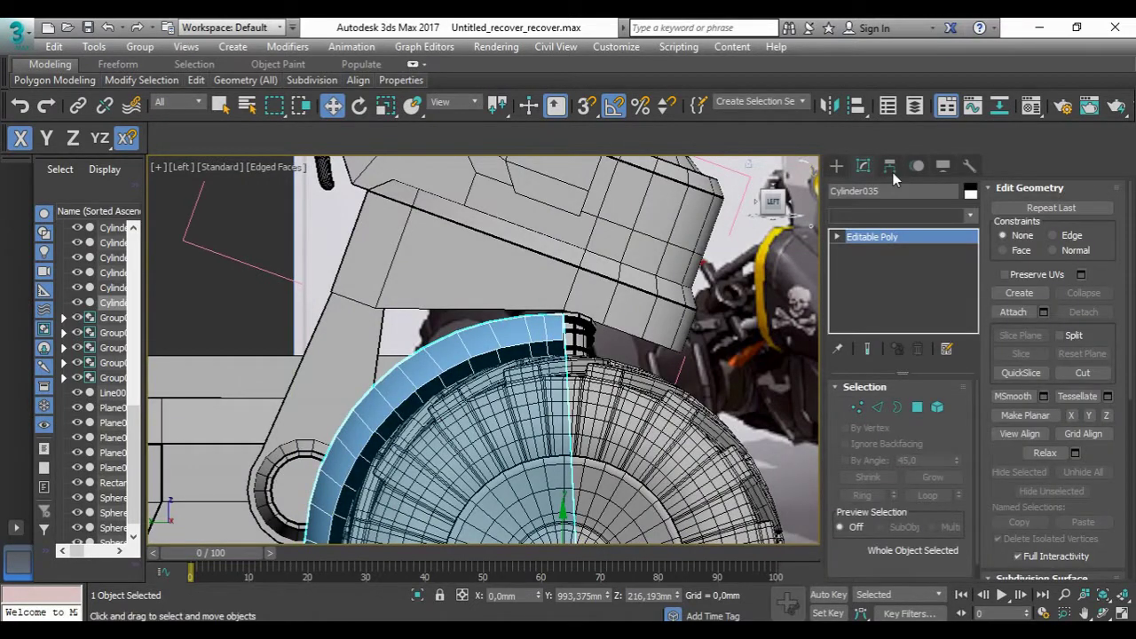
left_click(896, 216)
left_click(882, 231)
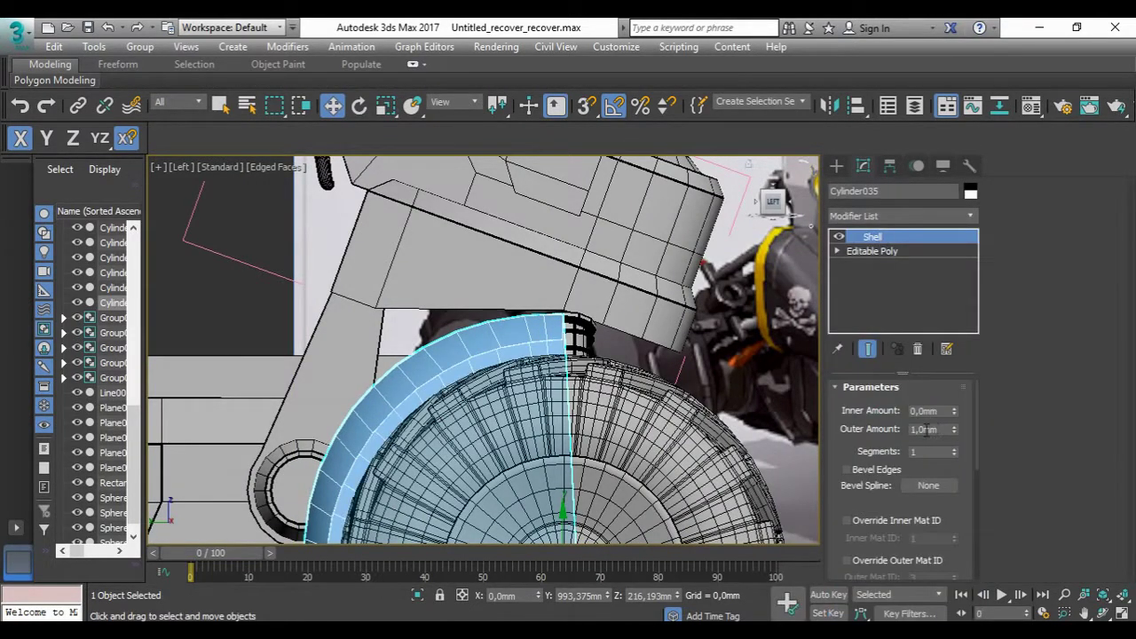
Step: Set the Shell to Outer 0 mm and Inner 5 mm thickness
double_click(924, 429)
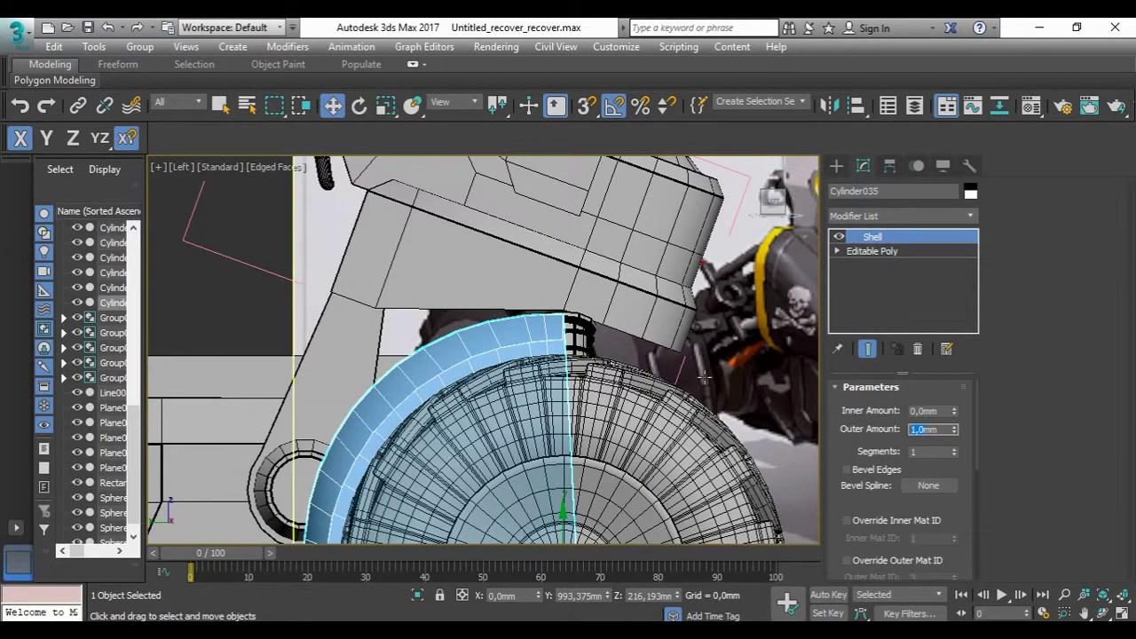
double_click(922, 412)
type("3")
key("Tab")
type("3")
key("Return")
type("5")
key("Tab")
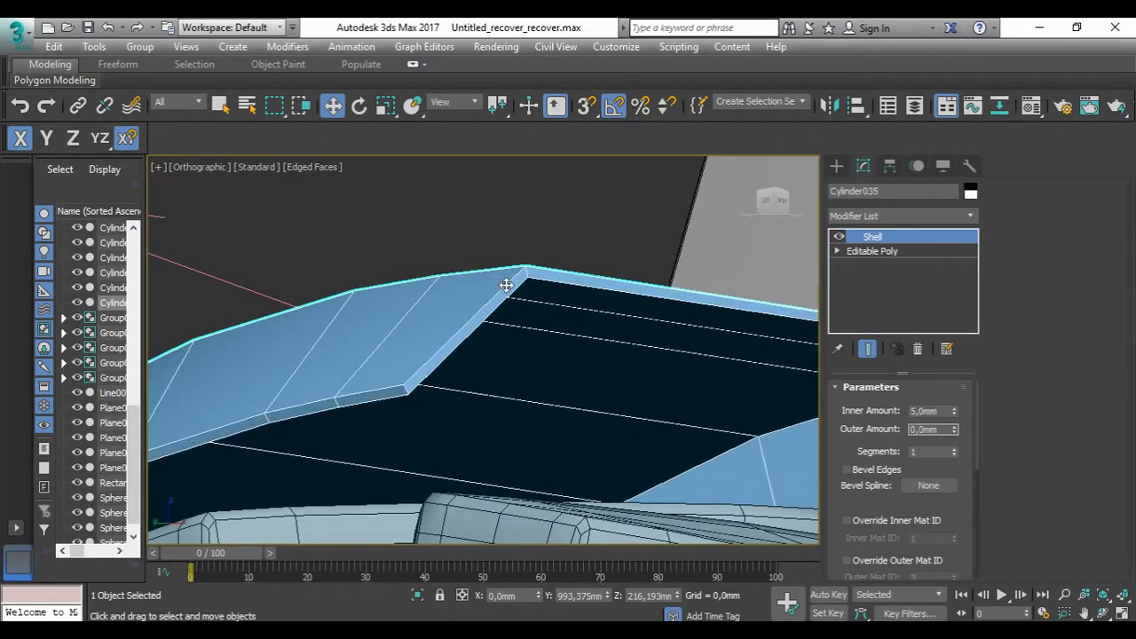
middle_click_drag(505, 285, 499, 301, "alt")
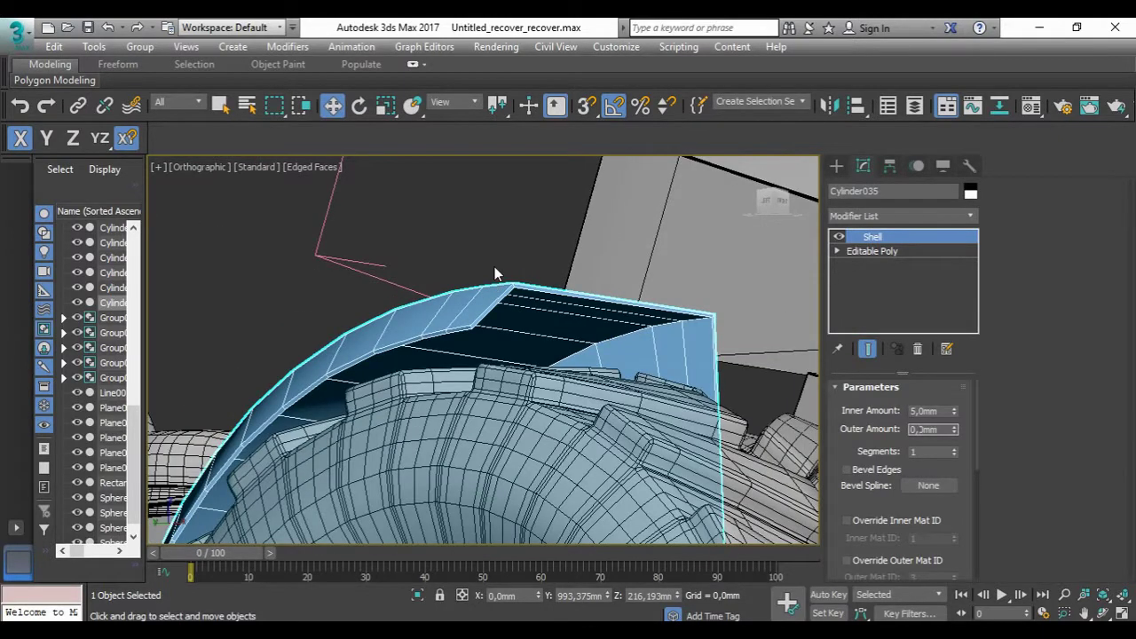
Step: Convert the fender to Editable Poly and paste Cylinder016's 2 mm Chamfer as an instance
right_click(446, 314)
left_click(672, 505)
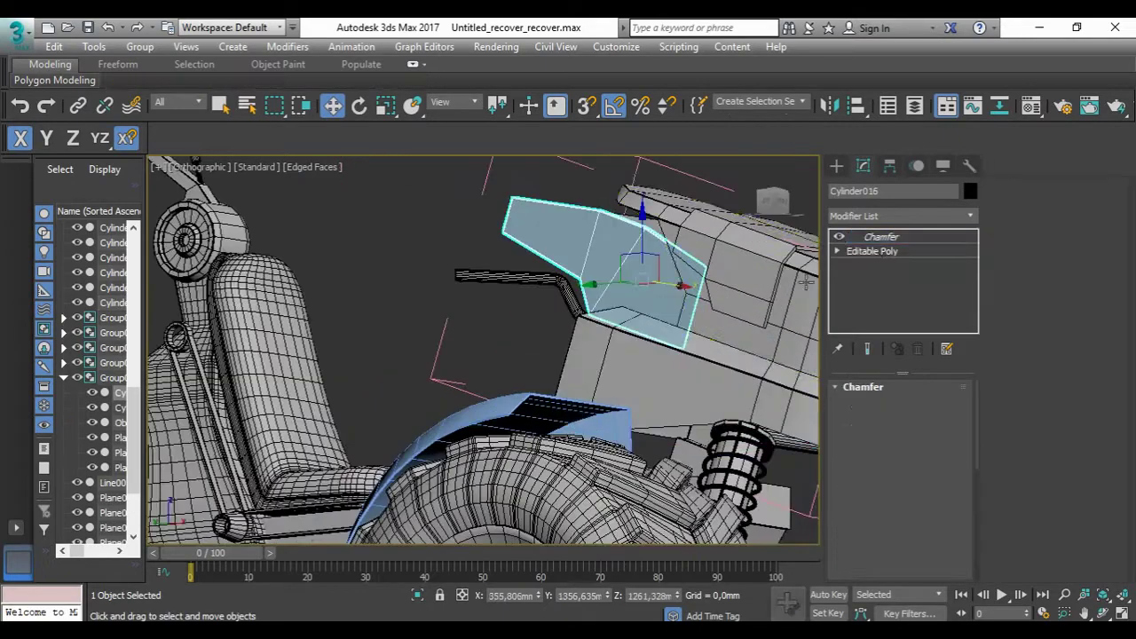
right_click(843, 236)
left_click(888, 388)
left_click(551, 426)
right_click(839, 234)
left_click(887, 257)
Step: Switch to shaded display without edges and the Front view
key("F4")
scroll(529, 411, "up", 5)
scroll(527, 355, "down", 5)
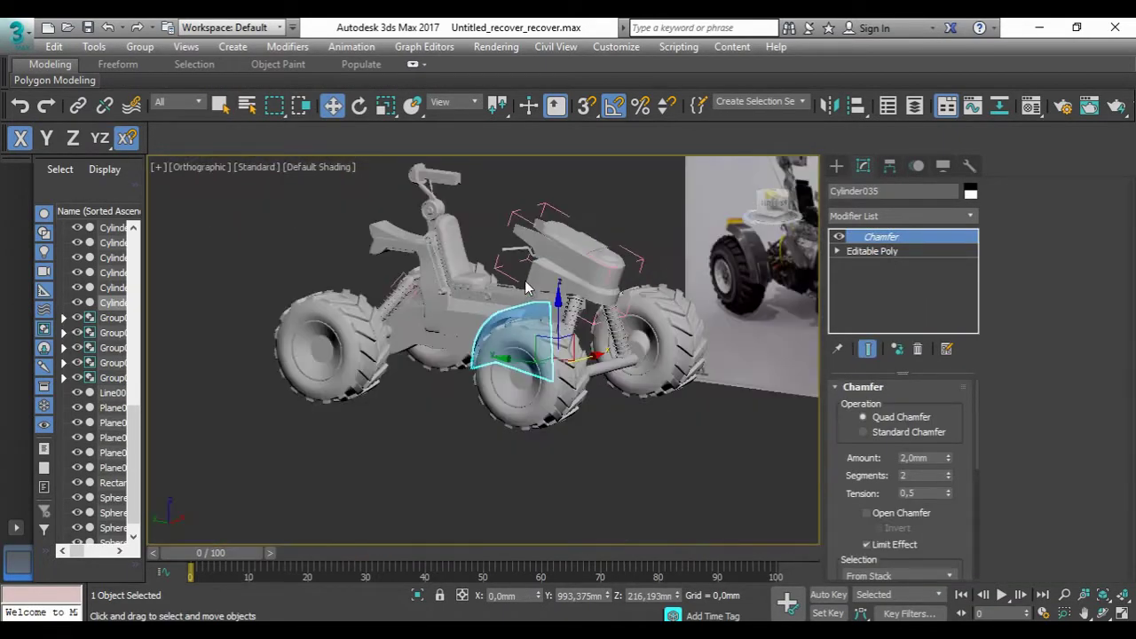
key("f")
scroll(584, 311, "up", 3)
left_click(834, 167)
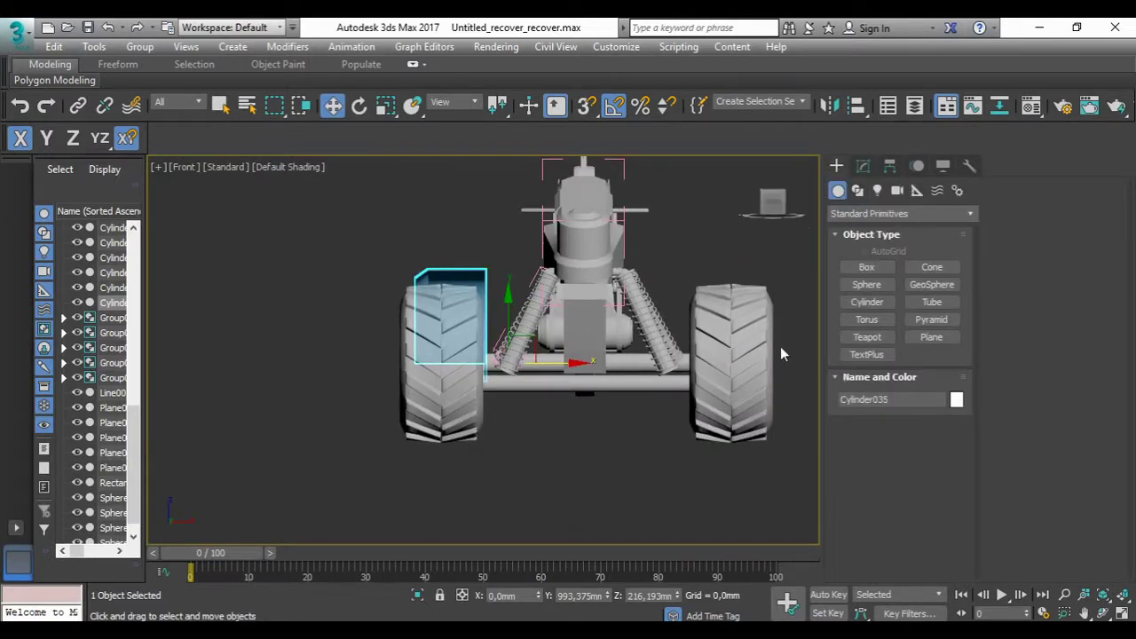
Step: Clone the fender toward the other front tire and mirror the copy
scroll(568, 329, "up", 2)
left_click_drag(412, 310, 706, 311, "shift")
left_click(578, 399)
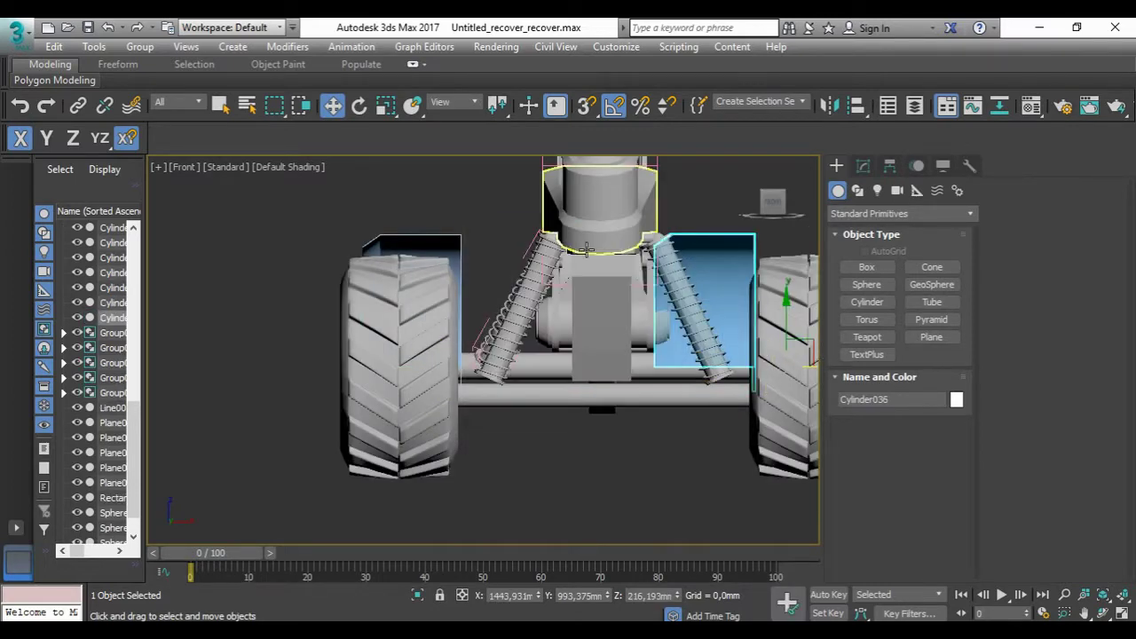
left_click(862, 166)
left_click(829, 106)
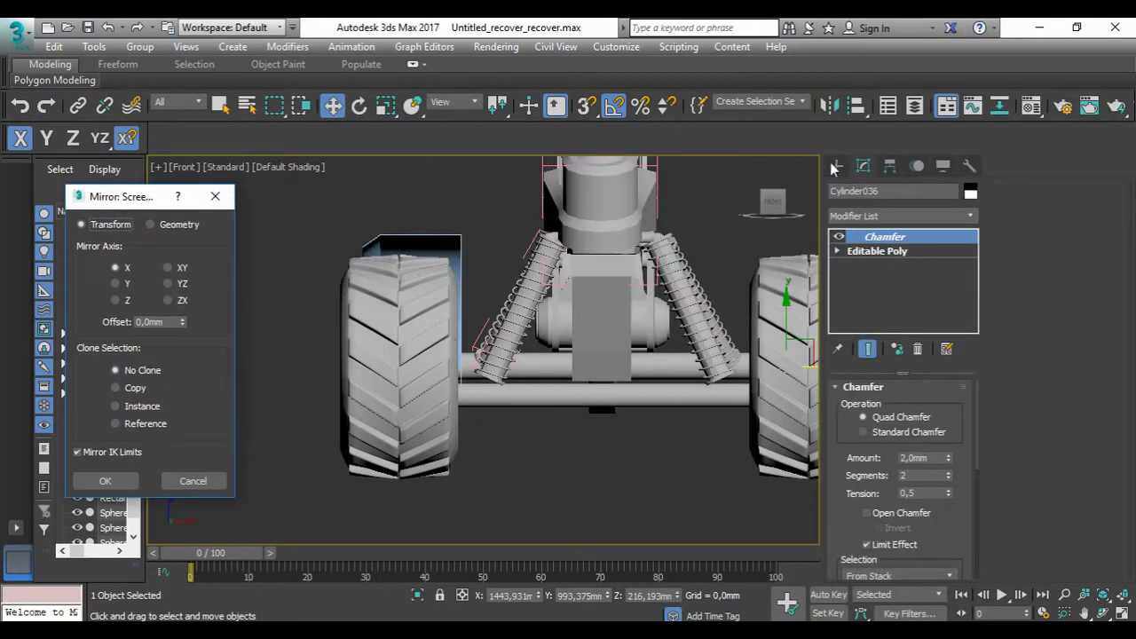
left_click(105, 481)
left_click(837, 166)
left_click(629, 241)
Step: Move the copy toward the right tire and centre its pivot on the object
left_click_drag(467, 367, 726, 367)
left_click(591, 401)
left_click(889, 166)
left_click(908, 279)
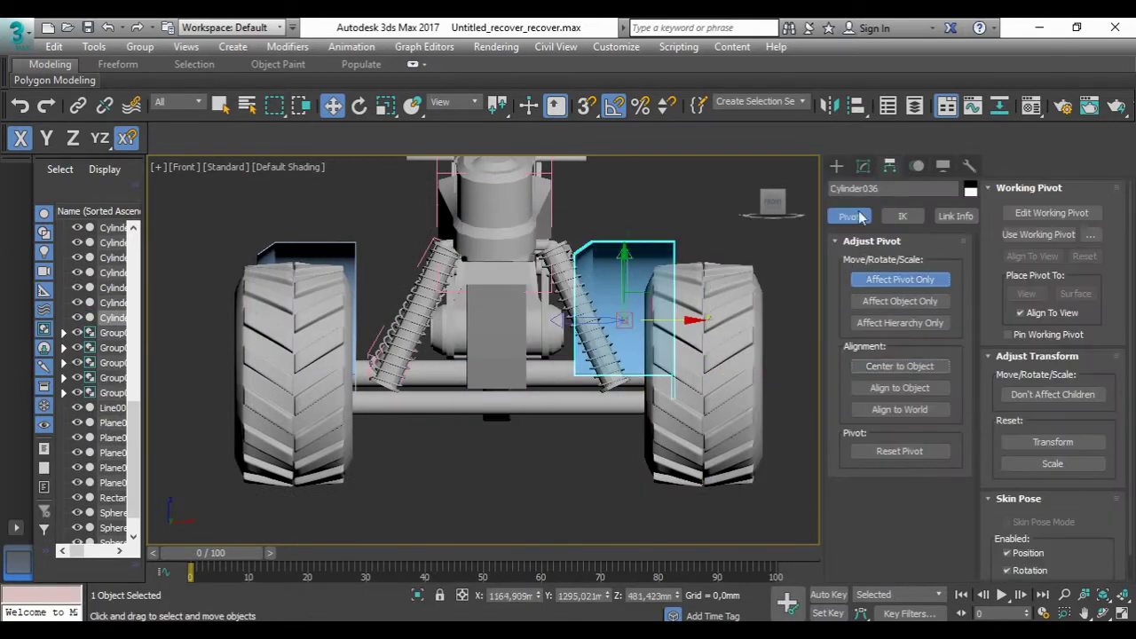
left_click(908, 368)
left_click(836, 166)
Step: Mirror the fender copy on X again and place it over the right front tire
left_click(863, 166)
left_click(829, 106)
left_click(523, 461)
left_click_drag(672, 317, 735, 318)
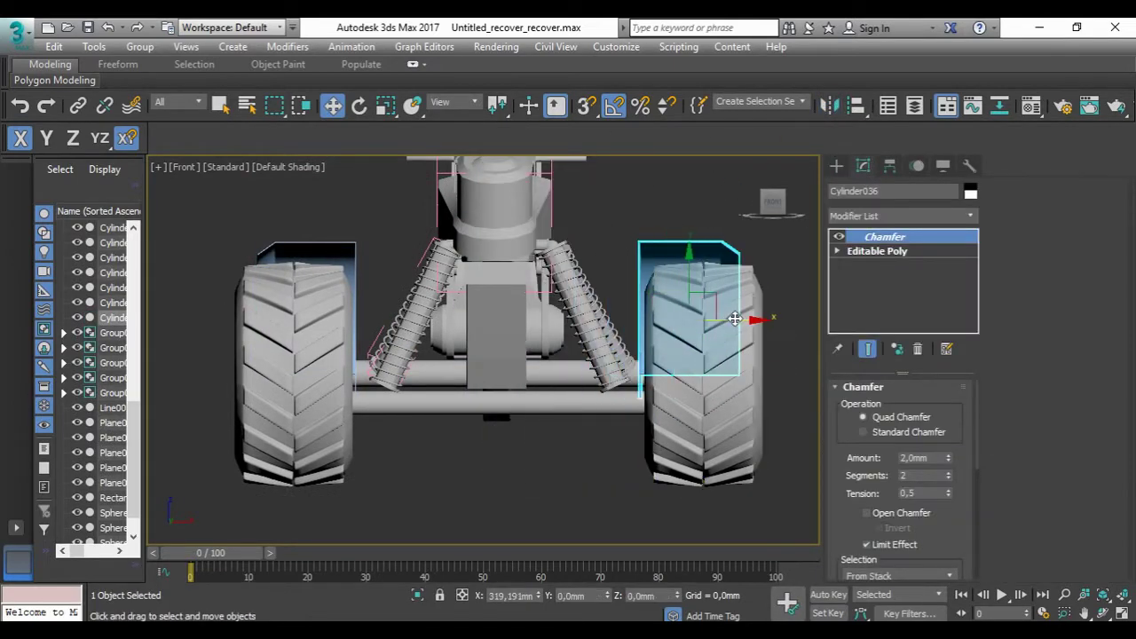
Step: Select the front wheel and isolate it with Z
scroll(736, 318, "down", 4)
middle_click_drag(736, 318, 652, 337, "alt")
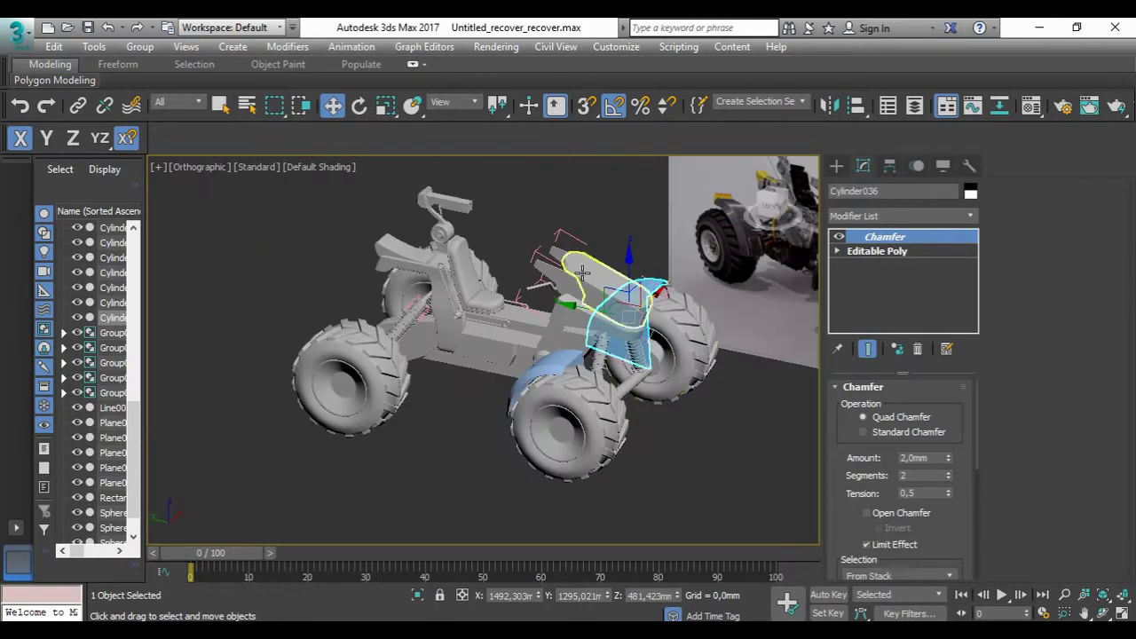
scroll(582, 272, "up", 4)
scroll(581, 273, "down", 4)
middle_click_drag(581, 272, 770, 200, "alt")
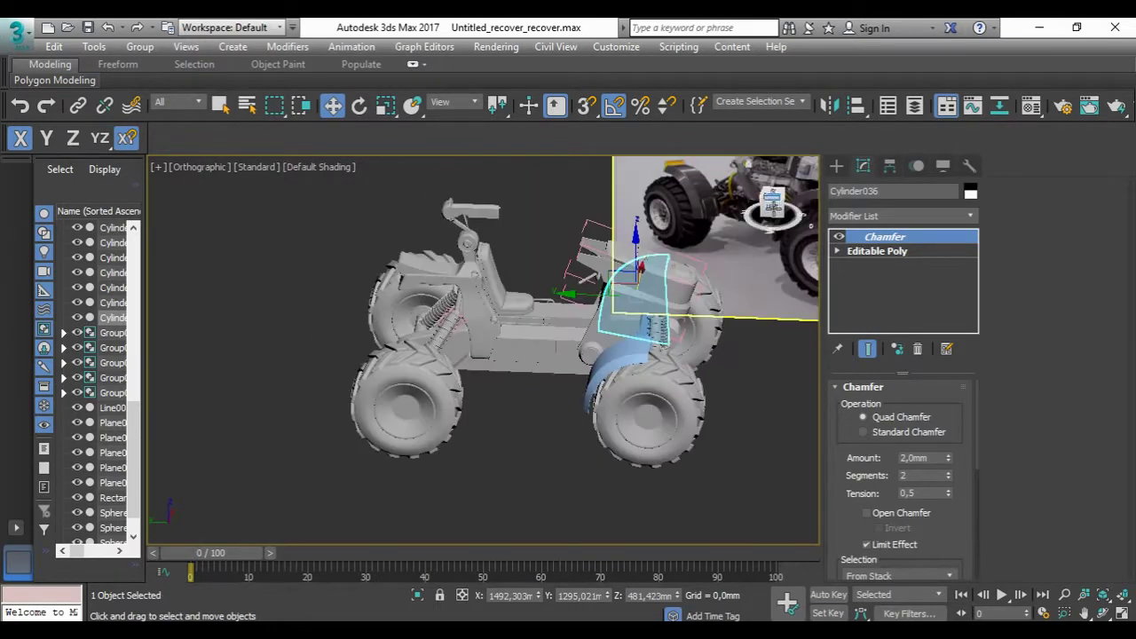
scroll(770, 200, "up", 3)
left_click(228, 404)
key("z")
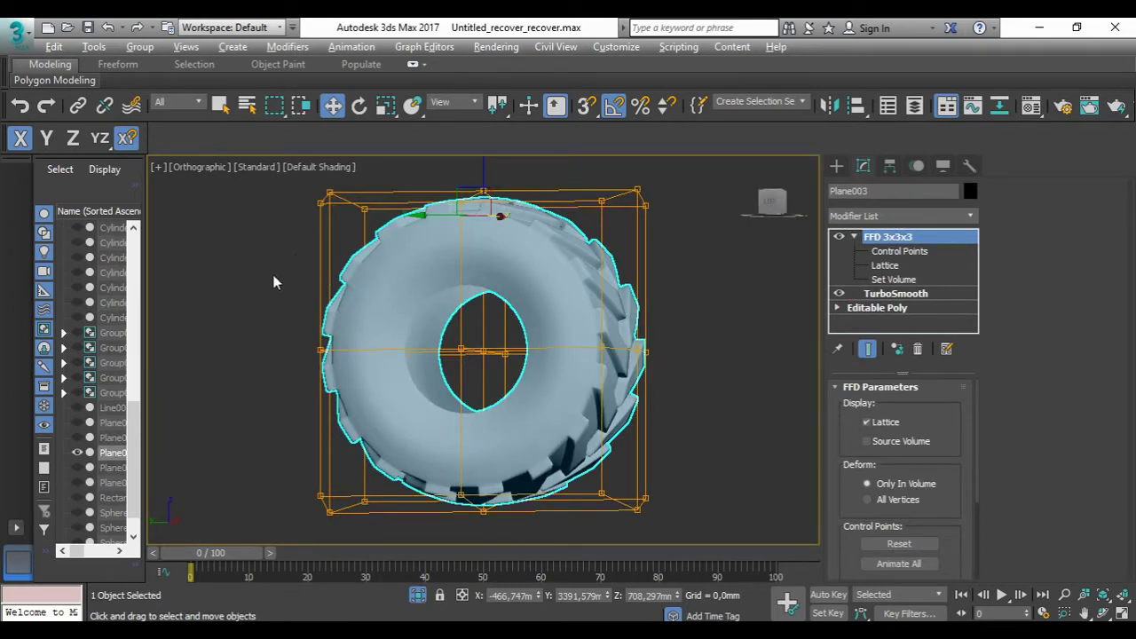
Step: In the Left view, draw a cylinder disc over the wheel
left_click(773, 201)
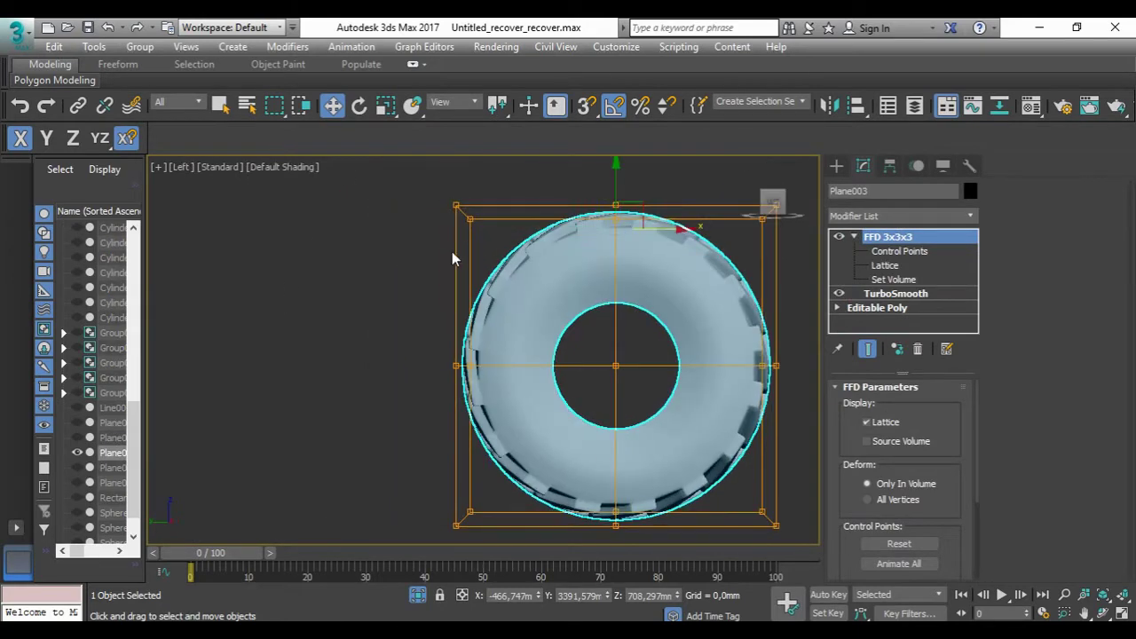
left_click(836, 166)
left_click(866, 302)
left_click_drag(621, 360, 646, 197)
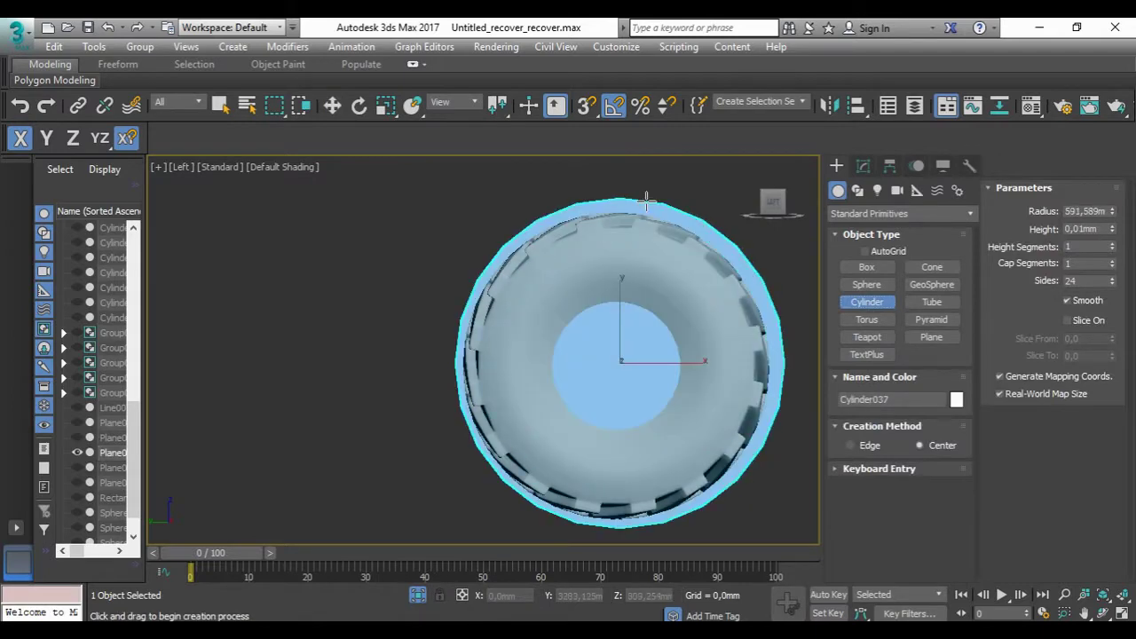
left_click(652, 165)
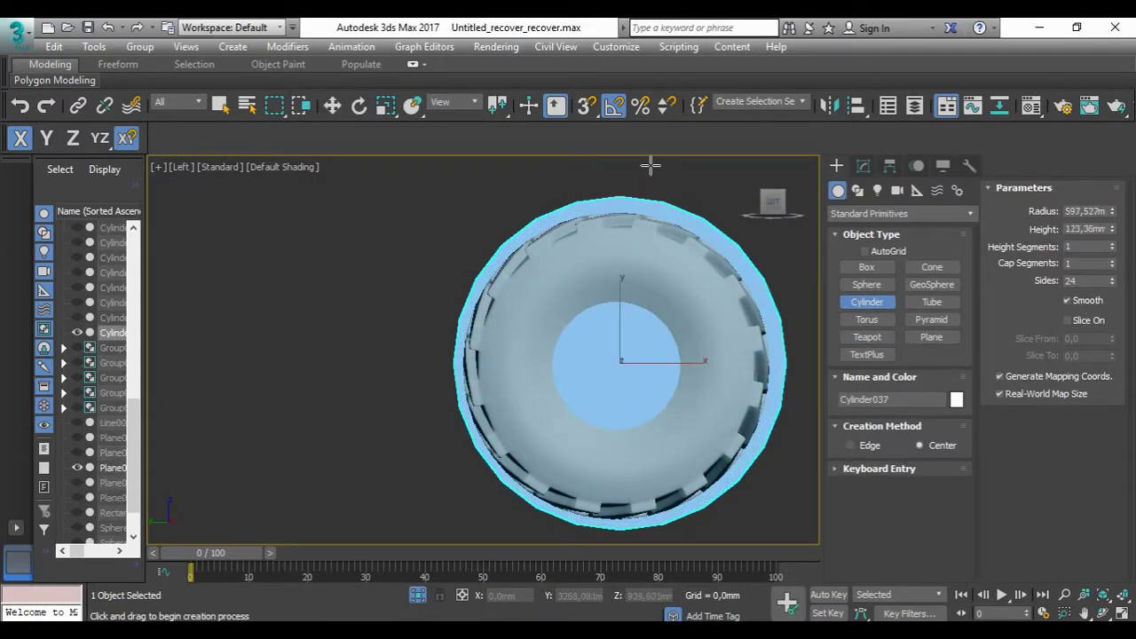
Step: Snap the cylinder to the wheel's centre, then end isolation to show the whole vehicle
key("w")
key("F4")
key("s")
left_click_drag(627, 328, 733, 362)
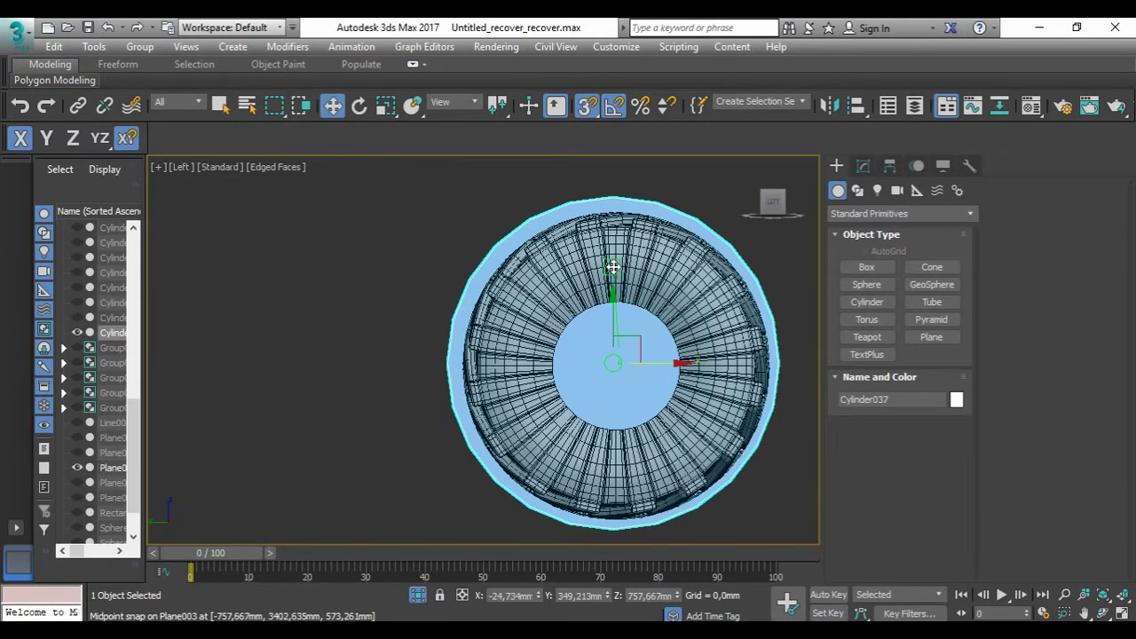
key("alt+q")
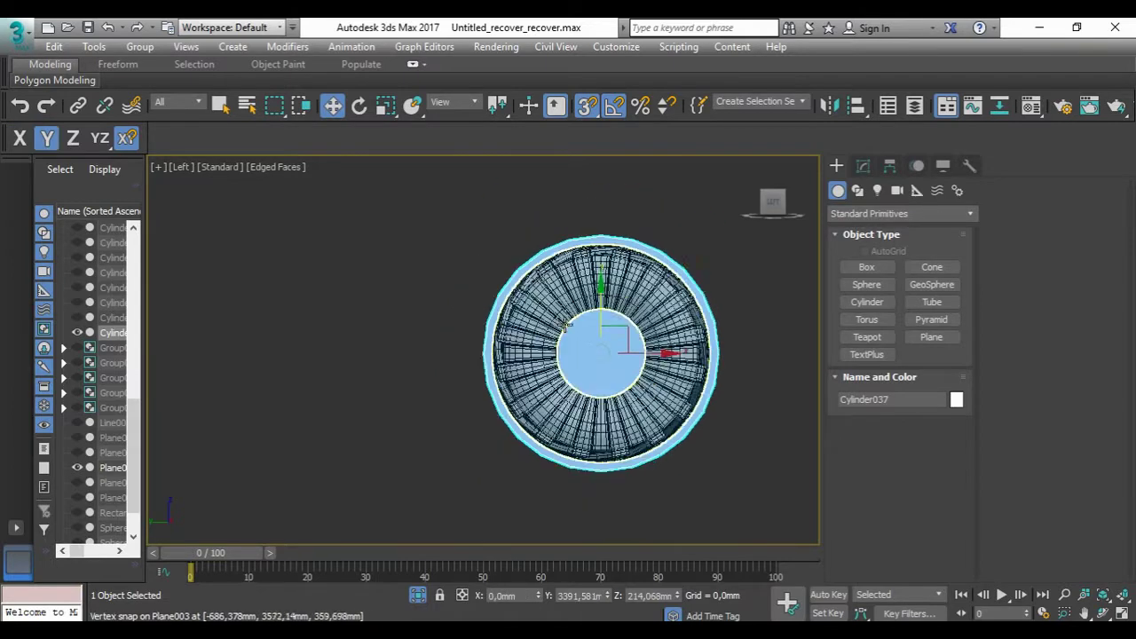
Step: Clone the existing fender as an instance over the other wheel
scroll(448, 335, "up", 4)
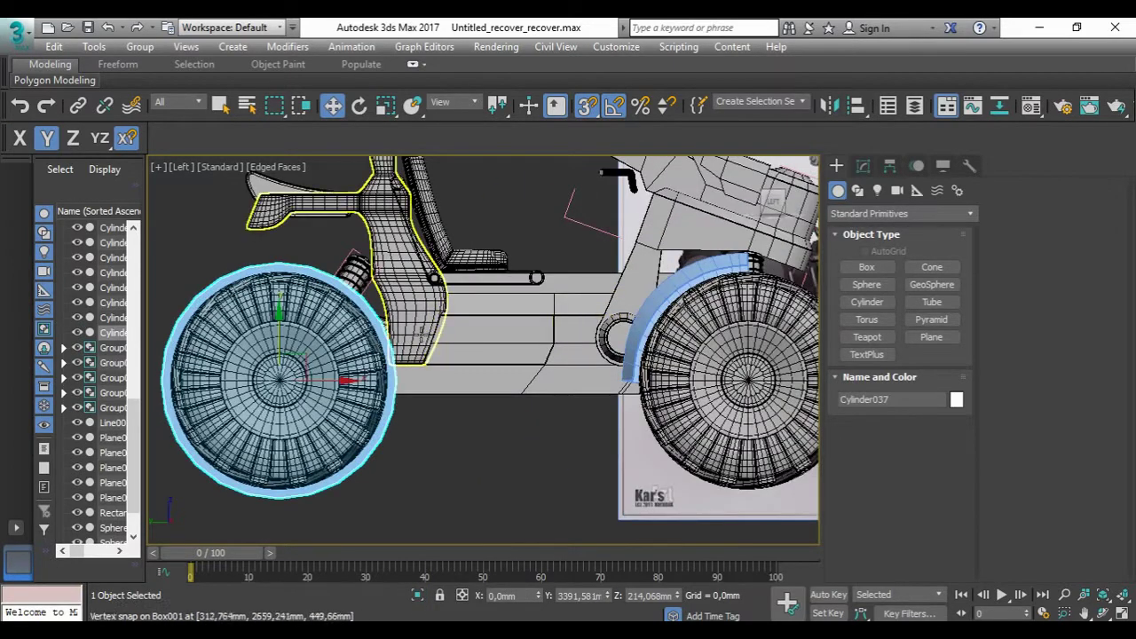
scroll(490, 276, "down", 3)
left_click(625, 286)
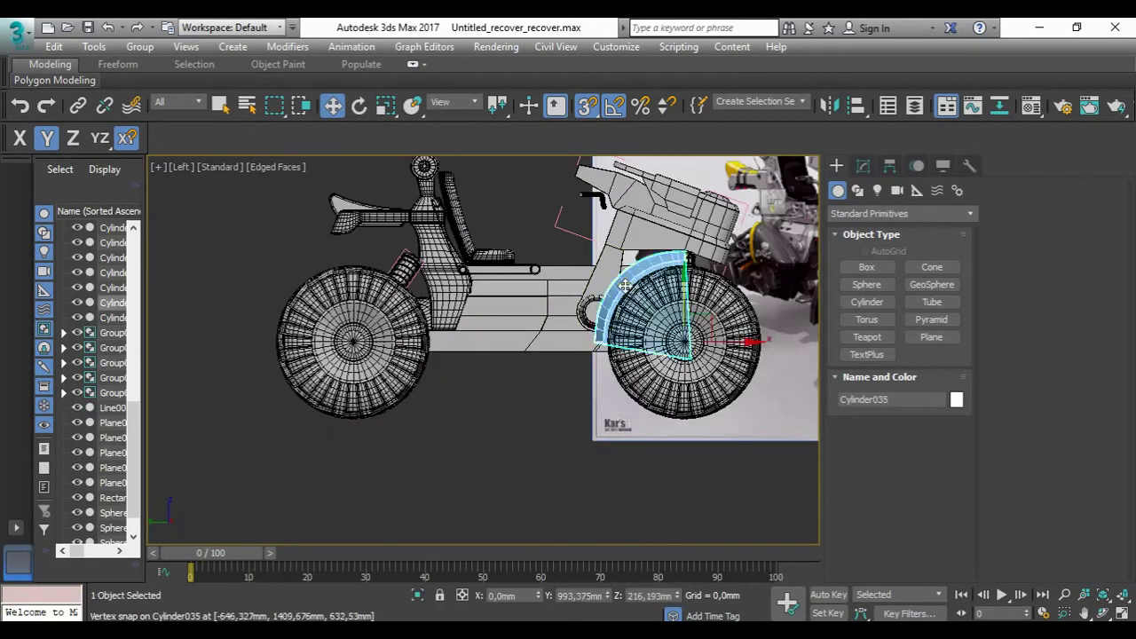
left_click_drag(728, 342, 400, 342, "shift")
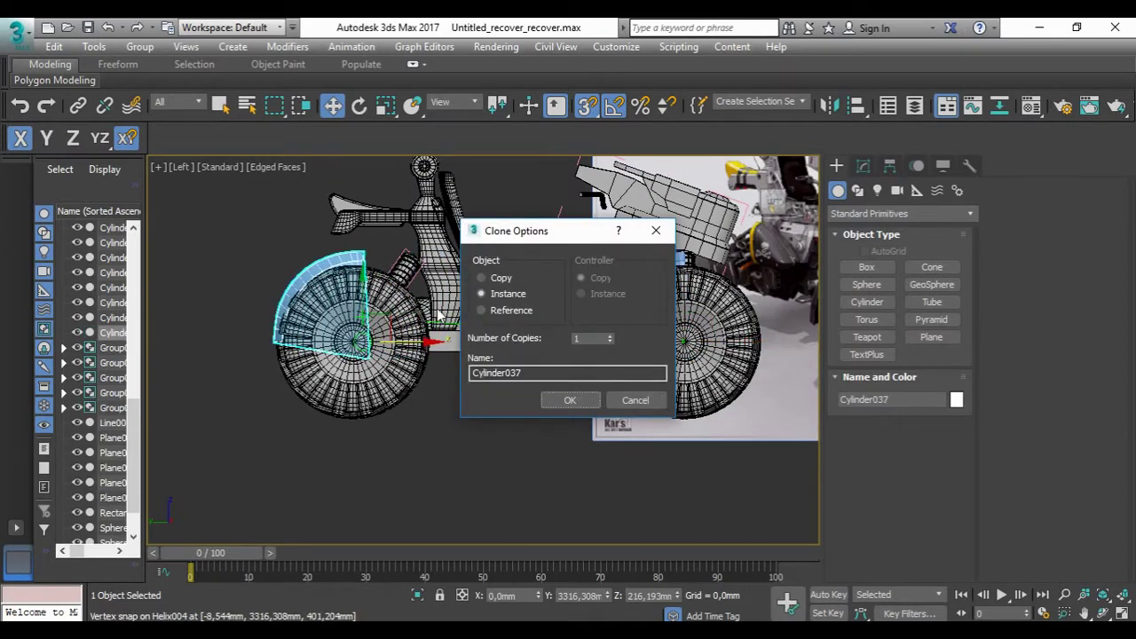
left_click(569, 401)
Step: Nudge the instanced fender into alignment over the rear tire
scroll(373, 342, "up", 2)
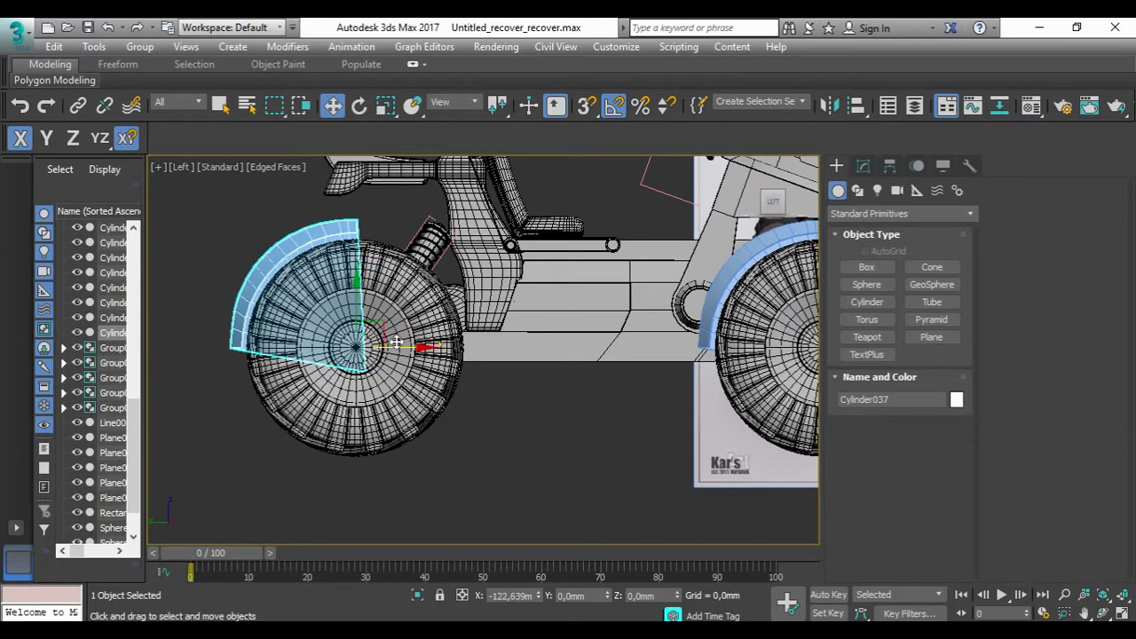
left_click_drag(357, 297, 359, 293)
left_click_drag(390, 349, 395, 348)
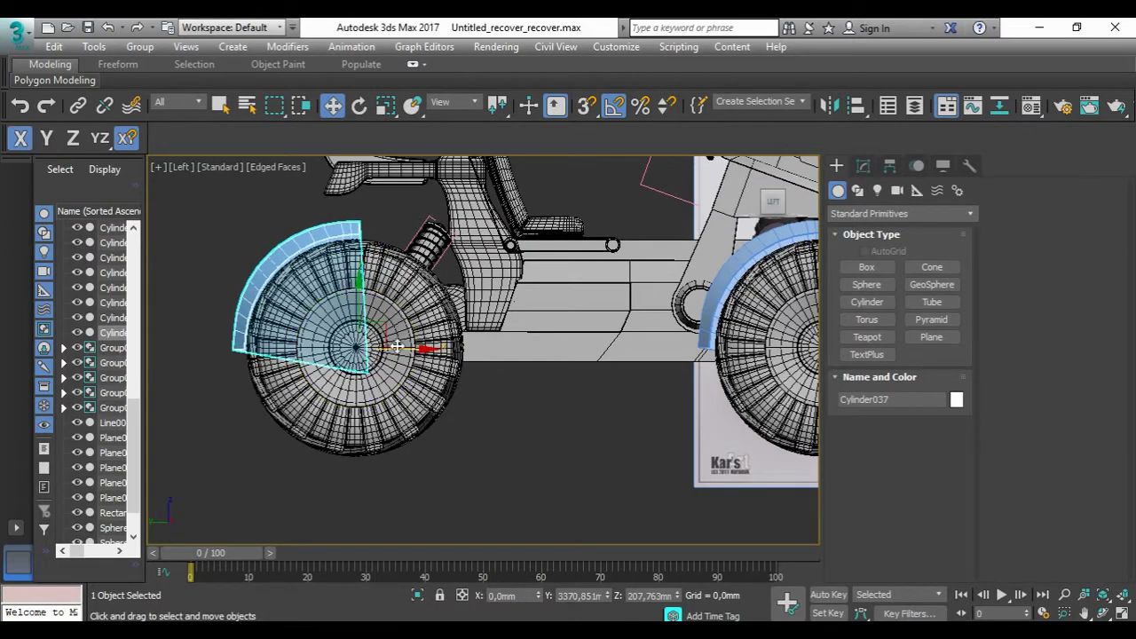
scroll(394, 345, "down", 3)
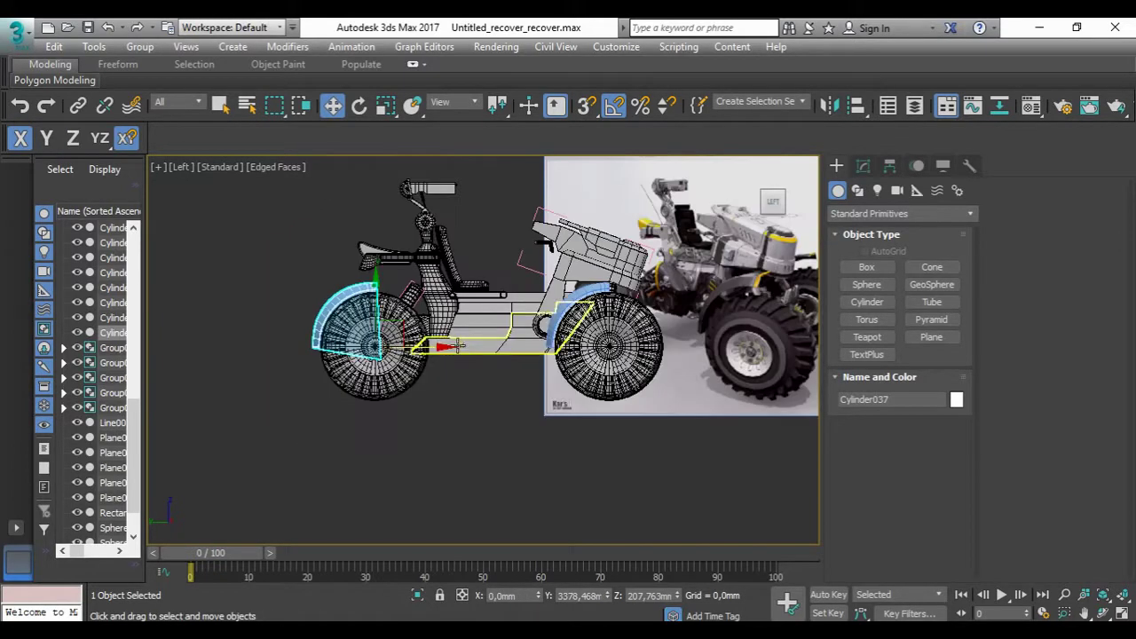
middle_click_drag(394, 345, 462, 355, "alt")
key("l")
scroll(447, 282, "up", 3)
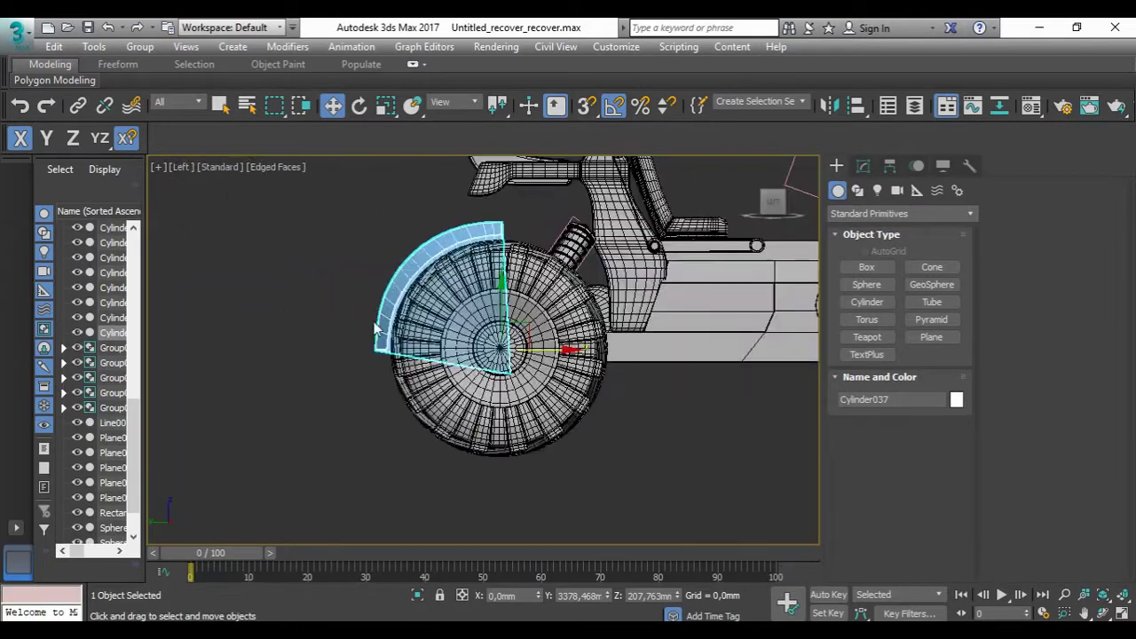
Step: Mirror the instanced fender copy
left_click(829, 105)
left_click(520, 456)
scroll(516, 373, "down", 3)
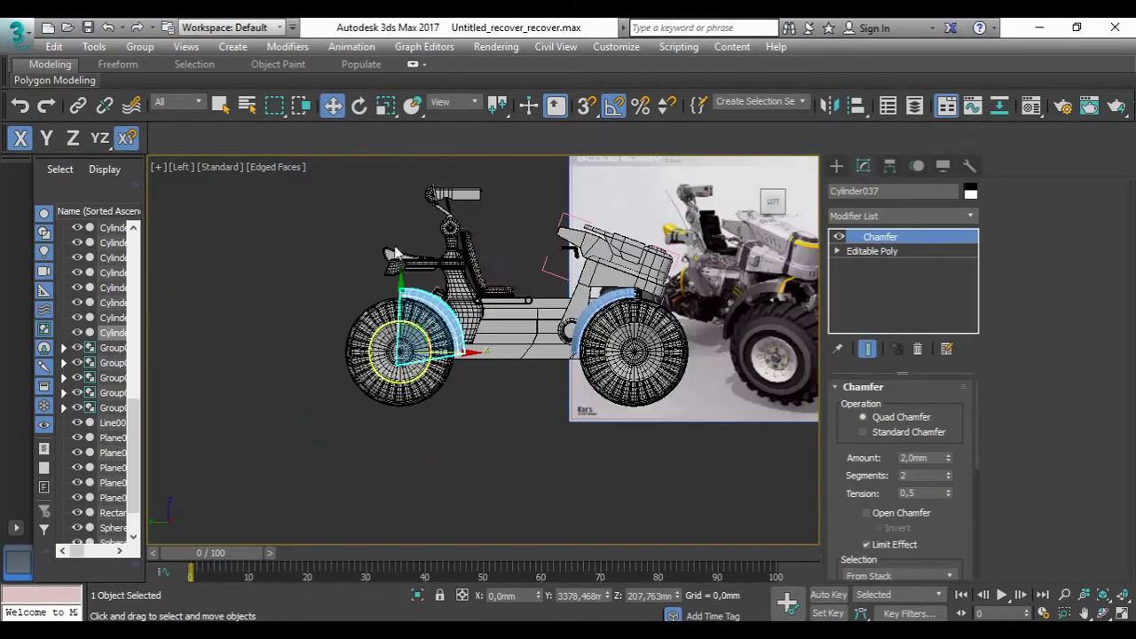
scroll(646, 271, "up", 3)
scroll(646, 271, "up", 2)
Step: Inspect the fender's base mesh at vertex and polygon level, then exit sub-object mode
left_click(872, 251)
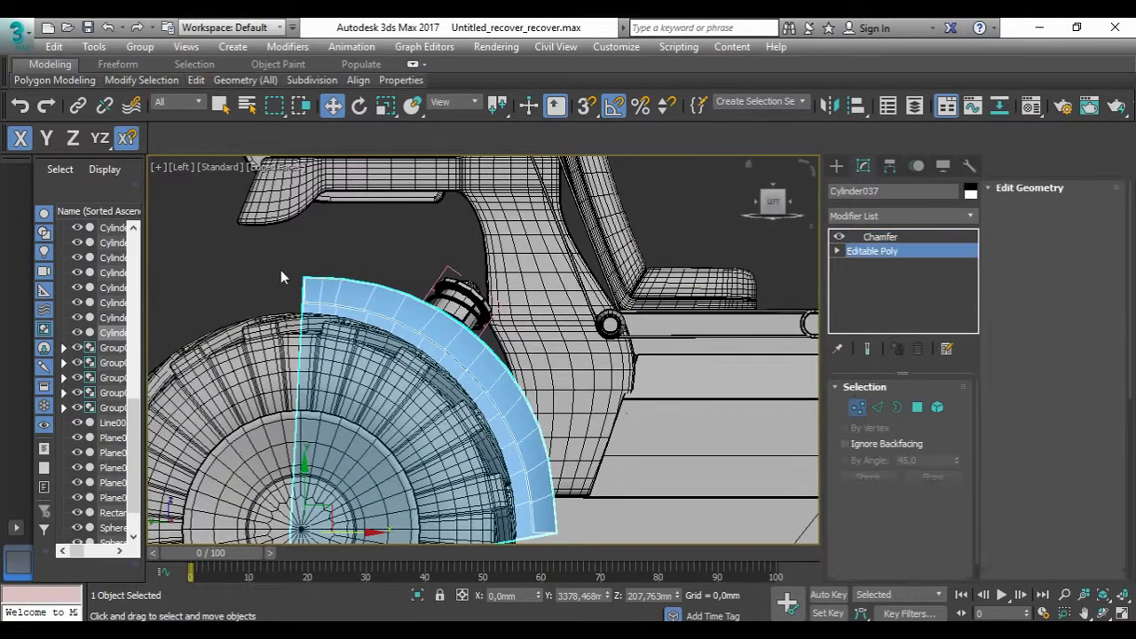
key("1")
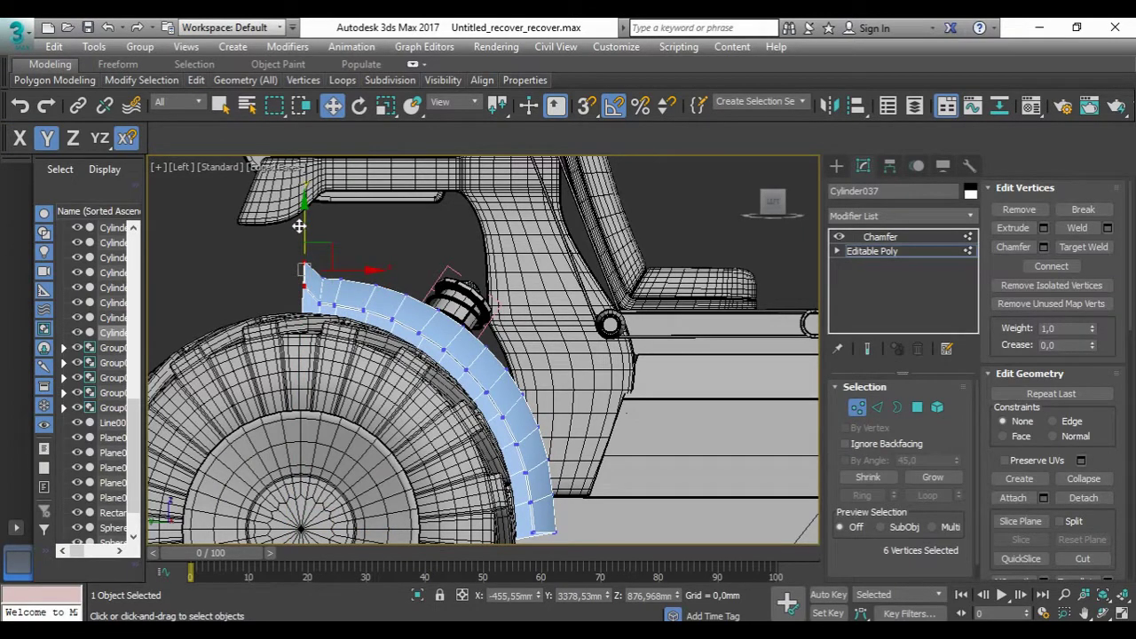
scroll(299, 251, "down", 5)
middle_click_drag(300, 252, 258, 304, "alt")
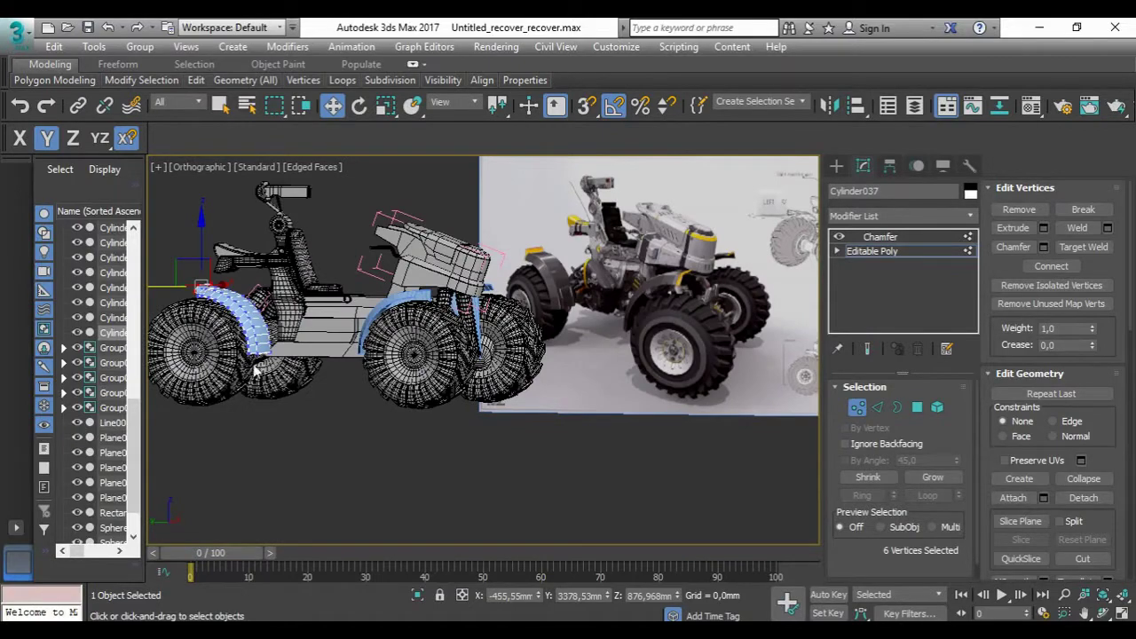
scroll(256, 371, "up", 2)
scroll(256, 371, "up", 4)
key("4")
left_click(917, 406)
Step: Deselect everything and select the new fender
left_click(437, 394)
scroll(437, 394, "down", 5)
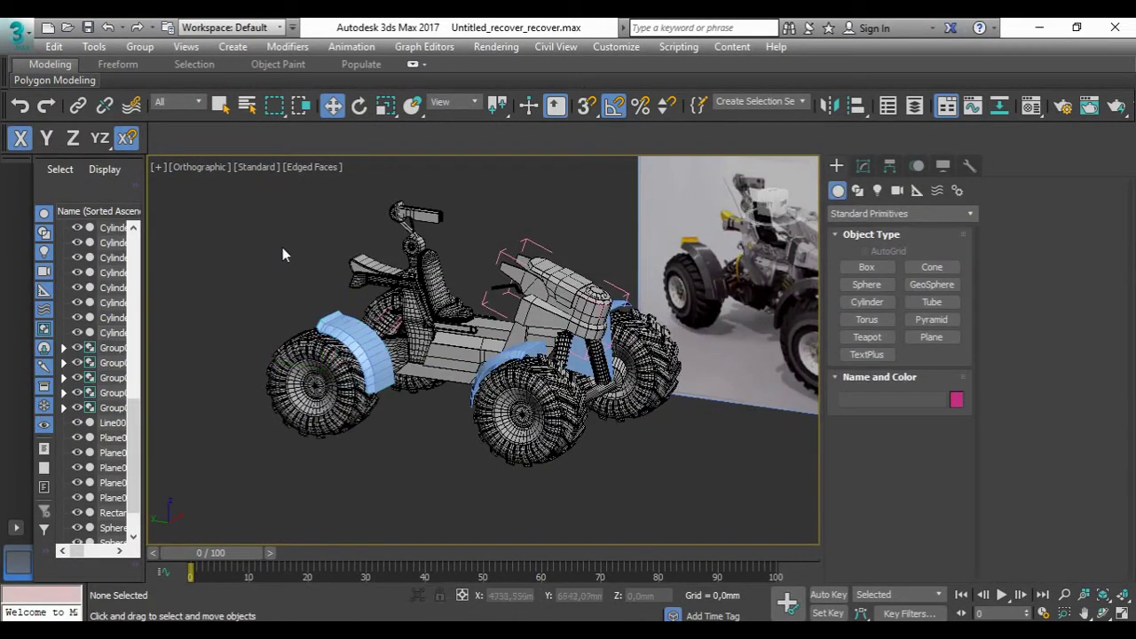
scroll(279, 255, "up", 2)
left_click(349, 343)
mouse_move(350, 342)
middle_mouse_down("alt")
mouse_move(586, 267)
mouse_move(522, 246)
middle_mouse_up("alt")
Step: In Top view, clone the fender across, mirror it on X, and move it onto the bare tire
key("t")
scroll(479, 337, "up", 3)
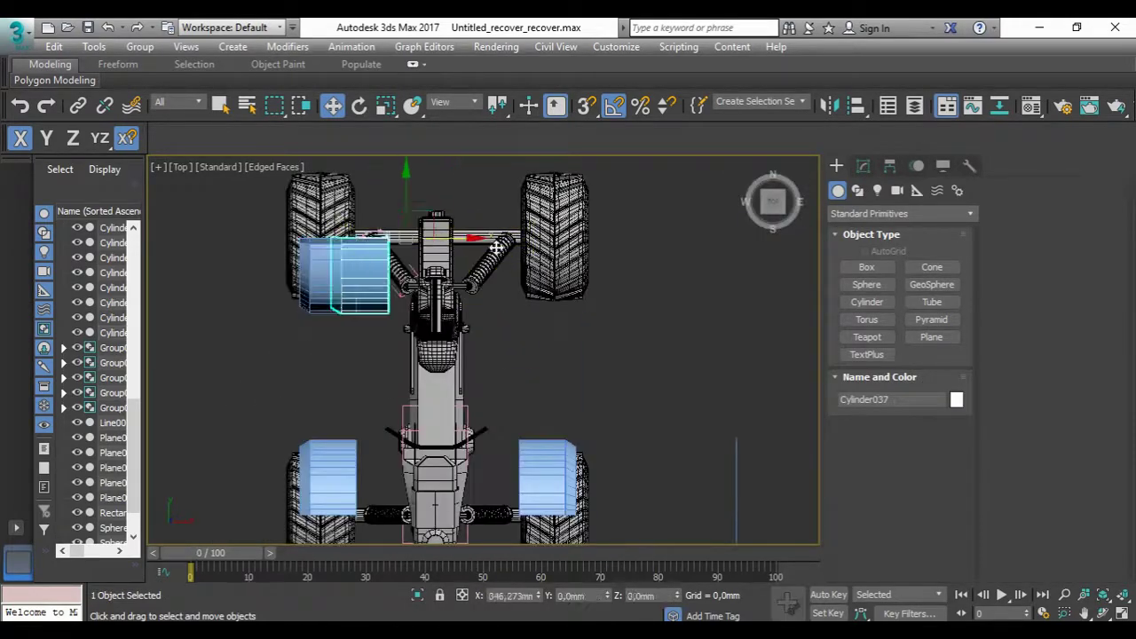
left_click_drag(328, 275, 630, 276, "shift")
left_click(570, 400)
left_click(829, 106)
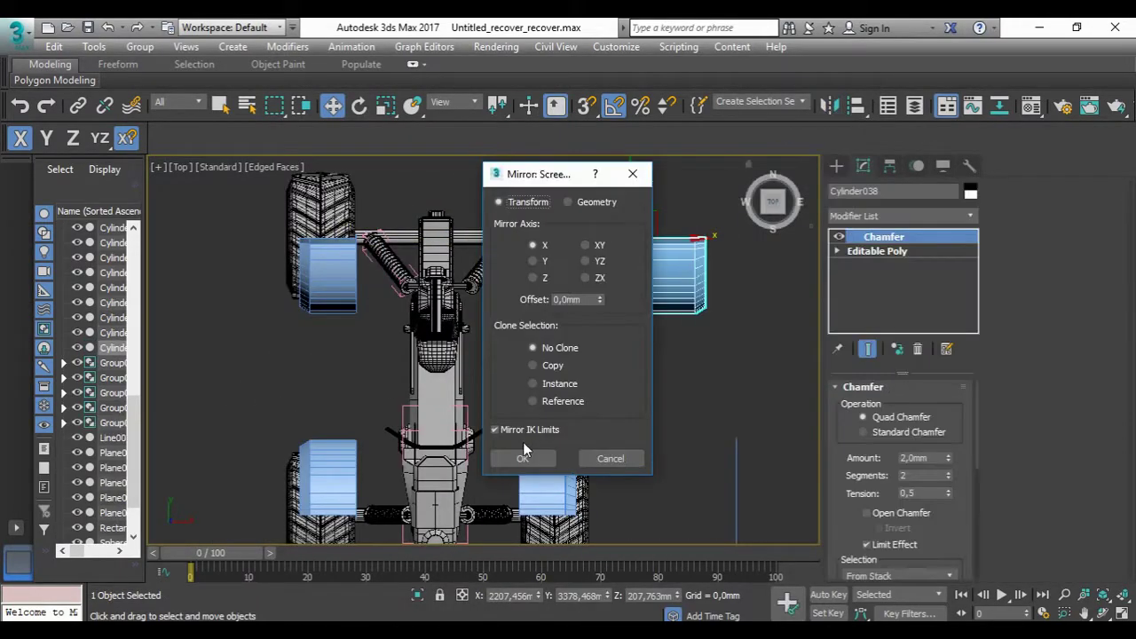
left_click(523, 455)
left_click_drag(674, 231, 544, 215)
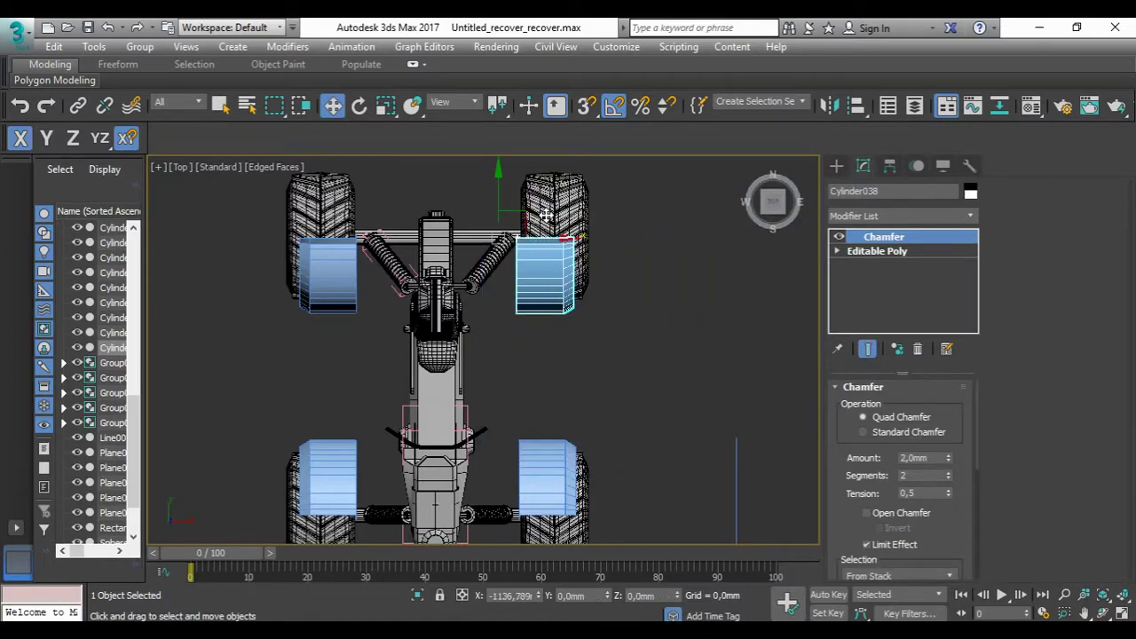